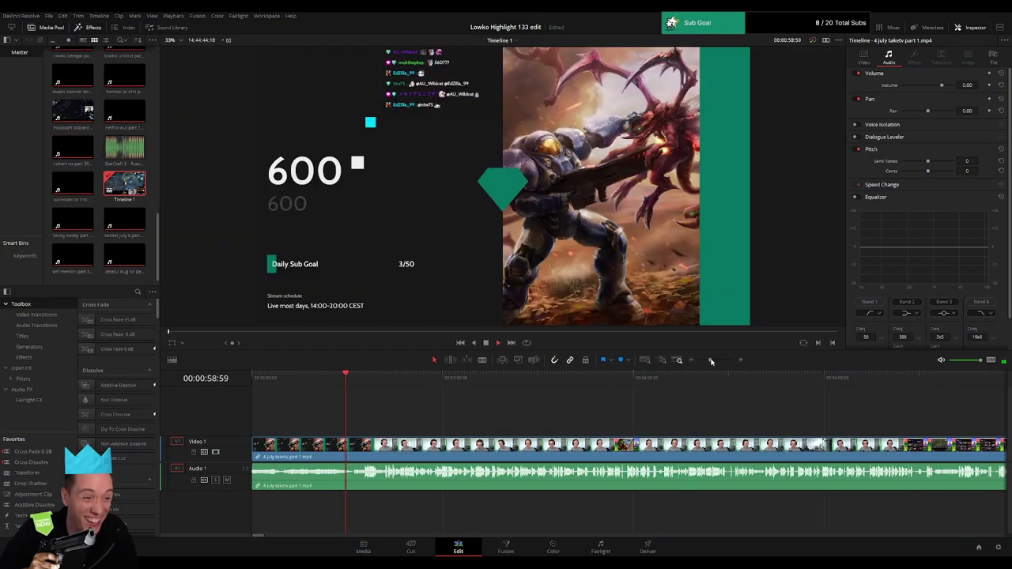
# - Play through the opening of the first clip and enlarge the viewer above the timeline
pyautogui.moveTo(710, 361); pyautogui.dragTo(714, 361)
pyautogui.click(585, 385)
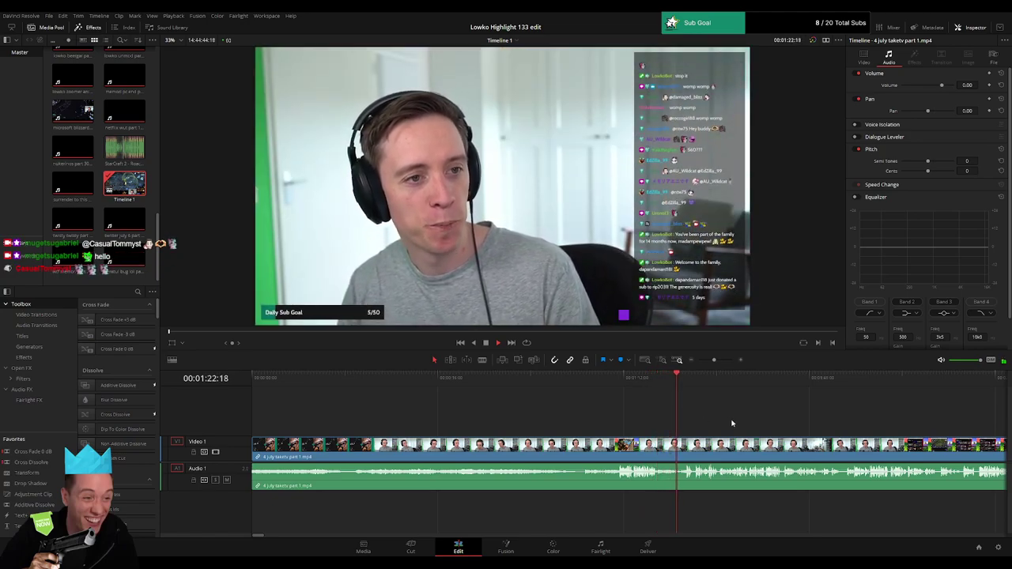
pyautogui.moveTo(732, 422); pyautogui.dragTo(579, 421)
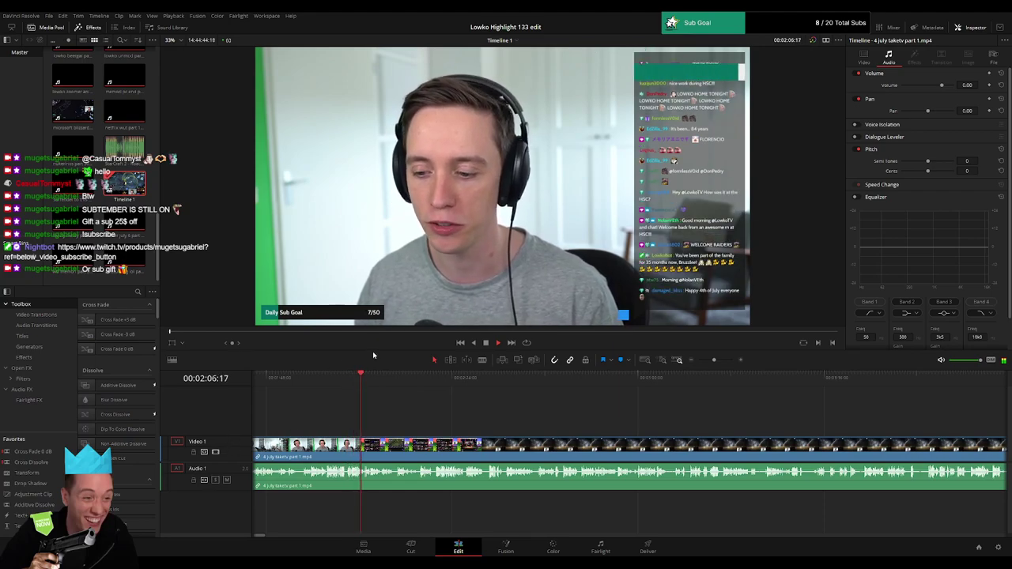
pyautogui.moveTo(370, 367); pyautogui.dragTo(372, 413)
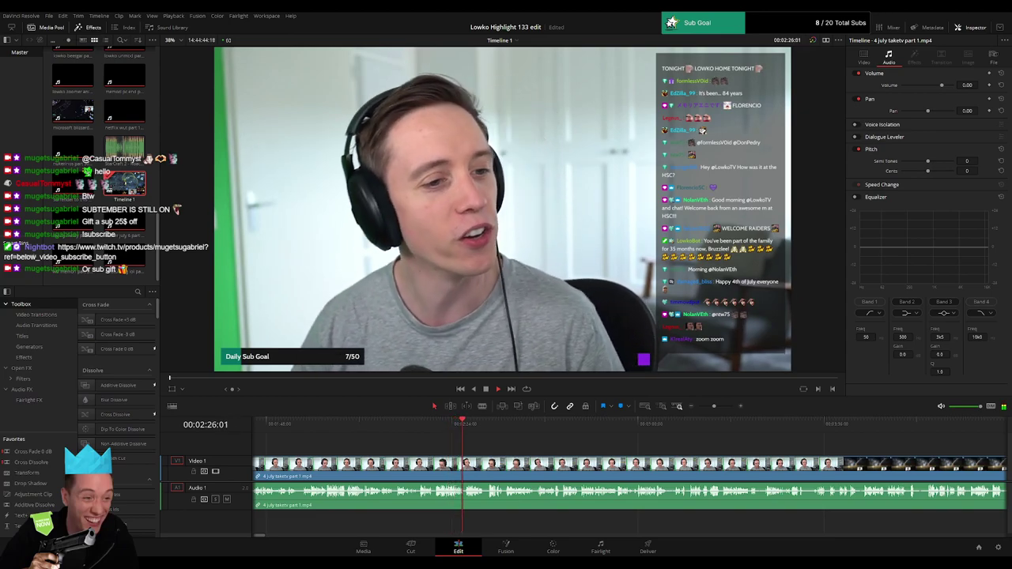
# - Skim the webcam talk in the first clip from about 2:26 to 3:10 for a usable start
pyautogui.moveTo(525, 450); pyautogui.dragTo(387, 446)
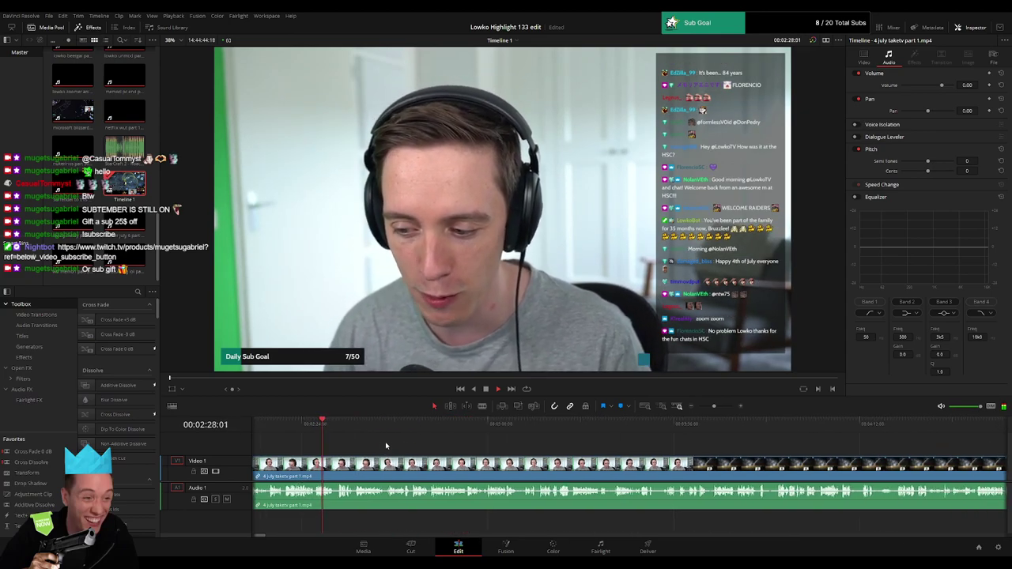
pyautogui.click(338, 428)
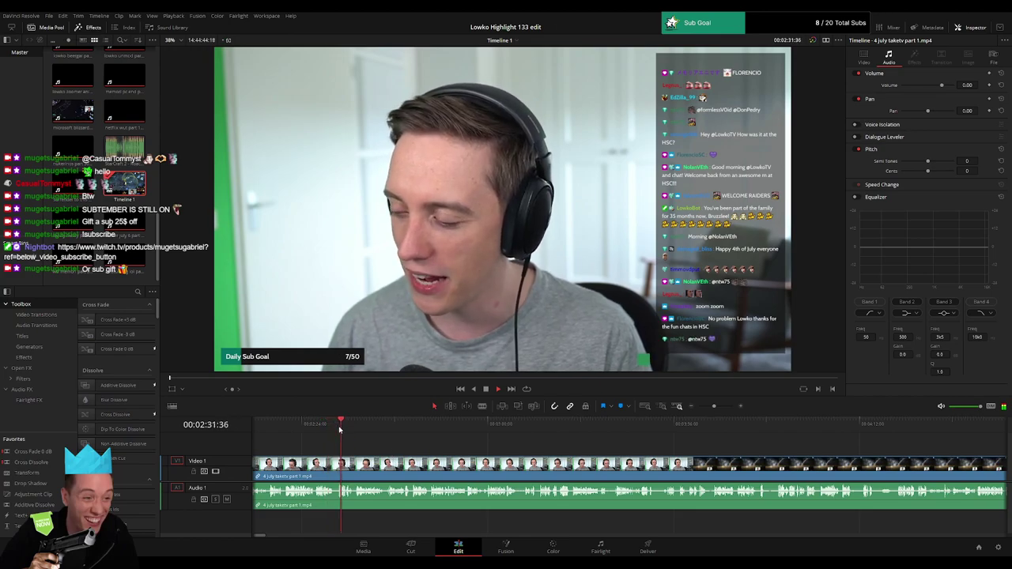
pyautogui.click(371, 429)
pyautogui.click(386, 431)
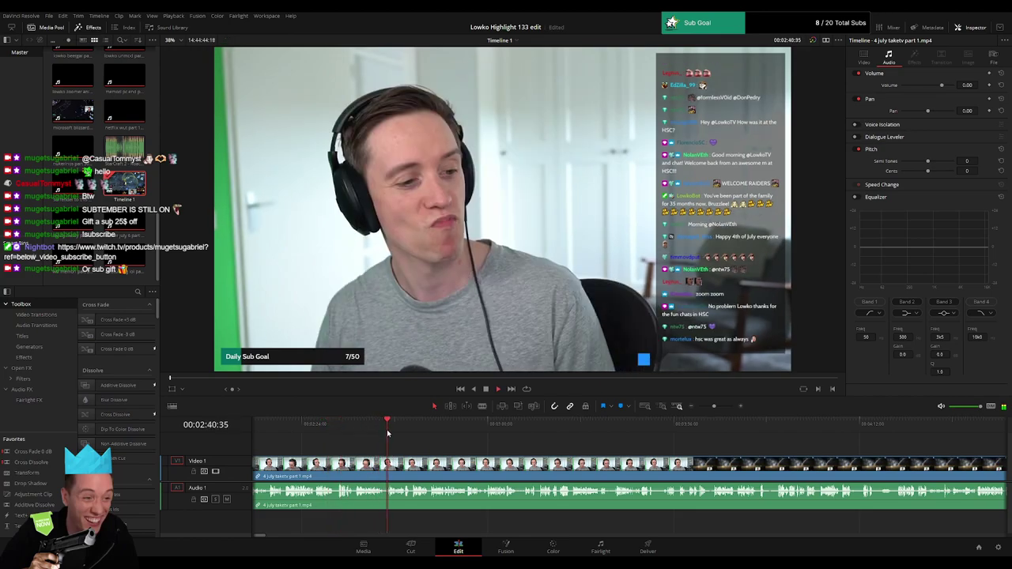
pyautogui.hscroll(4, 364, 445)
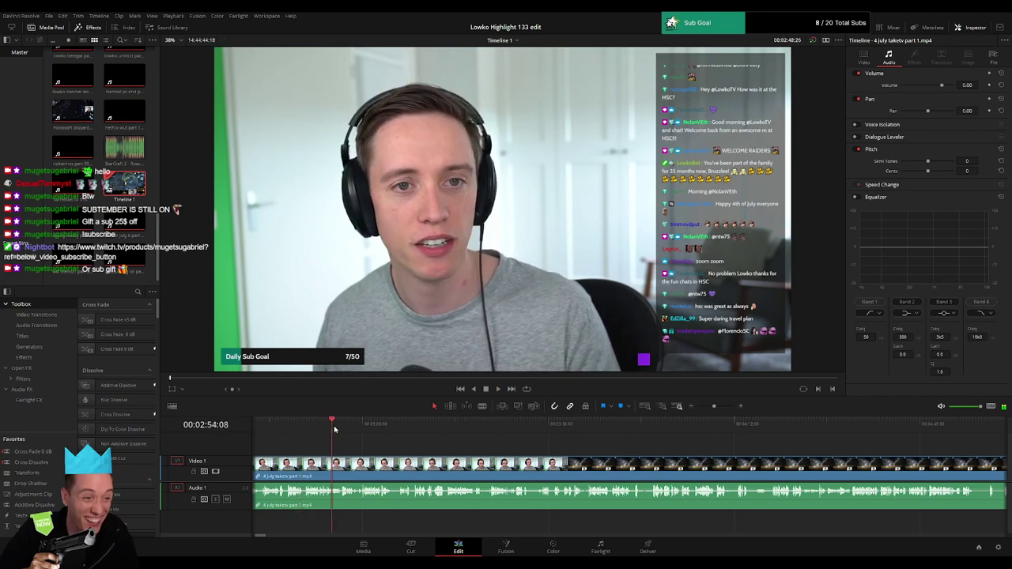
pyautogui.moveTo(335, 429); pyautogui.dragTo(362, 435)
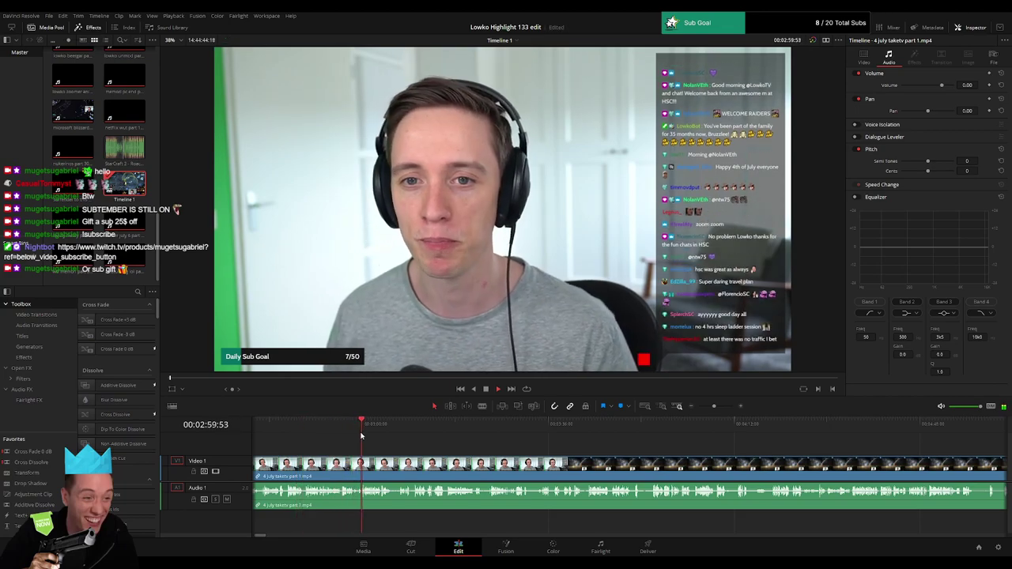
pyautogui.click(403, 430)
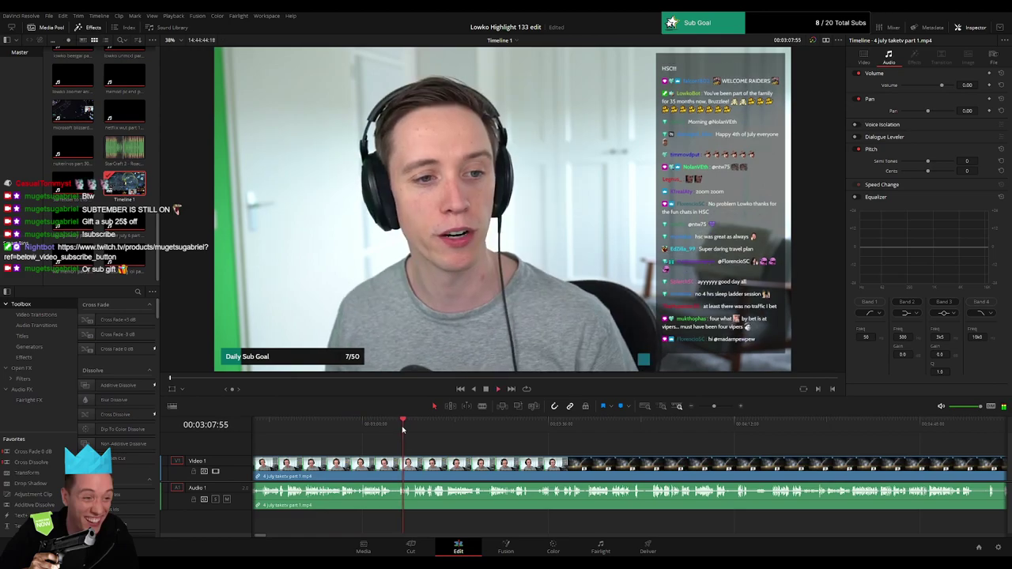
pyautogui.click(412, 429)
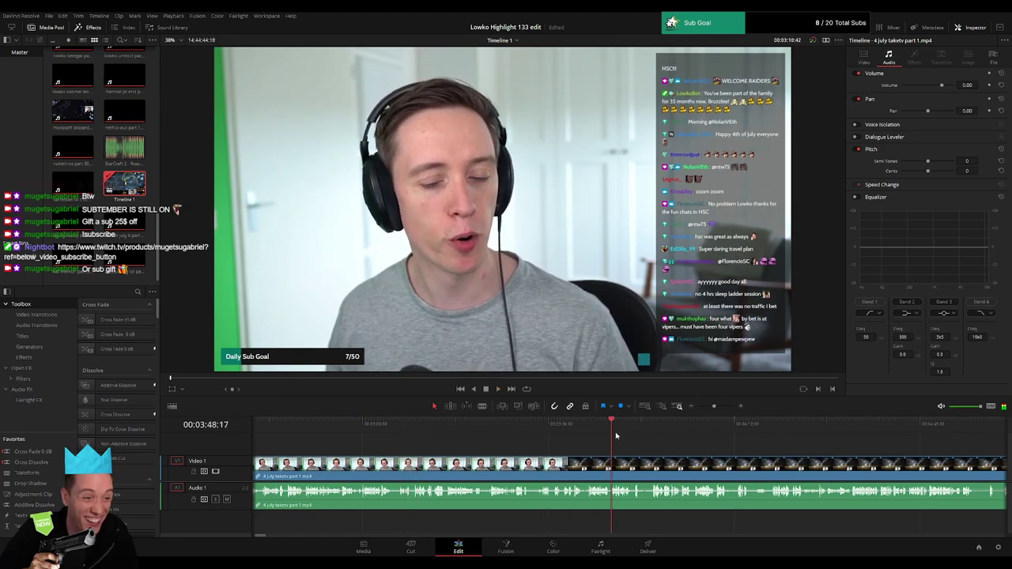
# - Skim the first clip from the fireworks photo section to about 5:12, checking the conversation around it
pyautogui.moveTo(616, 435); pyautogui.dragTo(633, 435)
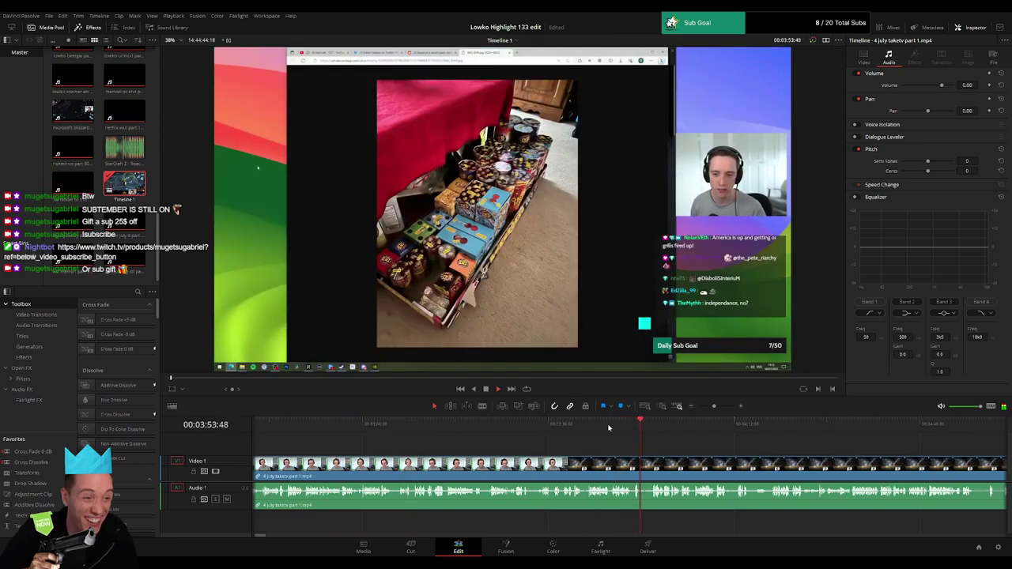
pyautogui.click(593, 426)
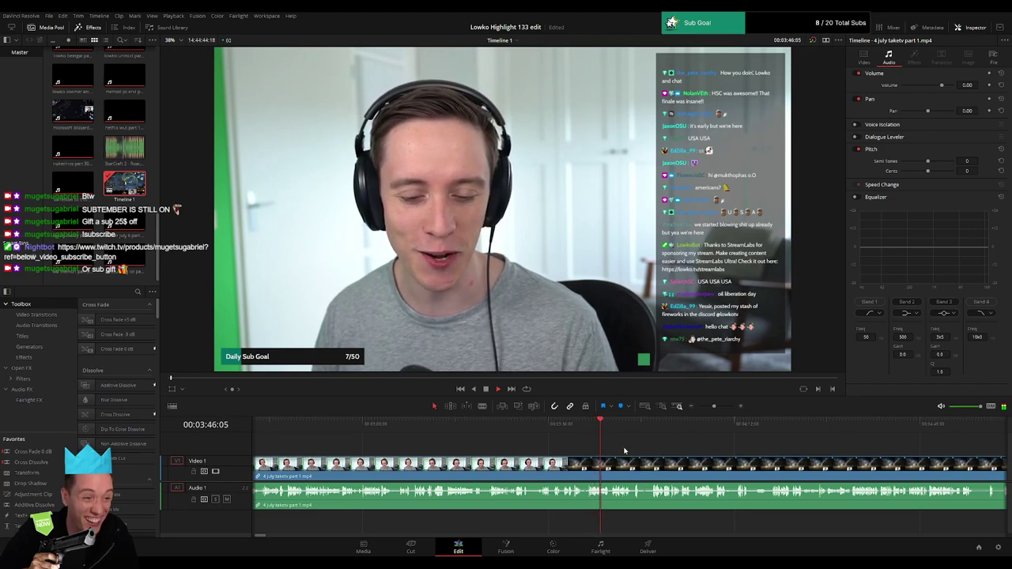
pyautogui.moveTo(625, 451); pyautogui.dragTo(477, 448)
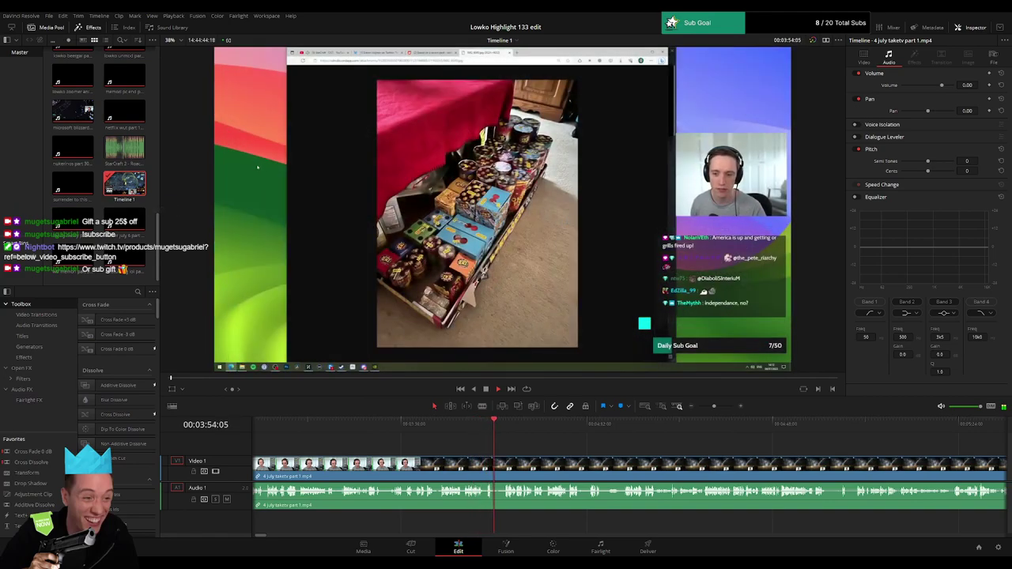
pyautogui.moveTo(540, 450); pyautogui.dragTo(408, 443)
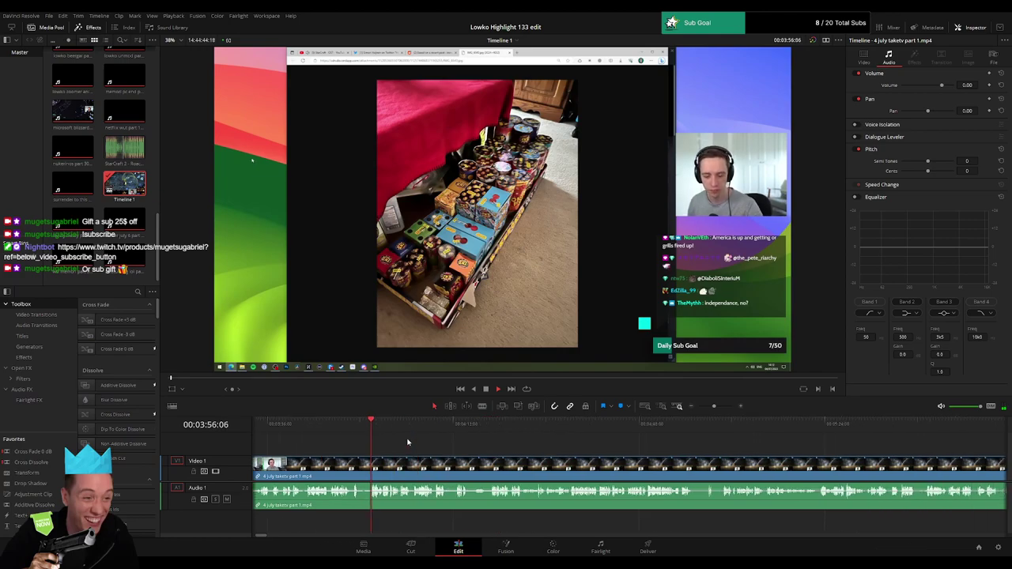
pyautogui.hscroll(1, 414, 448)
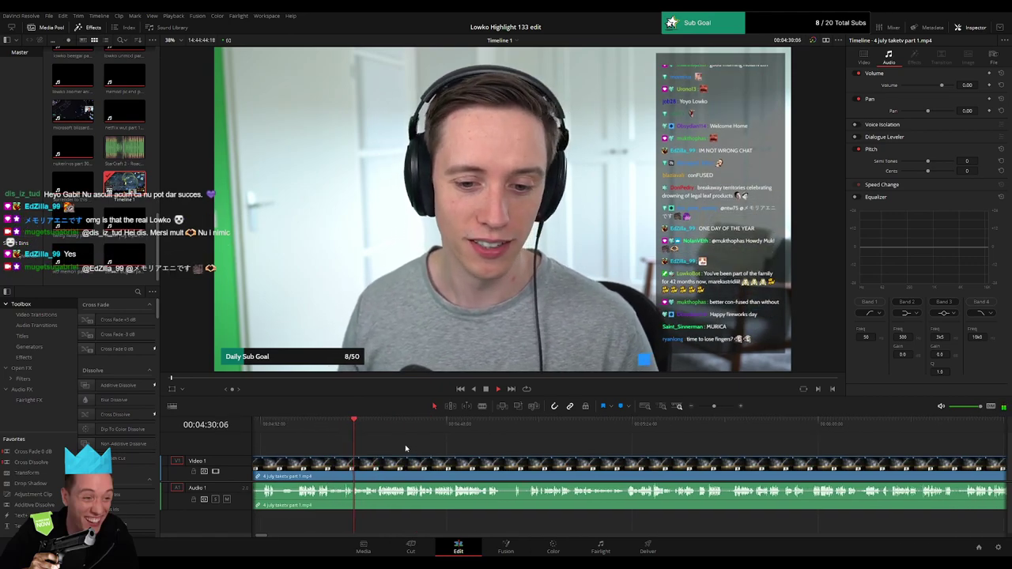
pyautogui.click(342, 428)
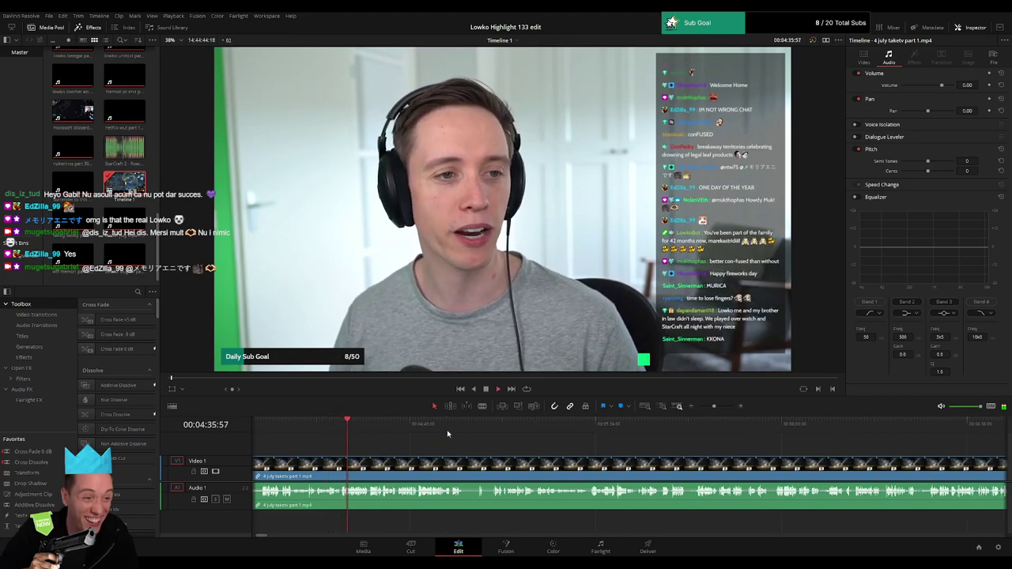
pyautogui.click(473, 431)
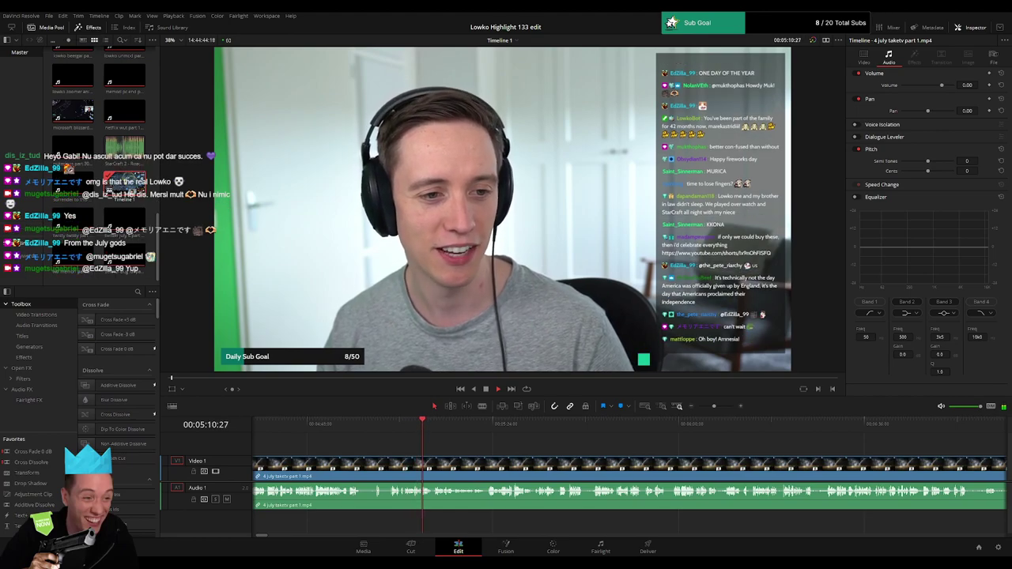
pyautogui.press('space')
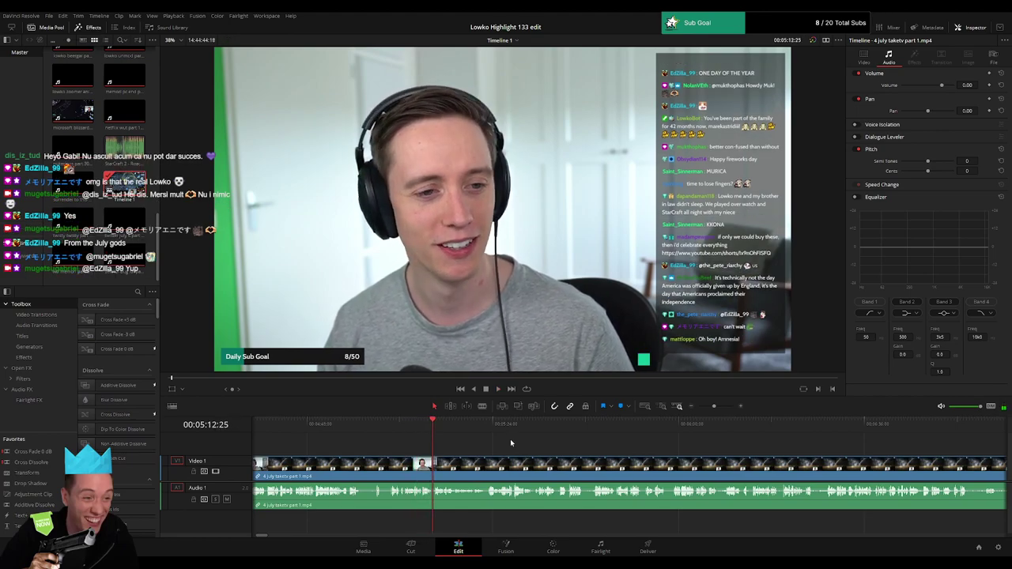
# - Look over the whole timeline to the end of its last clip and return to the first clip
pyautogui.moveTo(710, 410); pyautogui.dragTo(697, 411)
pyautogui.hscroll(15, 514, 450)
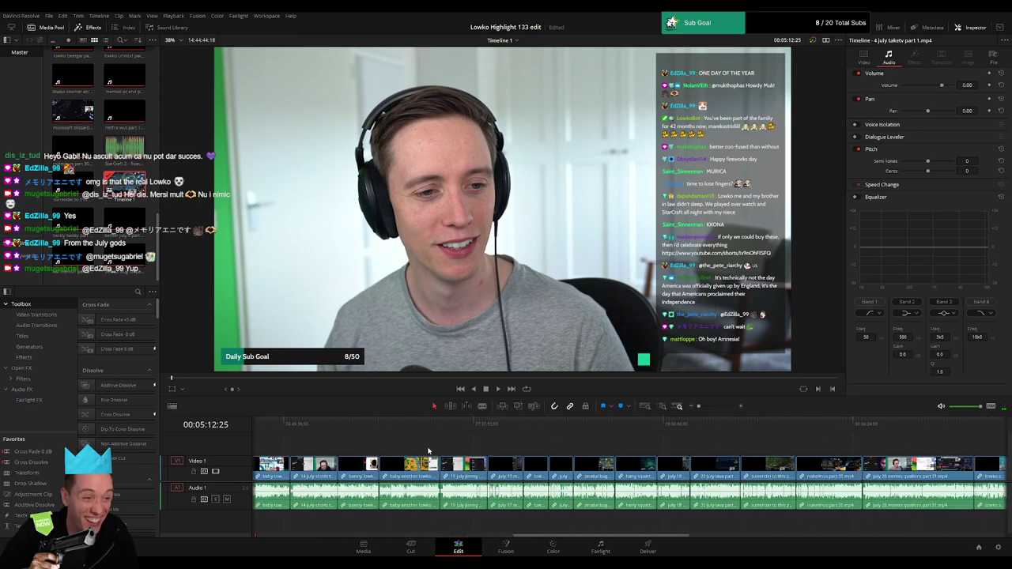
pyautogui.hscroll(5, 570, 449)
pyautogui.click(614, 427)
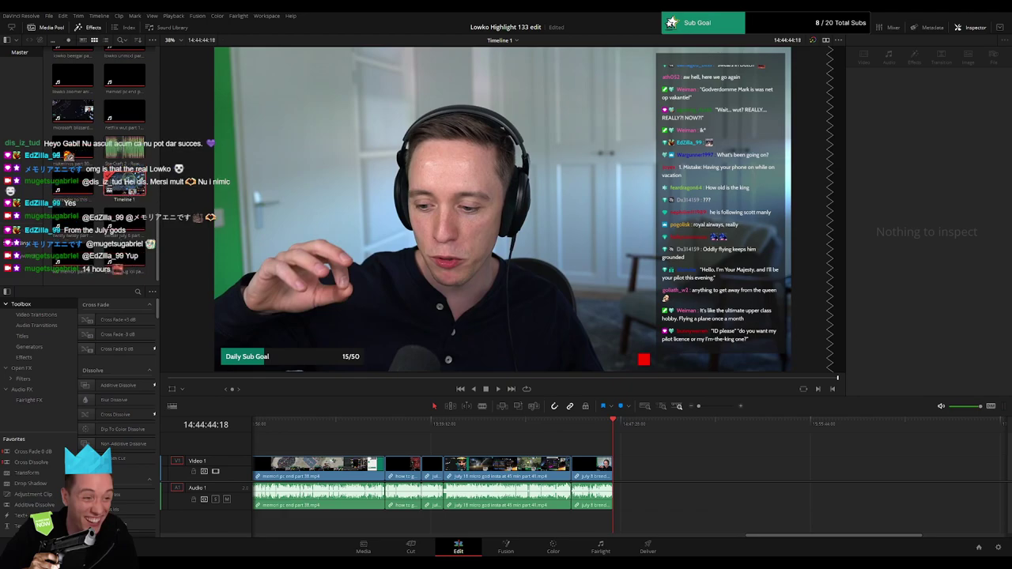
pyautogui.hscroll(-15, 333, 451)
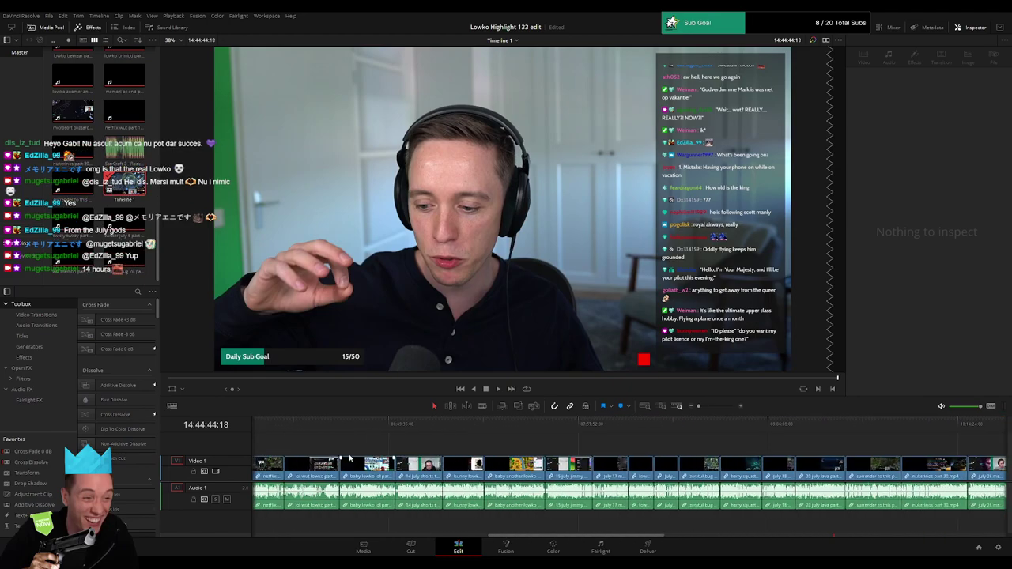
pyautogui.click(263, 429)
pyautogui.moveTo(701, 407); pyautogui.dragTo(712, 410)
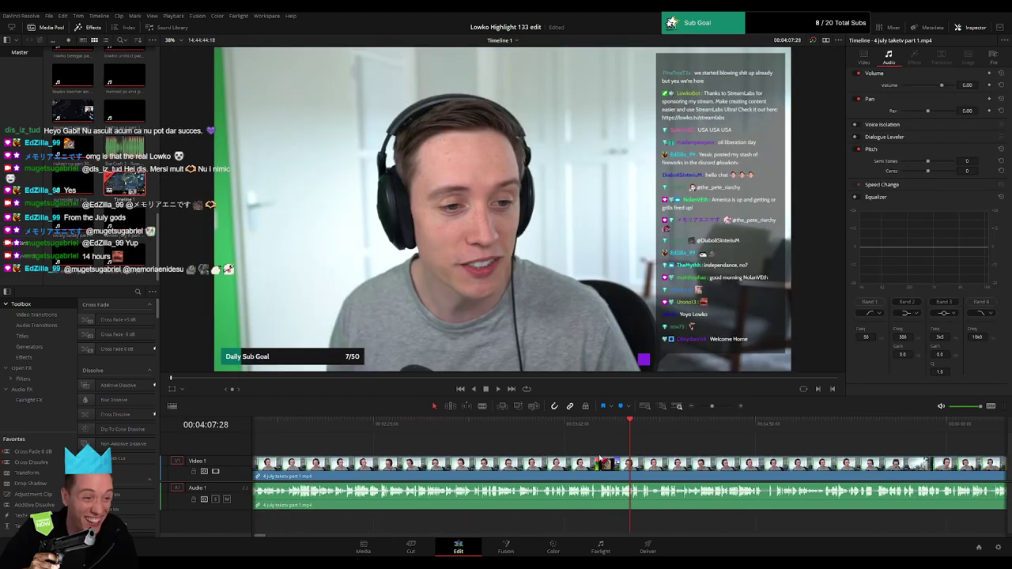
# - Play the first clip around 4:07 and 5:38 to find where the highlight should begin
pyautogui.press('space')
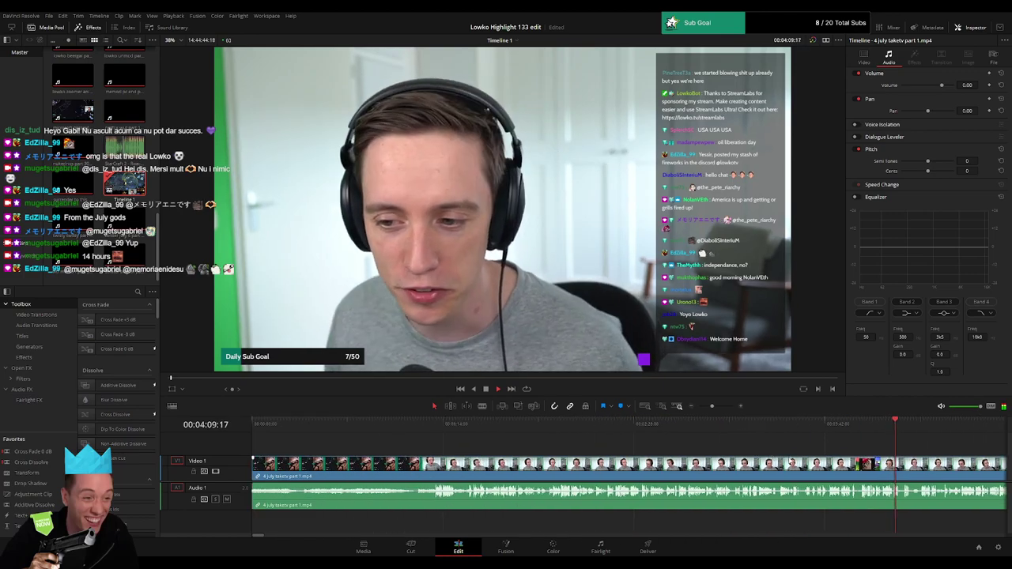
pyautogui.hscroll(8, 495, 441)
pyautogui.click(646, 427)
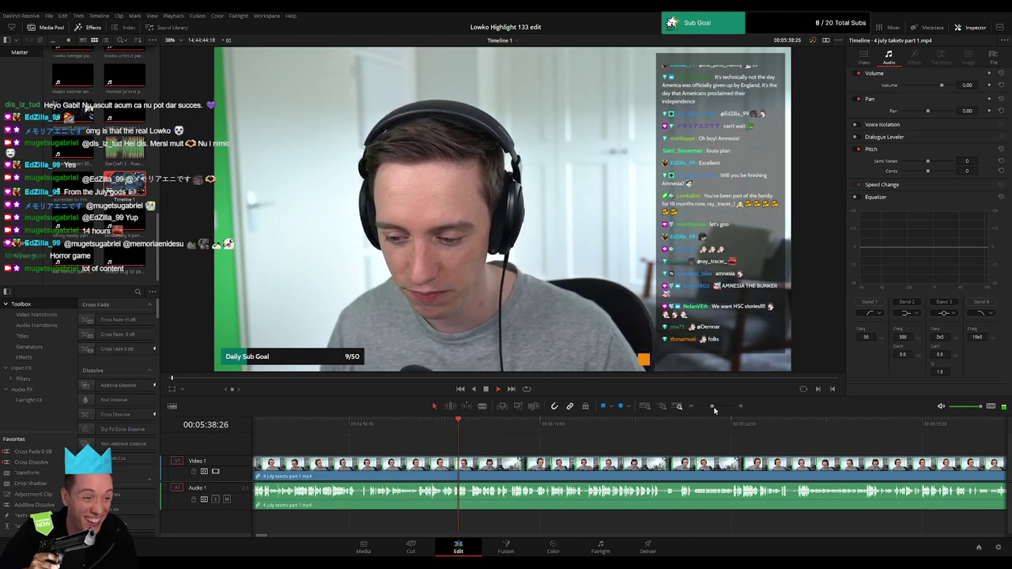
pyautogui.moveTo(715, 410); pyautogui.dragTo(717, 409)
pyautogui.hscroll(5, 452, 443)
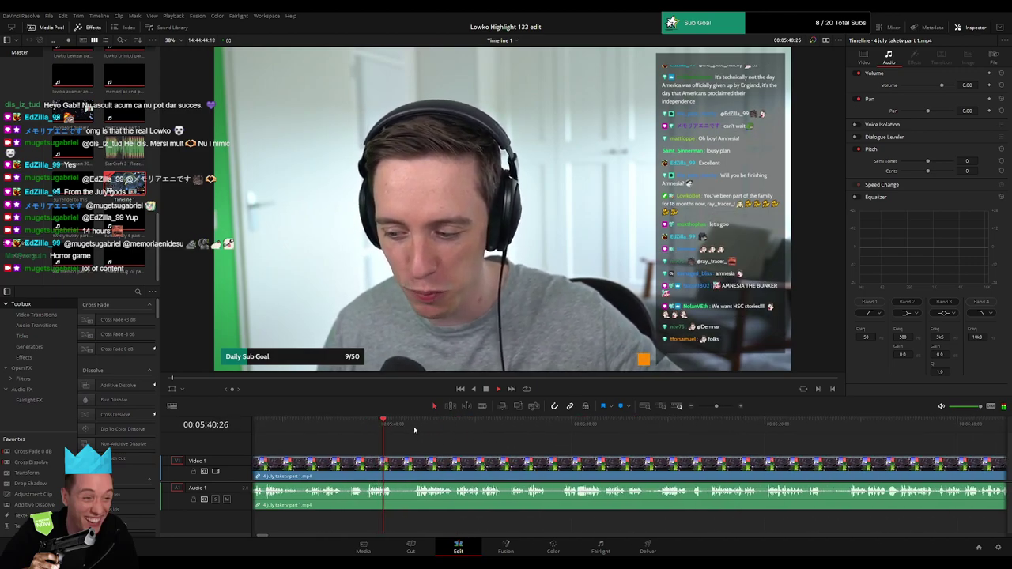
pyautogui.click(417, 427)
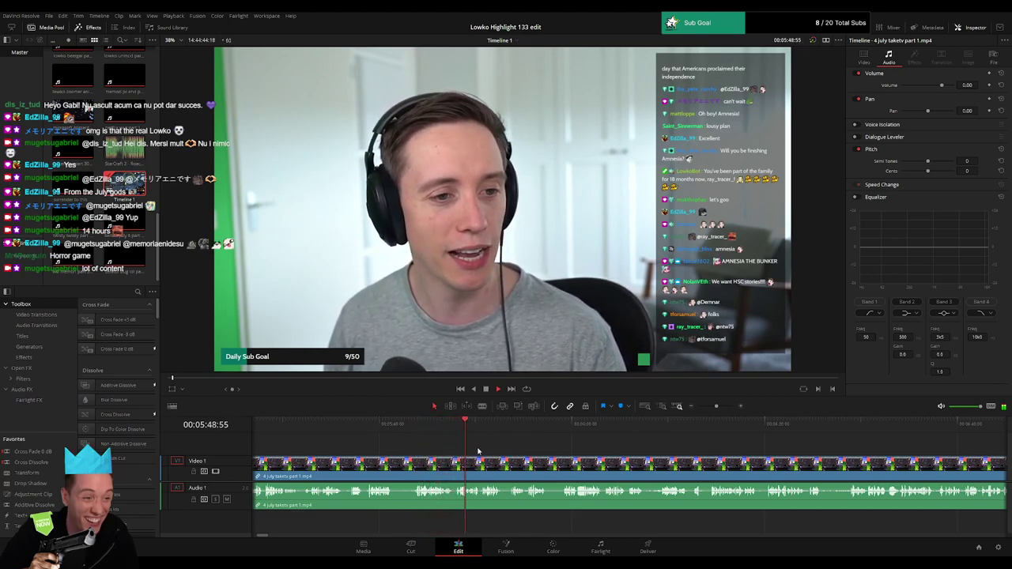
# - Split the first clip at about 5:33 and ripple delete everything before the cut
pyautogui.click(358, 428)
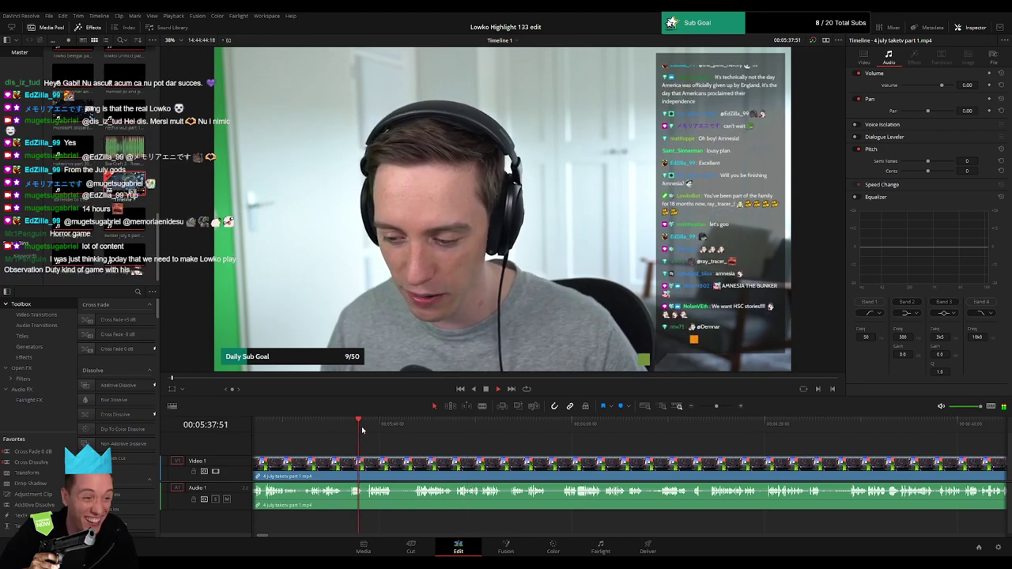
pyautogui.click(308, 430)
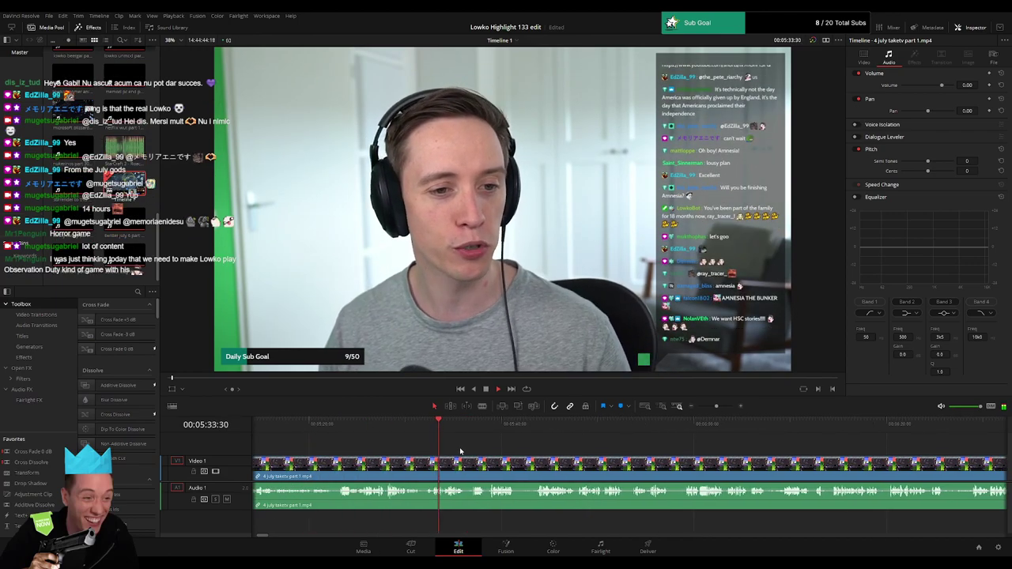
pyautogui.click(435, 468)
pyautogui.press('a')
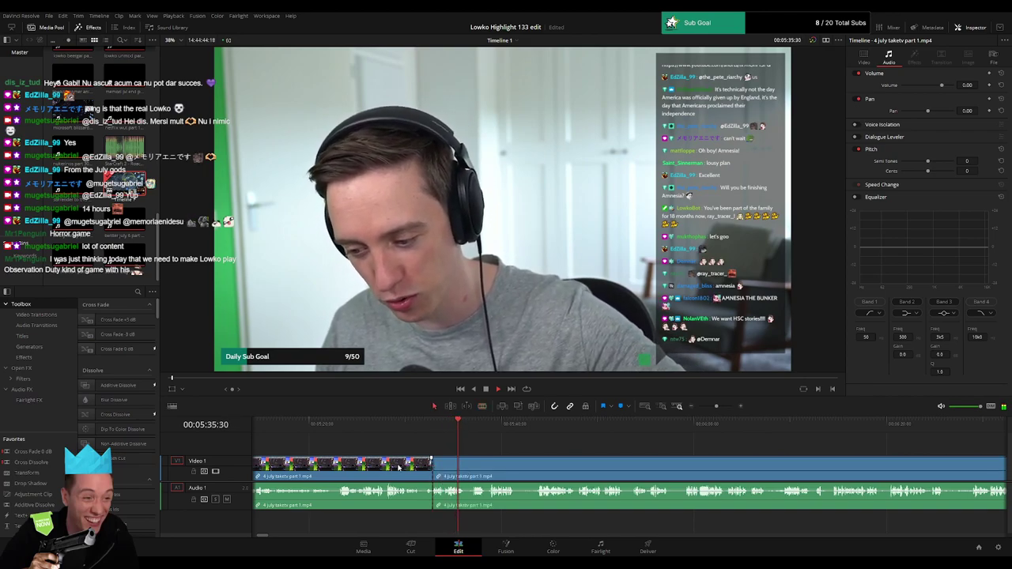
pyautogui.click(399, 467)
pyautogui.press('Delete')
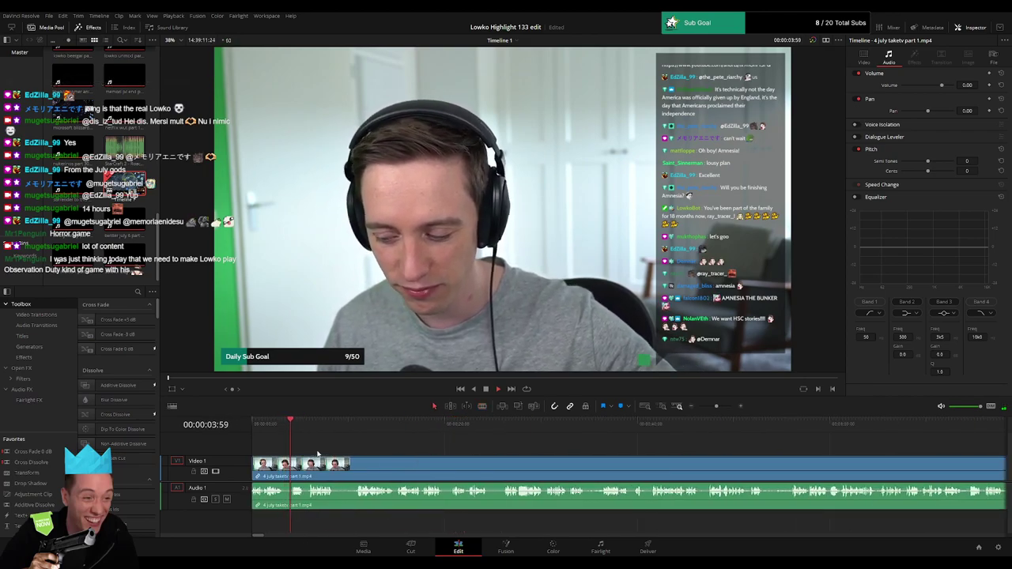
# - Split the first clip at 00:00:03:15 and 00:00:04:15 and ripple delete the quiet section between the cuts
pyautogui.moveTo(718, 406); pyautogui.dragTo(723, 407)
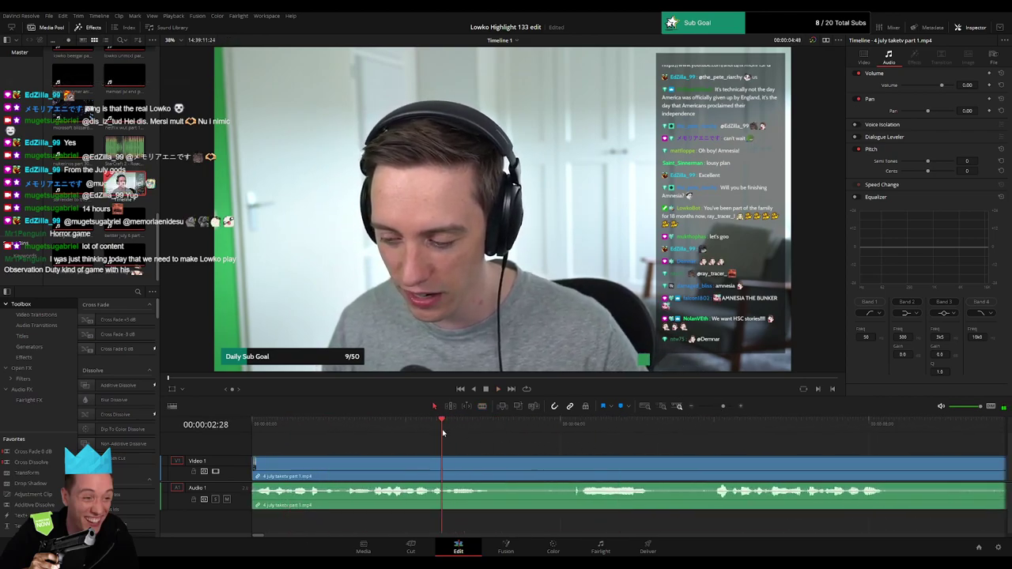
pyautogui.press('space')
pyautogui.press('space')
pyautogui.press('b')
pyautogui.click(502, 472)
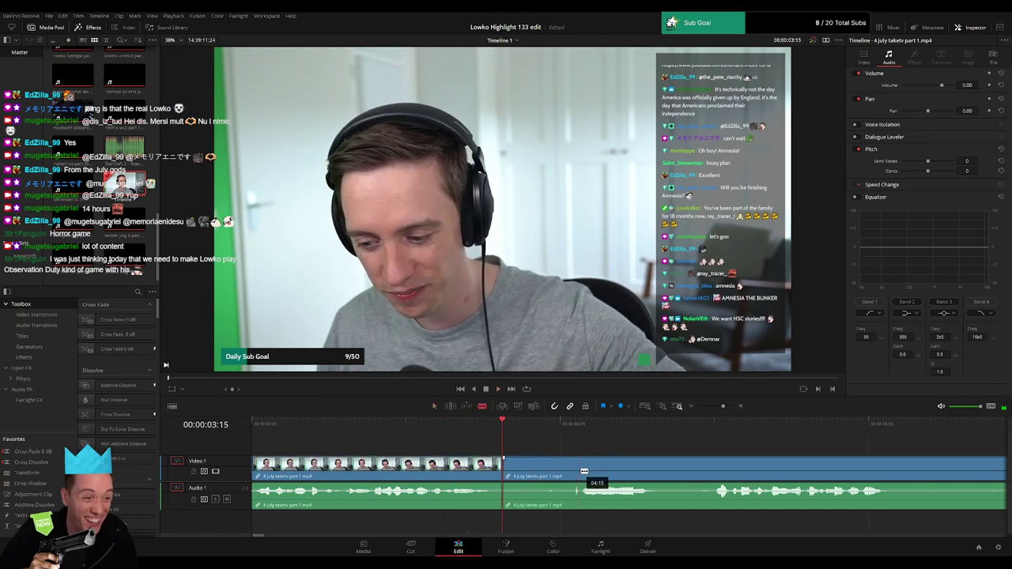
pyautogui.click(582, 472)
pyautogui.press('a')
pyautogui.click(555, 472)
pyautogui.press('BackSpace')
pyautogui.click(554, 472)
pyautogui.press('BackSpace')
# - Cut out the short sound burst and pause starting at 00:00:03:15, closing the gap, and play back the join
pyautogui.press('space')
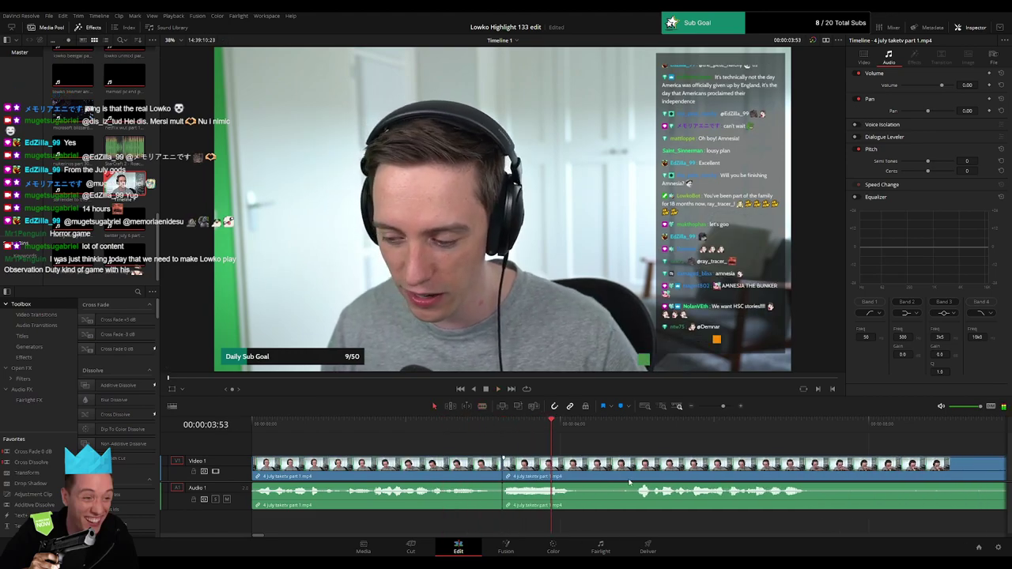
pyautogui.press('space')
pyautogui.press('b')
pyautogui.click(632, 475)
pyautogui.press('a')
pyautogui.click(588, 473)
pyautogui.press('Delete')
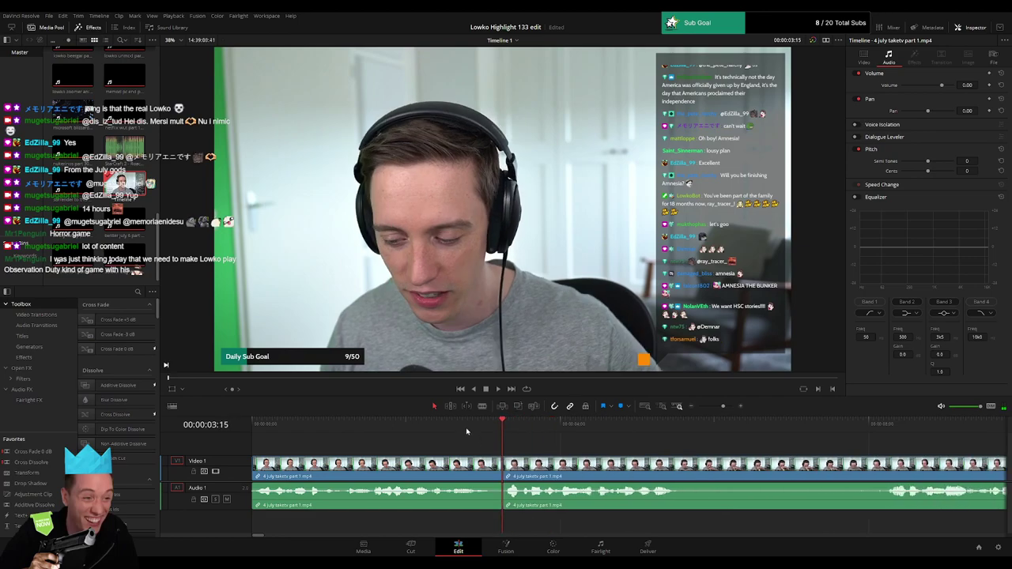
pyautogui.press('space')
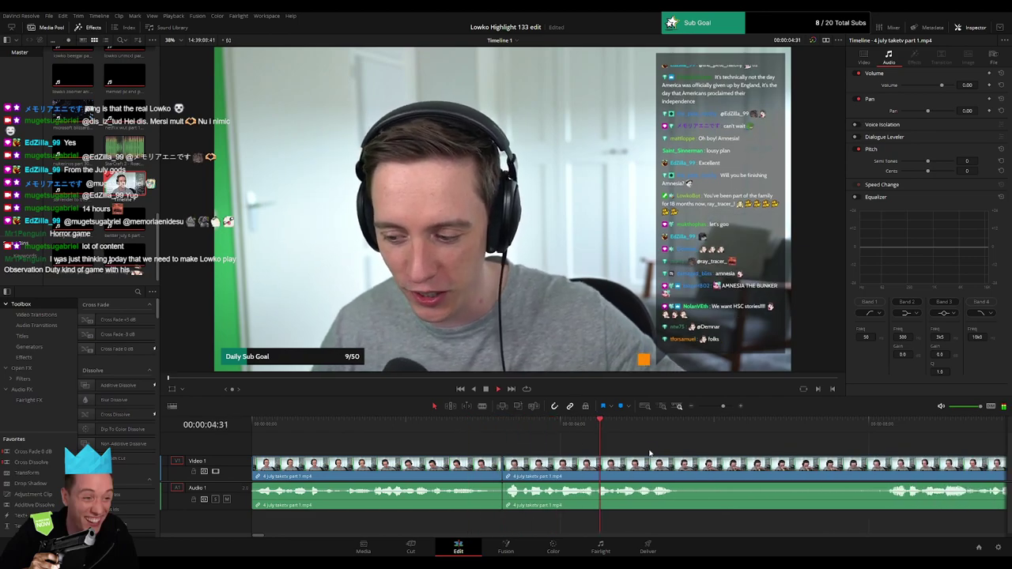
# - Cut out the drinking pause between about 5.5 s and 8.2 s, closing the gap, and add Cross Fade 0 dB to the audio join
pyautogui.moveTo(723, 407); pyautogui.dragTo(721, 408)
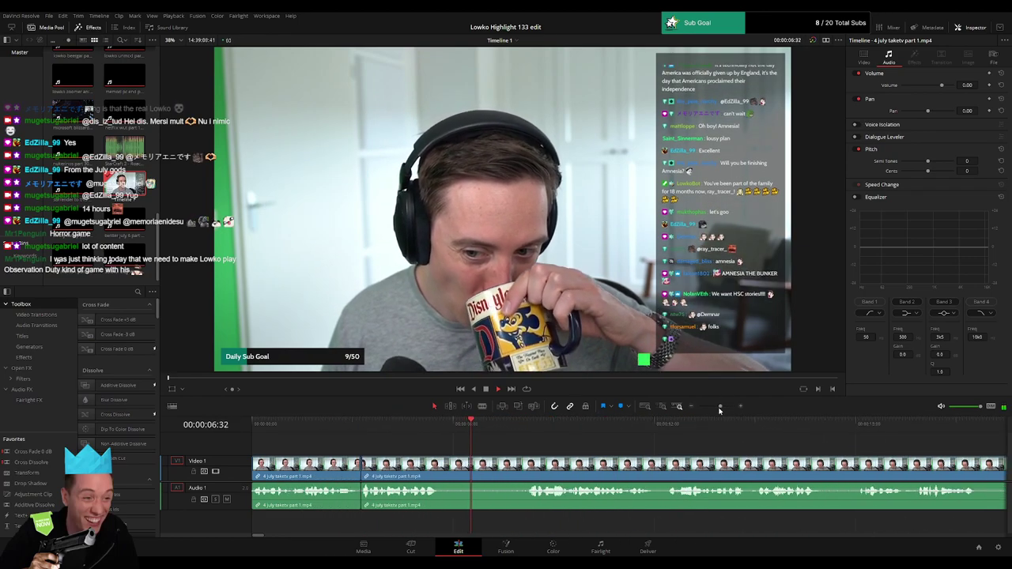
pyautogui.press('b')
pyautogui.click(439, 474)
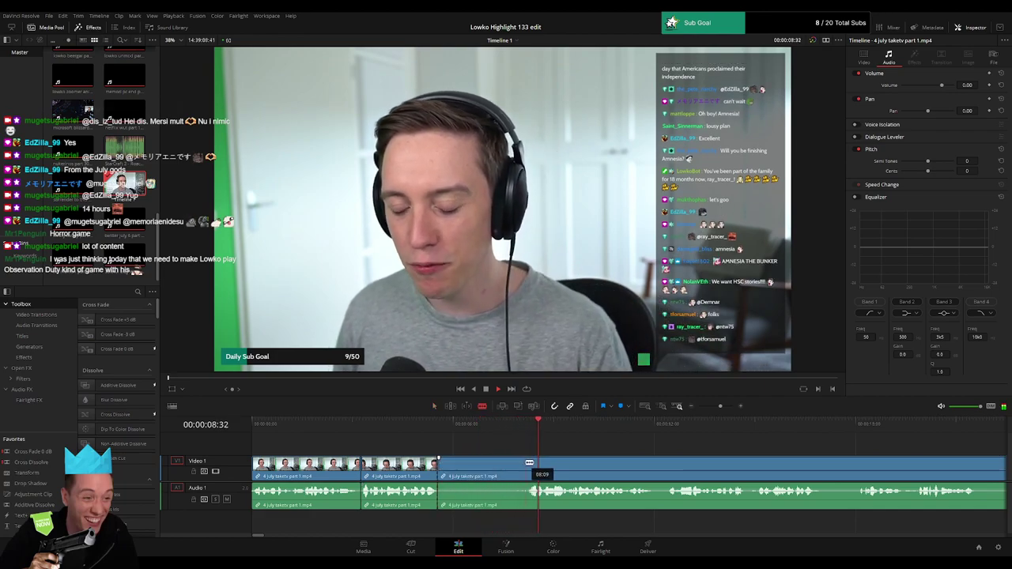
pyautogui.click(531, 464)
pyautogui.press('a')
pyautogui.click(511, 471)
pyautogui.press('Delete')
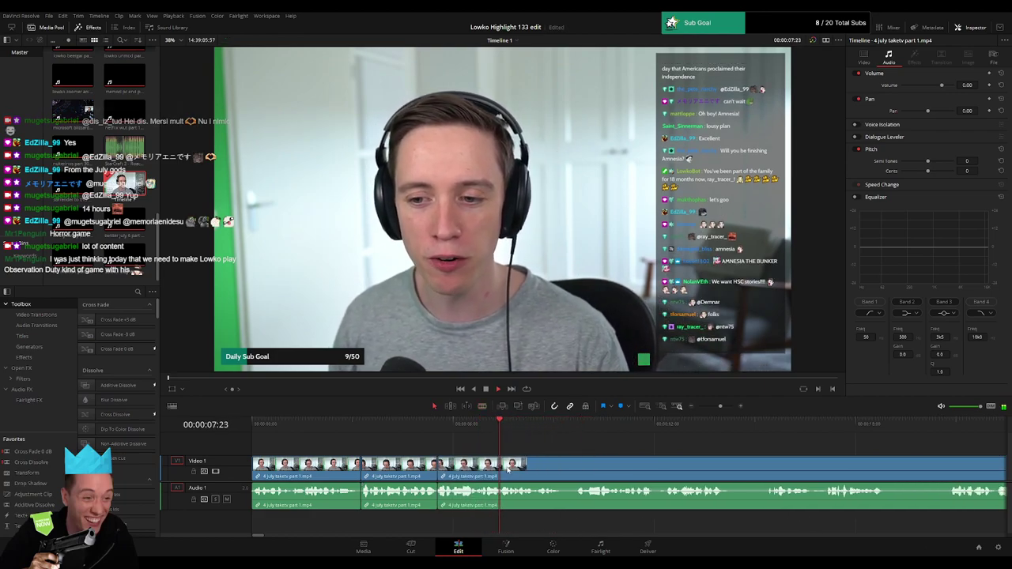
pyautogui.moveTo(33, 453); pyautogui.dragTo(437, 498)
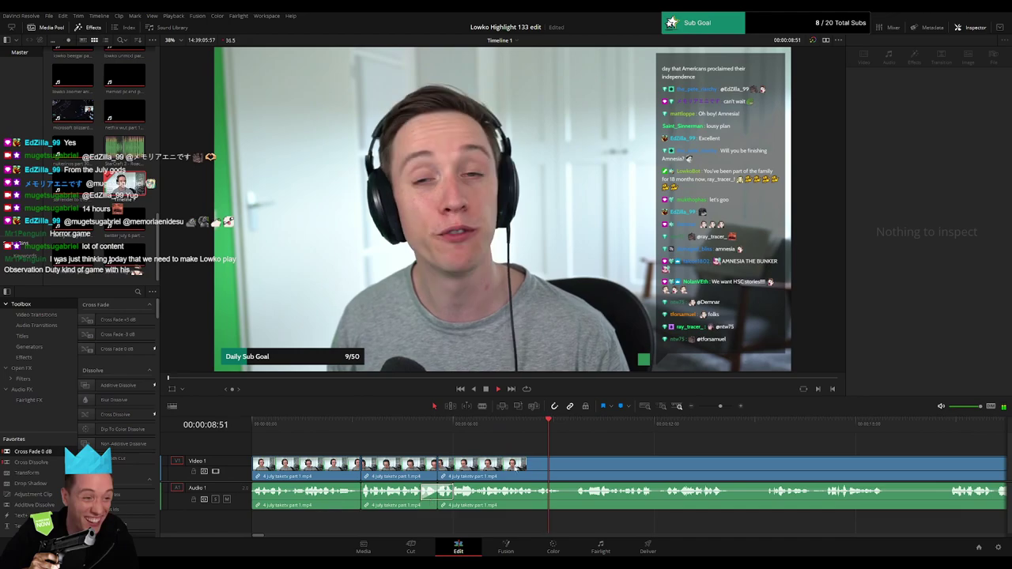
pyautogui.click(499, 430)
# - Split the first clip at about 14.3 s and 15.4 s, delete the silent piece and close the gap, and continue playback around 00:00:19:37
pyautogui.moveTo(612, 455); pyautogui.dragTo(407, 446)
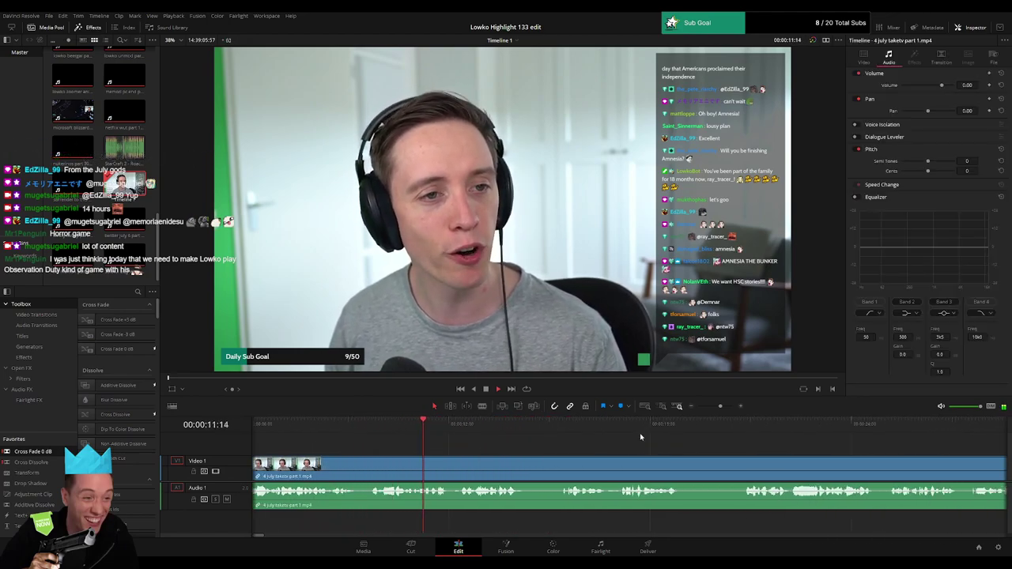
pyautogui.moveTo(720, 407); pyautogui.dragTo(719, 407)
pyautogui.moveTo(583, 447); pyautogui.dragTo(450, 445)
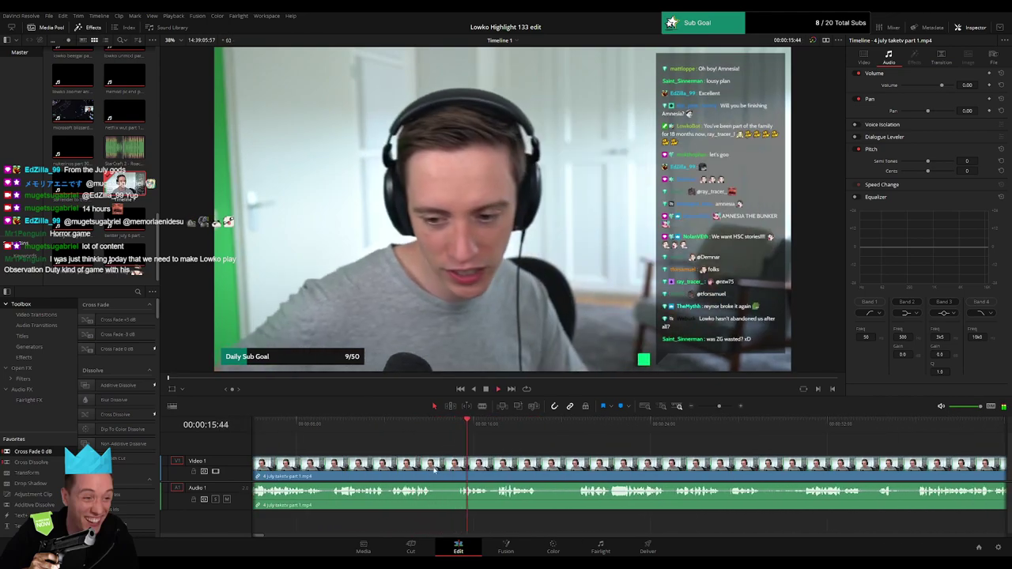
pyautogui.press('b')
pyautogui.click(435, 465)
pyautogui.click(459, 465)
pyautogui.press('a')
pyautogui.click(444, 469)
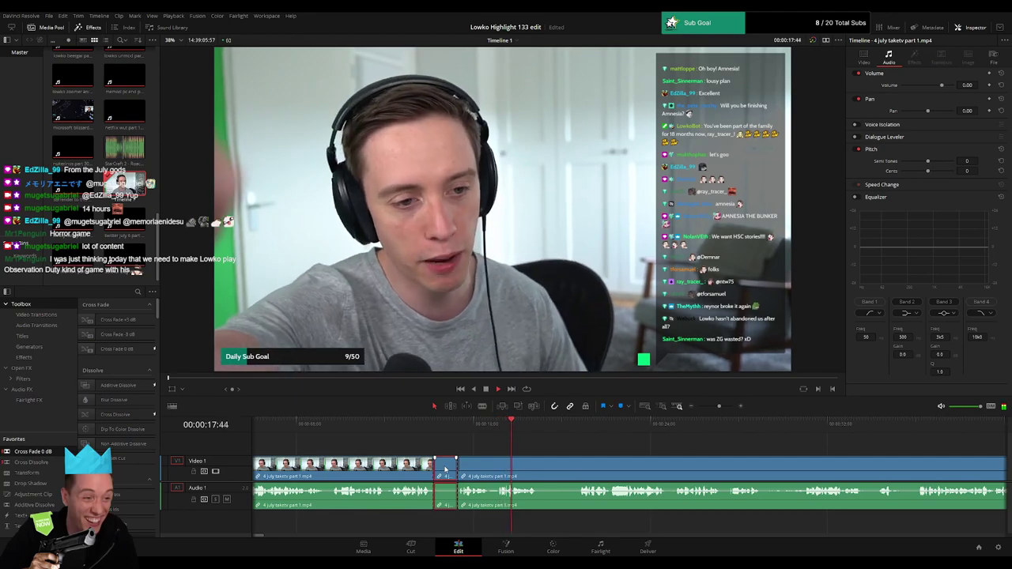
pyautogui.press('BackSpace')
pyautogui.click(445, 470)
pyautogui.press('BackSpace')
pyautogui.click(552, 426)
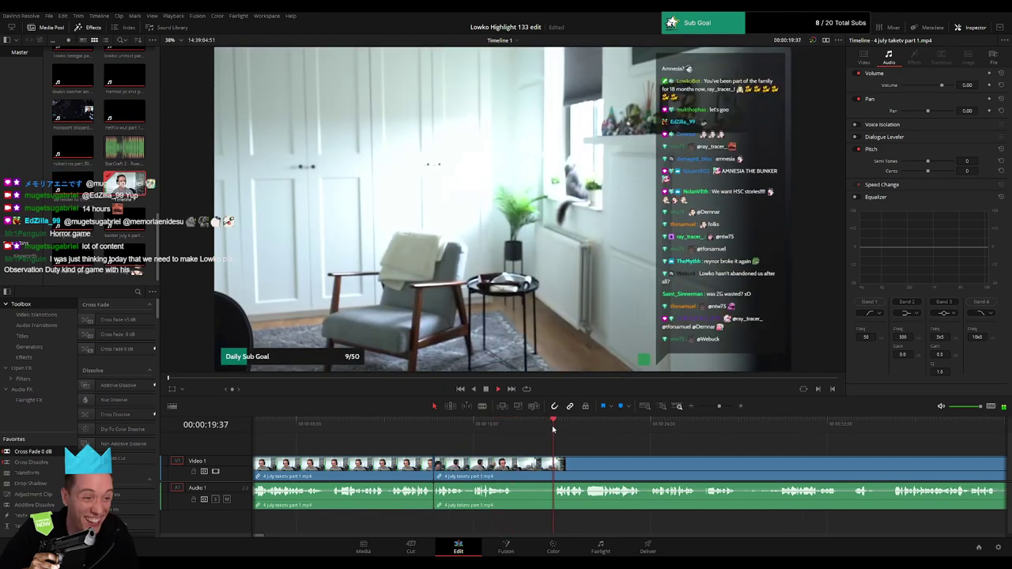
pyautogui.moveTo(624, 443); pyautogui.dragTo(514, 443)
pyautogui.press('b')
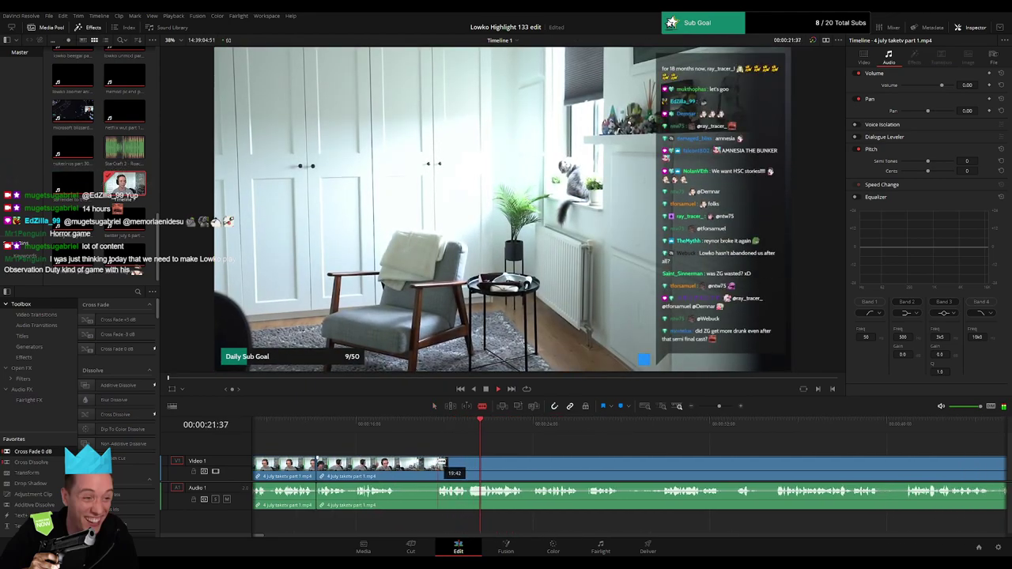
pyautogui.click(399, 469)
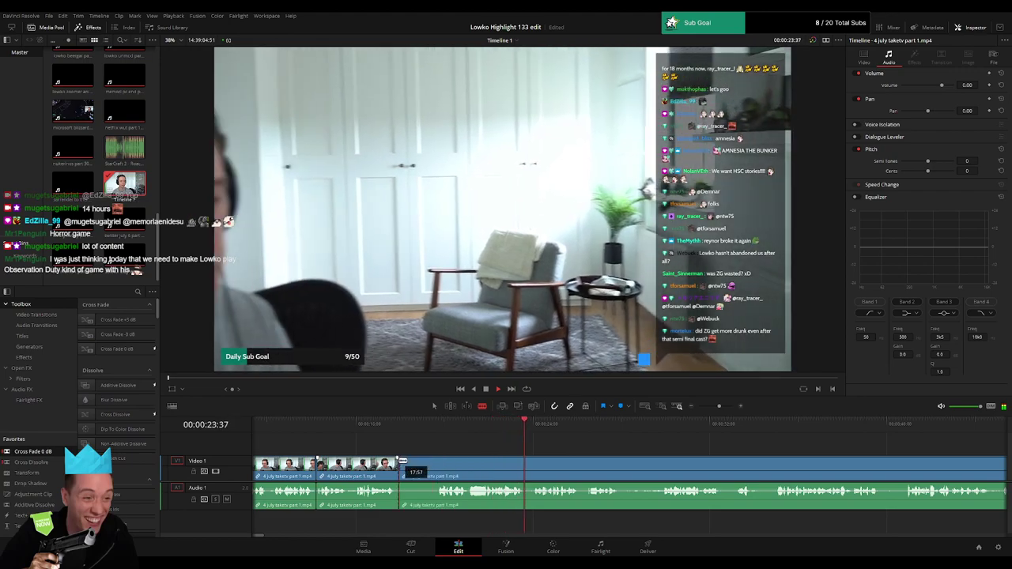
pyautogui.hotkey('ctrl', 'z')
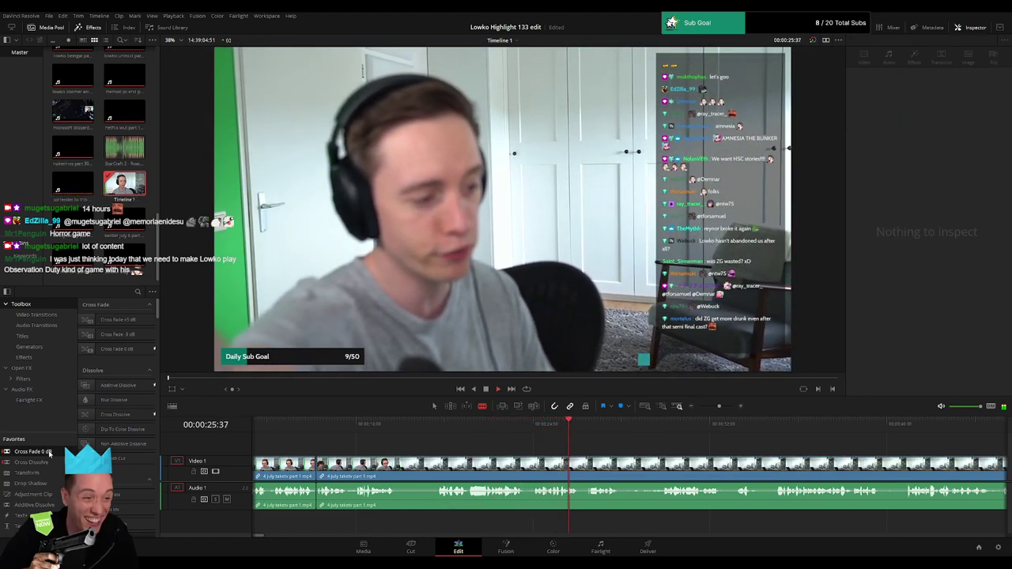
# - Add Cross Fade 0 dB to the audio join at about 14 s
pyautogui.moveTo(51, 454); pyautogui.dragTo(362, 493)
pyautogui.press('space')
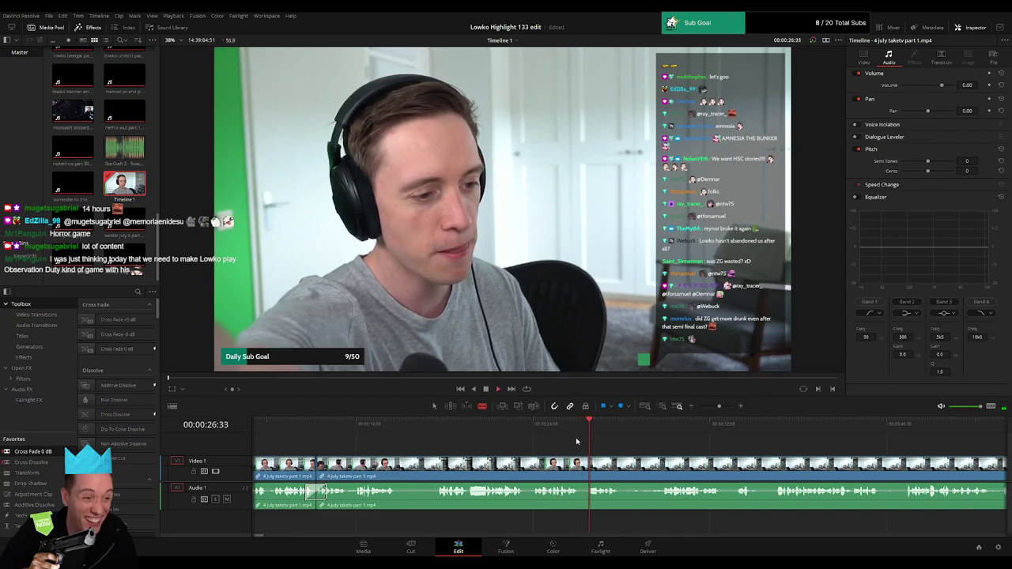
# - Split the clip on both sides of the short sound at about 26 s, ripple delete that piece and replay the join
pyautogui.click(583, 464)
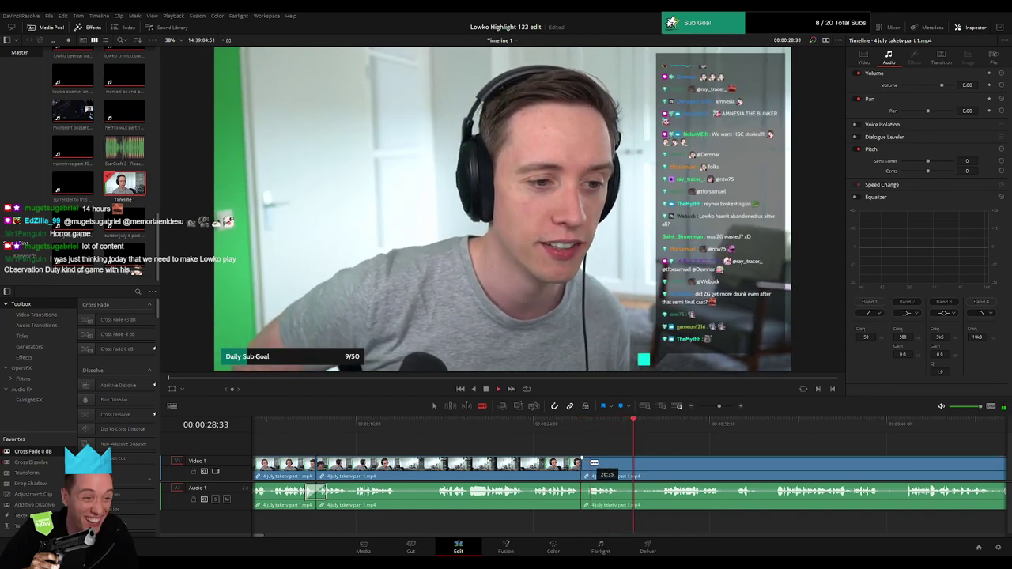
pyautogui.click(599, 464)
pyautogui.press('a')
pyautogui.click(590, 466)
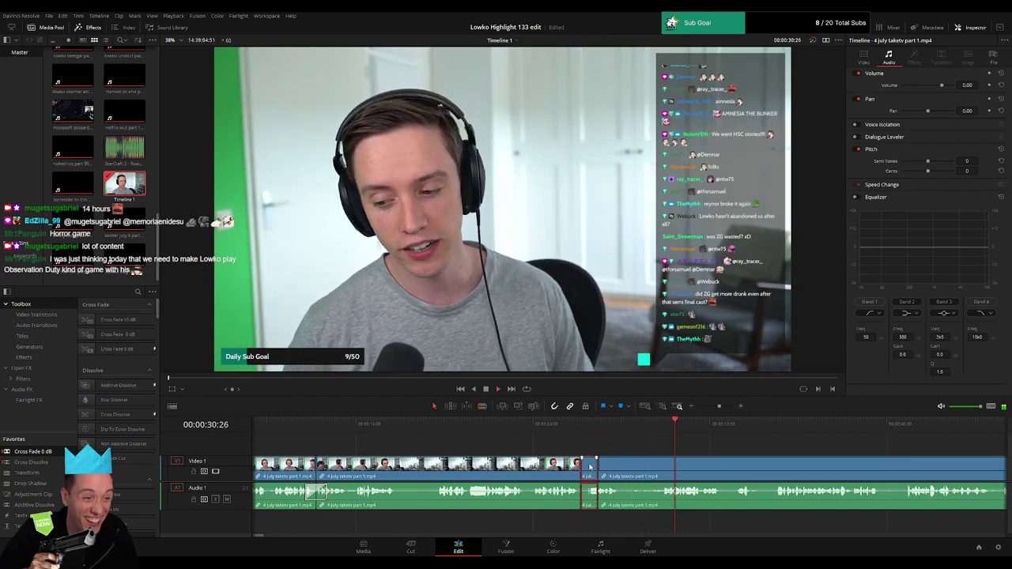
pyautogui.press('Delete')
pyautogui.click(590, 434)
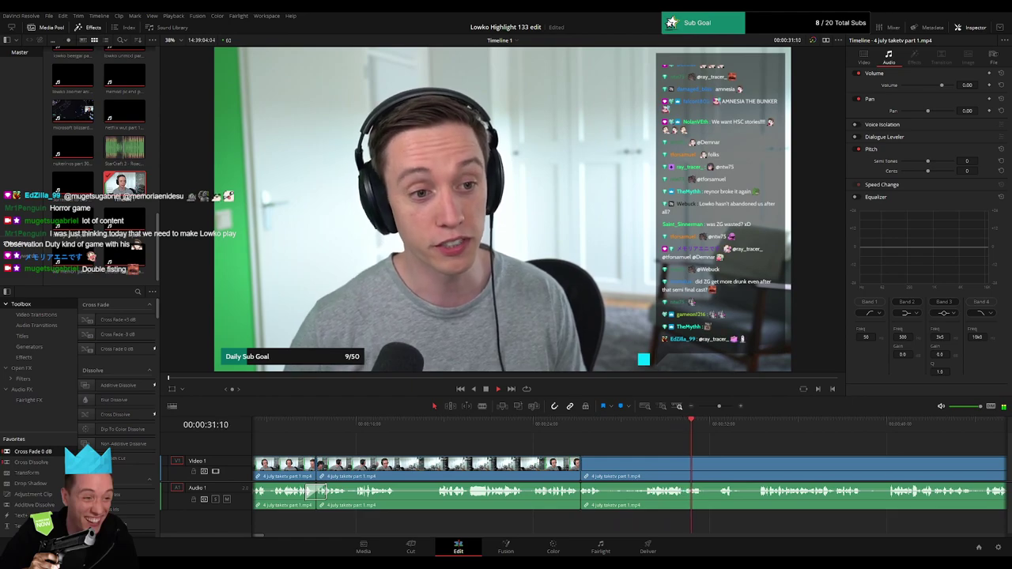
# - Ripple delete the pause between about 38.8 s and 40 s, add Cross Fade 0 dB to the audio join and play it back
pyautogui.moveTo(754, 441); pyautogui.dragTo(459, 446)
pyautogui.hscroll(1, 483, 446)
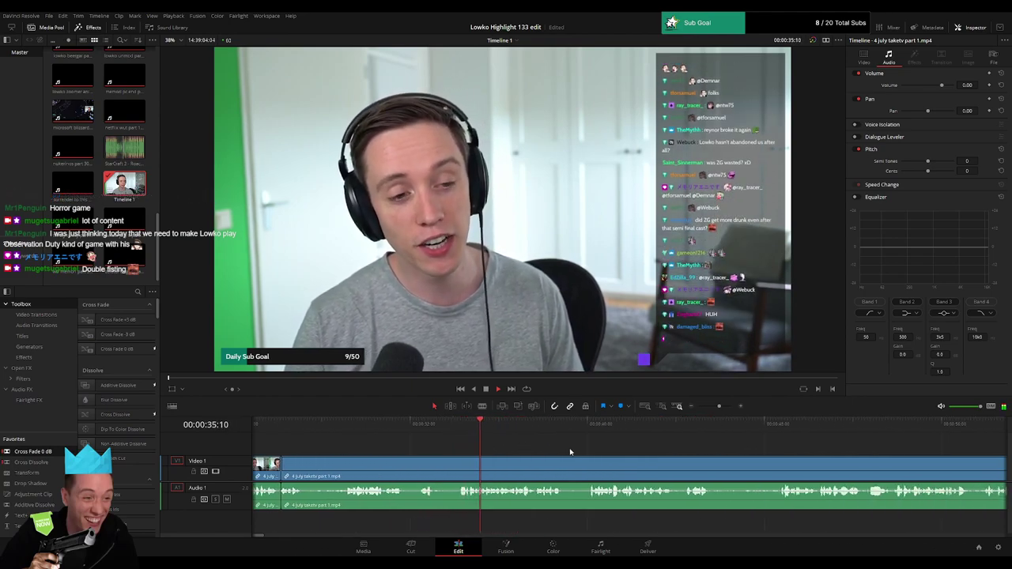
pyautogui.moveTo(571, 452); pyautogui.dragTo(515, 451)
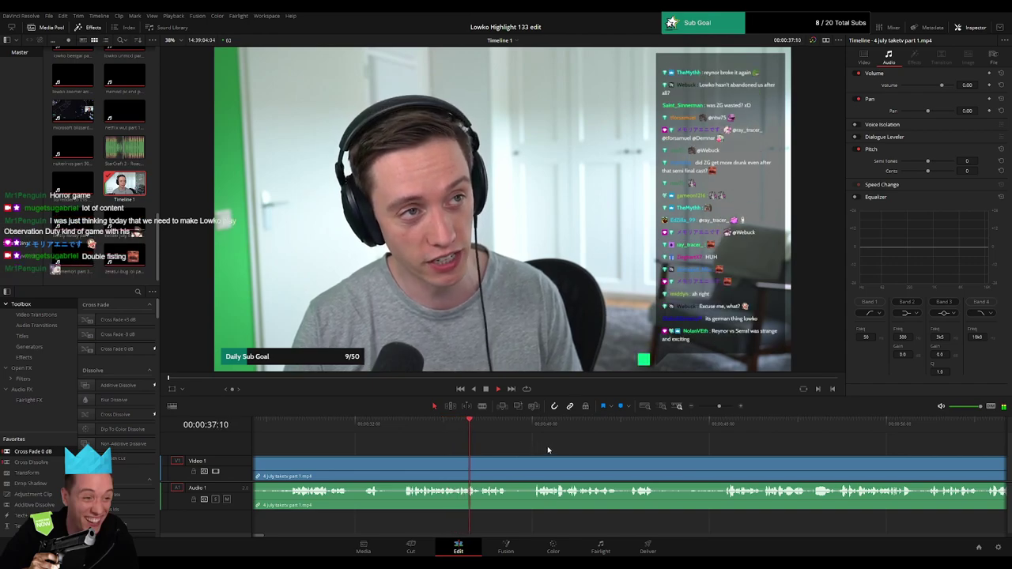
pyautogui.hscroll(2, 447, 446)
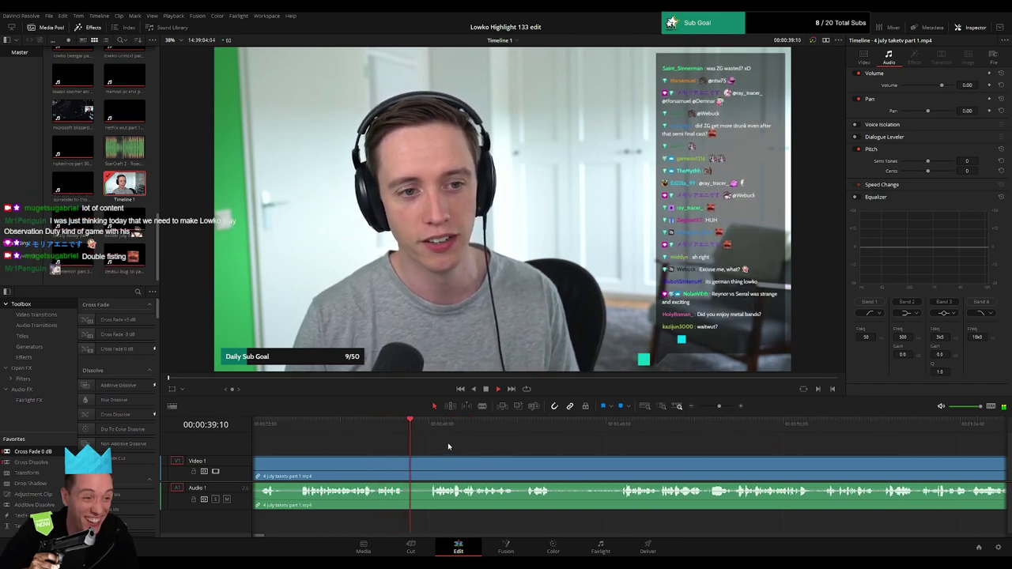
pyautogui.press('b')
pyautogui.click(402, 461)
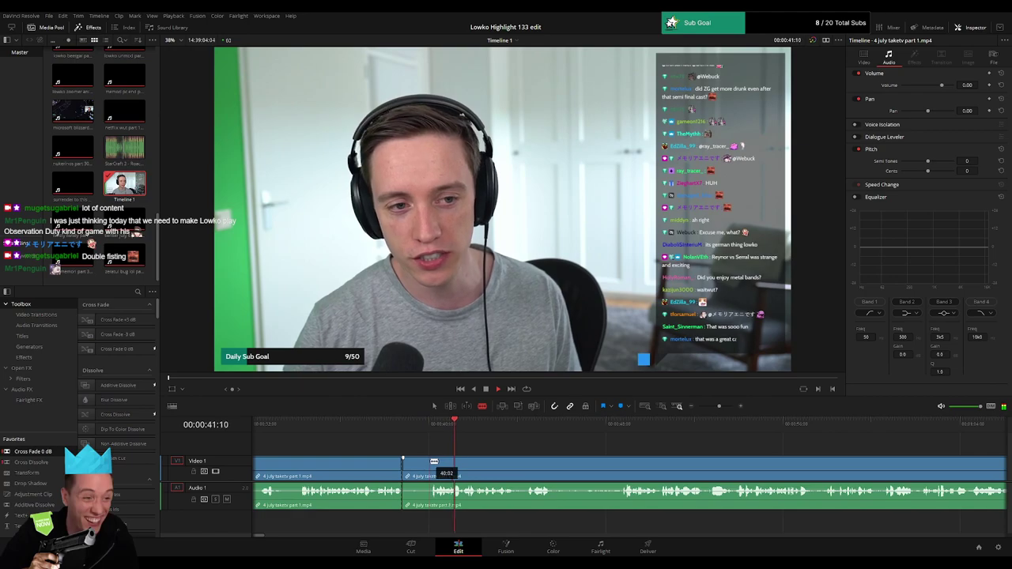
pyautogui.click(431, 461)
pyautogui.press('a')
pyautogui.click(420, 467)
pyautogui.press('Delete')
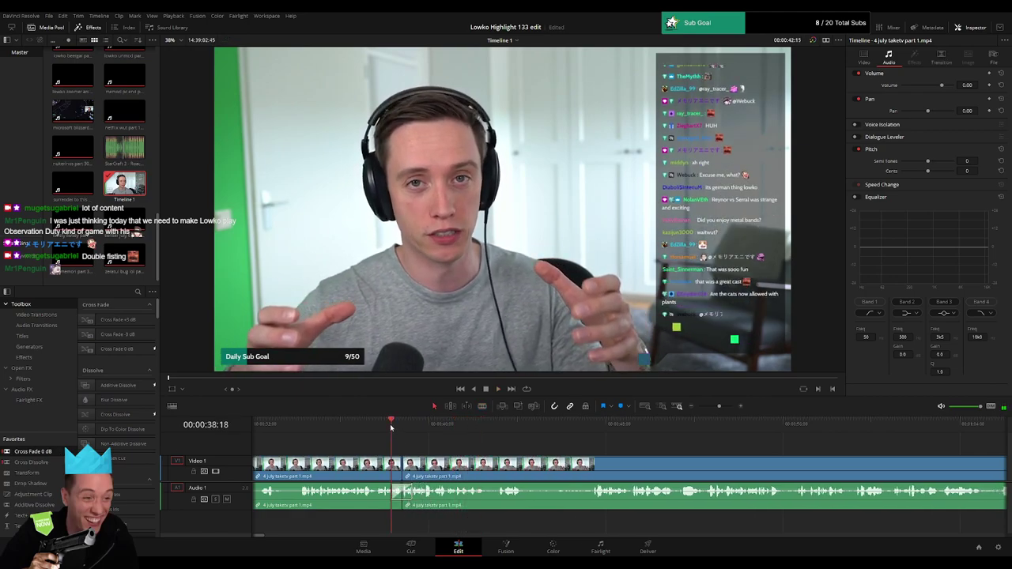
pyautogui.press('space')
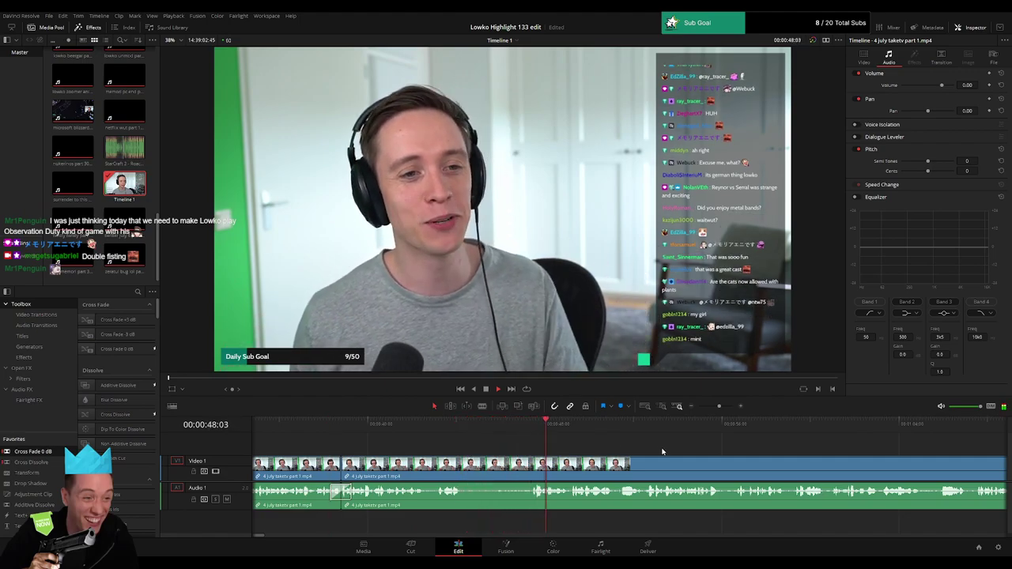
# - Split the clip at about 51 s and 52.5 s and ripple delete the section between the cuts
pyautogui.moveTo(663, 452); pyautogui.dragTo(504, 449)
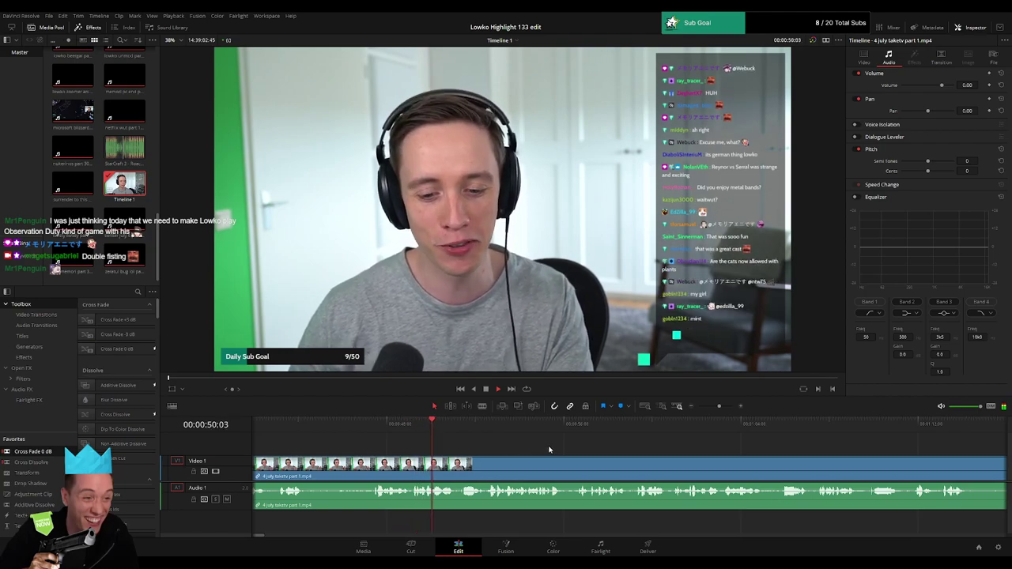
pyautogui.hscroll(2, 490, 448)
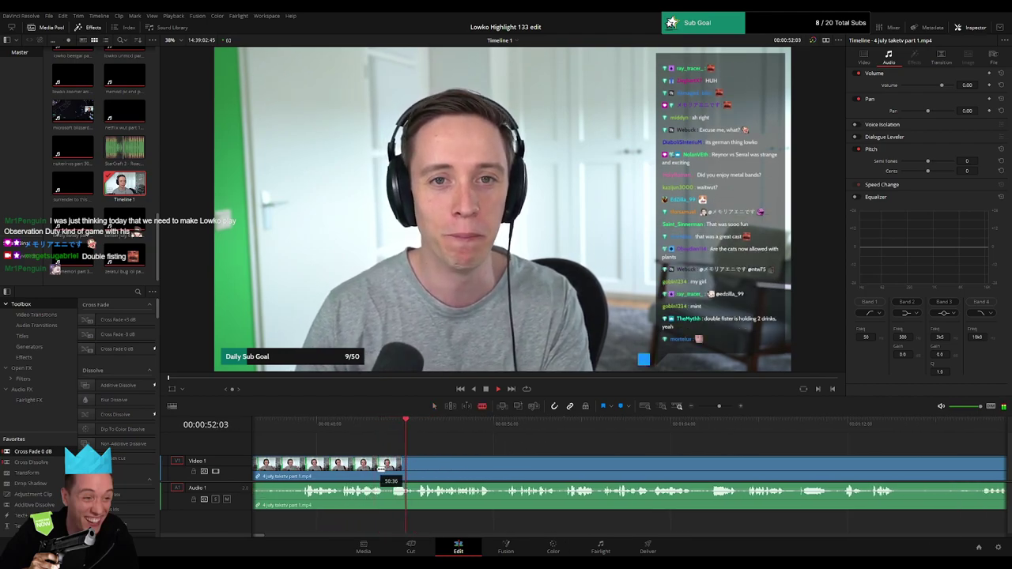
pyautogui.click(386, 467)
pyautogui.click(407, 469)
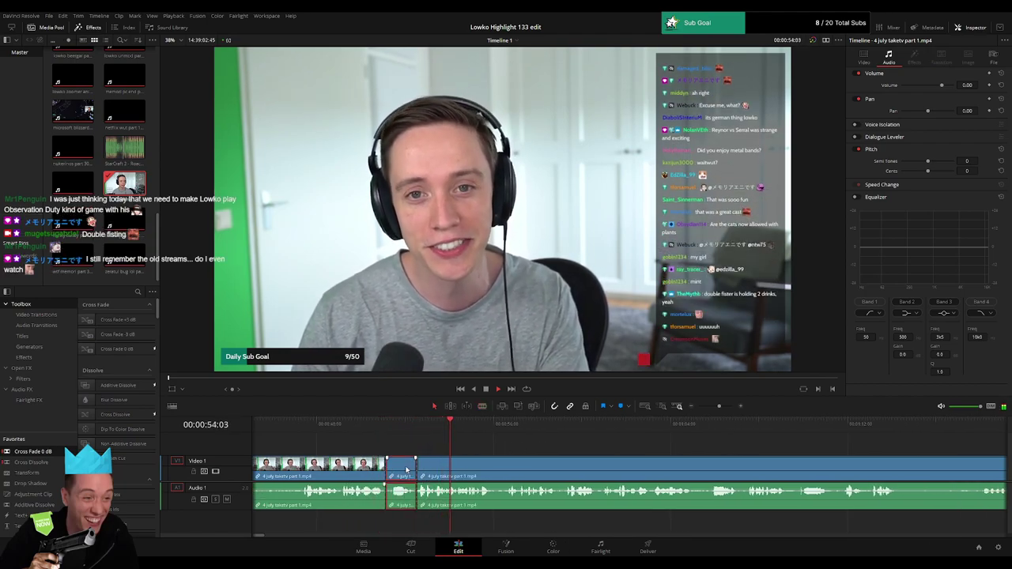
pyautogui.press('Delete')
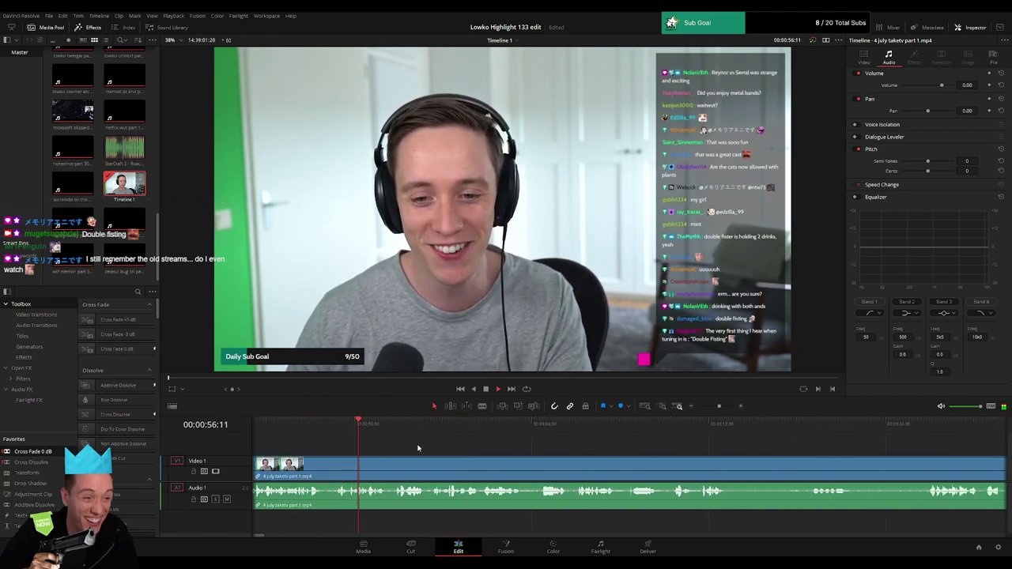
# - Ripple delete the section between about 00:01:03:40 and 00:01:06:00, add Cross Fade 0 dB to the audio join and play it back
pyautogui.moveTo(475, 450); pyautogui.dragTo(423, 452)
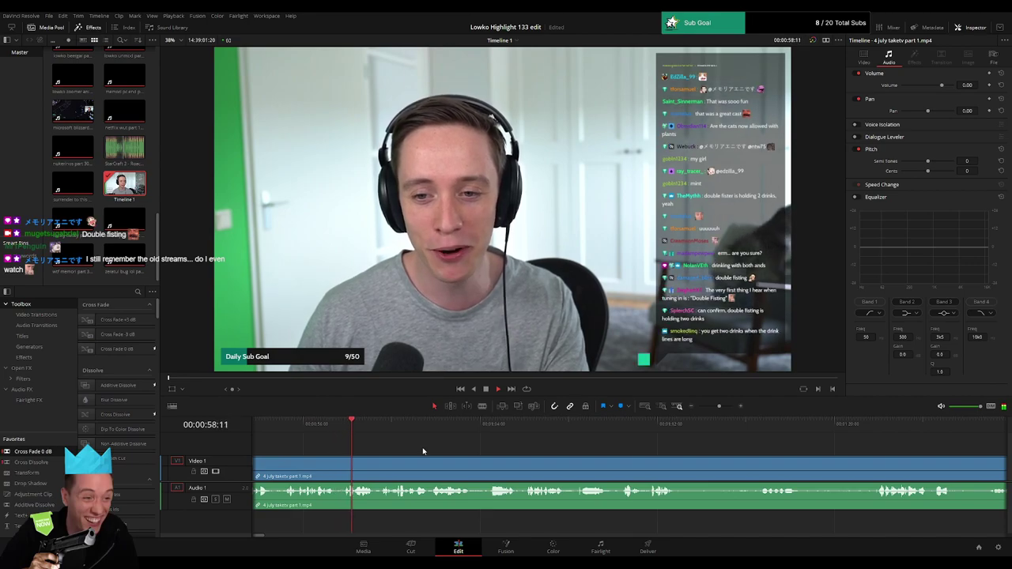
pyautogui.hscroll(2, 411, 450)
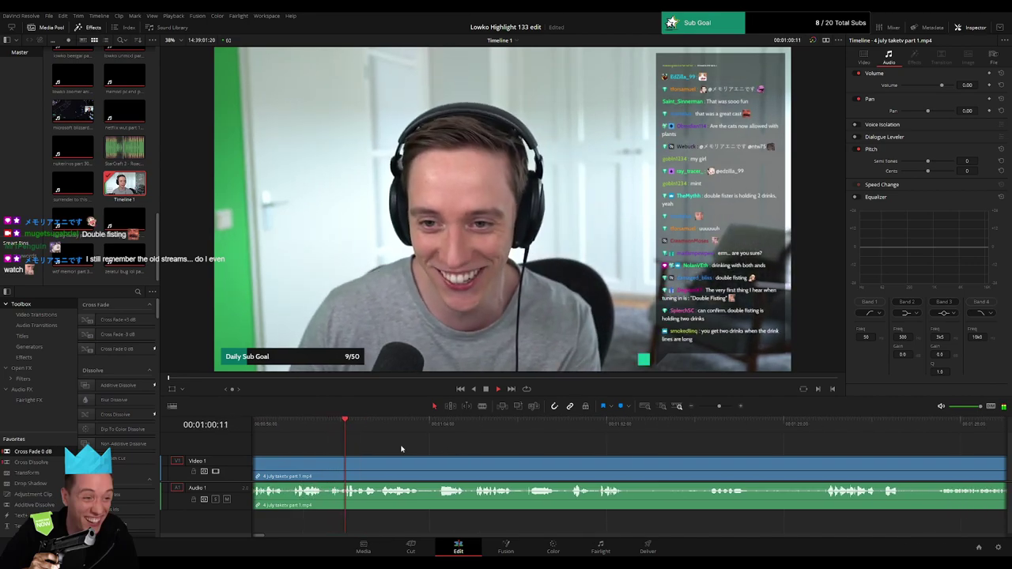
pyautogui.hscroll(3, 412, 448)
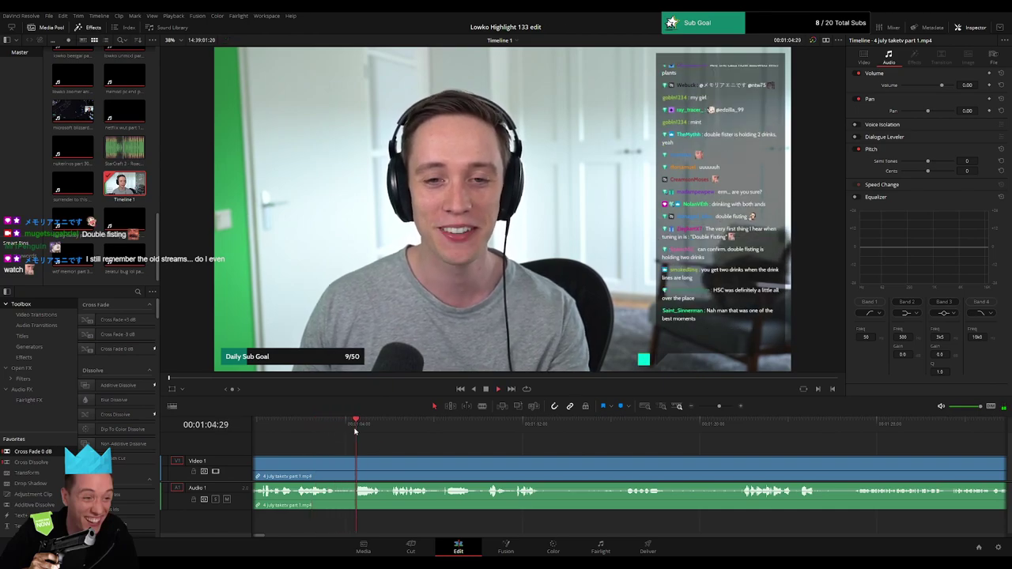
pyautogui.press('b')
pyautogui.click(339, 466)
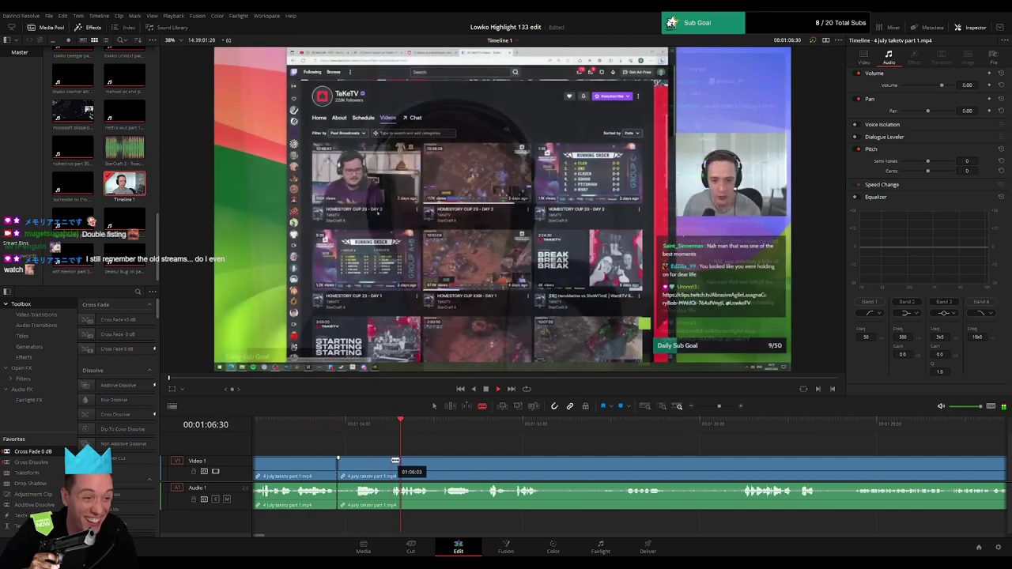
pyautogui.click(391, 463)
pyautogui.press('a')
pyautogui.click(381, 465)
pyautogui.press('Delete')
pyautogui.press('space')
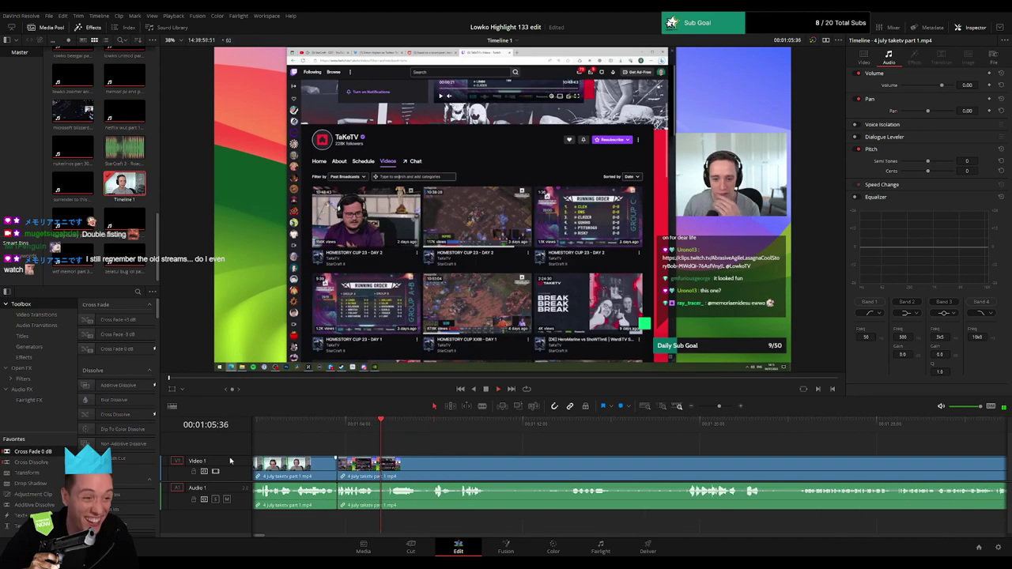
# - Ripple delete the clip browsing between about 00:01:05:30 and 00:01:19:30 and add Cross Fade 0 dB to the audio join
pyautogui.click(381, 468)
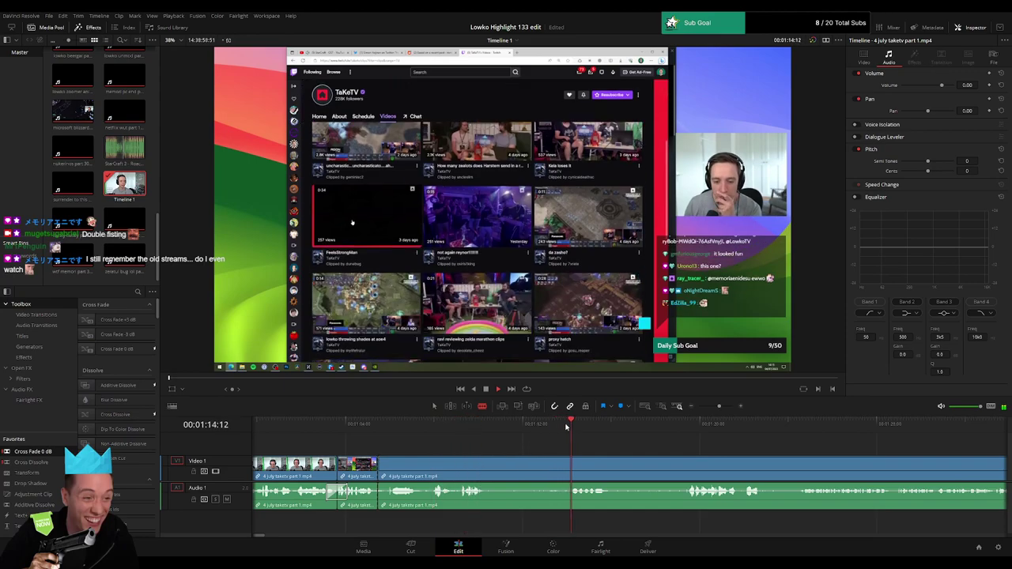
pyautogui.click(673, 431)
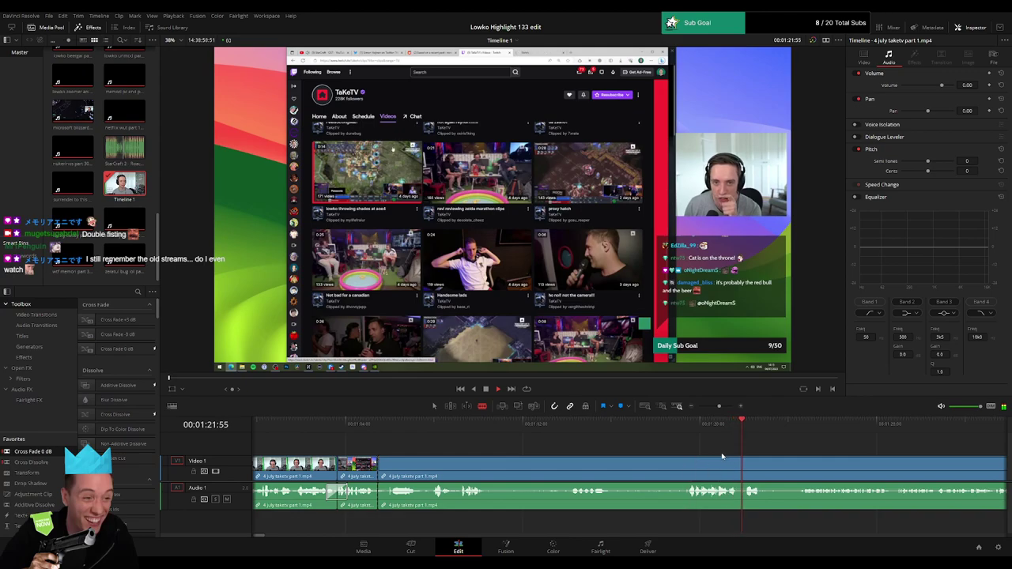
pyautogui.click(688, 462)
pyautogui.press('a')
pyautogui.click(643, 470)
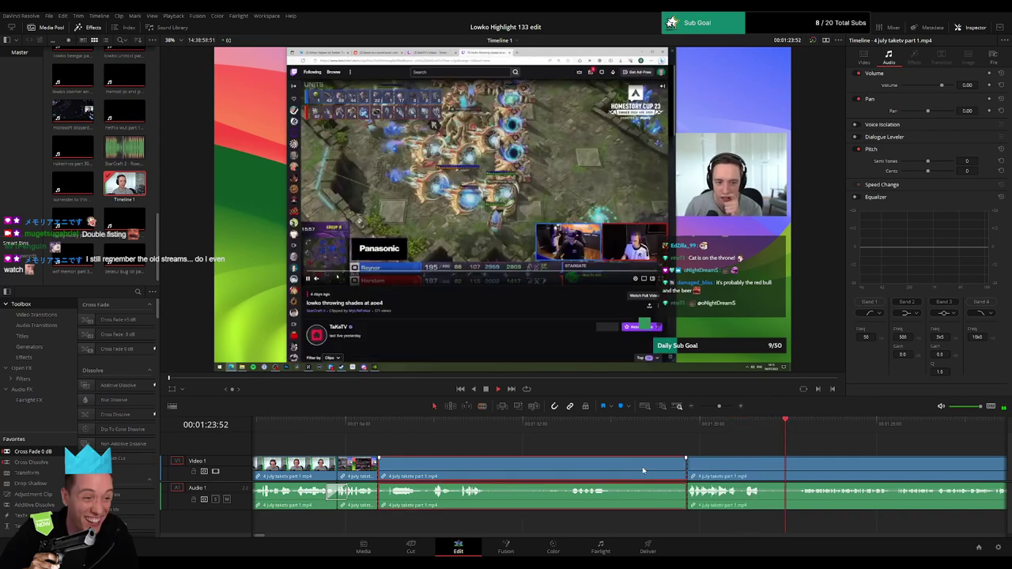
pyautogui.press('Delete')
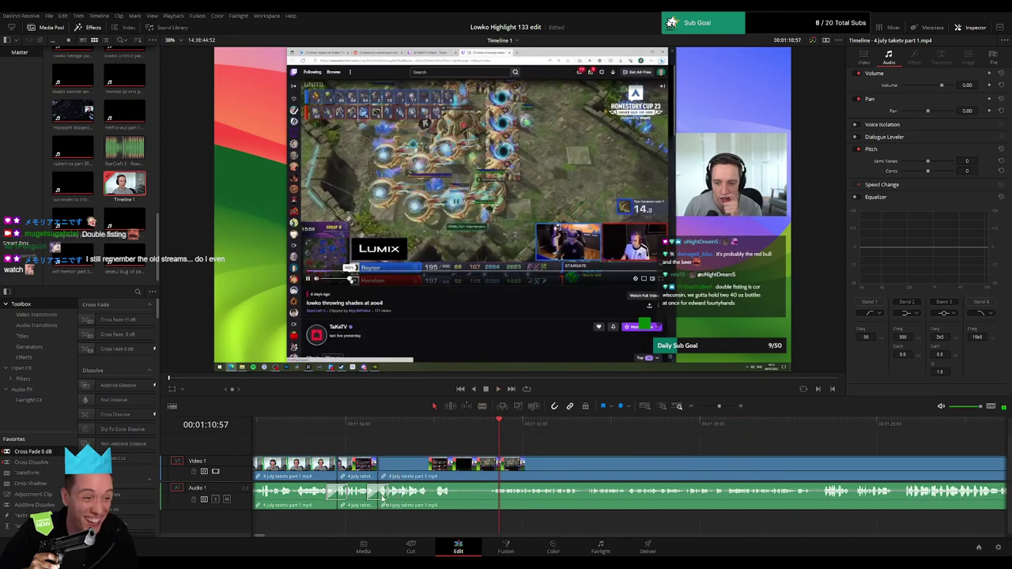
# - Split the clip at about 00:01:09:00 and 00:01:10:30 and ripple delete the section between the cuts
pyautogui.press('b')
pyautogui.click(456, 473)
pyautogui.click(489, 471)
pyautogui.press('a')
pyautogui.click(476, 475)
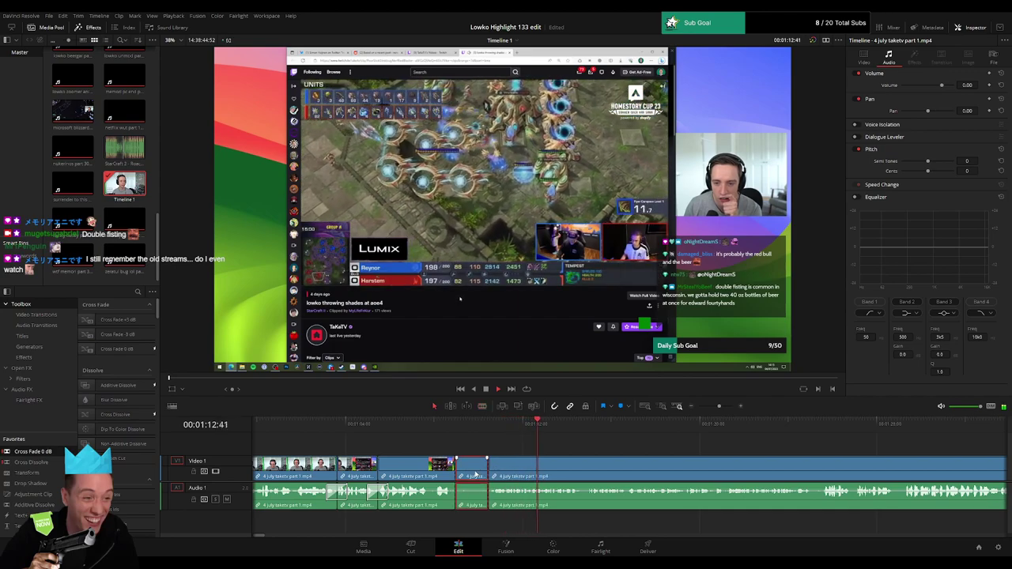
pyautogui.press('Delete')
# - Play the timeline onward and ripple delete the short section between about 00:01:33:26 and 00:01:34:26
pyautogui.hscroll(3, 459, 456)
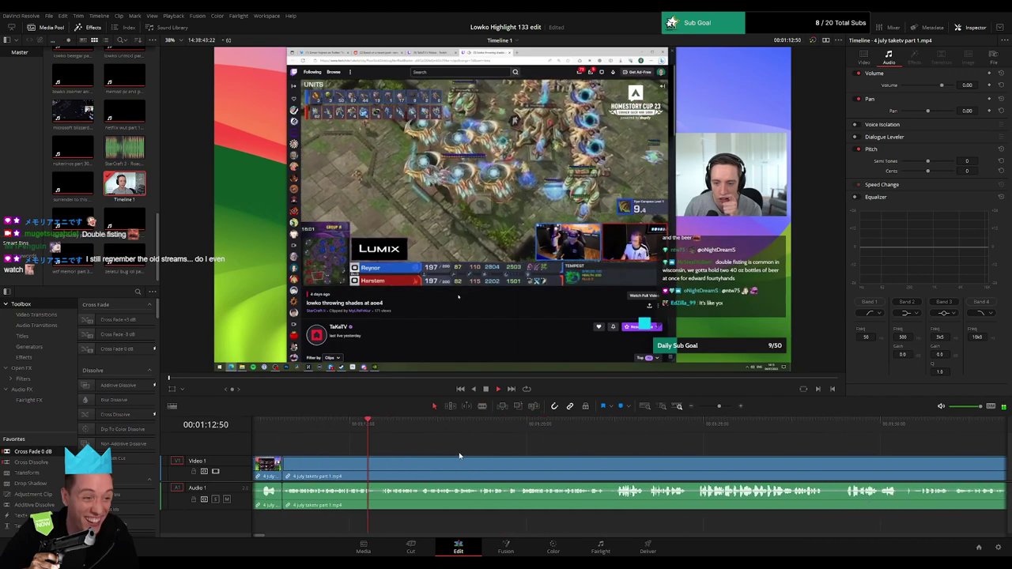
pyautogui.hscroll(2, 513, 456)
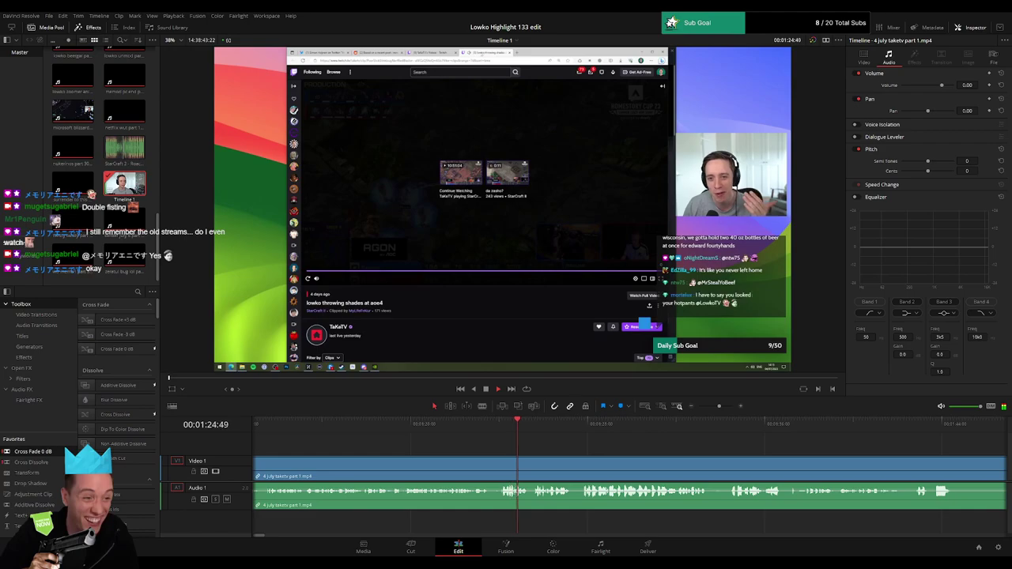
pyautogui.moveTo(586, 447); pyautogui.dragTo(406, 444)
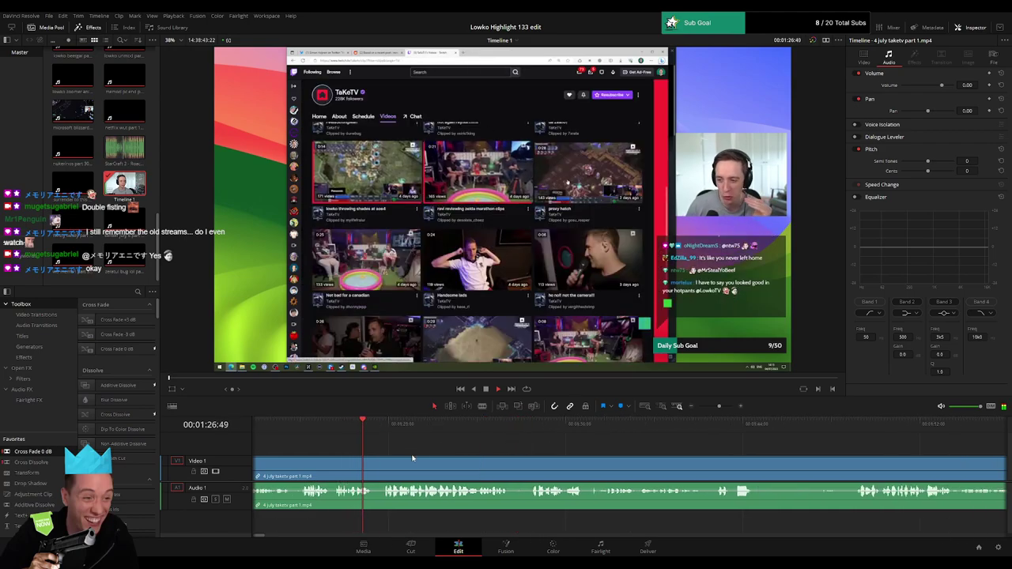
pyautogui.hscroll(2, 403, 450)
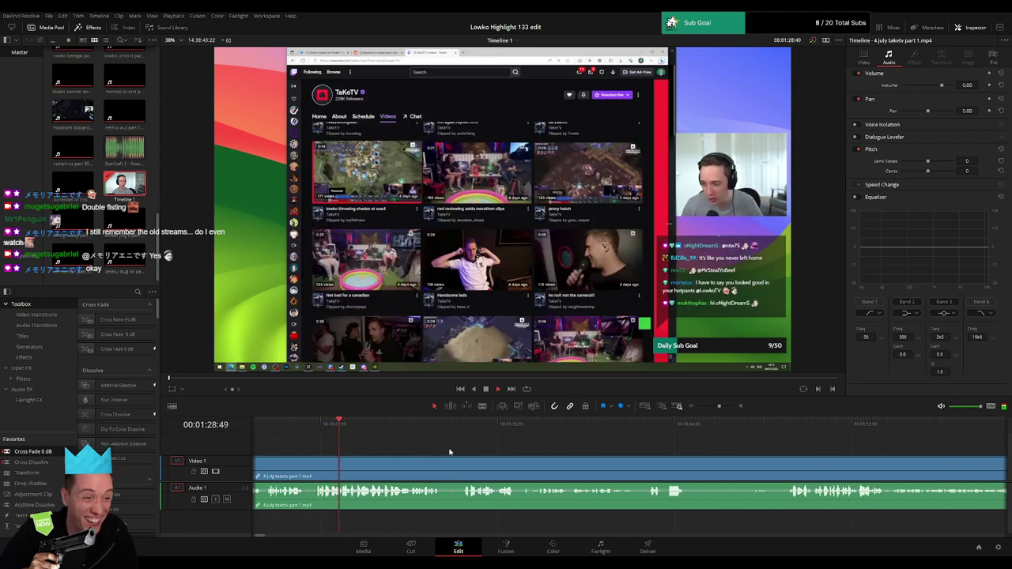
pyautogui.hscroll(1, 457, 452)
pyautogui.hscroll(1, 454, 450)
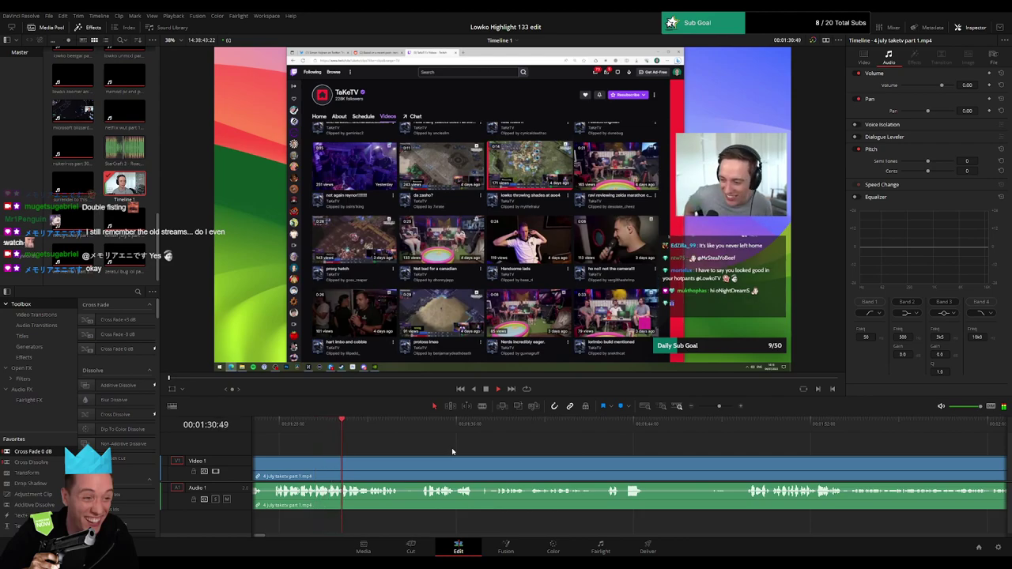
pyautogui.hscroll(1, 435, 451)
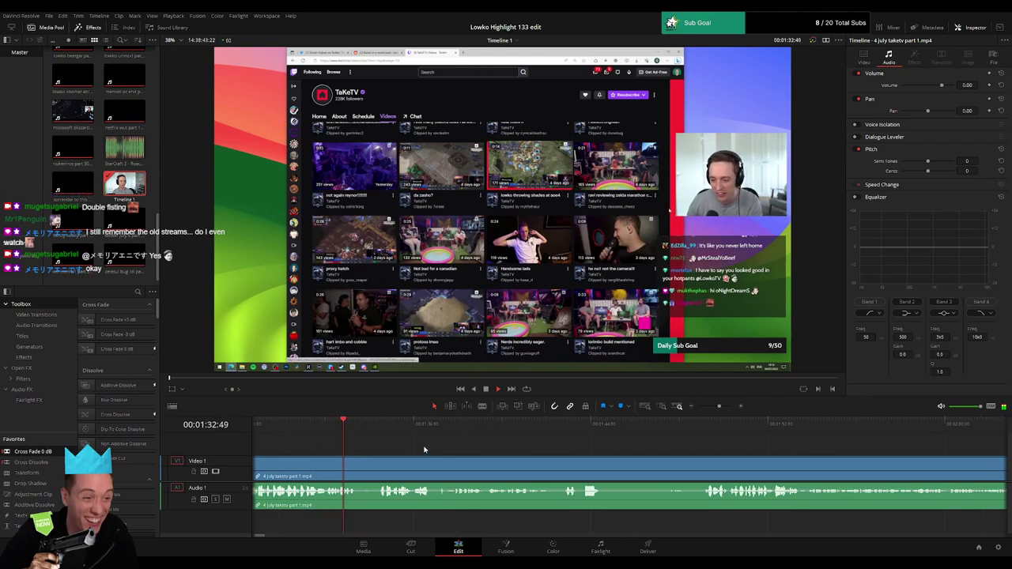
pyautogui.press('b')
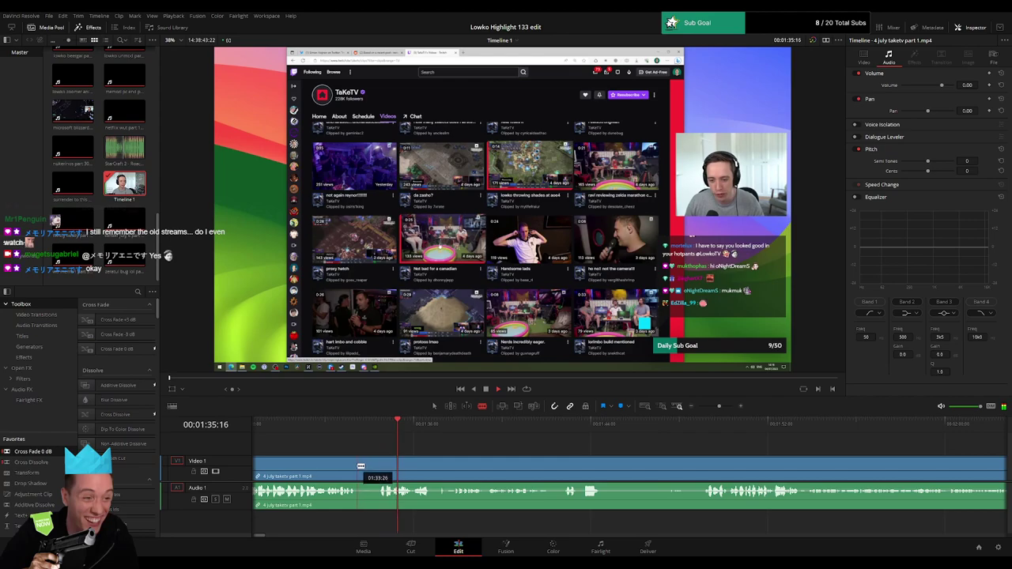
pyautogui.click(358, 467)
pyautogui.click(381, 465)
pyautogui.press('a')
pyautogui.click(367, 469)
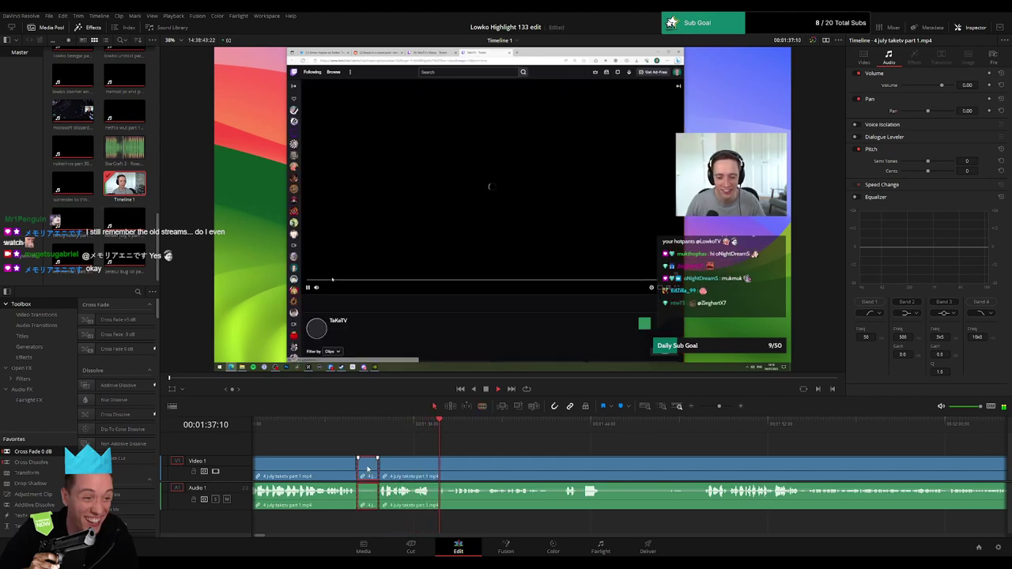
pyautogui.press('Delete')
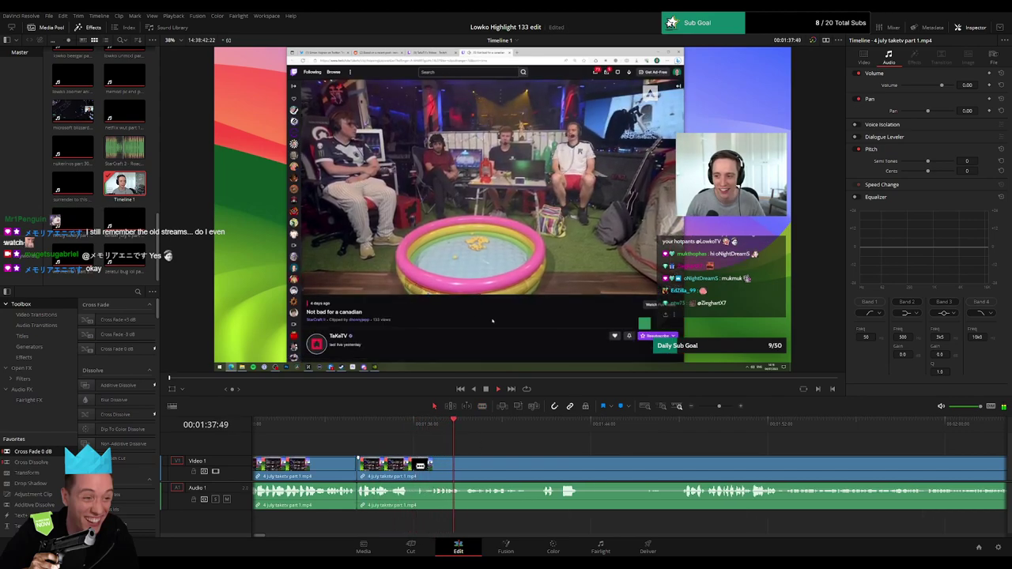
# - Cut out the brief section between about 00:01:35:50 and 00:01:36:30 and close the gap
pyautogui.press('b')
pyautogui.click(411, 465)
pyautogui.moveTo(425, 465); pyautogui.dragTo(421, 467)
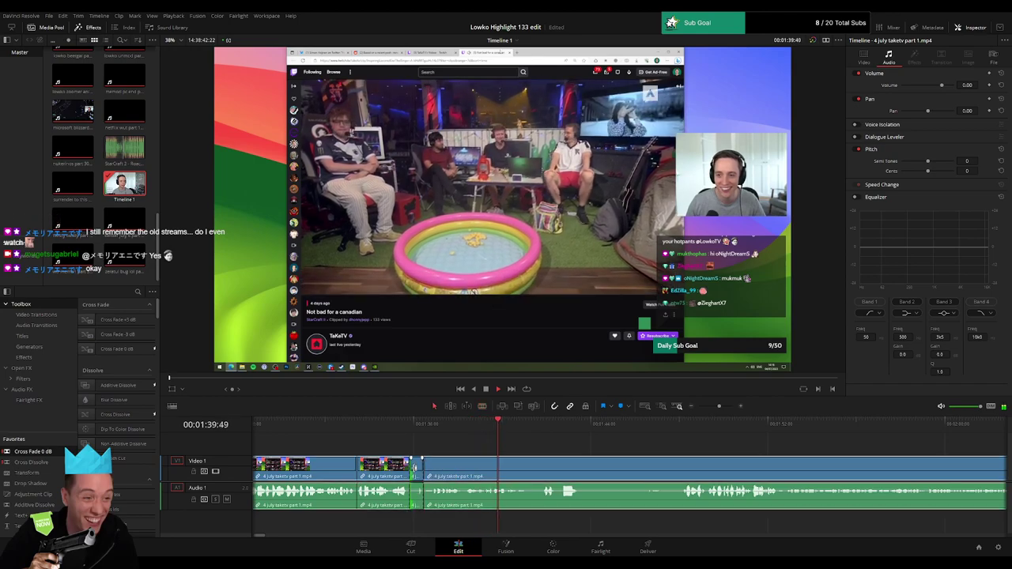
pyautogui.click(417, 470)
pyautogui.press('Delete')
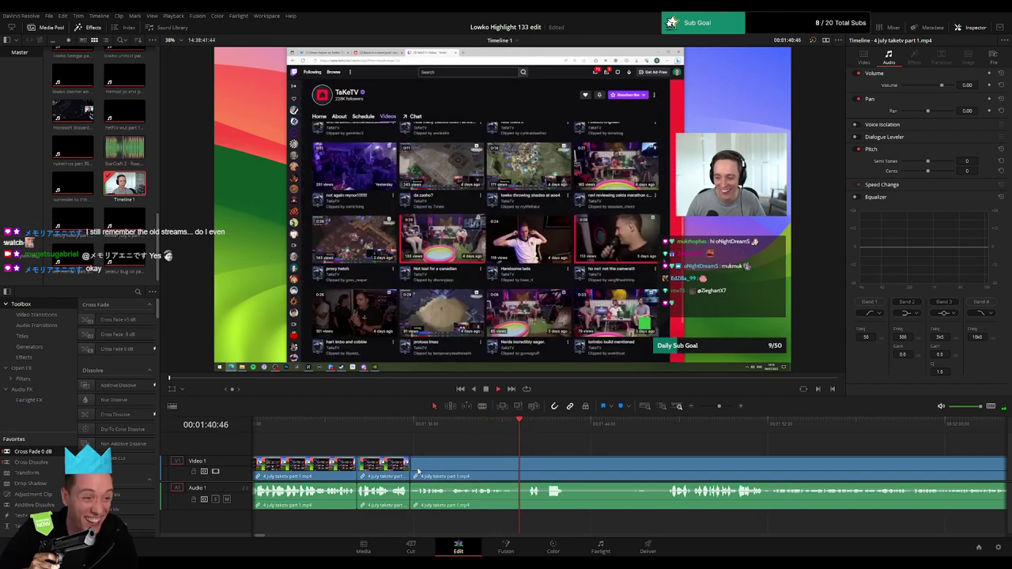
# - Ripple delete the clip-browsing section between about 00:01:41:52 and 00:01:47:25
pyautogui.moveTo(574, 459); pyautogui.dragTo(458, 452)
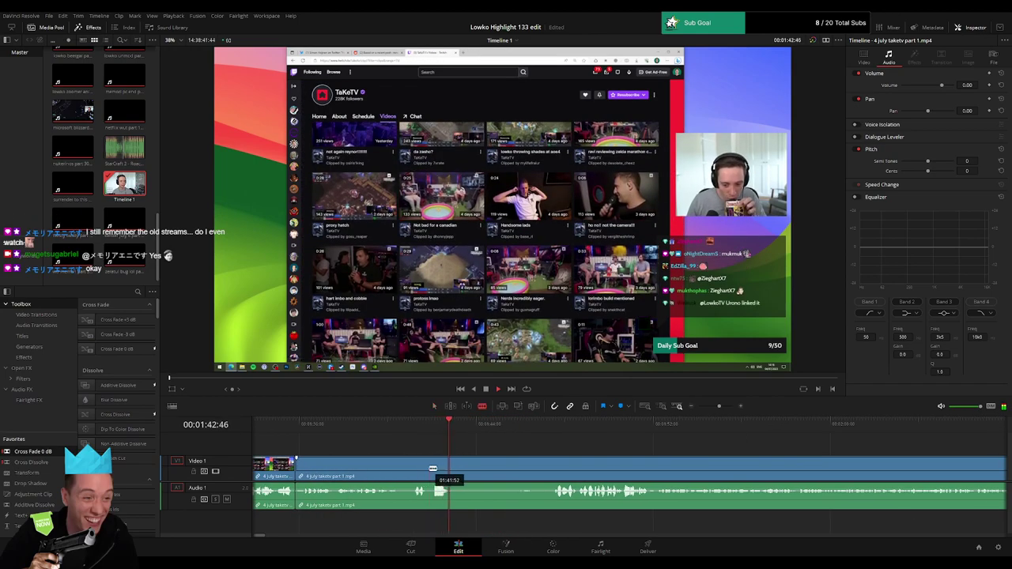
pyautogui.hotkey('ctrl', 'b')
pyautogui.click(534, 474)
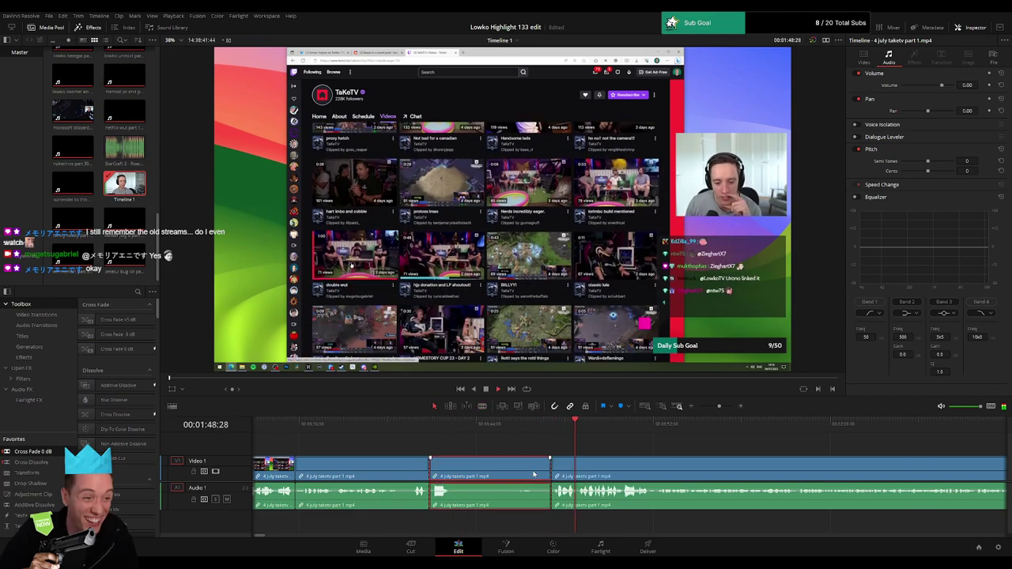
pyautogui.press('Delete')
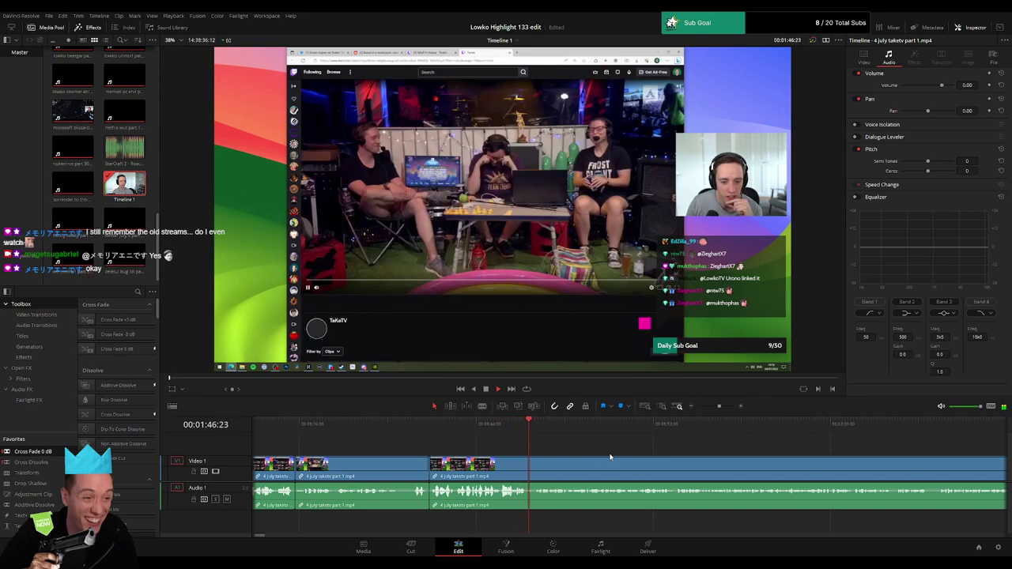
# - Play back the "double wut" clip reaction from about 00:01:46:23 to 00:02:27:00, checking it for pauses to cut
pyautogui.moveTo(669, 458); pyautogui.dragTo(482, 443)
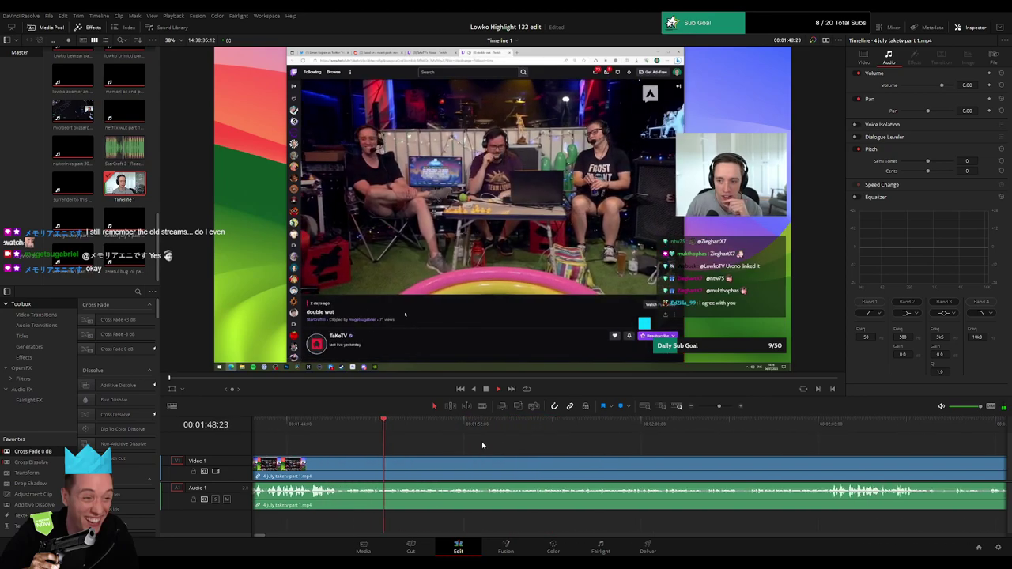
pyautogui.hotkey('ctrl', 'b')
pyautogui.hscroll(2, 482, 450)
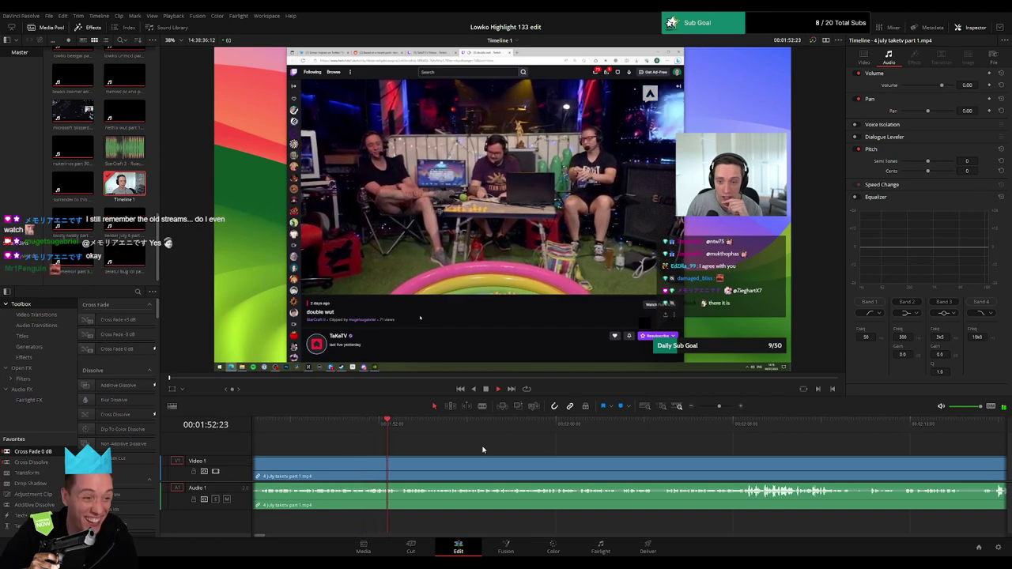
pyautogui.hscroll(2, 533, 451)
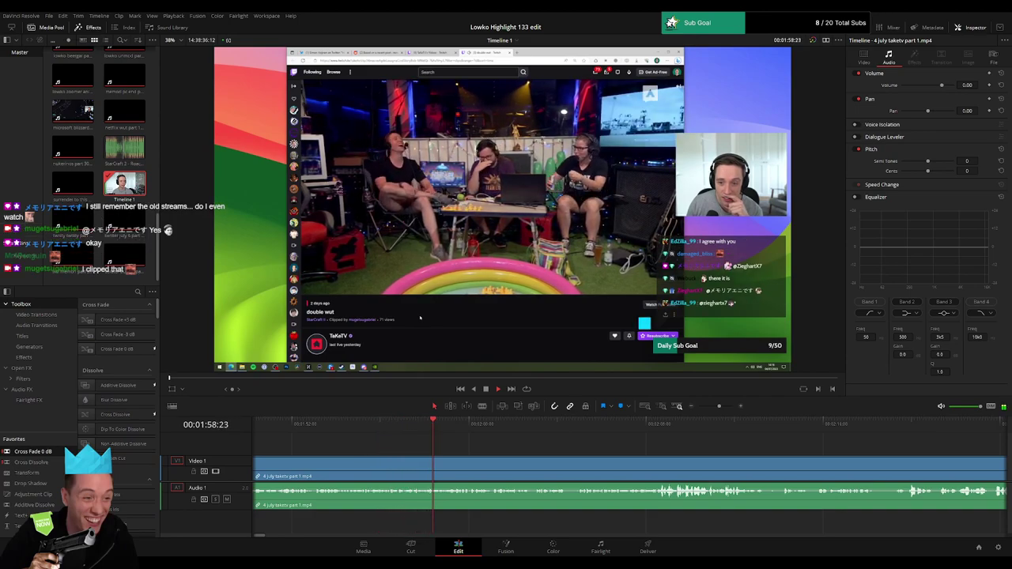
pyautogui.hscroll(2, 553, 449)
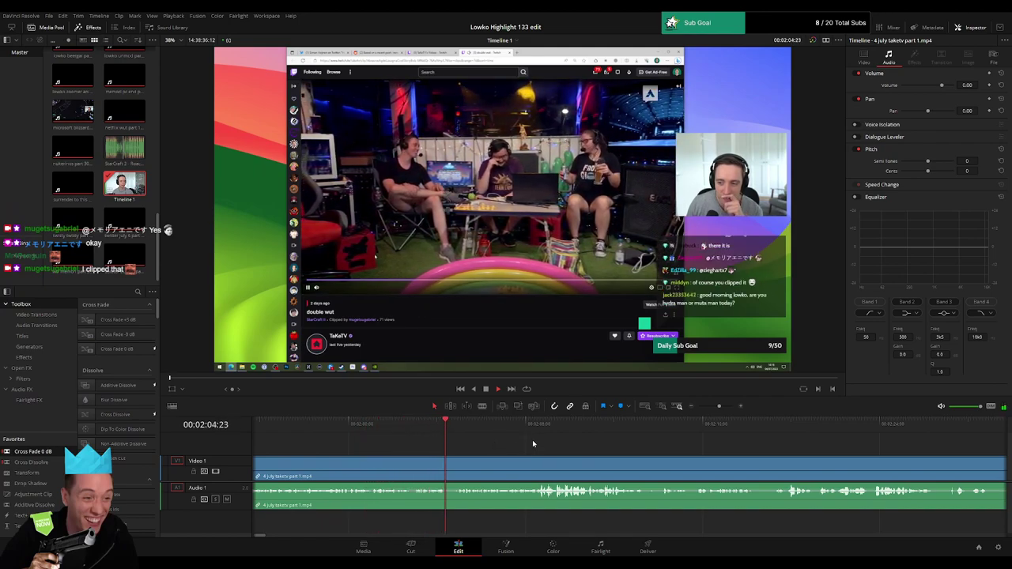
pyautogui.moveTo(604, 450); pyautogui.dragTo(506, 444)
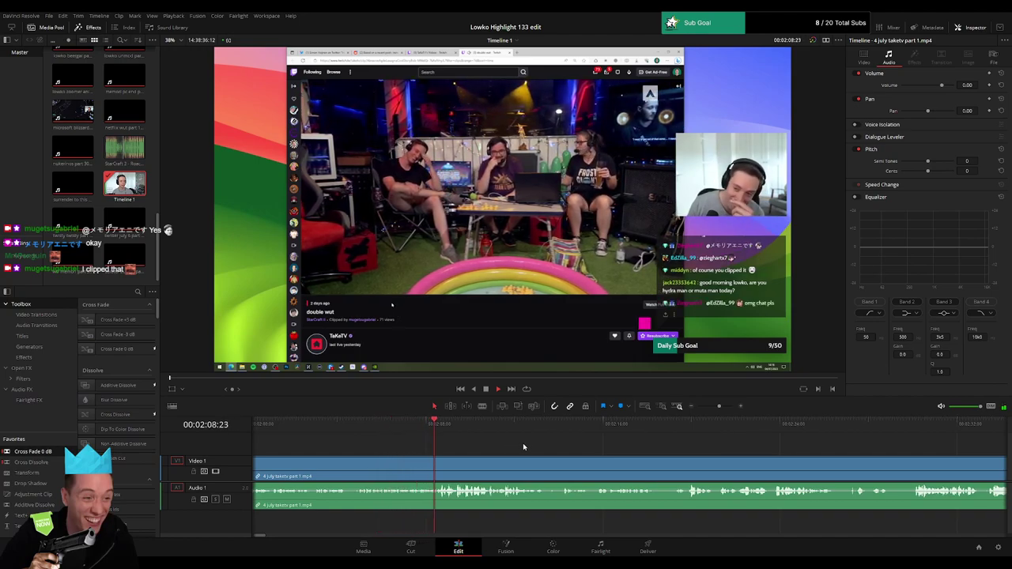
pyautogui.hscroll(1, 521, 450)
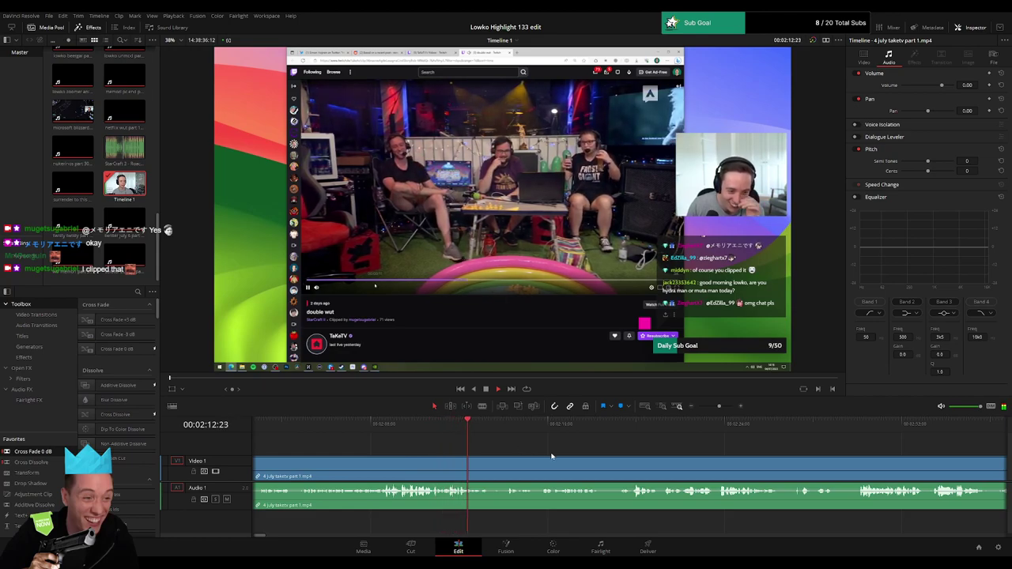
pyautogui.hscroll(2, 491, 457)
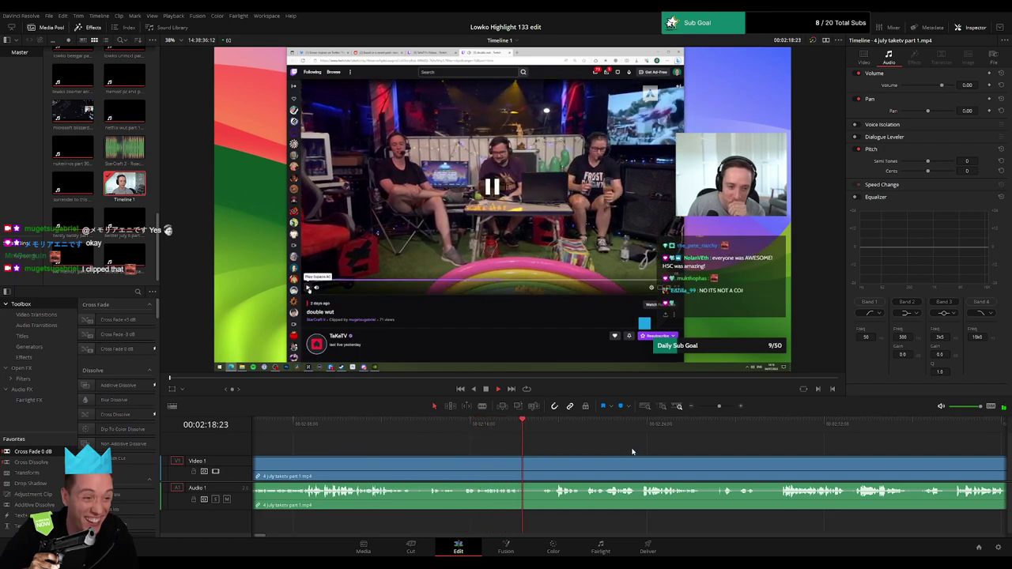
pyautogui.moveTo(632, 452); pyautogui.dragTo(497, 454)
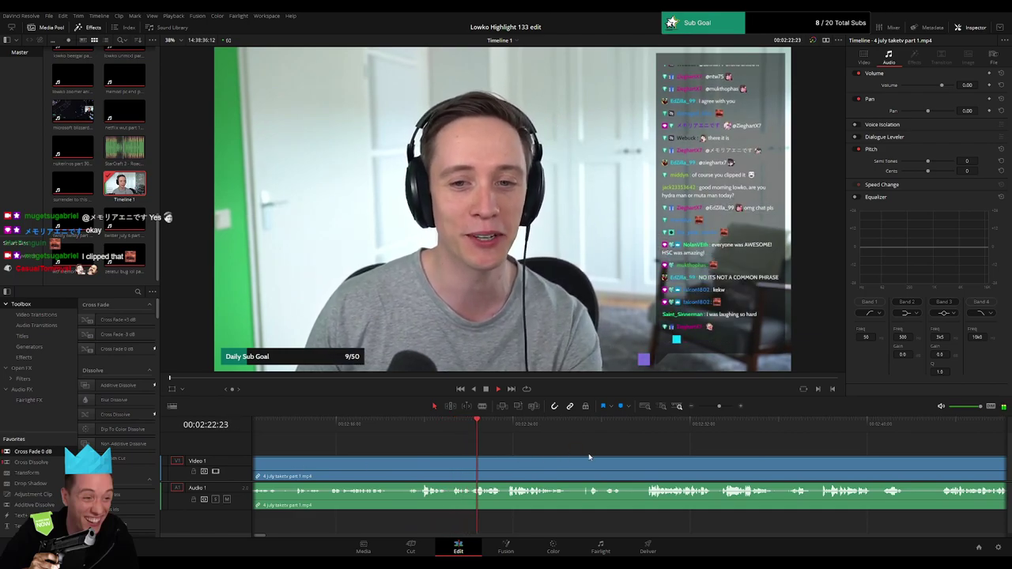
pyautogui.hscroll(3, 495, 453)
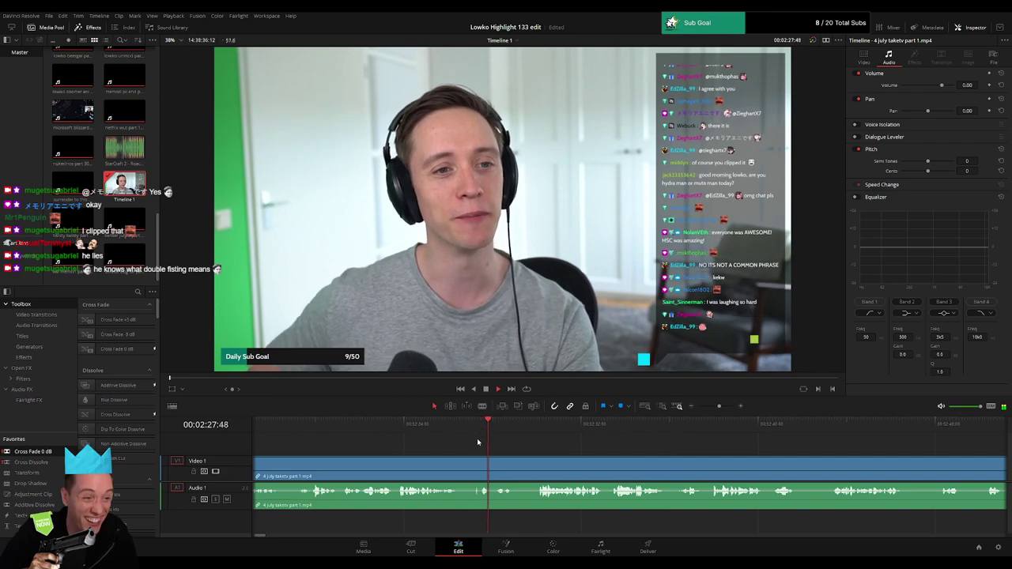
# - Ripple delete the short pause between about 00:02:26:28 and 00:02:27:25
pyautogui.press('b')
pyautogui.click(459, 468)
pyautogui.click(478, 469)
pyautogui.press('a')
pyautogui.click(469, 469)
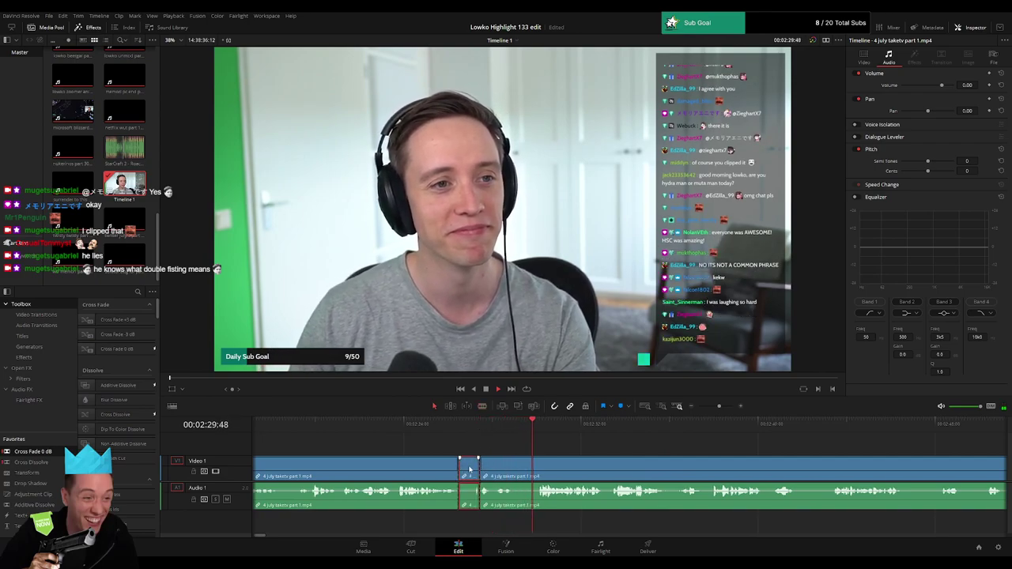
pyautogui.press('Delete')
# - Split the clip at about 00:02:28:08 and 00:02:36:55 and ripple delete the section between the cuts
pyautogui.press('b')
pyautogui.click(496, 463)
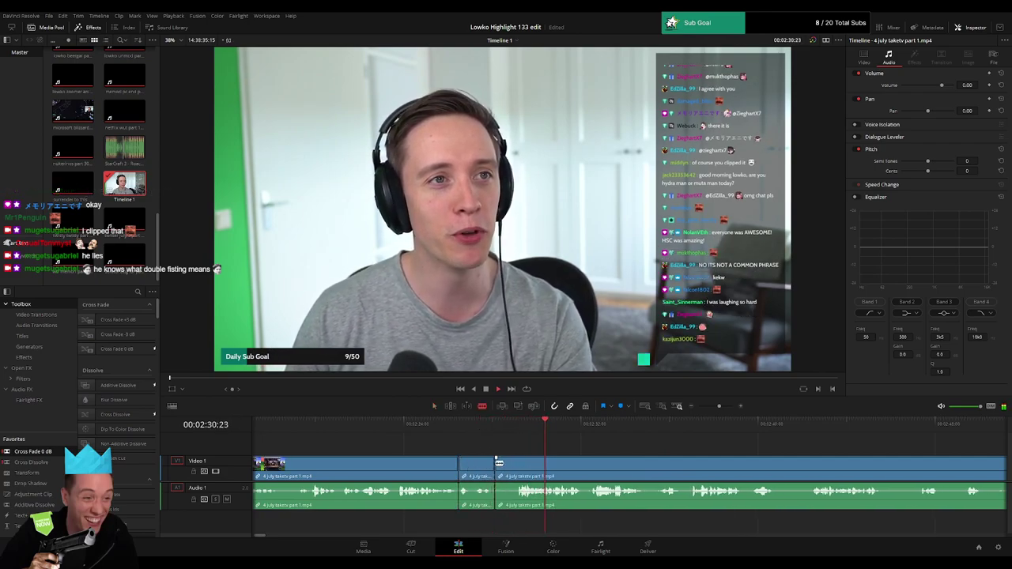
pyautogui.click(589, 428)
pyautogui.moveTo(621, 455); pyautogui.dragTo(422, 455)
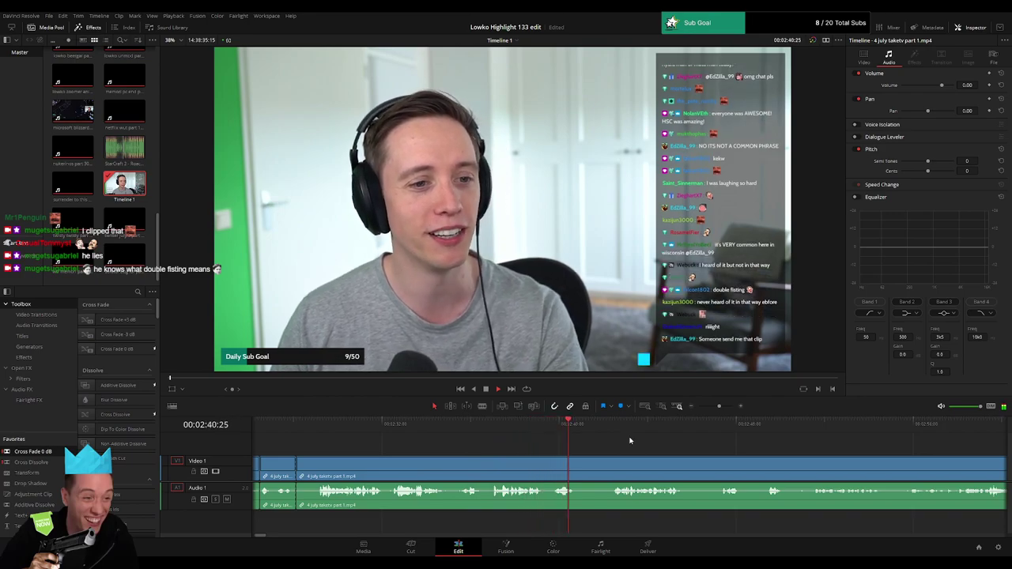
pyautogui.click(479, 423)
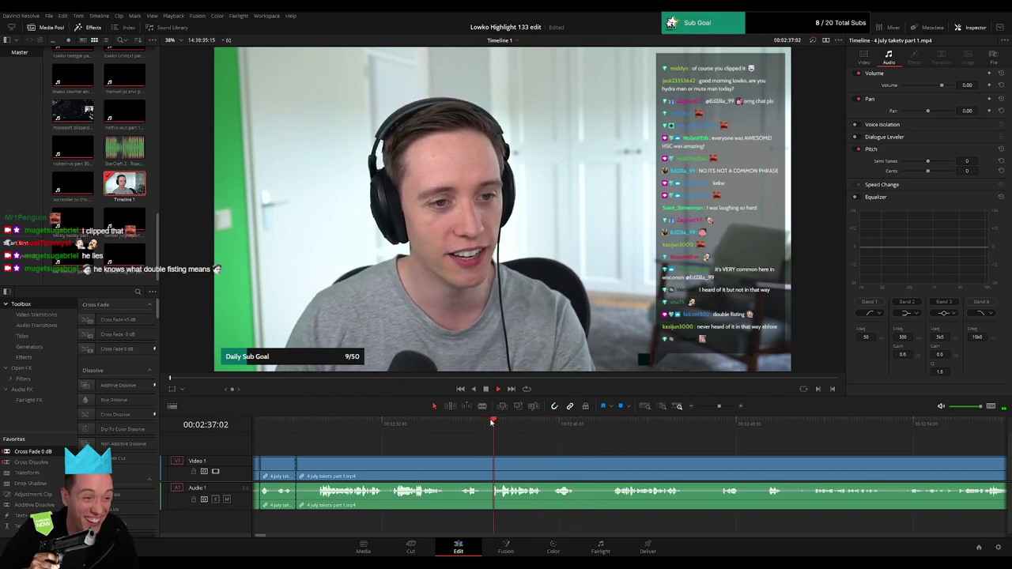
pyautogui.press('b')
pyautogui.click(490, 463)
pyautogui.press('a')
pyautogui.click(443, 465)
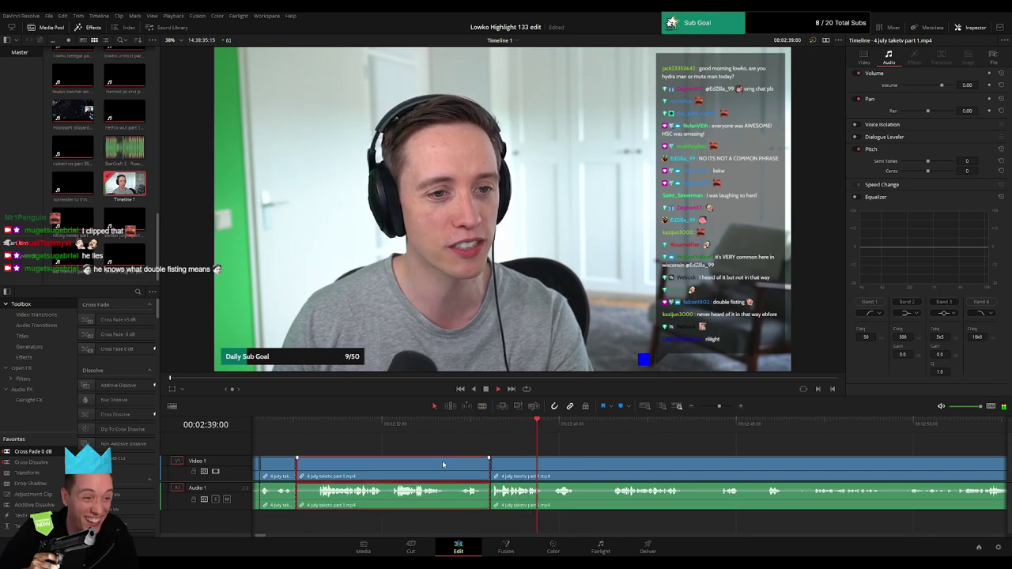
pyautogui.press('Delete')
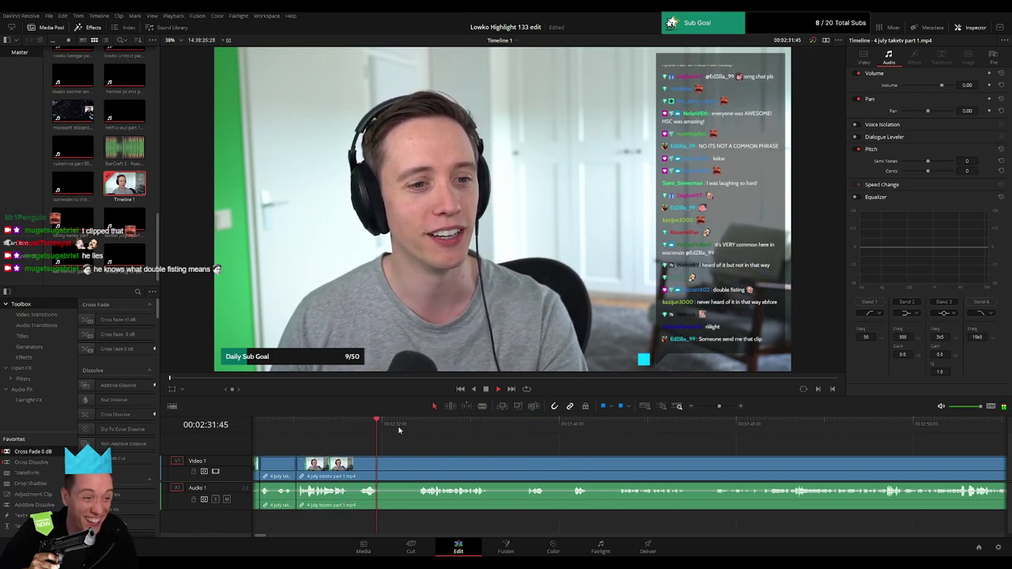
# - Ripple delete the pause between about 00:02:32:00 and 00:02:33:36
pyautogui.press('b')
pyautogui.click(385, 463)
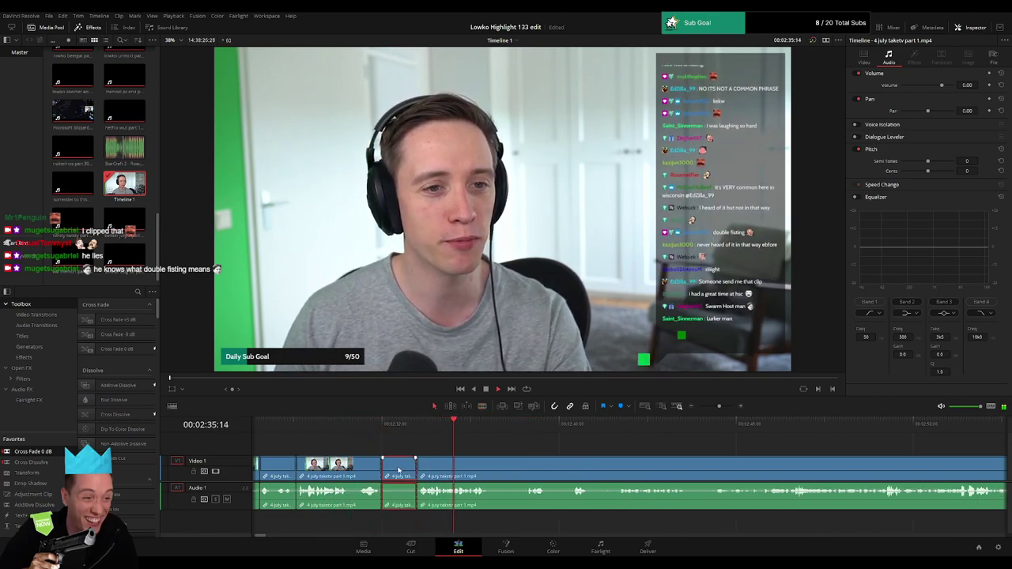
pyautogui.press('a')
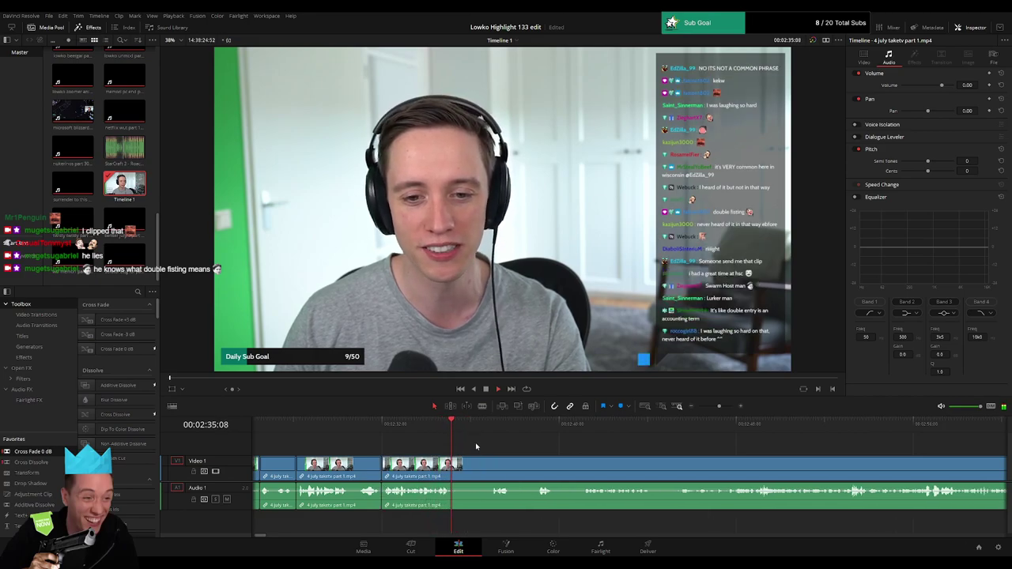
# - Split the clip at about 00:02:35:18 and 00:02:36:50 and ripple delete the section between the cuts
pyautogui.press('b')
pyautogui.click(454, 466)
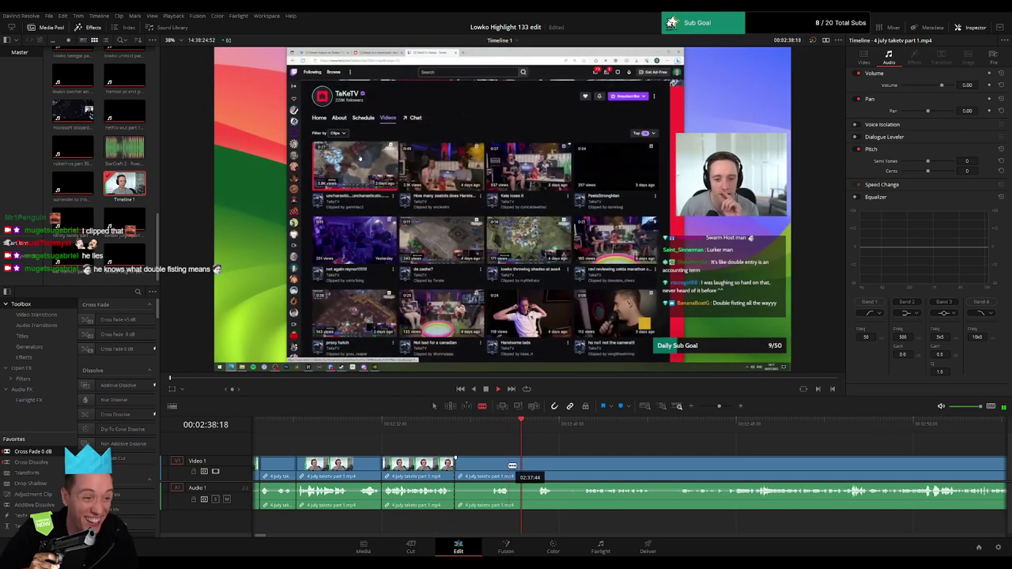
pyautogui.click(486, 466)
pyautogui.press('a')
pyautogui.click(476, 467)
pyautogui.press('Delete')
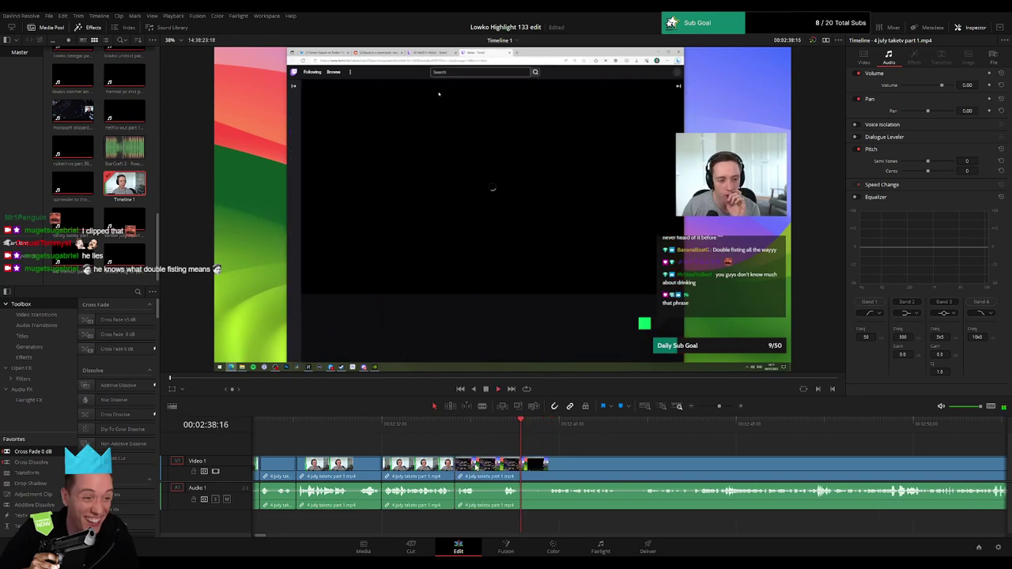
# - Split the clip at about 00:02:36:17 and 00:02:37:22 and ripple delete the section between the cuts
pyautogui.press('b')
pyautogui.click(477, 467)
pyautogui.click(501, 465)
pyautogui.press('a')
pyautogui.click(492, 466)
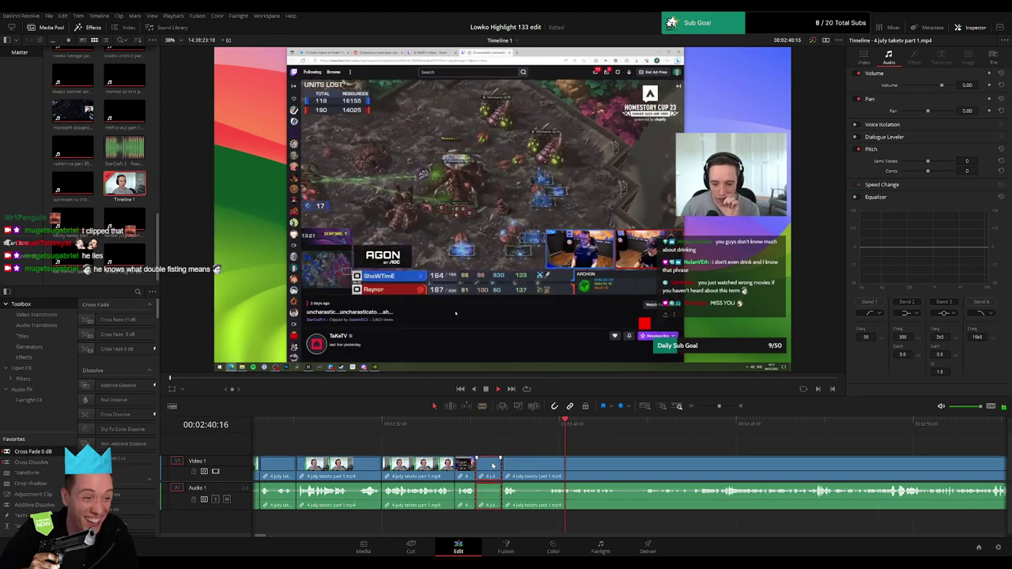
pyautogui.press('Delete')
# - Split the clip at about 00:02:46:05 and 00:02:46:15 and silence the audio between the cuts
pyautogui.hscroll(4, 484, 464)
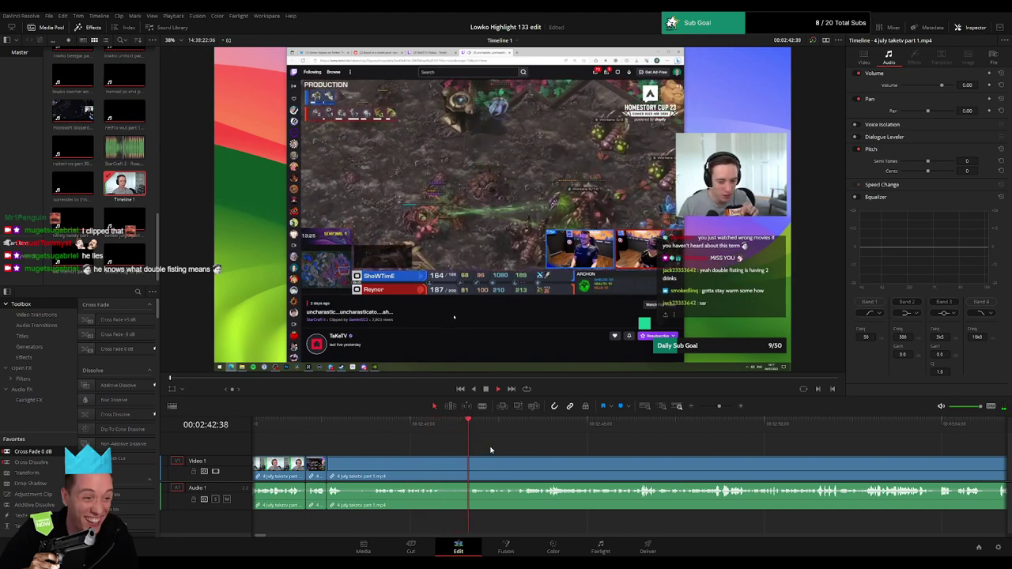
pyautogui.hscroll(4, 506, 449)
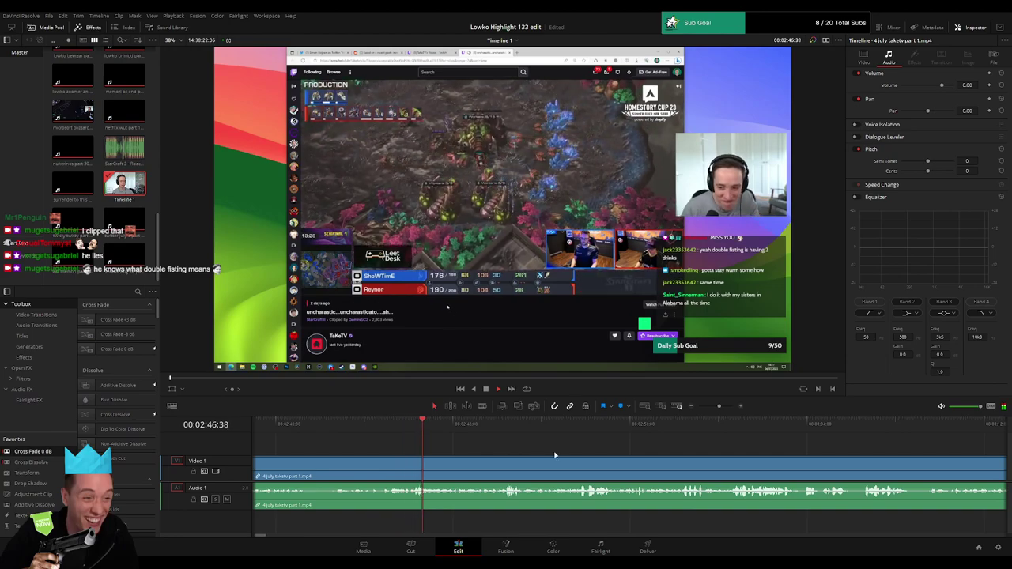
pyautogui.click(381, 425)
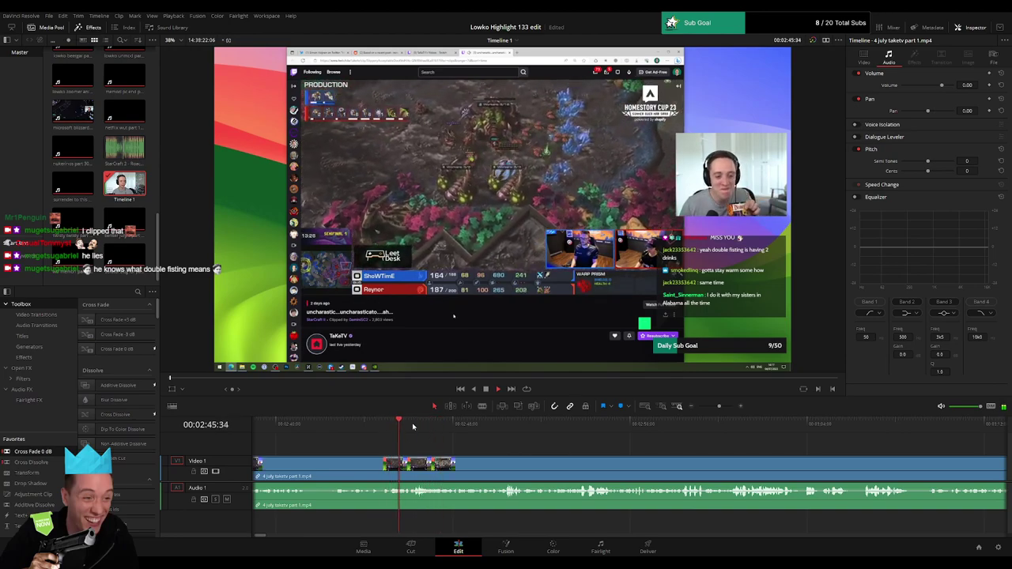
pyautogui.click(680, 406)
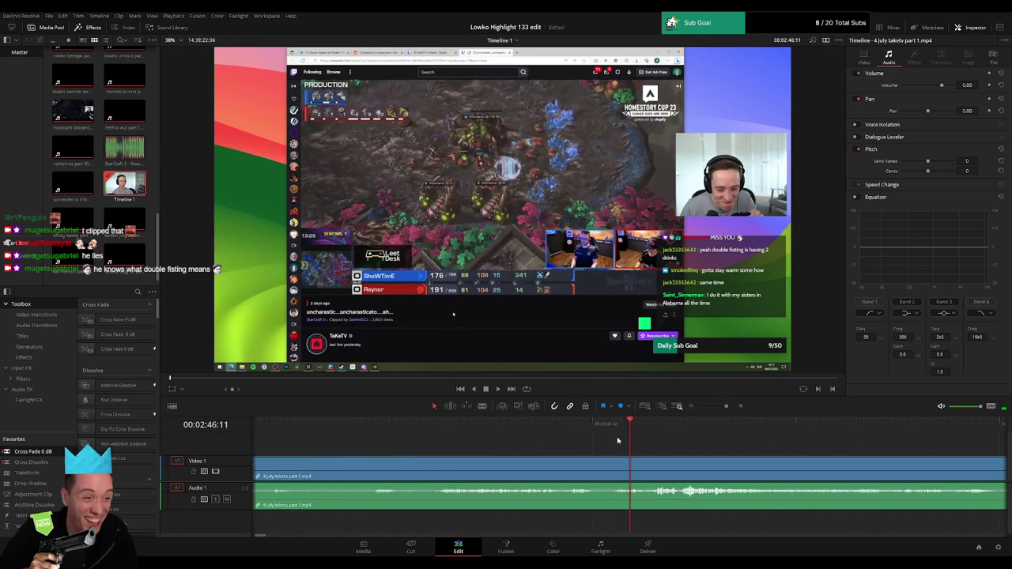
pyautogui.press('space')
pyautogui.press('space')
pyautogui.press('b')
pyautogui.click(612, 471)
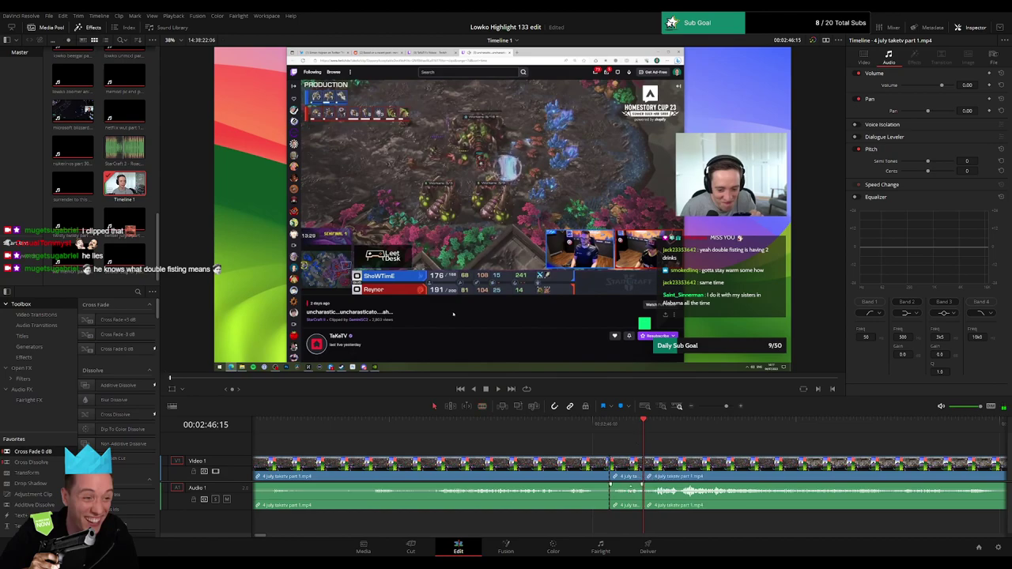
# - Place a snippet of StarCraft 2 - Roach Quotes.mp3 on a second audio track, trim it to the silenced section's length and set its volume to -23.00
pyautogui.doubleClick(124, 147)
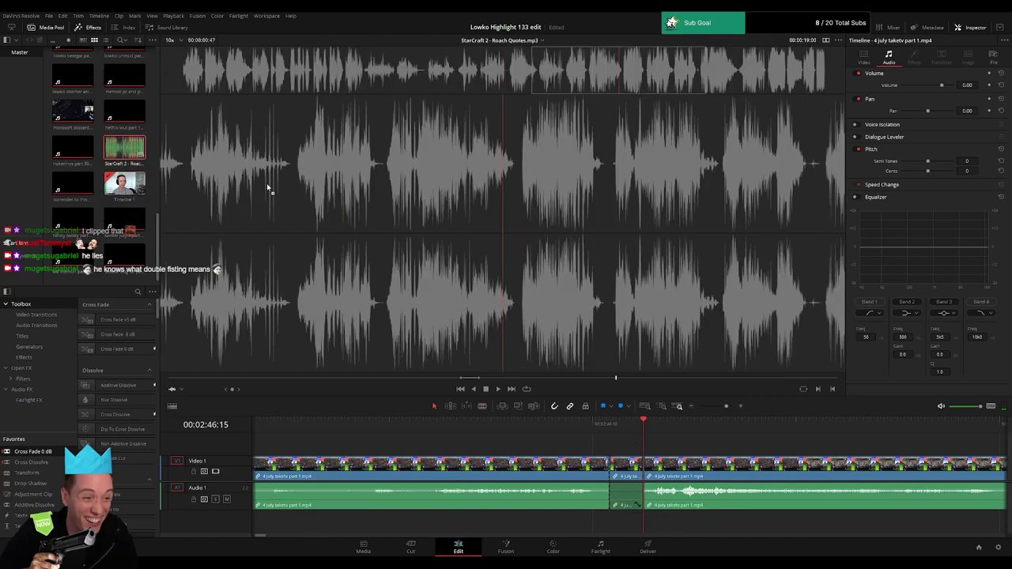
pyautogui.moveTo(267, 187); pyautogui.dragTo(616, 524)
pyautogui.moveTo(739, 526); pyautogui.dragTo(643, 525)
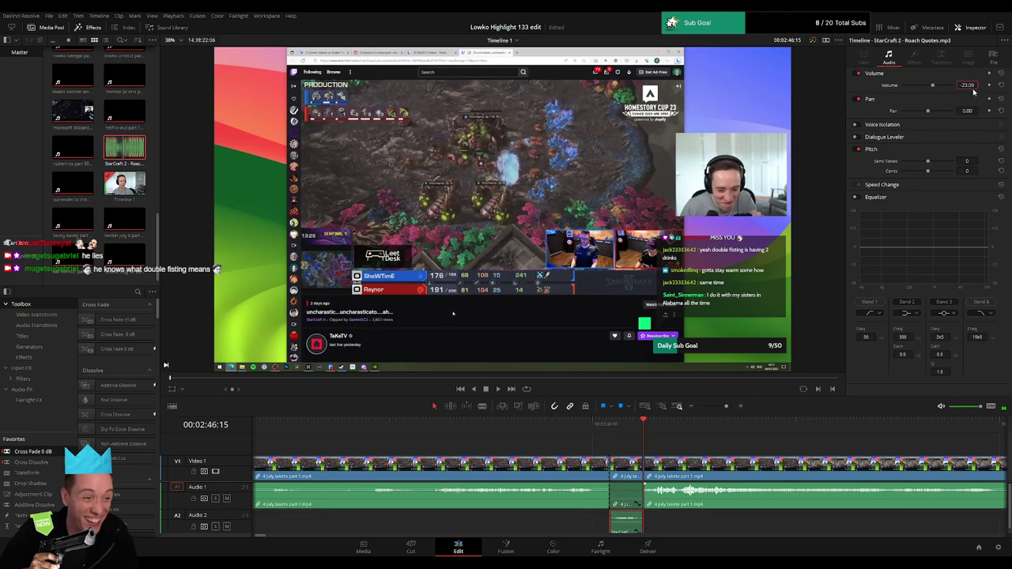
# - Play the footage from the censored section at about 00:02:46 to 00:03:15, looking for parts to cut
pyautogui.click(718, 411)
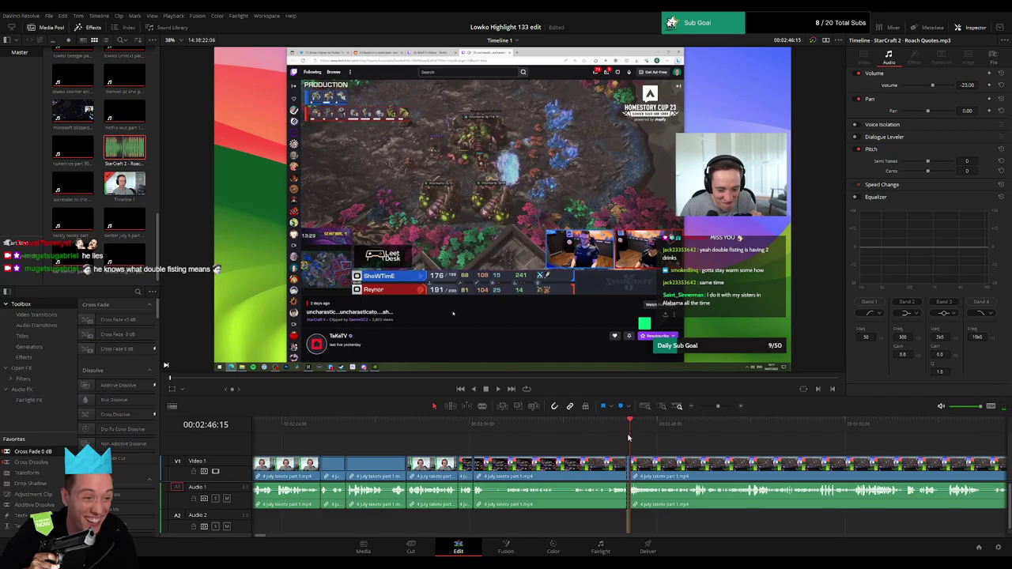
pyautogui.click(663, 446)
pyautogui.moveTo(707, 446); pyautogui.dragTo(509, 447)
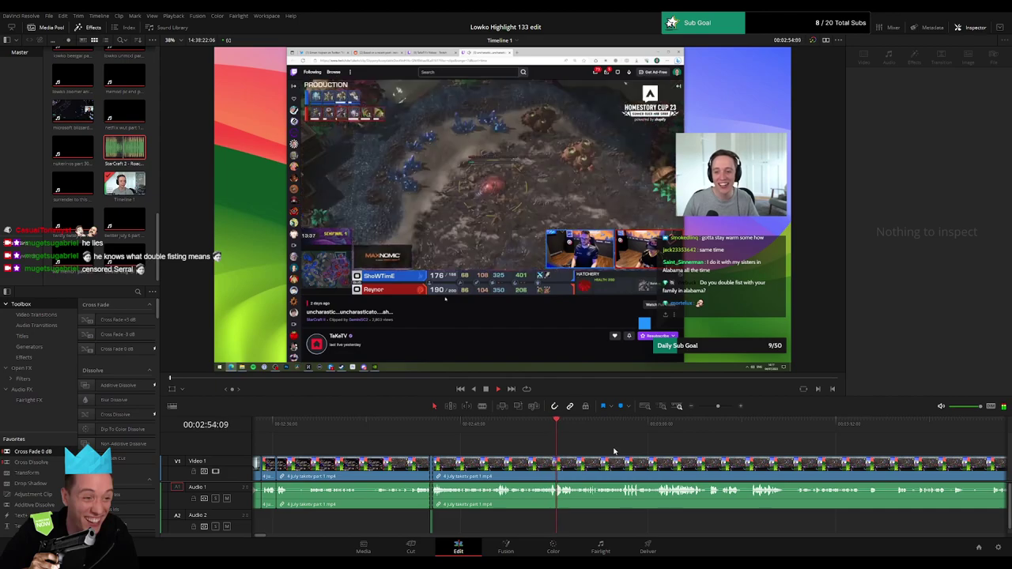
pyautogui.hscroll(3, 489, 449)
pyautogui.hscroll(1, 490, 448)
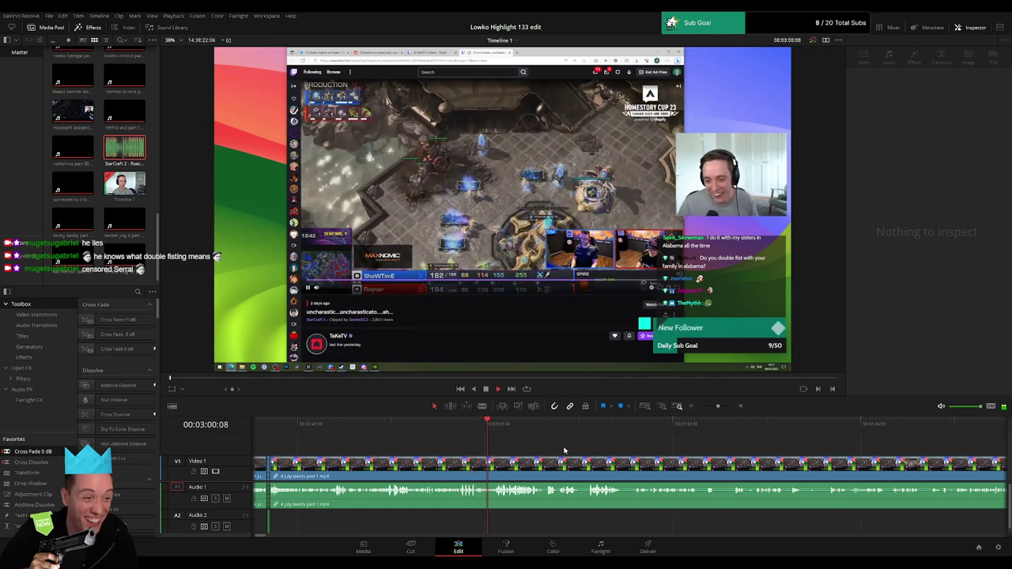
pyautogui.hscroll(4, 506, 449)
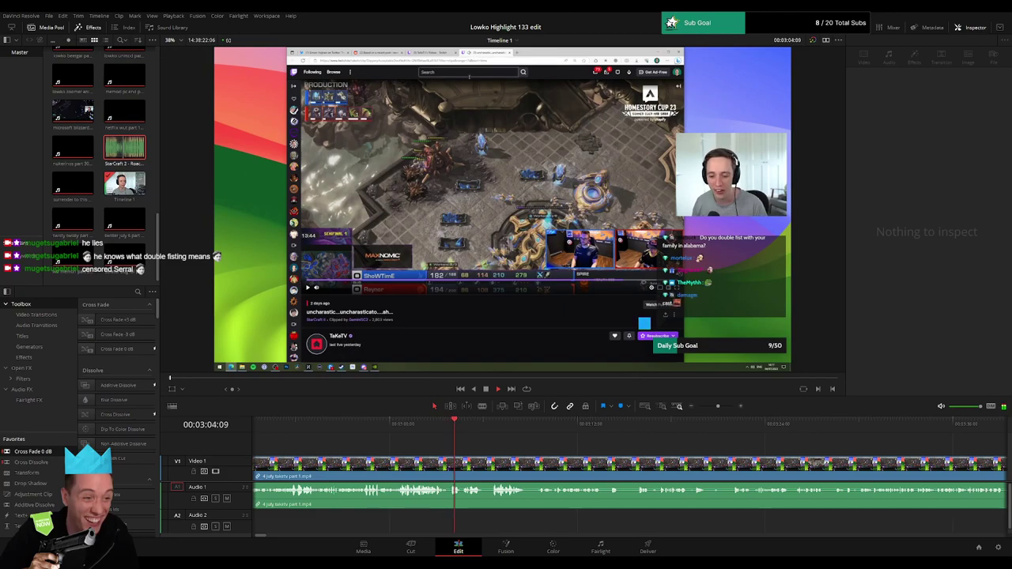
pyautogui.hscroll(3, 485, 449)
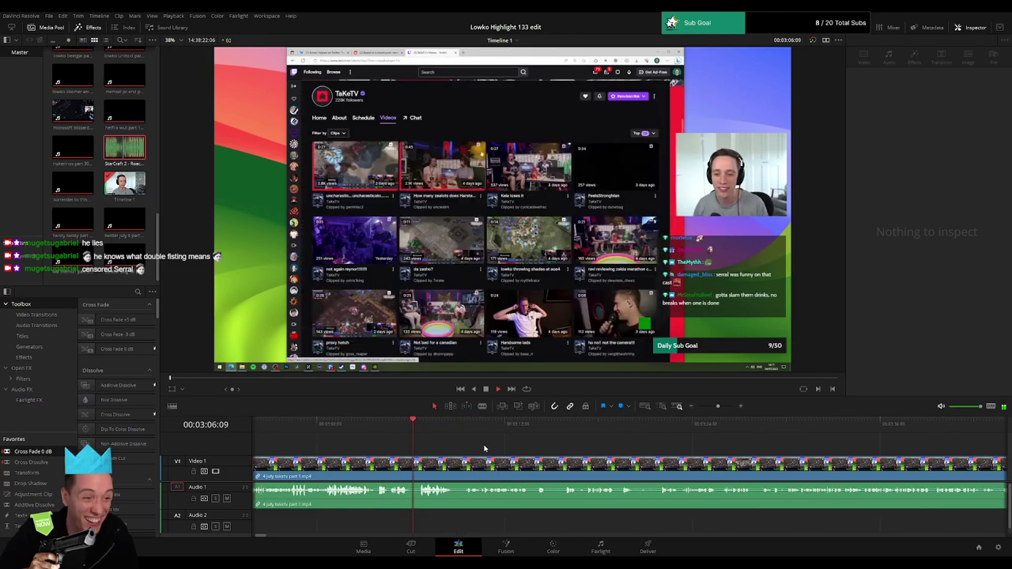
pyautogui.hscroll(2, 484, 450)
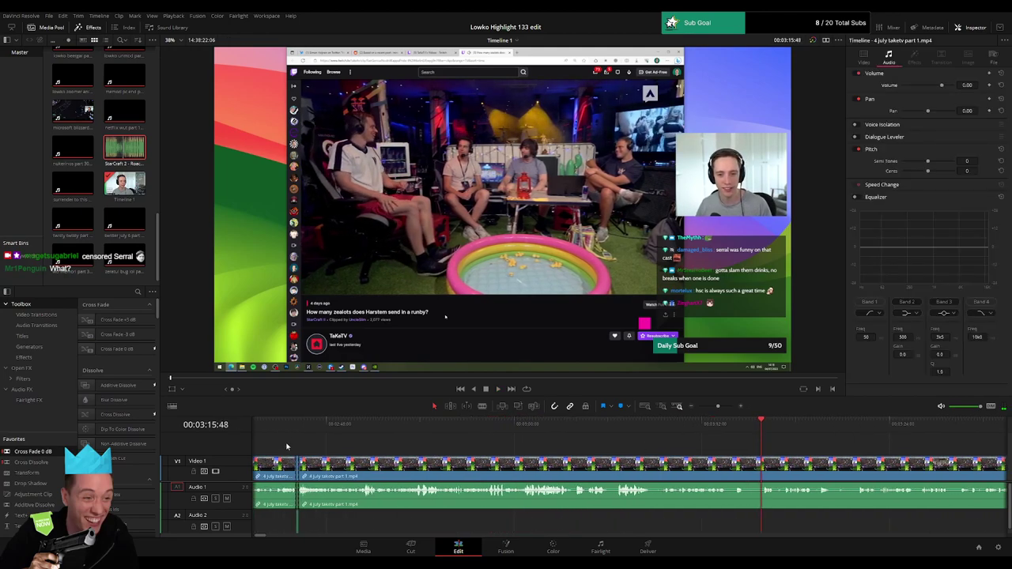
# - Recheck the censored section and review the following footage up to about 00:04:37 for parts to cut
pyautogui.press('space')
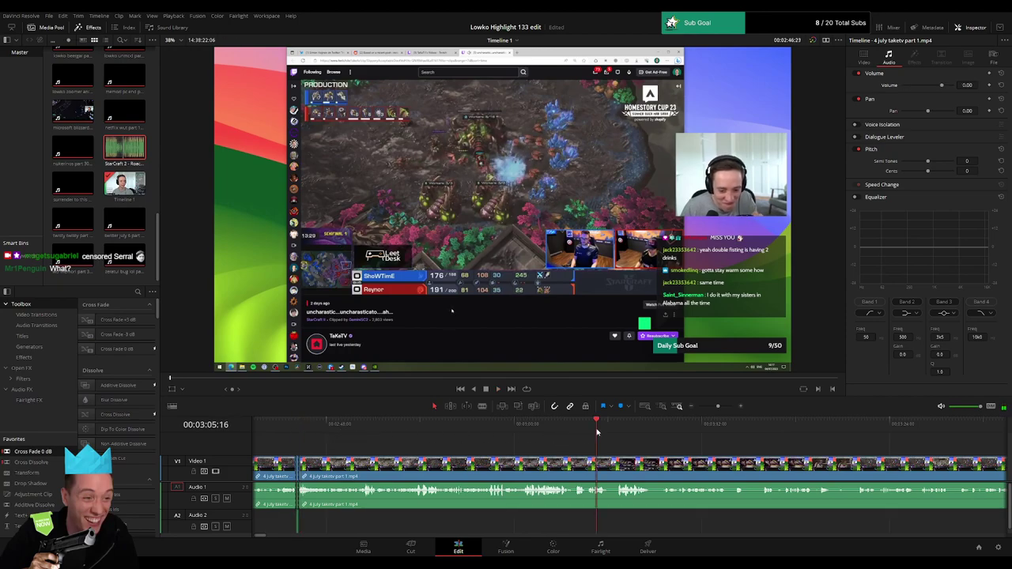
pyautogui.press('space')
pyautogui.moveTo(642, 452); pyautogui.dragTo(499, 451)
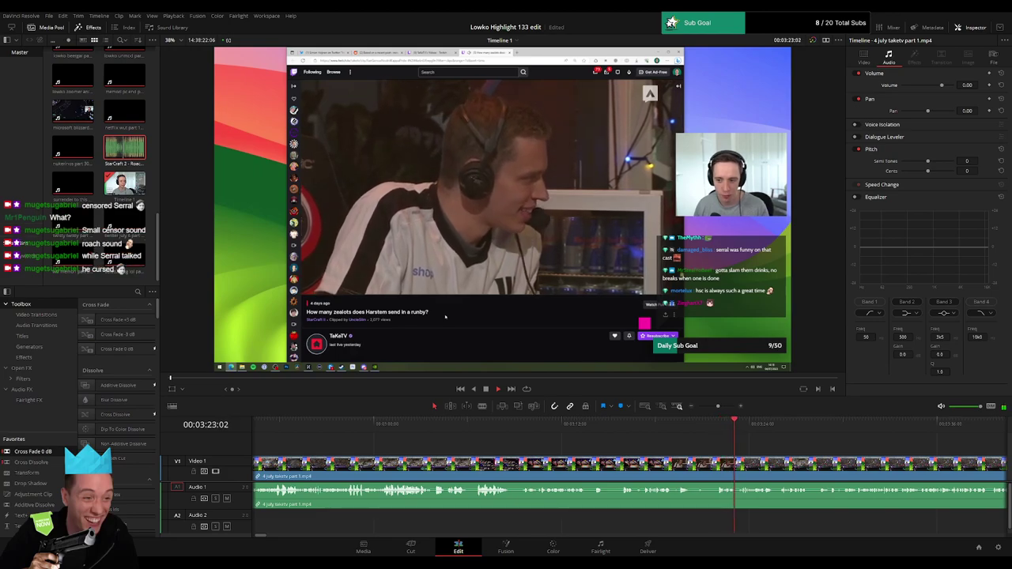
pyautogui.hscroll(5, 709, 450)
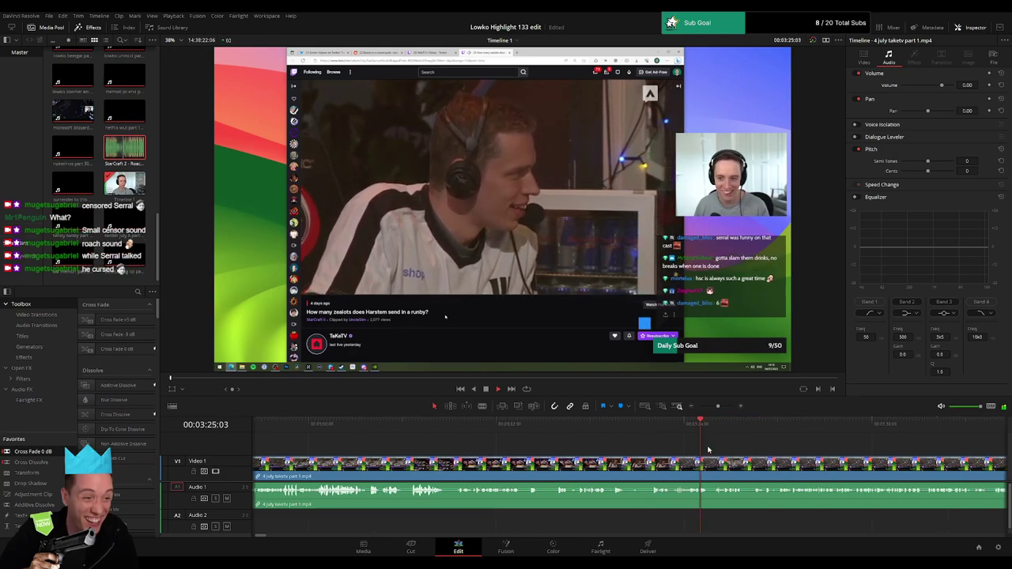
pyautogui.hscroll(3, 506, 452)
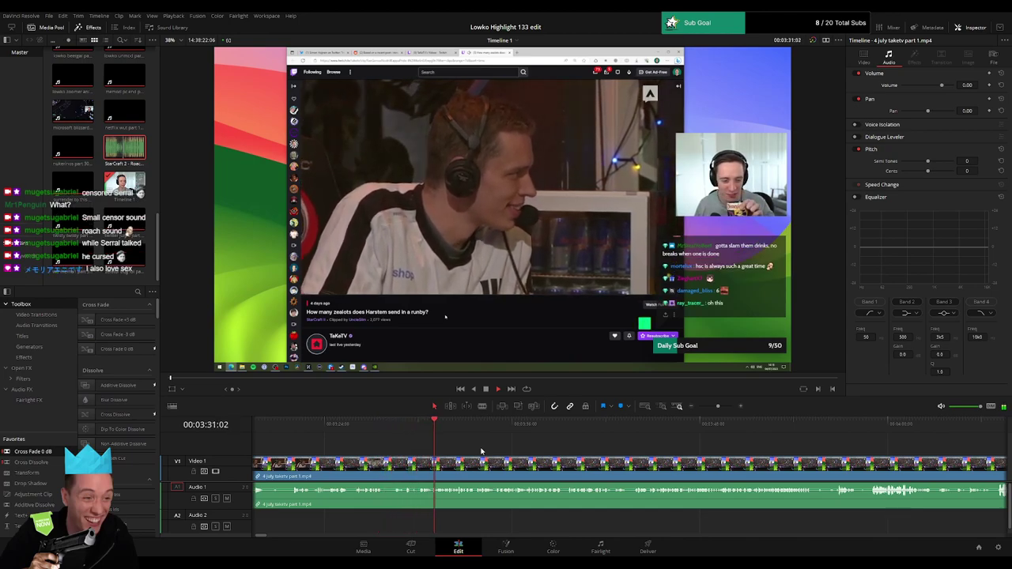
pyautogui.hscroll(3, 526, 459)
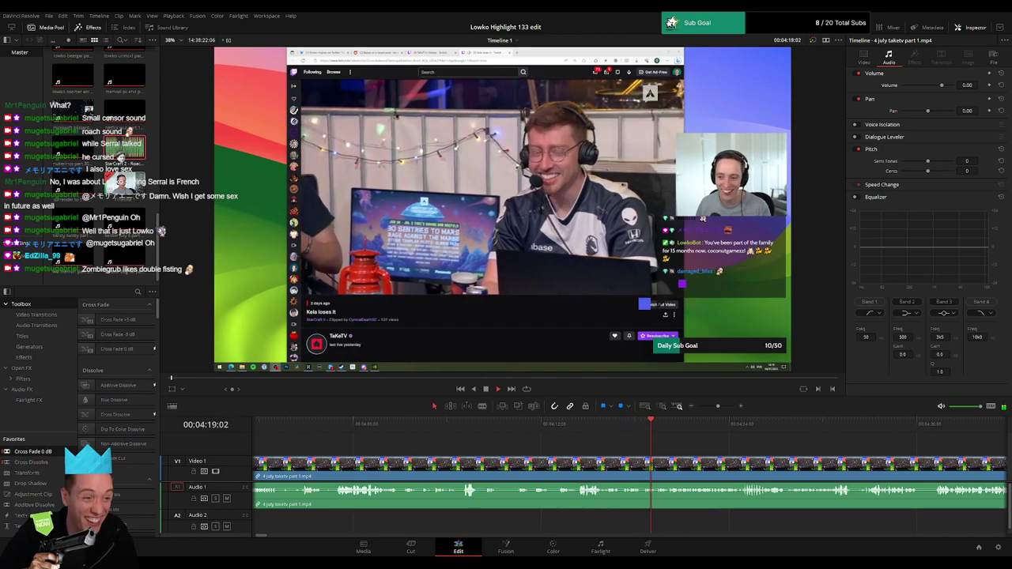
pyautogui.moveTo(688, 446); pyautogui.dragTo(479, 429)
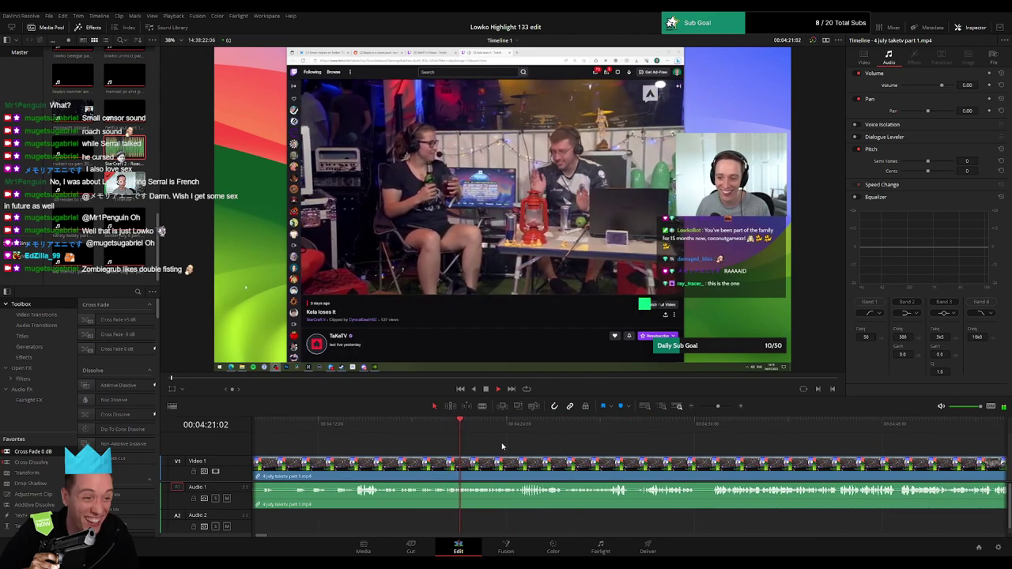
pyautogui.moveTo(544, 450); pyautogui.dragTo(468, 450)
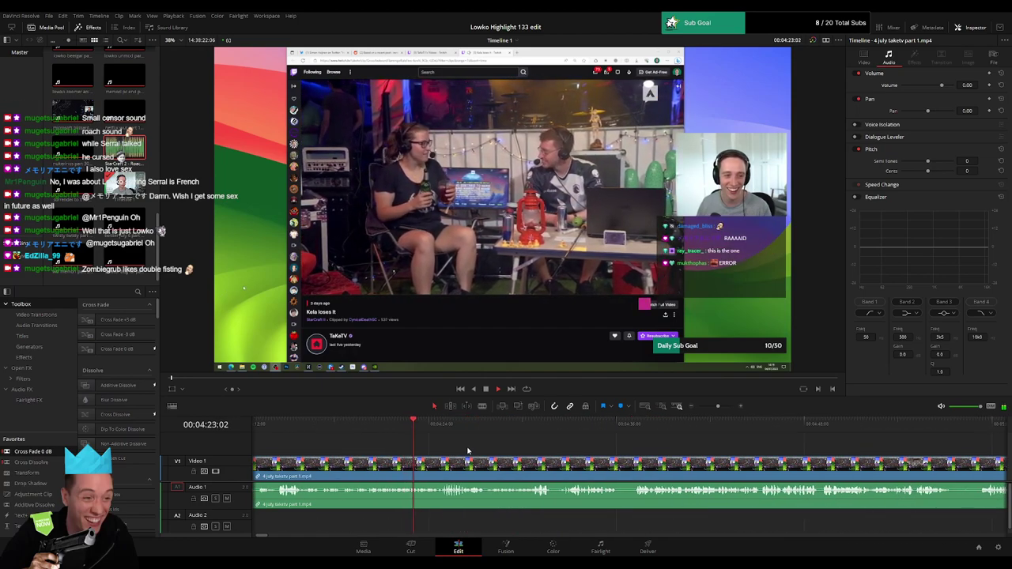
pyautogui.hscroll(2, 467, 451)
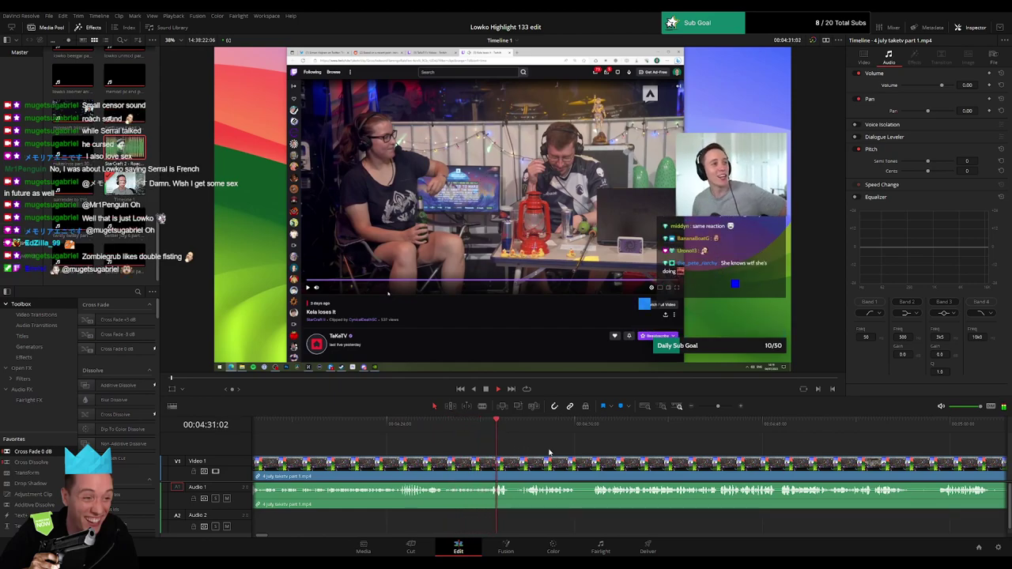
pyautogui.moveTo(548, 452); pyautogui.dragTo(434, 449)
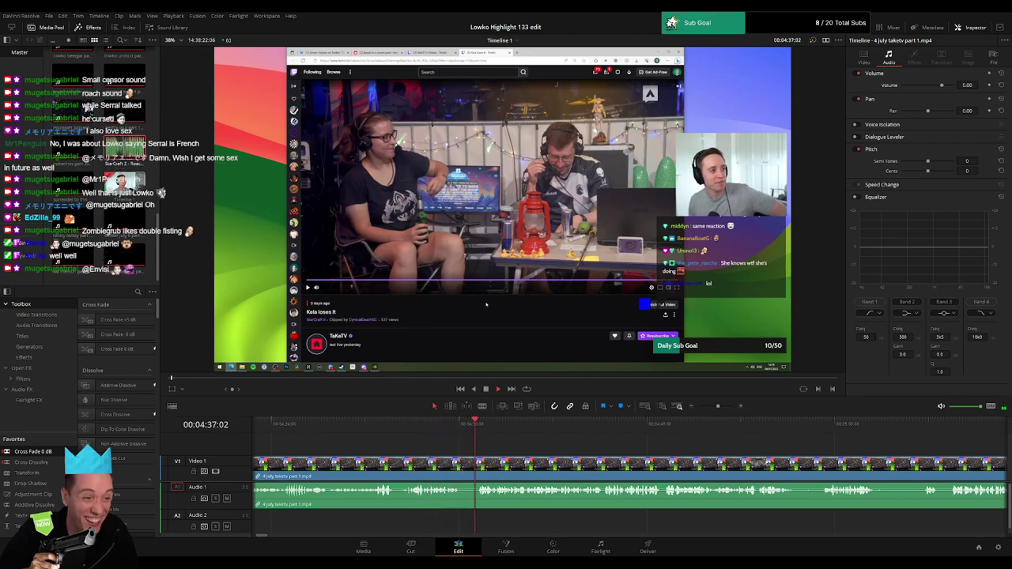
# - Split the clip at about 00:04:36:17 and 00:04:59:17 and ripple delete the section between the cuts
pyautogui.click(465, 465)
pyautogui.click(674, 423)
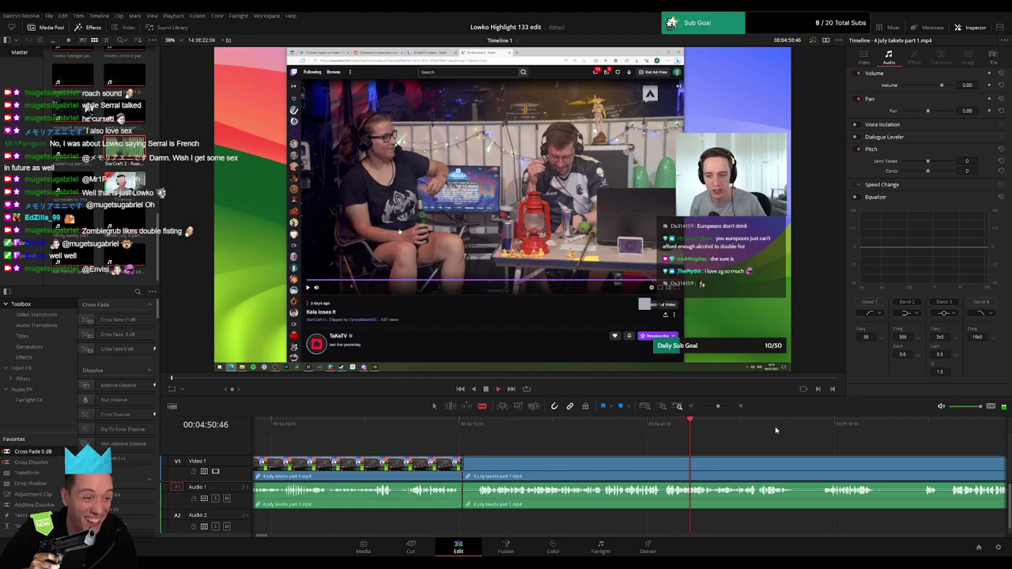
pyautogui.click(807, 435)
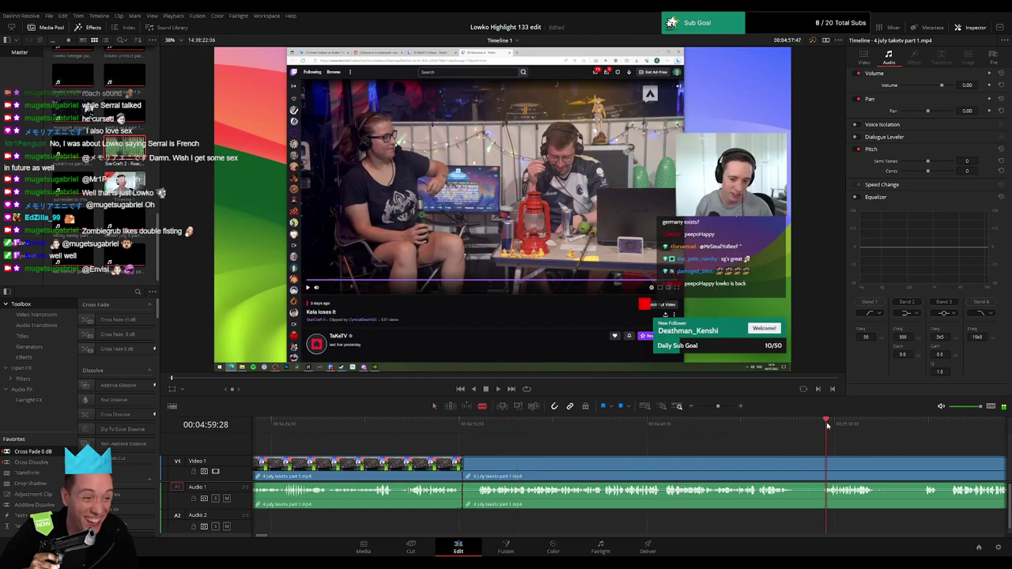
pyautogui.click(823, 466)
pyautogui.press('a')
pyautogui.click(761, 472)
pyautogui.press('Delete')
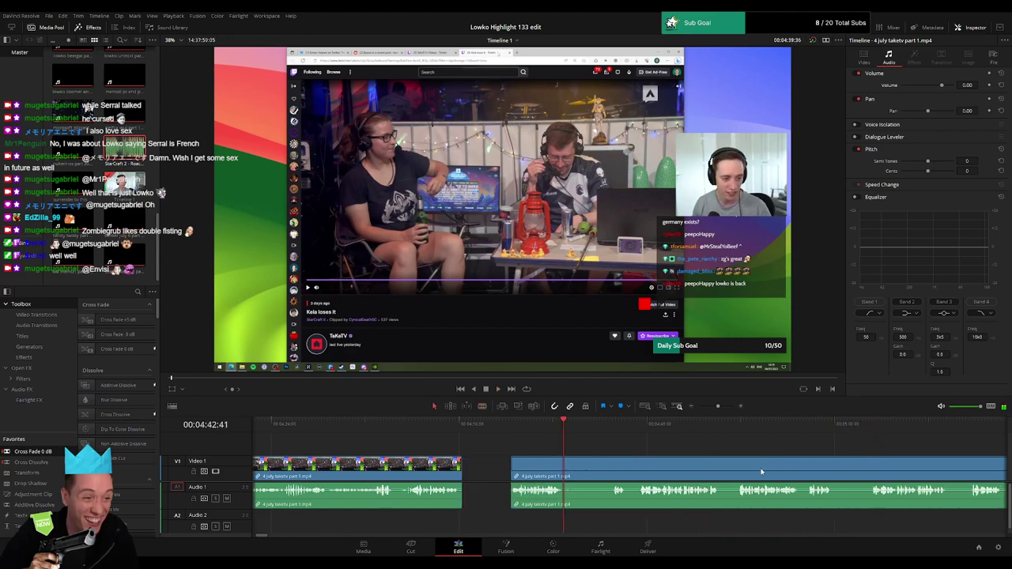
# - Add a Cross Fade 0 dB to the audio at the join near 00:04:36:17 and play it back
pyautogui.moveTo(50, 453); pyautogui.dragTo(463, 502)
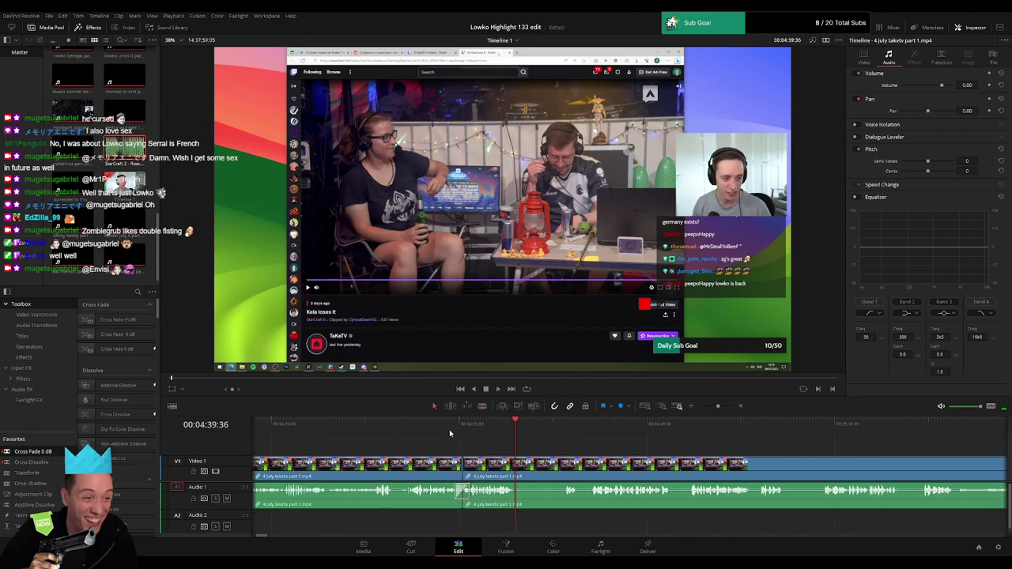
pyautogui.click(450, 433)
pyautogui.press('space')
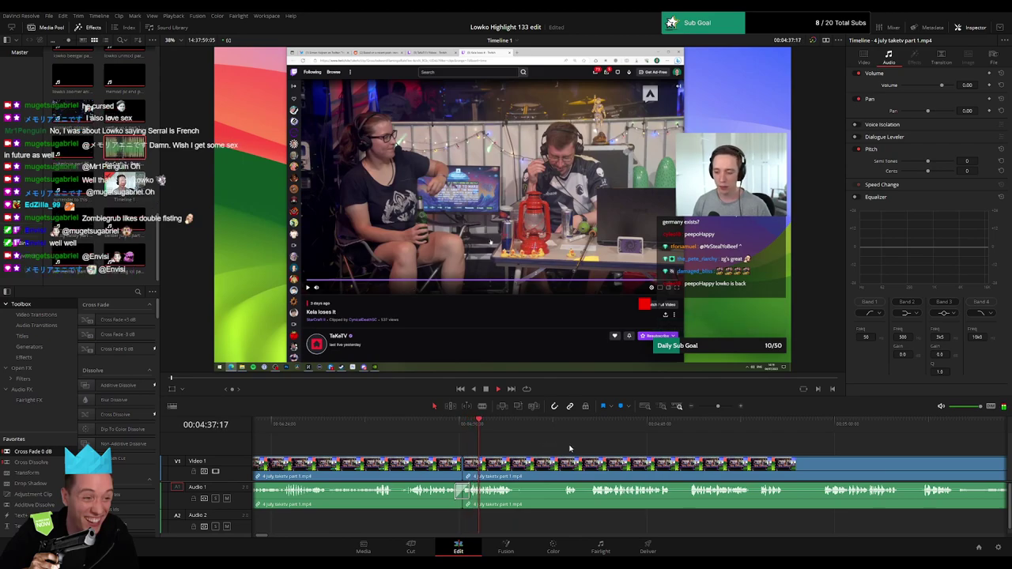
# - Ripple delete the section between about 00:04:39:36 and 00:04:42:48 and crossfade the audio at the join
pyautogui.moveTo(570, 449); pyautogui.dragTo(449, 440)
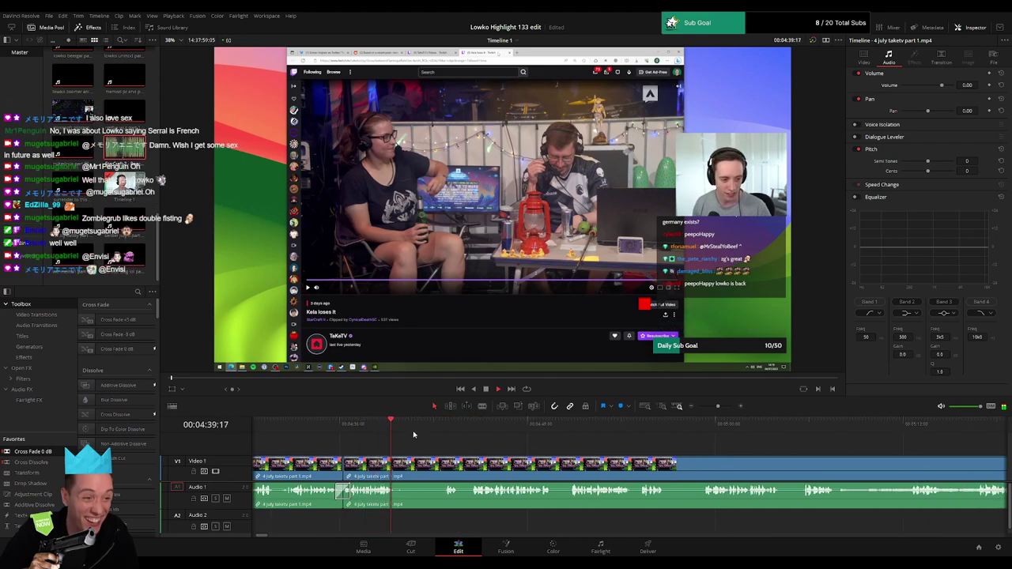
pyautogui.press('b')
pyautogui.click(395, 467)
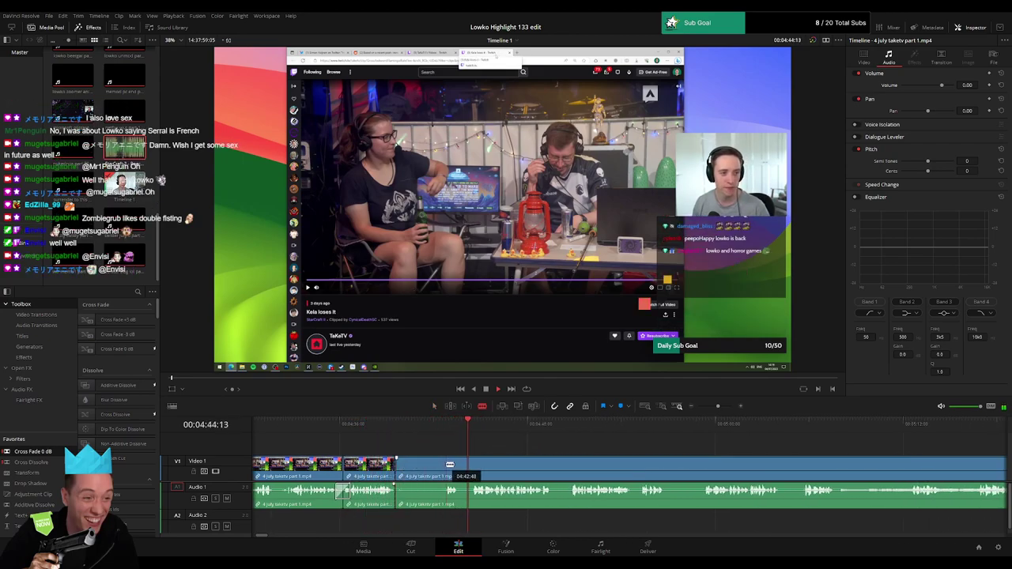
pyautogui.click(445, 466)
pyautogui.press('a')
pyautogui.click(435, 469)
pyautogui.press('Delete')
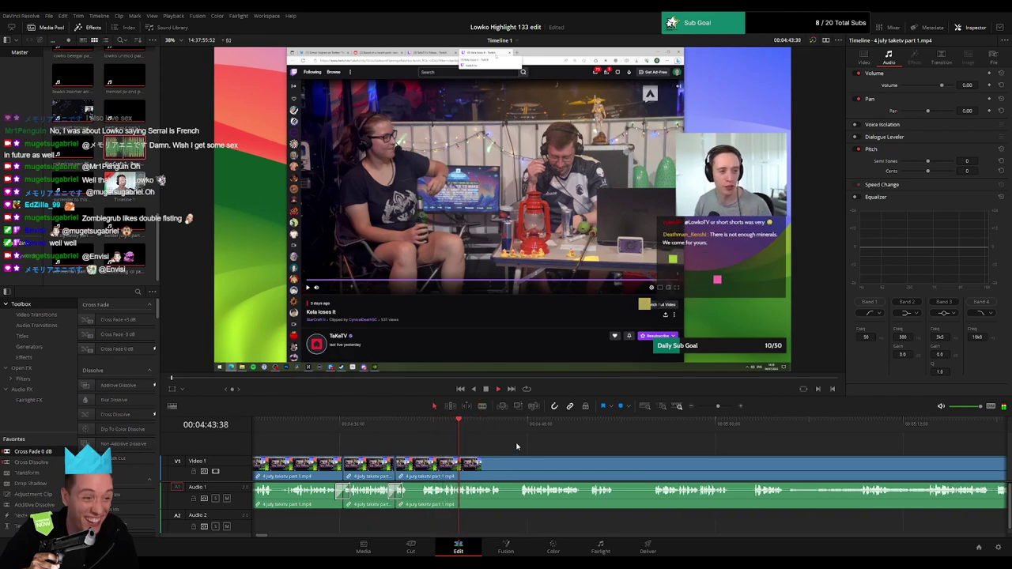
# - Split the clip at about 00:04:46:26, undoing the first cut there and placing it slightly further on
pyautogui.moveTo(518, 447); pyautogui.dragTo(441, 448)
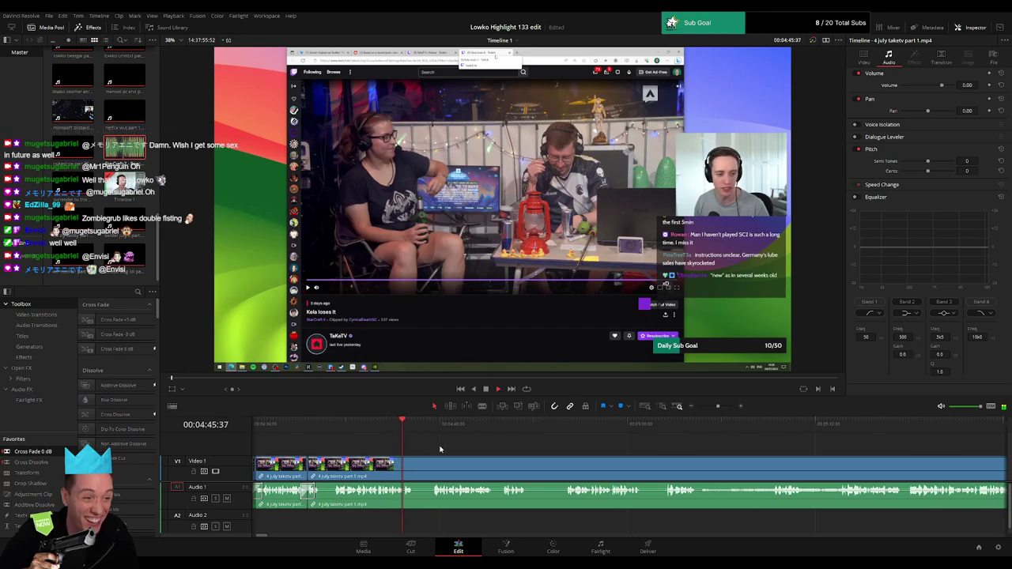
pyautogui.press('b')
pyautogui.click(415, 465)
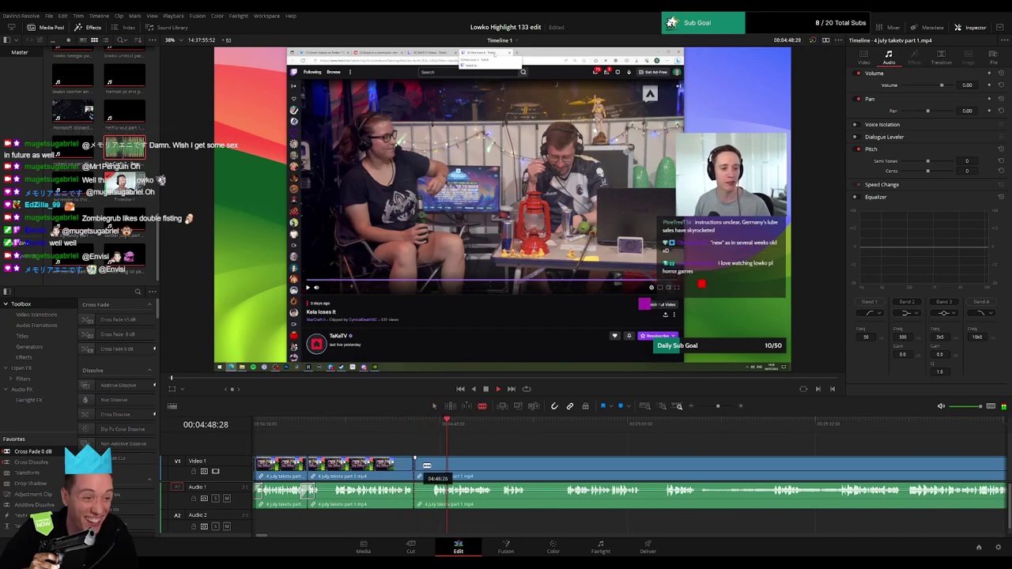
pyautogui.hotkey('ctrl', 'z')
pyautogui.click(416, 466)
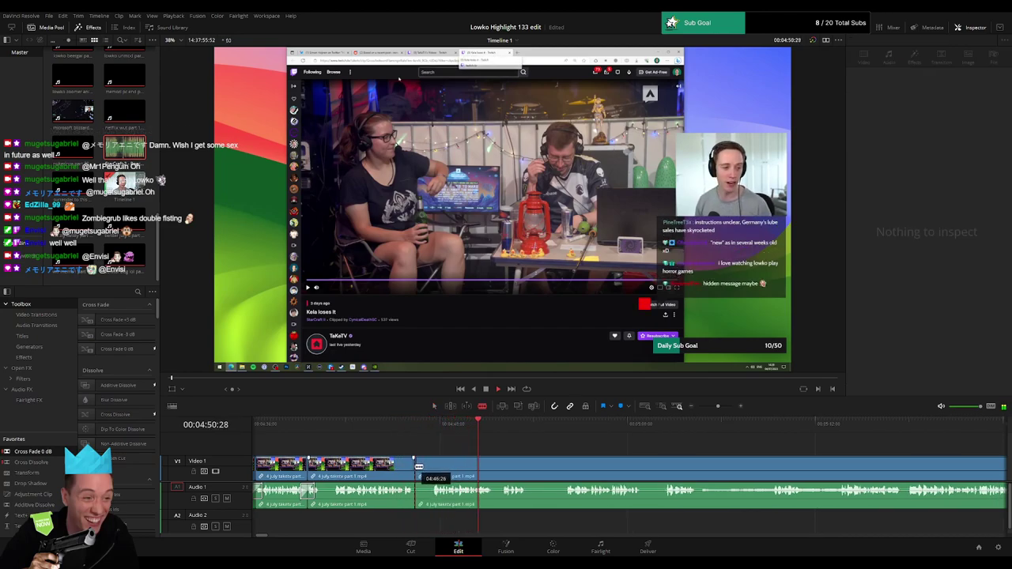
# - Split the clip at about 00:05:02:27 and ripple delete the section from the preceding cut up to there
pyautogui.click(503, 431)
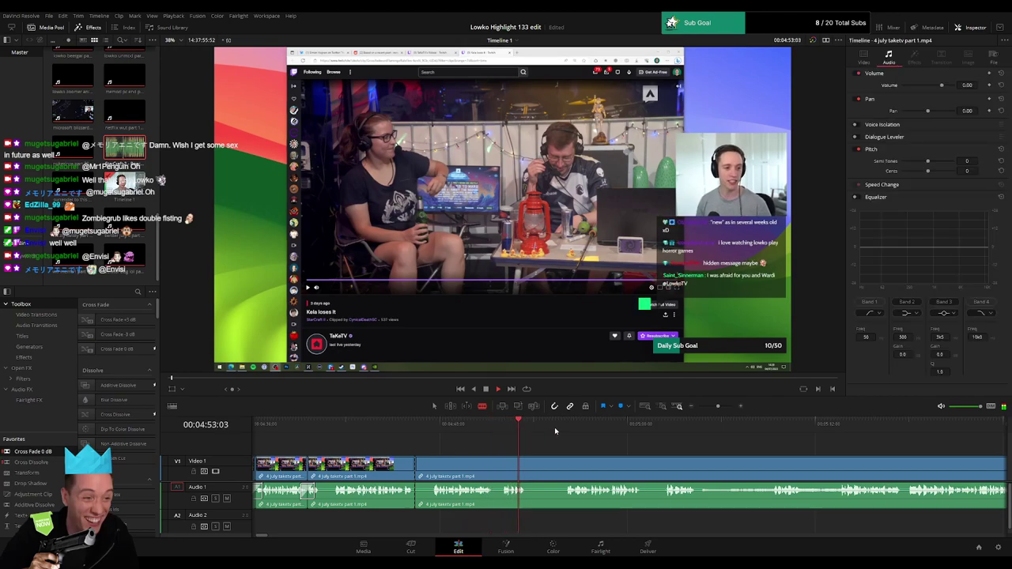
pyautogui.moveTo(659, 450); pyautogui.dragTo(522, 445)
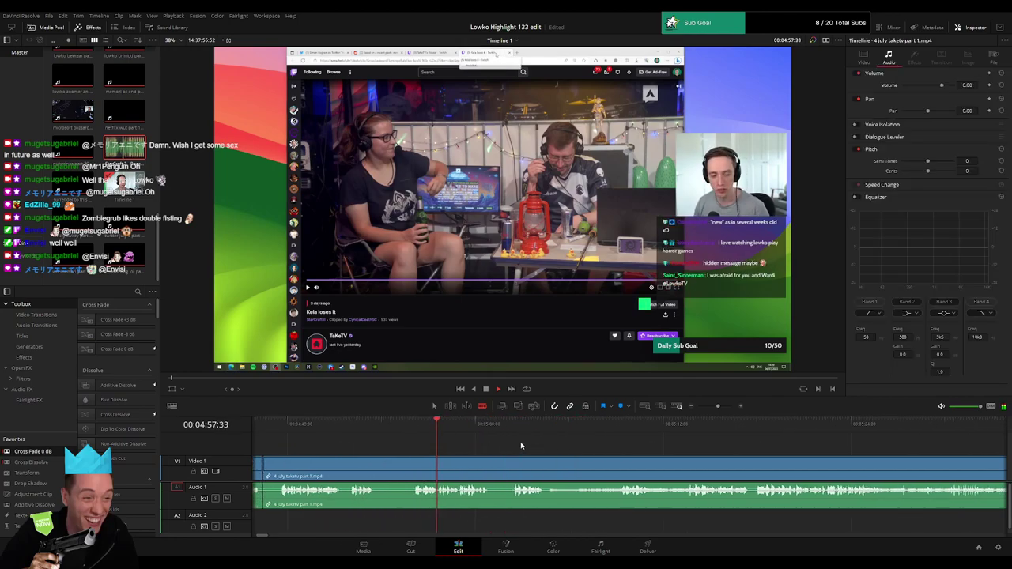
pyautogui.click(512, 432)
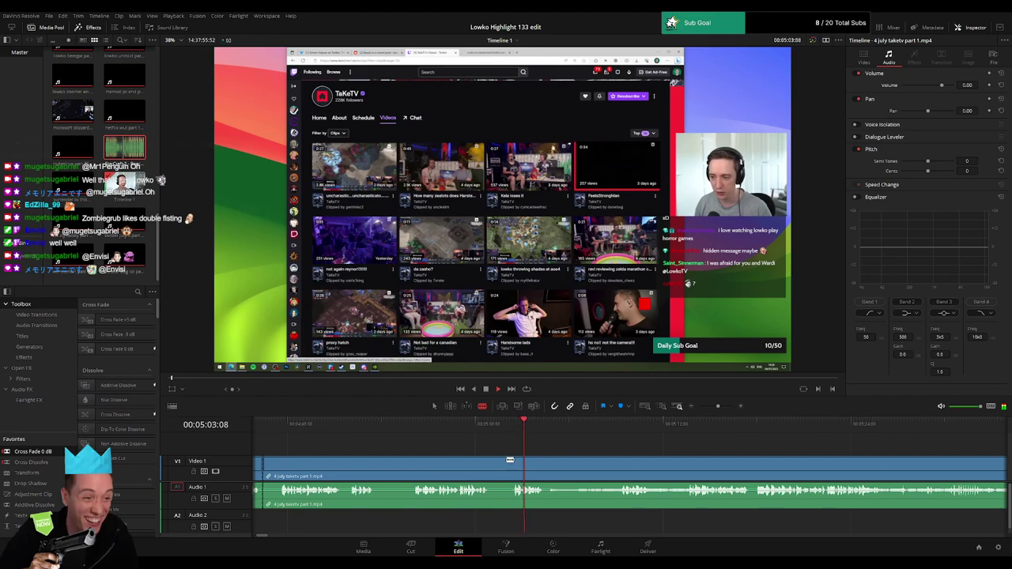
pyautogui.click(514, 465)
pyautogui.press('a')
pyautogui.click(492, 471)
pyautogui.press('Delete')
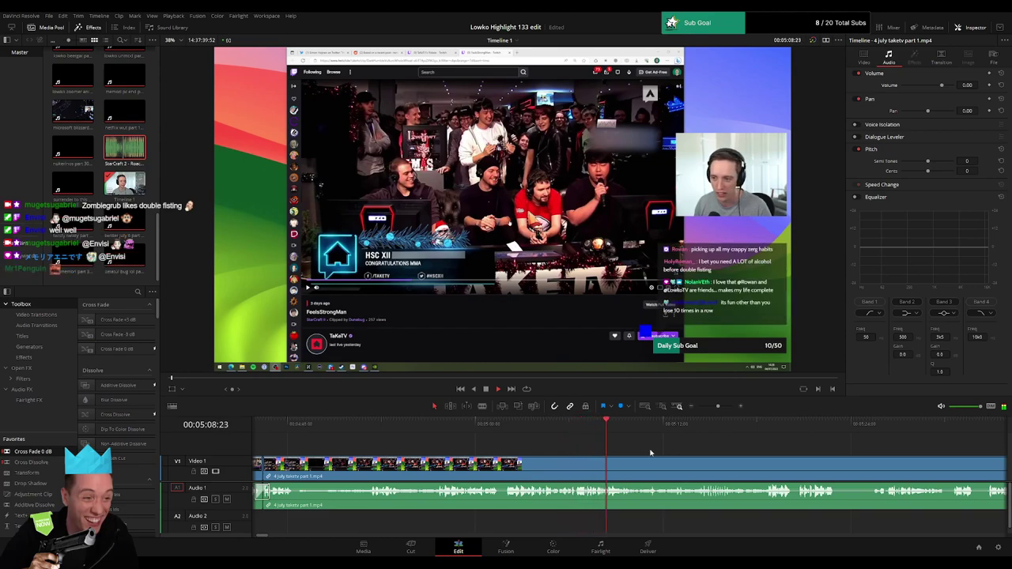
# - Split the clip at about 00:05:23:13 and 00:05:25:26 and ripple delete the section between the cuts
pyautogui.moveTo(698, 455); pyautogui.dragTo(467, 455)
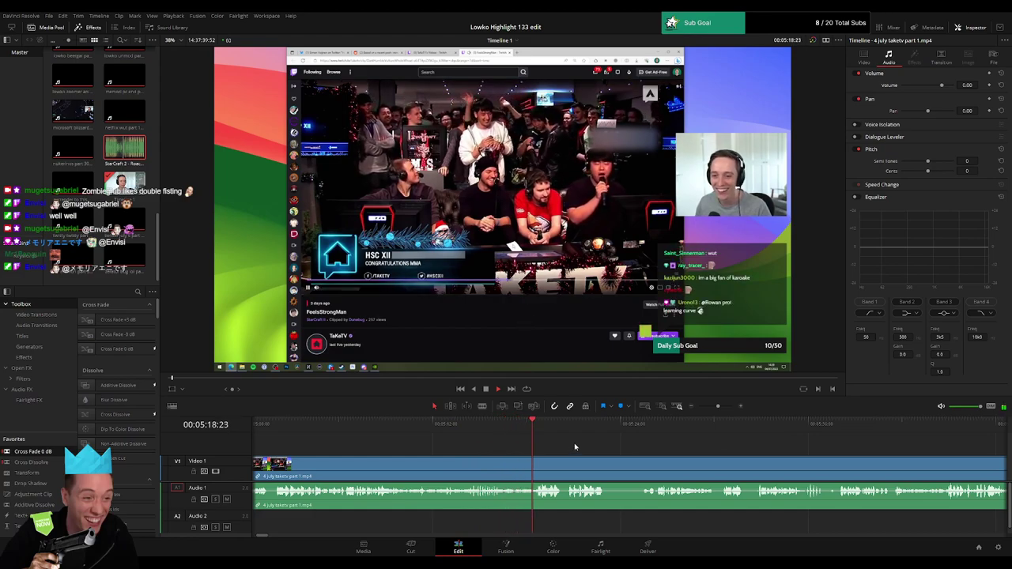
pyautogui.moveTo(564, 444); pyautogui.dragTo(437, 450)
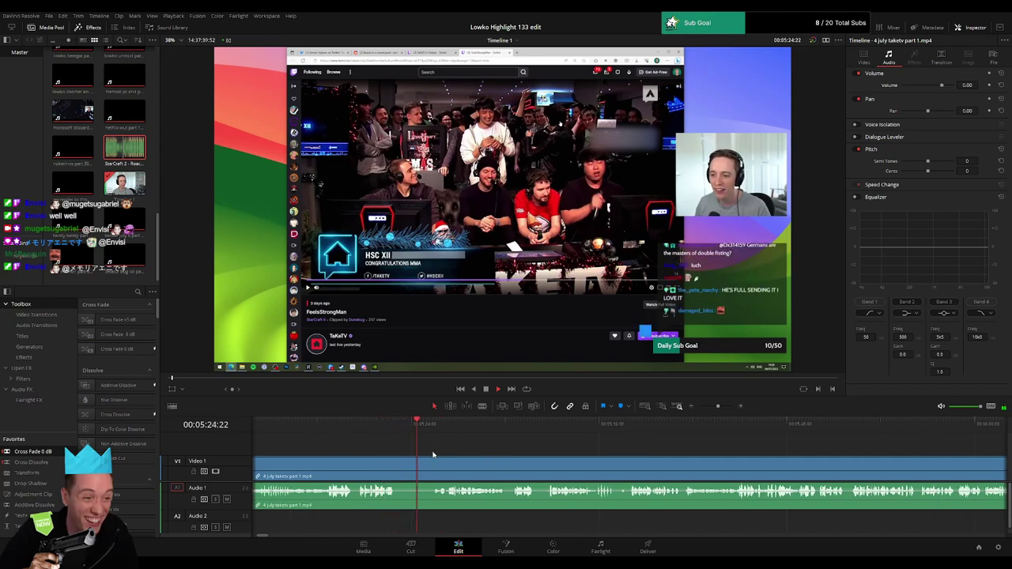
pyautogui.press('b')
pyautogui.click(399, 466)
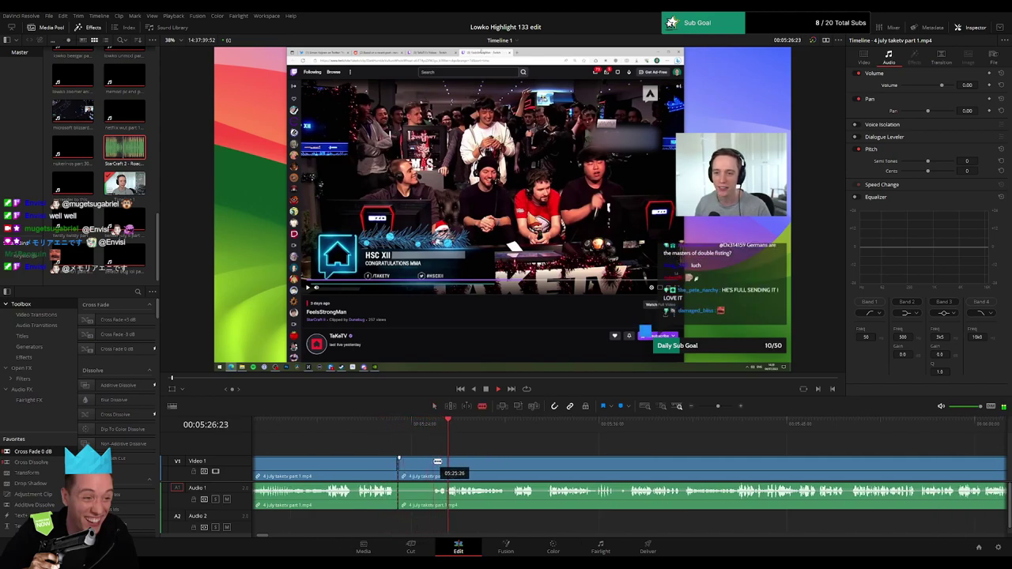
pyautogui.click(432, 467)
pyautogui.press('a')
pyautogui.click(421, 466)
pyautogui.press('Delete')
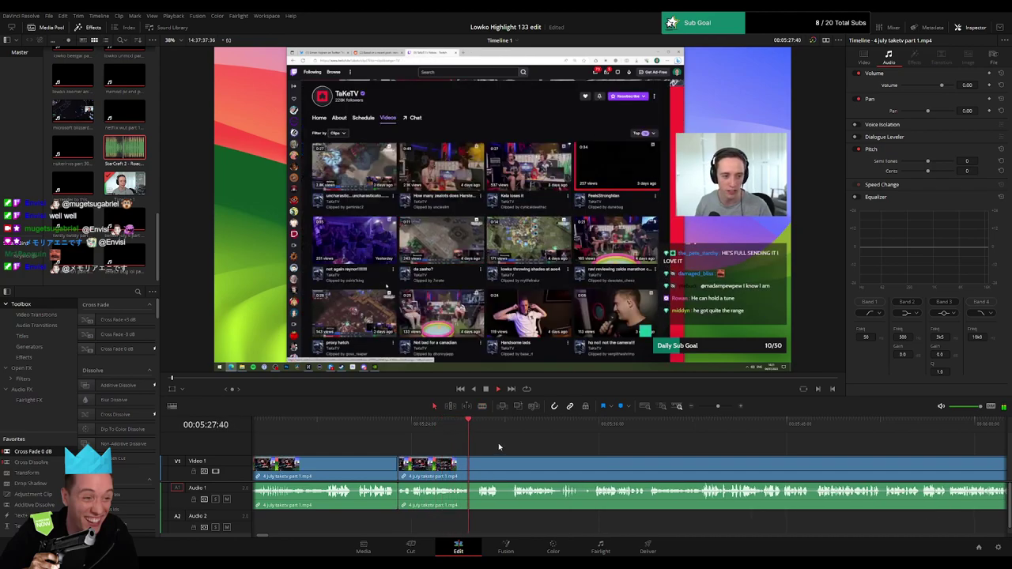
# - Ripple delete the short section between about 00:05:29:45 and 00:05:30:30
pyautogui.moveTo(558, 450); pyautogui.dragTo(482, 448)
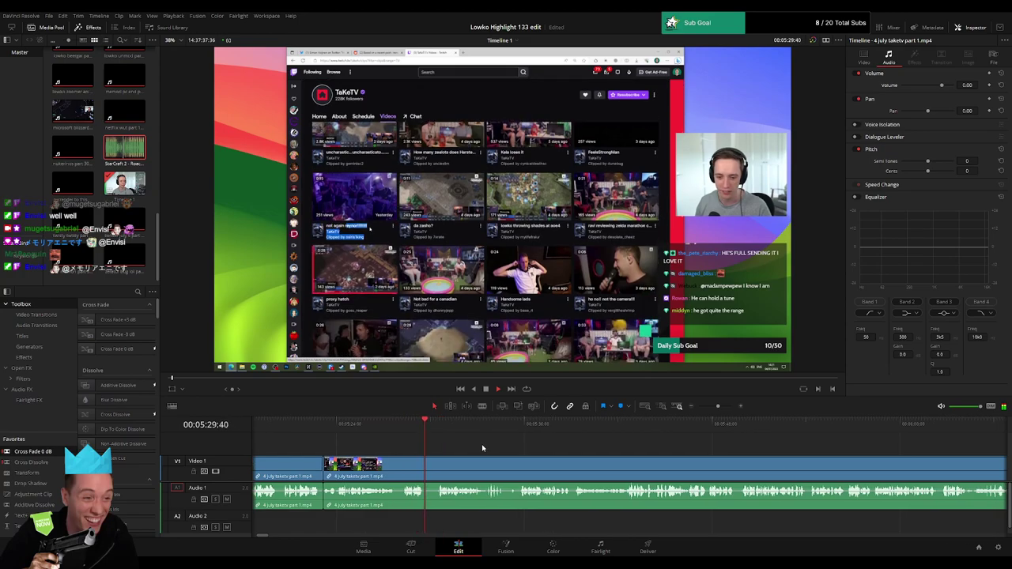
pyautogui.click(428, 463)
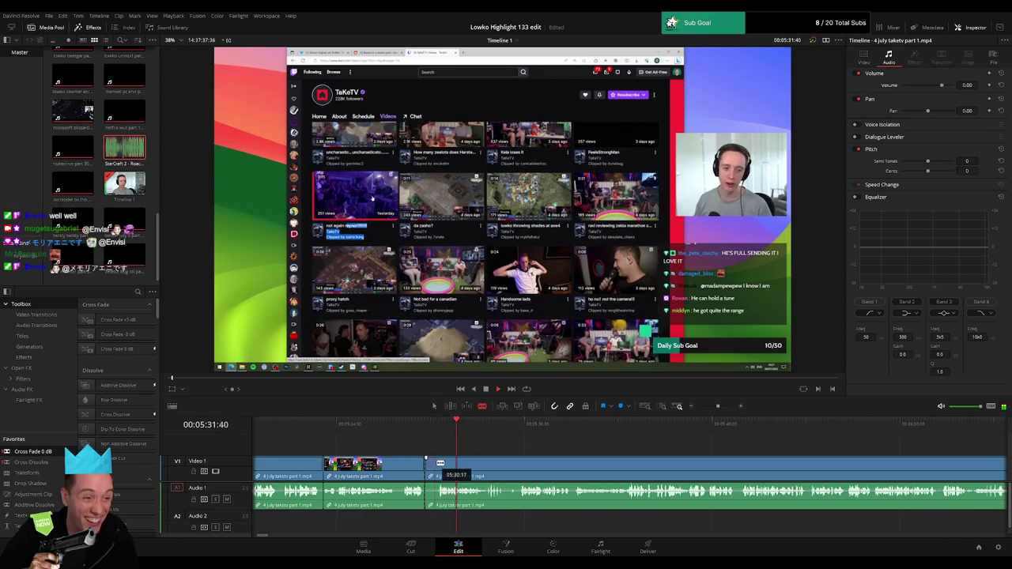
pyautogui.click(440, 463)
pyautogui.press('a')
pyautogui.click(433, 466)
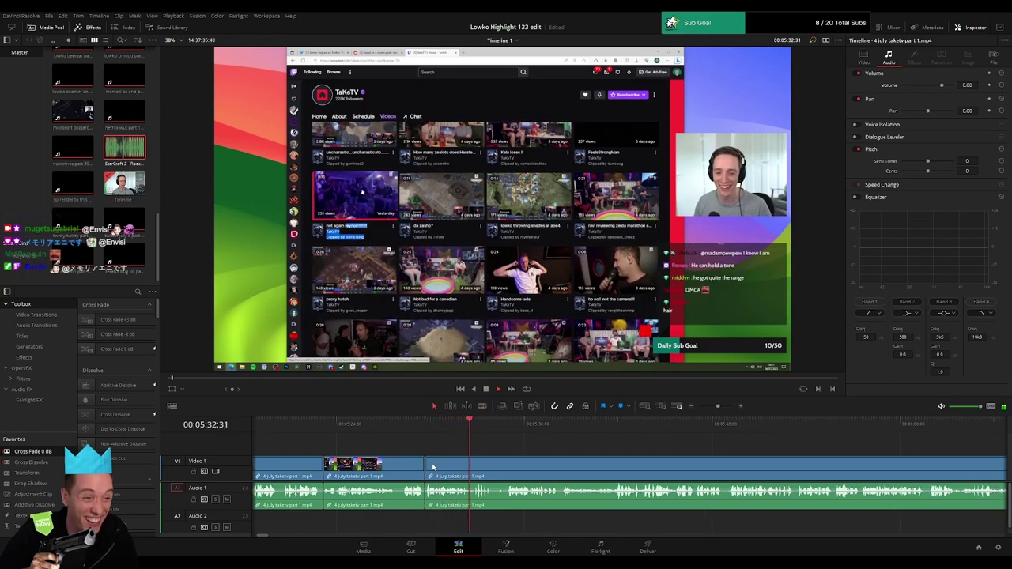
# - Cut the clip at about 00:05:34:03 and 00:05:34:46 and ripple delete the piece in between
pyautogui.hscroll(4, 462, 445)
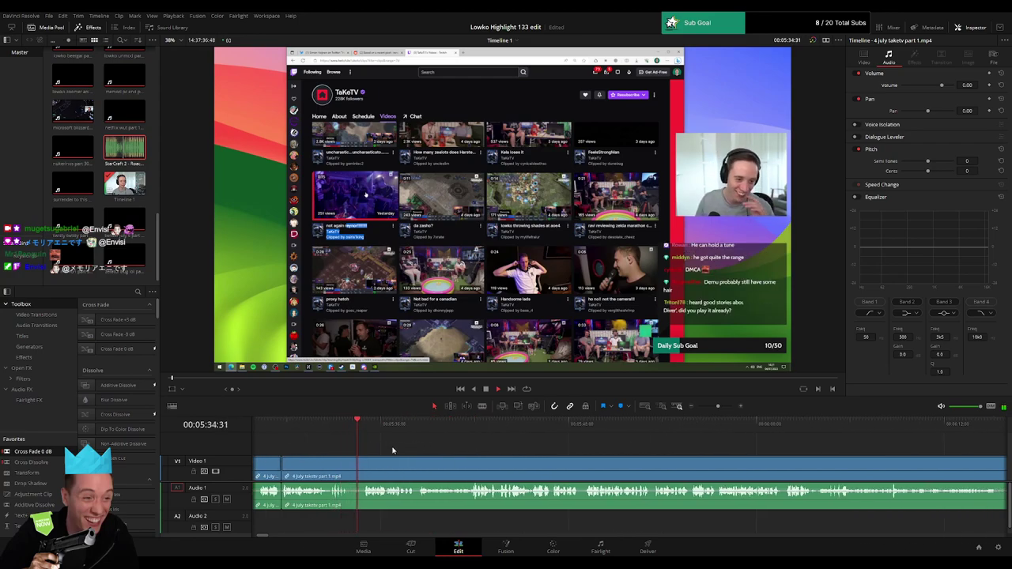
pyautogui.press('b')
pyautogui.click(352, 467)
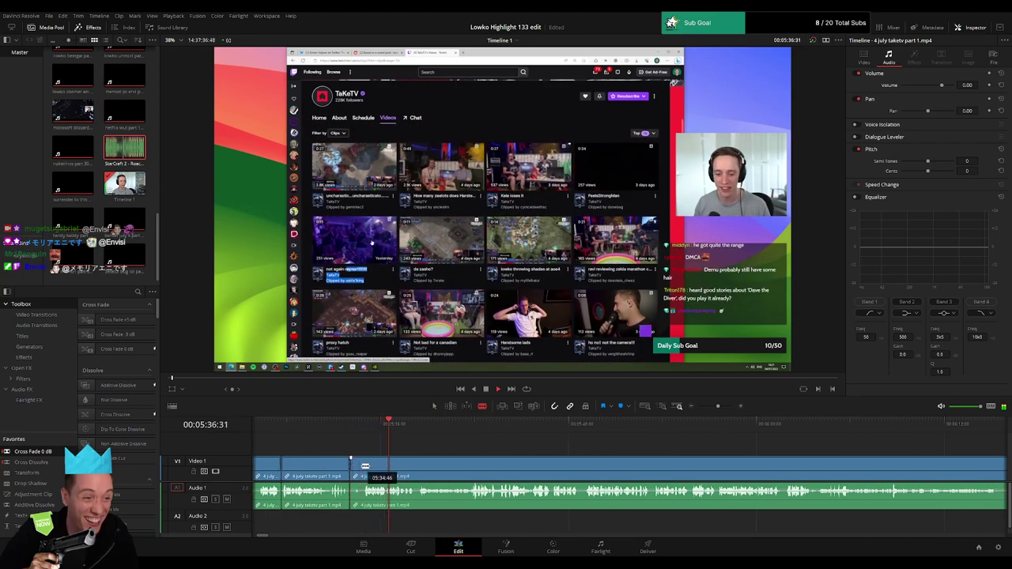
pyautogui.click(363, 467)
pyautogui.press('a')
pyautogui.click(355, 471)
pyautogui.press('Delete')
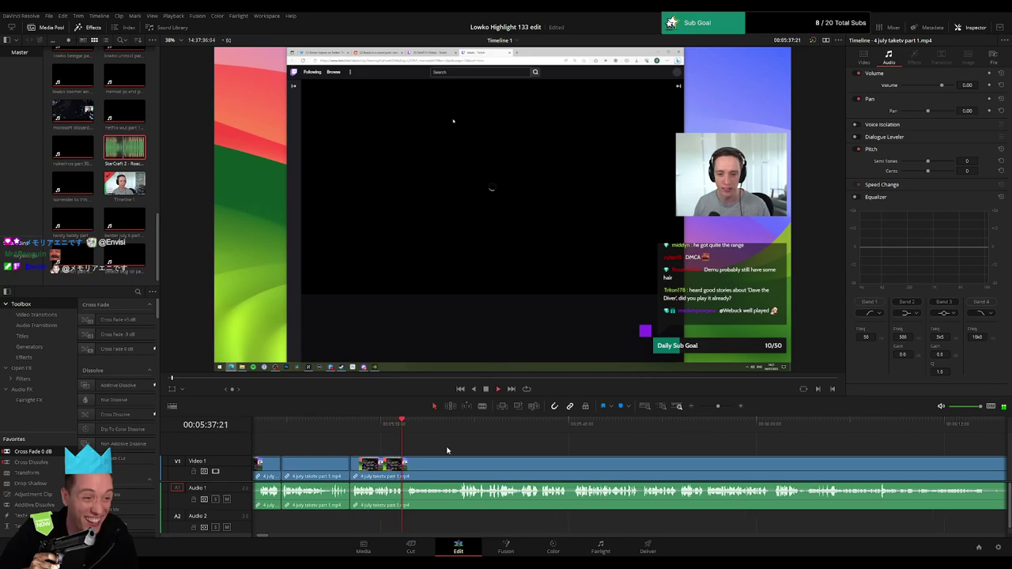
# - Replay the trophy footage from about 00:05:37 and ripple delete the section between about 00:06:15:43 and 00:06:17:09
pyautogui.moveTo(531, 453); pyautogui.dragTo(448, 454)
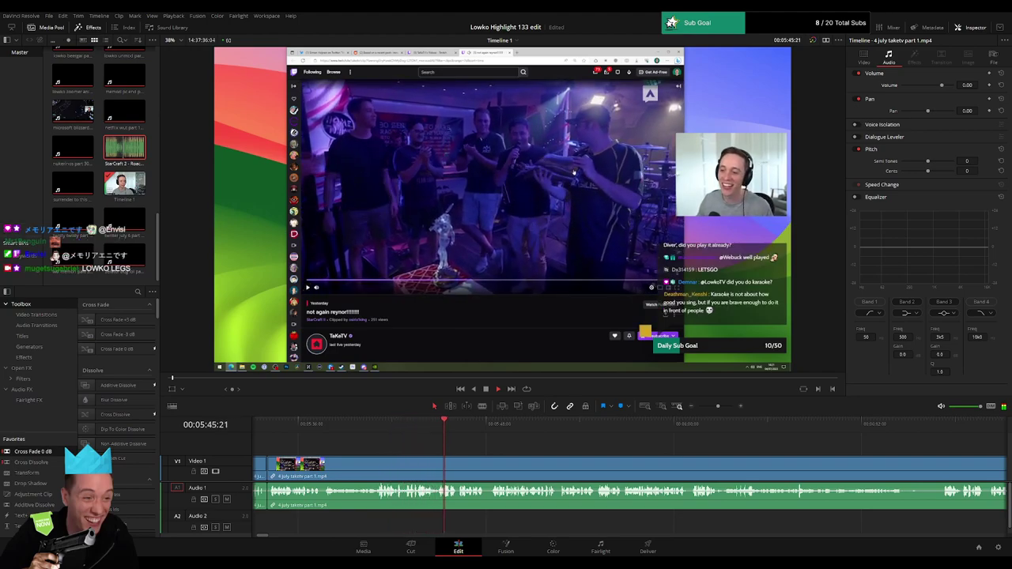
pyautogui.moveTo(378, 425); pyautogui.dragTo(358, 428)
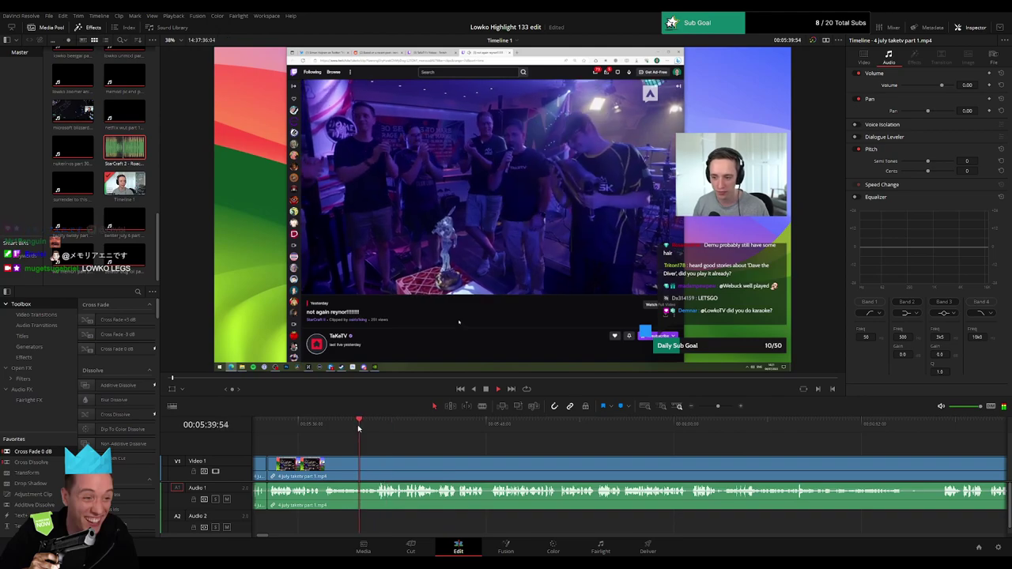
pyautogui.click(338, 425)
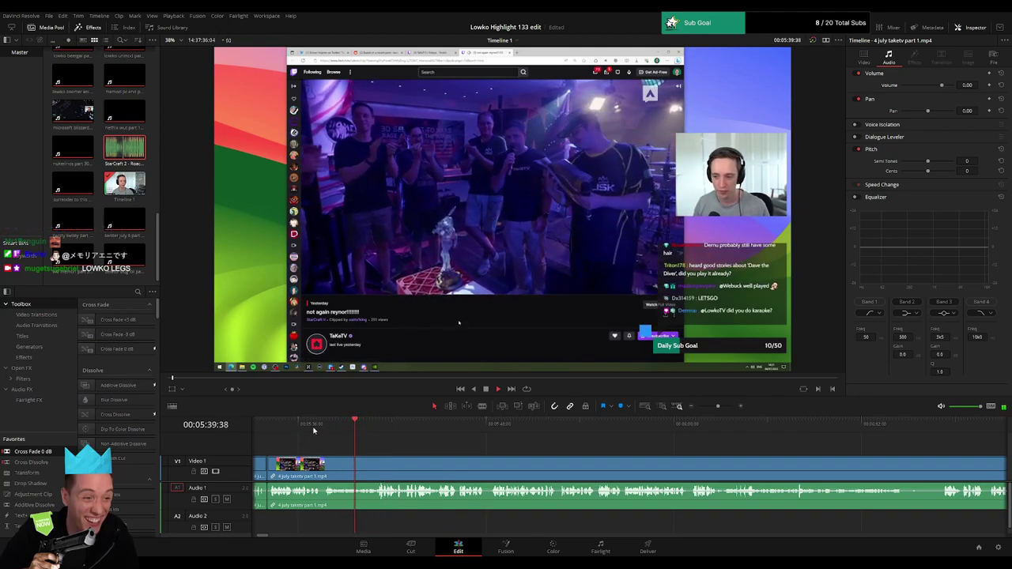
pyautogui.click(316, 425)
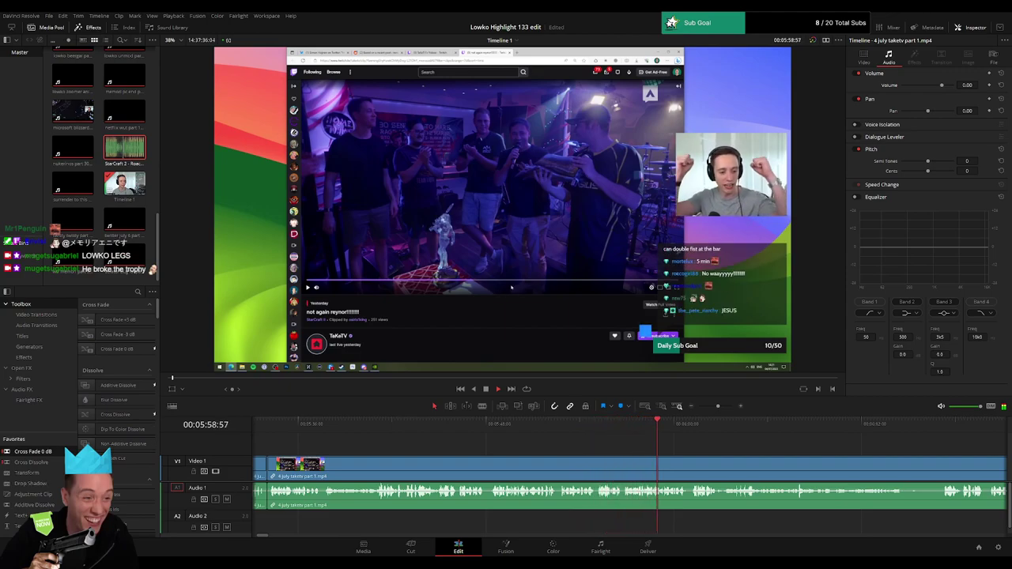
pyautogui.hscroll(5, 447, 441)
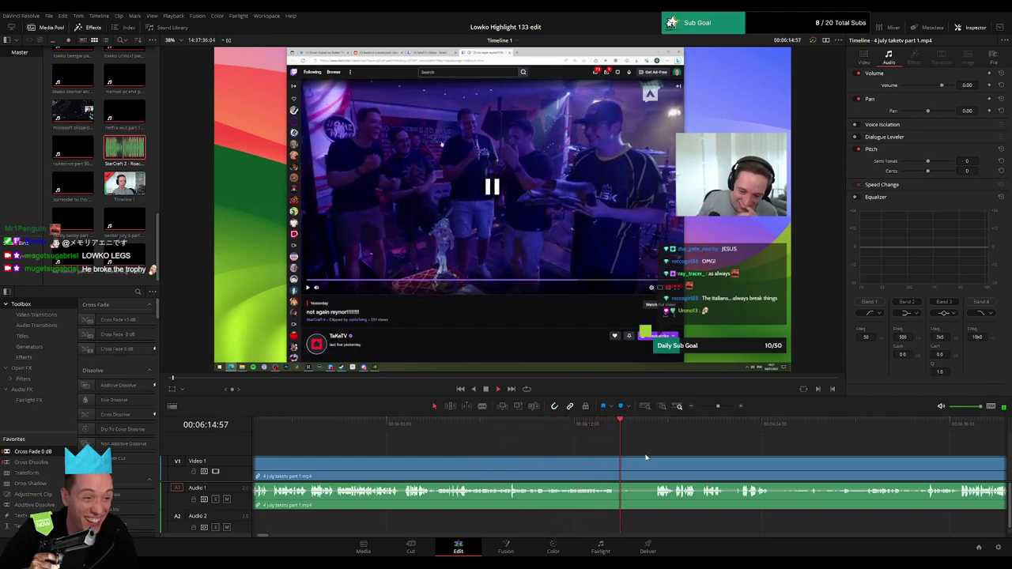
pyautogui.moveTo(646, 457); pyautogui.dragTo(469, 453)
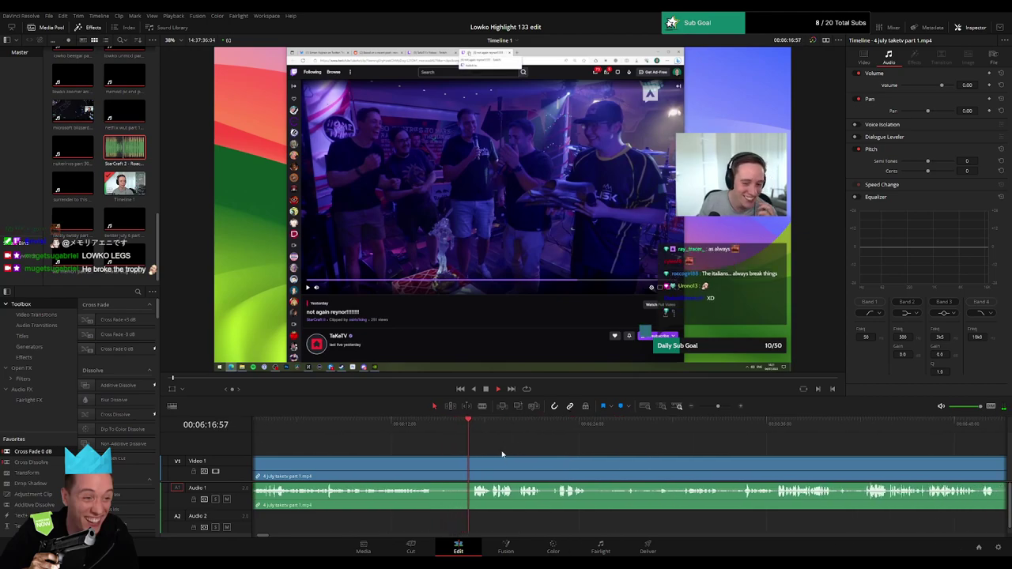
pyautogui.click(449, 470)
pyautogui.click(473, 472)
pyautogui.press('a')
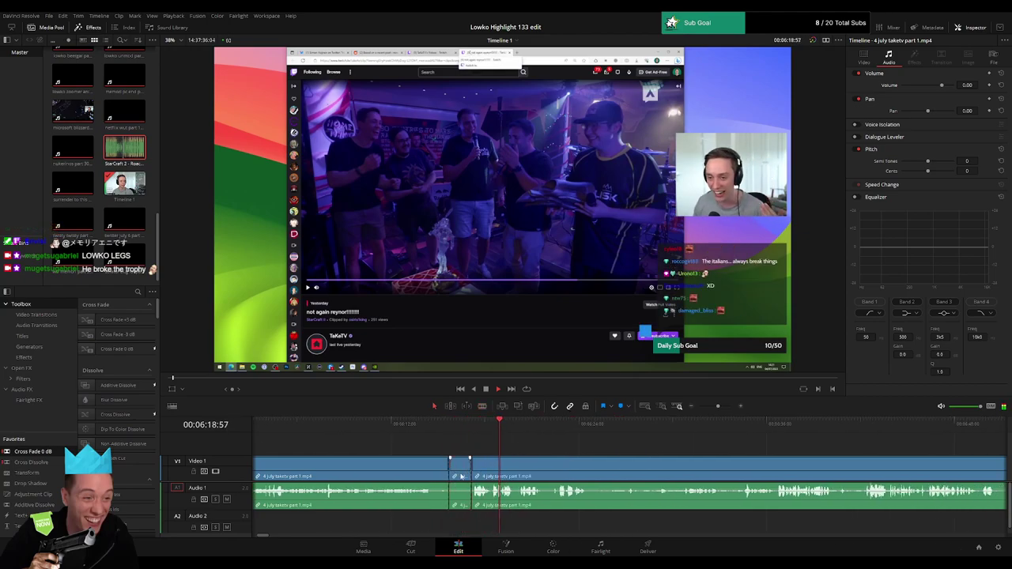
pyautogui.click(462, 476)
pyautogui.press('Delete')
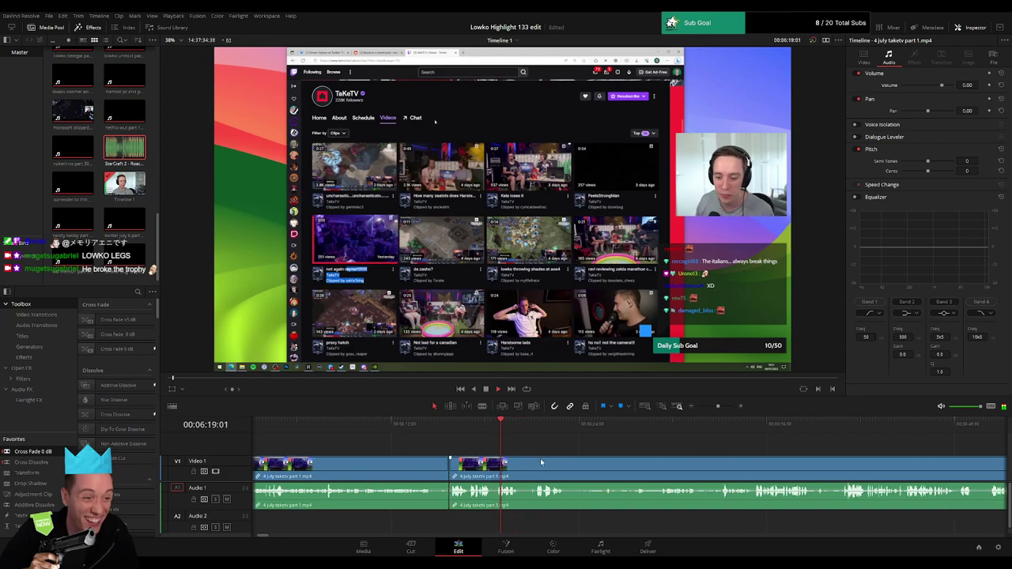
# - Split the clip at about 00:06:20:20 and 00:06:21:50 and ripple delete the section between the cuts
pyautogui.moveTo(543, 463); pyautogui.dragTo(445, 460)
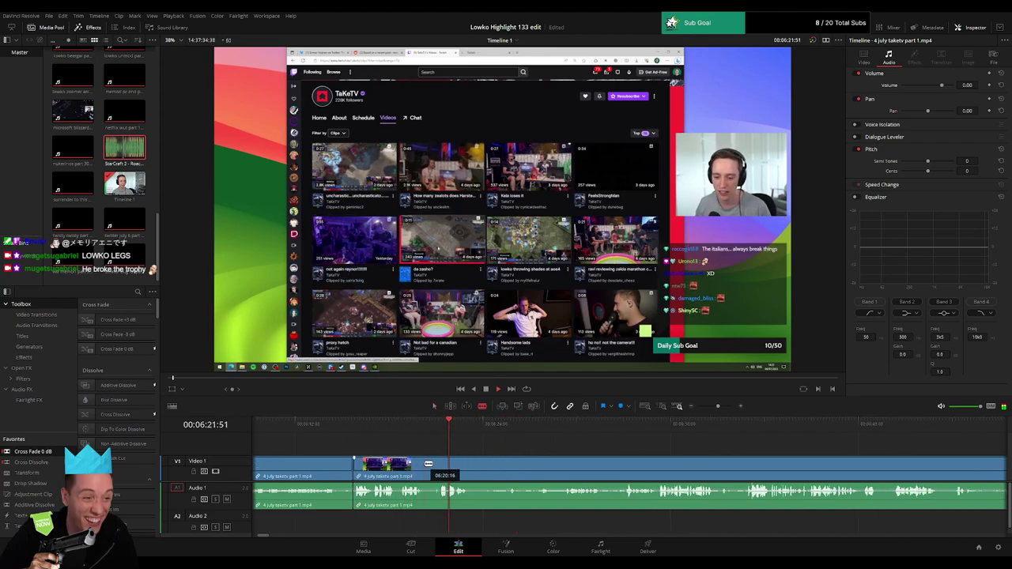
pyautogui.click(426, 465)
pyautogui.click(449, 463)
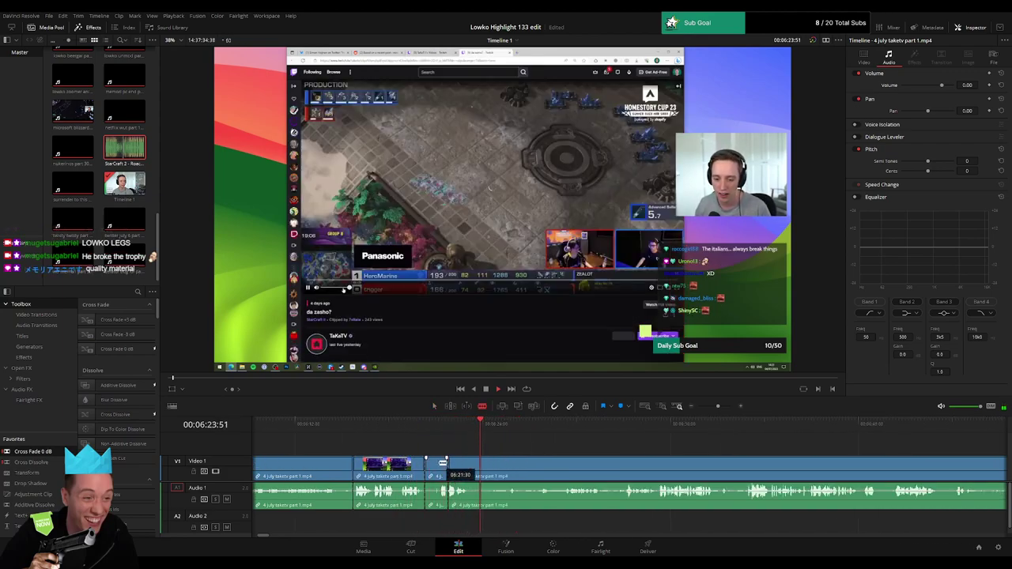
pyautogui.press('a')
pyautogui.click(440, 465)
pyautogui.press('Delete')
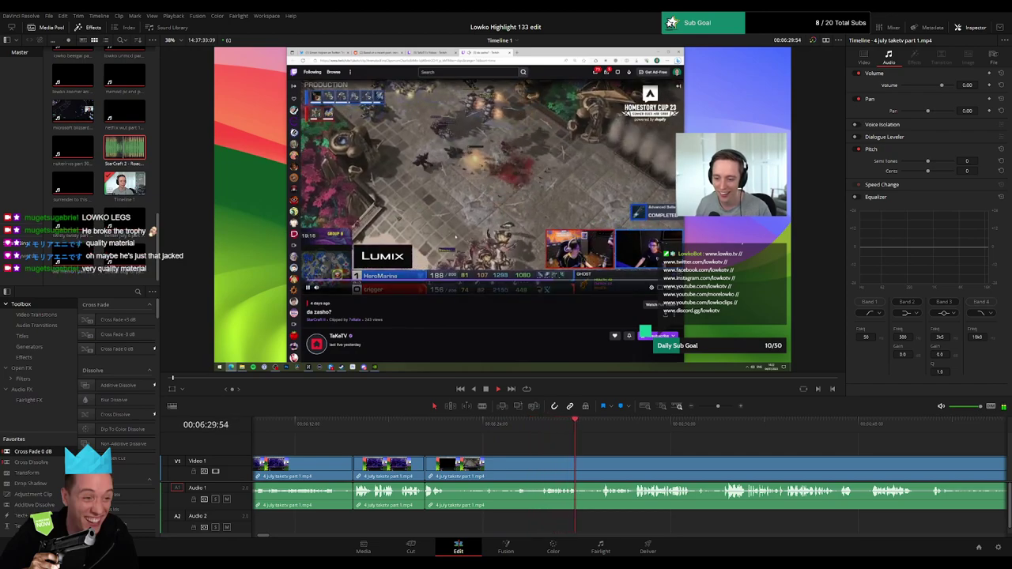
# - Split the clip at about 00:06:47:40 and ripple delete roughly one second of footage after it
pyautogui.moveTo(645, 449); pyautogui.dragTo(499, 451)
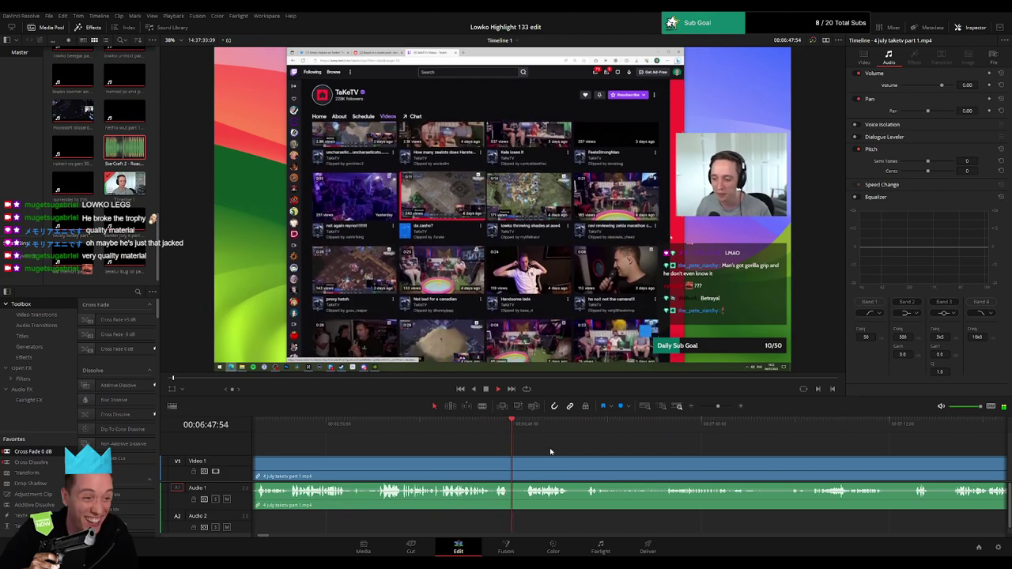
pyautogui.press('b')
pyautogui.click(435, 465)
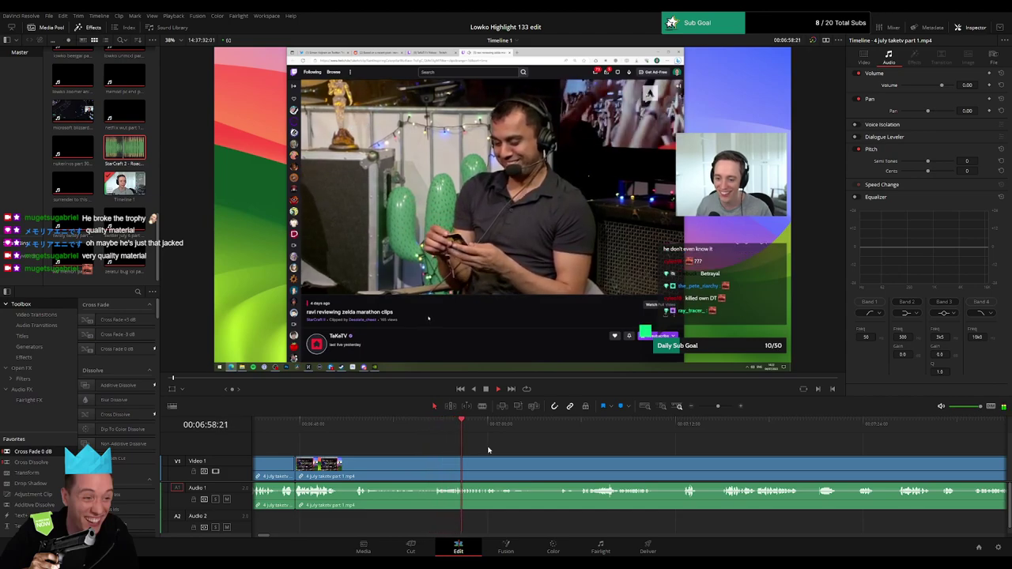
# - Split the clip at about 00:07:02:35 and 00:07:06:00, ripple delete the section between the cuts, and skip ahead to about 00:07:09
pyautogui.click(418, 427)
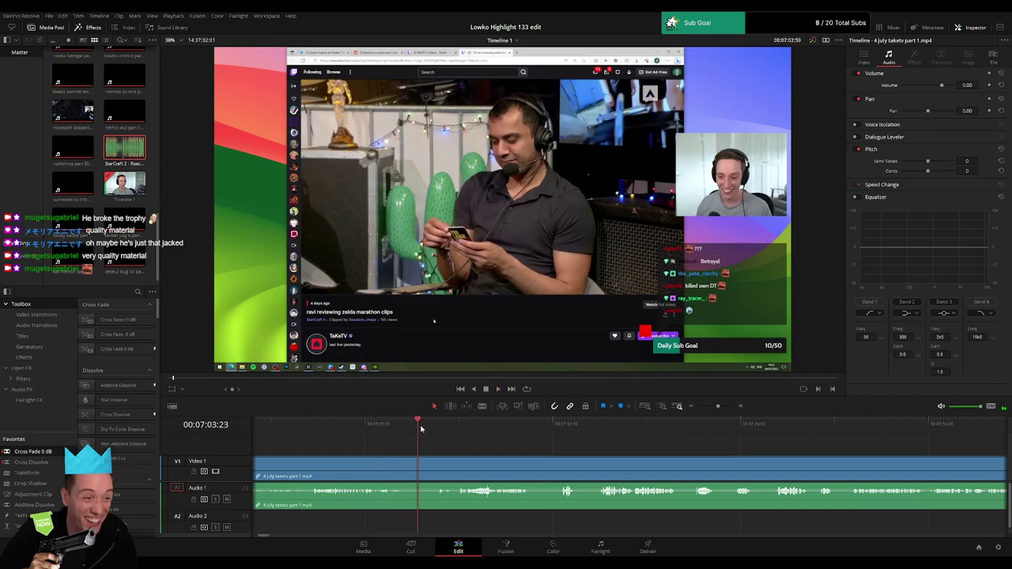
pyautogui.click(431, 427)
pyautogui.press('b')
pyautogui.click(405, 466)
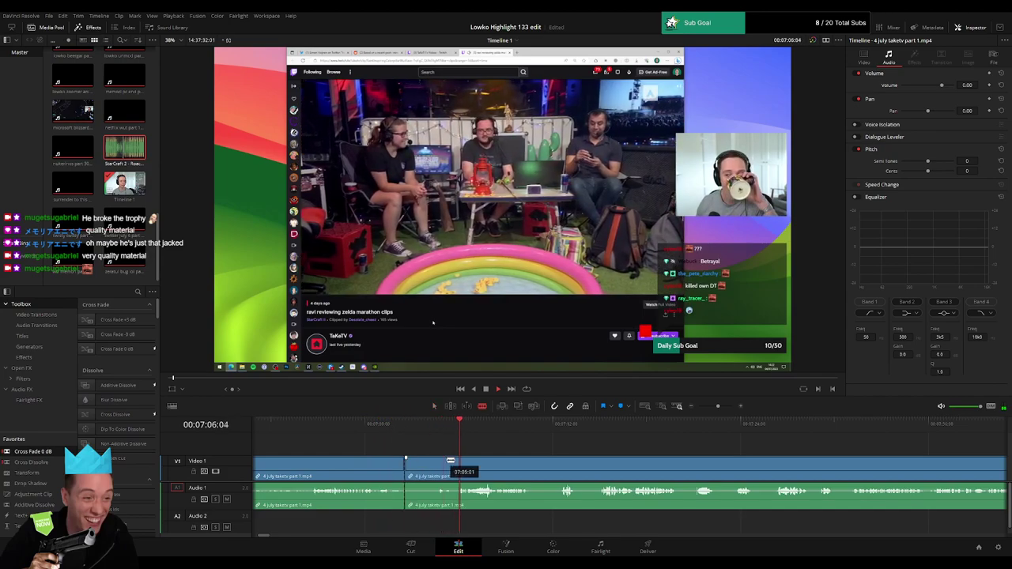
pyautogui.click(459, 462)
pyautogui.press('a')
pyautogui.click(452, 465)
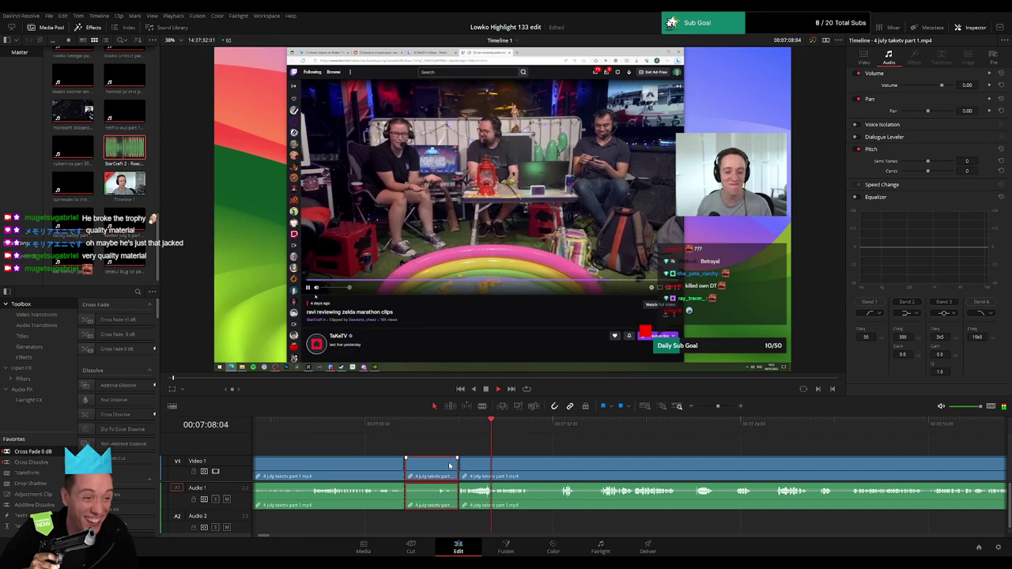
pyautogui.press('Delete')
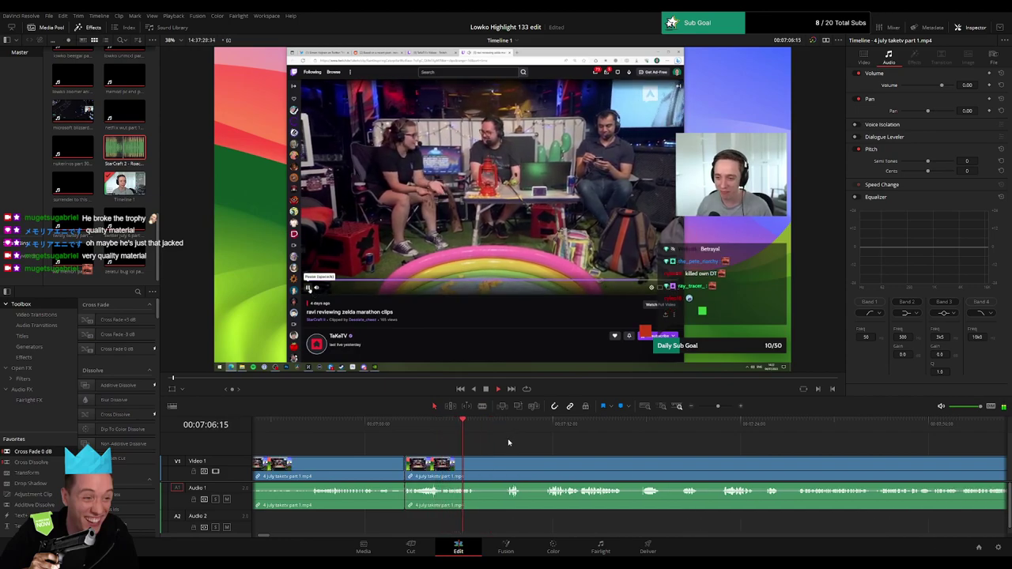
pyautogui.click(507, 428)
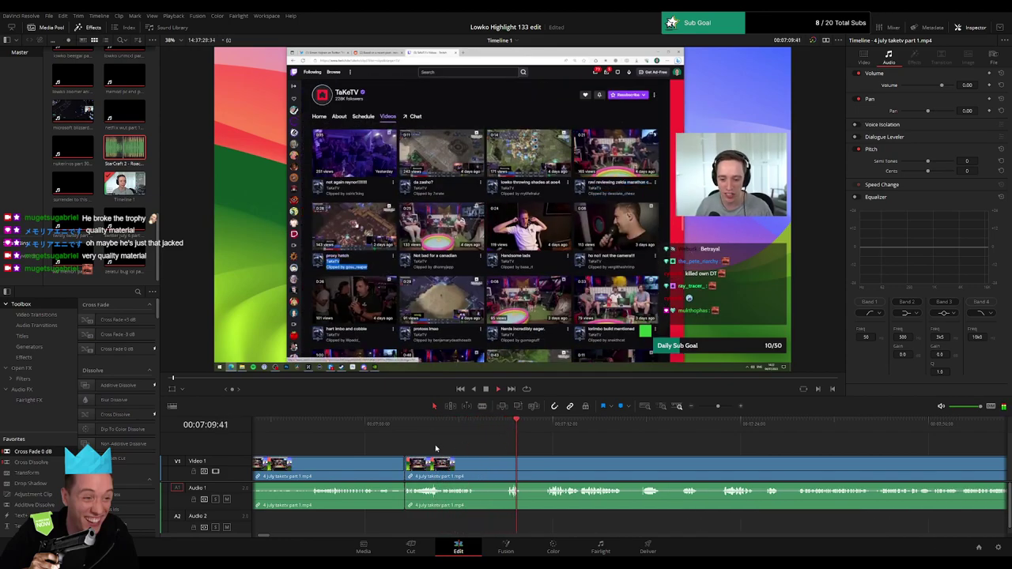
# - Undo the last ripple delete and the splits made between about 00:07:02:35 and 00:07:06:00
pyautogui.hscroll(-3, 438, 448)
pyautogui.hotkey('ctrl', 'z')
pyautogui.hotkey('ctrl', 'z')
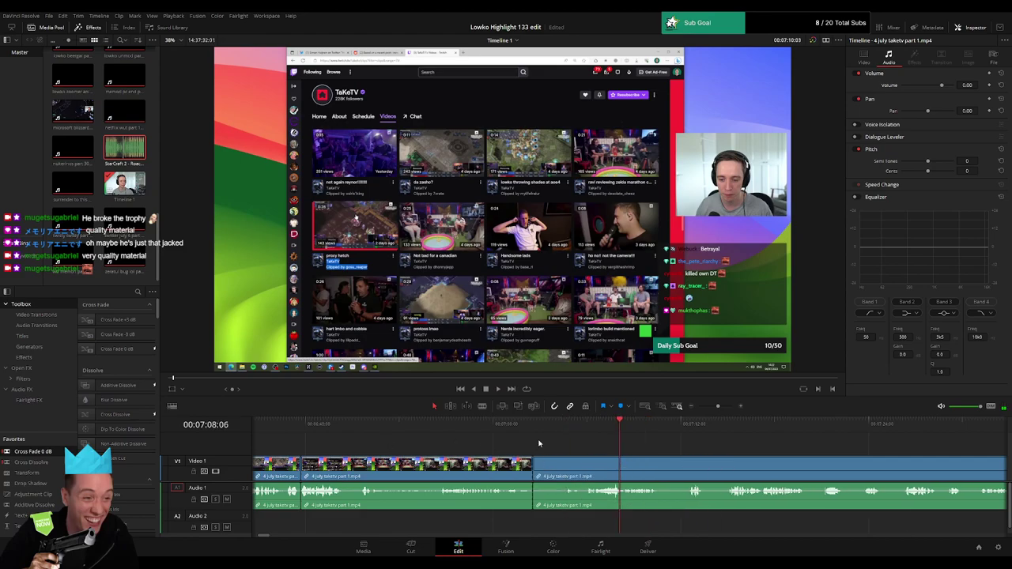
pyautogui.click(317, 427)
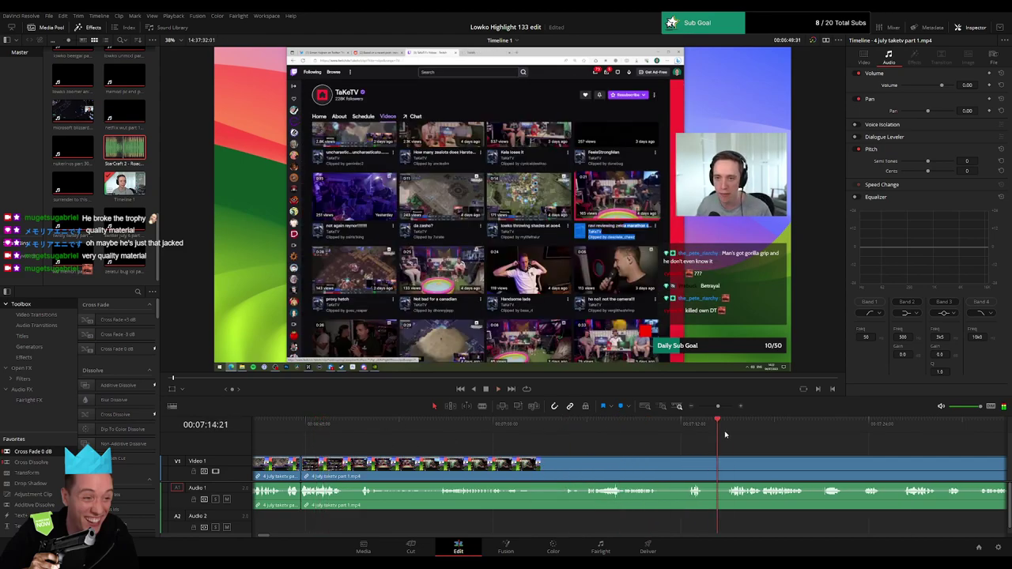
# - Split the clip at about 00:07:26:20 and ripple delete the section between about 00:06:47:40 and that cut
pyautogui.hscroll(4, 593, 435)
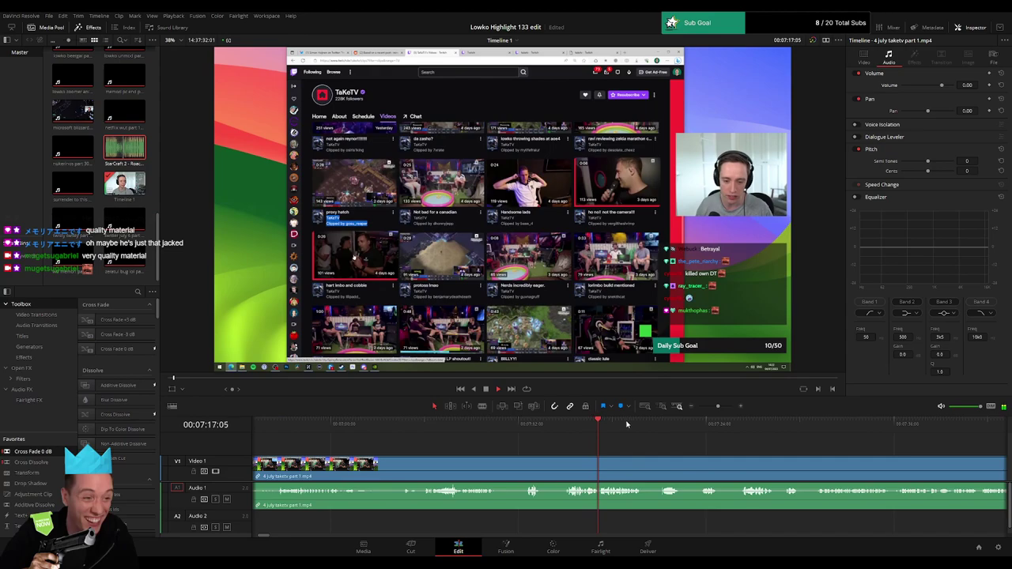
pyautogui.click(655, 426)
pyautogui.hscroll(4, 725, 451)
pyautogui.click(551, 429)
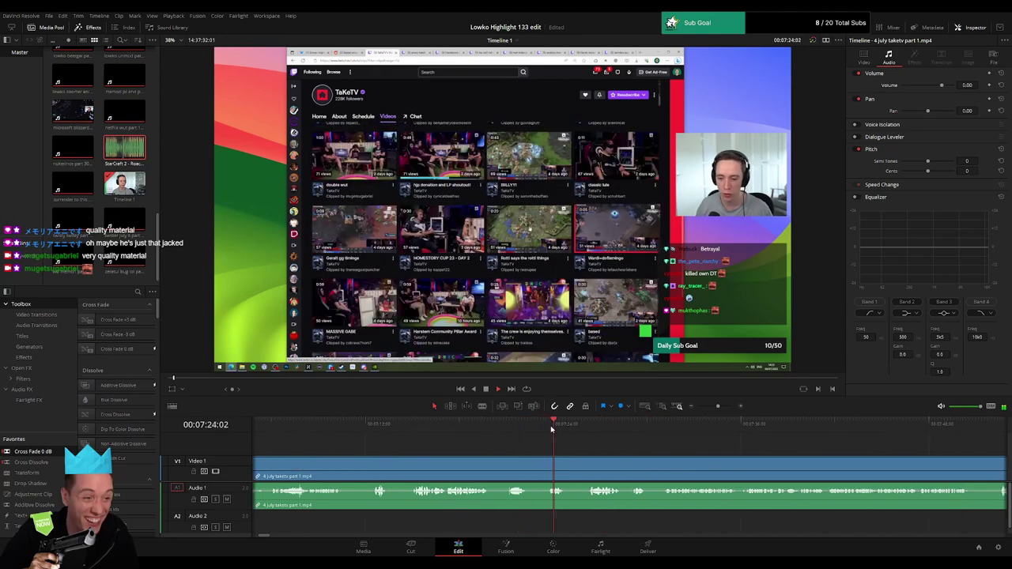
pyautogui.hscroll(3, 533, 443)
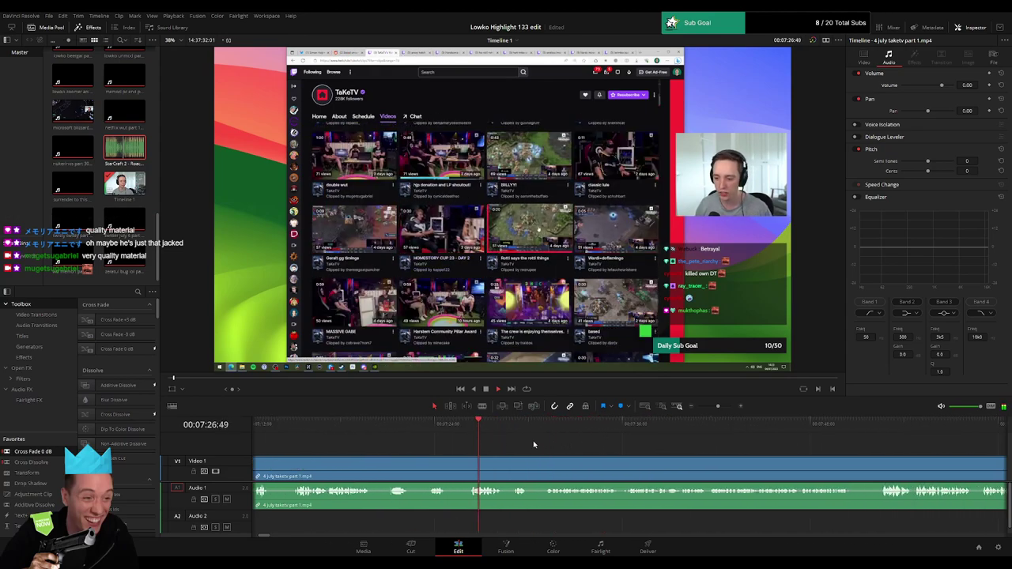
pyautogui.click(471, 463)
pyautogui.press('a')
pyautogui.click(457, 466)
pyautogui.press('Delete')
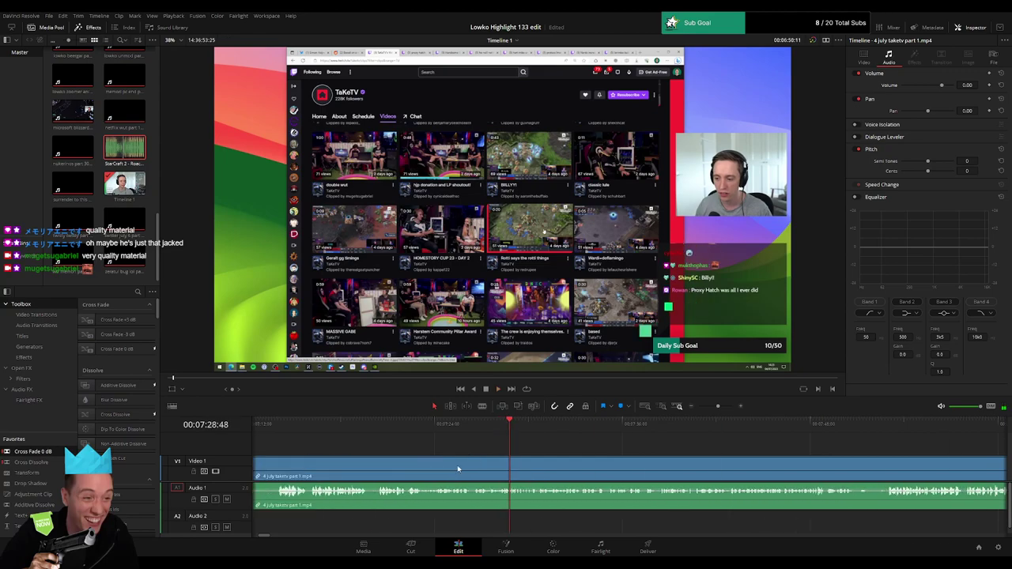
# - Play back from the new join near 00:06:48, split the clip at about 00:07:12:10 and 00:07:13:55, and ripple delete the section between
pyautogui.press('space')
pyautogui.hscroll(-17, 343, 450)
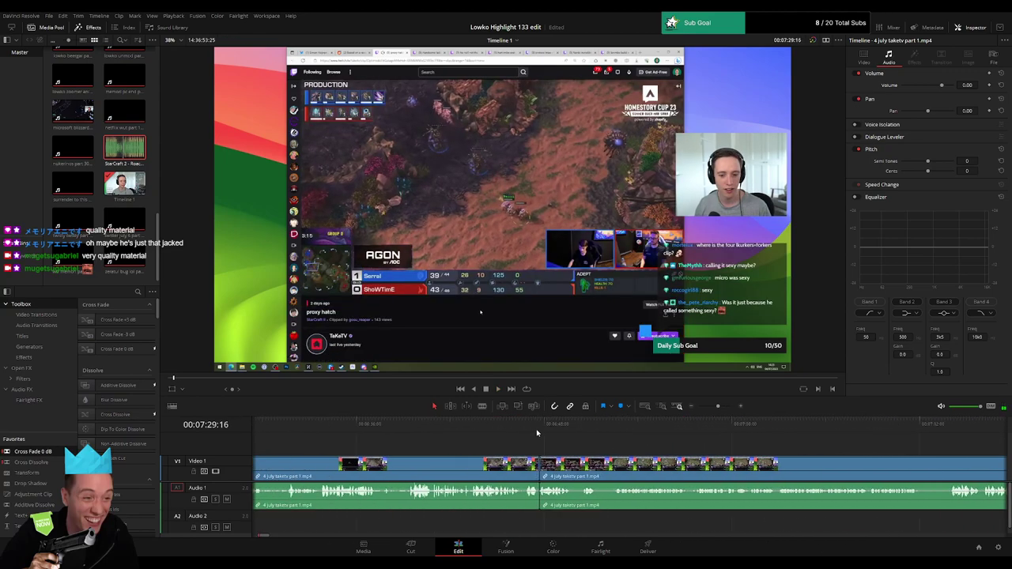
pyautogui.click(542, 435)
pyautogui.moveTo(624, 449); pyautogui.dragTo(452, 451)
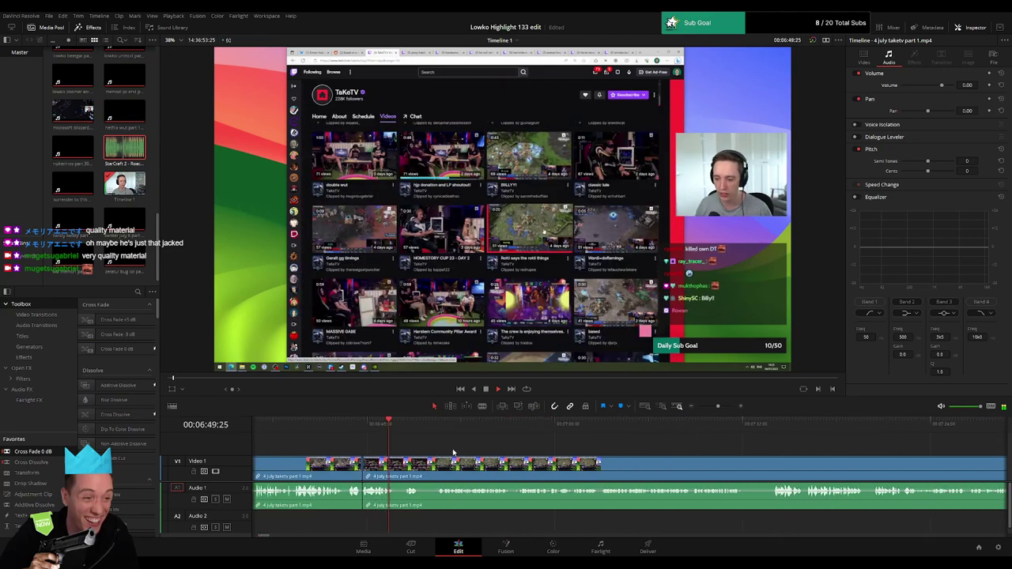
pyautogui.hscroll(1, 453, 453)
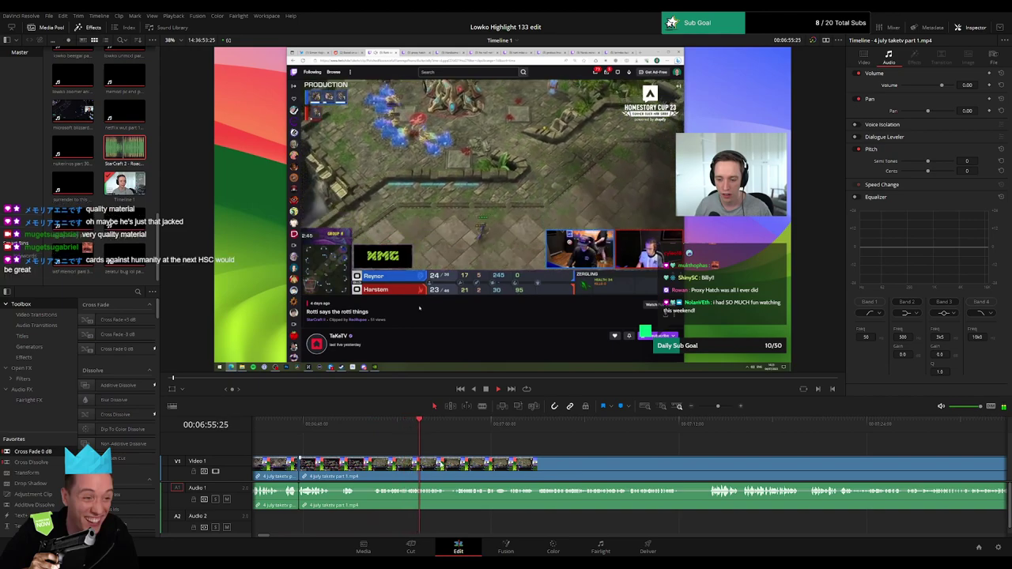
pyautogui.hscroll(1, 393, 457)
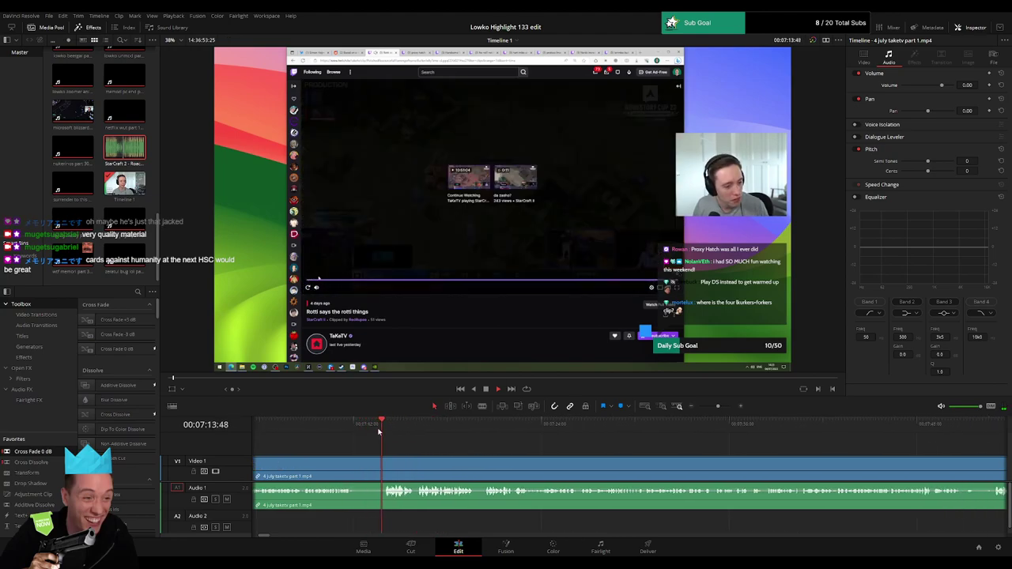
pyautogui.click(360, 464)
pyautogui.click(386, 462)
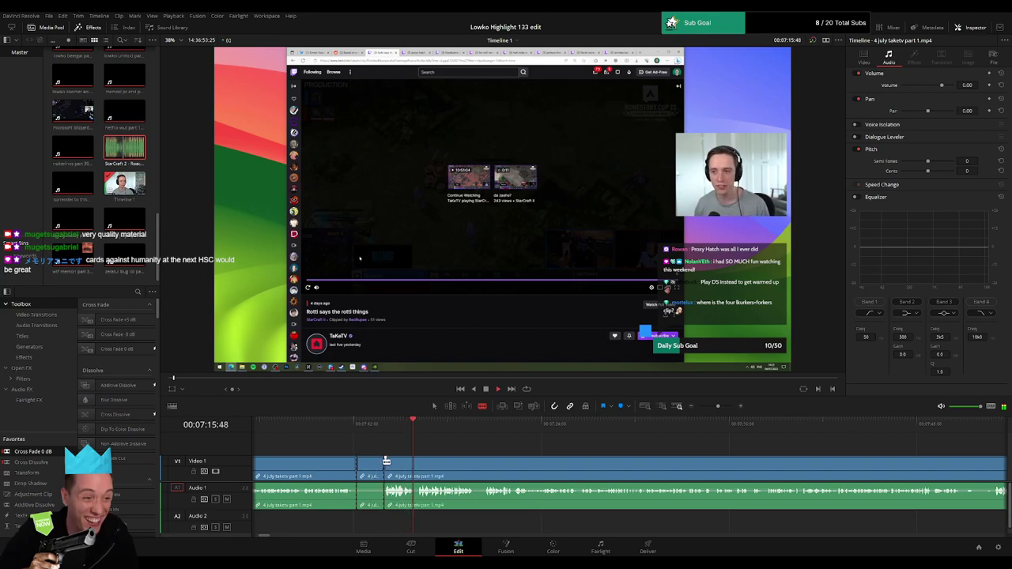
pyautogui.press('Delete')
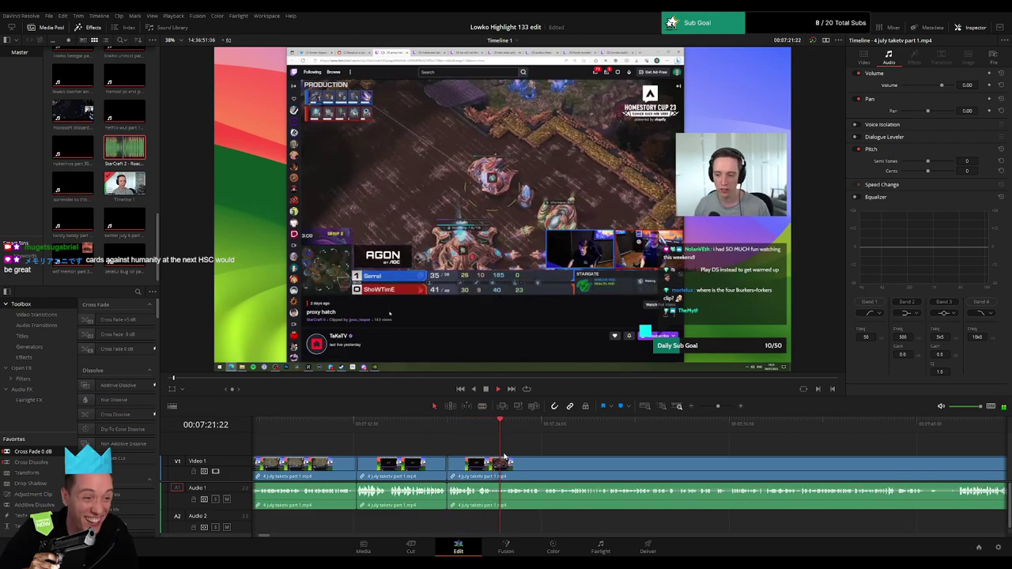
# - Try to ripple delete the two clips between about 00:06:48 and 00:07:18
pyautogui.hscroll(-3, 569, 455)
pyautogui.press('space')
pyautogui.moveTo(718, 407); pyautogui.dragTo(716, 408)
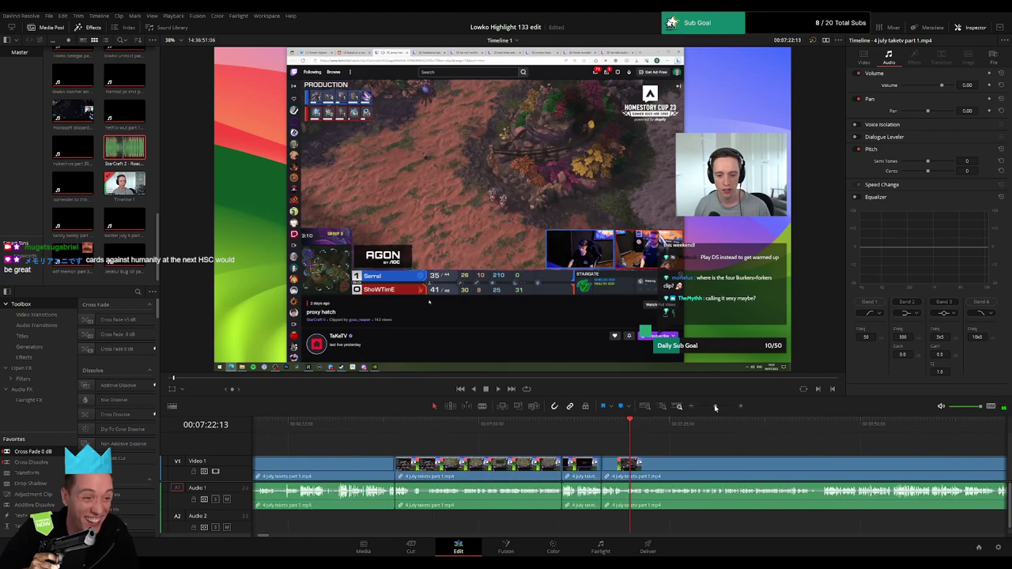
pyautogui.click(397, 429)
pyautogui.click(553, 466)
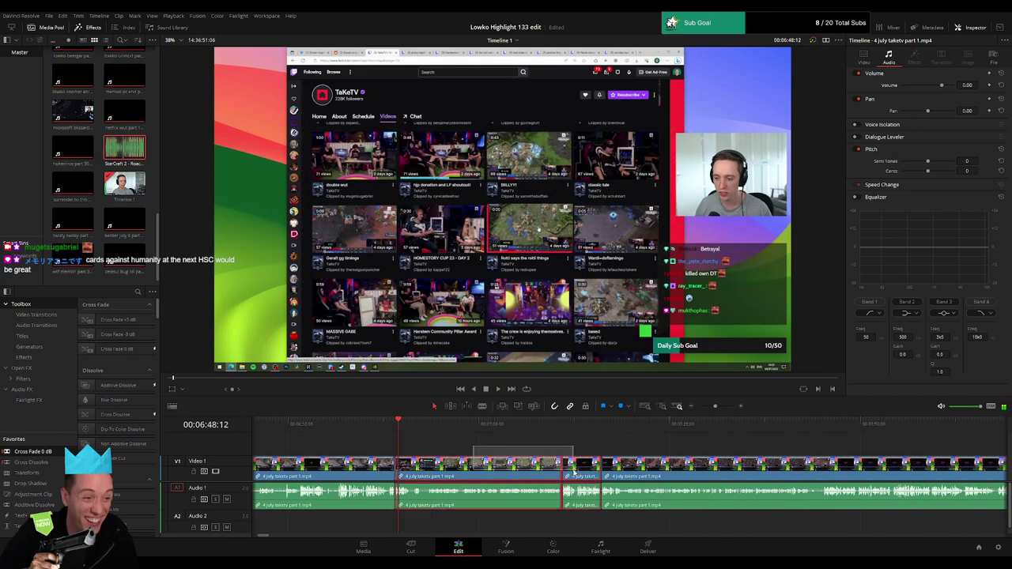
pyautogui.press('Delete')
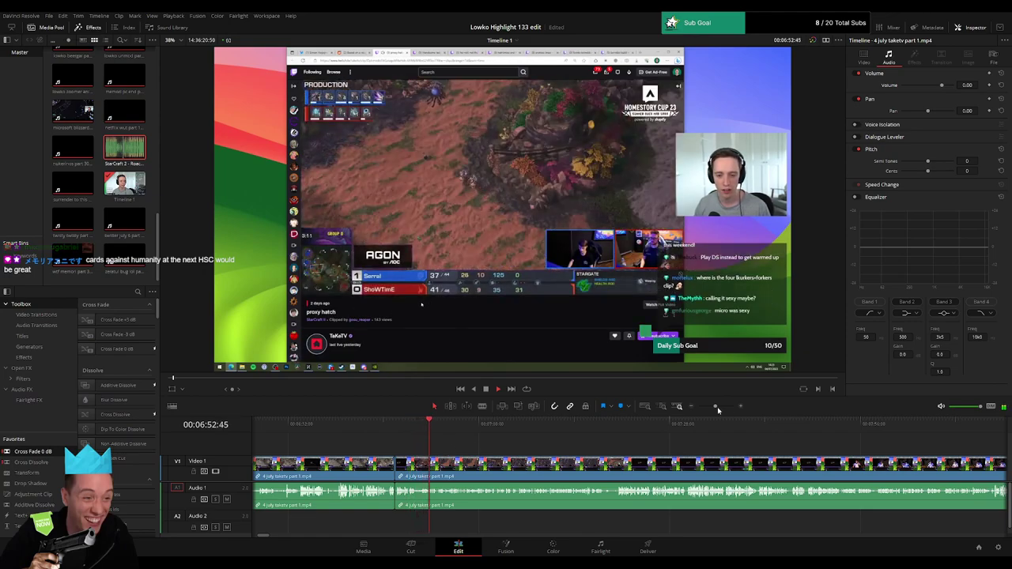
# - Replay the join near 00:06:48 and undo the ripple delete of the two clips
pyautogui.moveTo(715, 406); pyautogui.dragTo(720, 408)
pyautogui.click(539, 431)
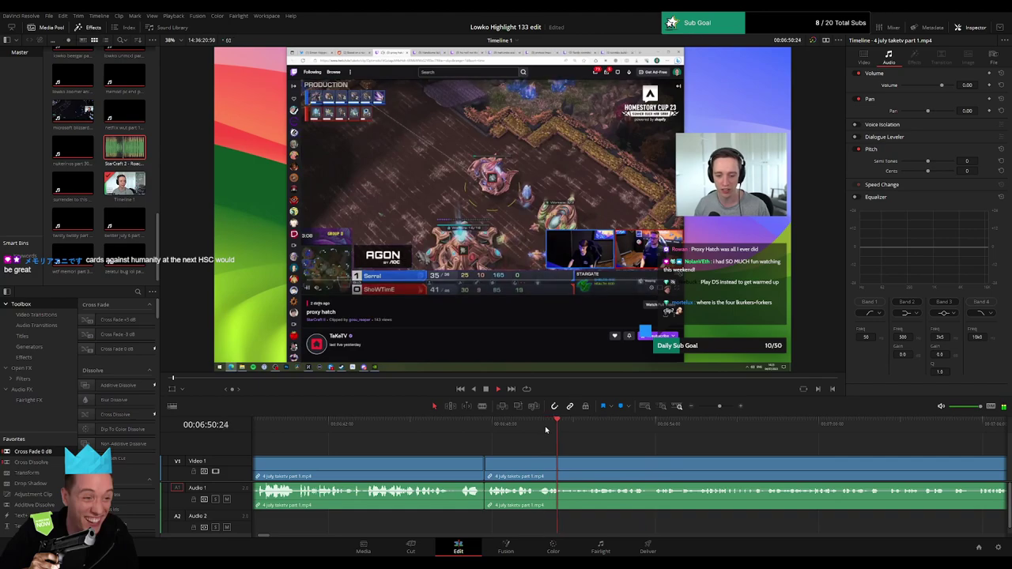
pyautogui.moveTo(721, 407); pyautogui.dragTo(716, 406)
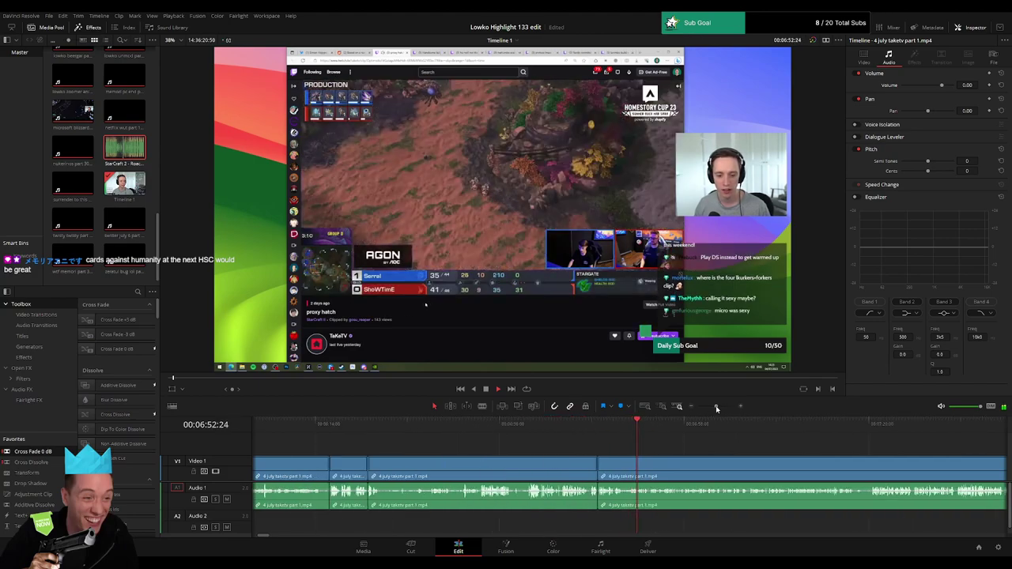
pyautogui.moveTo(539, 450); pyautogui.dragTo(436, 451)
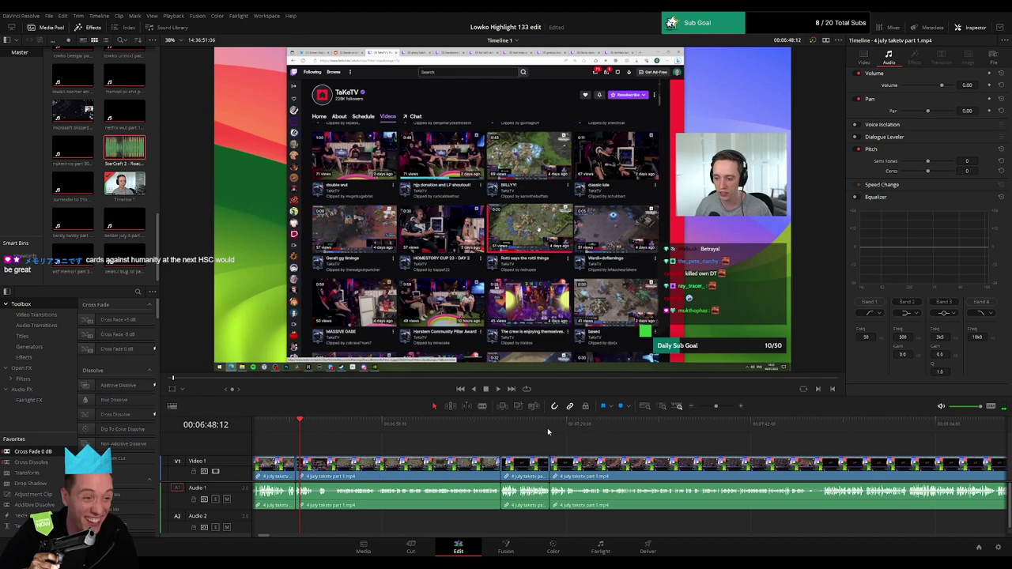
# - Replay the proxy hatch footage from about 00:07:20 and split the clip at 00:07:24:42 and 00:07:25:00 to isolate a word
pyautogui.click(551, 432)
pyautogui.moveTo(562, 432); pyautogui.dragTo(583, 433)
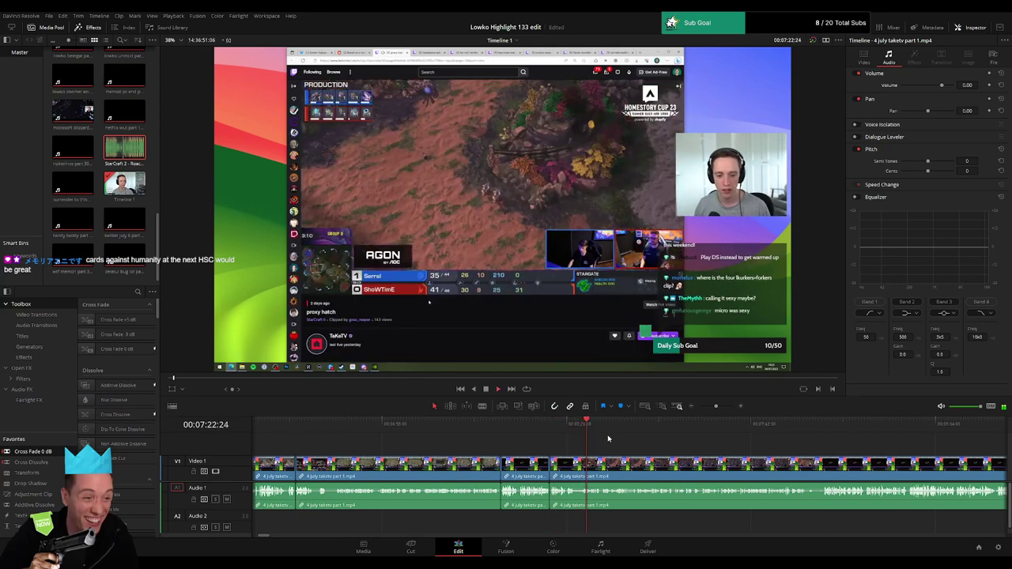
pyautogui.moveTo(716, 407); pyautogui.dragTo(458, 440)
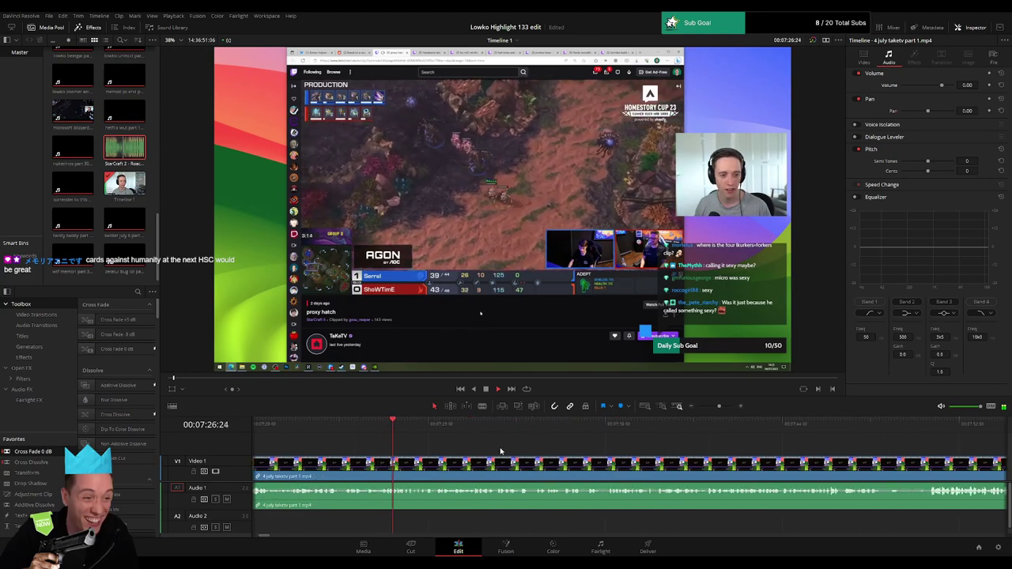
pyautogui.click(349, 429)
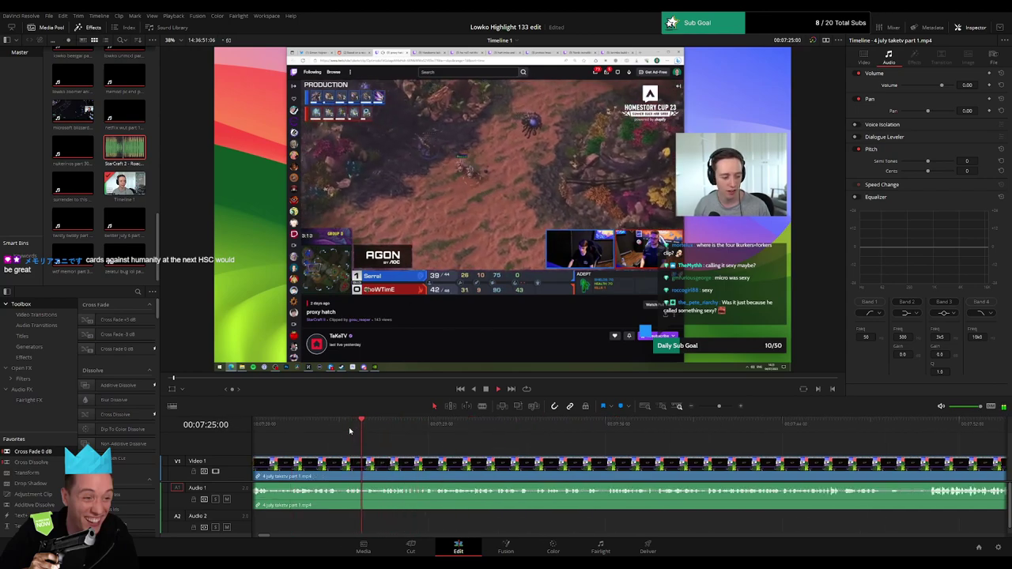
pyautogui.click(341, 429)
pyautogui.click(336, 430)
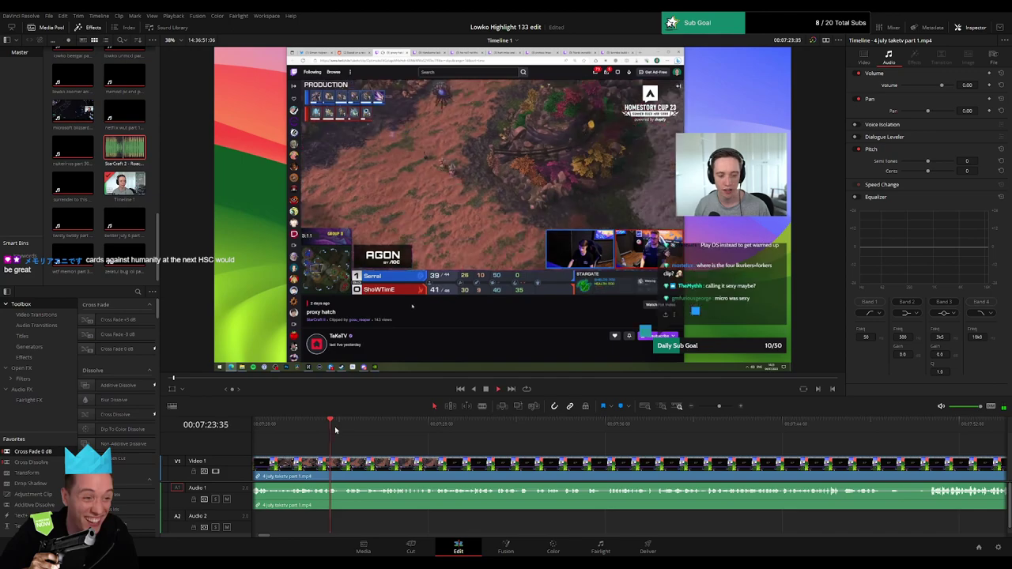
pyautogui.press('space')
pyautogui.press('b')
pyautogui.click(355, 464)
pyautogui.press('space')
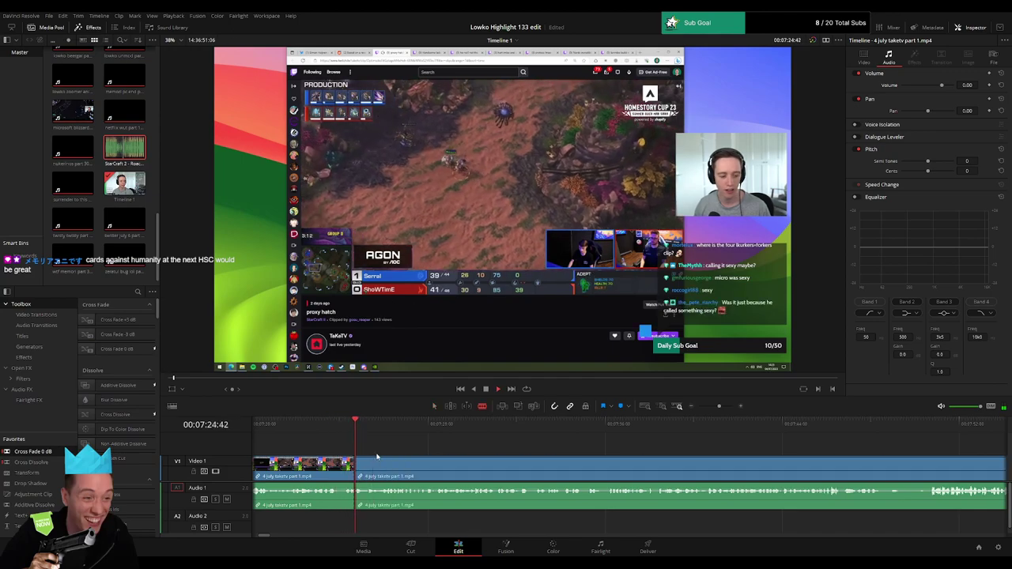
pyautogui.press('space')
pyautogui.click(359, 428)
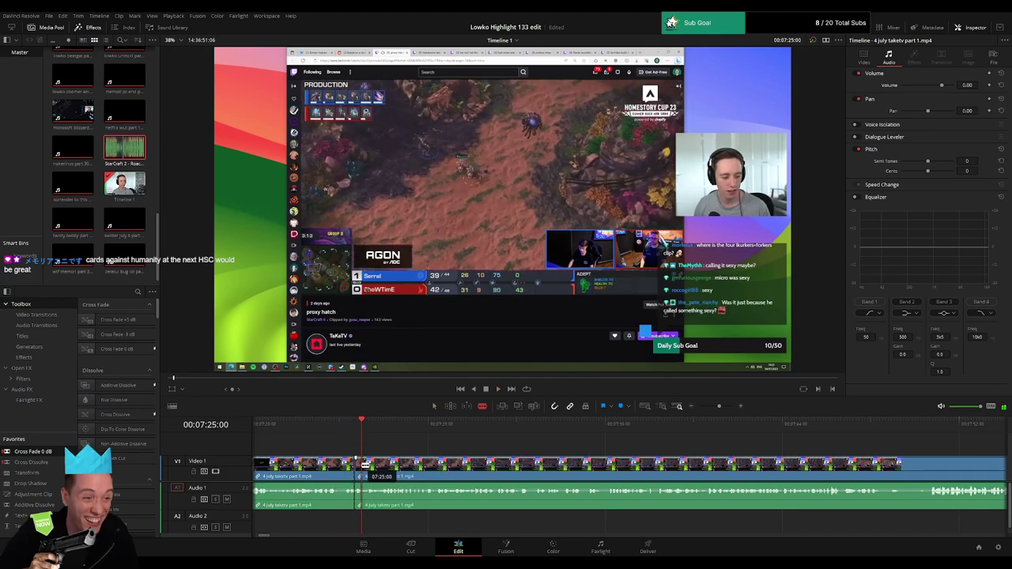
# - Silence the Audio 1 section isolated between 00:07:24:42 and 00:07:25:00
pyautogui.scroll(2, 359, 491)
pyautogui.click(584, 487)
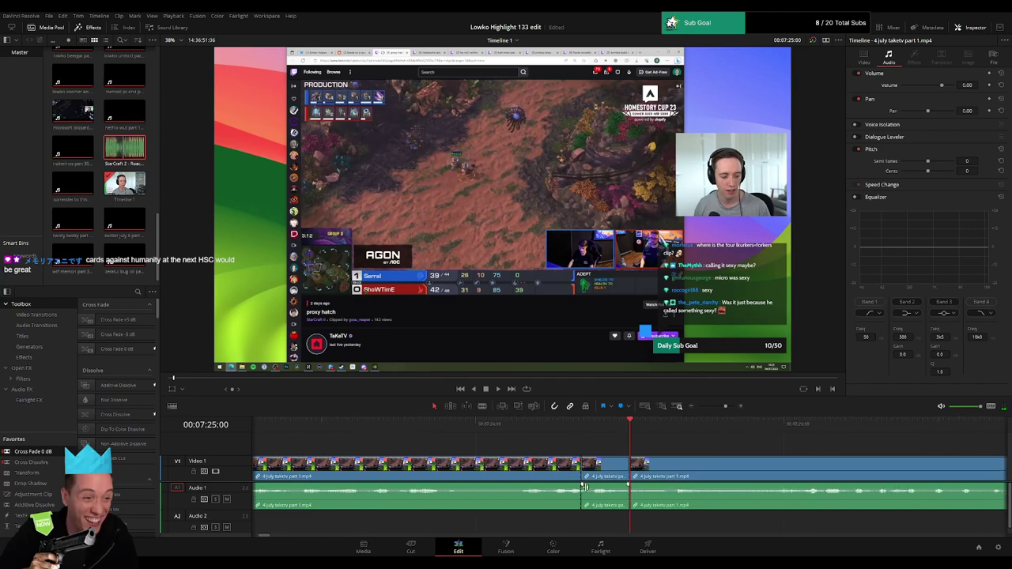
pyautogui.moveTo(600, 488); pyautogui.dragTo(601, 512)
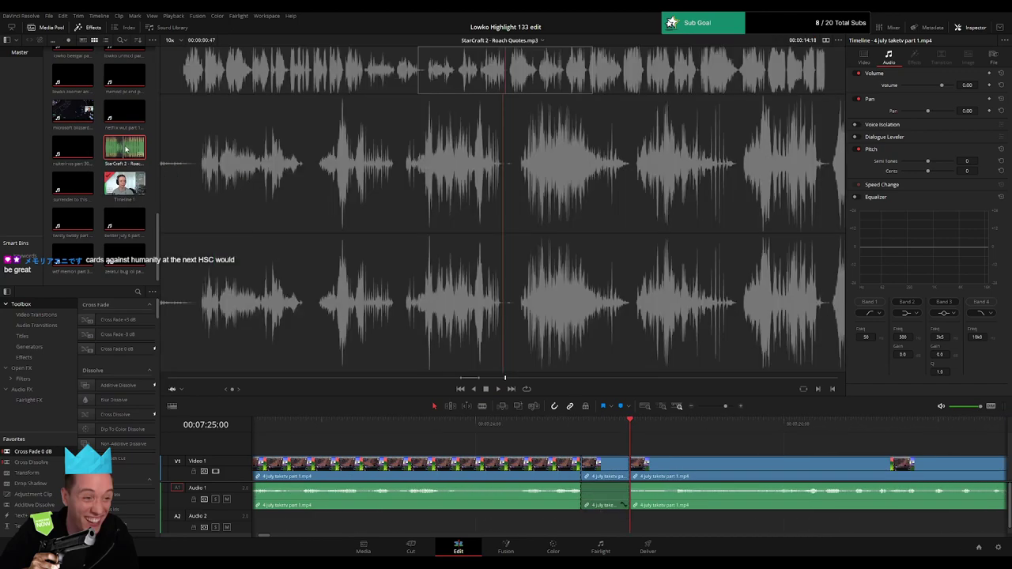
# - Place a StarCraft 2 - Roach Quotes sound on Audio 2 beneath the silenced section, trim it to end at 00:07:25:00, and play it back
pyautogui.moveTo(125, 148); pyautogui.dragTo(583, 523)
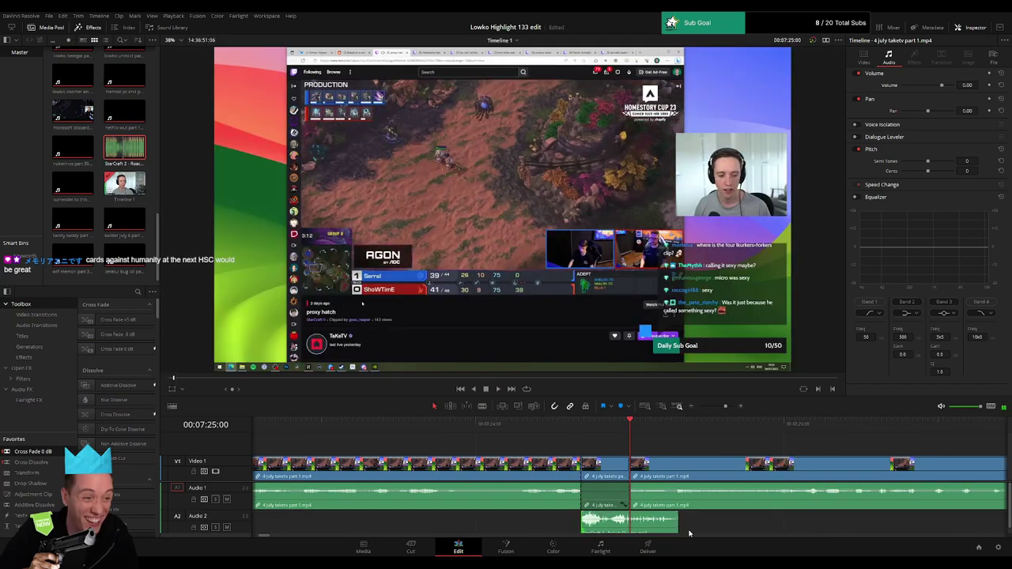
pyautogui.moveTo(677, 524); pyautogui.dragTo(630, 521)
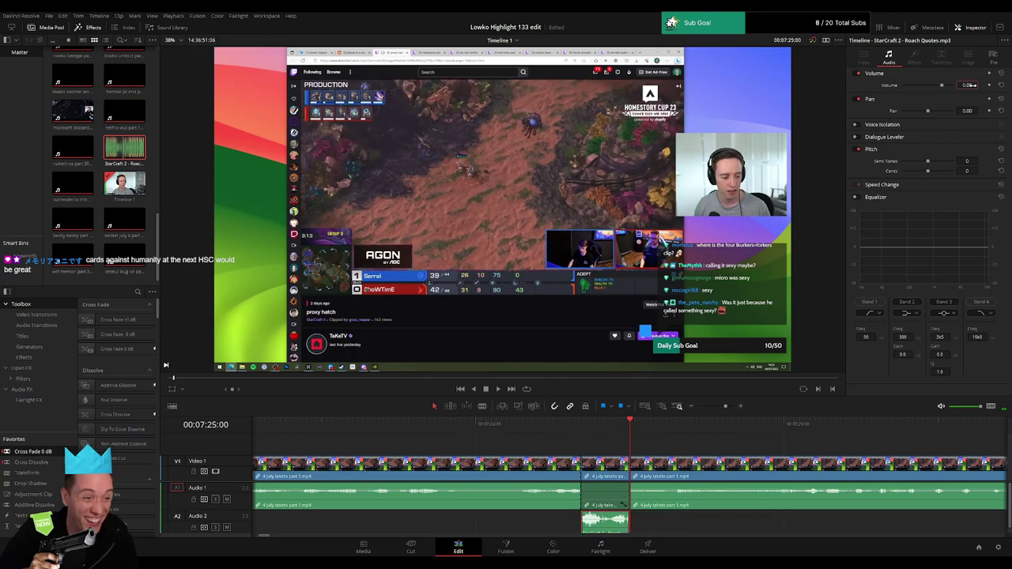
pyautogui.click(549, 429)
pyautogui.press('space')
# - Split the clip at 00:07:27:55 and 00:07:28:19 and set the isolated section's audio volume to -98.60
pyautogui.moveTo(726, 406); pyautogui.dragTo(719, 407)
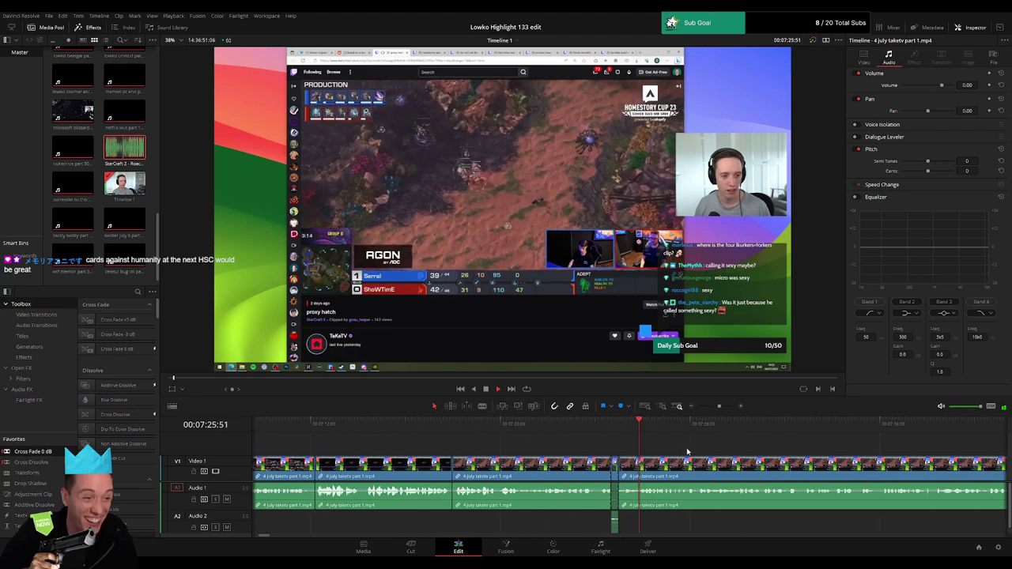
pyautogui.moveTo(761, 453); pyautogui.dragTo(484, 454)
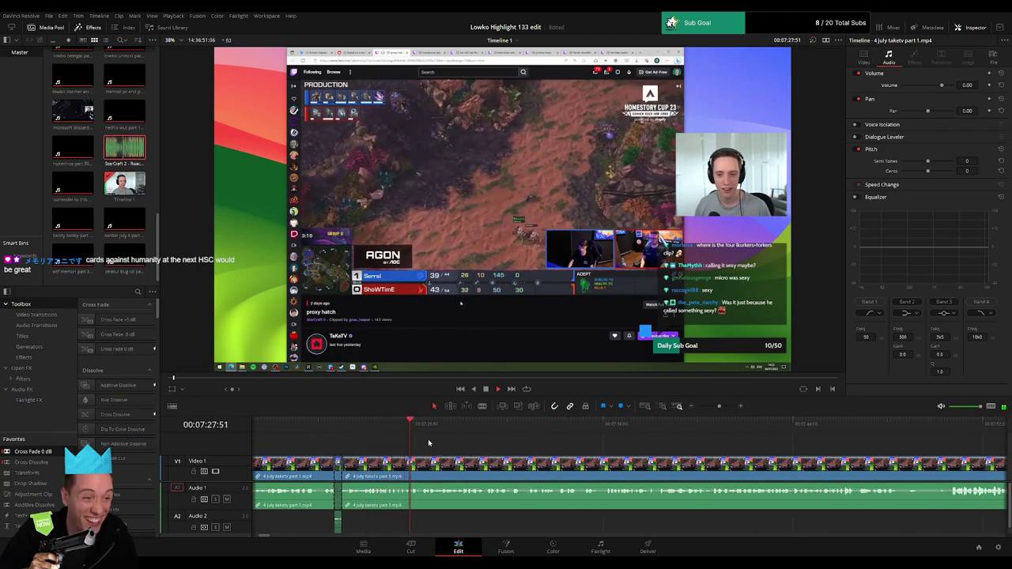
pyautogui.click(412, 468)
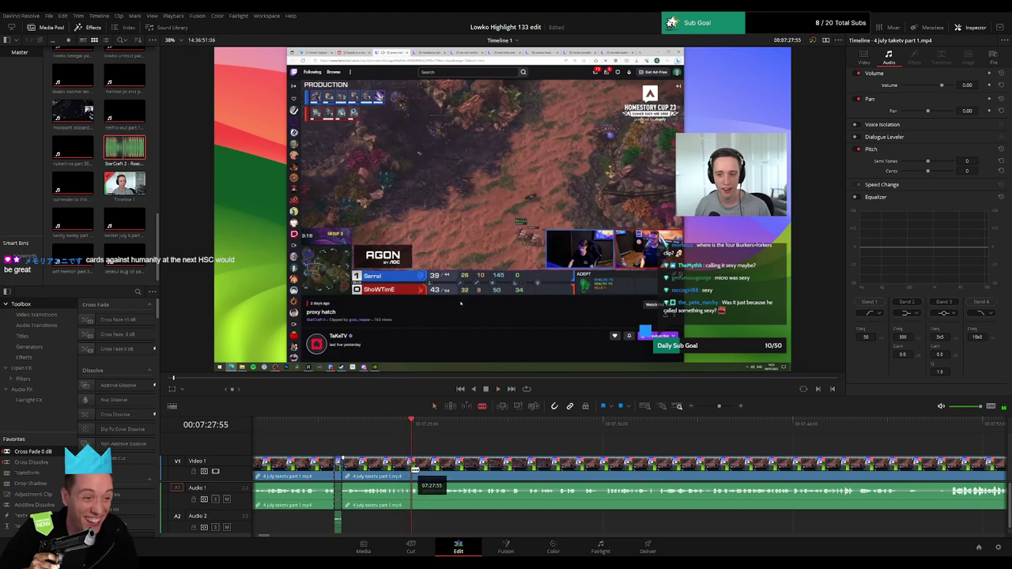
pyautogui.click(424, 476)
pyautogui.press('a')
pyautogui.click(417, 493)
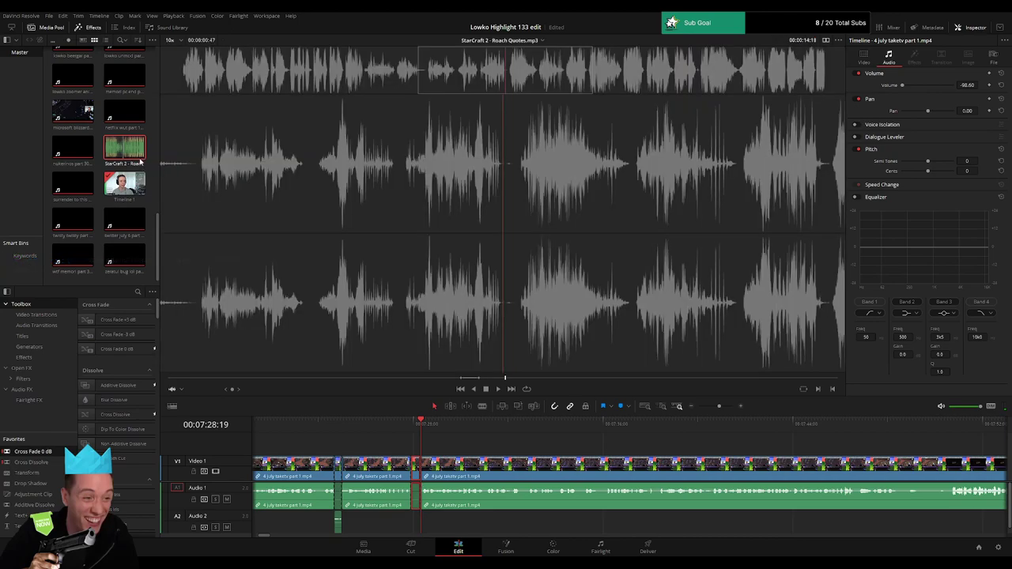
# - Place a StarCraft 2 - Roach Quotes sound on Audio 2 beneath the section from 00:07:27:55, fit it to that section, and play on to about 00:07:31
pyautogui.moveTo(139, 159); pyautogui.dragTo(408, 528)
pyautogui.click(410, 522)
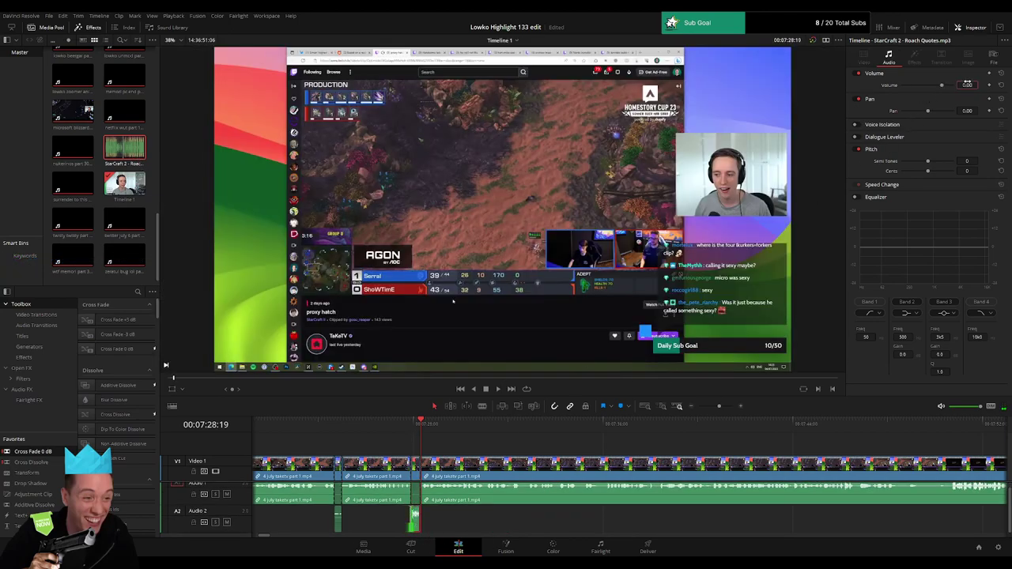
pyautogui.click(479, 452)
pyautogui.hscroll(2, 515, 456)
pyautogui.doubleClick(433, 476)
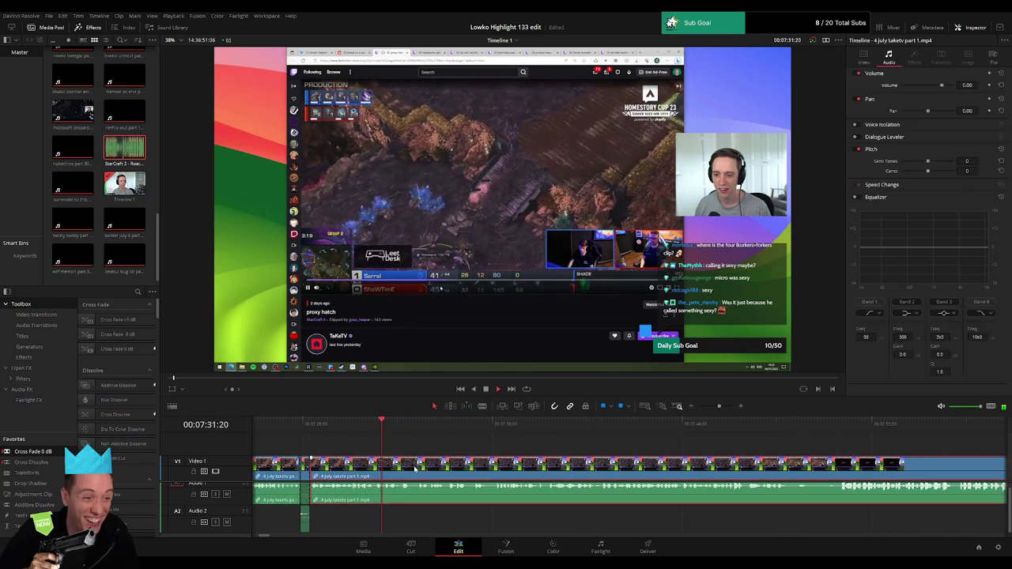
pyautogui.click(430, 450)
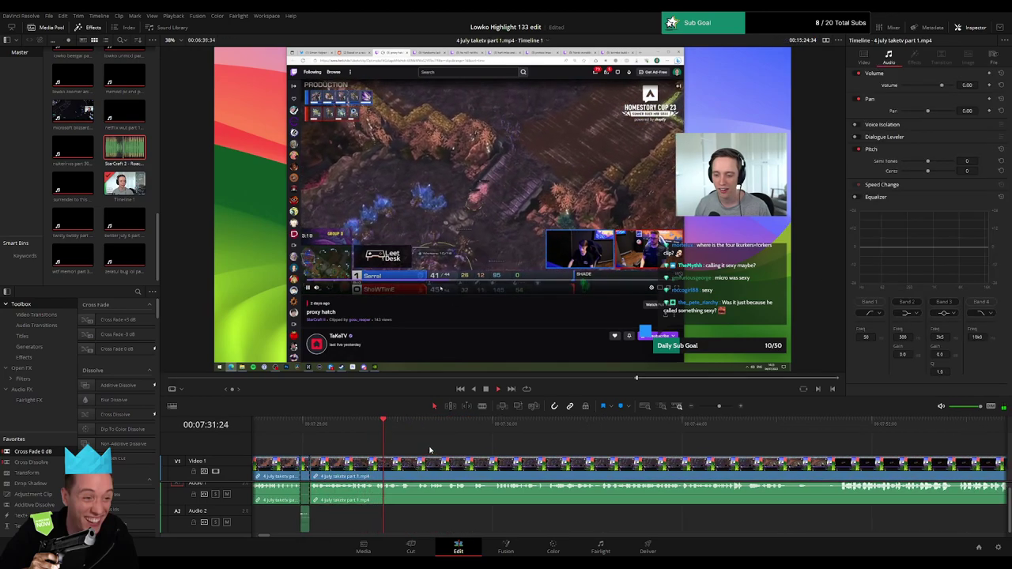
# - Play on from about 00:07:31 and ripple delete the quiet section of roughly two seconds that ends near 00:07:50:40
pyautogui.click(313, 427)
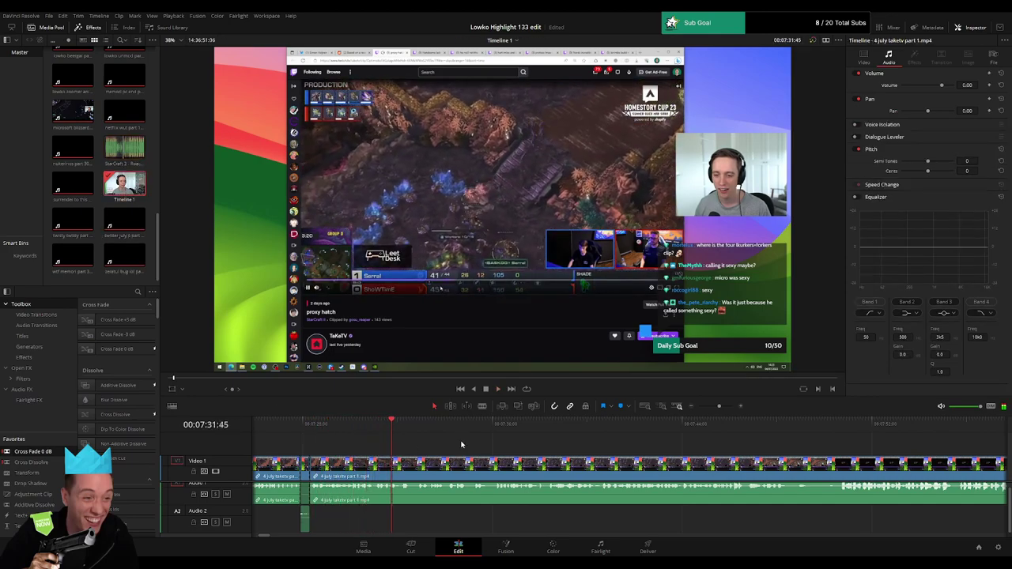
pyautogui.moveTo(437, 464); pyautogui.dragTo(432, 468)
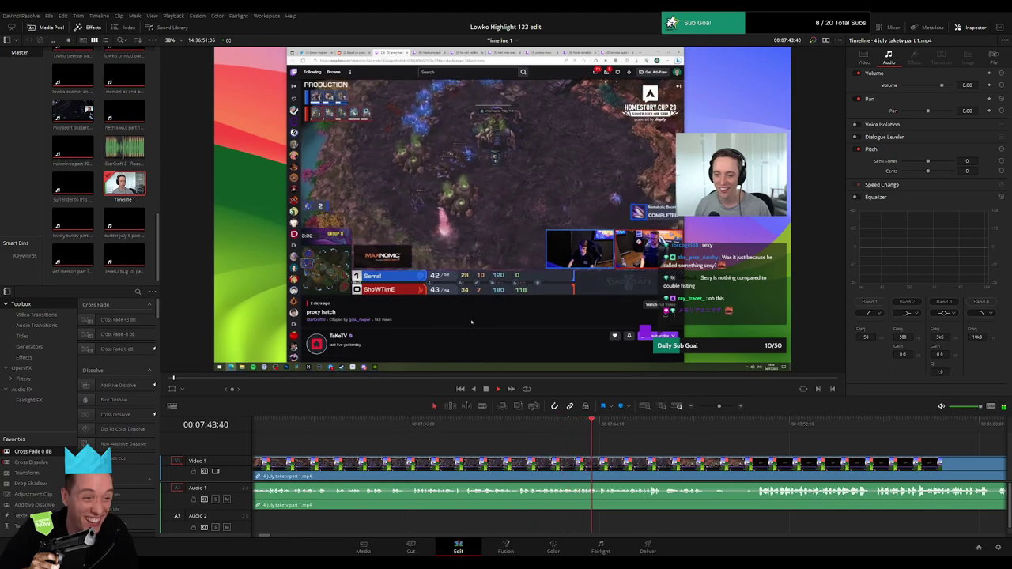
pyautogui.hscroll(3, 674, 450)
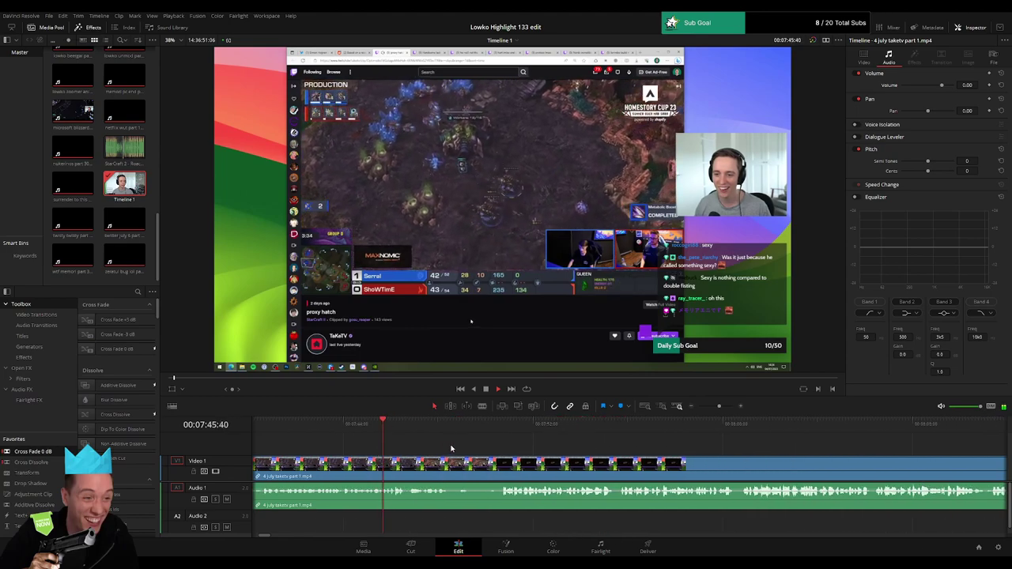
pyautogui.hscroll(2, 442, 443)
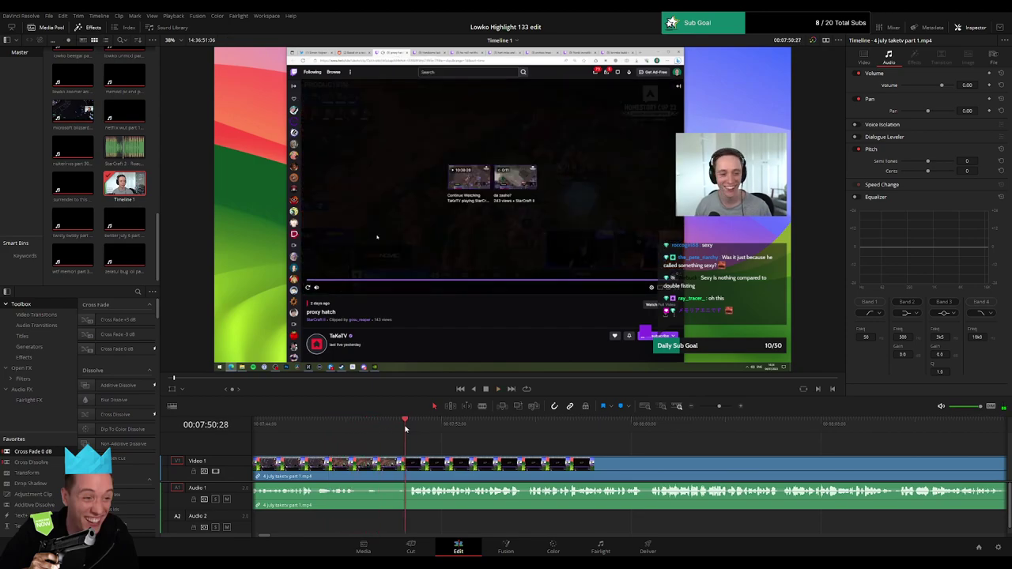
pyautogui.press('b')
pyautogui.click(361, 465)
pyautogui.click(410, 463)
pyautogui.press('a')
pyautogui.click(393, 469)
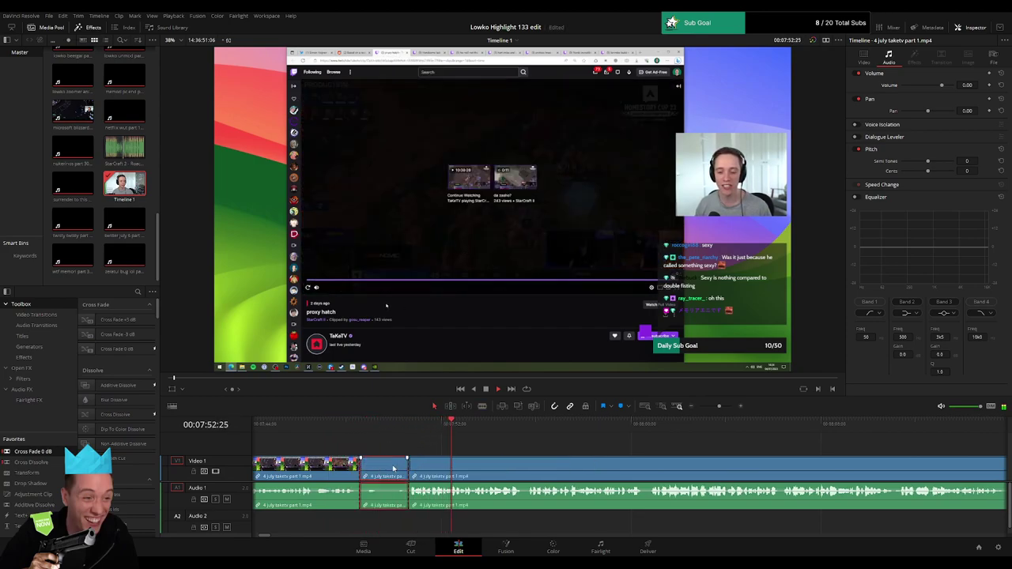
pyautogui.press('Delete')
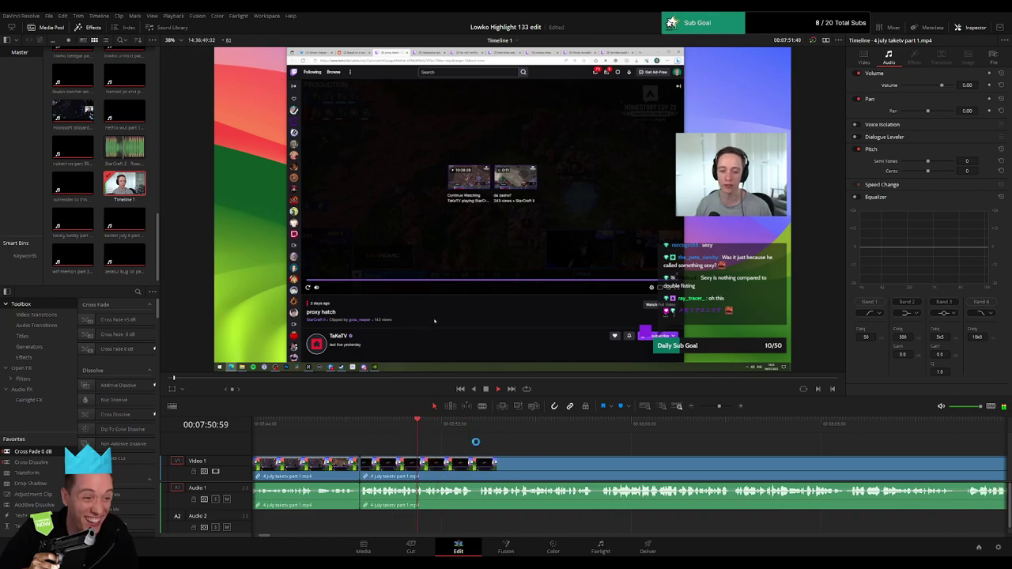
# - Play on to find the next word to mask and split the clip at 00:07:57:18
pyautogui.hscroll(4, 454, 448)
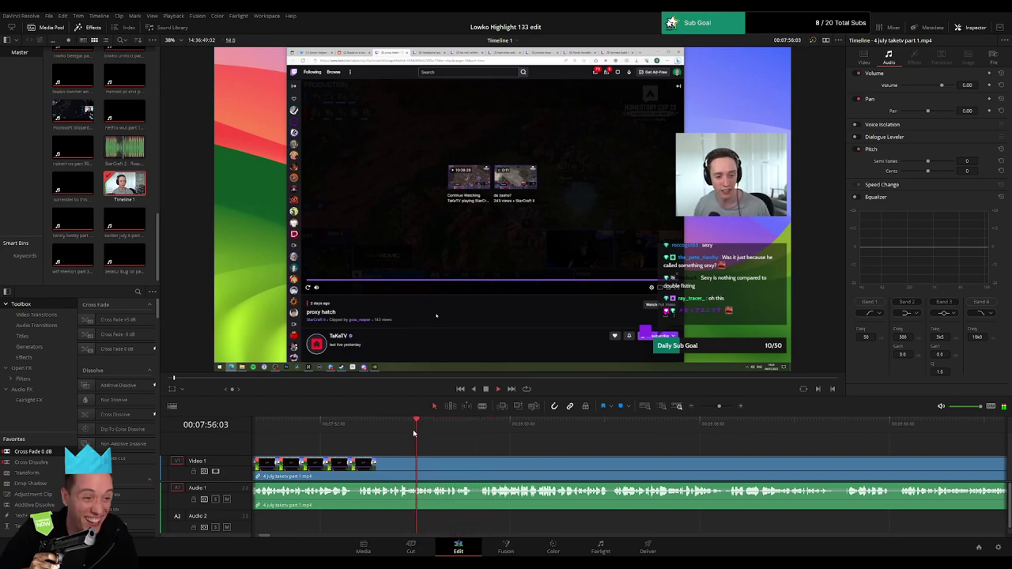
pyautogui.press('space')
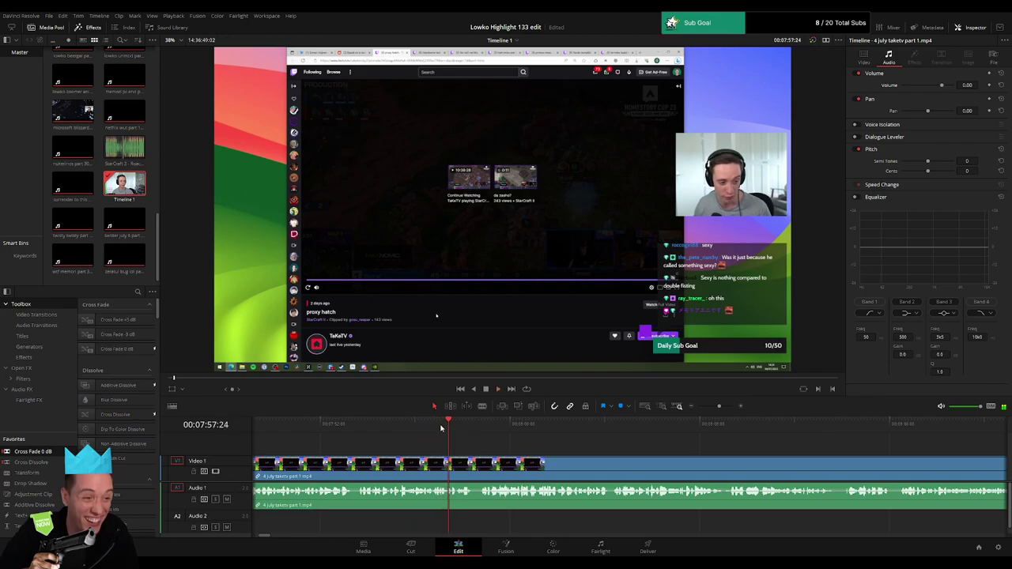
pyautogui.click(436, 427)
pyautogui.press('space')
pyautogui.press('space')
pyautogui.press('b')
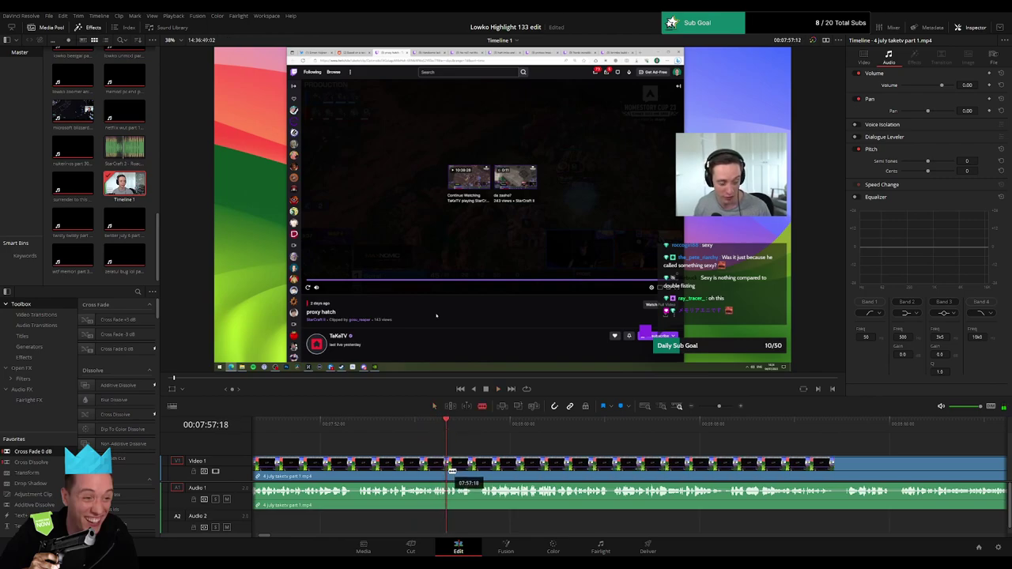
pyautogui.click(448, 466)
pyautogui.press('space')
pyautogui.press('space')
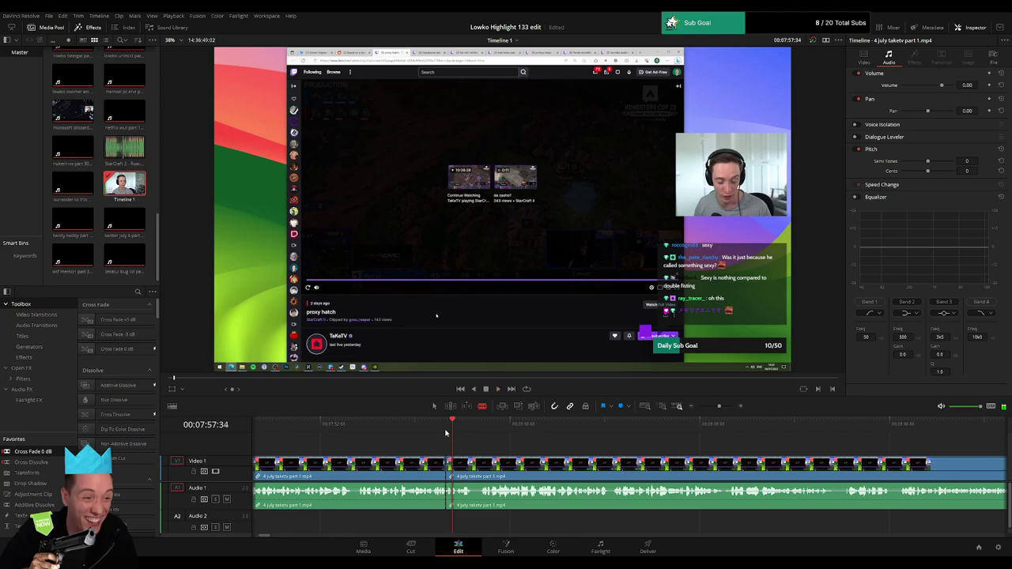
# - Split the clip again at 00:07:57:32 to isolate the word that starts at 00:07:57:18
pyautogui.moveTo(719, 406); pyautogui.dragTo(723, 407)
pyautogui.click(596, 426)
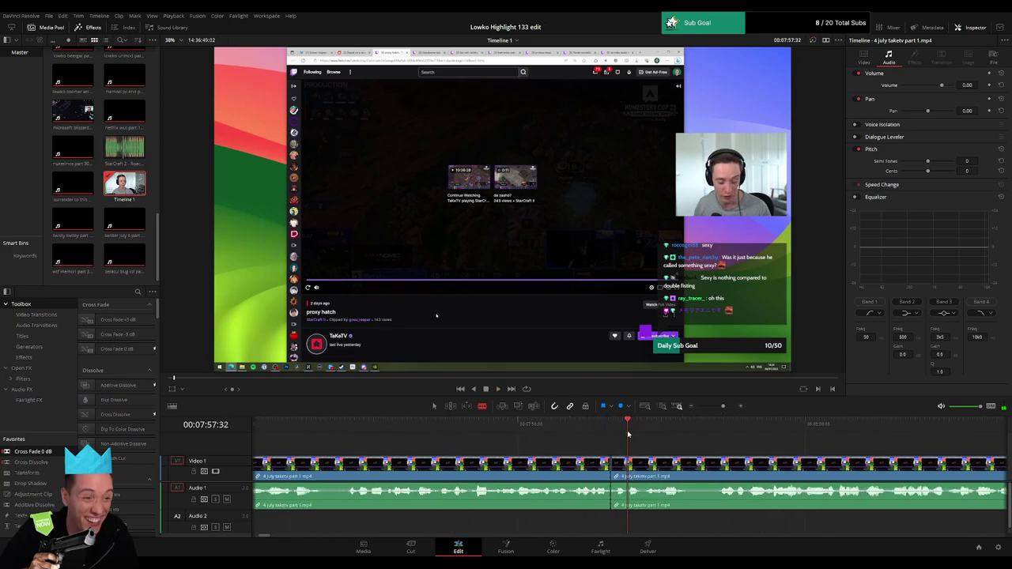
pyautogui.hotkey('ctrl', 'b')
pyautogui.press('Left')
pyautogui.press('Left')
pyautogui.press('Left')
pyautogui.press('Left')
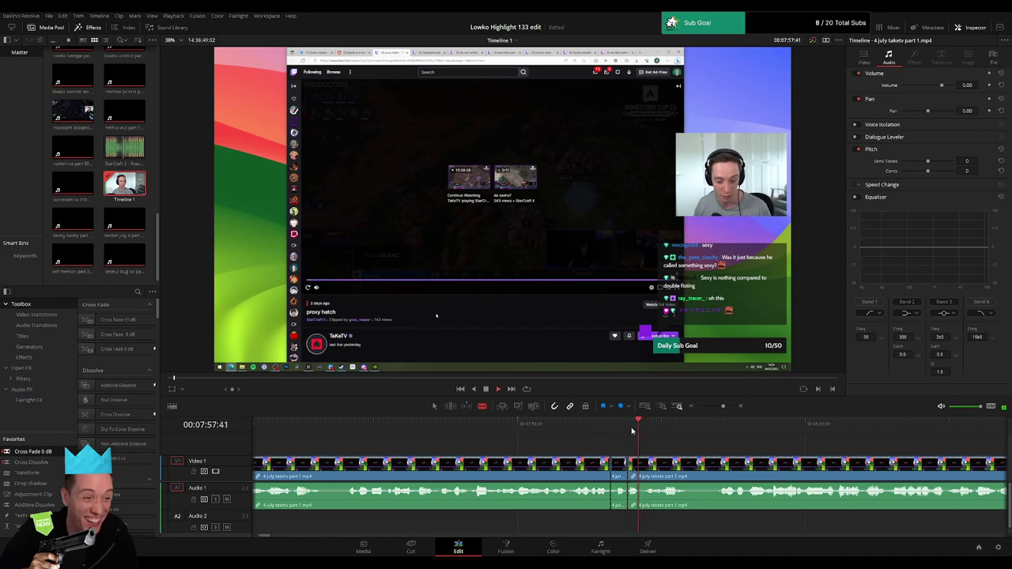
# - Silence the isolated Audio 1 section, cover it with a StarCraft 2 - Roach Quotes sound on Audio 2 at volume -23.00, and play it back
pyautogui.moveTo(619, 493); pyautogui.dragTo(620, 515)
pyautogui.moveTo(127, 150); pyautogui.dragTo(622, 532)
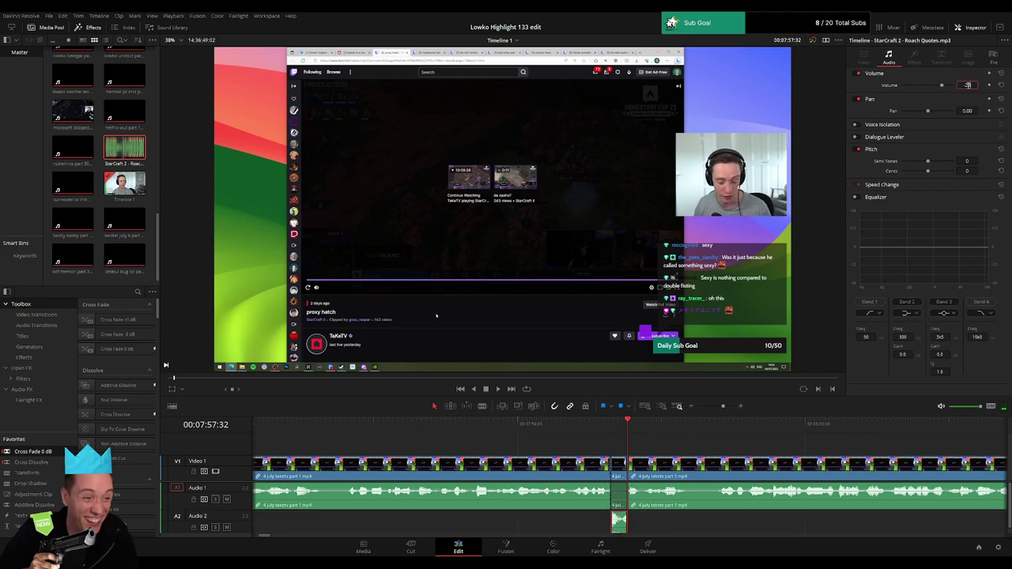
pyautogui.click(151, 262)
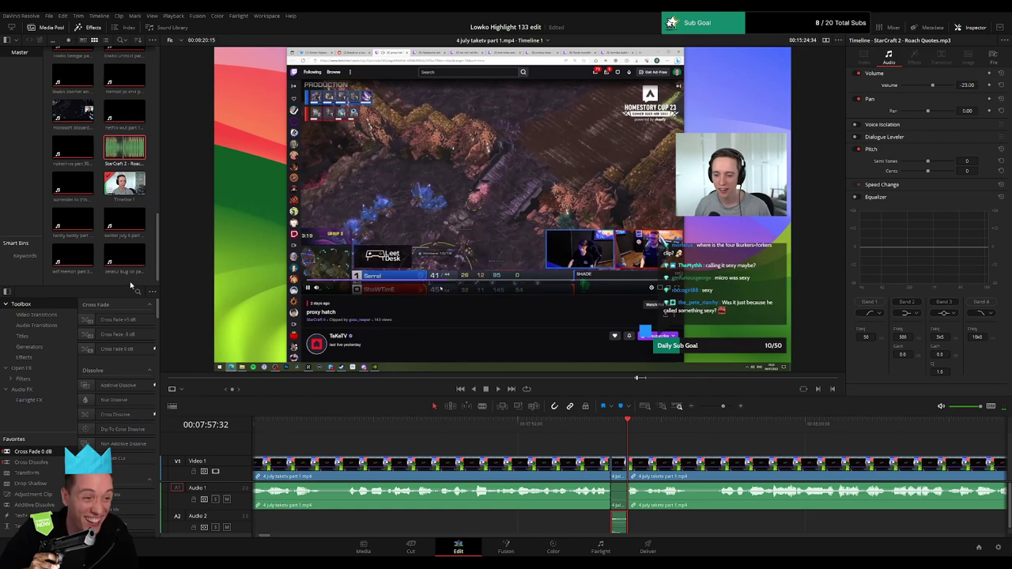
pyautogui.click(126, 191)
pyautogui.click(607, 448)
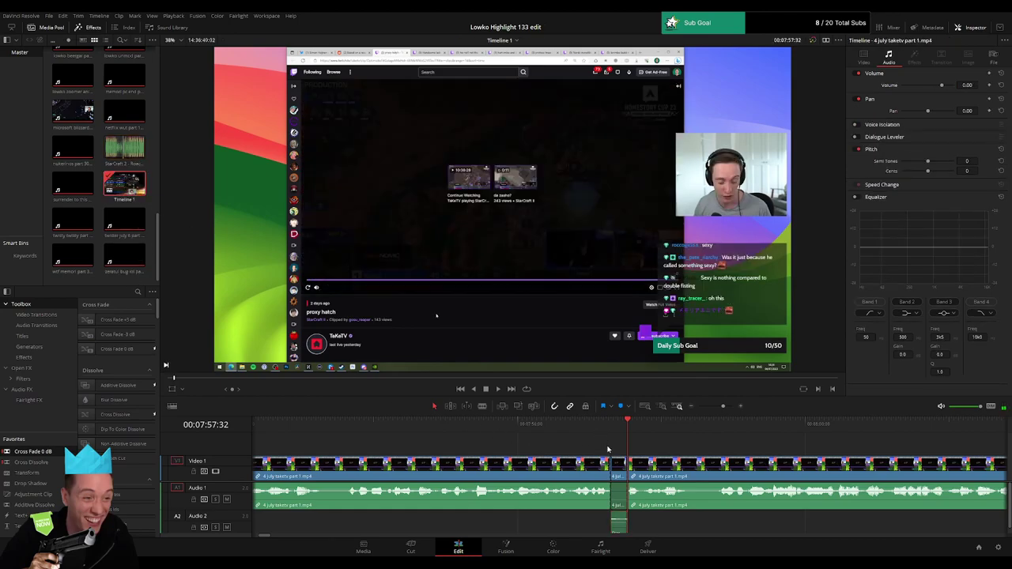
pyautogui.click(586, 429)
pyautogui.press('space')
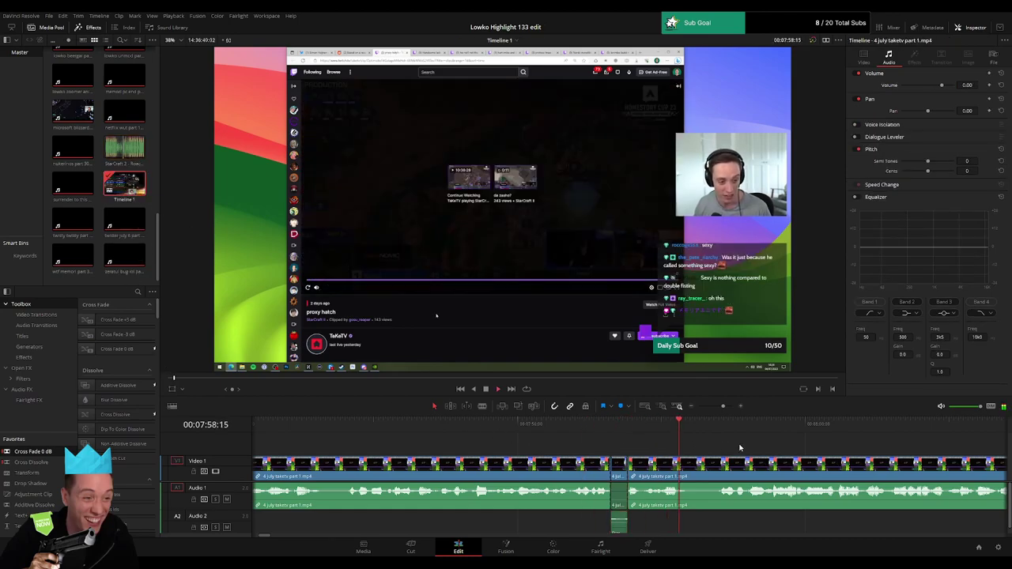
# - Replay the footage around 00:07:59 to locate the next word to mask and split the clip at 00:07:59:24
pyautogui.click(714, 407)
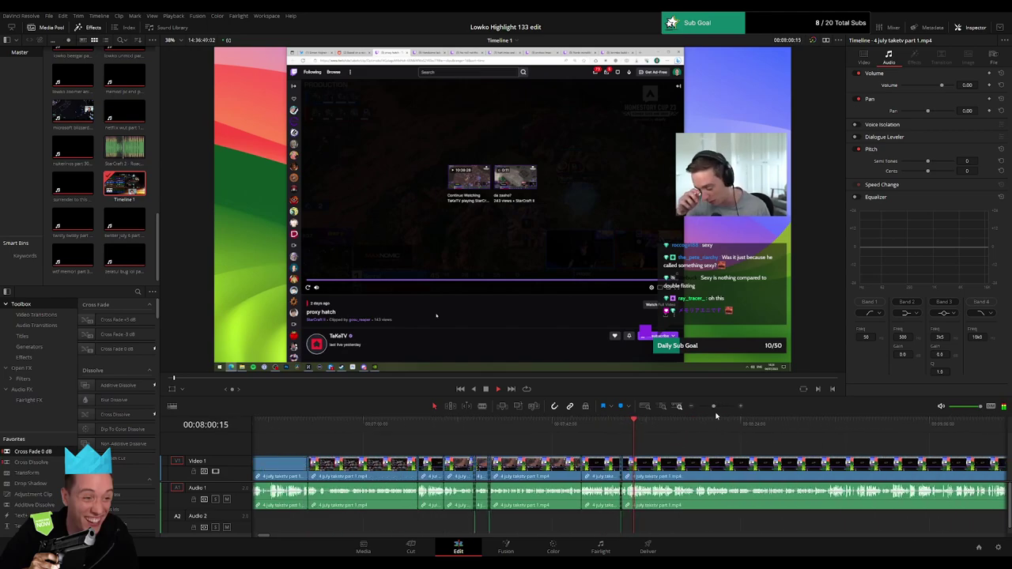
pyautogui.press('space')
pyautogui.moveTo(715, 406); pyautogui.dragTo(723, 408)
pyautogui.click(590, 430)
pyautogui.press('space')
pyautogui.click(525, 429)
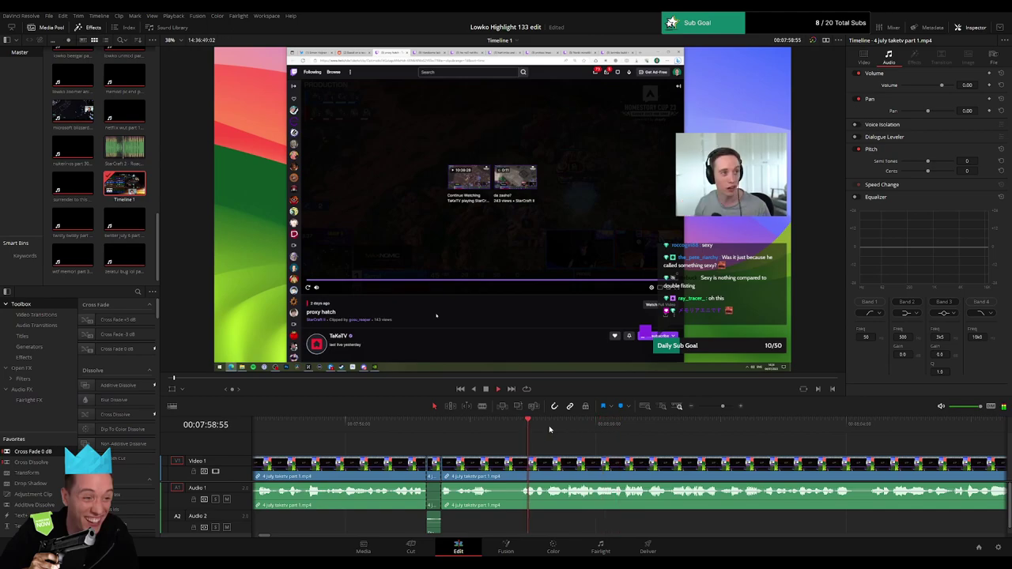
pyautogui.click(541, 427)
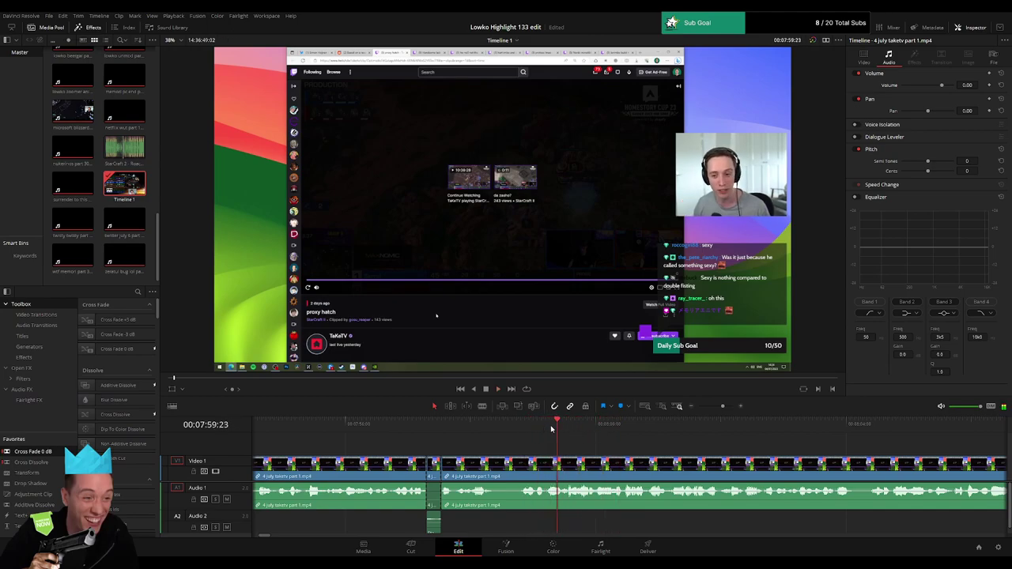
pyautogui.press('space')
pyautogui.press('b')
pyautogui.click(558, 461)
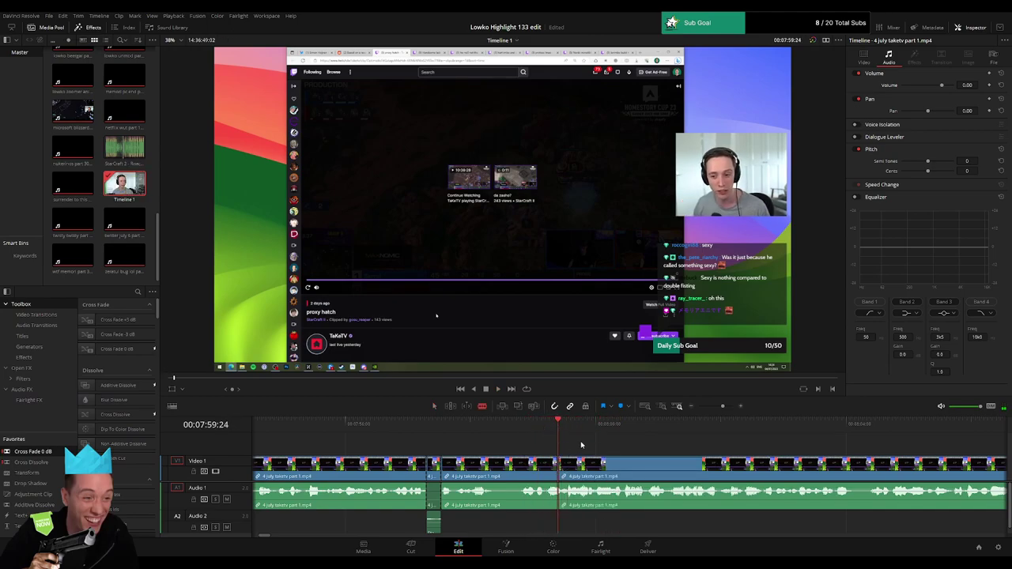
# - Split the clip at 00:07:59:43 and silence the Audio 1 section between 00:07:59:24 and this cut
pyautogui.press('space')
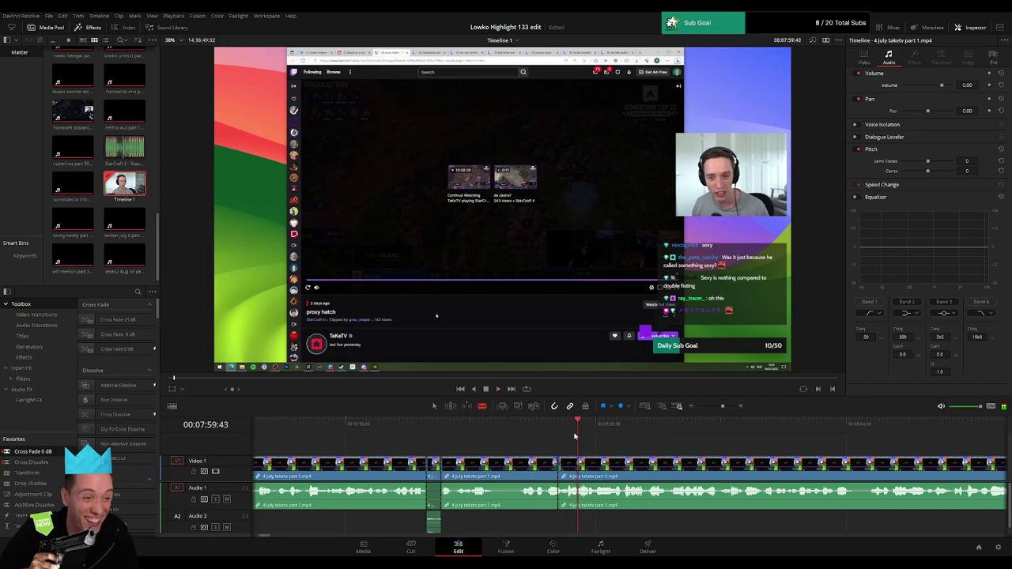
pyautogui.click(581, 475)
pyautogui.moveTo(574, 489); pyautogui.dragTo(574, 506)
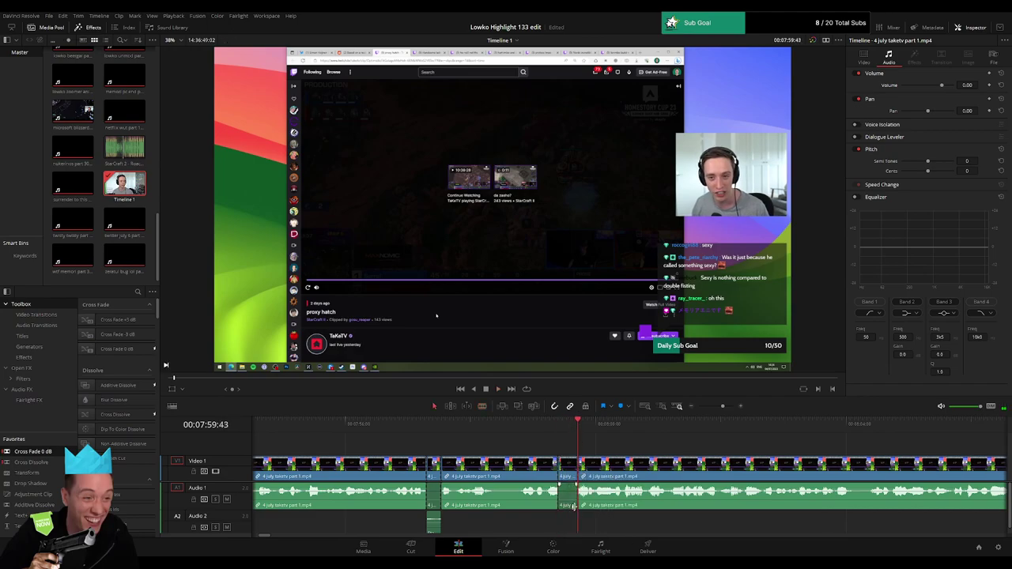
# - Fit a StarCraft 2 - Roach Quotes sound on Audio 2 beneath the section ending at 00:07:59:43, lower its volume, and play on to about 00:08:04
pyautogui.moveTo(142, 166); pyautogui.dragTo(578, 526)
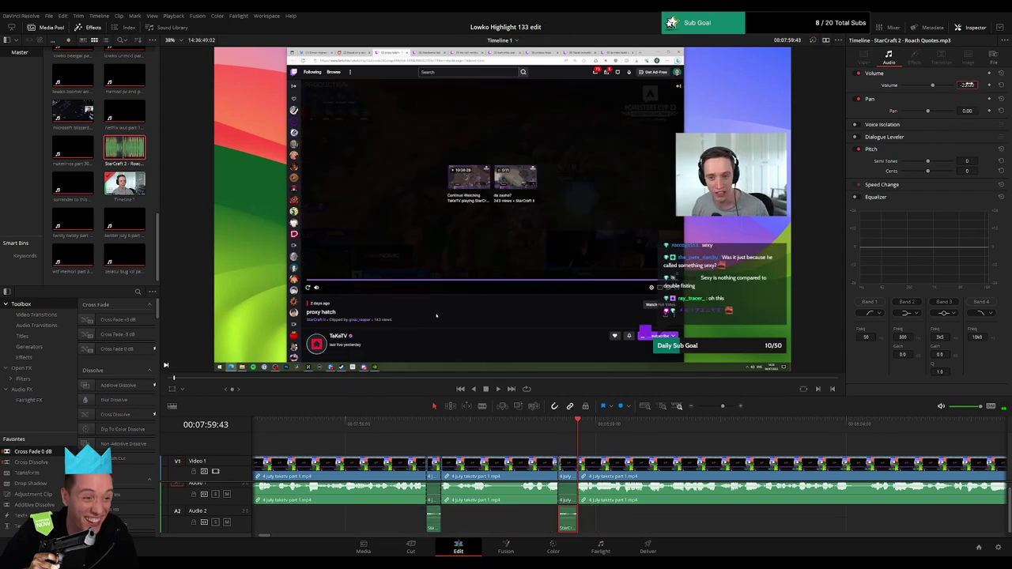
pyautogui.press('space')
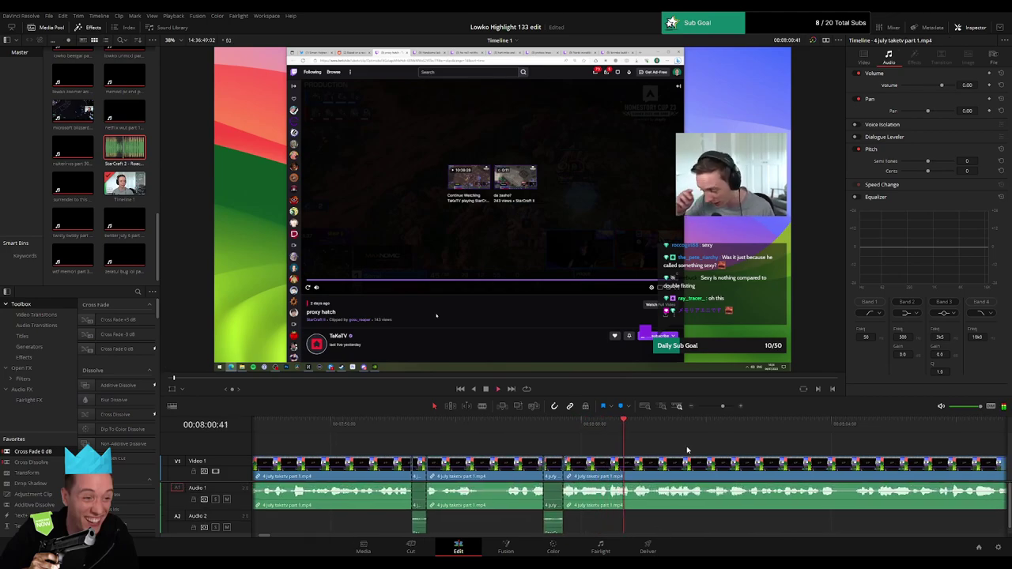
pyautogui.moveTo(736, 455); pyautogui.dragTo(562, 453)
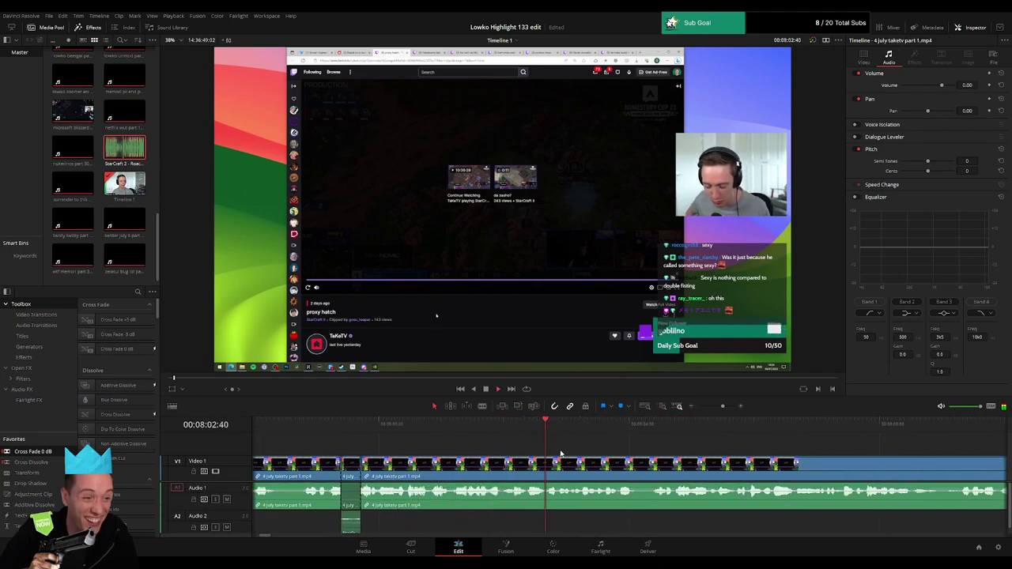
pyautogui.moveTo(721, 449); pyautogui.dragTo(556, 447)
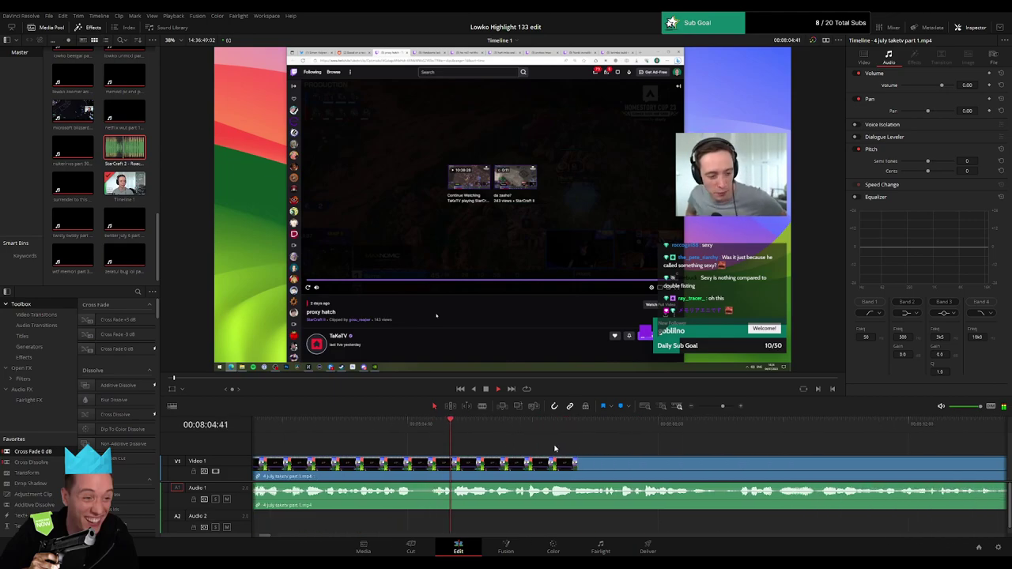
# - Play on and ripple delete the section between about 00:08:13:46 and 00:08:14:41
pyautogui.moveTo(723, 407); pyautogui.dragTo(718, 407)
pyautogui.hscroll(3, 517, 452)
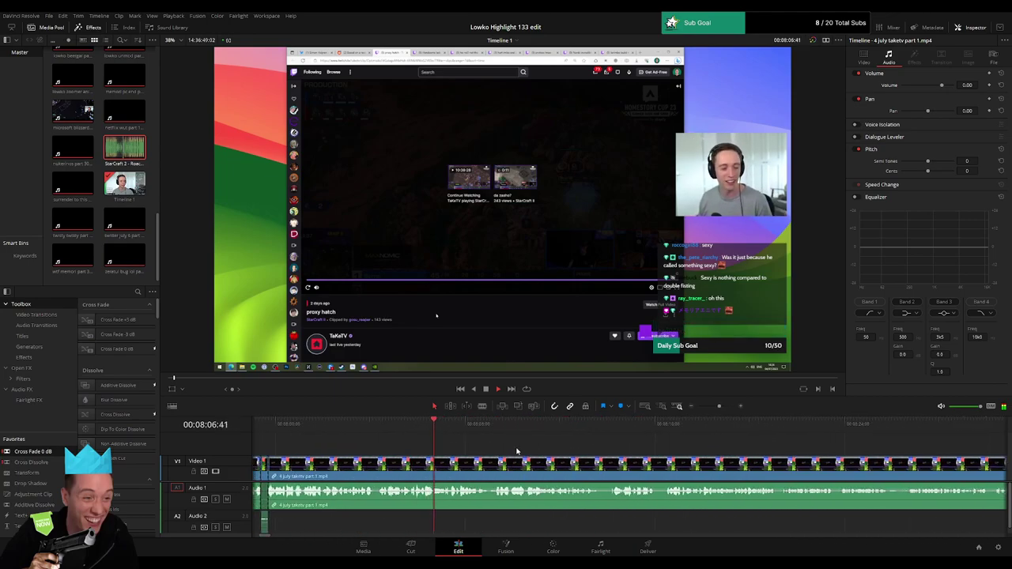
pyautogui.hscroll(3, 568, 461)
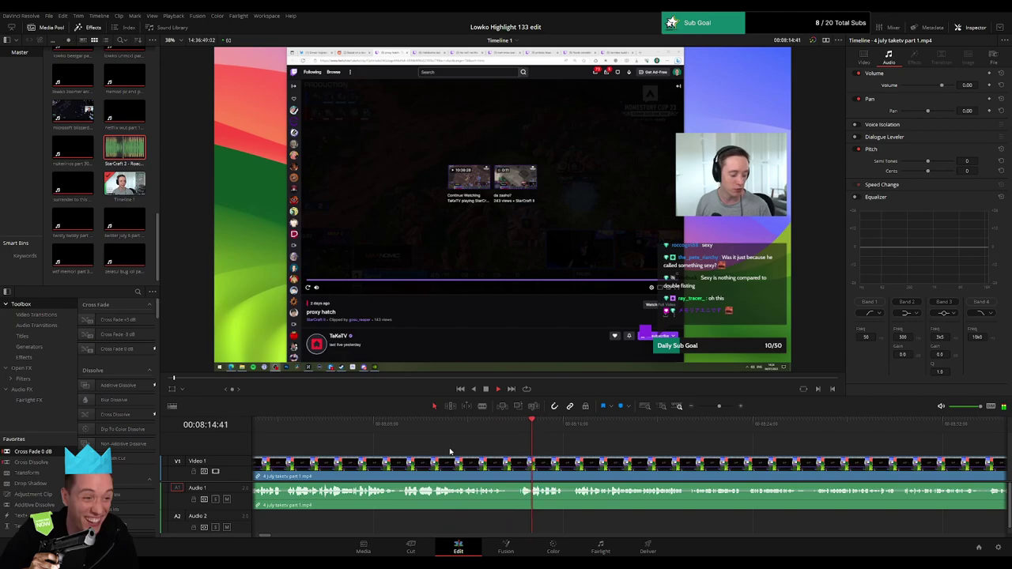
pyautogui.press('b')
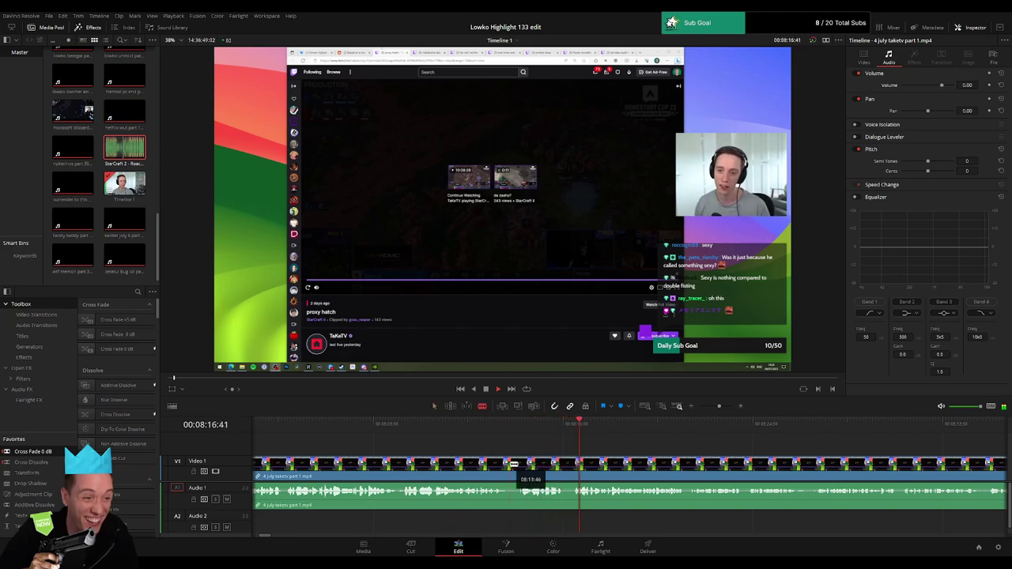
pyautogui.click(511, 469)
pyautogui.click(531, 468)
pyautogui.press('a')
pyautogui.click(524, 469)
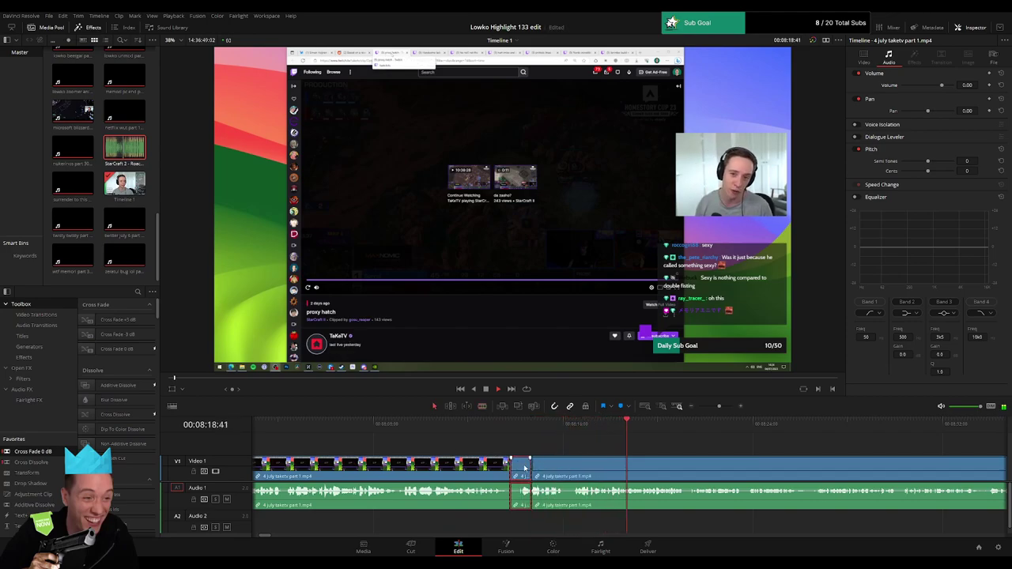
pyautogui.press('Delete')
# - Review the footage from about 00:08:18 to 00:08:59 for sections to cut
pyautogui.moveTo(683, 456); pyautogui.dragTo(492, 448)
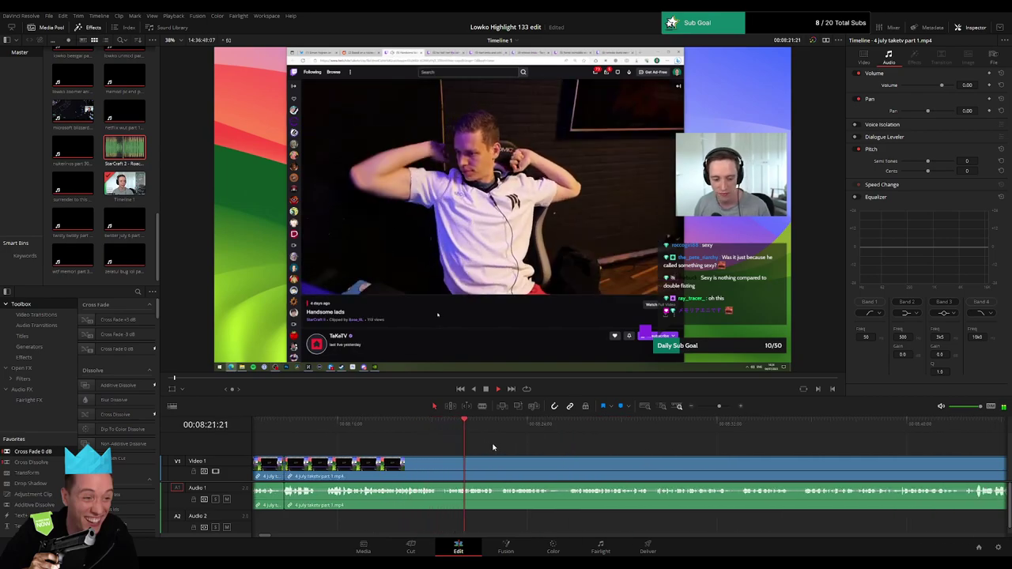
pyautogui.moveTo(571, 449); pyautogui.dragTo(480, 449)
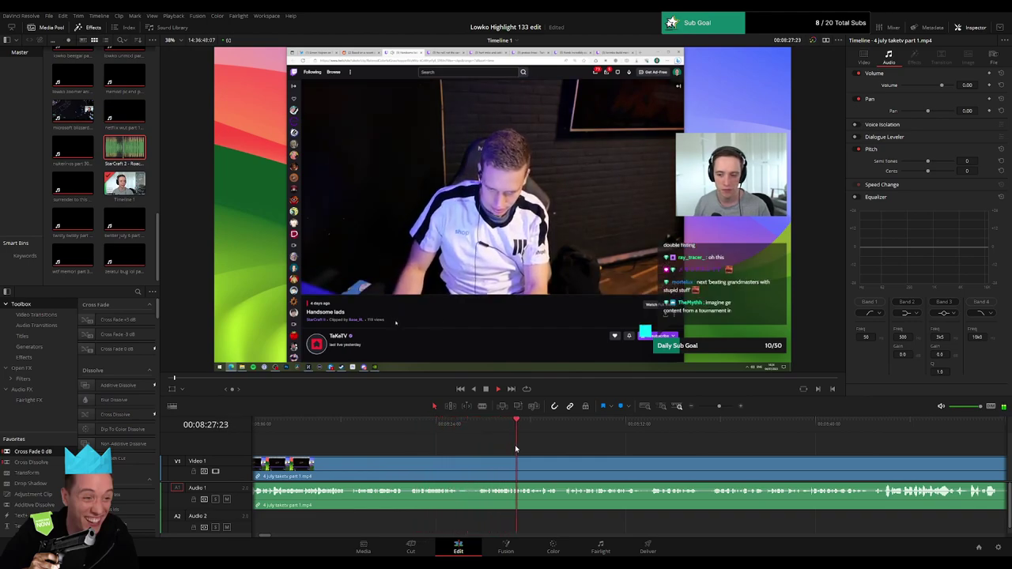
pyautogui.hscroll(2, 516, 450)
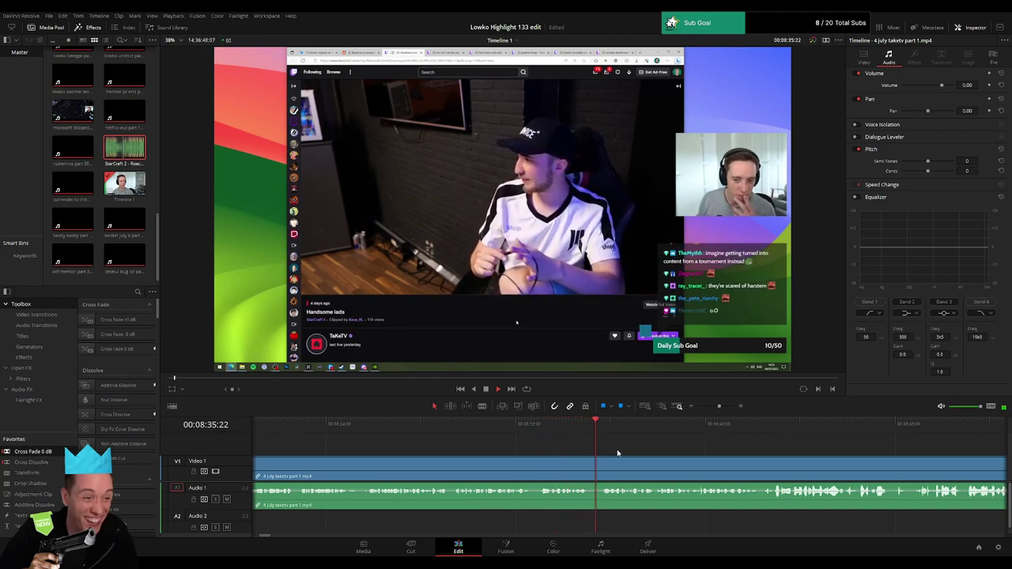
pyautogui.moveTo(664, 449); pyautogui.dragTo(533, 445)
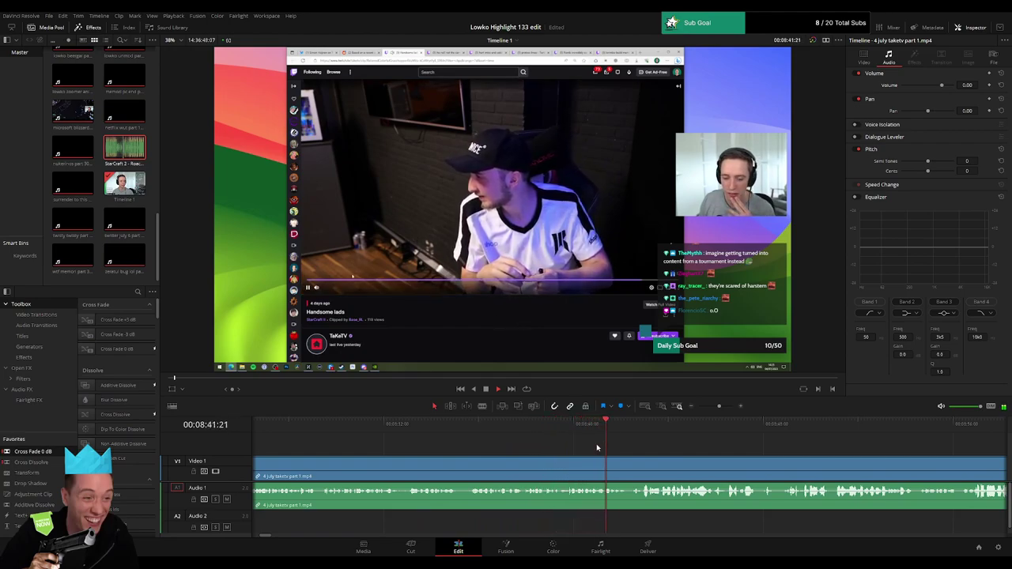
pyautogui.hscroll(3, 597, 444)
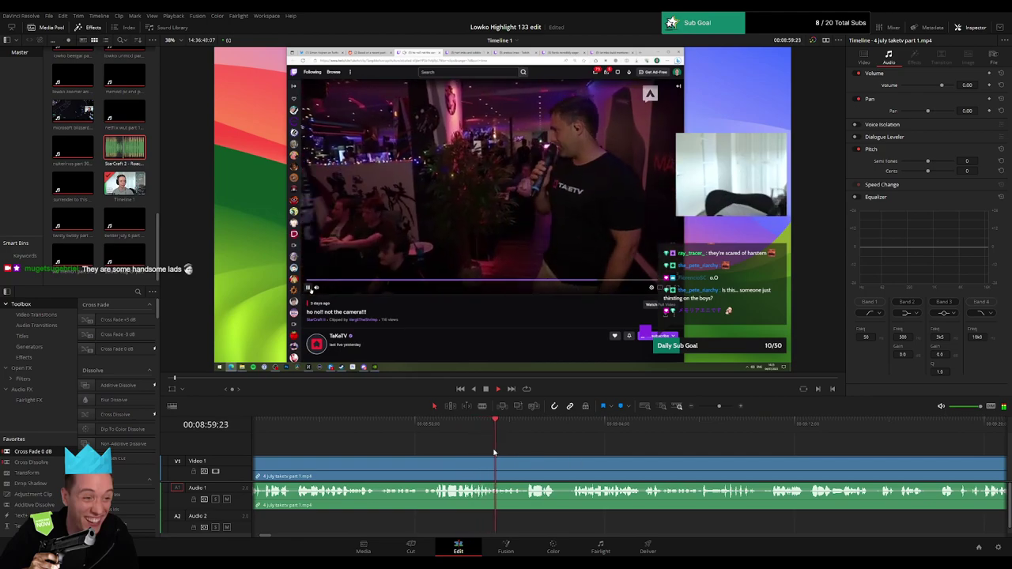
# - Replay the footage from 00:08:56:00 and review it up to about 00:09:21
pyautogui.click(414, 431)
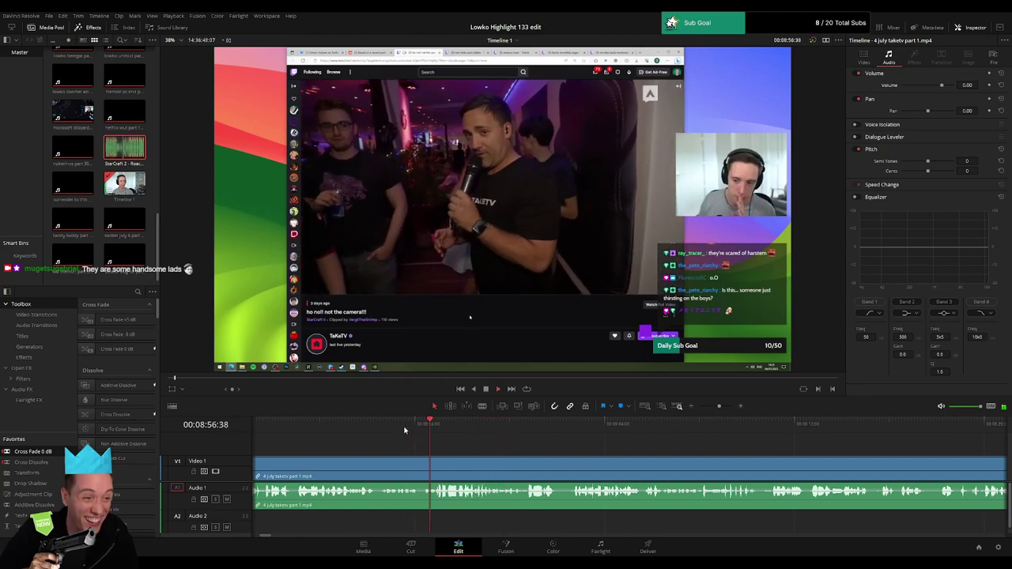
pyautogui.moveTo(405, 431)
pyautogui.mouseDown()
pyautogui.moveTo(389, 431)
pyautogui.moveTo(407, 431)
pyautogui.moveTo(389, 424)
pyautogui.moveTo(398, 425)
pyautogui.mouseUp()
pyautogui.click(405, 431)
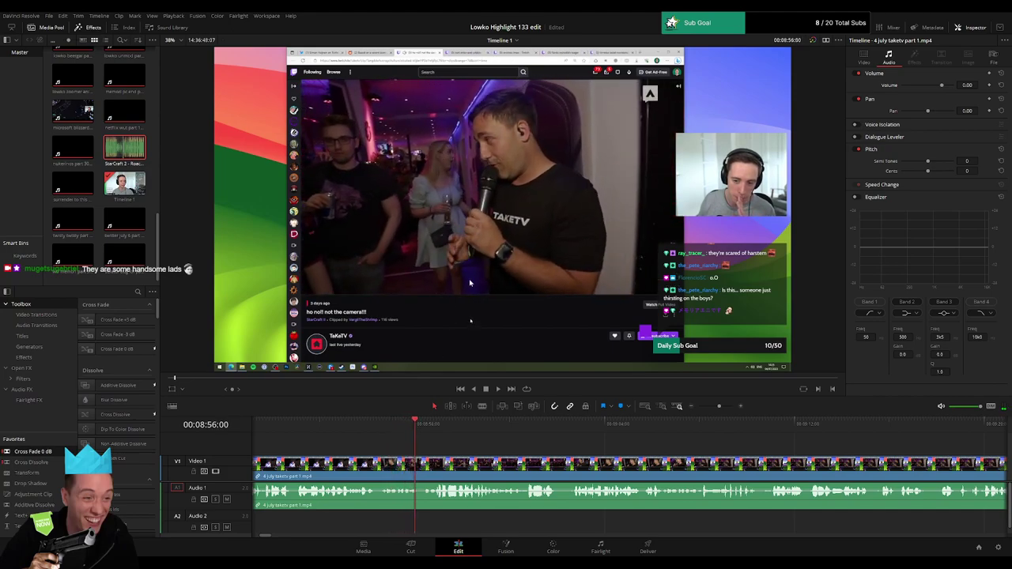
pyautogui.press('space')
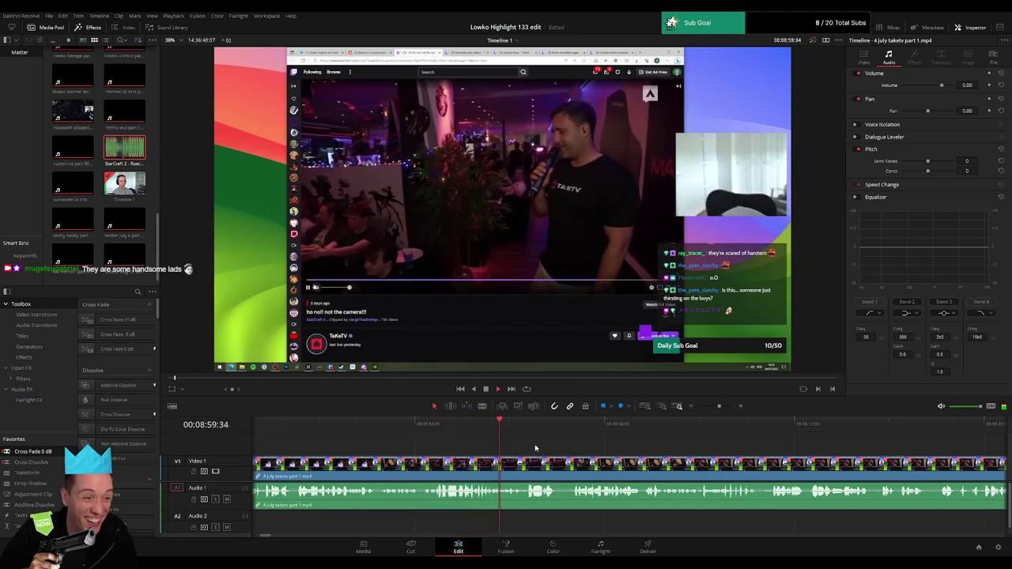
pyautogui.moveTo(637, 448); pyautogui.dragTo(481, 437)
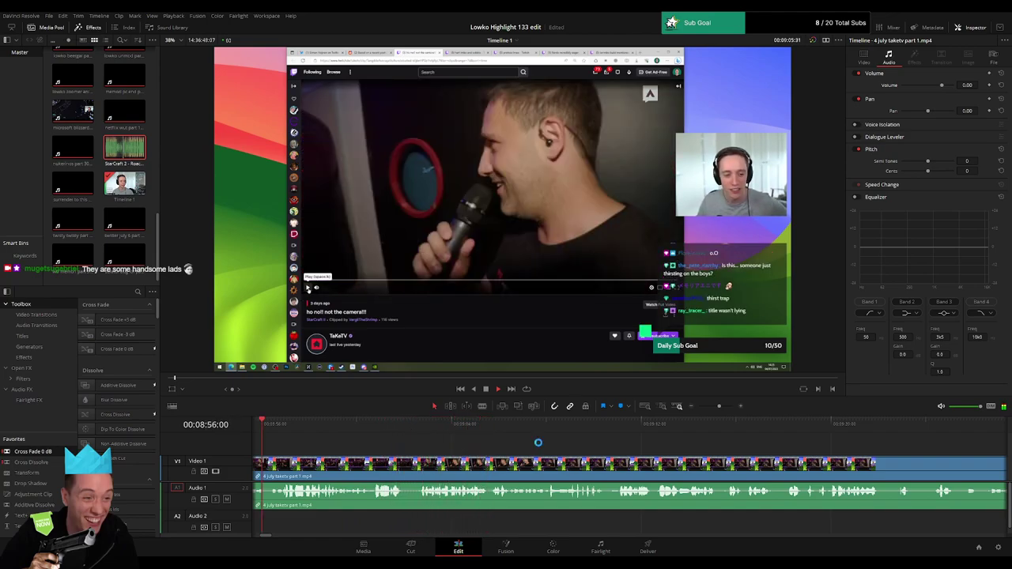
pyautogui.moveTo(537, 443); pyautogui.dragTo(480, 450)
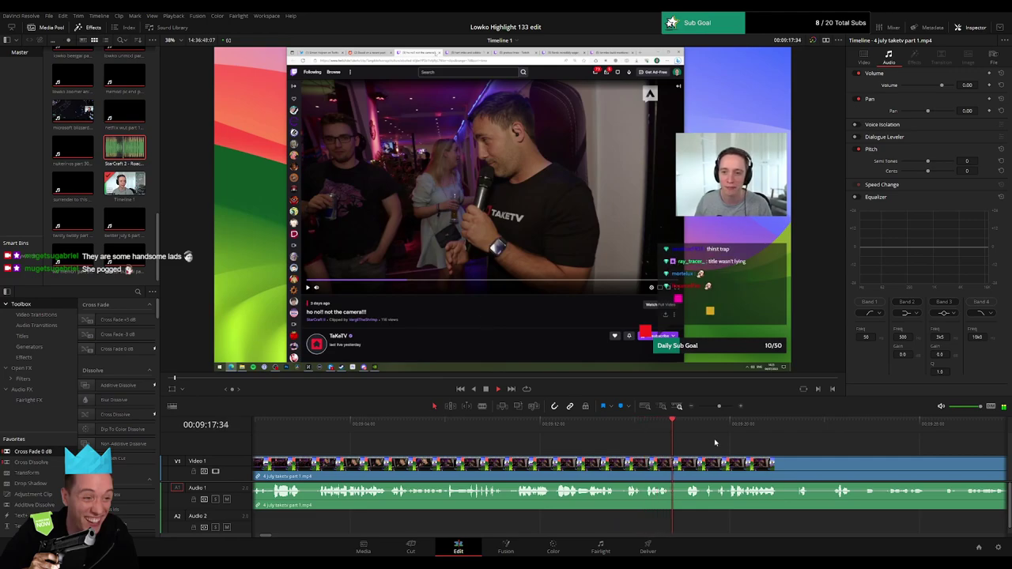
pyautogui.moveTo(718, 441); pyautogui.dragTo(504, 436)
pyautogui.hscroll(2, 580, 457)
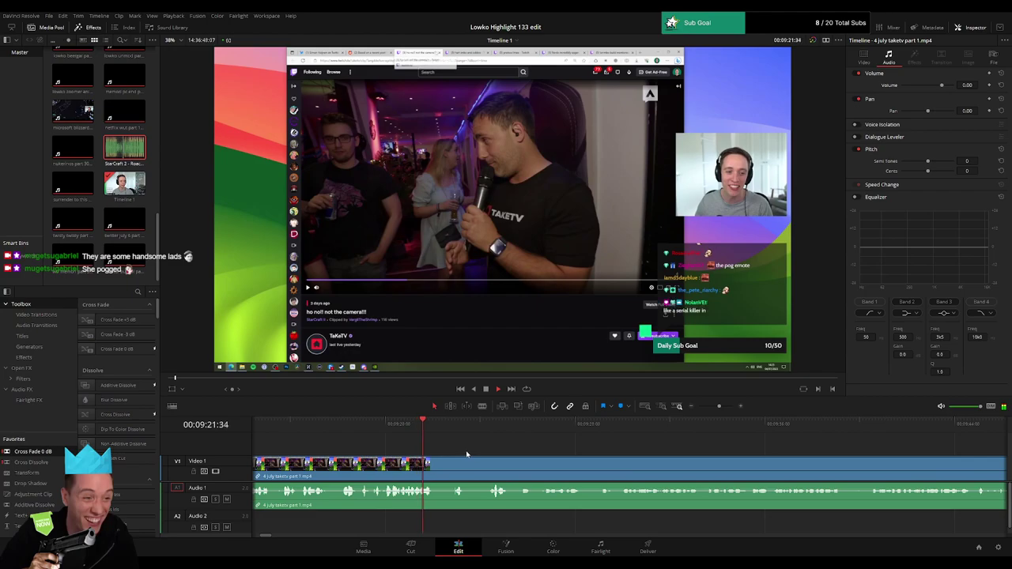
# - Split the clip at about 00:09:22 and 00:09:24:20 and ripple delete the section between the cuts
pyautogui.click(437, 466)
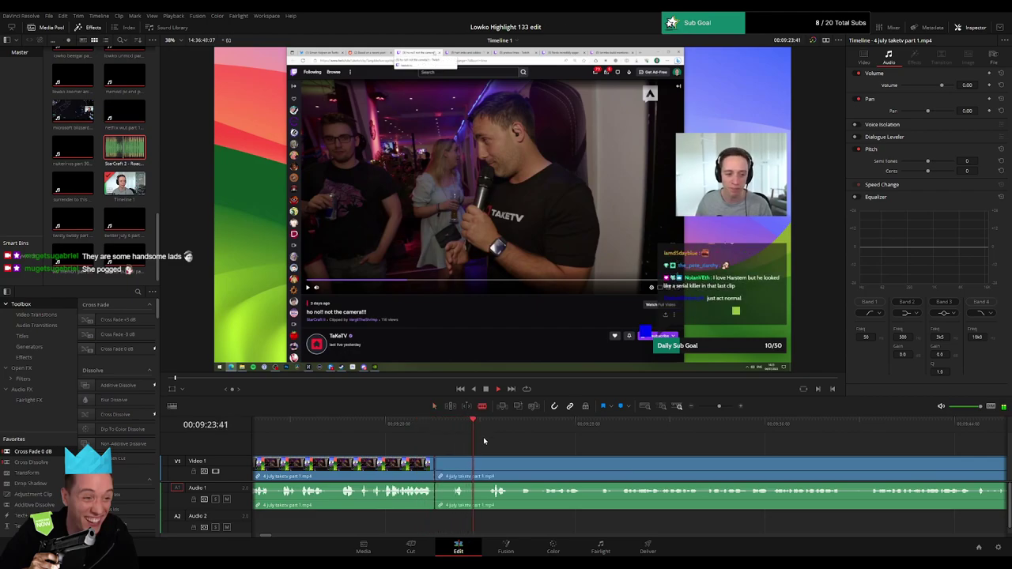
pyautogui.click(494, 459)
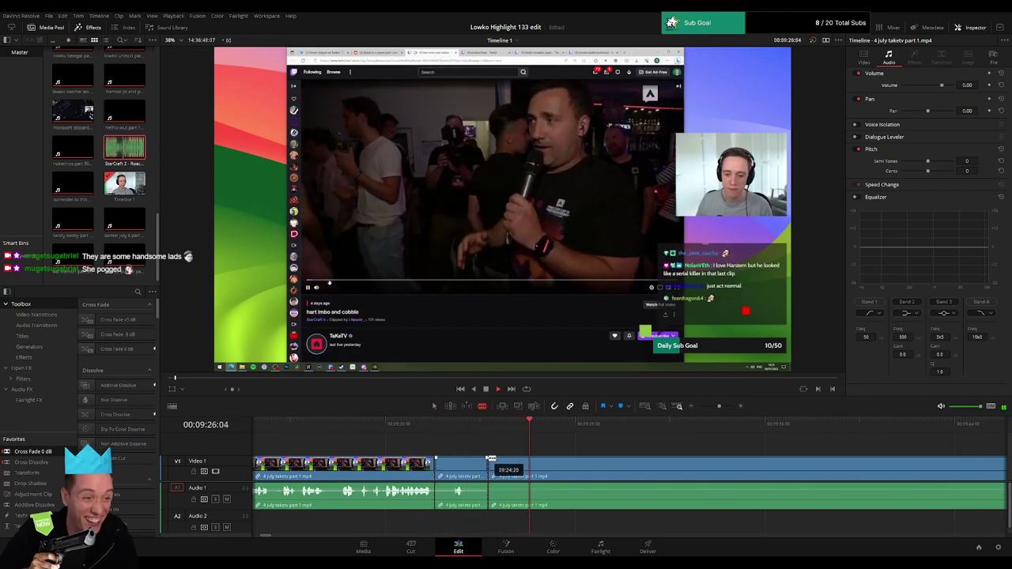
pyautogui.press('a')
pyautogui.click(472, 465)
pyautogui.press('Delete')
# - Review the footage from about 00:09:27 to 00:10:55, covering the remaining TaKeTV clips
pyautogui.hscroll(3, 499, 448)
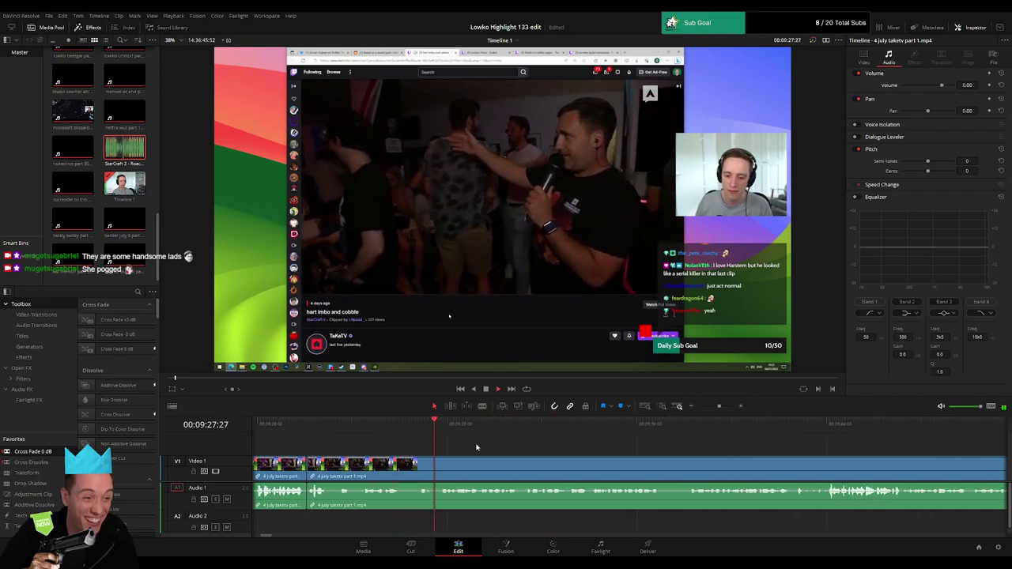
pyautogui.hscroll(2, 489, 451)
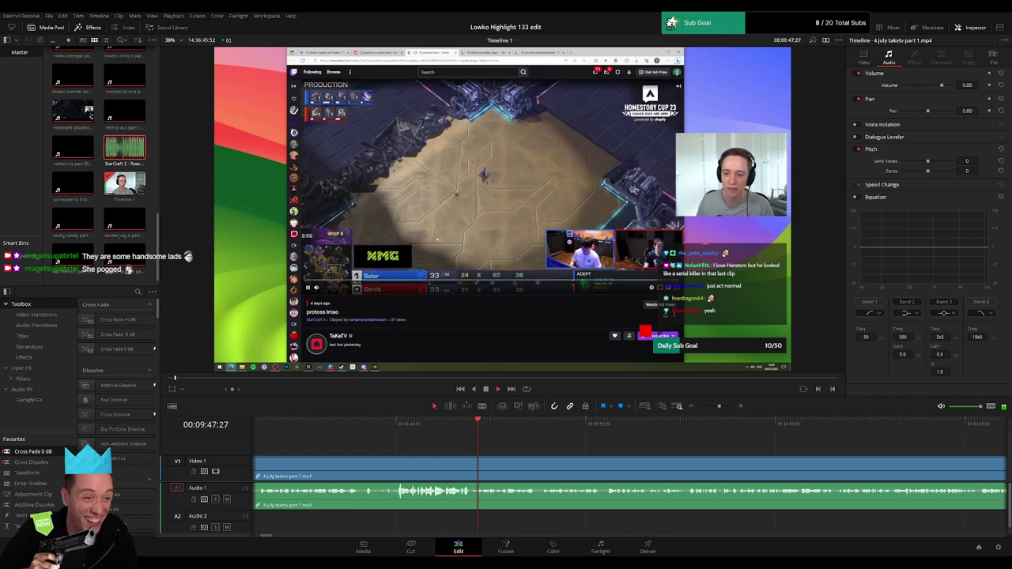
pyautogui.moveTo(596, 447); pyautogui.dragTo(408, 447)
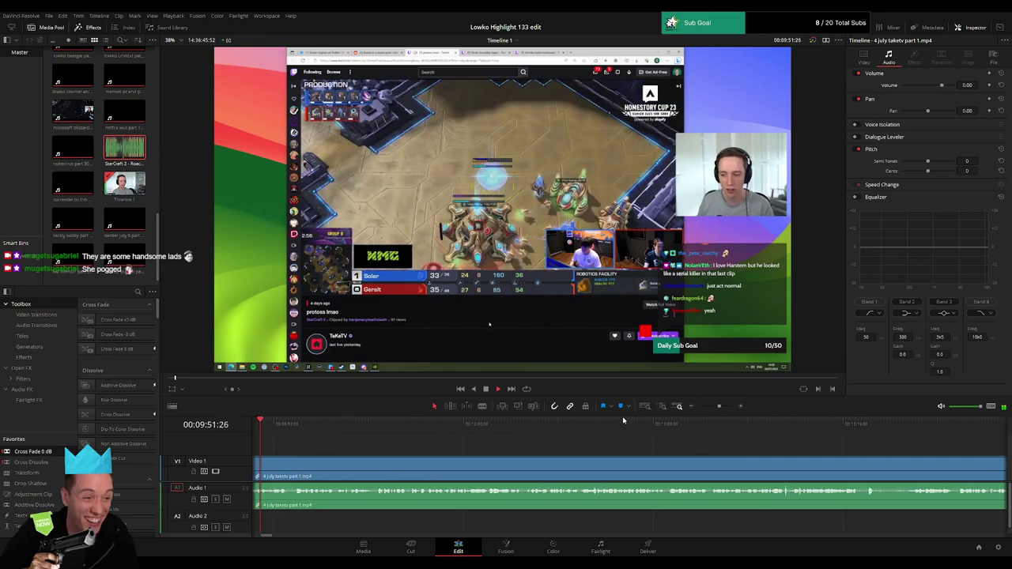
pyautogui.moveTo(719, 405)
pyautogui.mouseDown()
pyautogui.moveTo(706, 412)
pyautogui.moveTo(718, 412)
pyautogui.mouseUp()
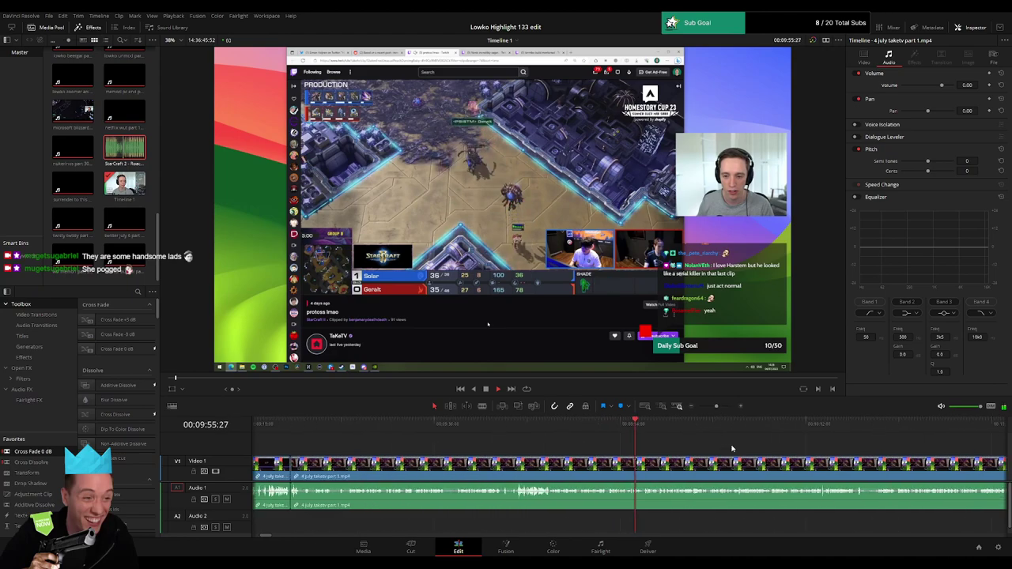
pyautogui.moveTo(732, 448); pyautogui.dragTo(469, 456)
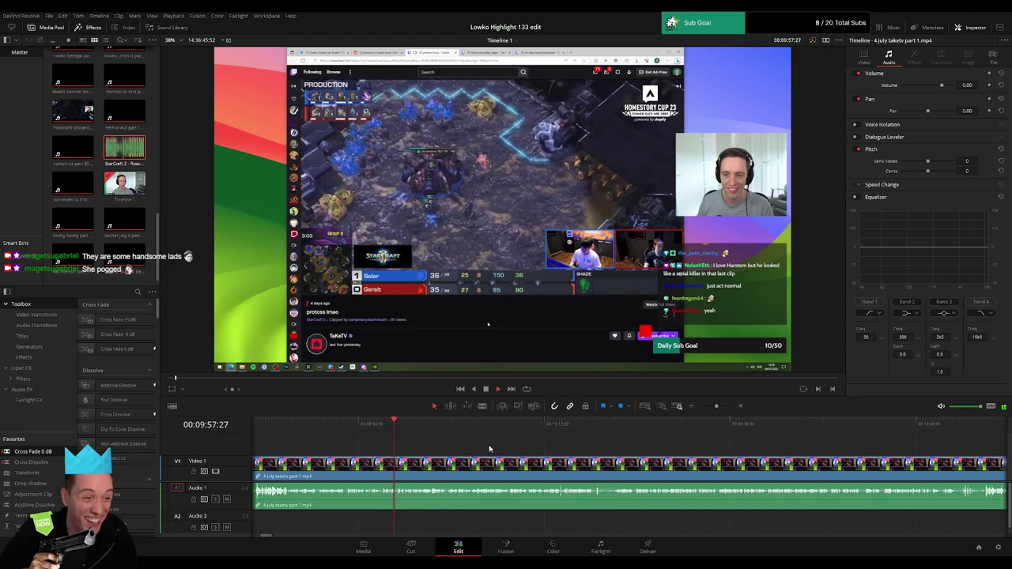
pyautogui.scroll(-1, 472, 449)
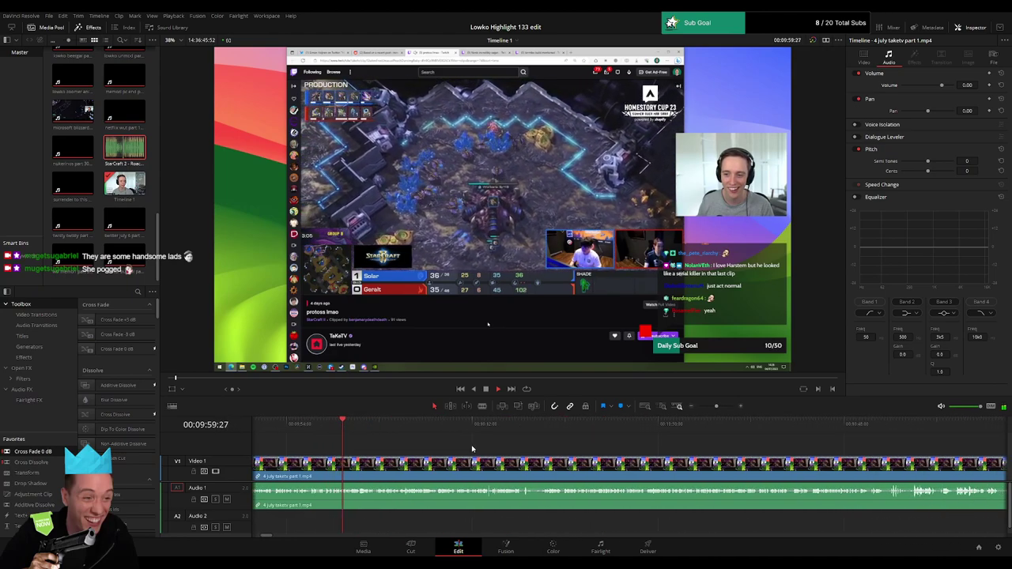
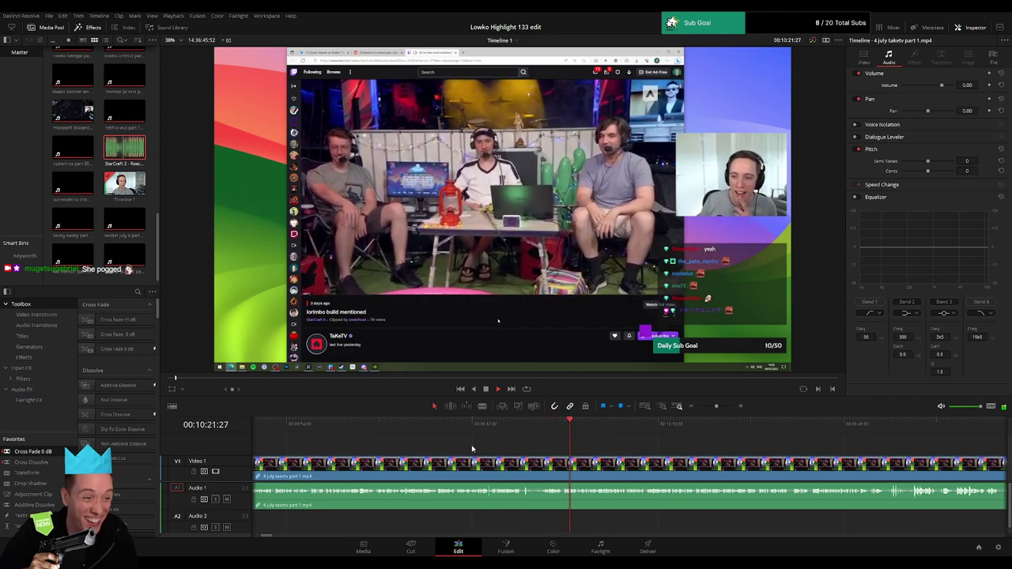
pyautogui.hscroll(6, 422, 447)
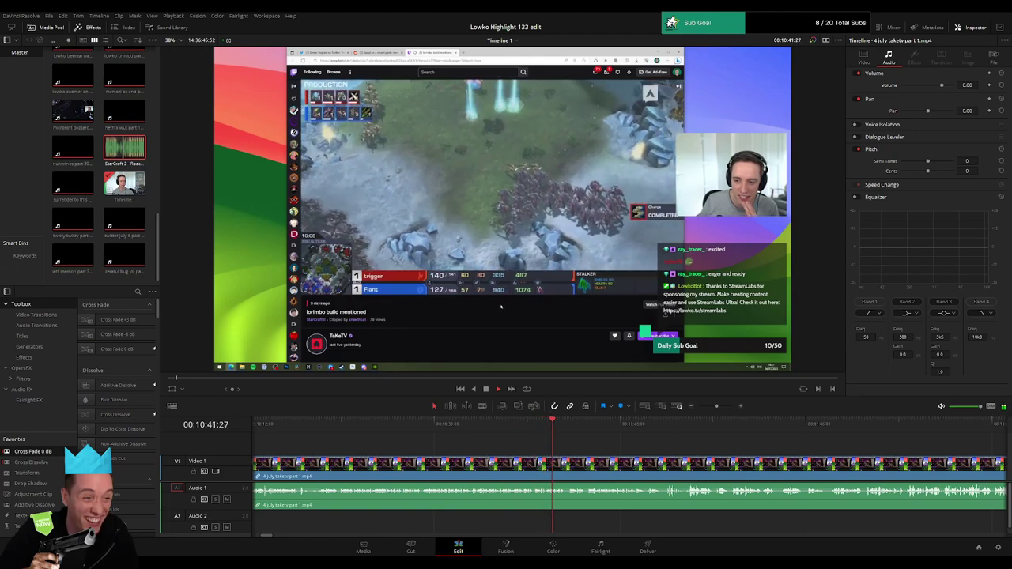
pyautogui.moveTo(651, 454); pyautogui.dragTo(435, 448)
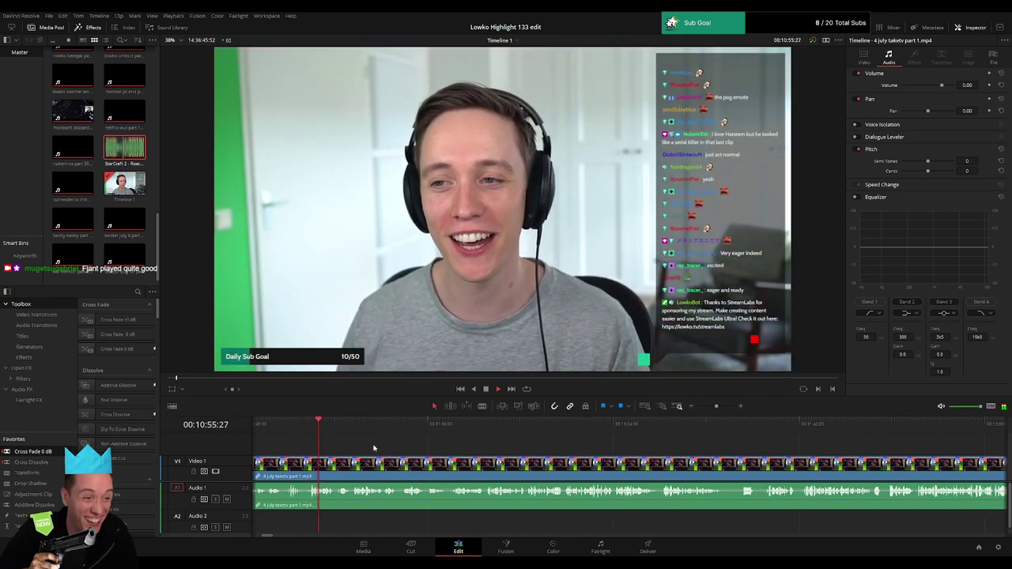
# - Split the clip at about 00:10:57 and 00:10:59 and ripple delete the section between the cuts
pyautogui.moveTo(717, 406); pyautogui.dragTo(719, 408)
pyautogui.press('b')
pyautogui.click(604, 465)
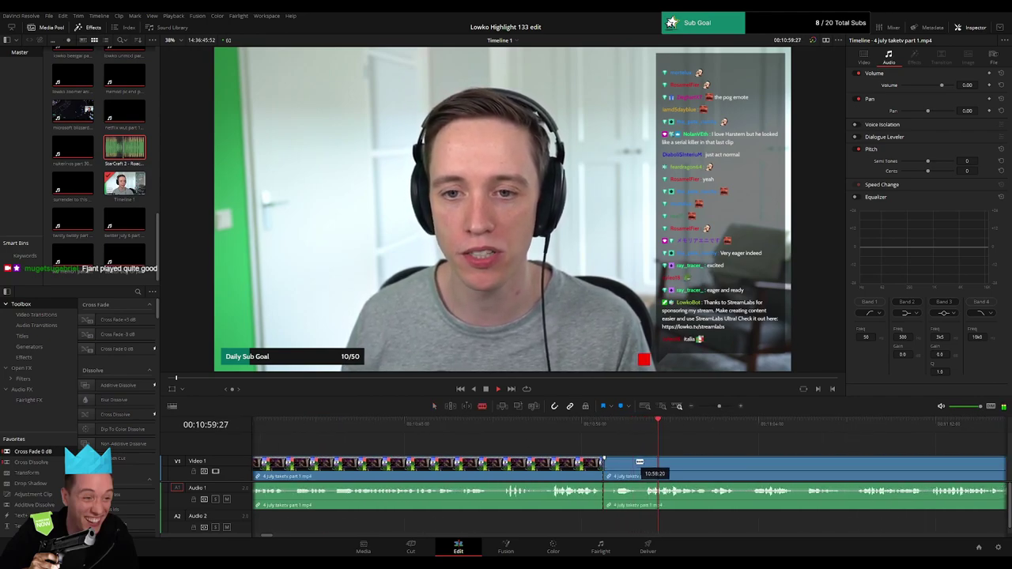
pyautogui.click(646, 465)
pyautogui.press('a')
pyautogui.click(638, 466)
pyautogui.press('Delete')
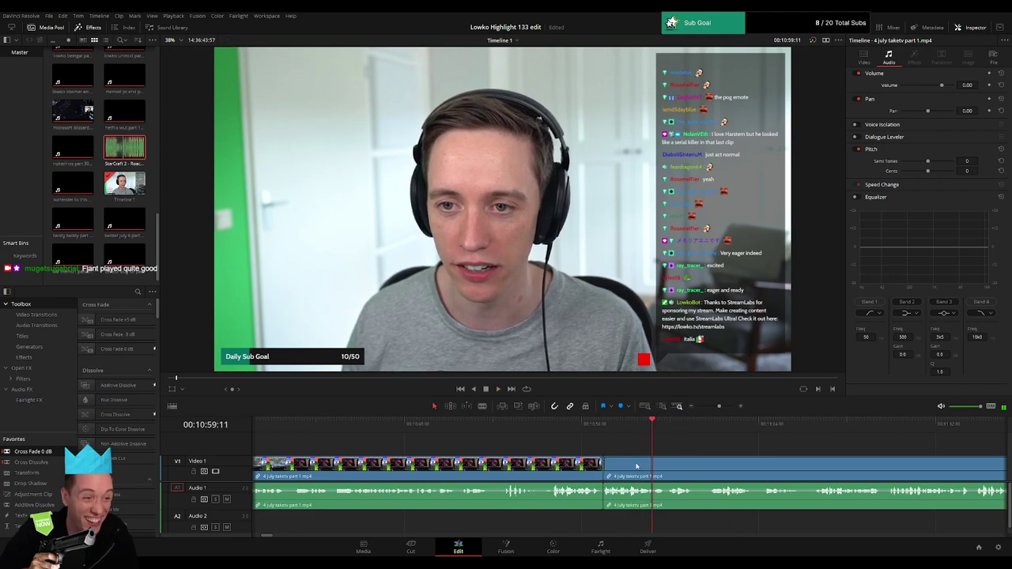
# - Review the footage from about 00:10:59 to 00:11:37 for the next section to cut
pyautogui.moveTo(700, 454); pyautogui.dragTo(506, 447)
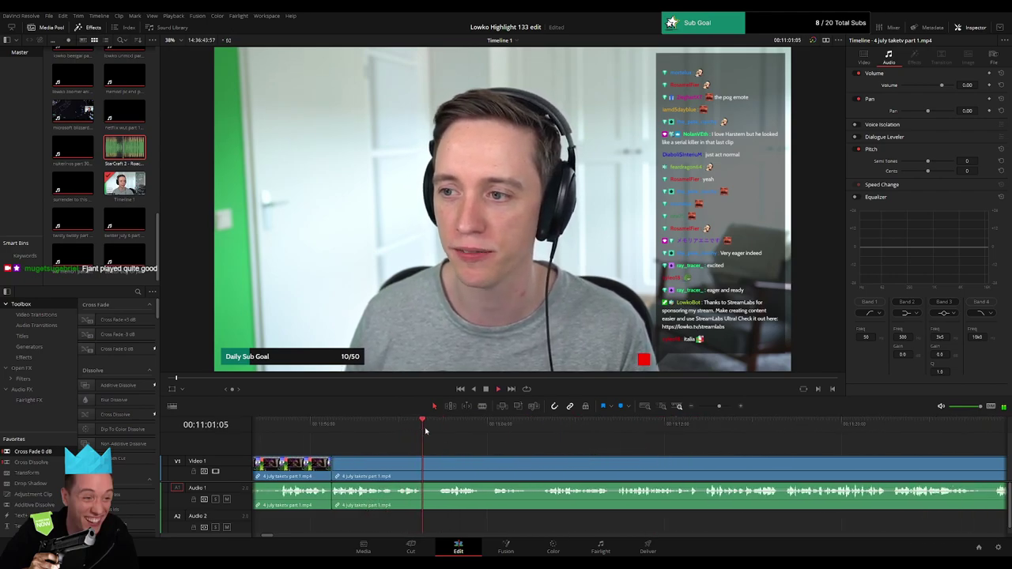
pyautogui.press('b')
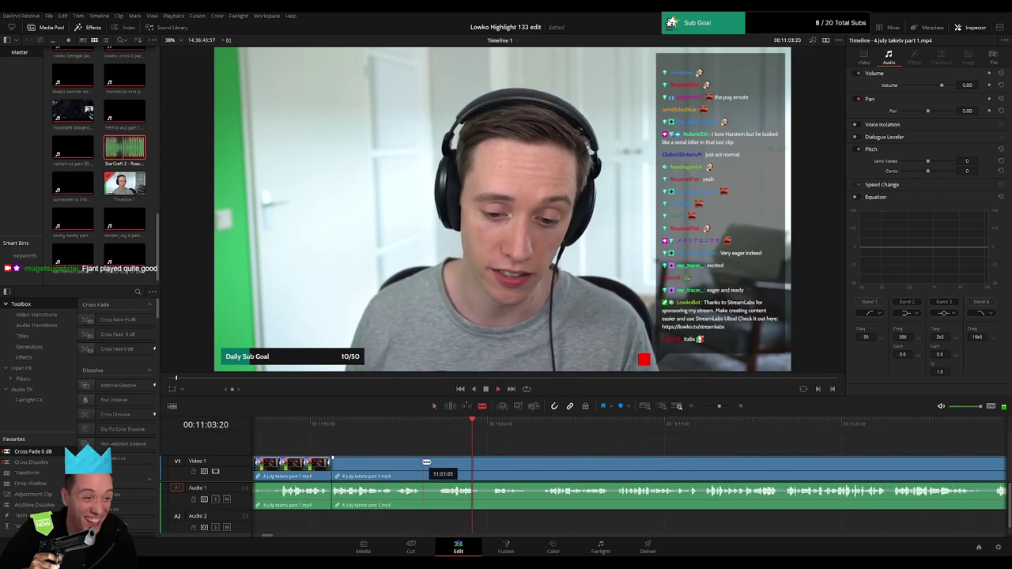
pyautogui.hscroll(2, 462, 448)
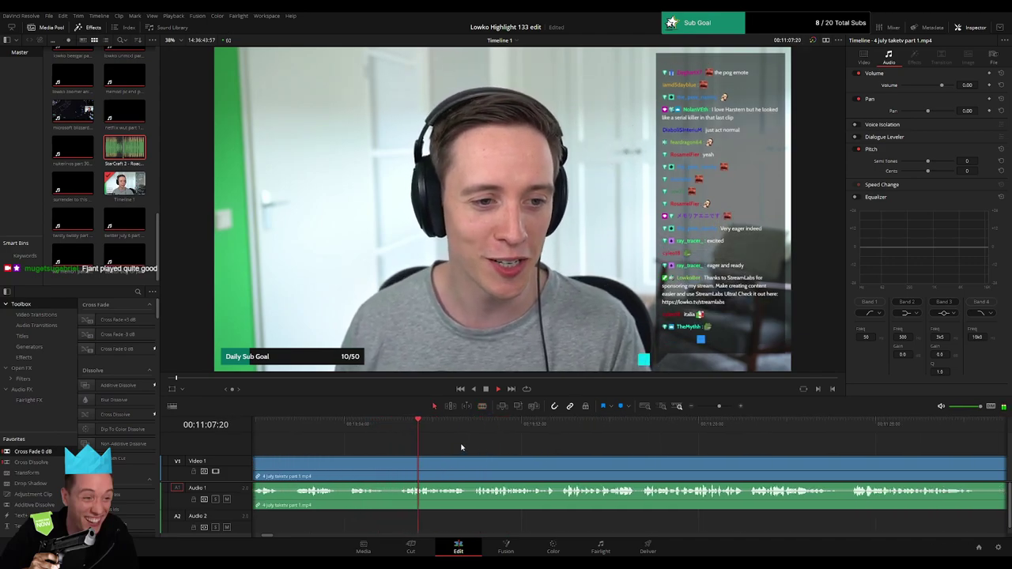
pyautogui.hscroll(2, 453, 449)
pyautogui.hscroll(1, 451, 449)
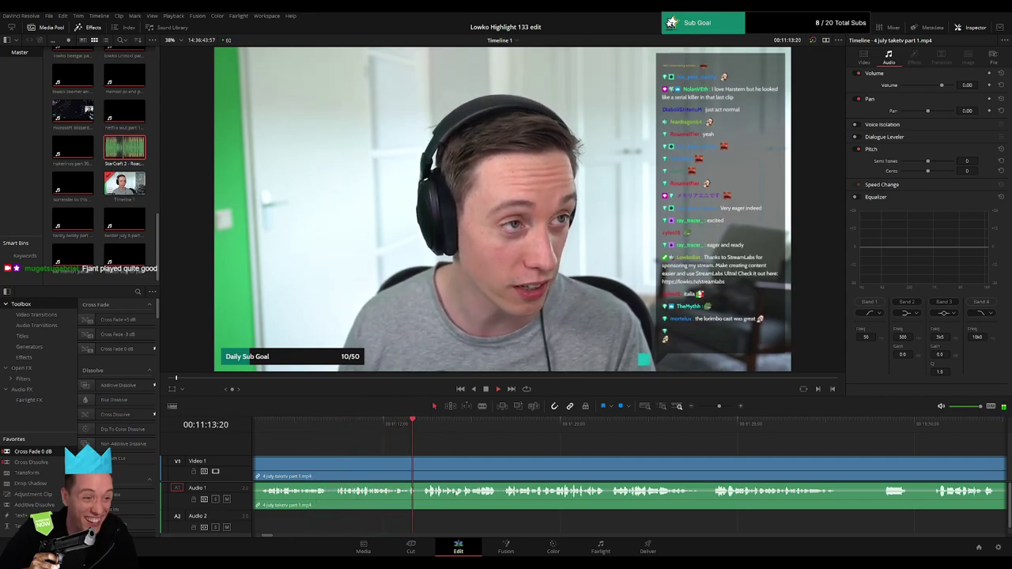
pyautogui.hscroll(1, 529, 453)
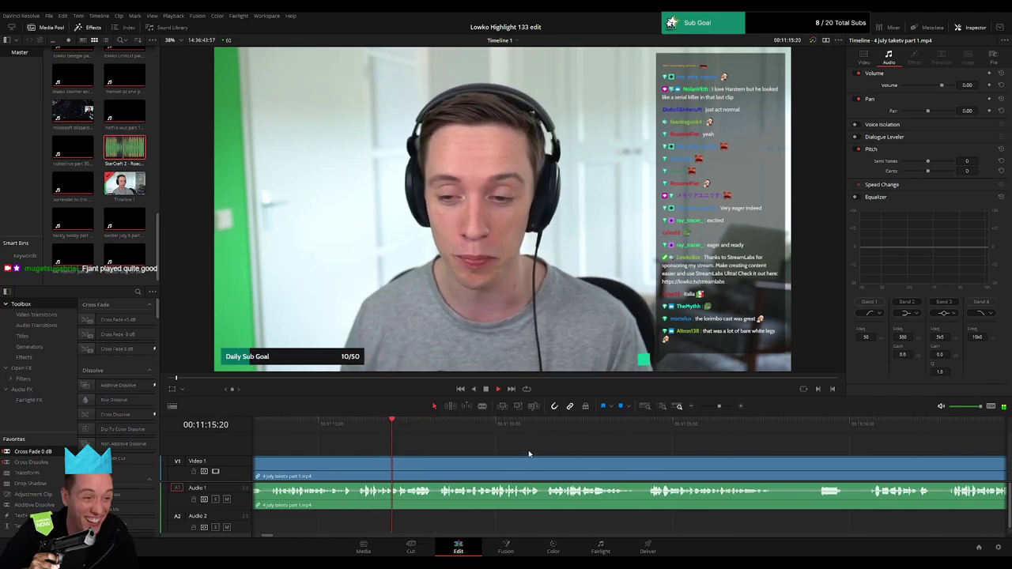
pyautogui.hscroll(2, 464, 451)
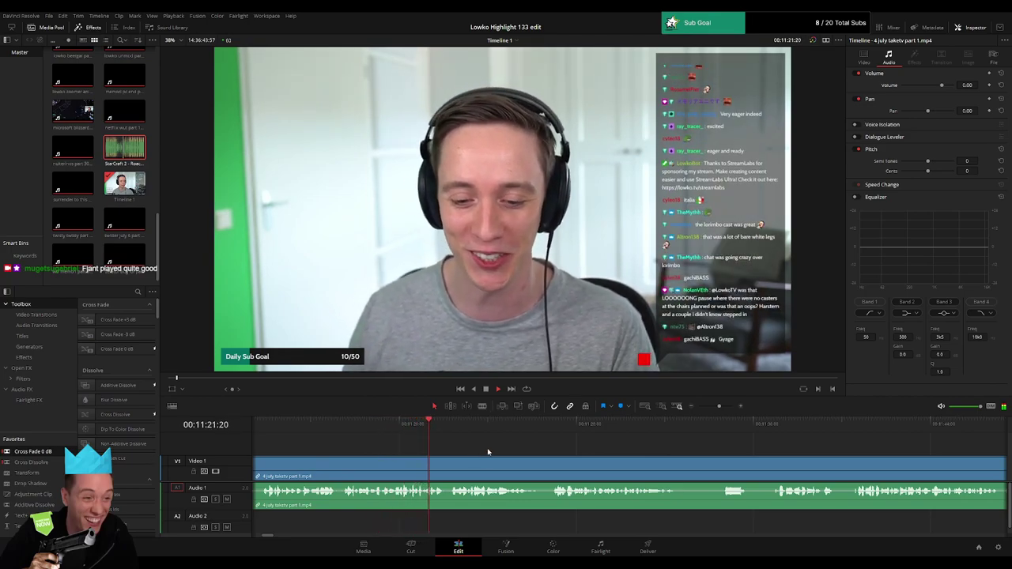
pyautogui.hscroll(2, 470, 449)
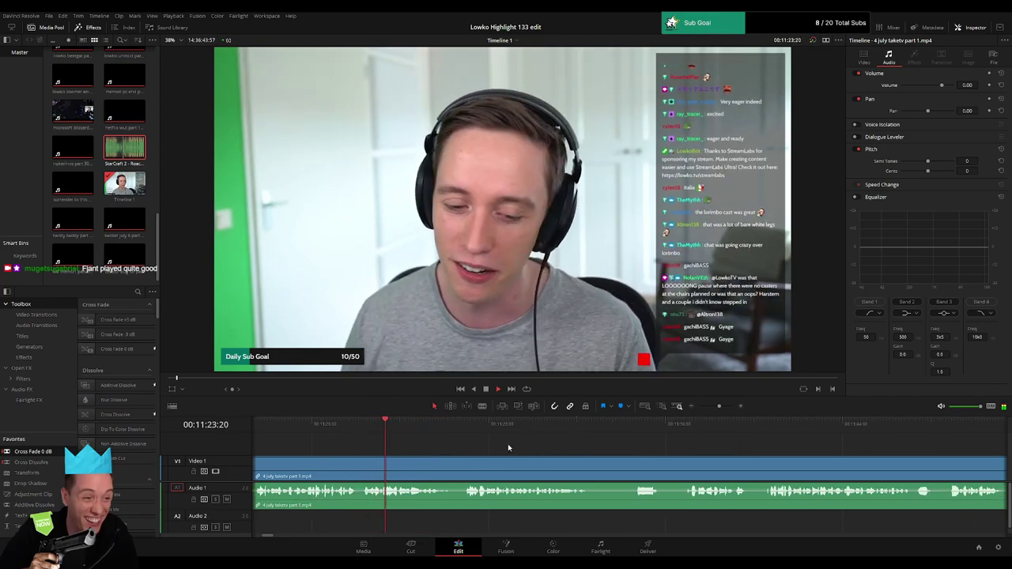
pyautogui.moveTo(544, 449); pyautogui.dragTo(456, 452)
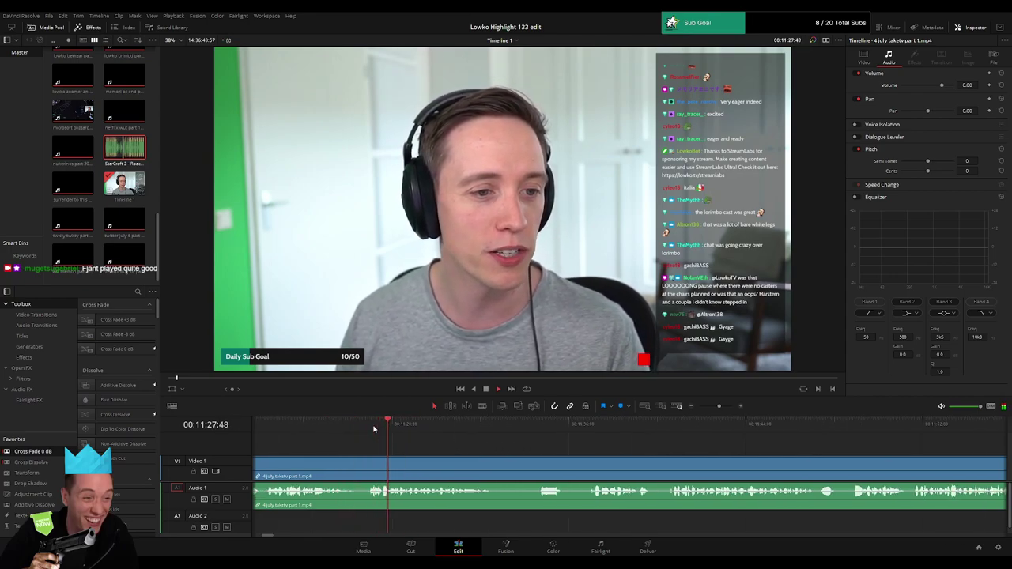
pyautogui.hscroll(2, 467, 445)
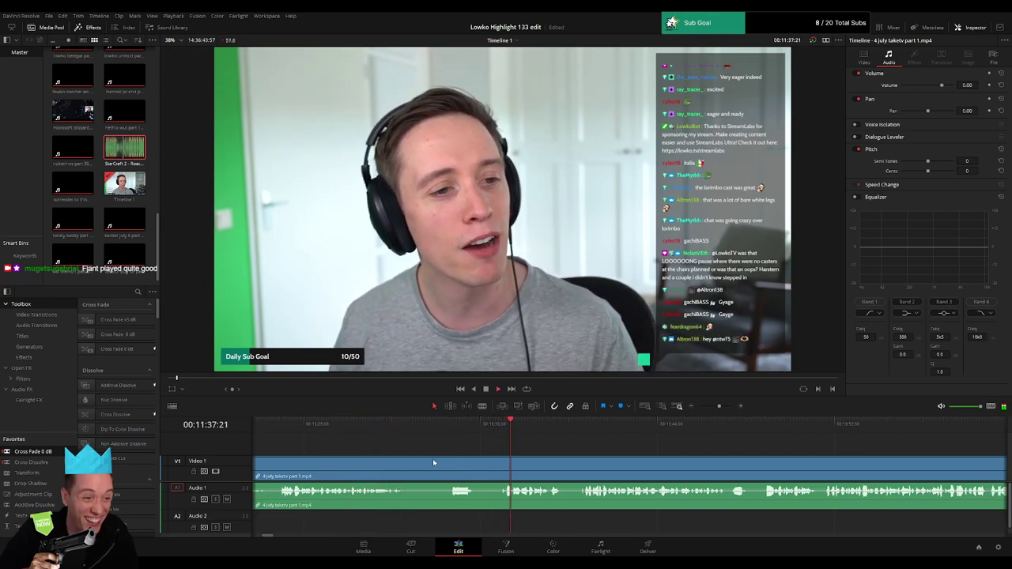
# - Split the clip at about 00:11:32 and 00:11:36 and ripple delete the section between the cuts
pyautogui.press('b')
pyautogui.click(406, 464)
pyautogui.click(501, 464)
pyautogui.press('a')
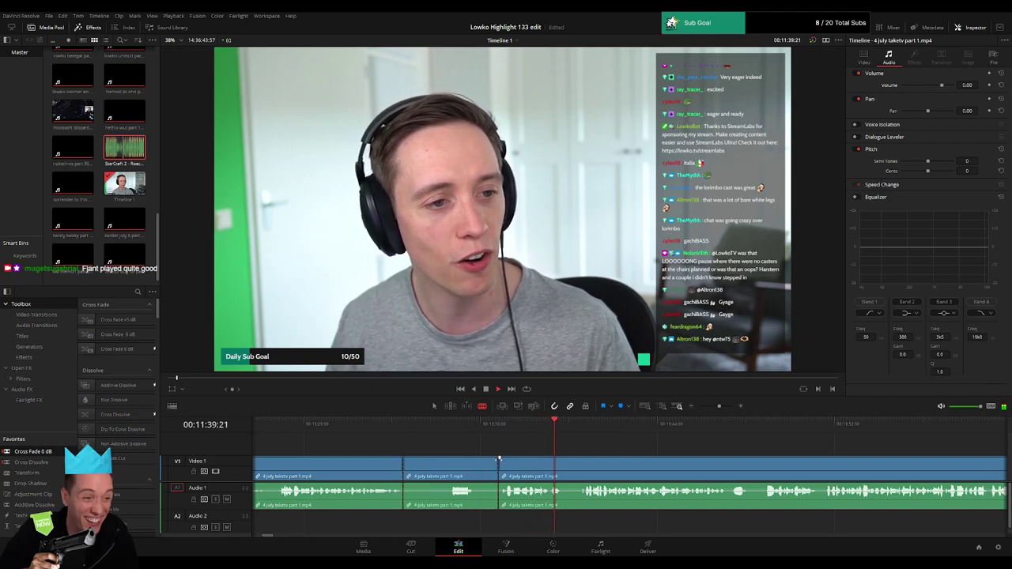
pyautogui.click(487, 467)
pyautogui.press('Delete')
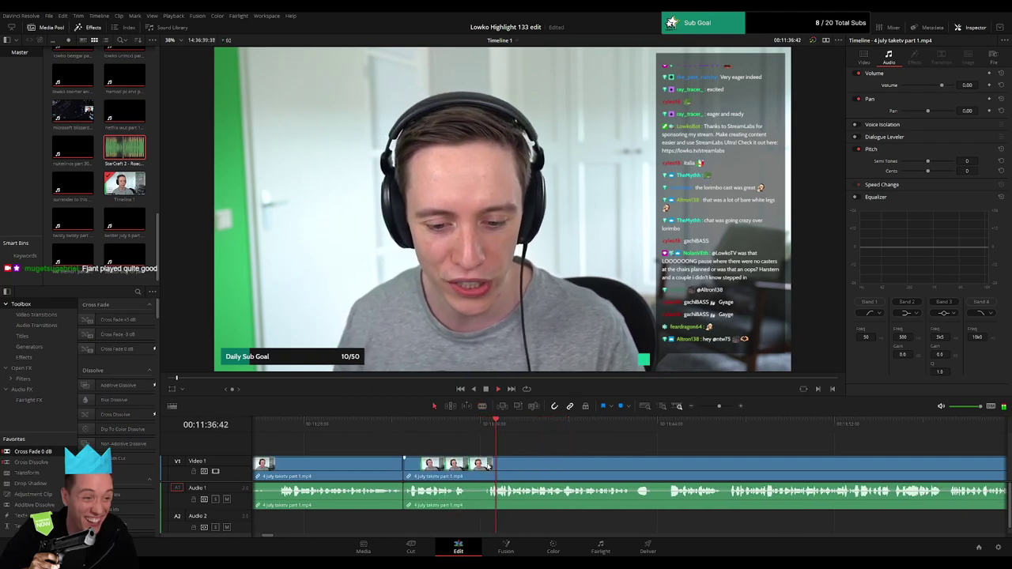
# - Split the clip at about 00:11:35 and 00:11:36 and ripple delete the section between the cuts
pyautogui.click(471, 465)
pyautogui.click(491, 464)
pyautogui.press('a')
pyautogui.click(479, 466)
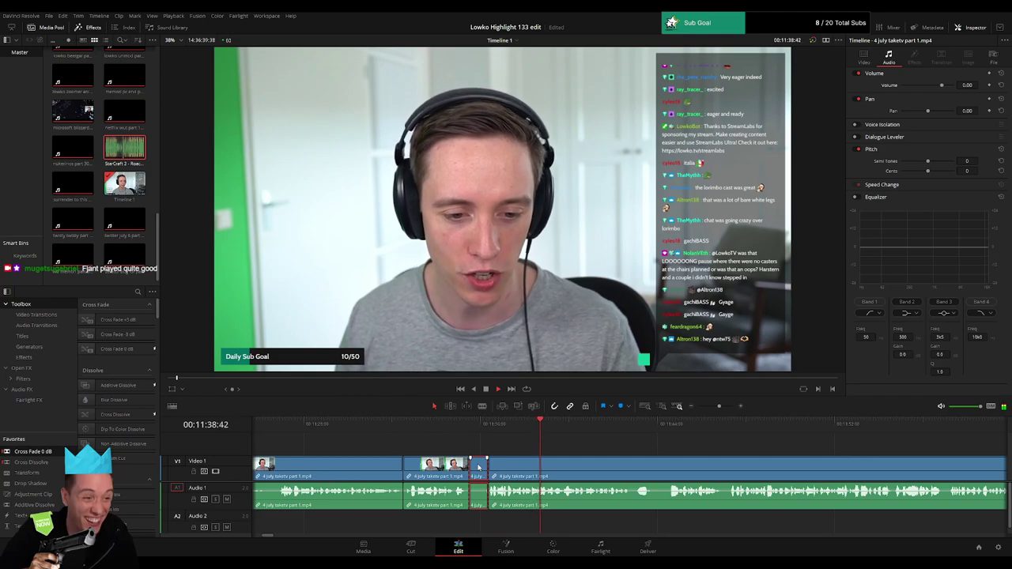
pyautogui.press('Delete')
# - Review the footage from about 00:11:39 to 00:12:02 for the next section to cut
pyautogui.moveTo(657, 456); pyautogui.dragTo(430, 453)
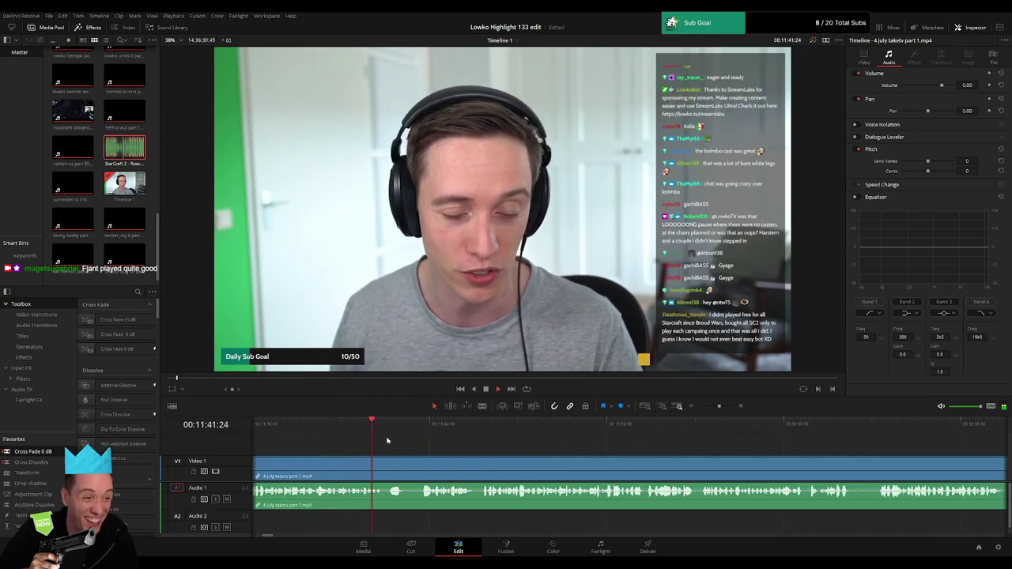
pyautogui.click(423, 428)
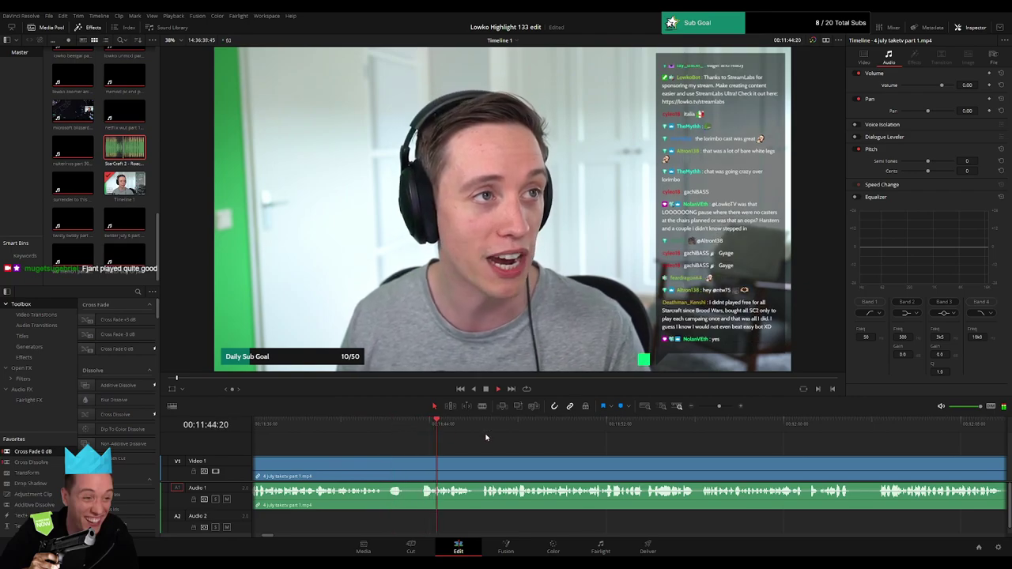
pyautogui.moveTo(538, 446); pyautogui.dragTo(422, 450)
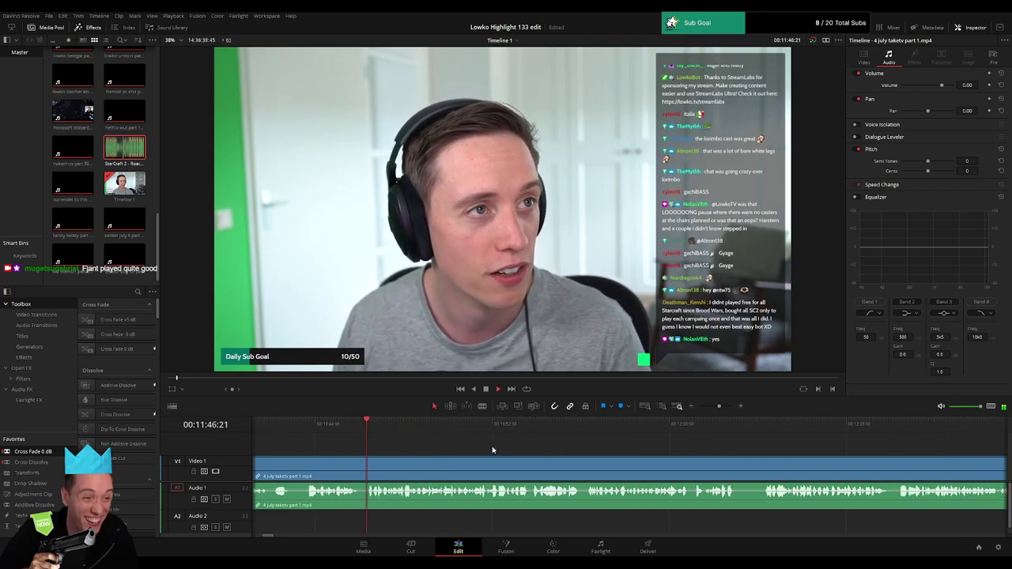
pyautogui.moveTo(694, 407); pyautogui.dragTo(719, 412)
pyautogui.moveTo(710, 452); pyautogui.dragTo(467, 446)
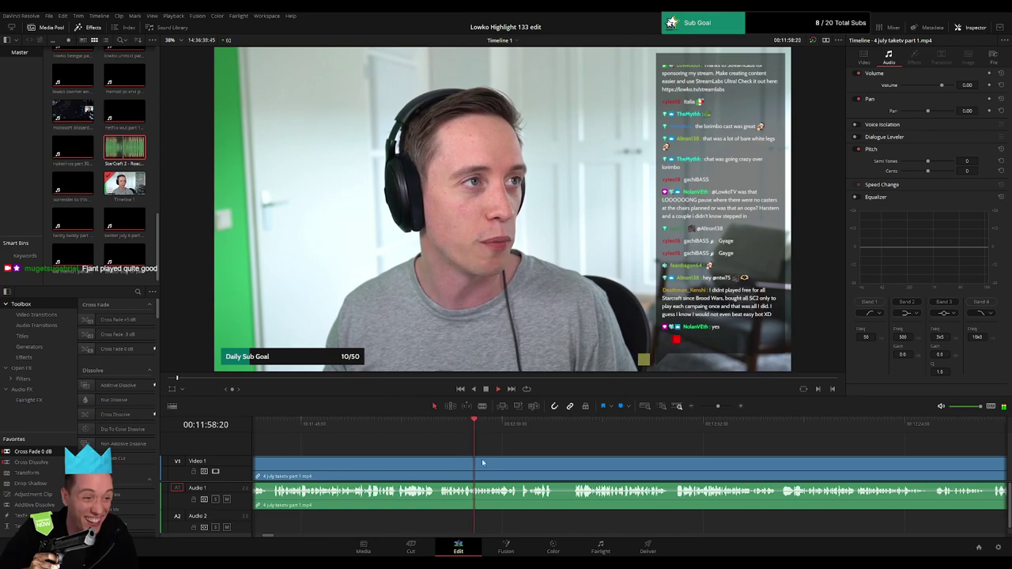
pyautogui.hscroll(1, 451, 447)
pyautogui.moveTo(451, 448); pyautogui.dragTo(362, 449)
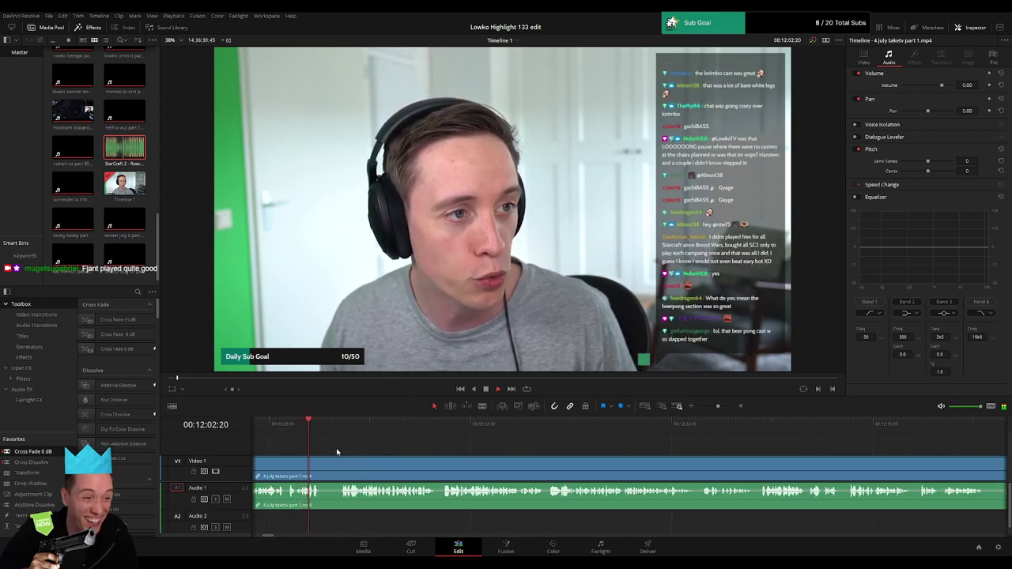
# - Split the clip at about 00:12:03 and 00:12:04 and ripple delete the section between the cuts
pyautogui.press('b')
pyautogui.click(322, 467)
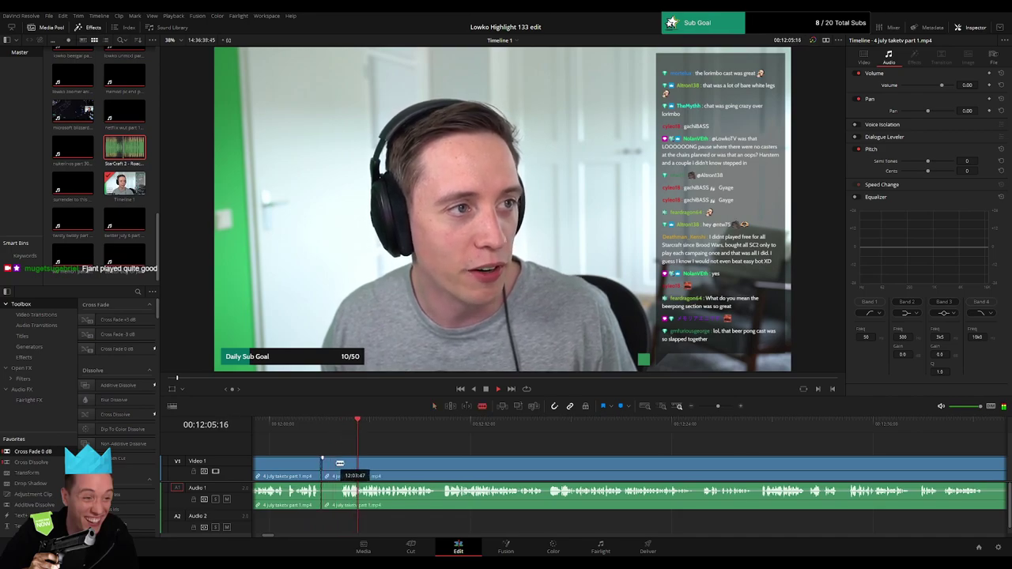
pyautogui.click(341, 464)
pyautogui.press('a')
pyautogui.click(329, 469)
pyautogui.press('Delete')
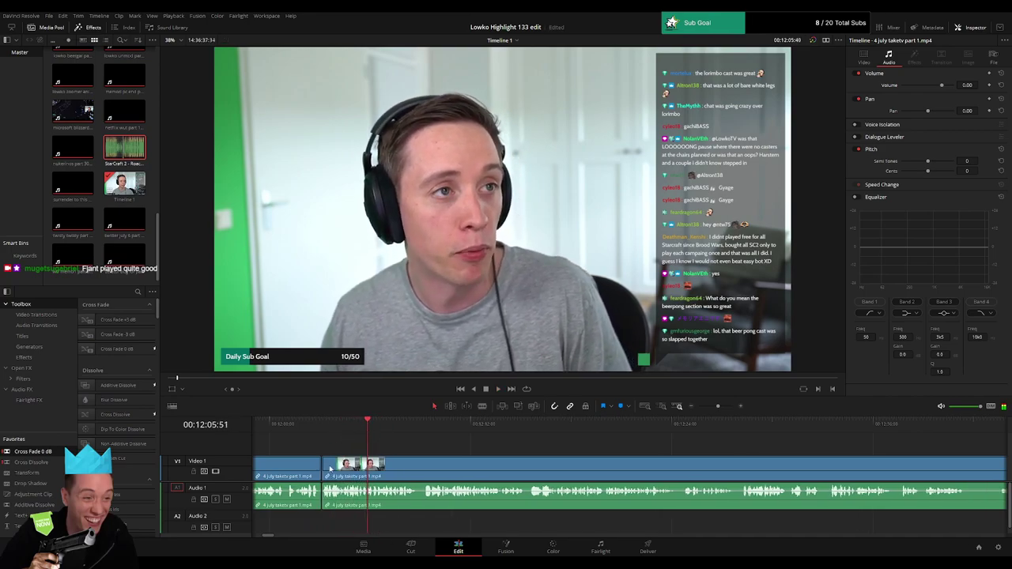
# - Split the clip at about 00:12:08:52 and 00:12:09:37 and ripple delete the section between the cuts
pyautogui.moveTo(443, 456); pyautogui.dragTo(364, 454)
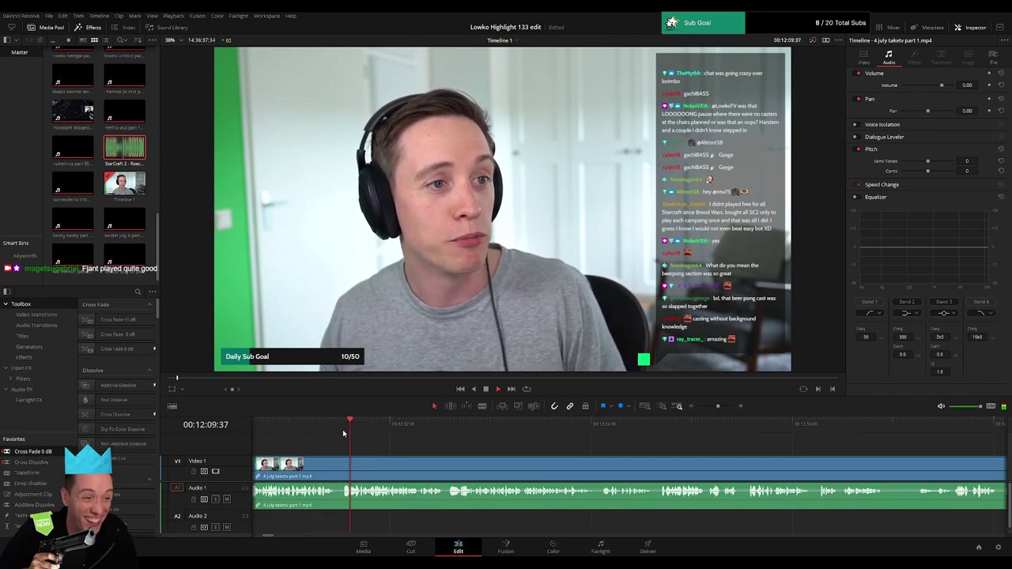
pyautogui.hotkey('ctrl', 'b')
pyautogui.click(344, 469)
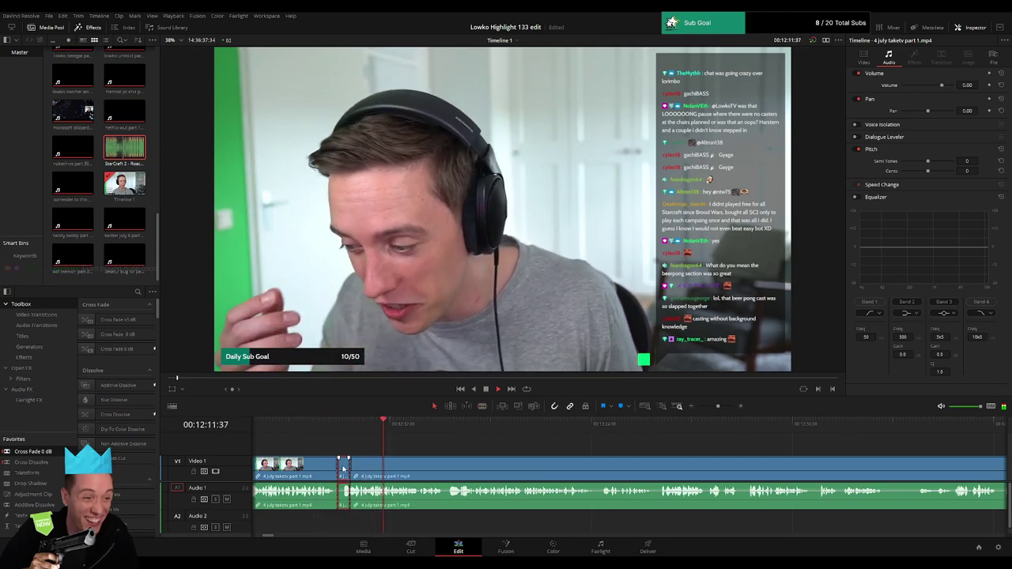
pyautogui.press('Delete')
# - Split the clip at 00:12:09:27 and 00:12:09:43 and set the volume between the cuts to -100
pyautogui.click(341, 425)
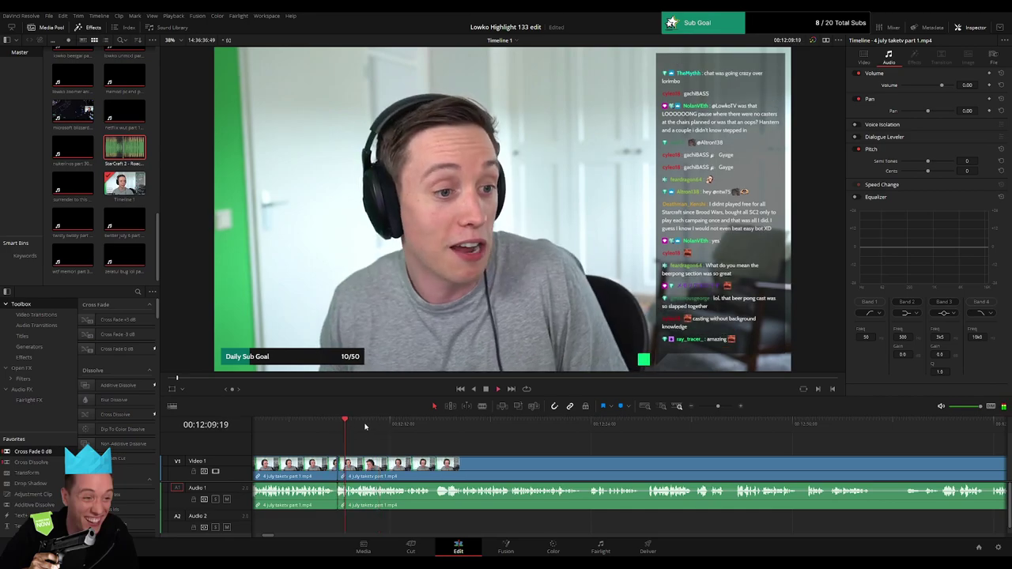
pyautogui.press('space')
pyautogui.moveTo(715, 406); pyautogui.dragTo(726, 409)
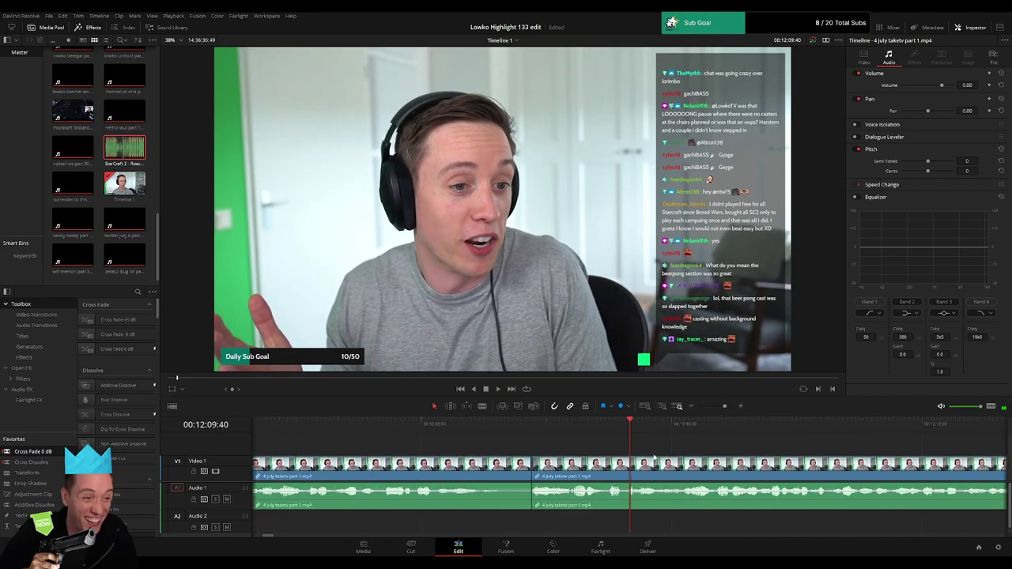
pyautogui.press('b')
pyautogui.click(629, 464)
pyautogui.hotkey('ctrl', 'b')
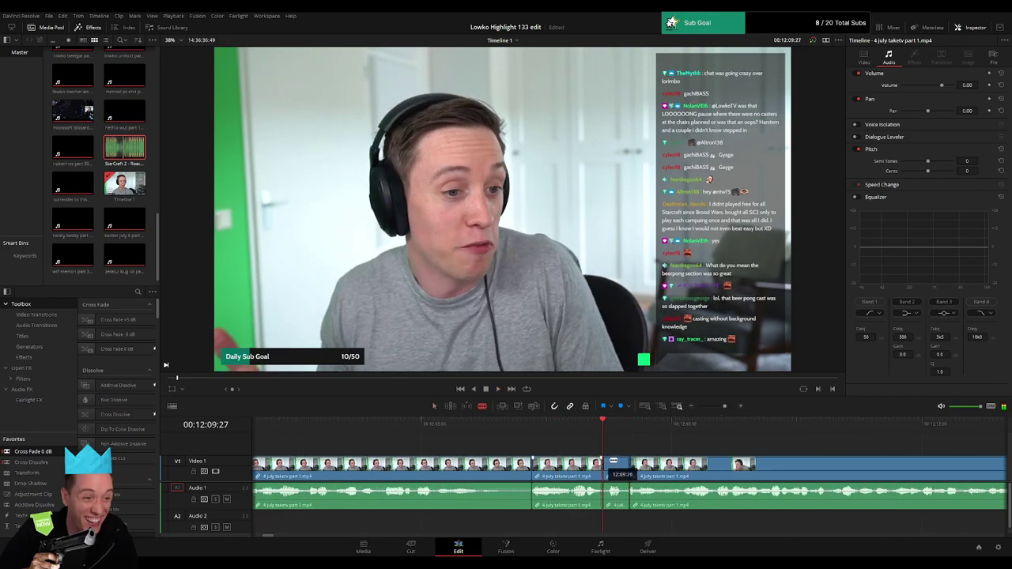
pyautogui.hotkey('ctrl', 'z')
pyautogui.hotkey('ctrl', 'z')
pyautogui.moveTo(605, 434); pyautogui.dragTo(637, 427)
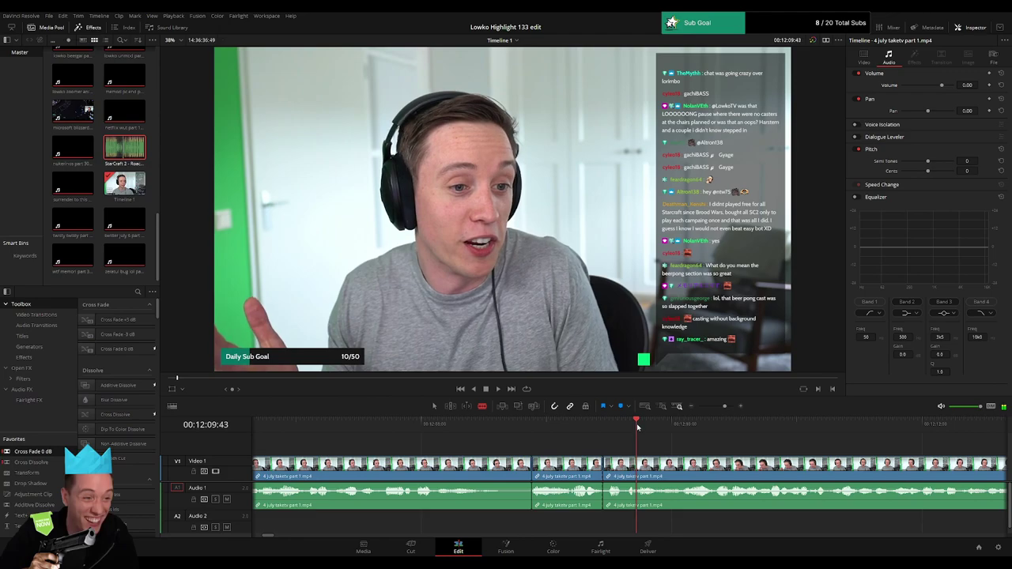
pyautogui.click(637, 481)
pyautogui.press('a')
pyautogui.click(621, 491)
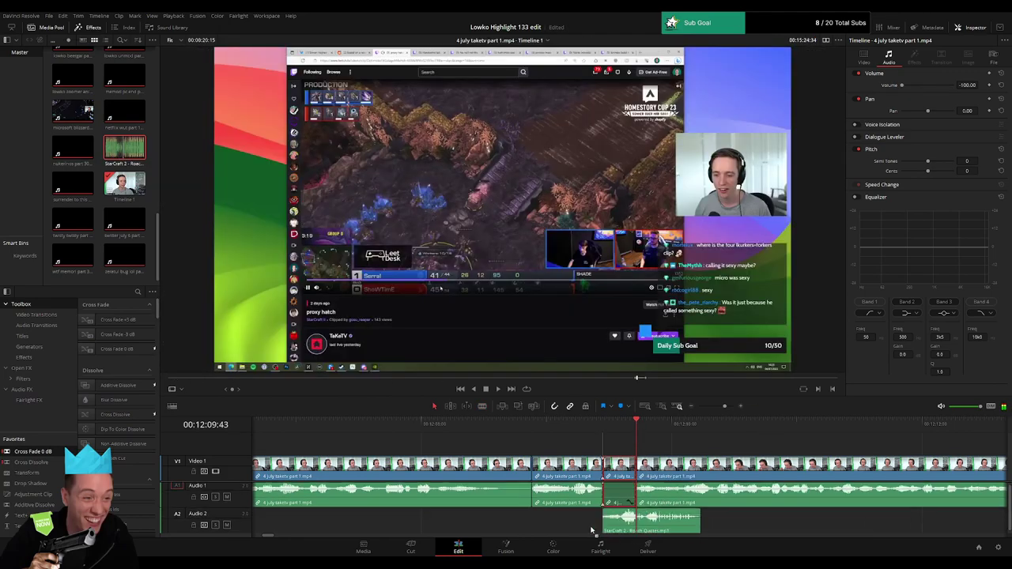
# - Fit the StarCraft 2 Roach Quotes sound on Audio 2 to the muted section at 00:12:09 and lower its volume
pyautogui.moveTo(592, 531); pyautogui.dragTo(636, 526)
pyautogui.click(621, 522)
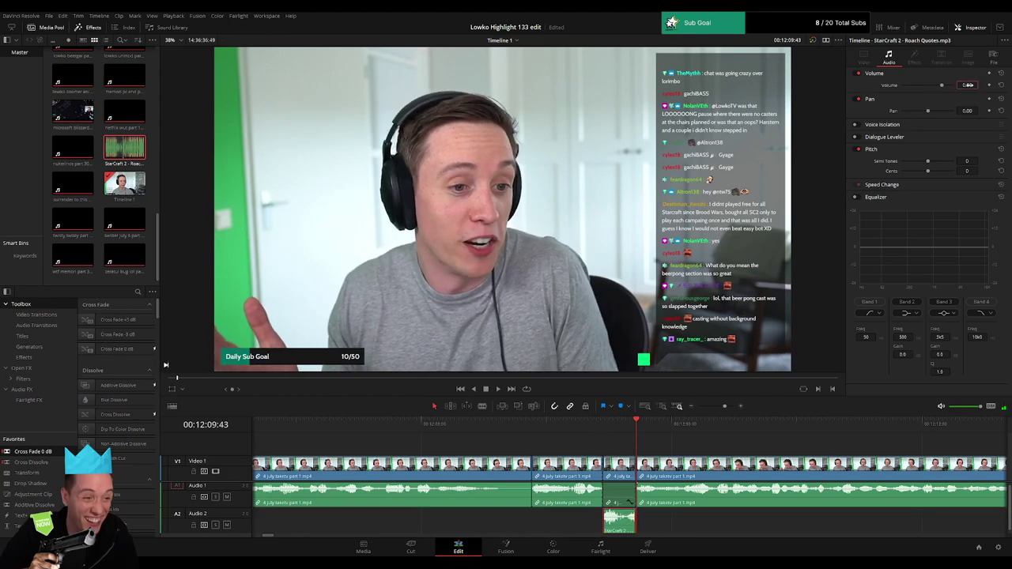
pyautogui.moveTo(969, 84); pyautogui.dragTo(964, 85)
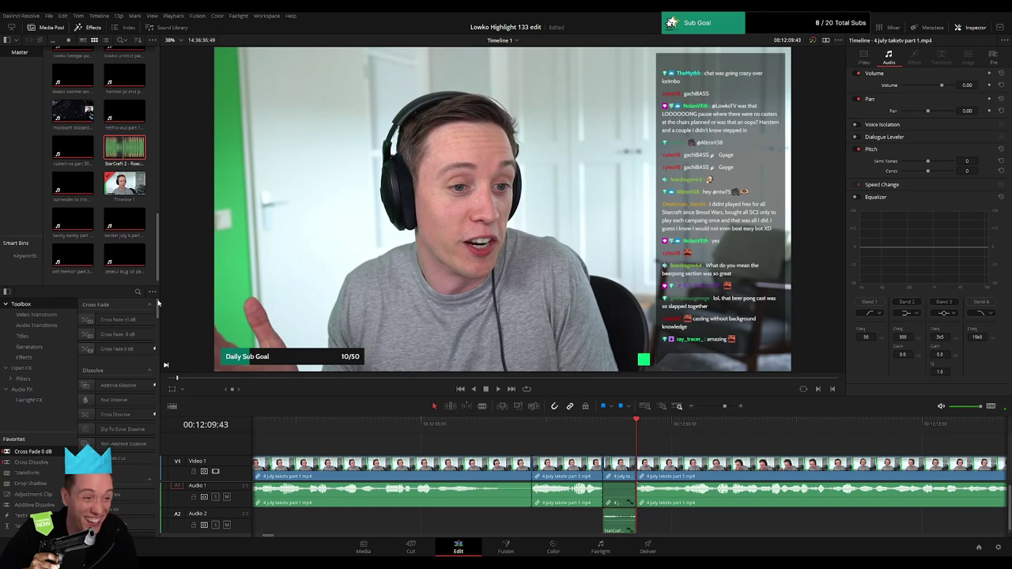
pyautogui.click(125, 185)
pyautogui.click(687, 447)
pyautogui.click(572, 428)
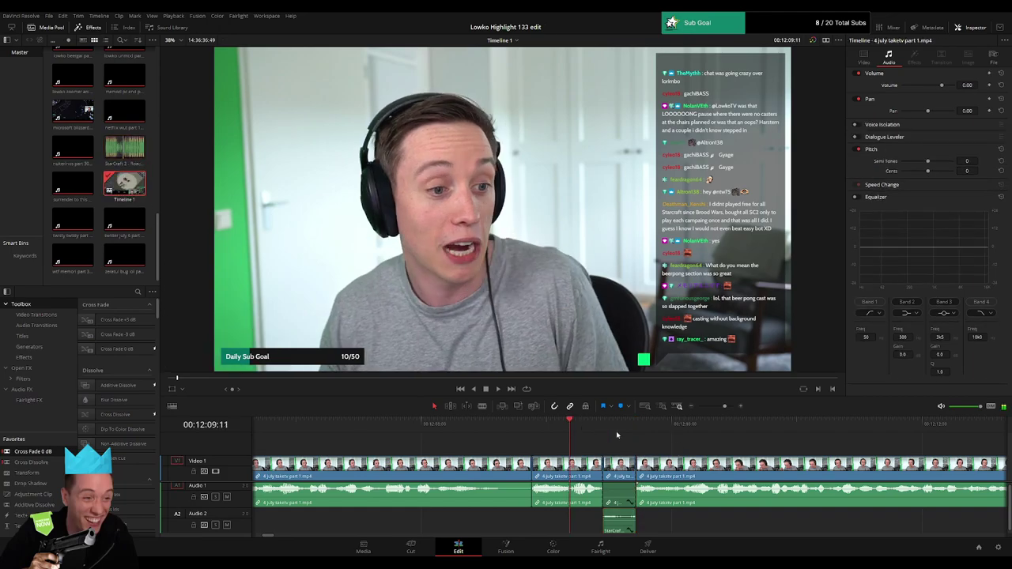
pyautogui.press('space')
# - Split the clip at about 00:12:14 and 00:12:15 and ripple delete the section between the cuts
pyautogui.moveTo(725, 406)
pyautogui.mouseDown()
pyautogui.moveTo(707, 409)
pyautogui.moveTo(727, 409)
pyautogui.moveTo(718, 409)
pyautogui.mouseUp()
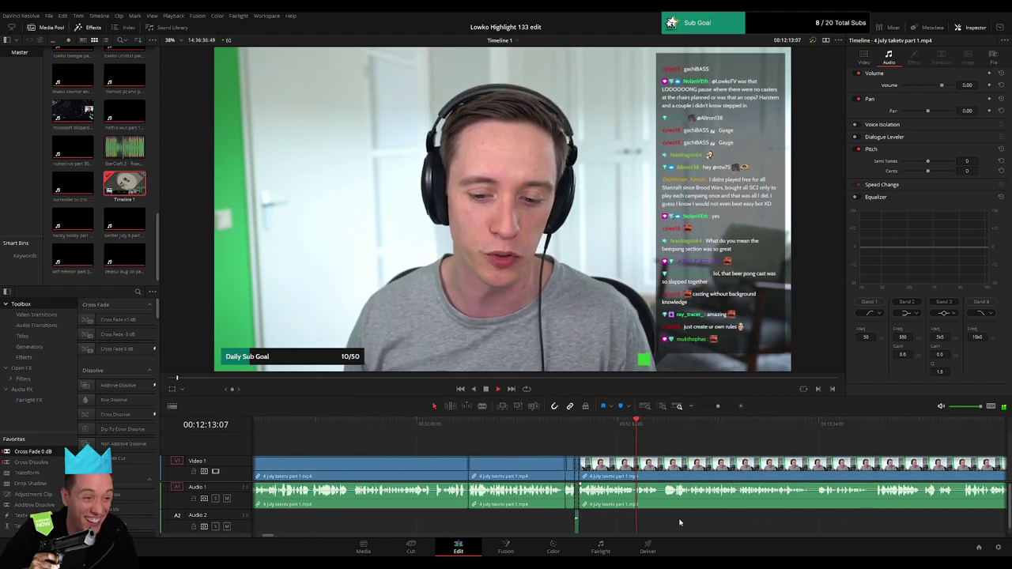
pyautogui.hscroll(4, 680, 523)
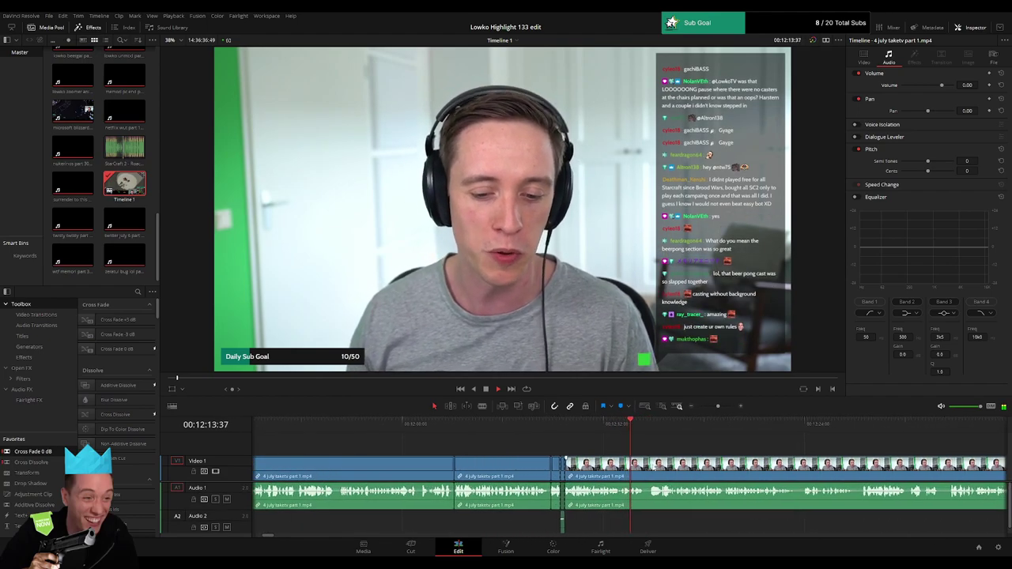
pyautogui.press('b')
pyautogui.click(428, 462)
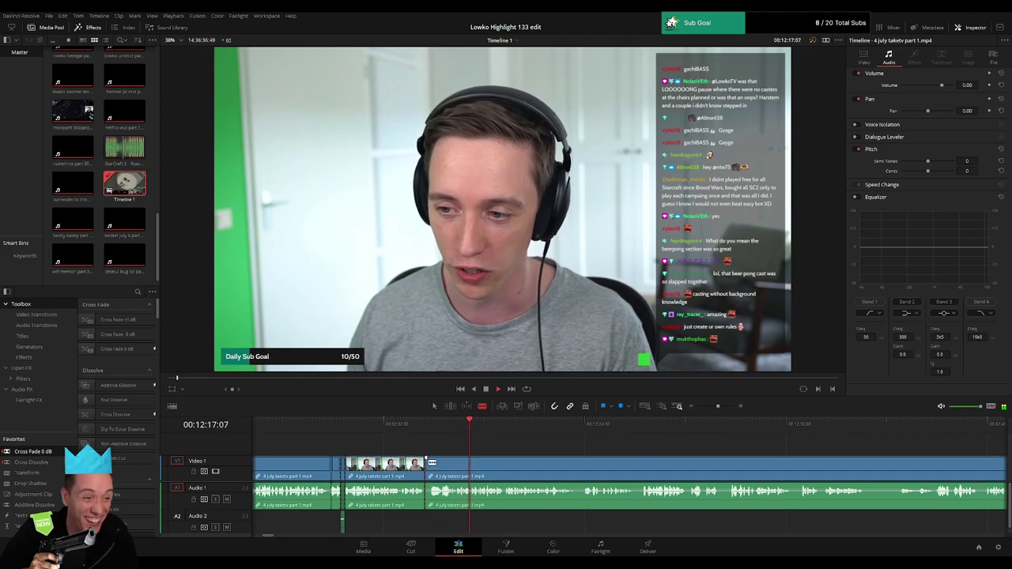
pyautogui.click(441, 461)
pyautogui.press('a')
pyautogui.click(436, 463)
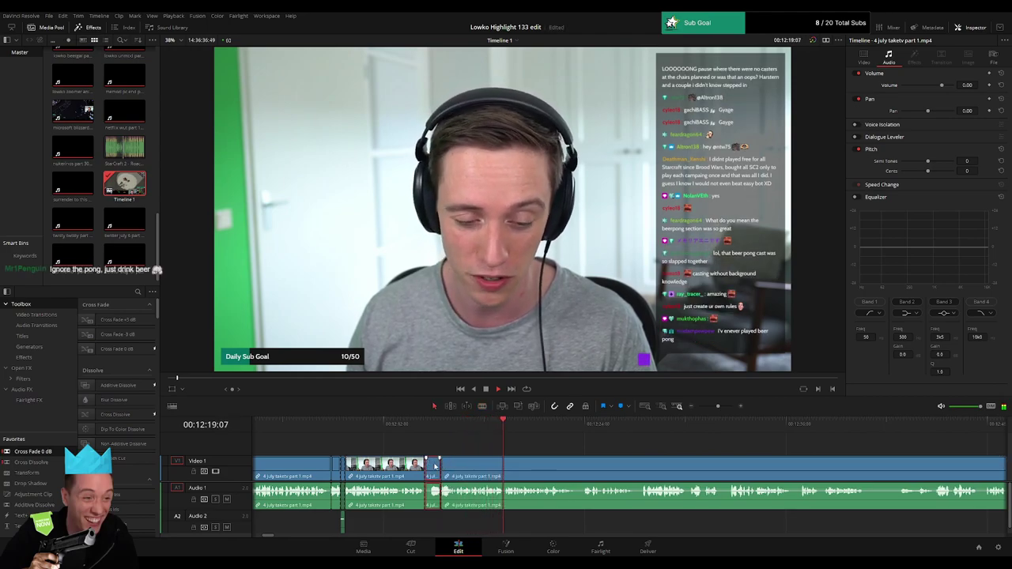
pyautogui.press('Delete')
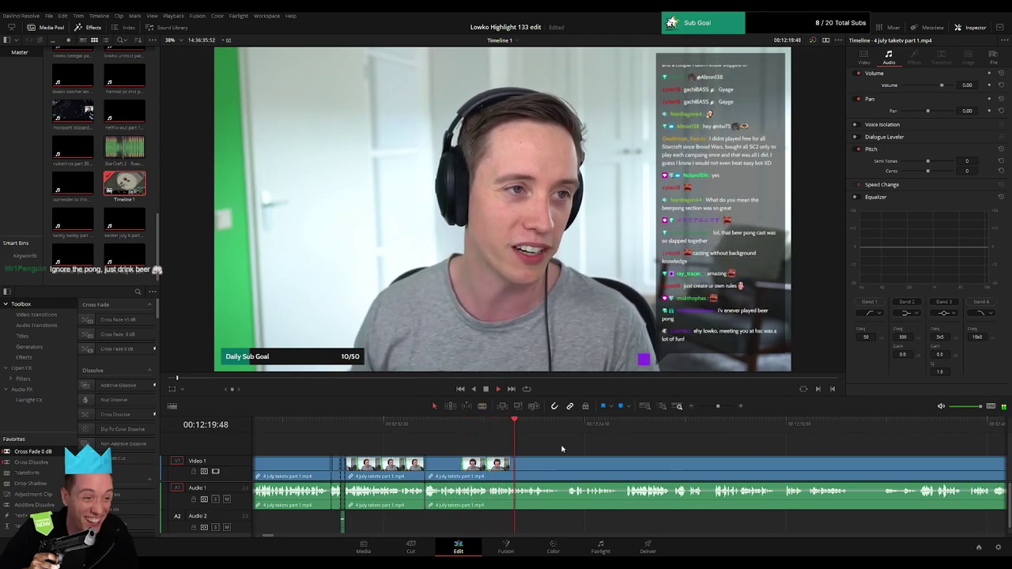
# - Review the footage from about 00:12:19 to 00:12:38 for the next section to cut
pyautogui.moveTo(562, 449); pyautogui.dragTo(373, 448)
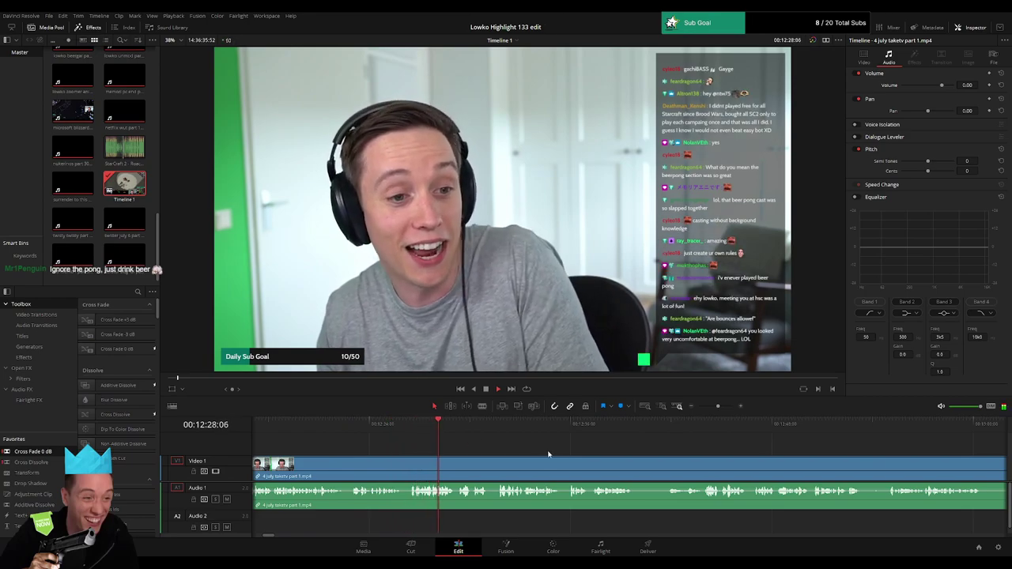
pyautogui.hscroll(2, 454, 450)
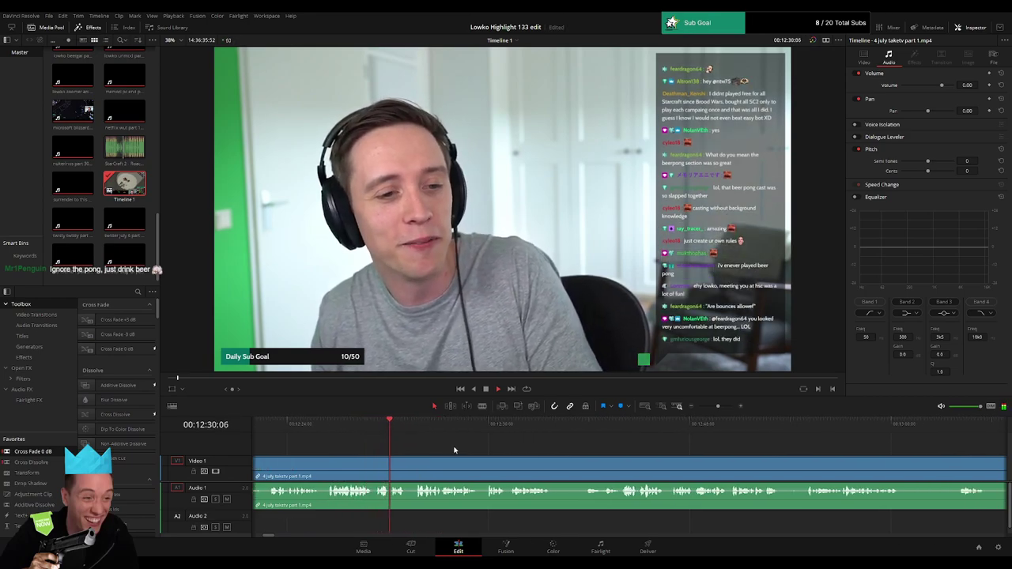
pyautogui.hotkey('shift', 'Left')
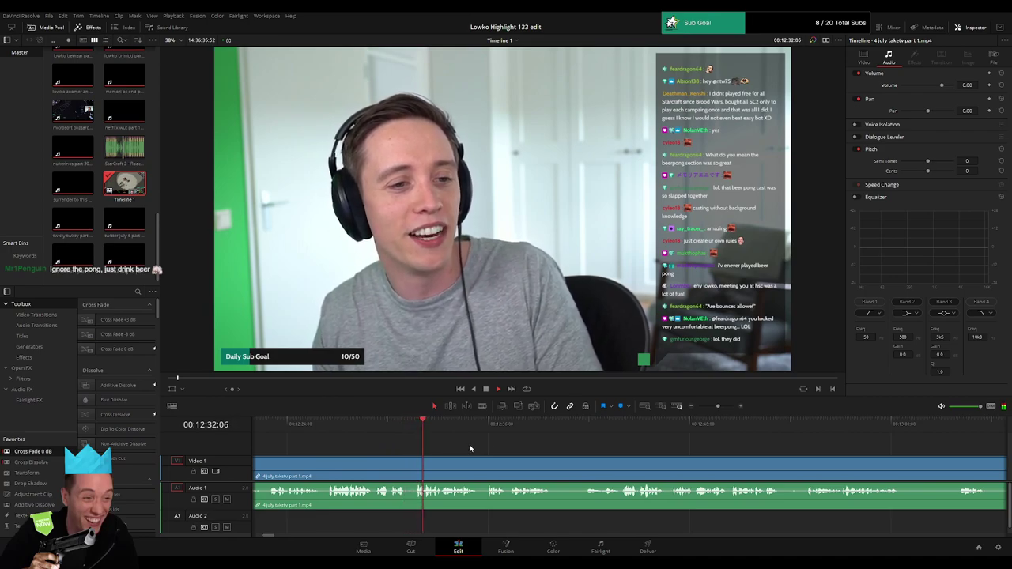
pyautogui.hscroll(2, 460, 451)
pyautogui.hscroll(1, 459, 450)
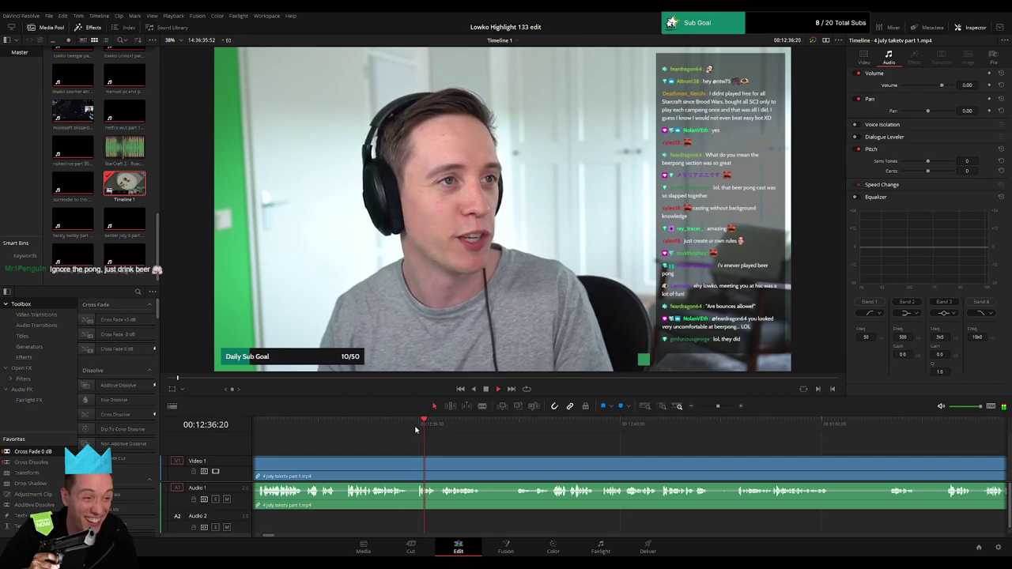
pyautogui.moveTo(508, 449); pyautogui.dragTo(444, 454)
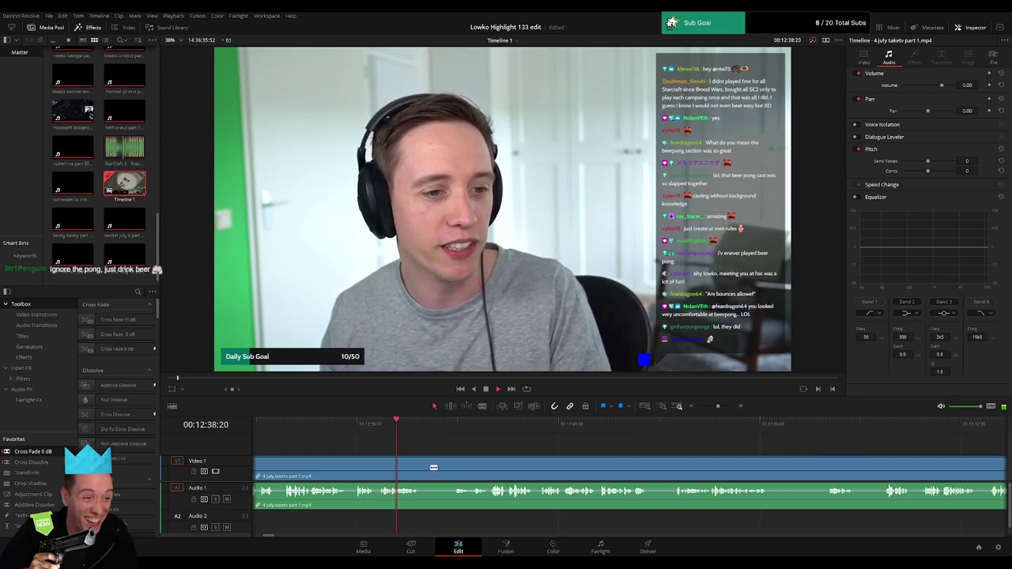
# - Split the clip at about 00:12:40 and 00:12:42 and ripple delete the section between the cuts
pyautogui.click(423, 467)
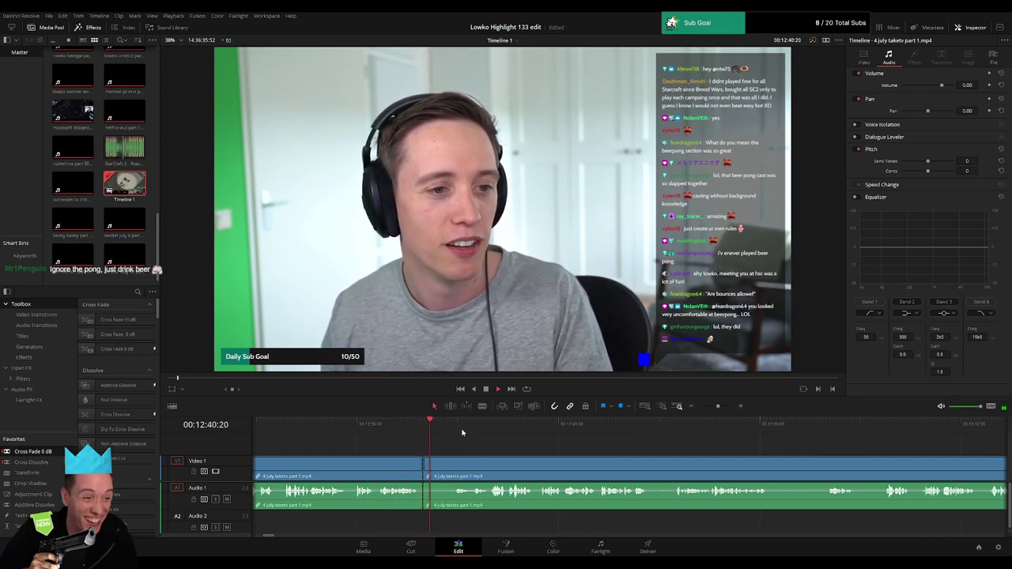
pyautogui.click(480, 427)
pyautogui.press('b')
pyautogui.click(455, 471)
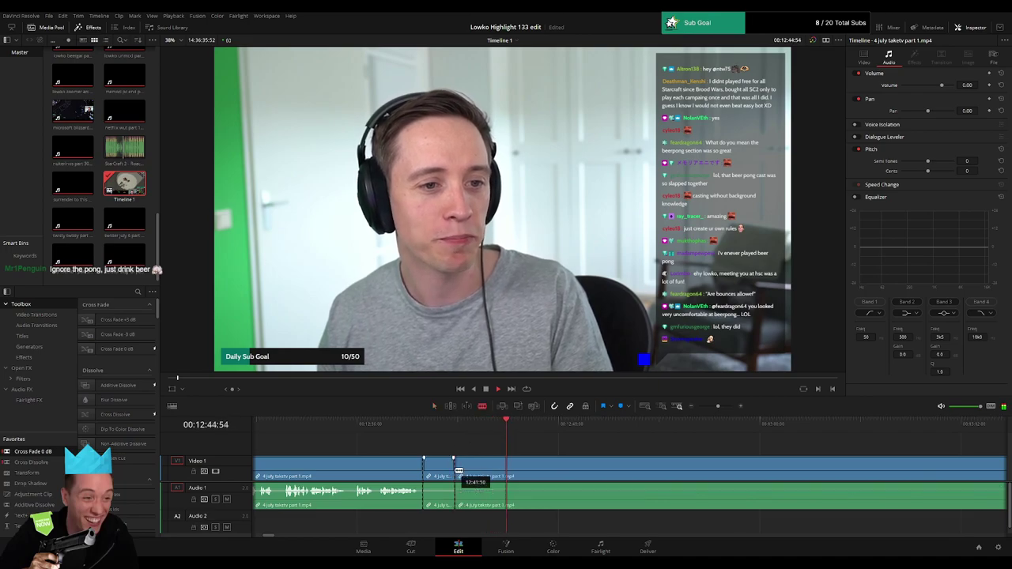
pyautogui.press('a')
pyautogui.click(445, 474)
pyautogui.press('Delete')
# - Split the clip at about 00:12:42 and ripple delete the rest of the 4 july taketv part 1 footage after the cut
pyautogui.click(425, 428)
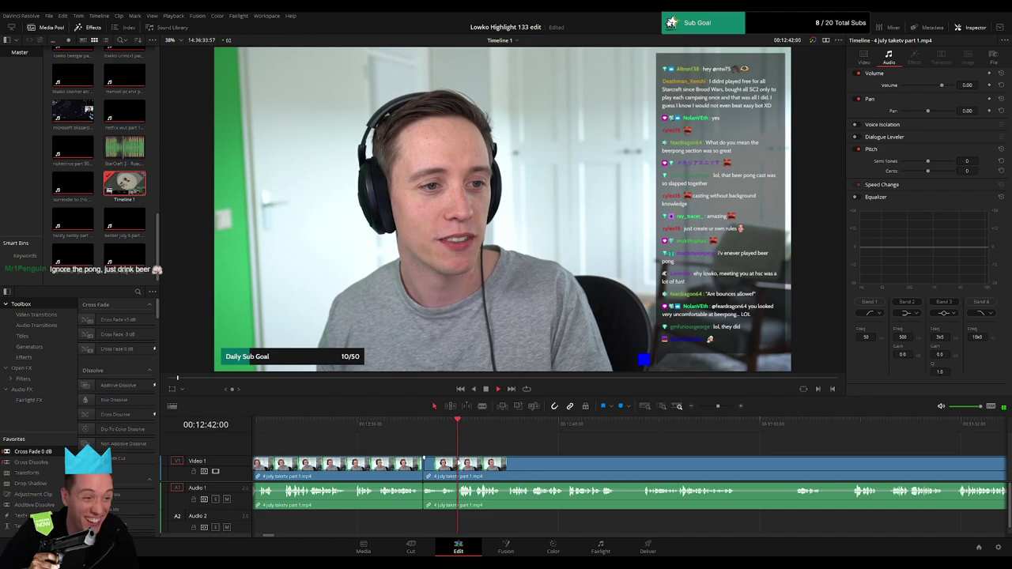
pyautogui.press('b')
pyautogui.click(458, 465)
pyautogui.click(645, 428)
pyautogui.click(918, 430)
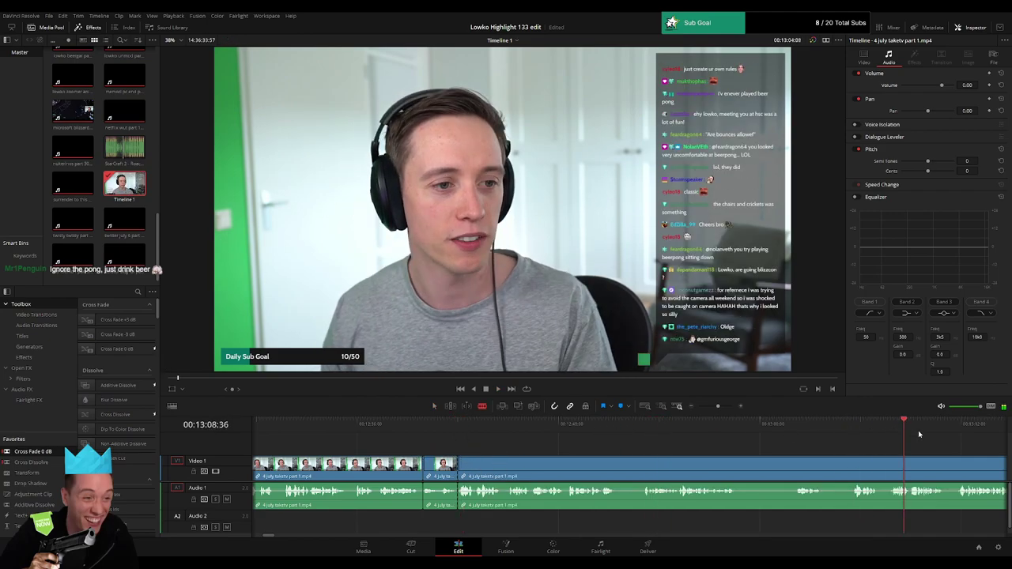
pyautogui.moveTo(719, 406); pyautogui.dragTo(710, 408)
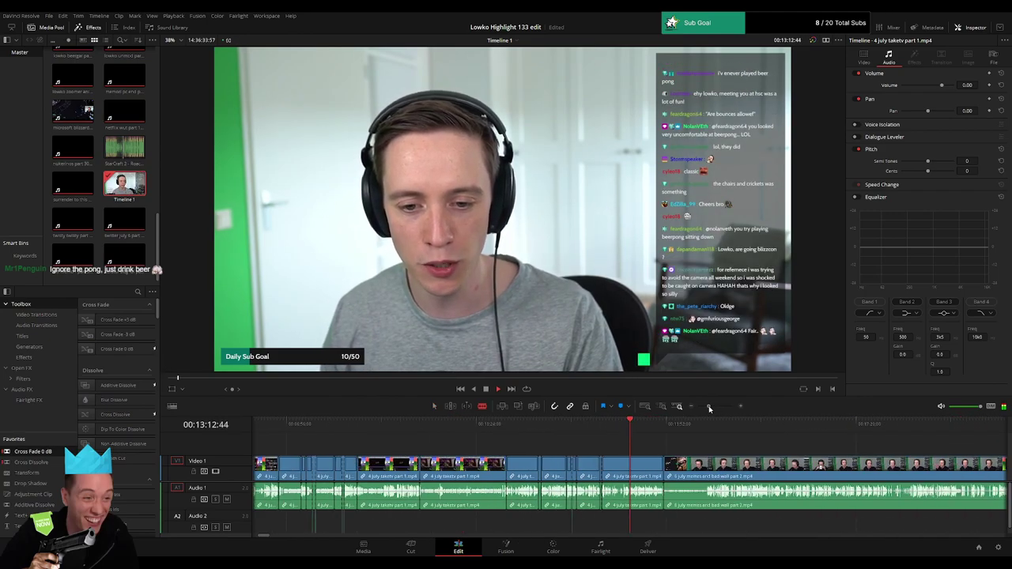
pyautogui.click(662, 425)
pyautogui.click(667, 470)
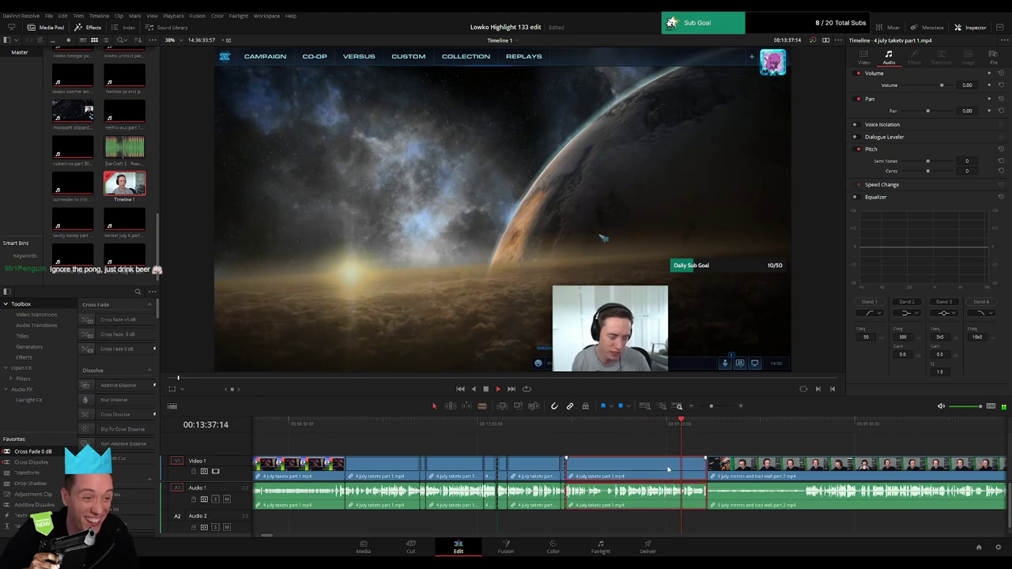
pyautogui.press('Delete')
# - Skim the 6 july memes and bad wall part 2 footage up to about 00:17:20
pyautogui.click(814, 434)
pyautogui.moveTo(814, 435); pyautogui.dragTo(912, 436)
pyautogui.moveTo(912, 436); pyautogui.dragTo(419, 434)
pyautogui.moveTo(524, 434); pyautogui.dragTo(586, 436)
pyautogui.click(659, 434)
pyautogui.press('space')
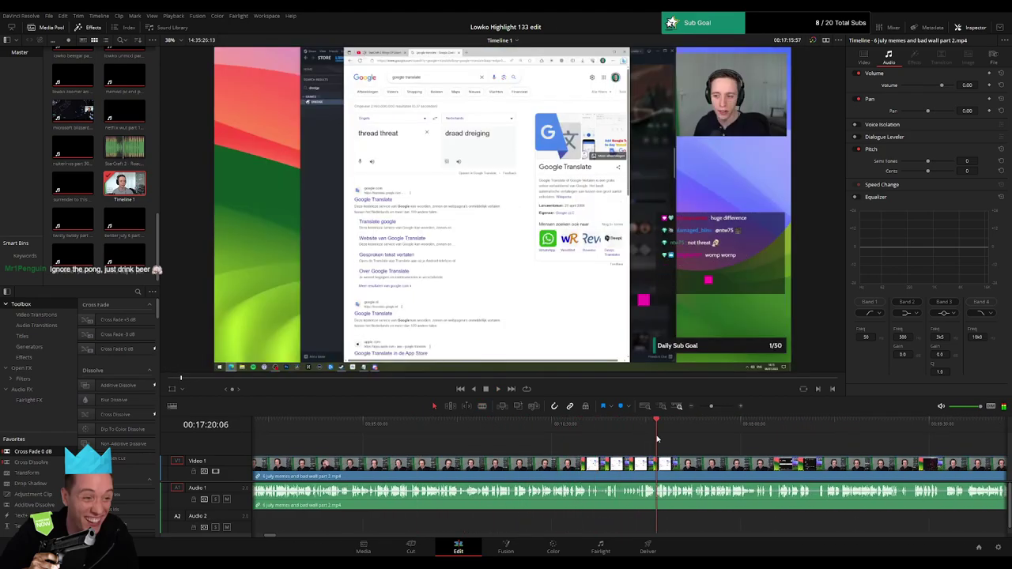
# - Skim the 6 july memes and bad wall part 2 footage from about 00:17:20 to 00:18:20 for a starting point
pyautogui.click(675, 434)
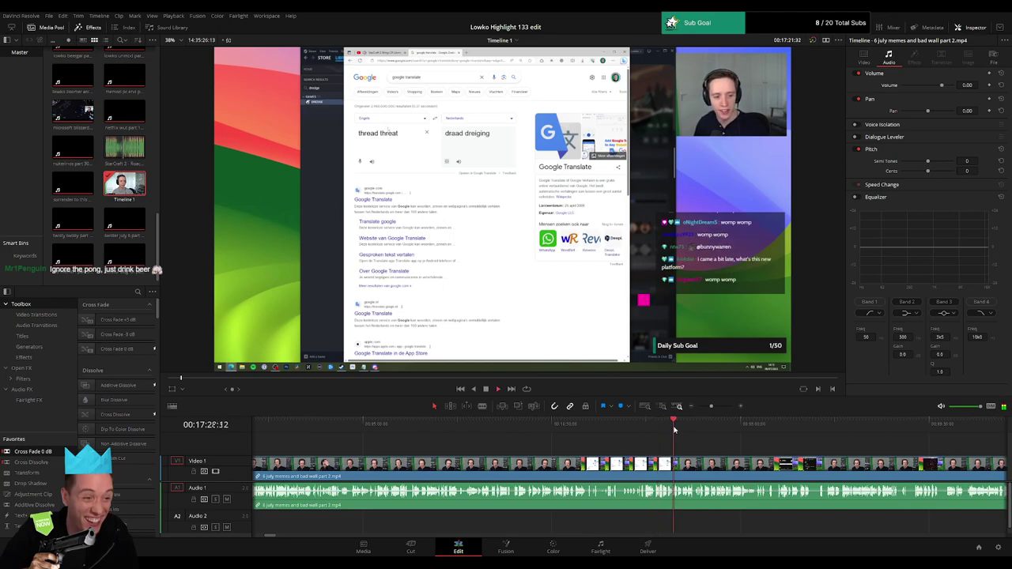
pyautogui.click(718, 433)
pyautogui.click(777, 434)
pyautogui.hscroll(3, 820, 454)
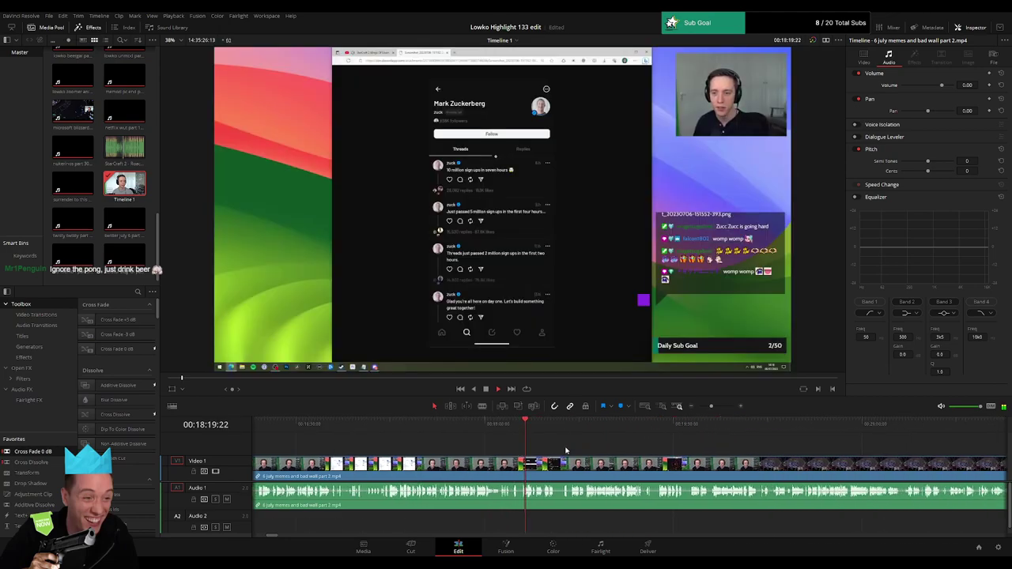
pyautogui.click(509, 421)
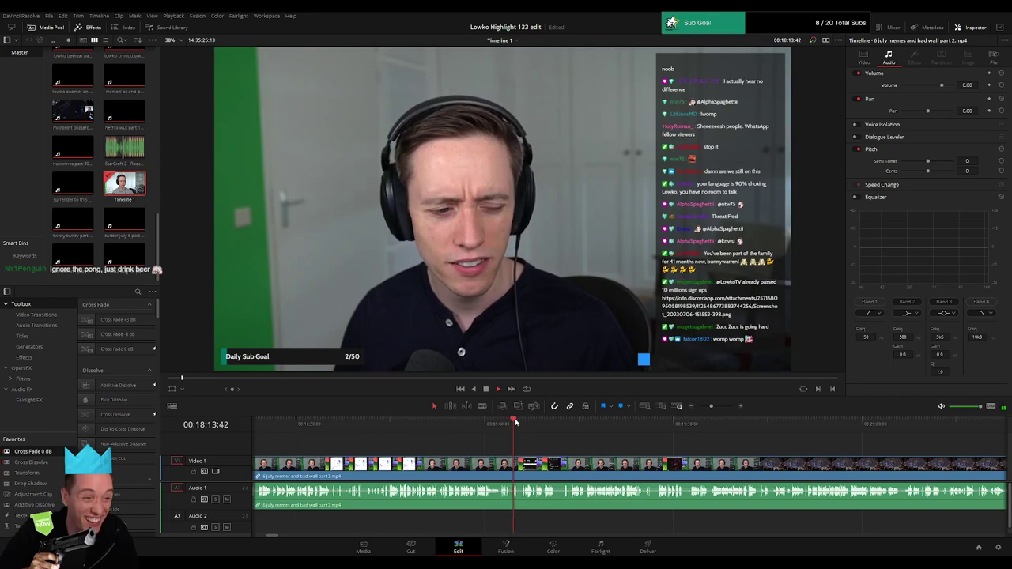
pyautogui.moveTo(712, 408); pyautogui.dragTo(717, 408)
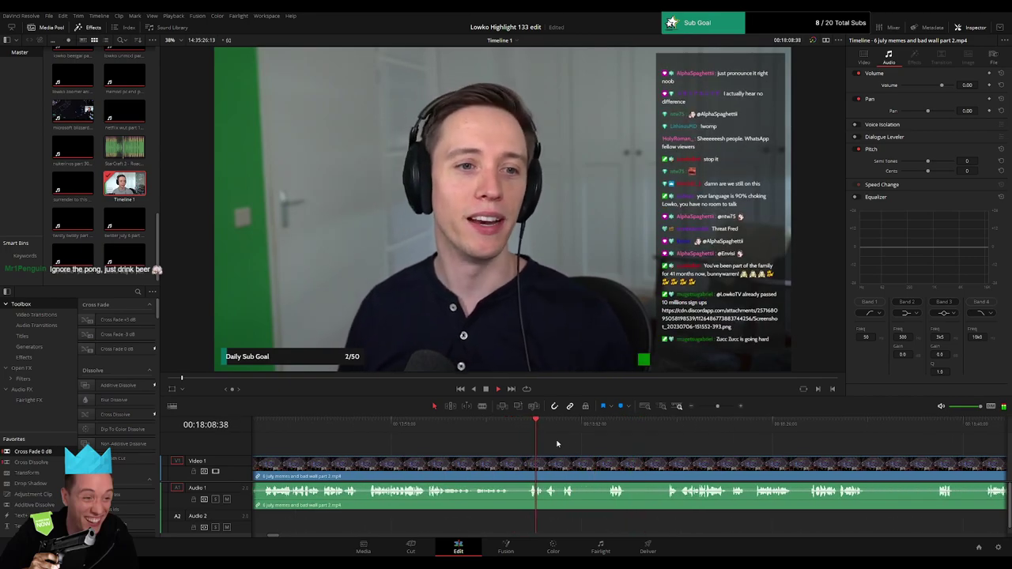
pyautogui.click(428, 434)
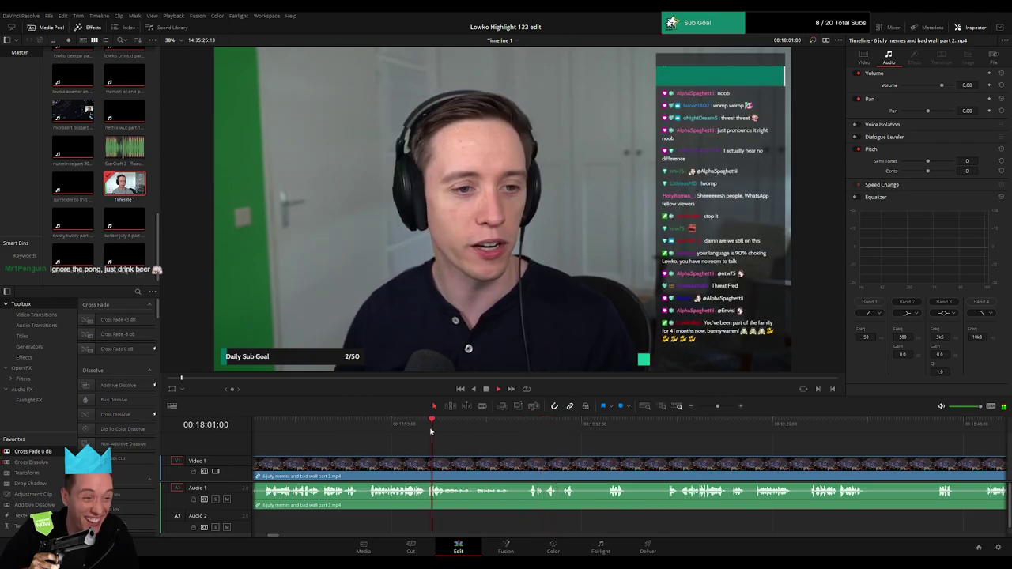
pyautogui.click(370, 435)
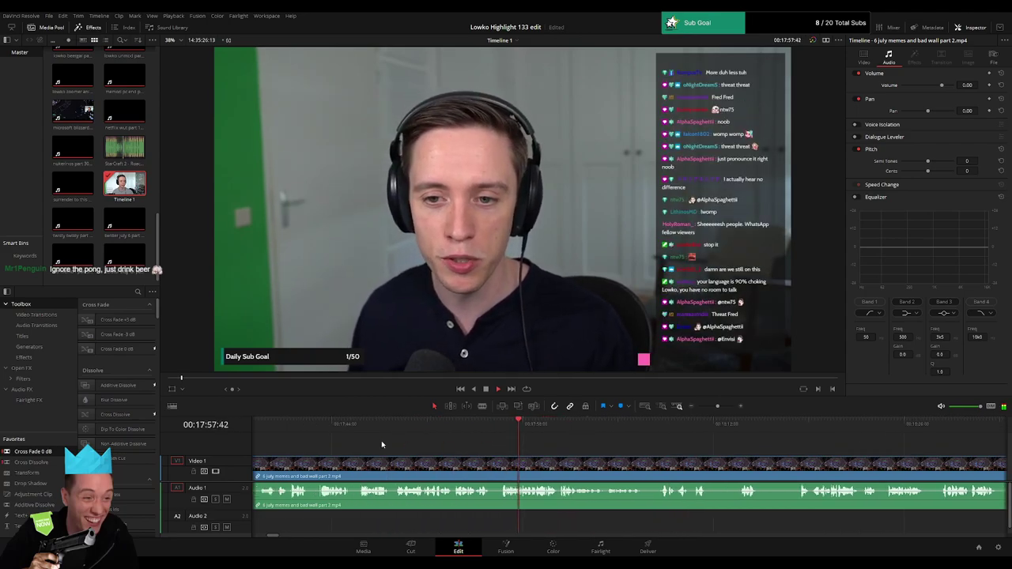
pyautogui.click(647, 433)
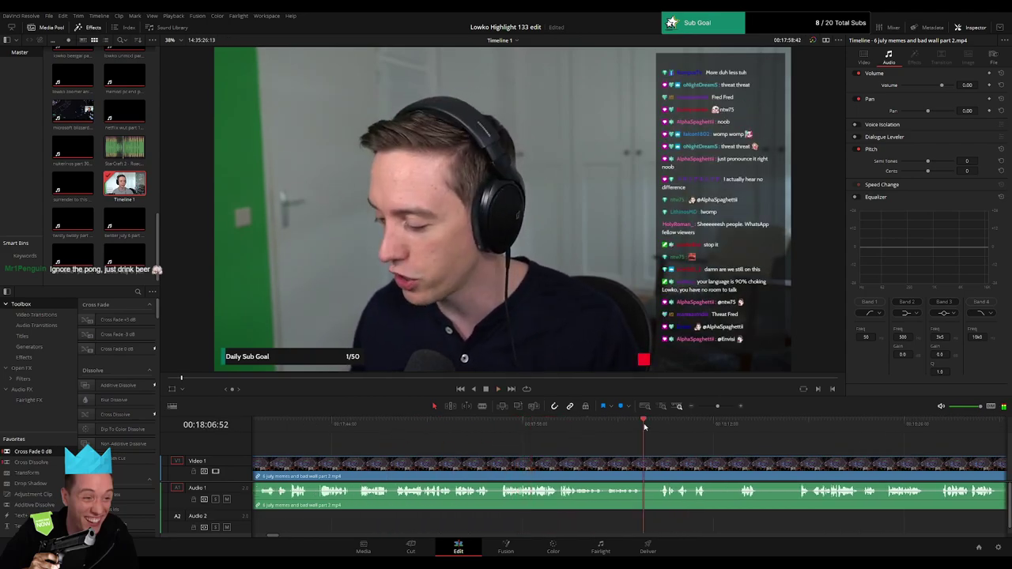
pyautogui.click(697, 432)
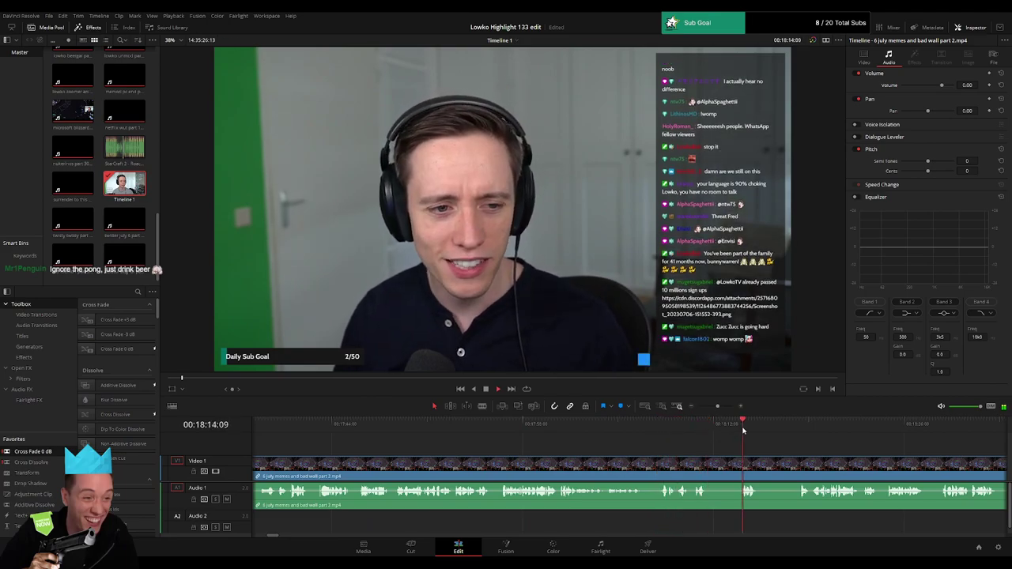
pyautogui.click(564, 427)
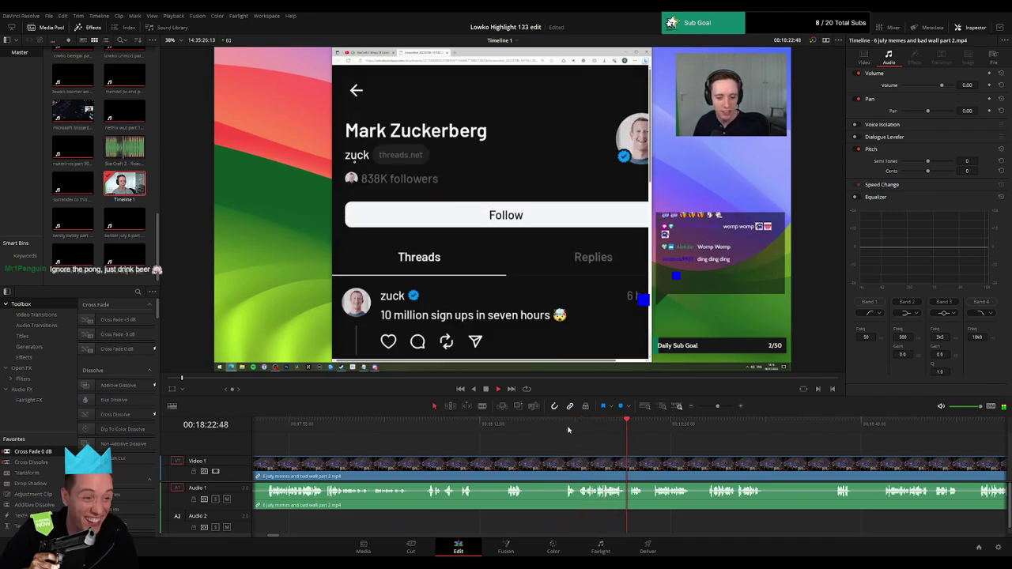
# - Split the clip at about 00:18:19 and ripple delete the 6 july memes and bad wall part 2 footage before the cut
pyautogui.click(564, 427)
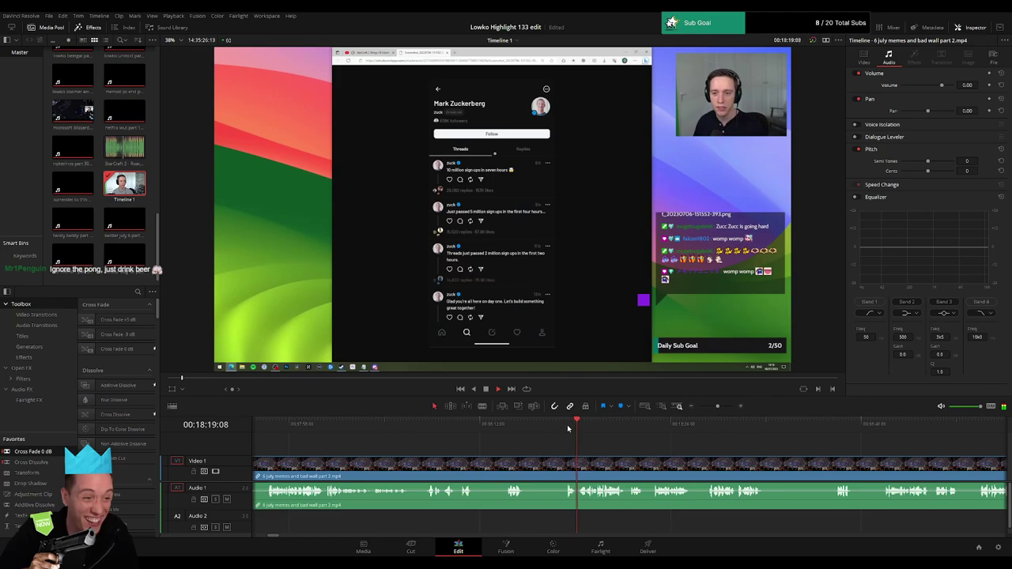
pyautogui.hotkey('ctrl', 'b')
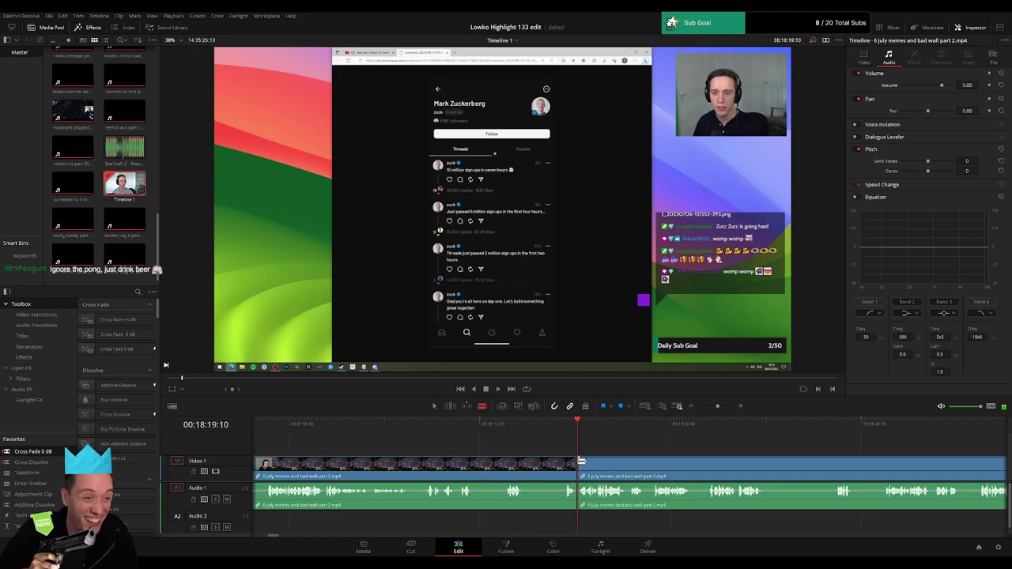
pyautogui.click(549, 470)
pyautogui.press('Delete')
pyautogui.press('space')
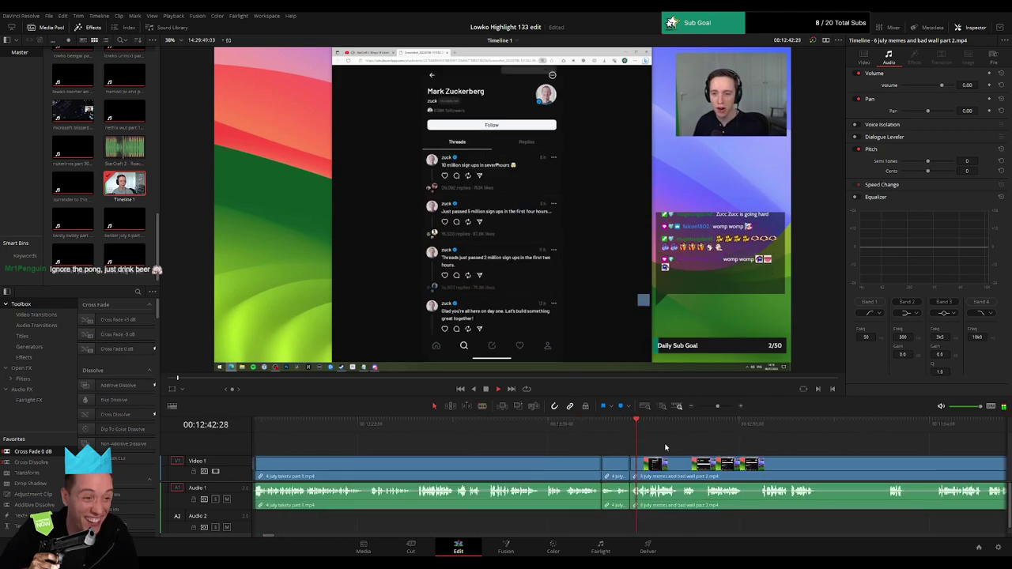
# - Split the clip at about 00:12:55 and 00:13:00 and ripple delete the section between the cuts
pyautogui.hscroll(4, 485, 443)
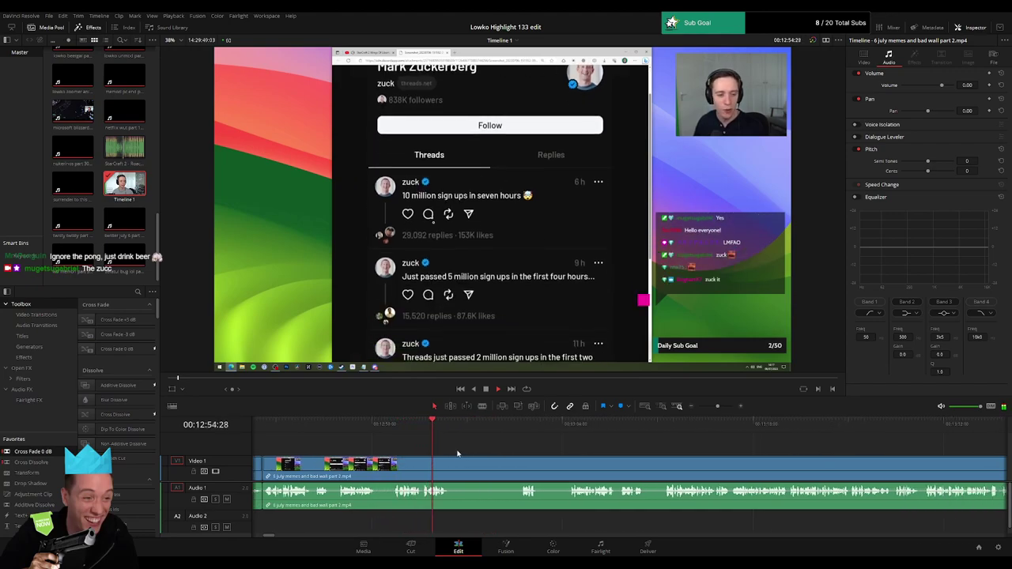
pyautogui.press('space')
pyautogui.press('b')
pyautogui.click(451, 465)
pyautogui.click(521, 431)
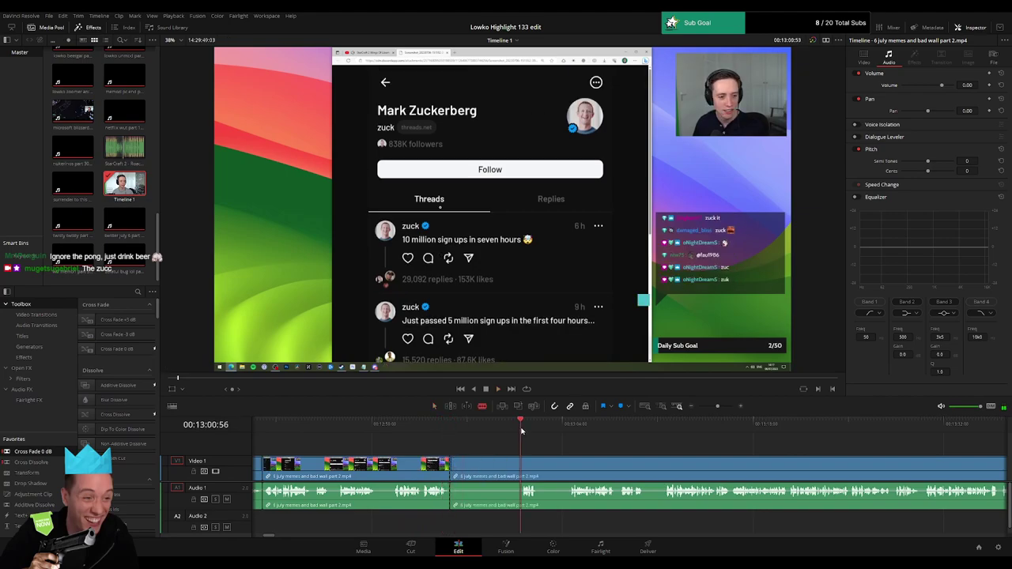
pyautogui.press('space')
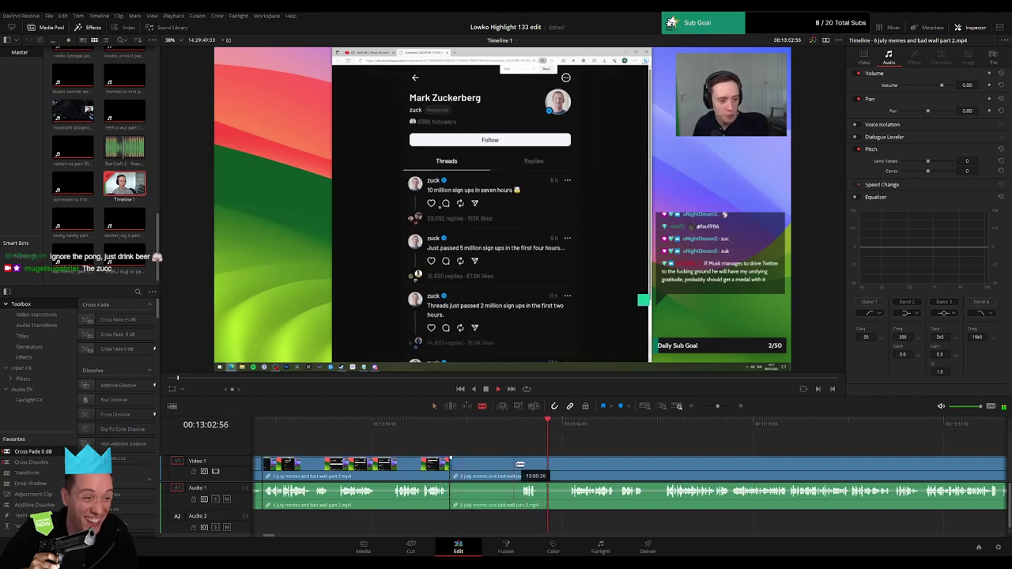
pyautogui.click(521, 465)
pyautogui.press('a')
pyautogui.click(499, 472)
pyautogui.press('Delete')
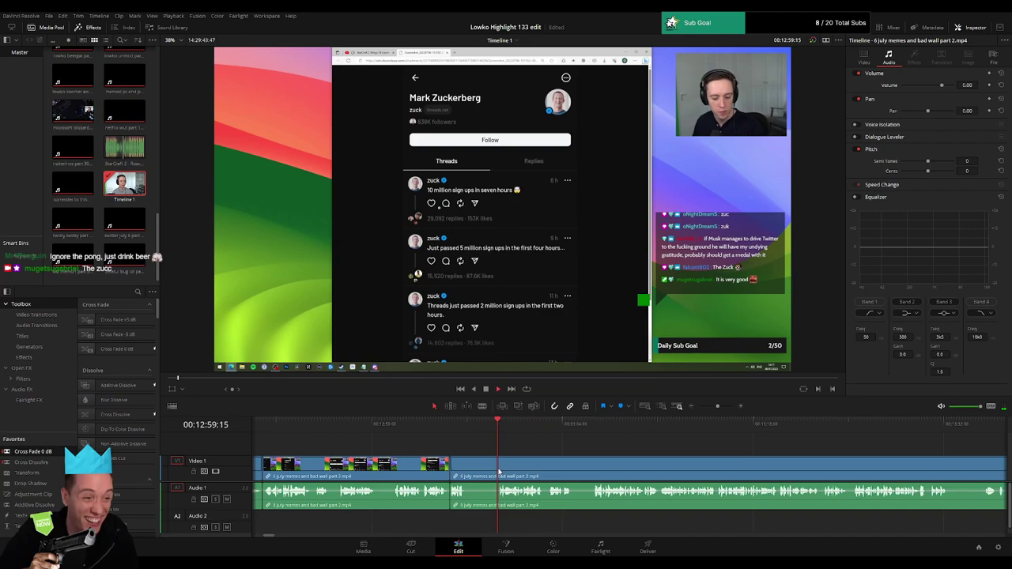
# - Split the clip at about 00:12:57 and 00:12:58 and ripple delete the short section between the cuts
pyautogui.press('b')
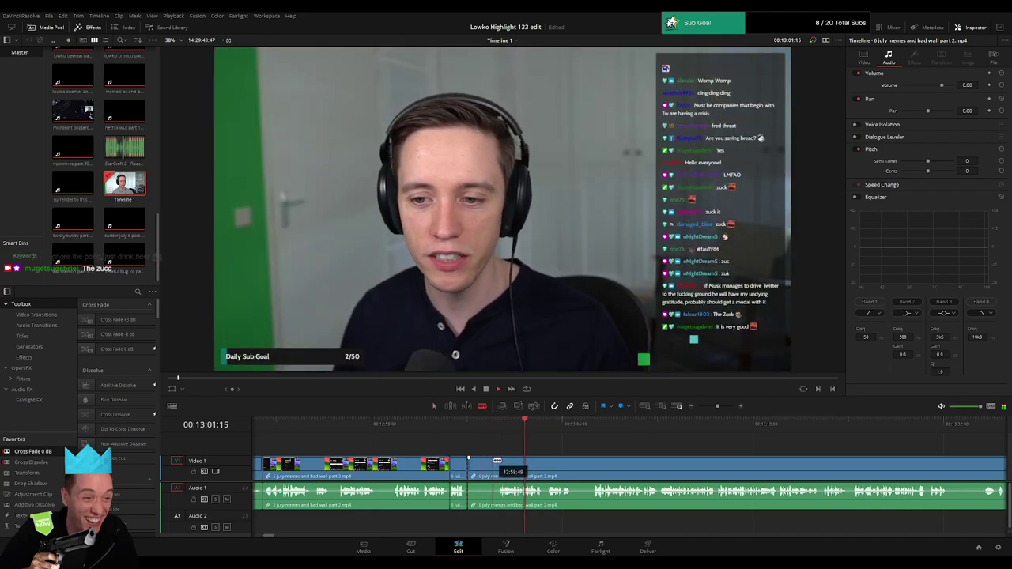
pyautogui.click(497, 460)
pyautogui.press('a')
pyautogui.click(487, 466)
pyautogui.press('Delete')
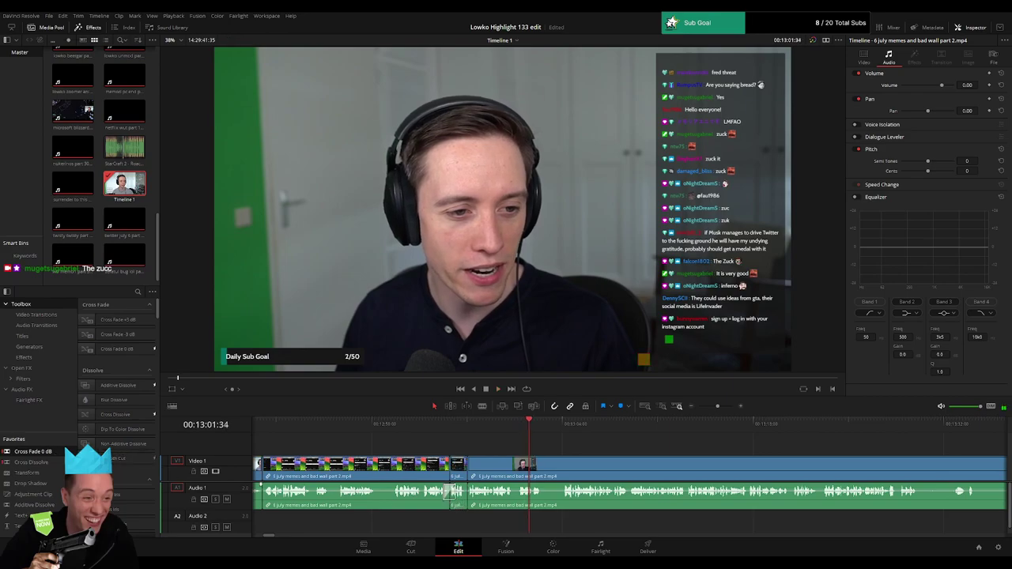
# - Add a Cross Fade 0 dB transition to the audio cut at about 00:12:57
pyautogui.moveTo(55, 451); pyautogui.dragTo(469, 492)
pyautogui.hscroll(-2, 459, 488)
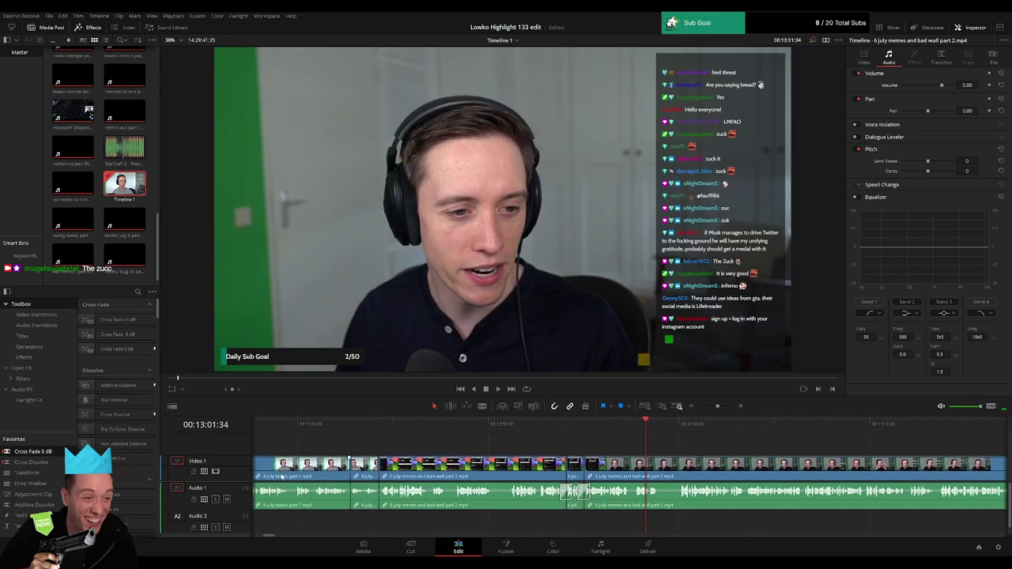
pyautogui.hscroll(-1, 398, 501)
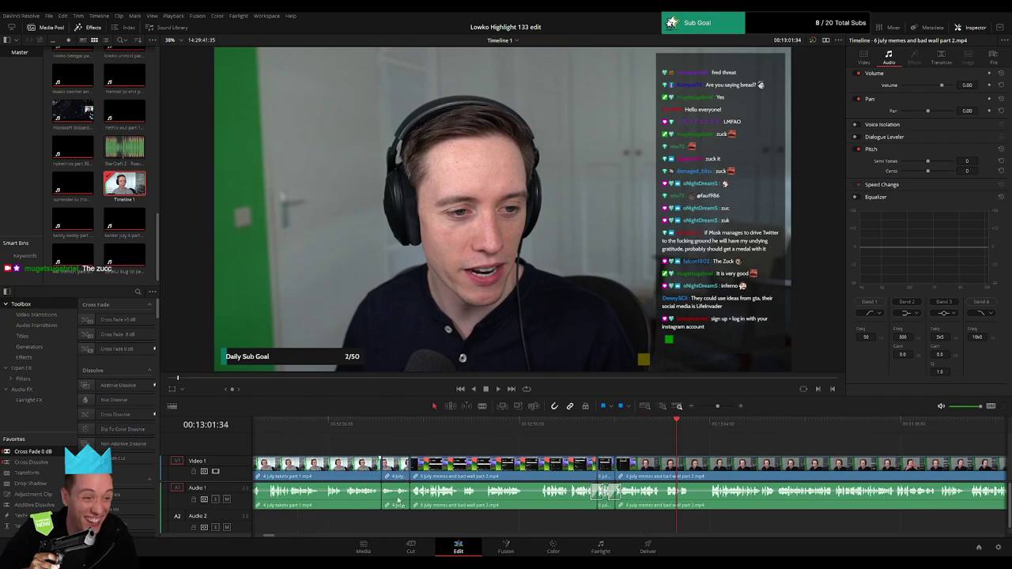
# - Split the clip at about 00:13:02 and 00:13:04 and ripple delete the section between the cuts
pyautogui.press('space')
pyautogui.hscroll(5, 443, 466)
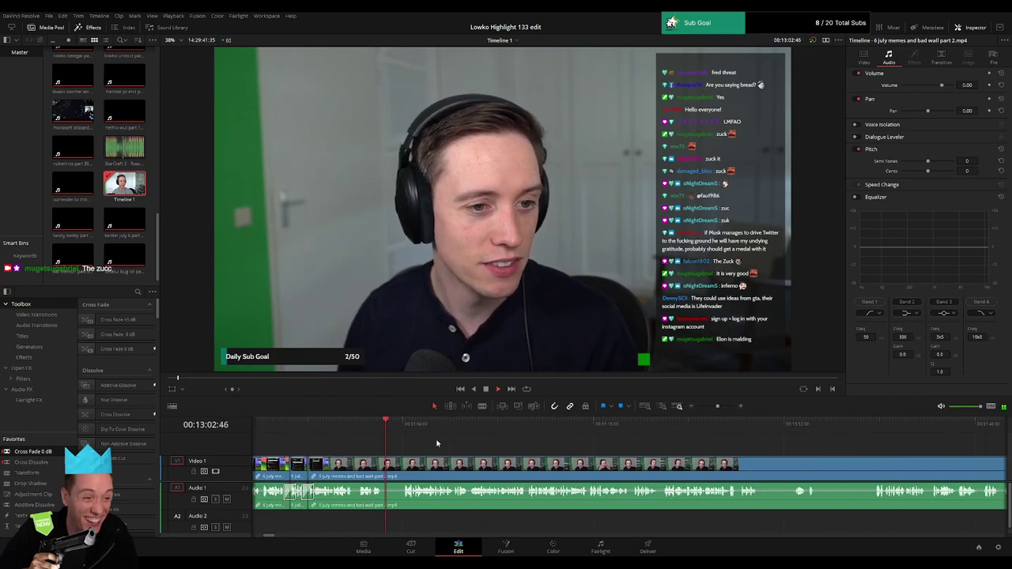
pyautogui.press('b')
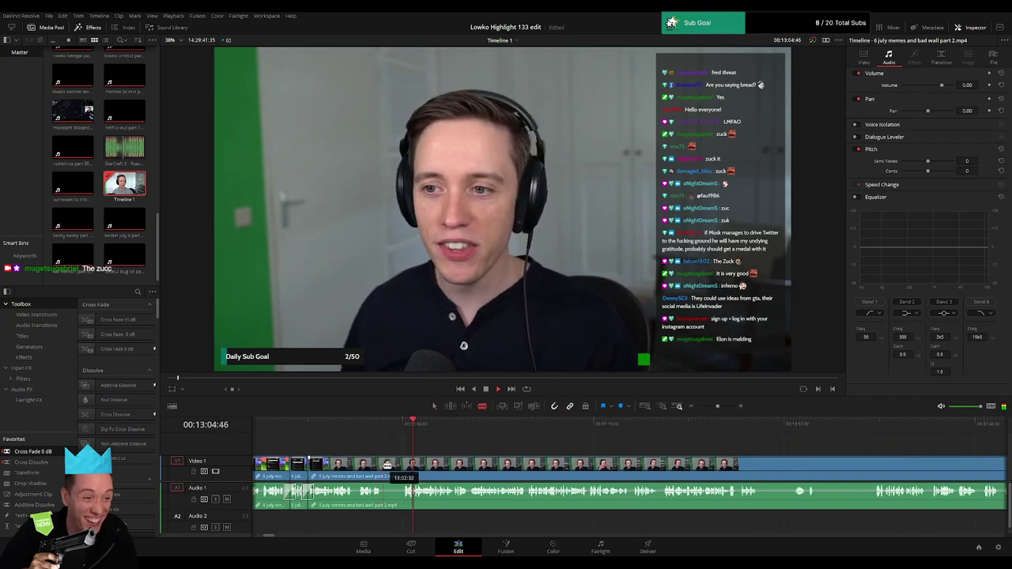
pyautogui.click(384, 464)
pyautogui.click(402, 464)
pyautogui.press('a')
pyautogui.click(394, 466)
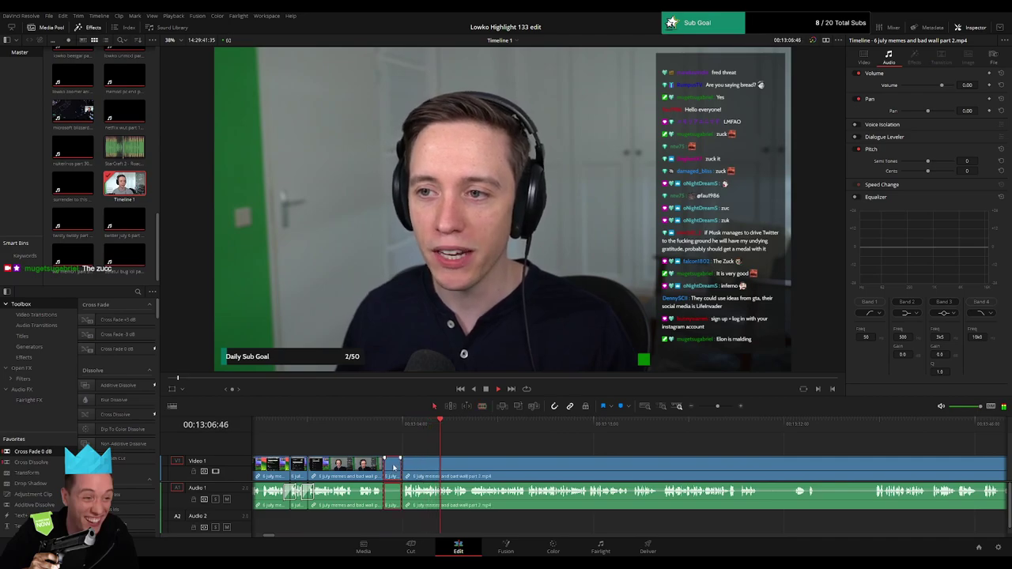
pyautogui.press('Delete')
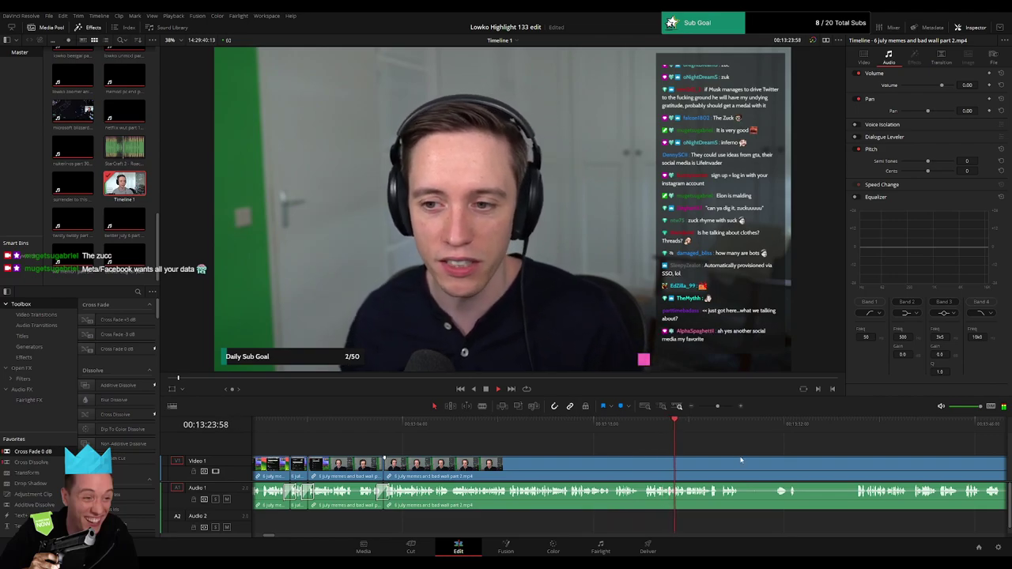
# - Review the footage up to about 00:13:31 and split the clip at about 00:13:29, where the speech pauses
pyautogui.moveTo(741, 460); pyautogui.dragTo(527, 442)
pyautogui.hscroll(2, 538, 446)
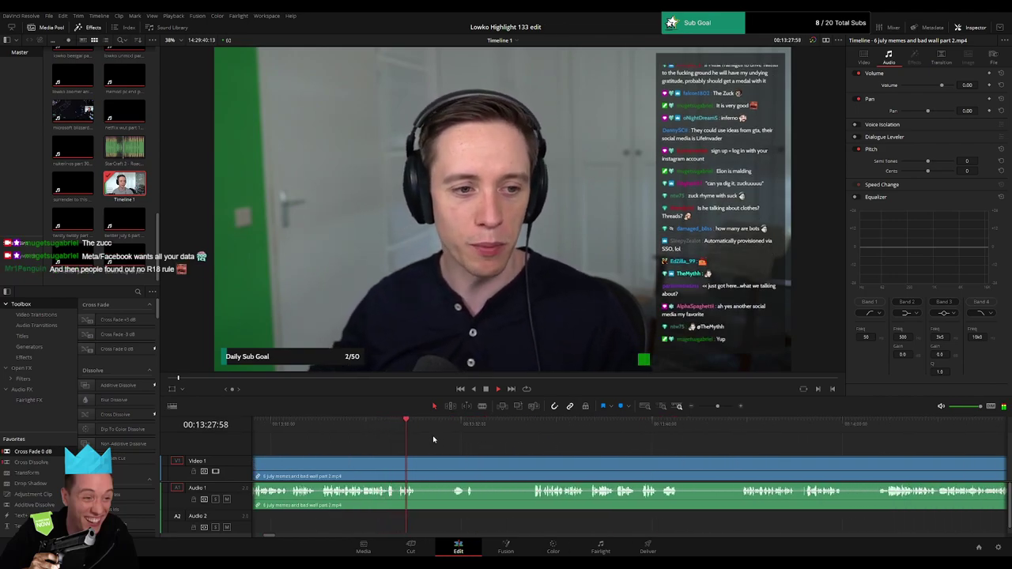
pyautogui.click(457, 435)
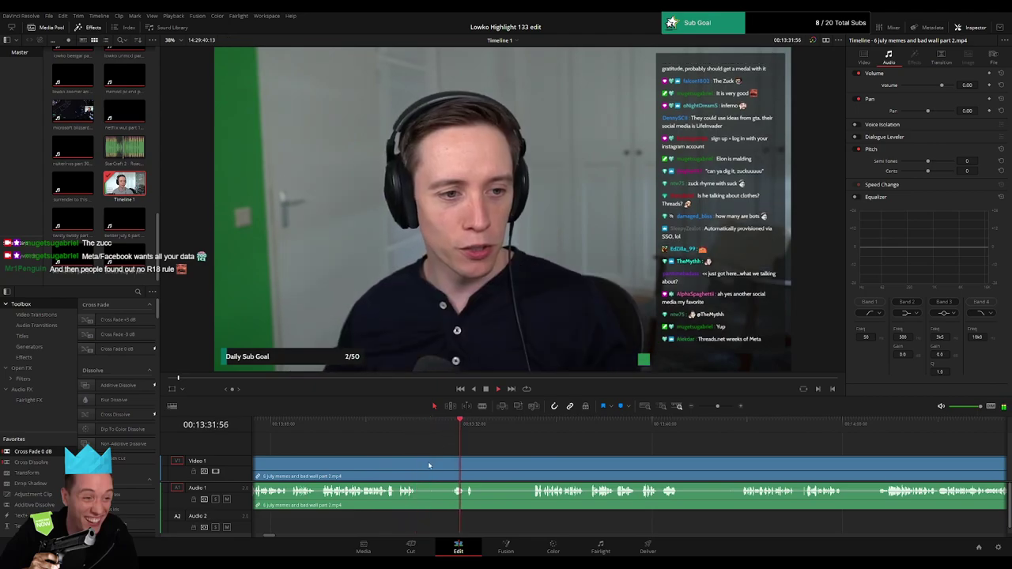
pyautogui.press('b')
pyautogui.click(420, 465)
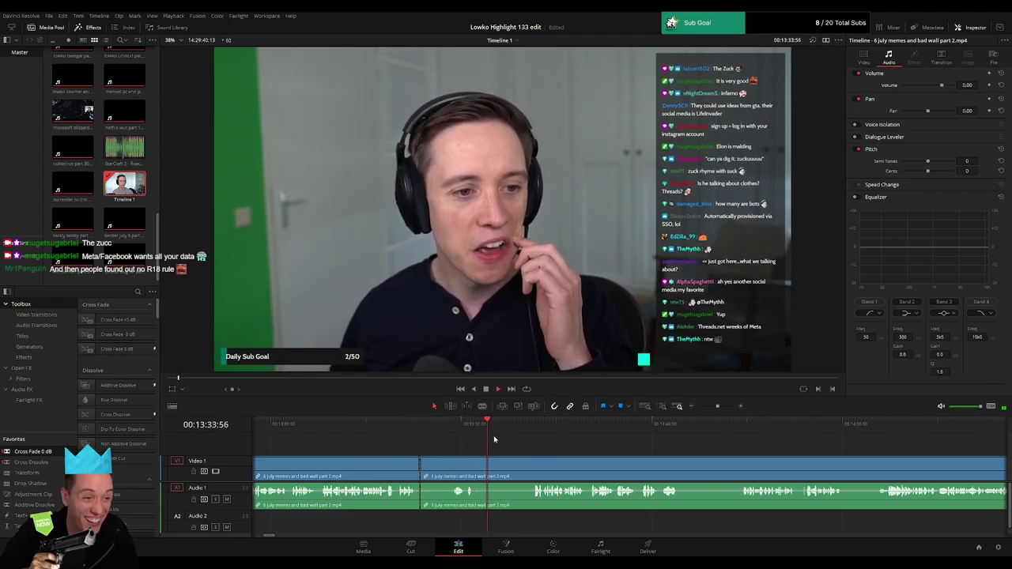
# - Split the clip at about 00:13:37, just before the speech resumes, and ripple delete the section back to the previous cut
pyautogui.click(532, 431)
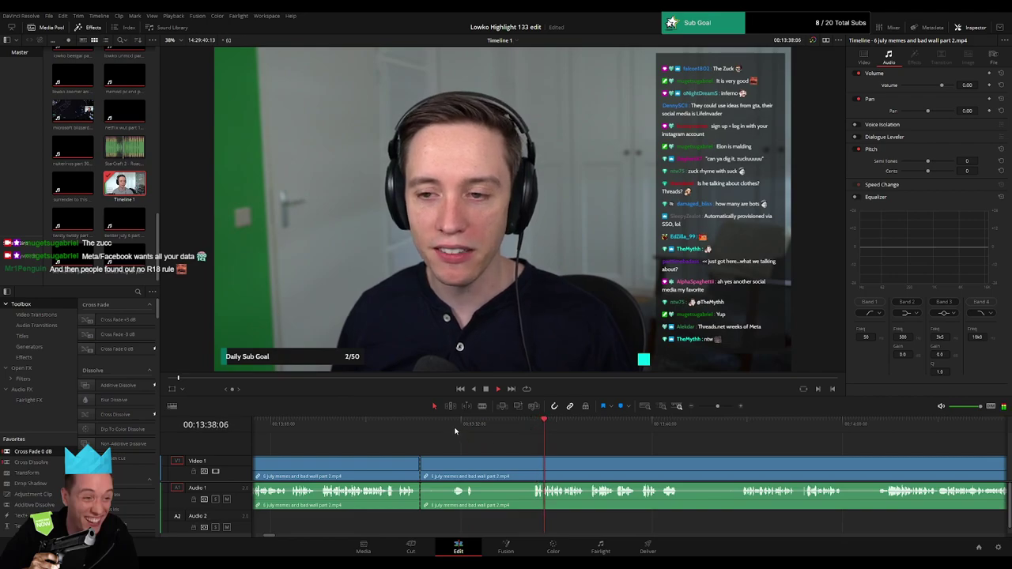
pyautogui.click(459, 431)
pyautogui.click(529, 431)
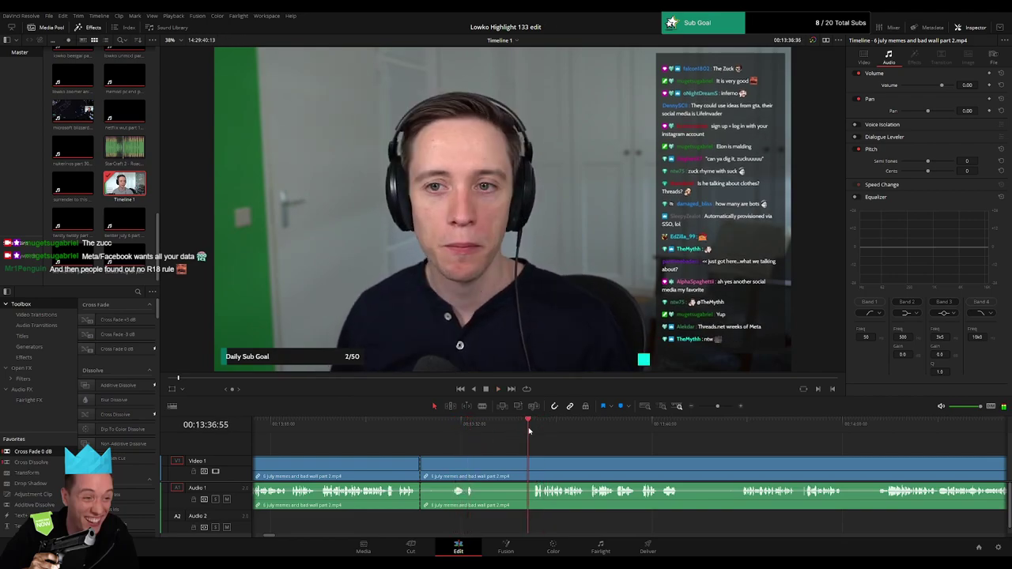
pyautogui.press('b')
pyautogui.click(533, 467)
pyautogui.press('a')
pyautogui.click(508, 472)
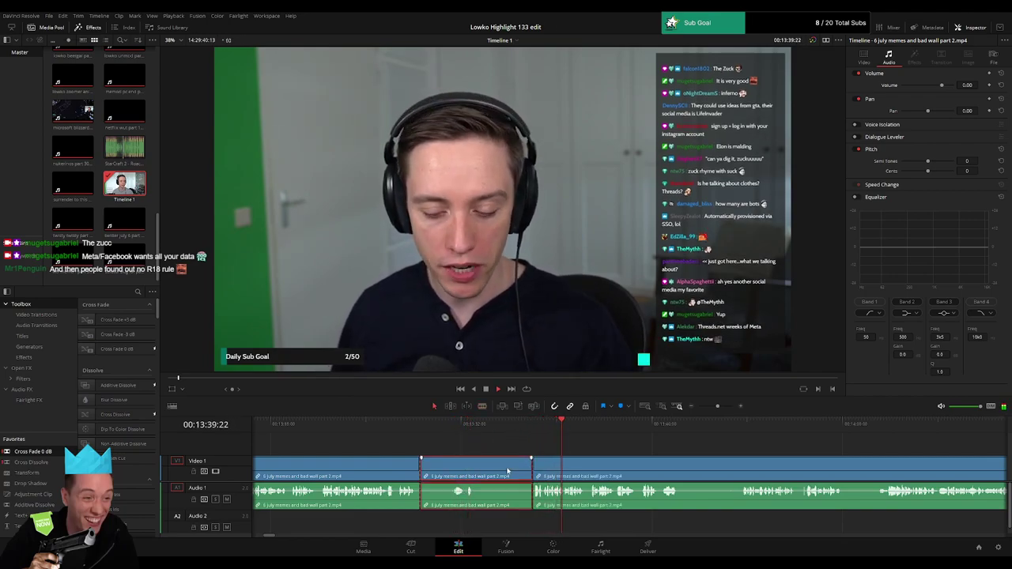
pyautogui.press('Delete')
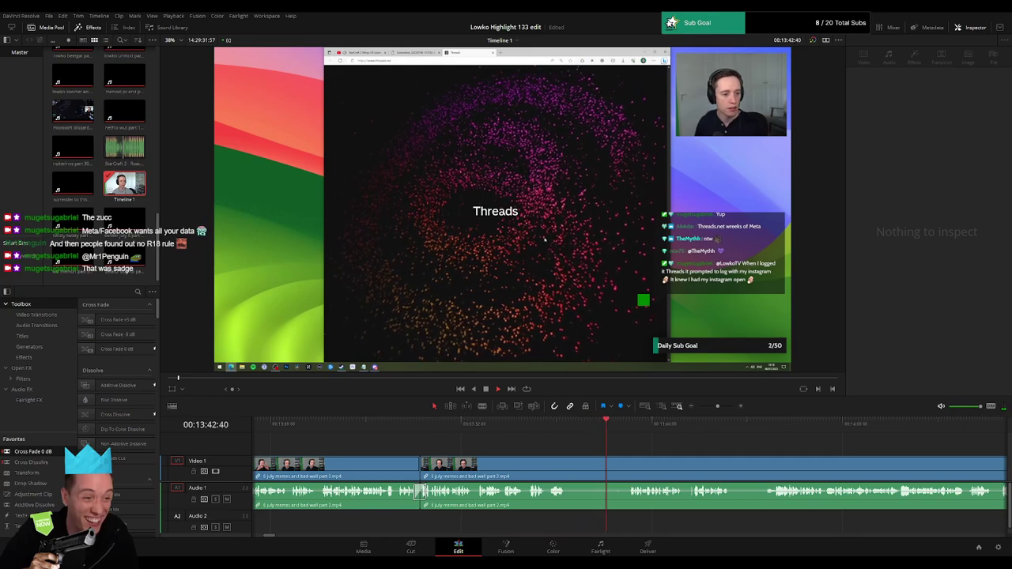
# - Split the clip at about 00:13:40 and 00:13:44 and ripple delete the section between the cuts
pyautogui.moveTo(687, 452); pyautogui.dragTo(506, 448)
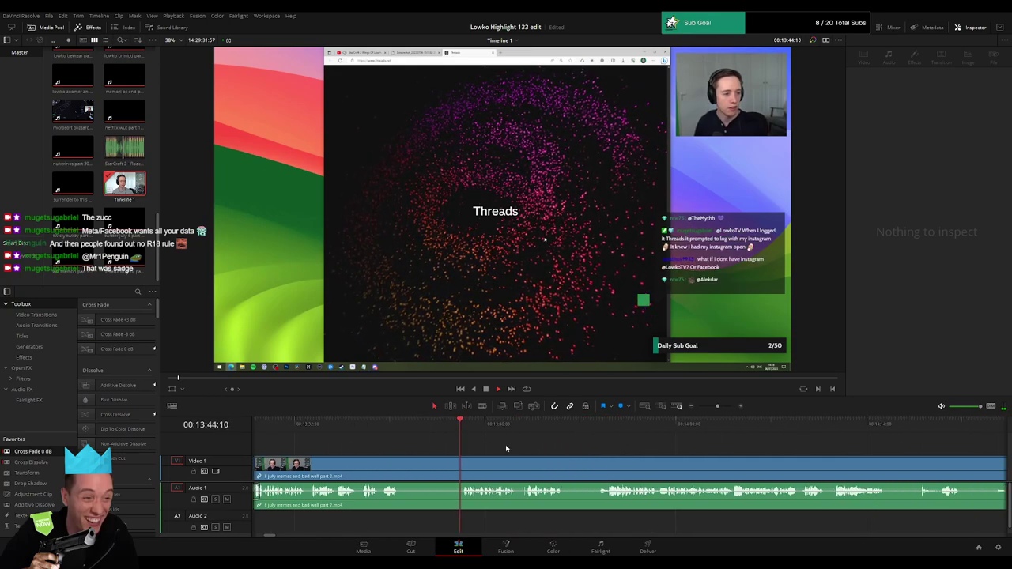
pyautogui.click(412, 422)
pyautogui.press('space')
pyautogui.hotkey('ctrl', 'b')
pyautogui.press('b')
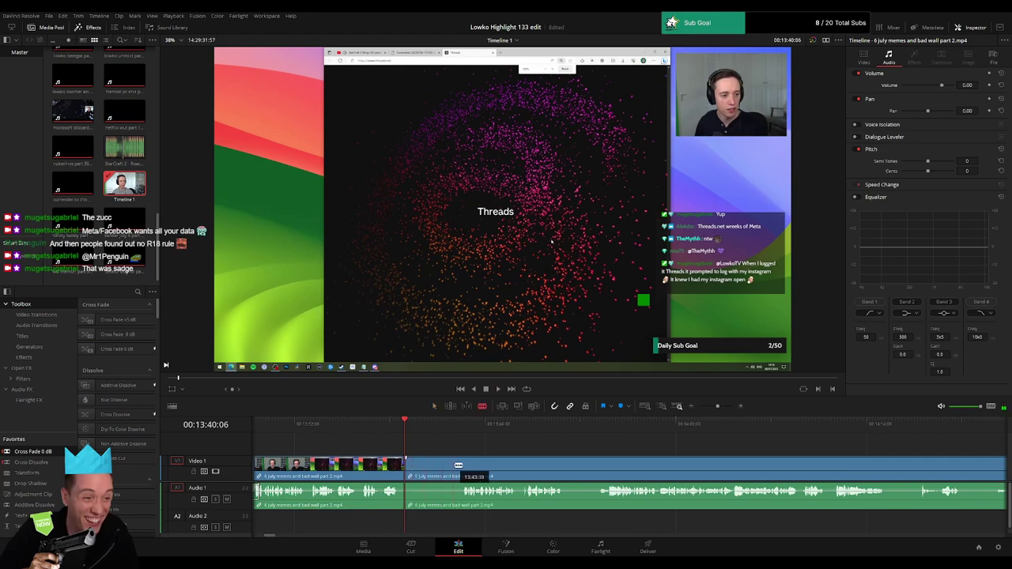
pyautogui.click(460, 467)
pyautogui.press('a')
pyautogui.click(453, 470)
pyautogui.press('Delete')
pyautogui.press('space')
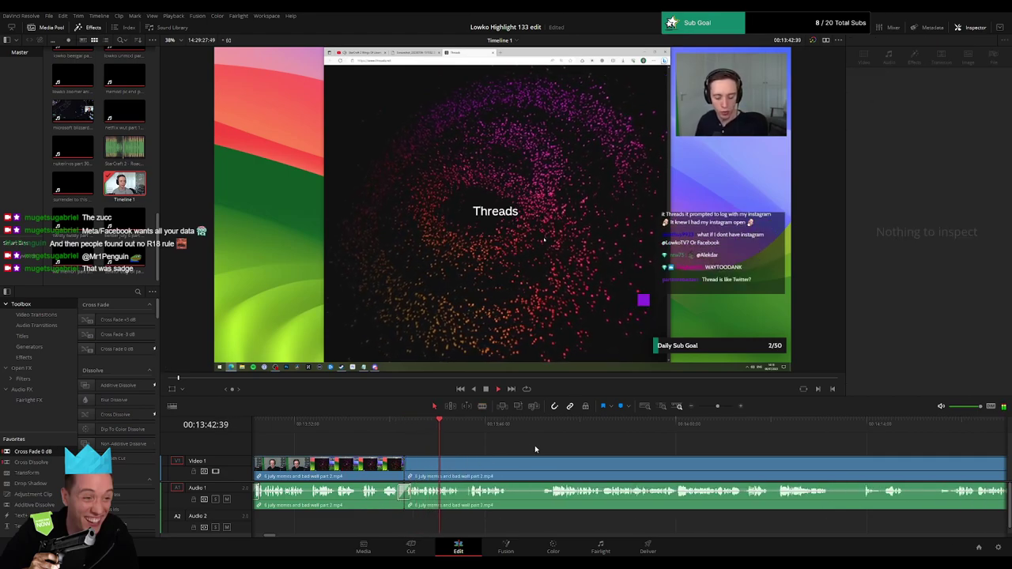
pyautogui.moveTo(564, 447); pyautogui.dragTo(473, 449)
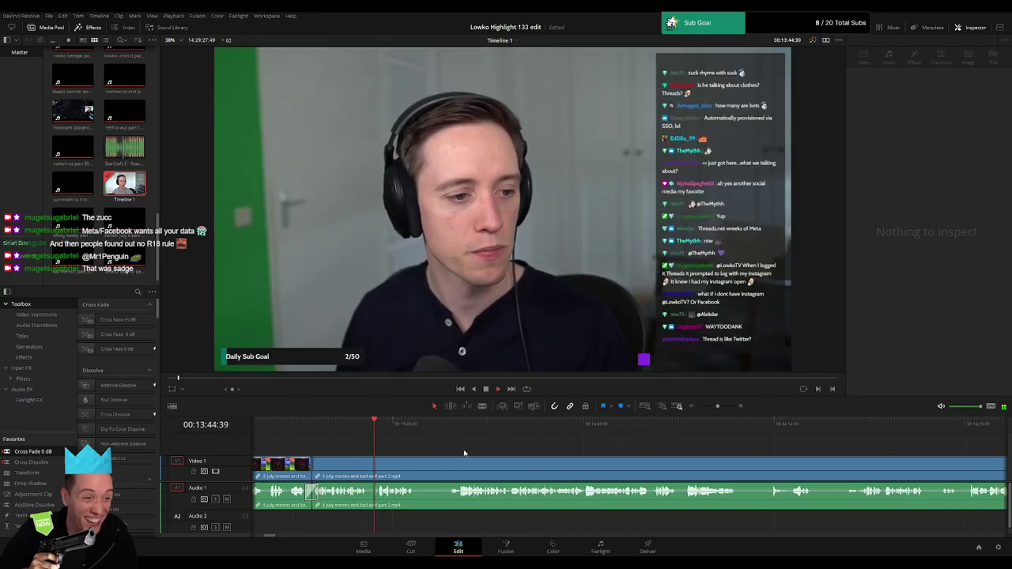
# - Cut a short section out of the talking clip at about 13:44:39 and ripple delete it
pyautogui.press('b')
pyautogui.click(368, 463)
pyautogui.click(378, 464)
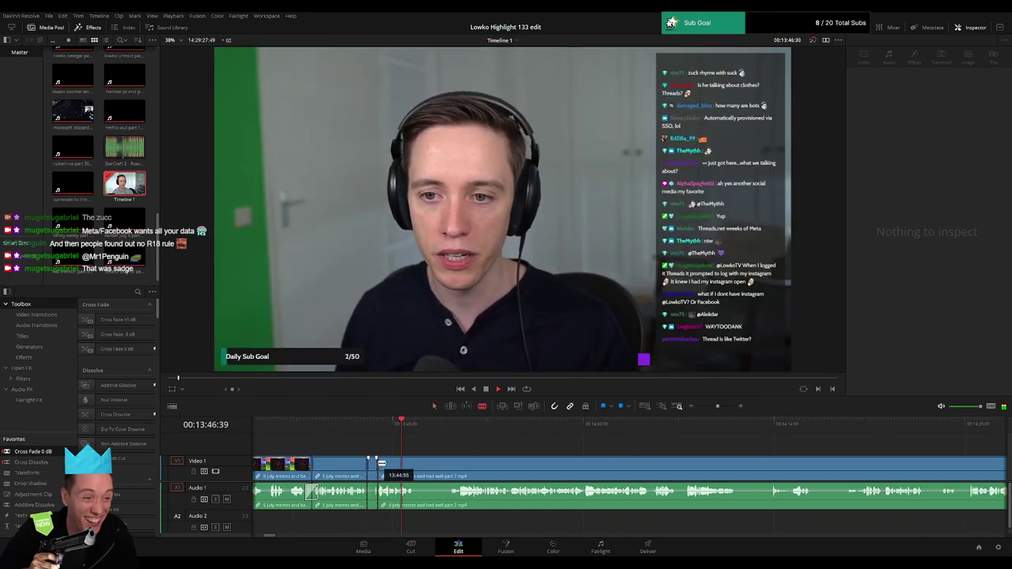
pyautogui.press('a')
pyautogui.click(372, 468)
pyautogui.press('Delete')
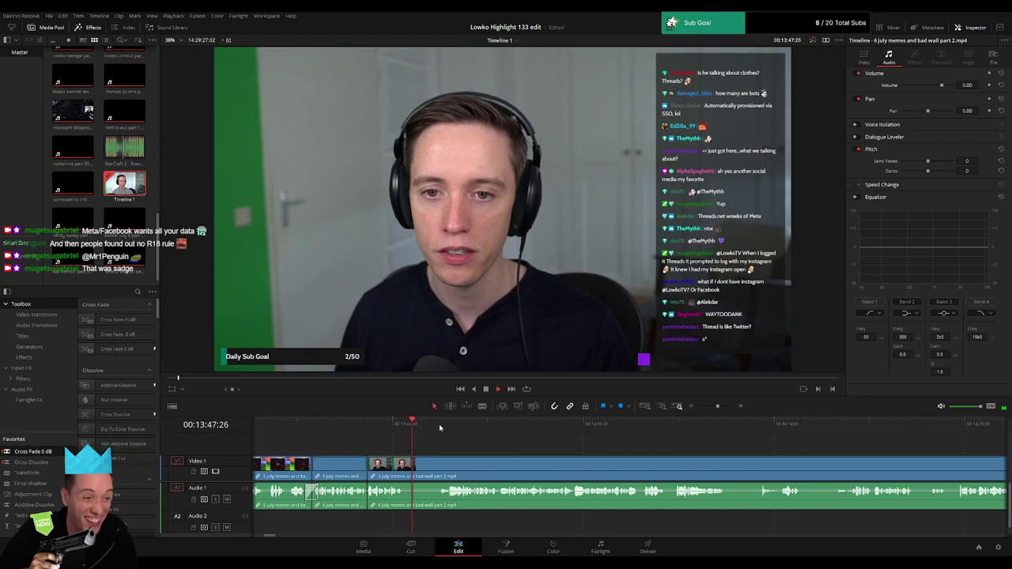
# - Cut out the pause from about 13:47 to 13:50, ripple delete it, and cross-fade the audio at the join
pyautogui.press('b')
pyautogui.click(406, 468)
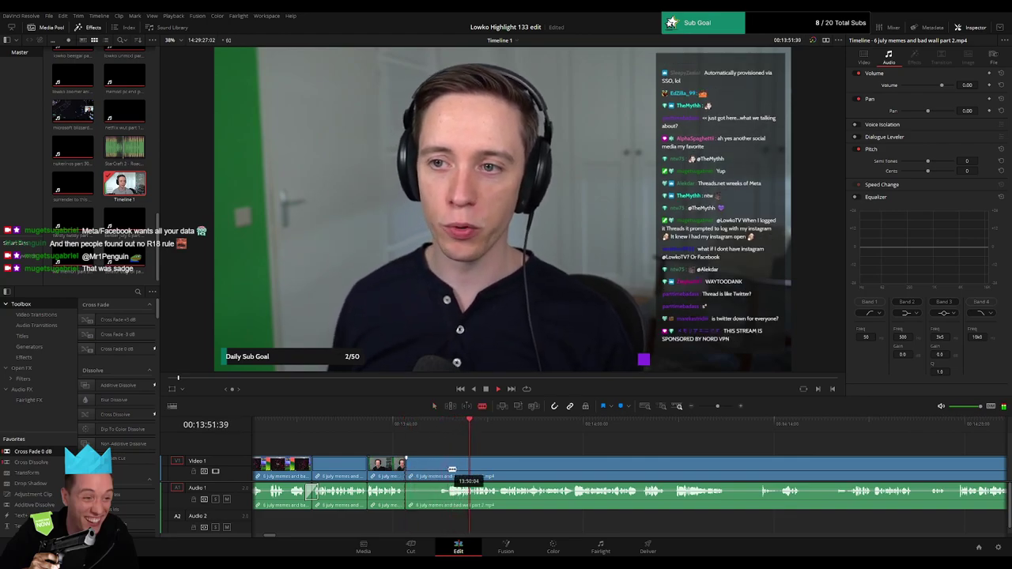
pyautogui.click(446, 468)
pyautogui.press('a')
pyautogui.click(441, 466)
pyautogui.press('Delete')
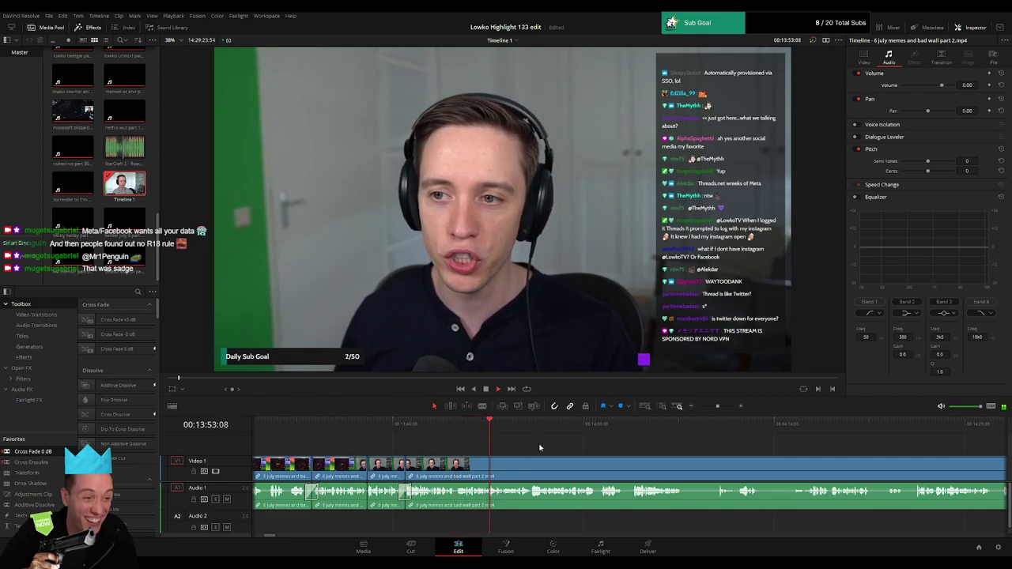
# - Split the clip at about 13:53:06 and 13:53:23 to isolate the spoken word between them
pyautogui.hscroll(1, 499, 447)
pyautogui.click(412, 424)
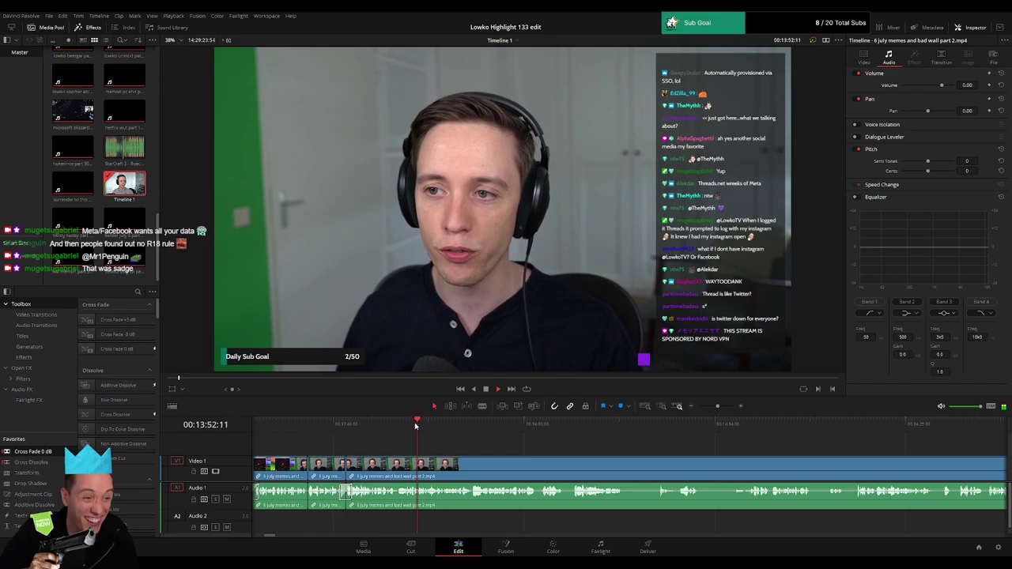
pyautogui.press('b')
pyautogui.click(431, 466)
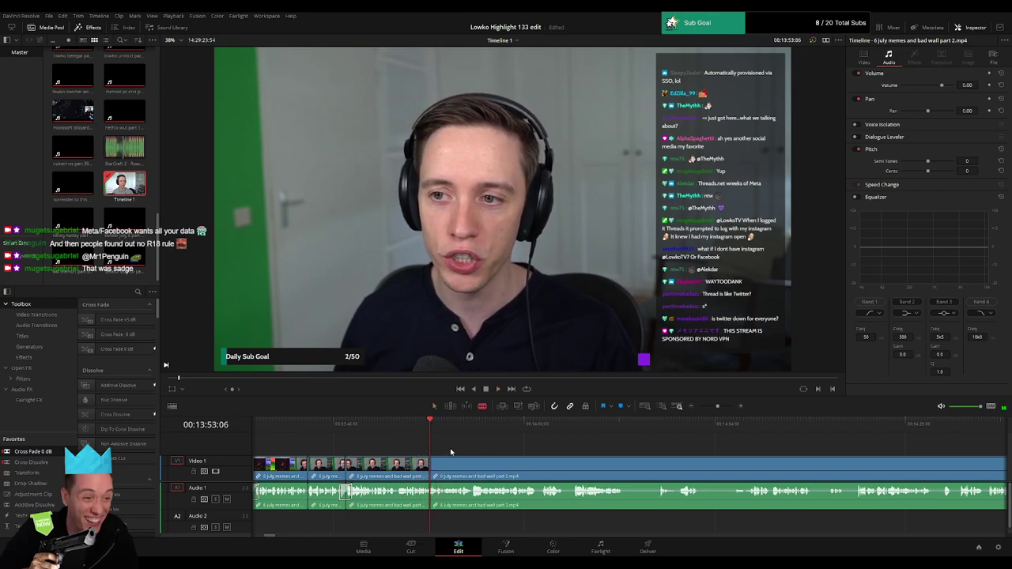
pyautogui.press('space')
pyautogui.moveTo(717, 406); pyautogui.dragTo(729, 409)
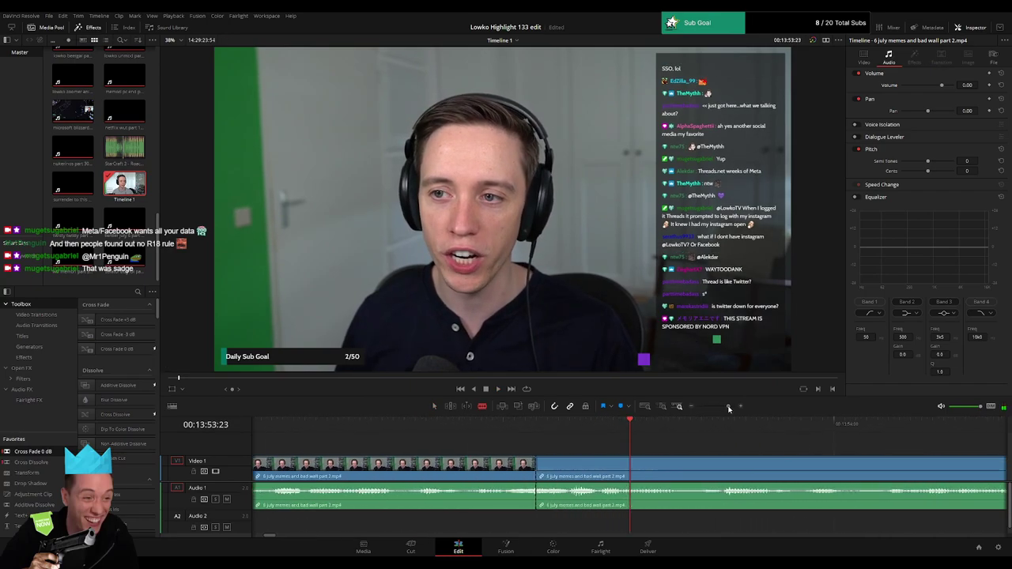
pyautogui.click(632, 462)
pyautogui.press('space')
pyautogui.click(628, 423)
pyautogui.press('space')
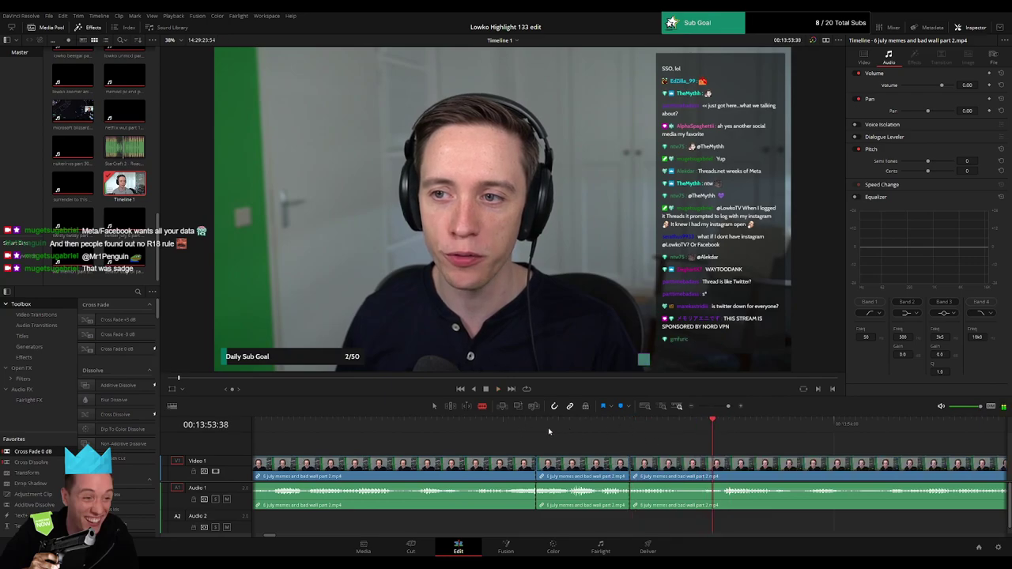
# - Mute the isolated segment's audio and lay StarCraft 2 - Roach Quotes.mp3 under it on Audio 2, trimmed to the segment's length
pyautogui.press('a')
pyautogui.moveTo(595, 493); pyautogui.dragTo(596, 515)
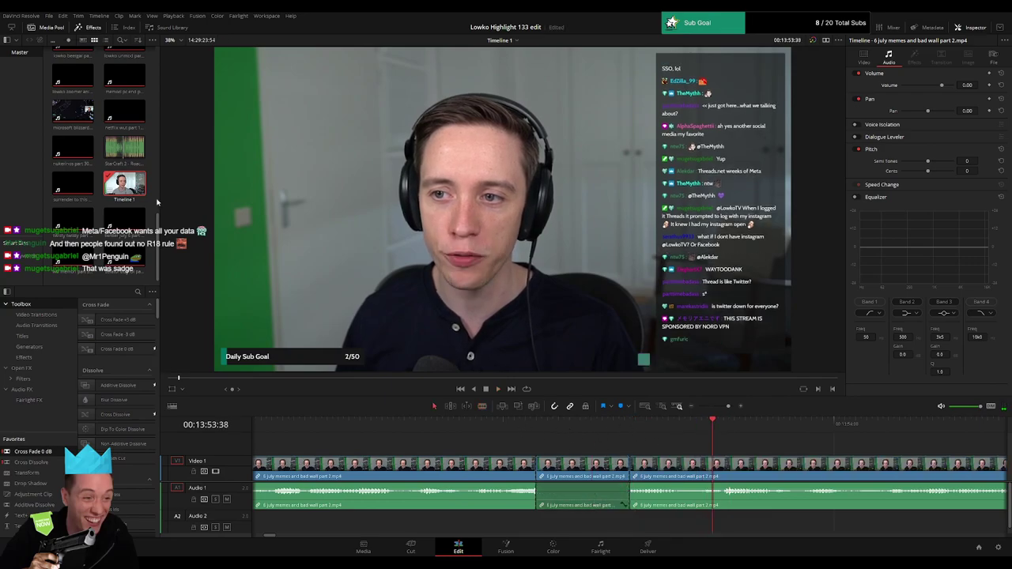
pyautogui.moveTo(126, 150); pyautogui.dragTo(550, 529)
pyautogui.moveTo(744, 532); pyautogui.dragTo(630, 528)
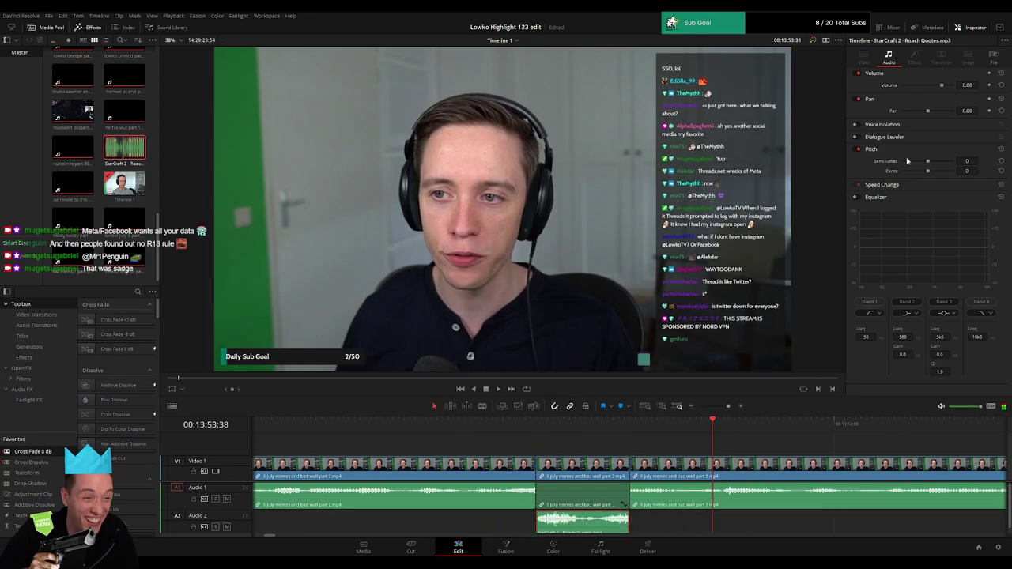
# - Lower the volume of the Roach Quotes clip on Audio 2 and play back the replaced section from just before it
pyautogui.moveTo(967, 84); pyautogui.dragTo(949, 84)
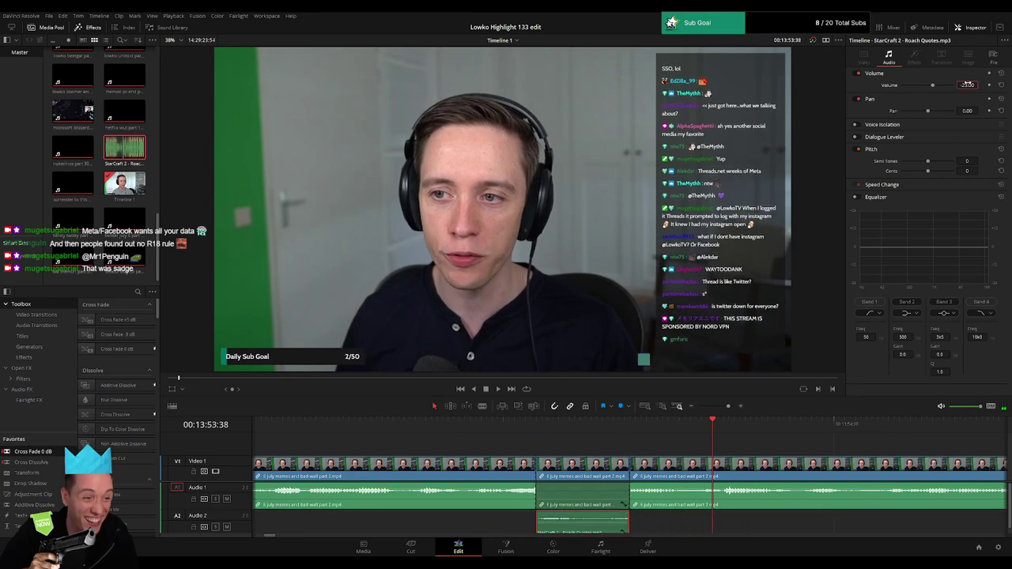
pyautogui.click(129, 187)
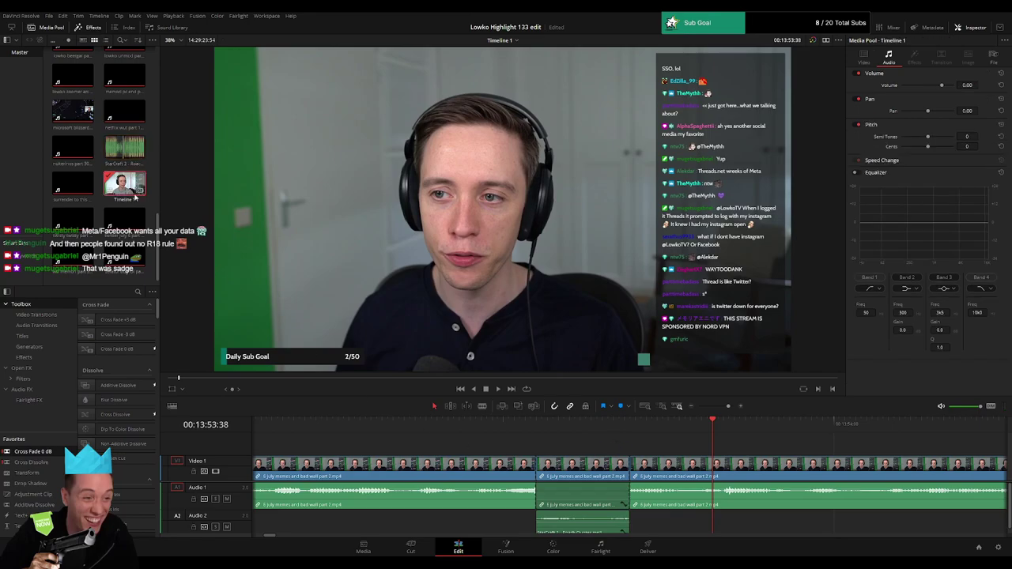
pyautogui.click(477, 422)
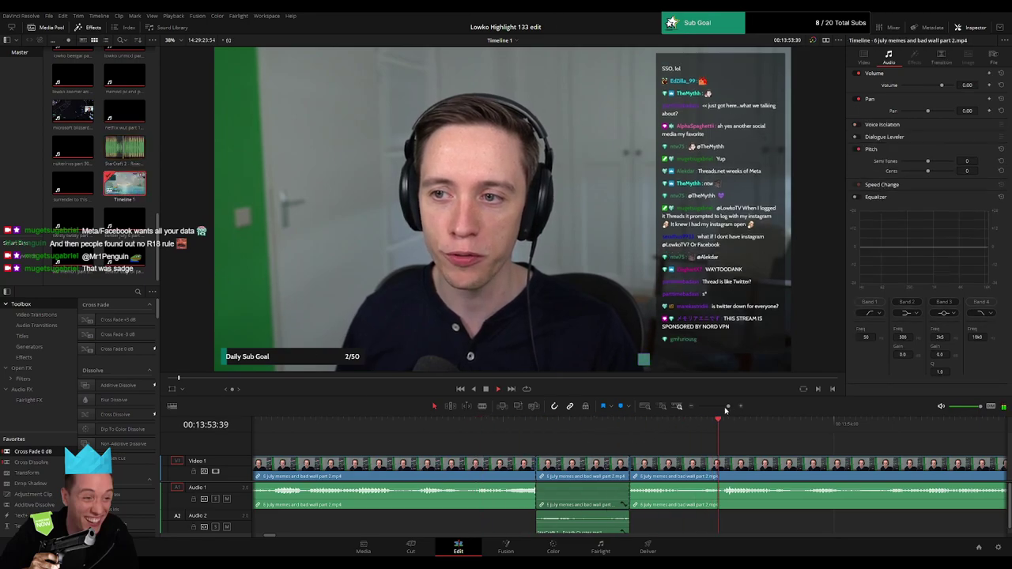
# - Play back and scrub the clip between about 13:54 and 14:14 to locate the next word to cover
pyautogui.moveTo(729, 406); pyautogui.dragTo(715, 408)
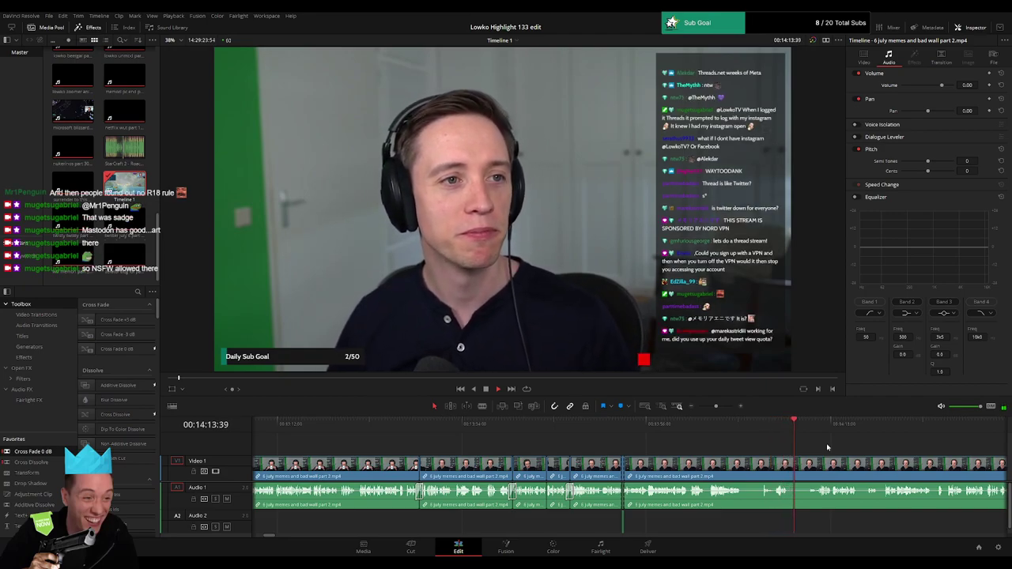
pyautogui.hscroll(3, 827, 448)
pyautogui.click(493, 431)
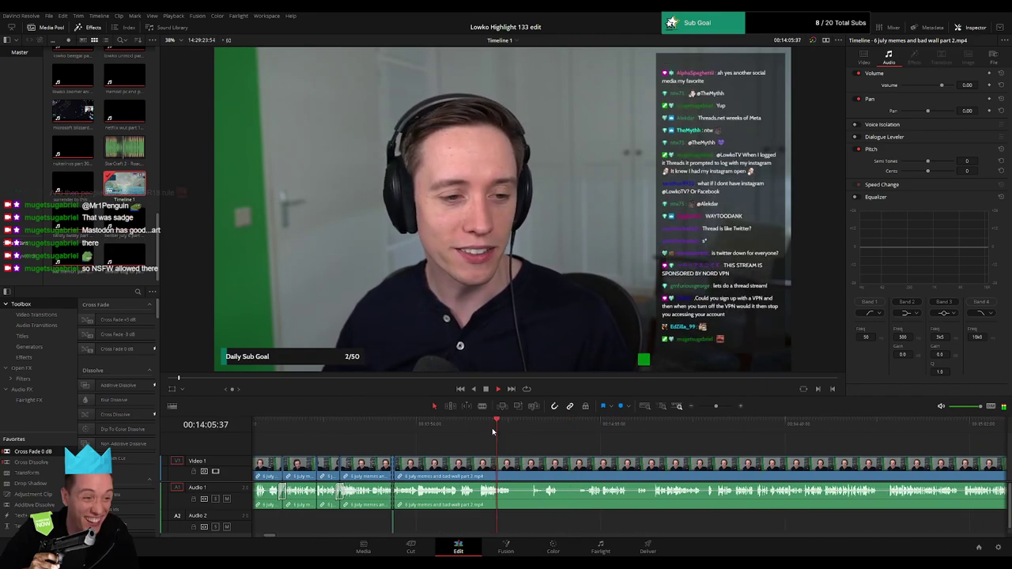
pyautogui.click(441, 431)
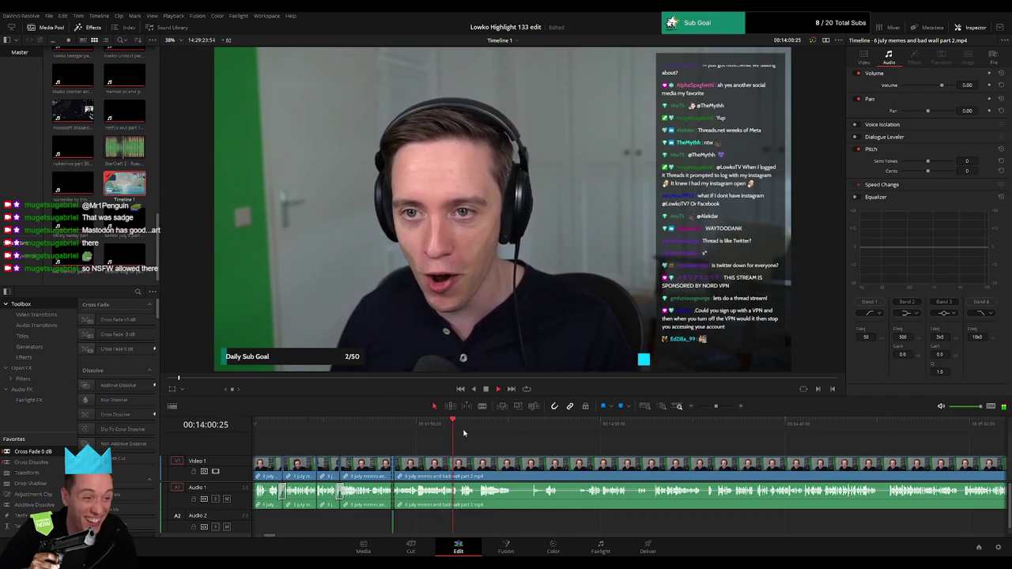
pyautogui.click(730, 408)
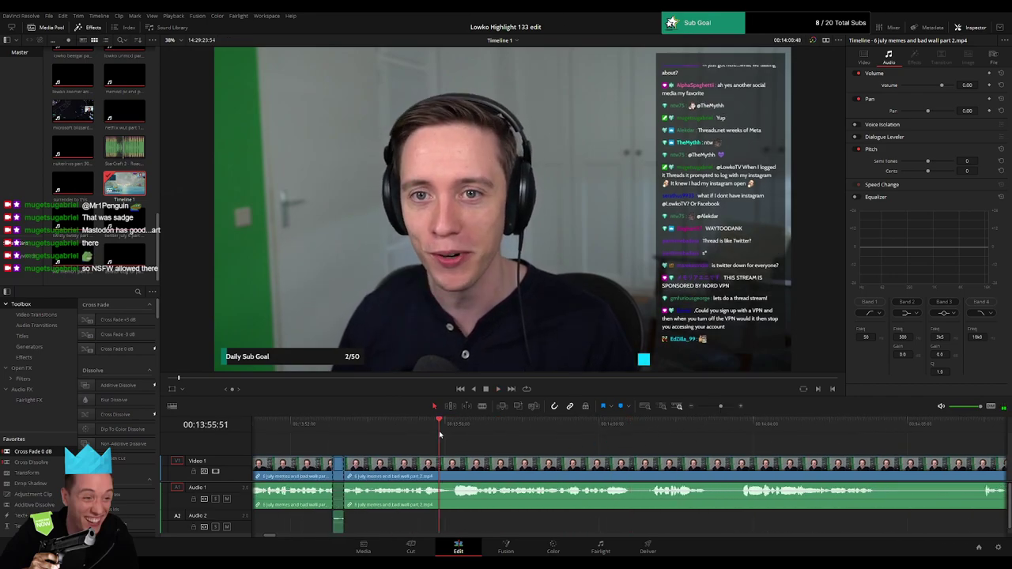
pyautogui.click(379, 431)
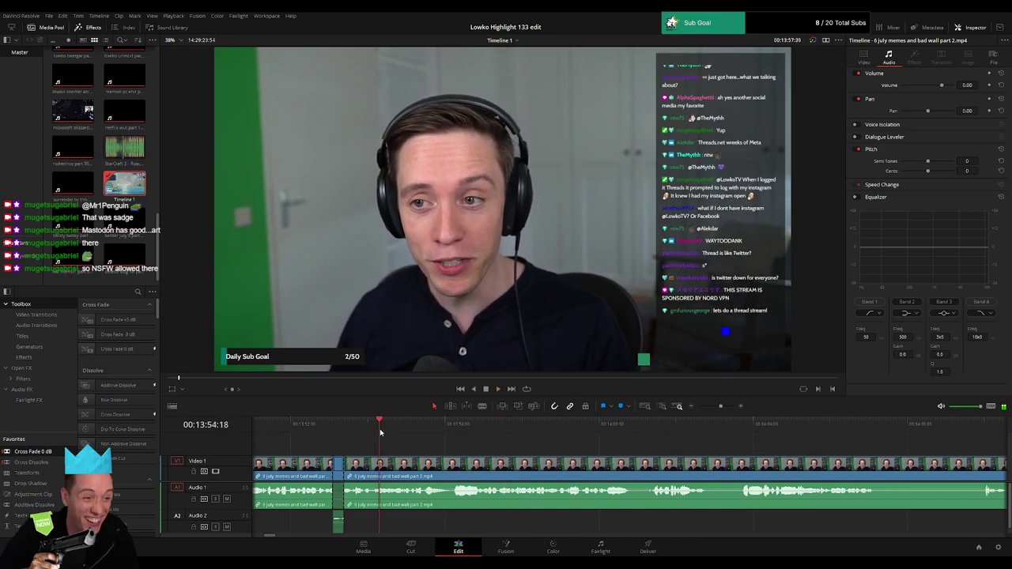
pyautogui.moveTo(516, 453); pyautogui.dragTo(406, 443)
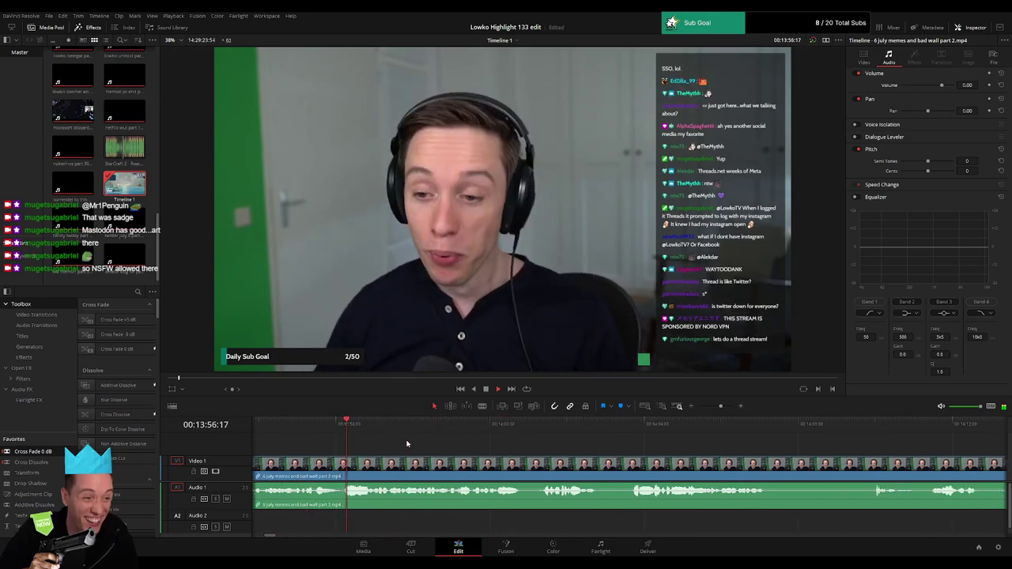
pyautogui.moveTo(494, 448); pyautogui.dragTo(417, 449)
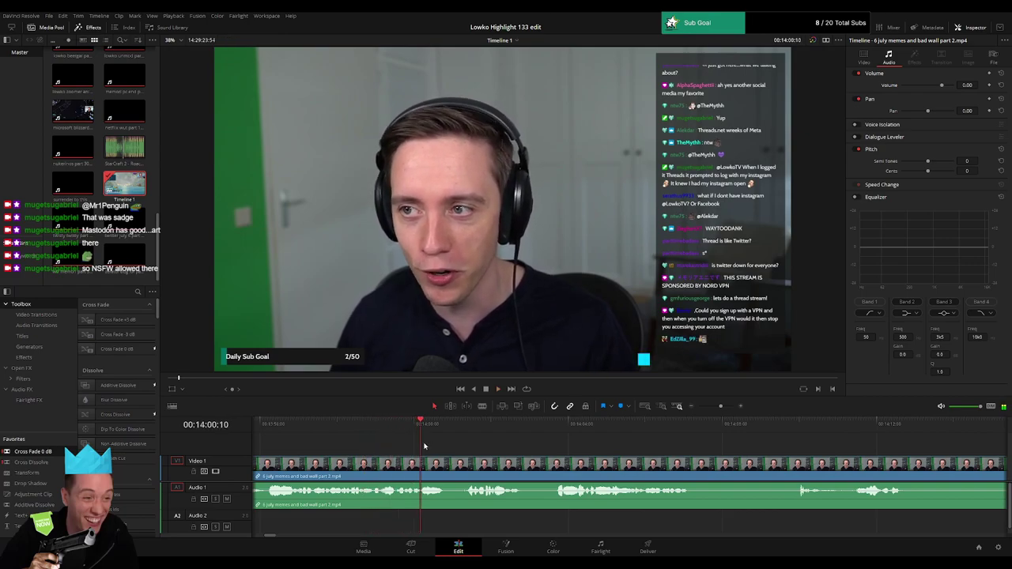
pyautogui.click(383, 433)
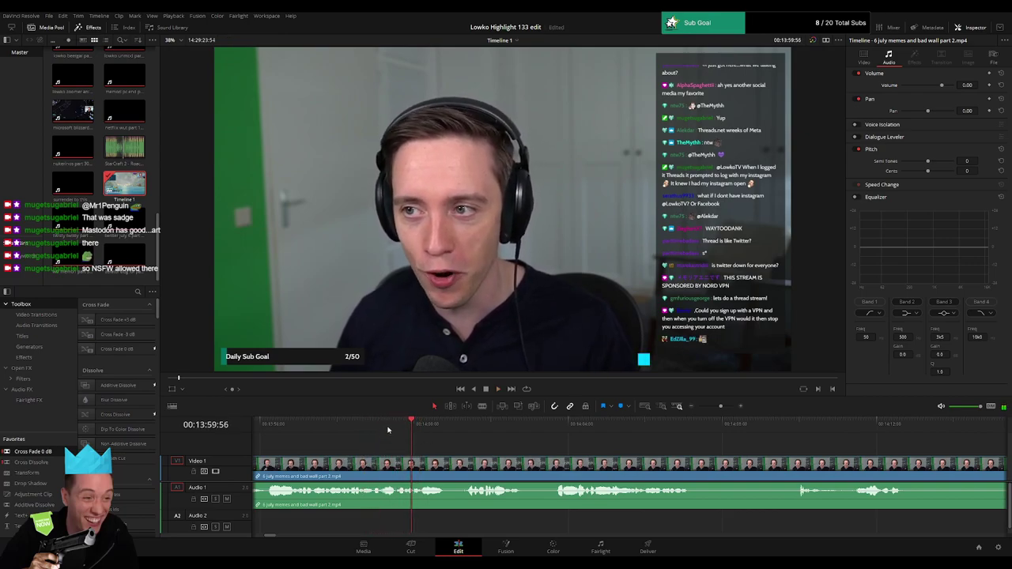
pyautogui.press('b')
pyautogui.click(411, 470)
pyautogui.press('space')
pyautogui.moveTo(720, 407); pyautogui.dragTo(723, 406)
pyautogui.press('space')
pyautogui.hotkey('ctrl', 'z')
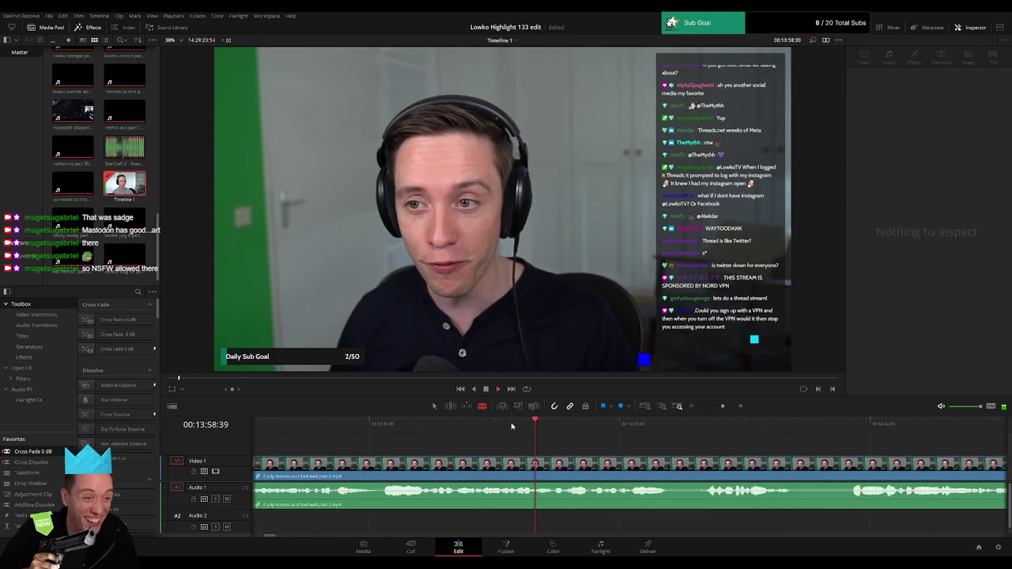
# - Split the clip at about 13:59:51 and 14:00:07 to isolate the spoken word between them
pyautogui.press('space')
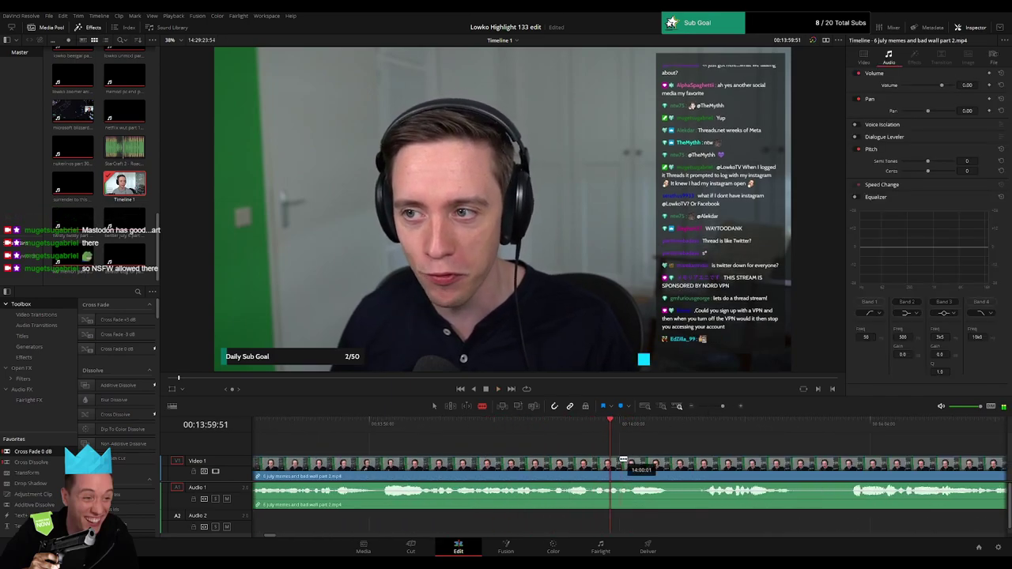
pyautogui.click(612, 462)
pyautogui.press('space')
pyautogui.press('space')
pyautogui.click(613, 432)
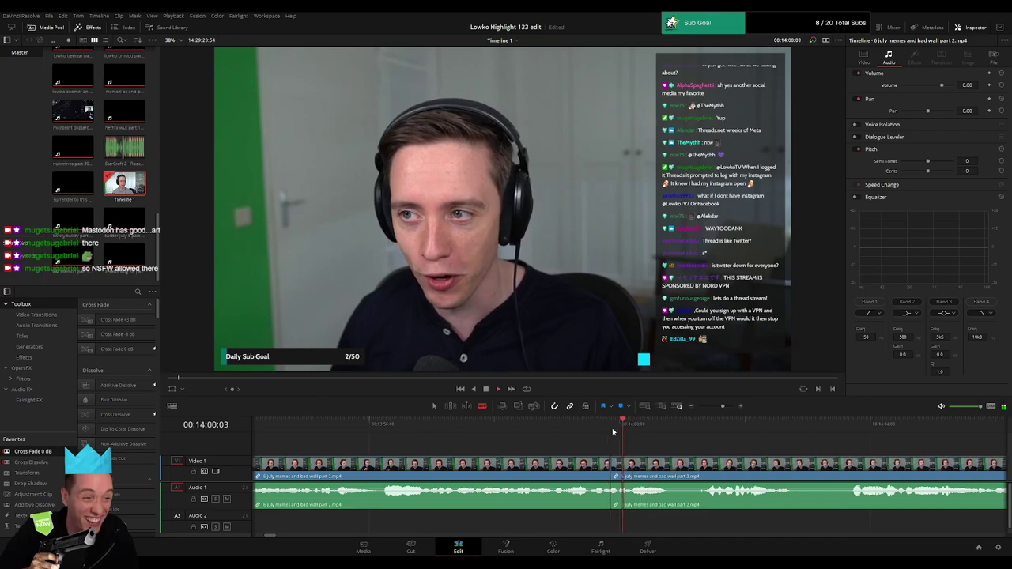
pyautogui.click(629, 464)
# - Mute the audio of the segment isolated at 14:00 and lay StarCraft 2 - Roach Quotes.mp3 under it on Audio 2
pyautogui.press('a')
pyautogui.moveTo(620, 486); pyautogui.dragTo(622, 508)
pyautogui.moveTo(130, 151); pyautogui.dragTo(624, 527)
# - Lower the volume of the second Roach Quotes clip and return the viewer to the timeline
pyautogui.click(613, 522)
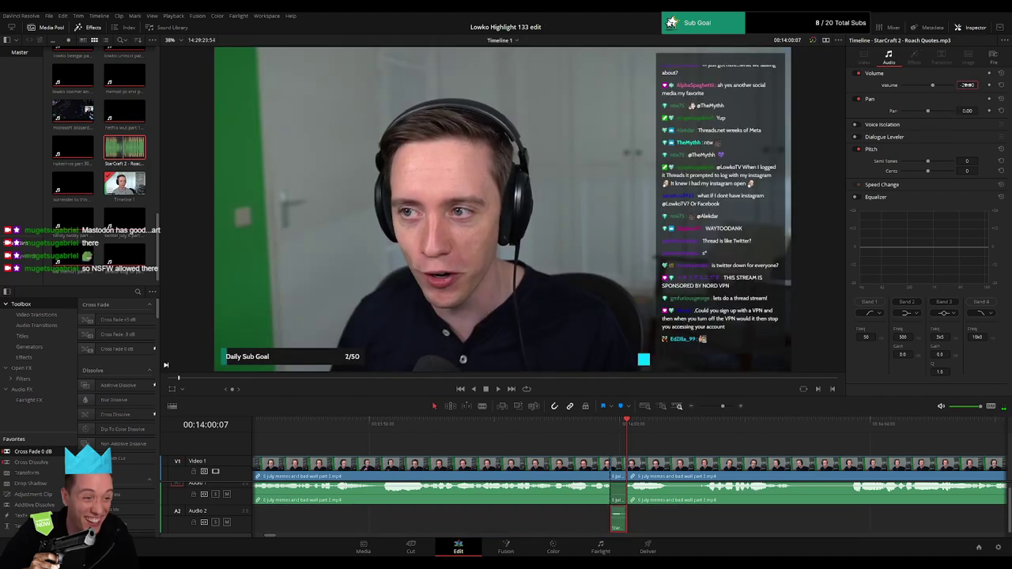
pyautogui.click(136, 188)
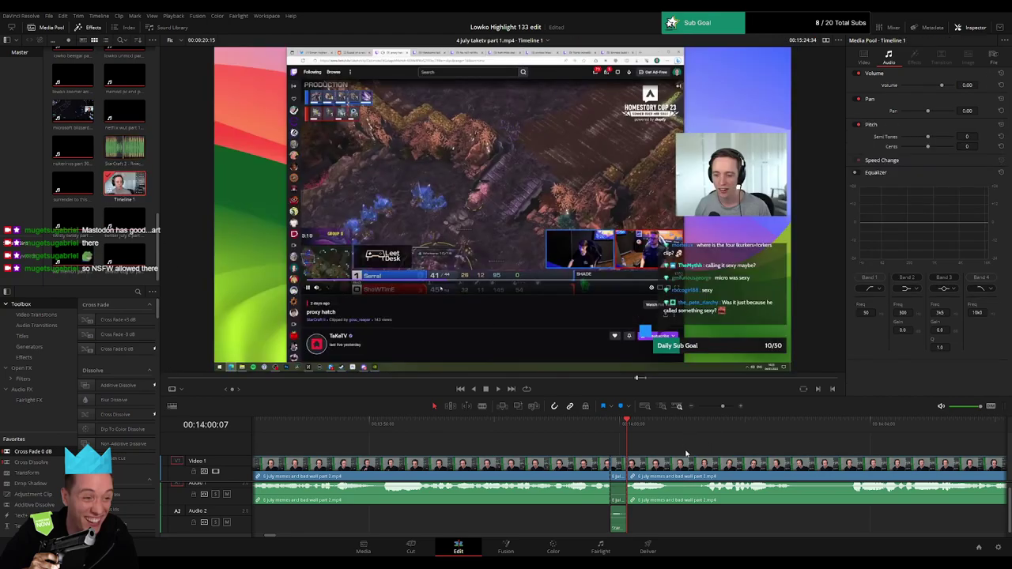
pyautogui.press('q')
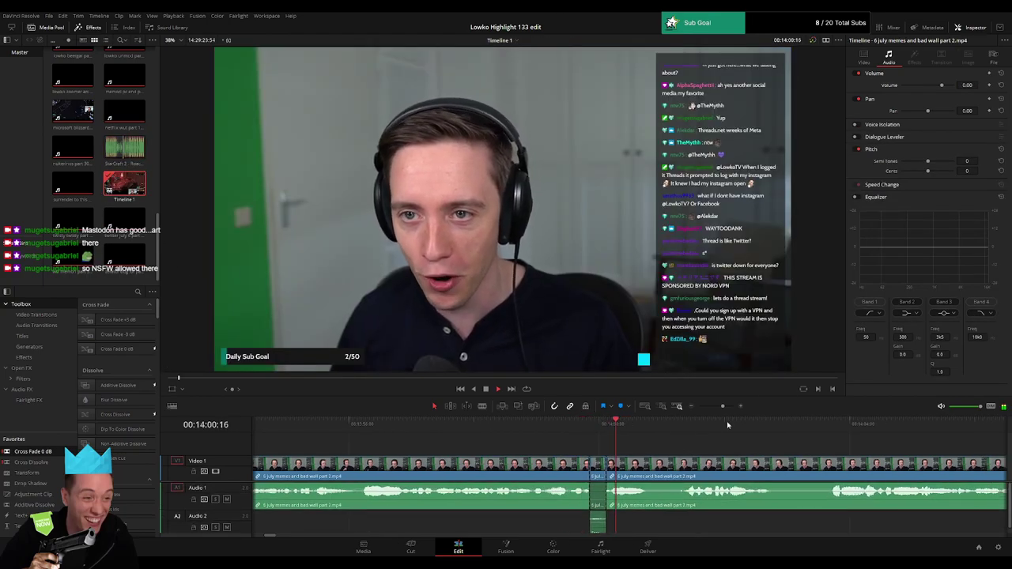
# - Play on past the second covered word and split the clip where the speech ends, at about 14:07
pyautogui.moveTo(722, 407); pyautogui.dragTo(718, 408)
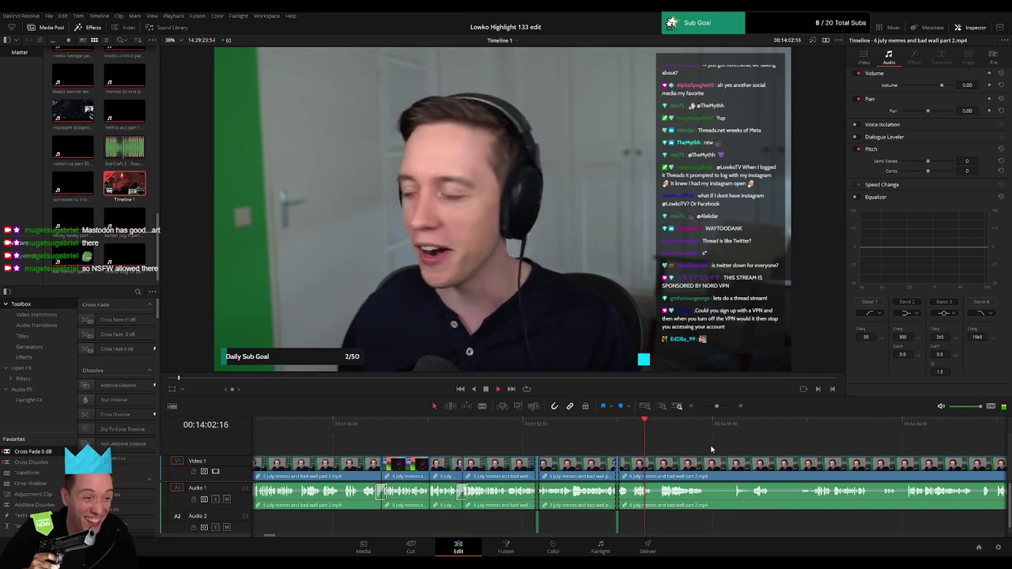
pyautogui.moveTo(712, 450); pyautogui.dragTo(443, 453)
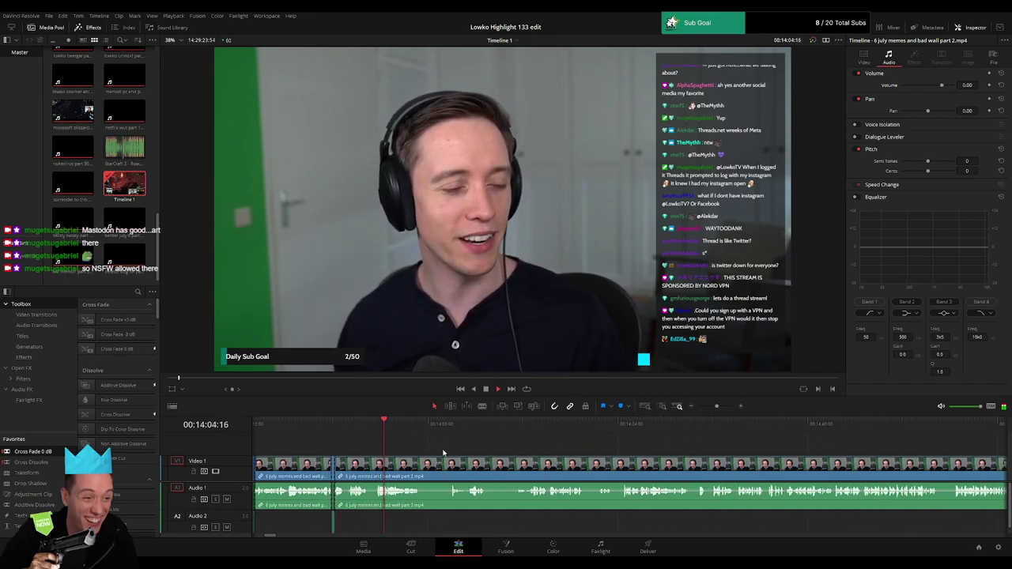
pyautogui.hscroll(2, 431, 453)
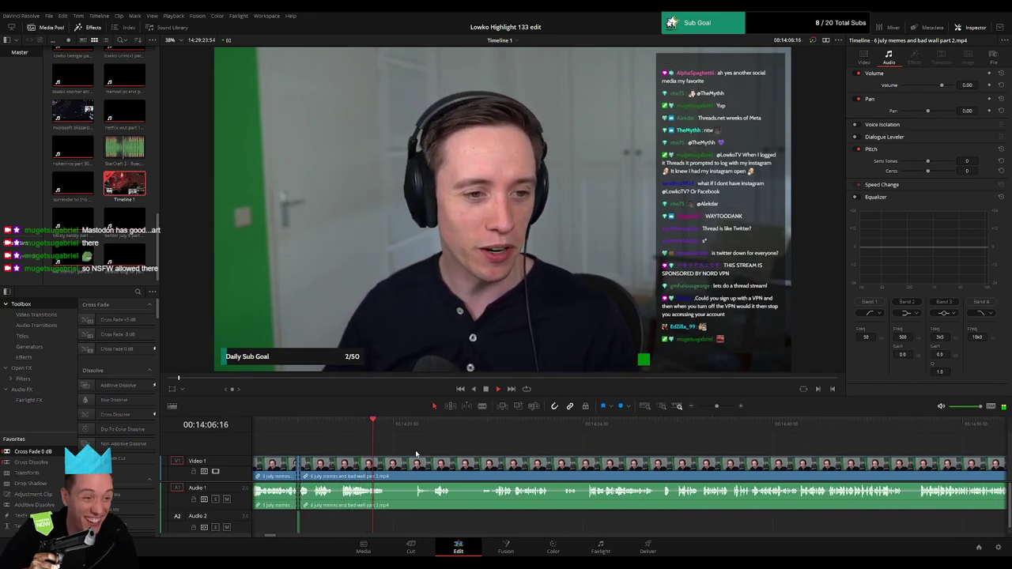
pyautogui.hotkey('ctrl', 'b')
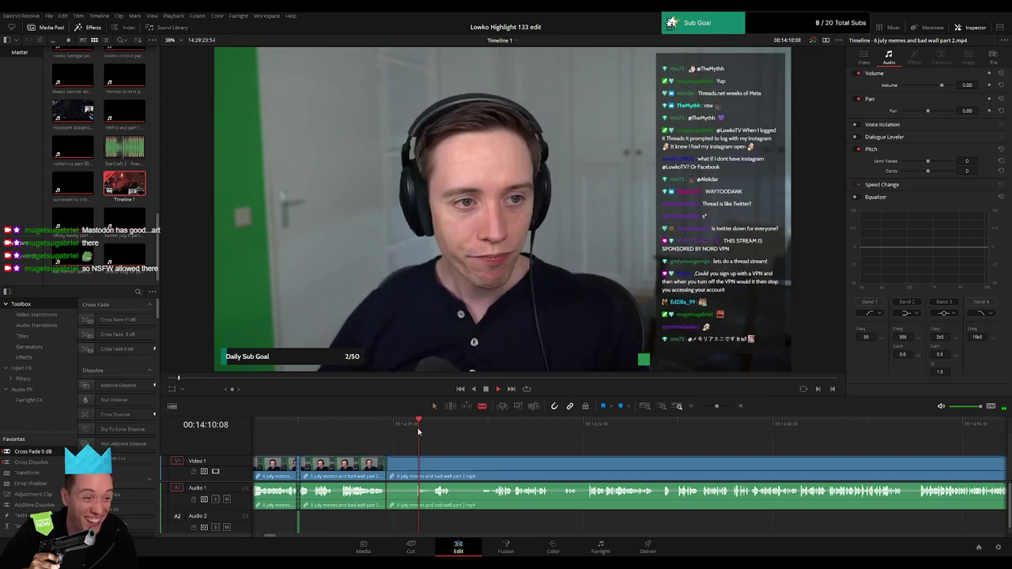
# - Skim the footage following the 14:07 cut, from about 14:10 to 15:50, for content worth keeping
pyautogui.click(583, 434)
pyautogui.hscroll(10, 553, 439)
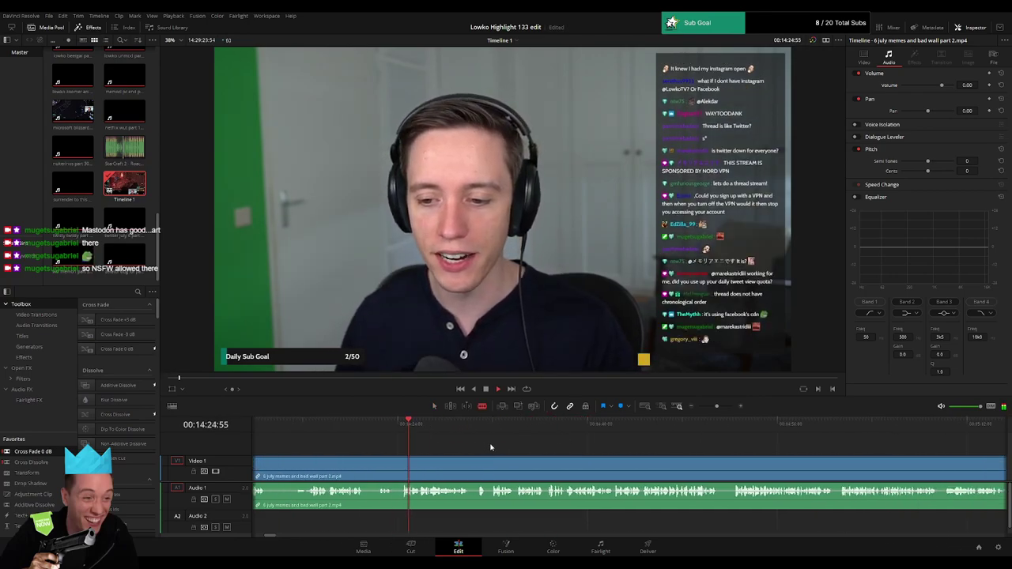
pyautogui.click(689, 433)
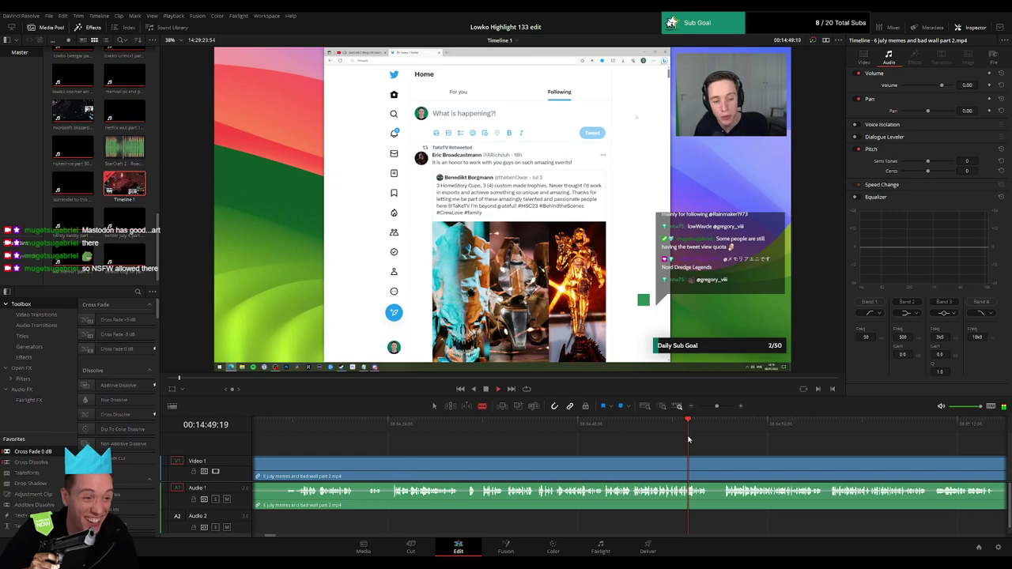
pyautogui.click(752, 433)
pyautogui.click(809, 432)
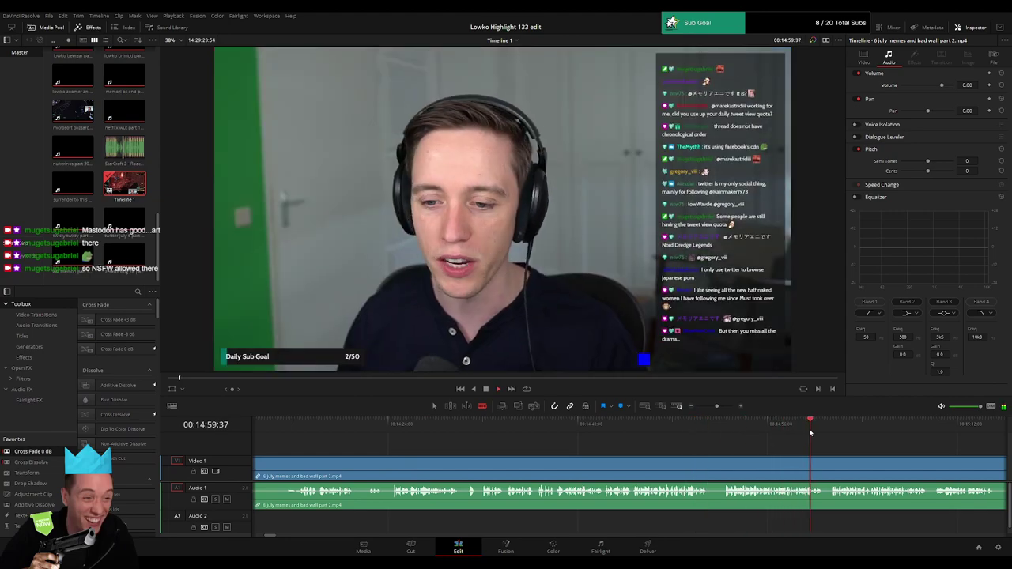
pyautogui.hscroll(15, 522, 432)
pyautogui.click(576, 433)
pyautogui.click(678, 435)
pyautogui.click(777, 435)
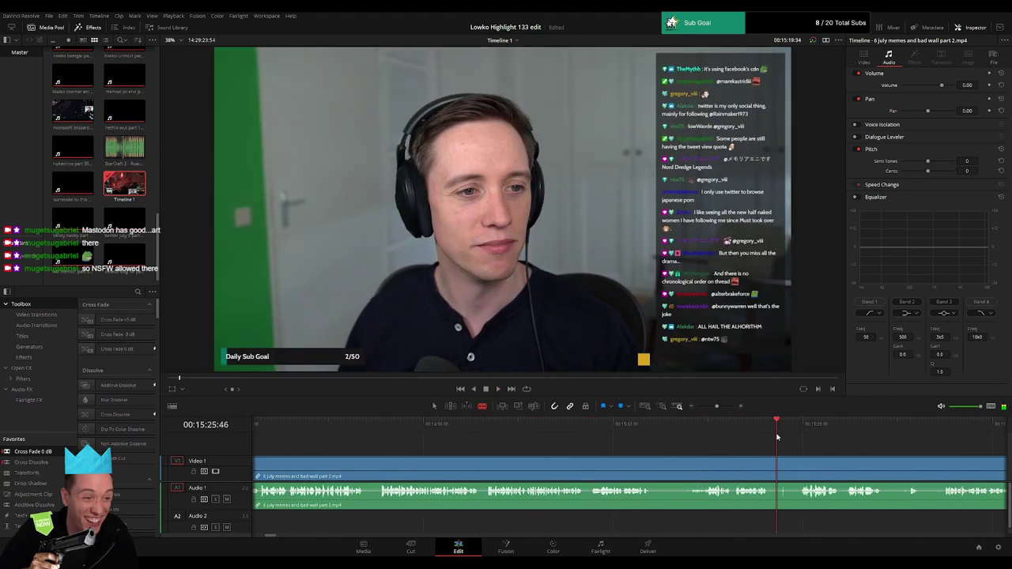
pyautogui.hscroll(15, 529, 443)
pyautogui.click(490, 427)
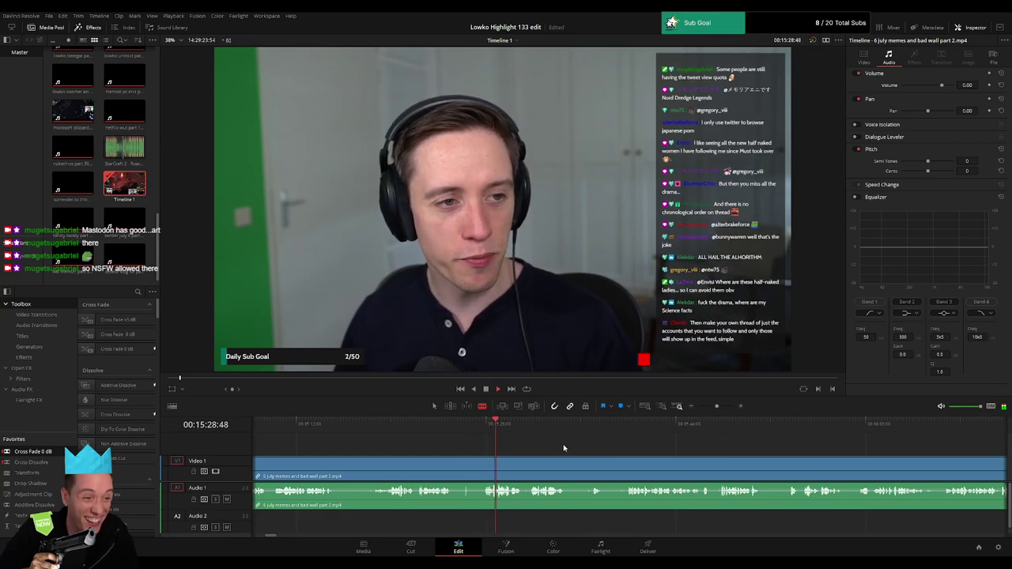
pyautogui.click(506, 427)
pyautogui.click(626, 427)
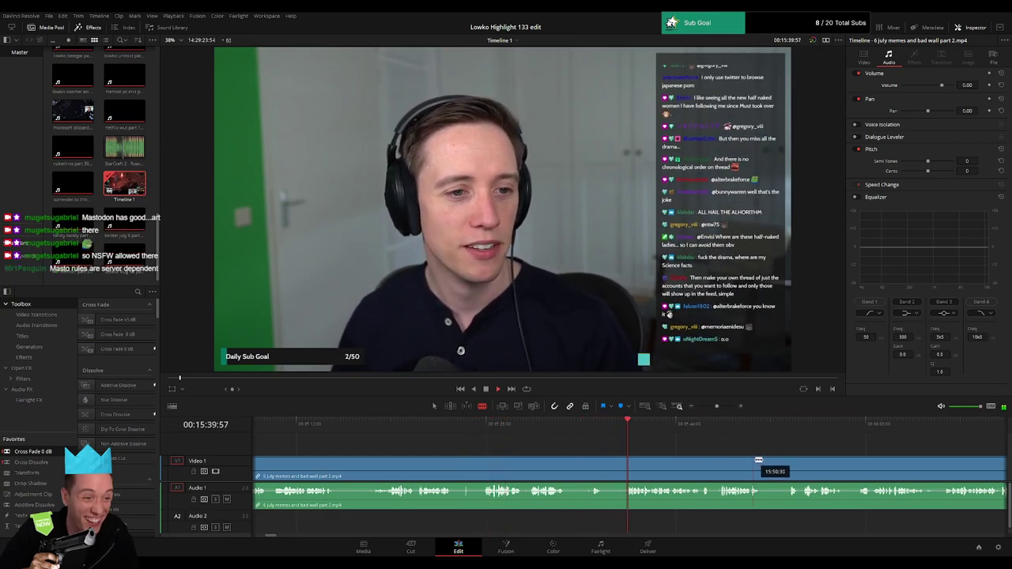
pyautogui.hscroll(15, 545, 455)
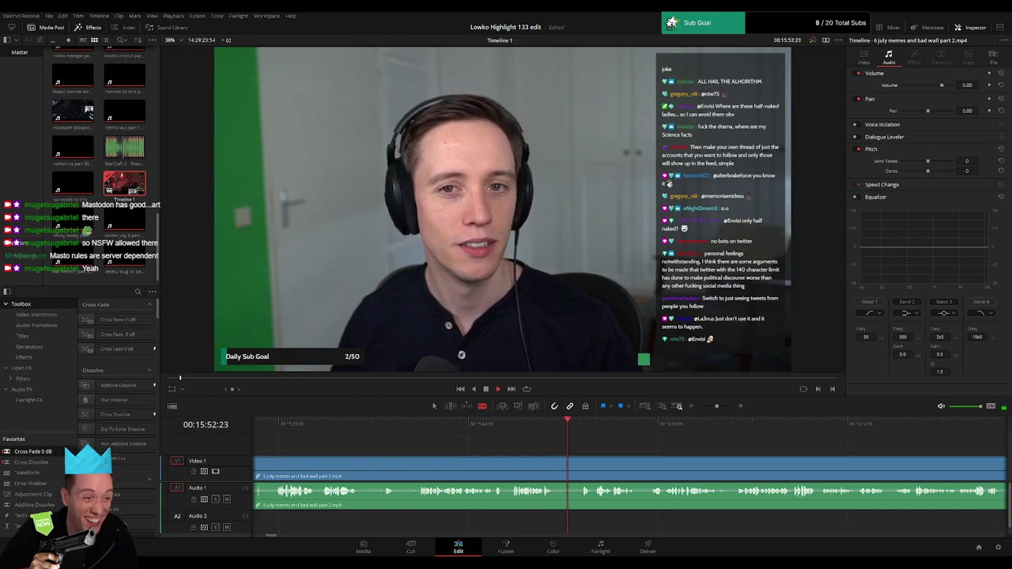
# - Skim the footage from about 16:00 through the thumbnail and ads talk near 19:30 for the next usable section
pyautogui.click(668, 425)
pyautogui.moveTo(727, 456); pyautogui.dragTo(412, 458)
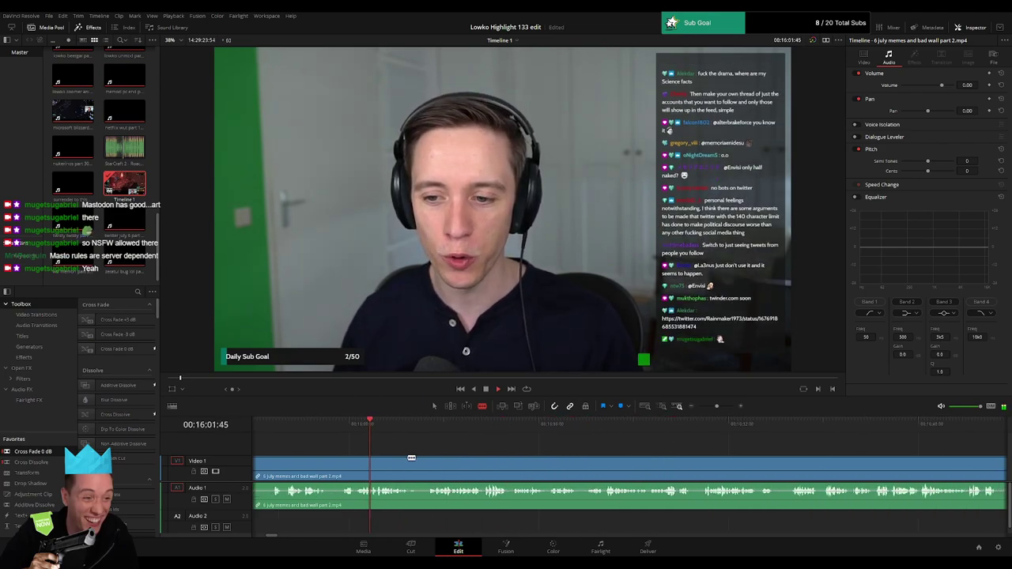
pyautogui.moveTo(663, 444); pyautogui.dragTo(852, 454)
pyautogui.moveTo(854, 455); pyautogui.dragTo(450, 456)
pyautogui.moveTo(604, 432); pyautogui.dragTo(774, 438)
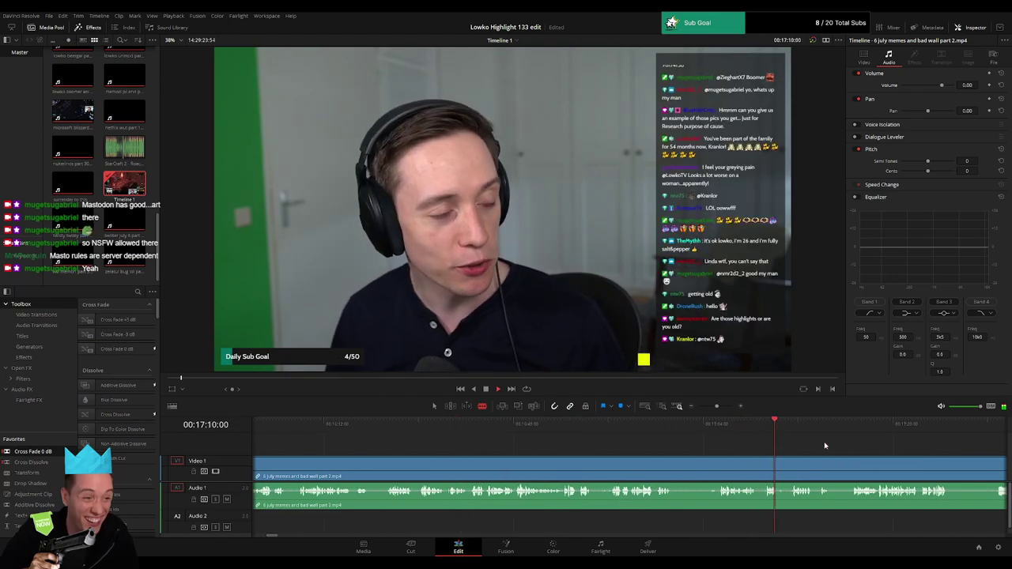
pyautogui.hscroll(3, 605, 451)
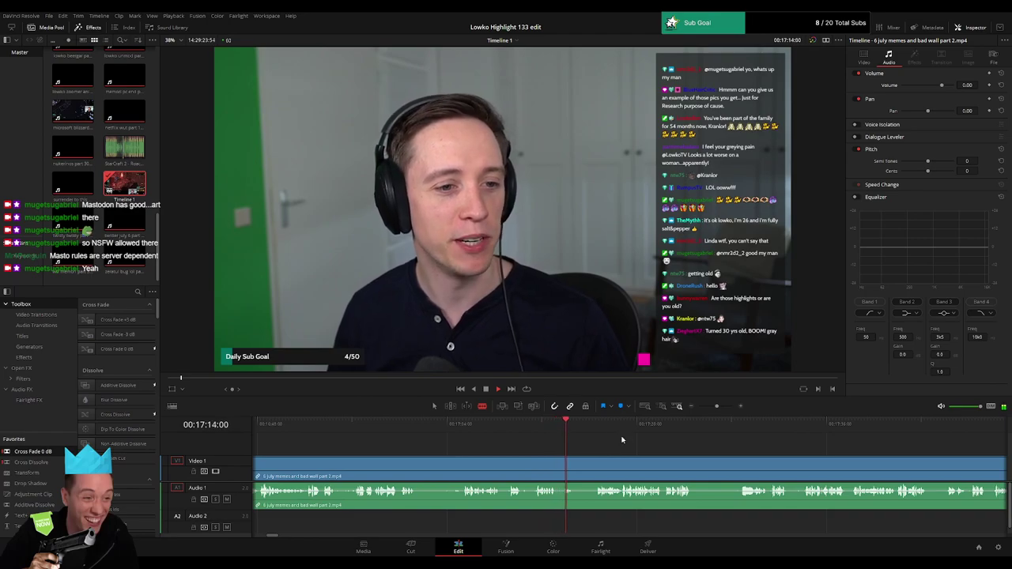
pyautogui.moveTo(632, 428); pyautogui.dragTo(443, 456)
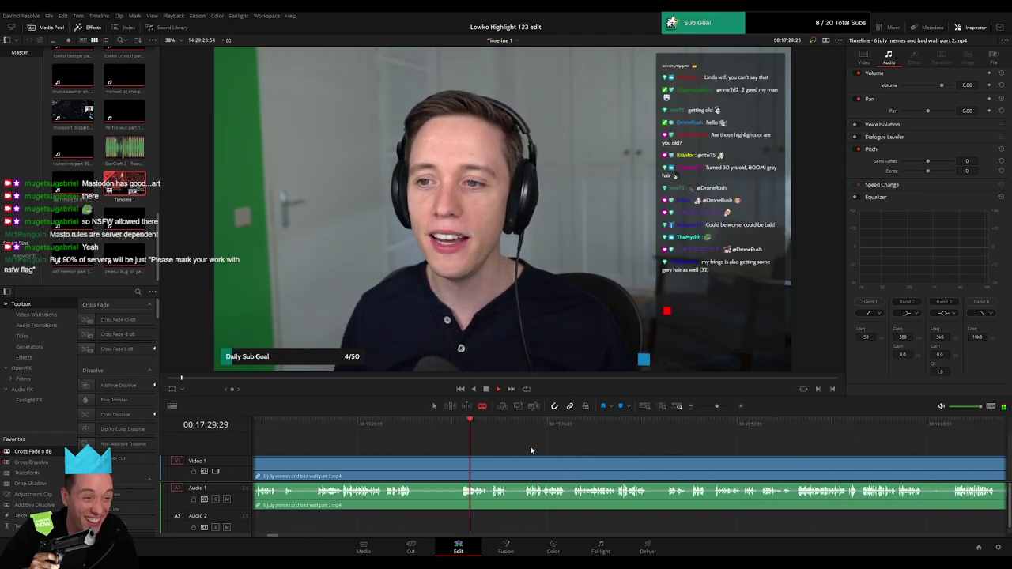
pyautogui.click(529, 427)
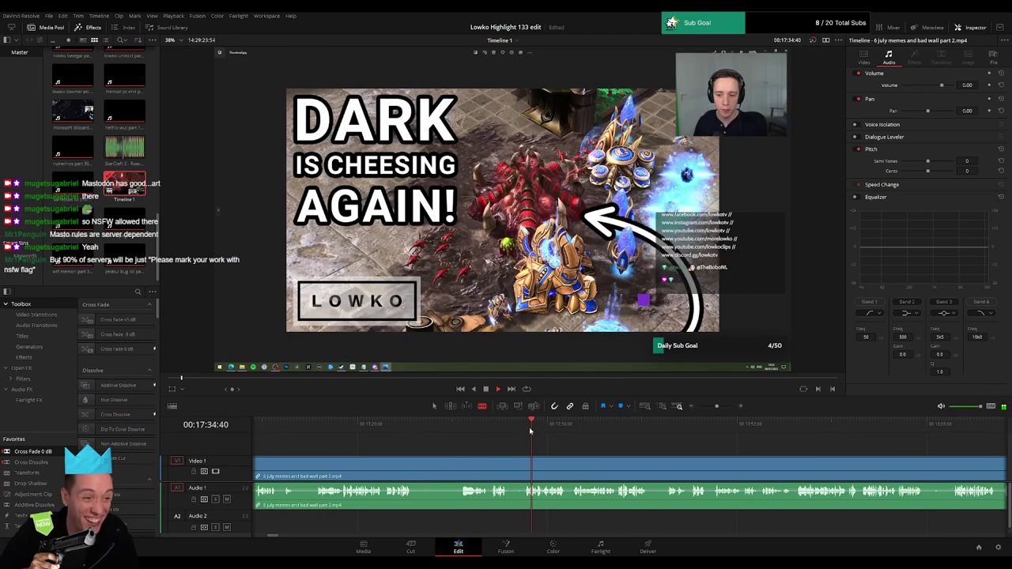
pyautogui.click(849, 425)
pyautogui.click(900, 425)
pyautogui.moveTo(928, 448); pyautogui.dragTo(475, 445)
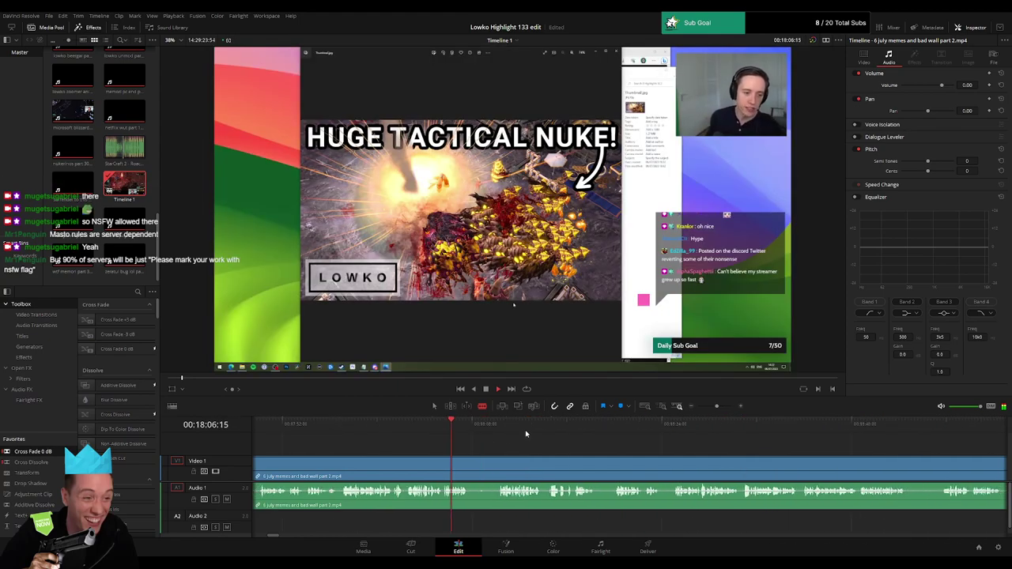
pyautogui.click(814, 427)
pyautogui.click(888, 427)
pyautogui.moveTo(932, 462); pyautogui.dragTo(493, 451)
pyautogui.click(843, 428)
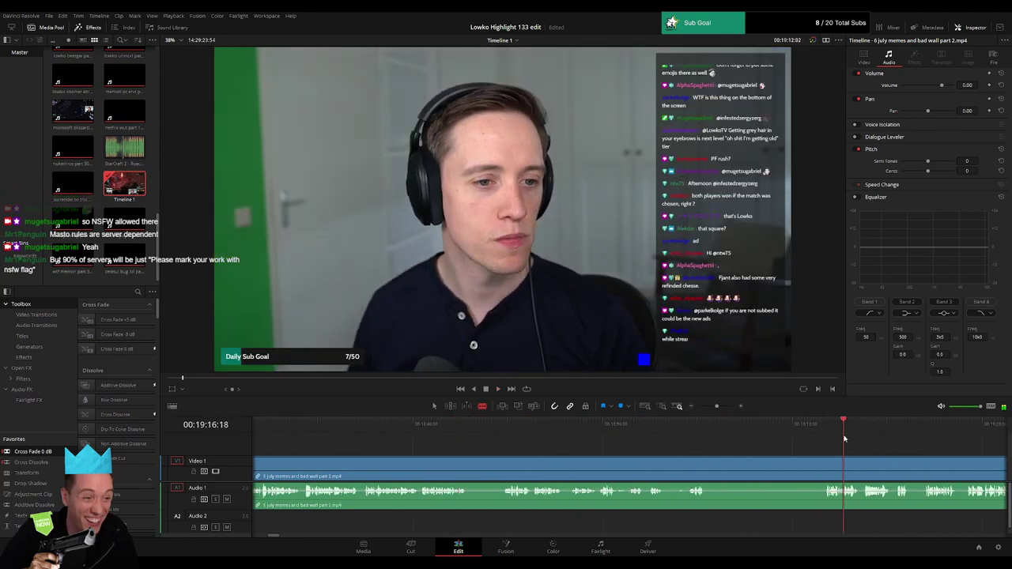
pyautogui.moveTo(904, 447); pyautogui.dragTo(462, 441)
pyautogui.click(627, 427)
pyautogui.press('space')
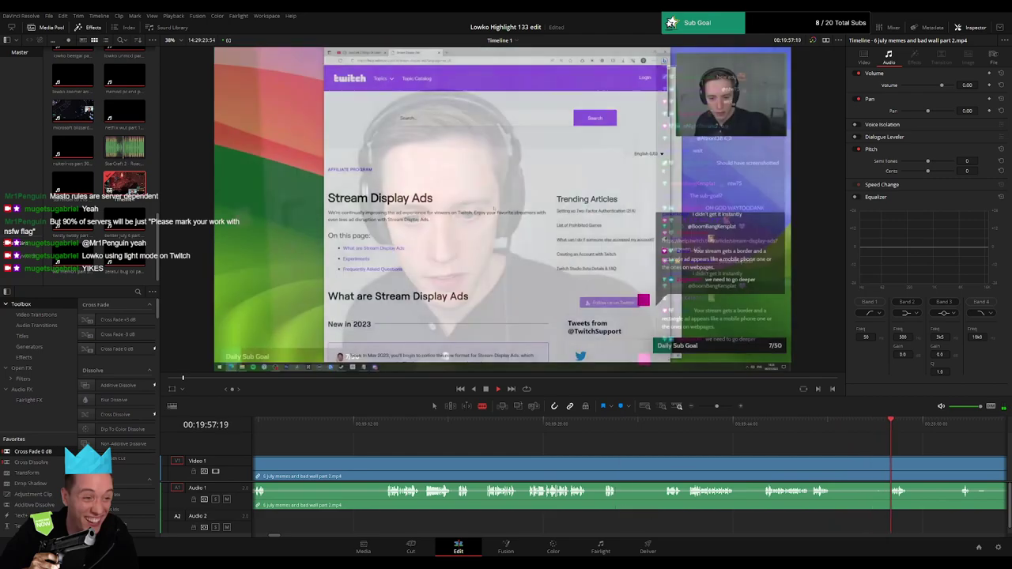
# - Scan the clip in larger jumps from about 20:00 to 27:27, looking for where the memes section begins
pyautogui.moveTo(717, 407); pyautogui.dragTo(709, 407)
pyautogui.hscroll(3, 632, 450)
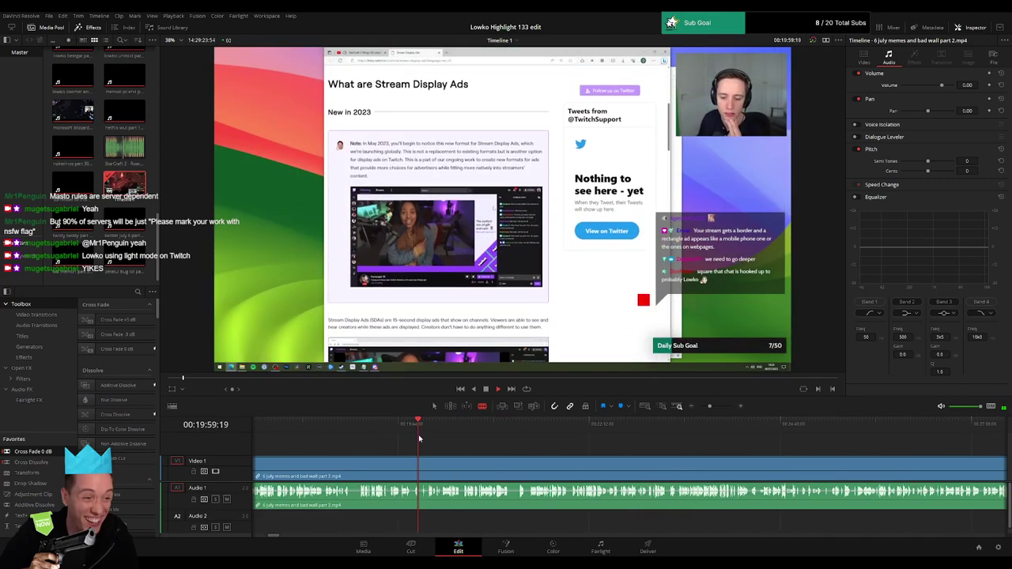
pyautogui.moveTo(445, 423); pyautogui.dragTo(618, 435)
pyautogui.press('space')
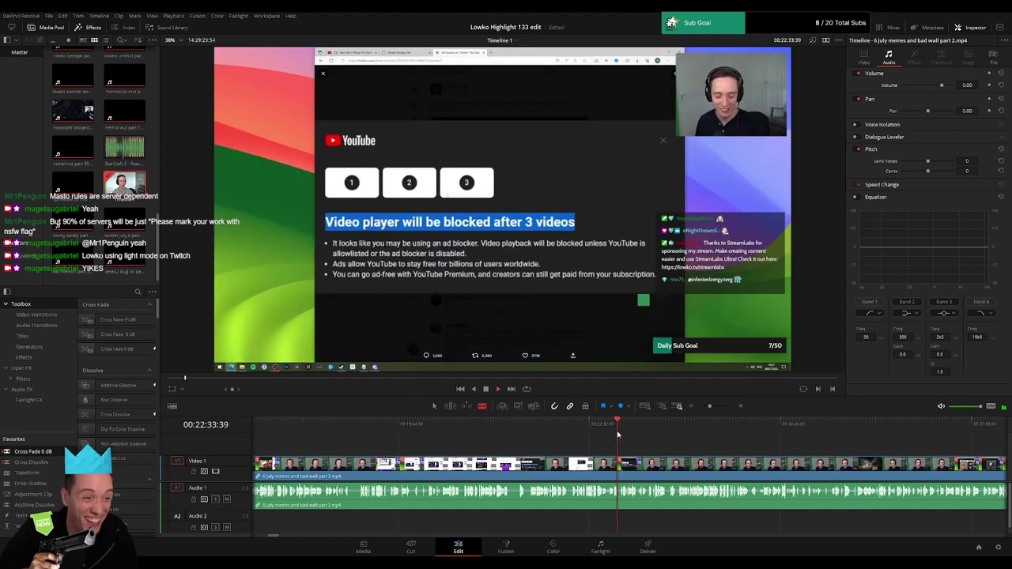
pyautogui.click(672, 431)
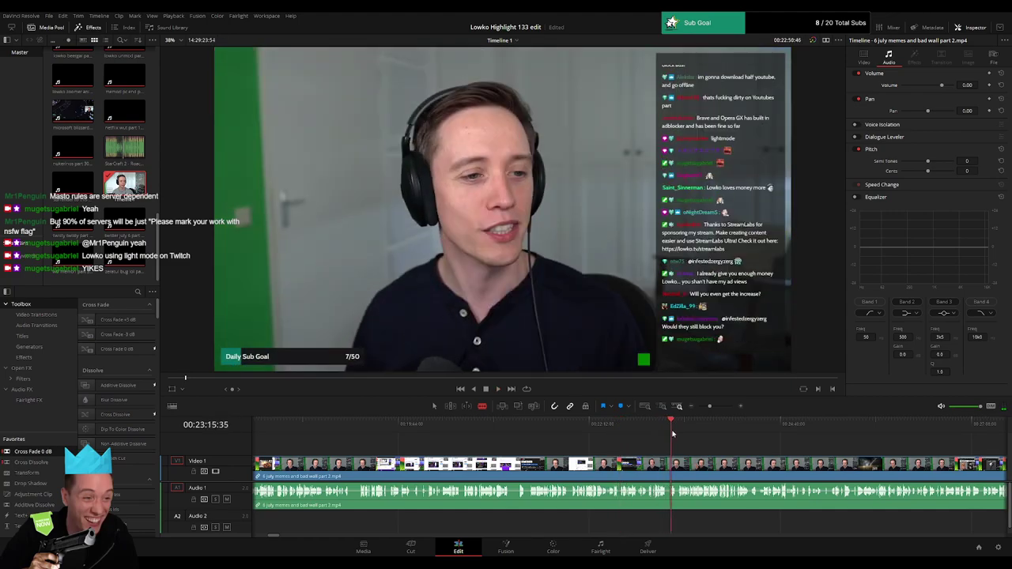
pyautogui.click(728, 434)
pyautogui.moveTo(777, 457); pyautogui.dragTo(644, 428)
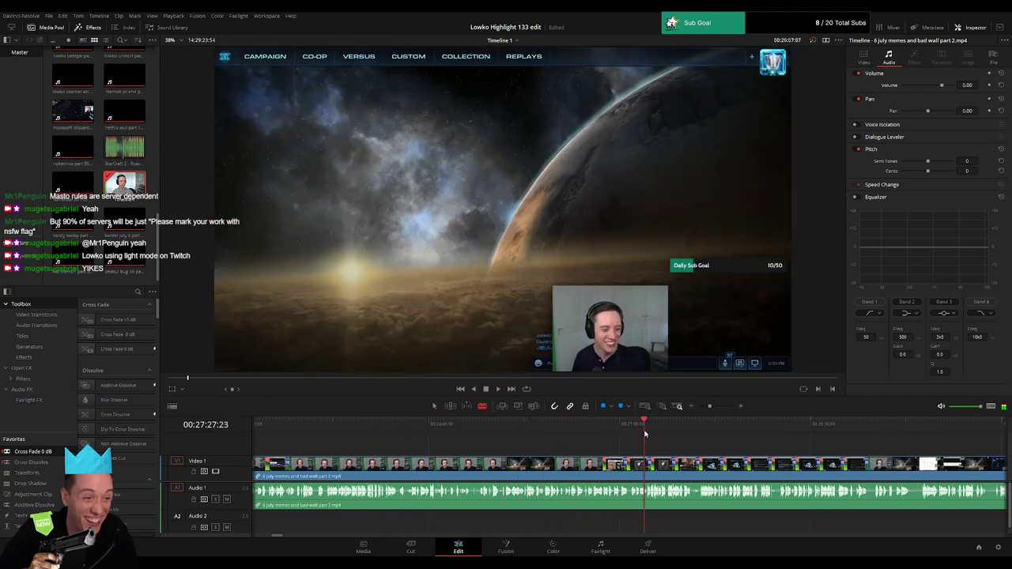
# - Play around 27:00 to pinpoint the lead-in to the Reddit memes section
pyautogui.press('space')
pyautogui.click(623, 432)
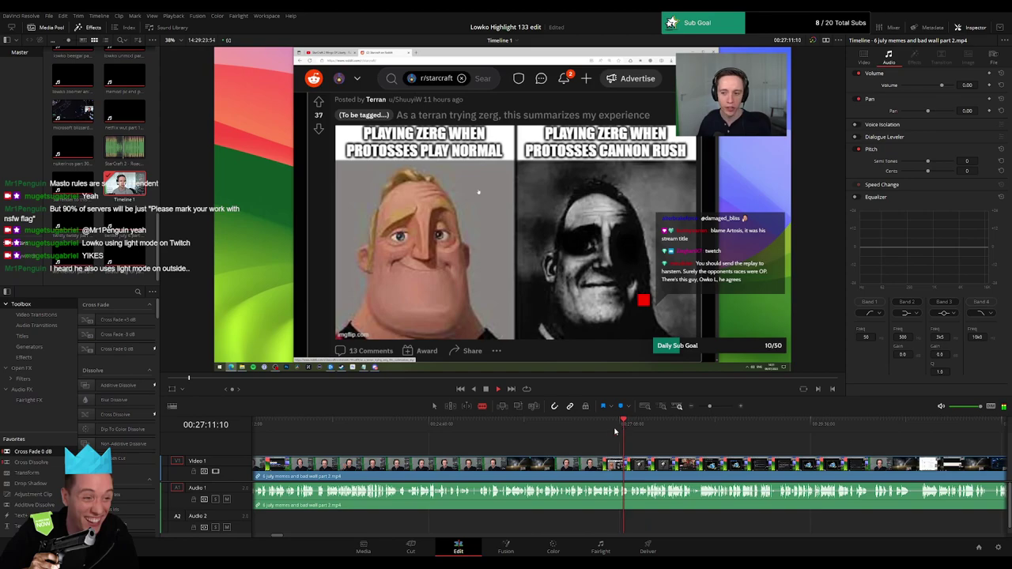
pyautogui.click(608, 432)
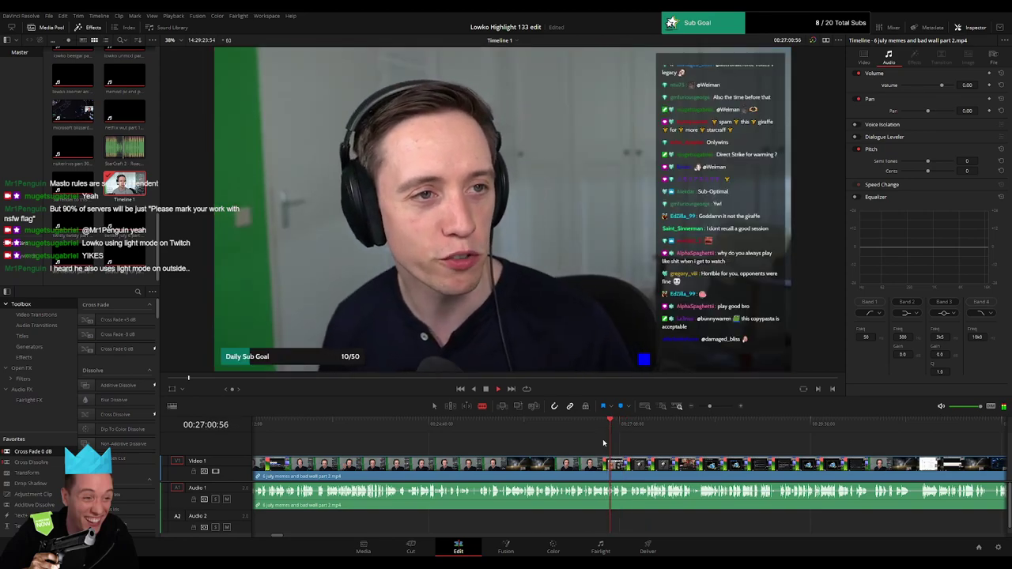
pyautogui.click(599, 428)
pyautogui.moveTo(591, 431)
pyautogui.mouseDown()
pyautogui.moveTo(534, 432)
pyautogui.moveTo(604, 429)
pyautogui.mouseUp()
pyautogui.press('space')
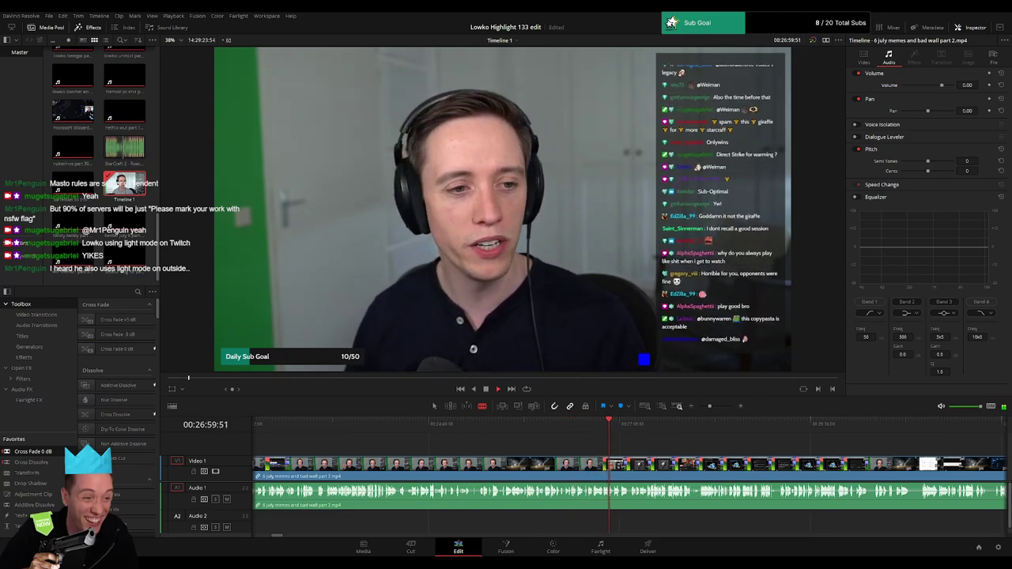
# - Split the clip at about 27:09, where the Reddit posts appear, and ripple-delete the unneeded footage back to the 14:07 cut
pyautogui.moveTo(710, 407); pyautogui.dragTo(719, 407)
pyautogui.click(777, 429)
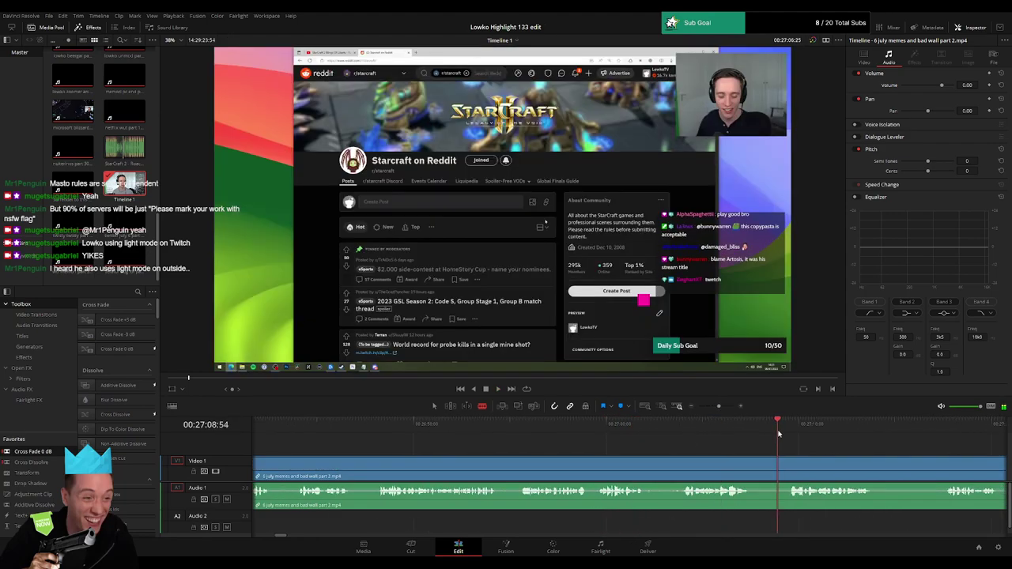
pyautogui.moveTo(805, 455); pyautogui.dragTo(569, 453)
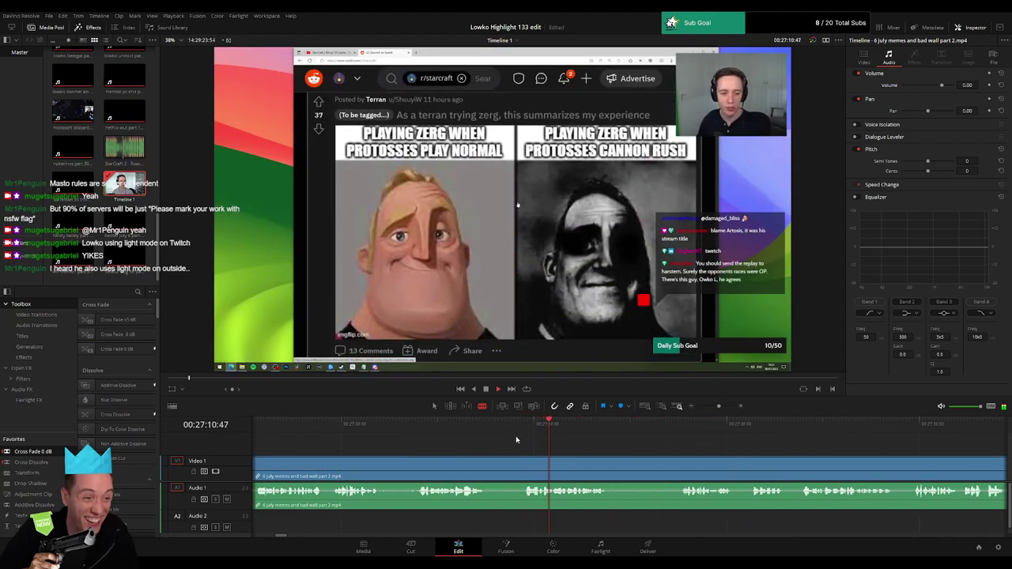
pyautogui.click(518, 432)
pyautogui.click(518, 465)
pyautogui.press('a')
pyautogui.click(498, 465)
pyautogui.press('Delete')
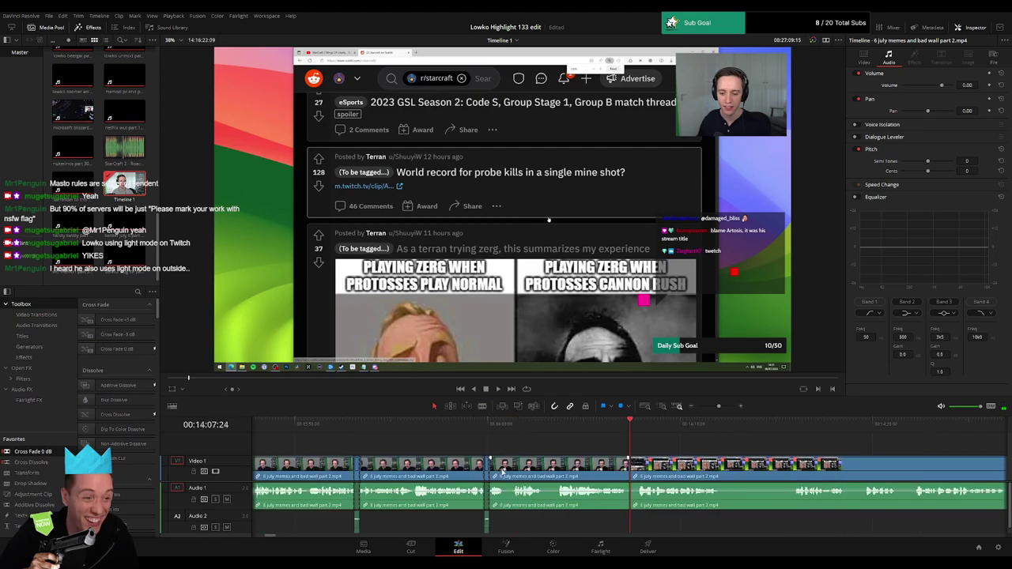
# - Cut out the pause after the first Reddit meme comment, from about 14:12, closing the gap
pyautogui.press('space')
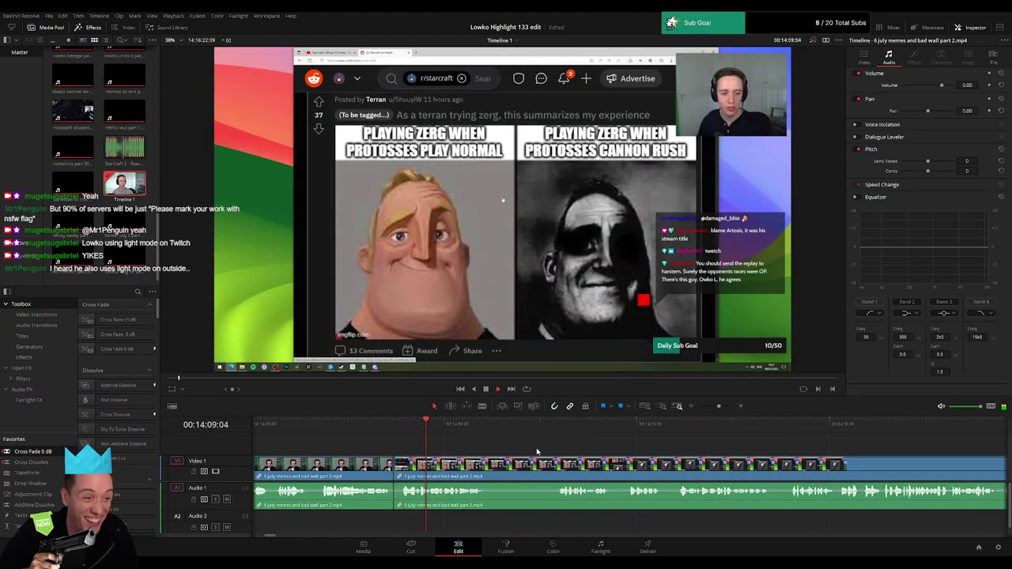
pyautogui.click(467, 427)
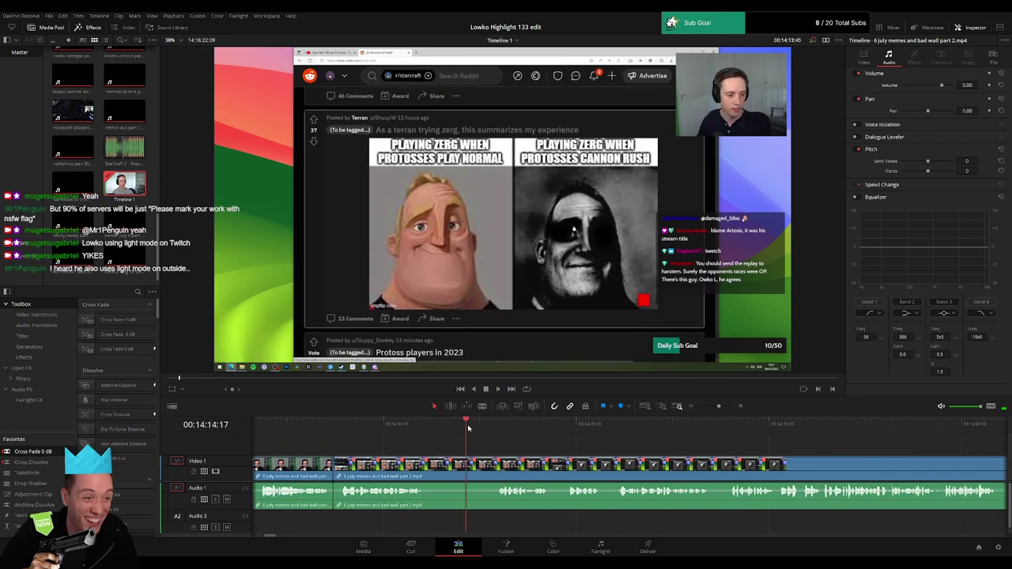
pyautogui.click(431, 471)
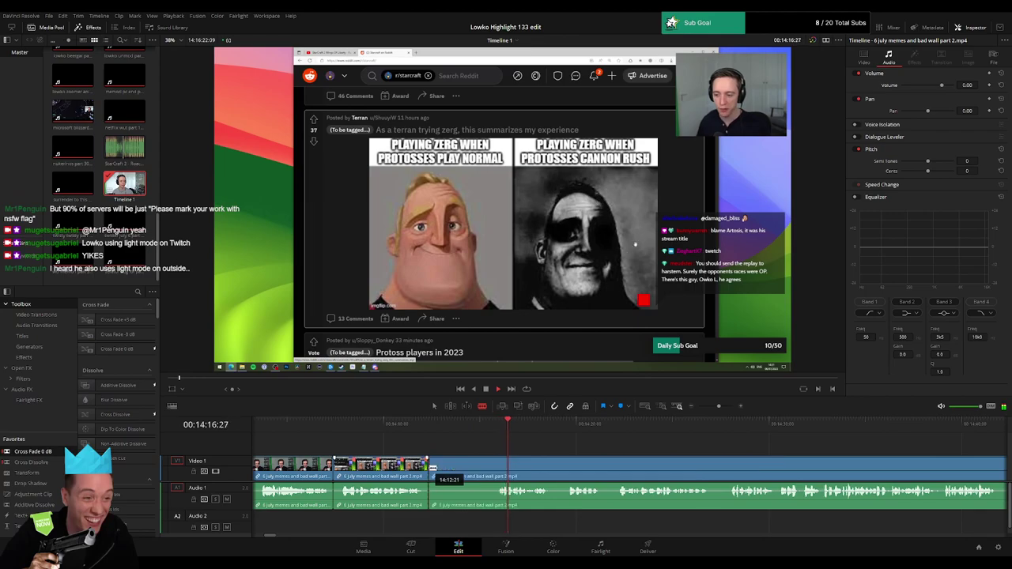
pyautogui.click(497, 462)
pyautogui.press('a')
pyautogui.click(467, 469)
pyautogui.press('Delete')
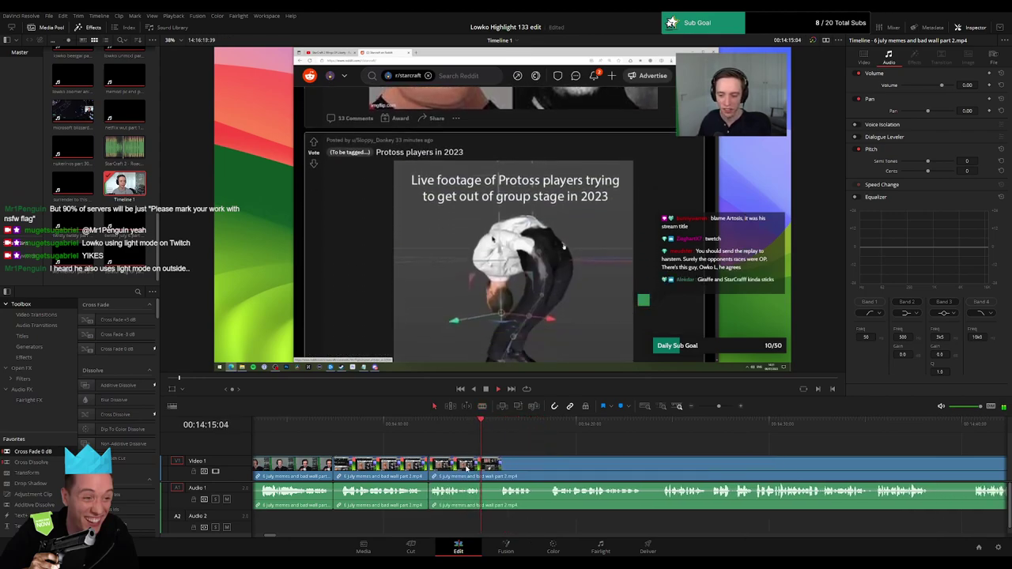
# - Cut out the short pause between about 14:15 and 14:15:52 before the Protoss players comment, closing the gap
pyautogui.press('b')
pyautogui.click(378, 466)
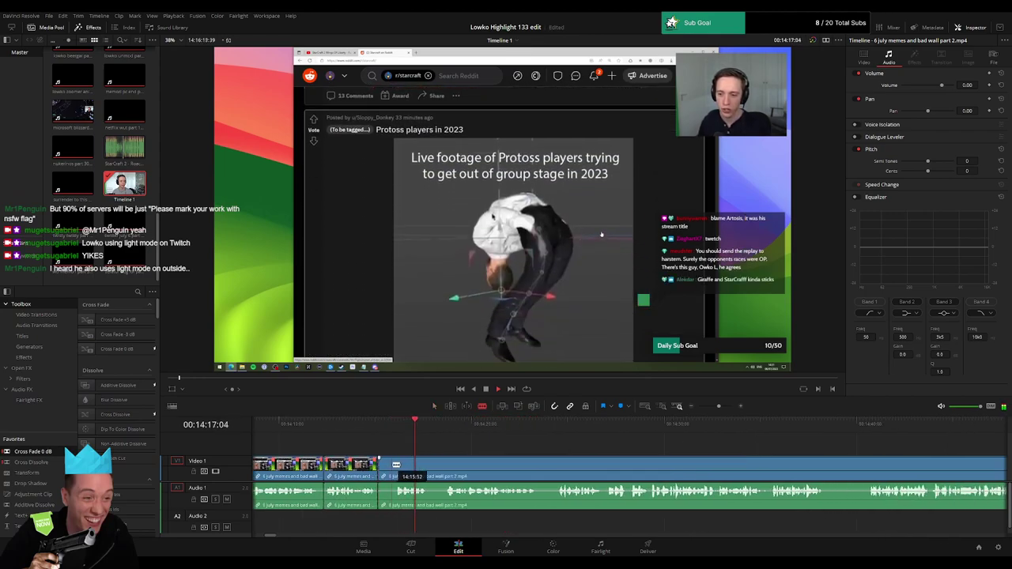
pyautogui.click(394, 465)
pyautogui.press('a')
pyautogui.click(385, 468)
pyautogui.press('Delete')
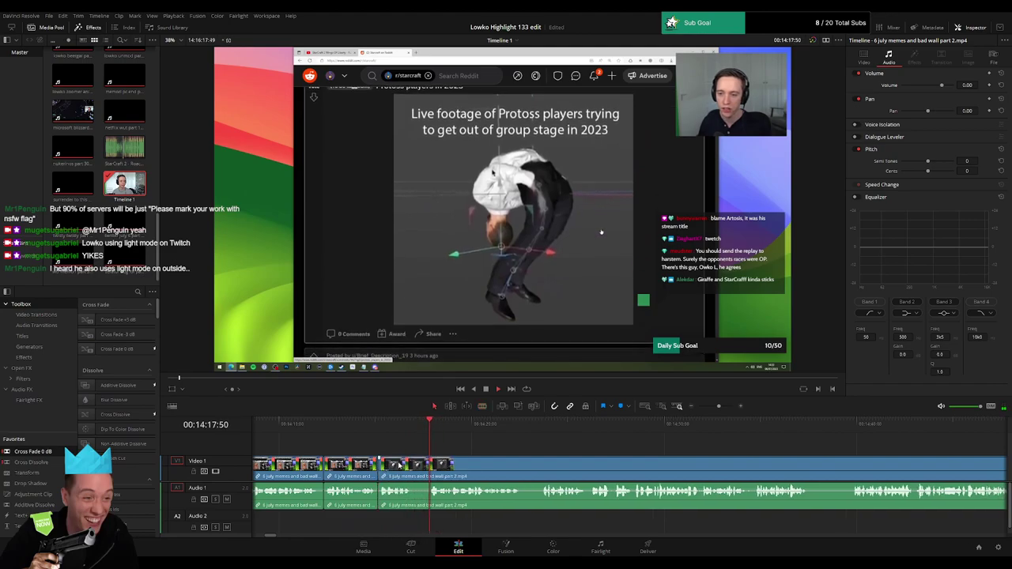
# - Cut out the pause between about 14:37:33 and 14:39:50, after the Protoss players meme comment, closing the gap
pyautogui.hscroll(3, 389, 461)
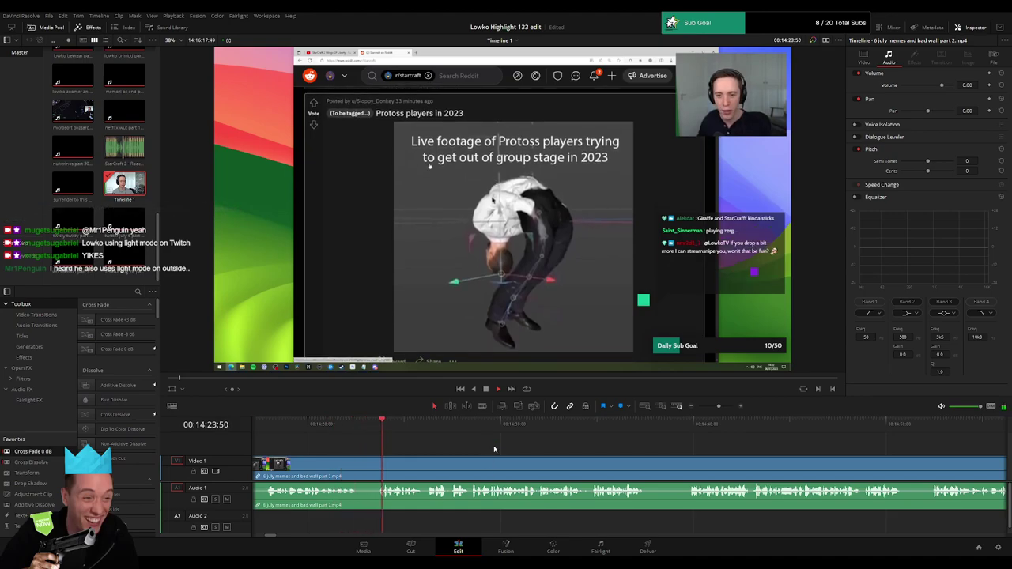
pyautogui.hscroll(1, 494, 445)
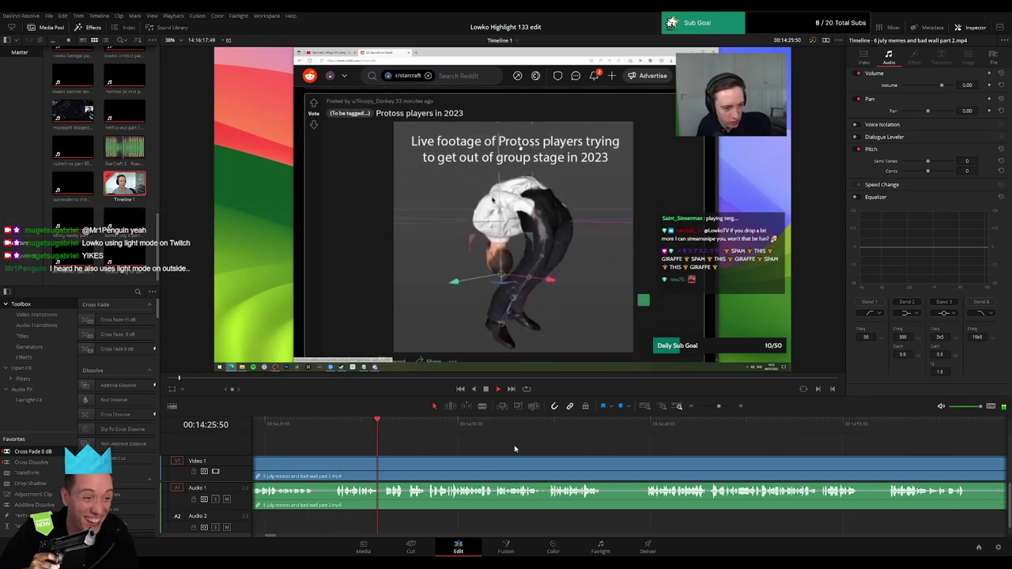
pyautogui.hscroll(2, 452, 450)
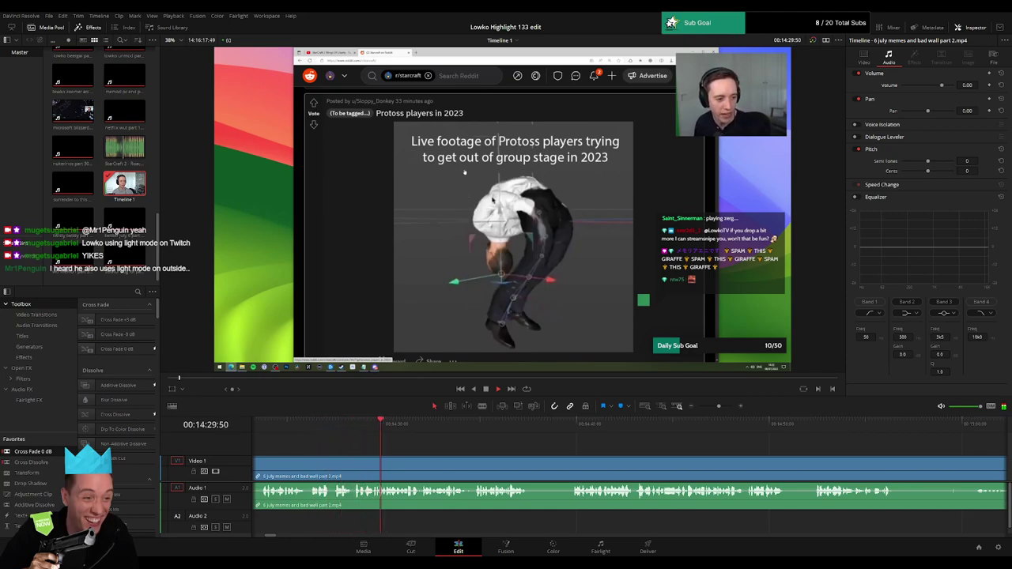
pyautogui.hscroll(2, 458, 444)
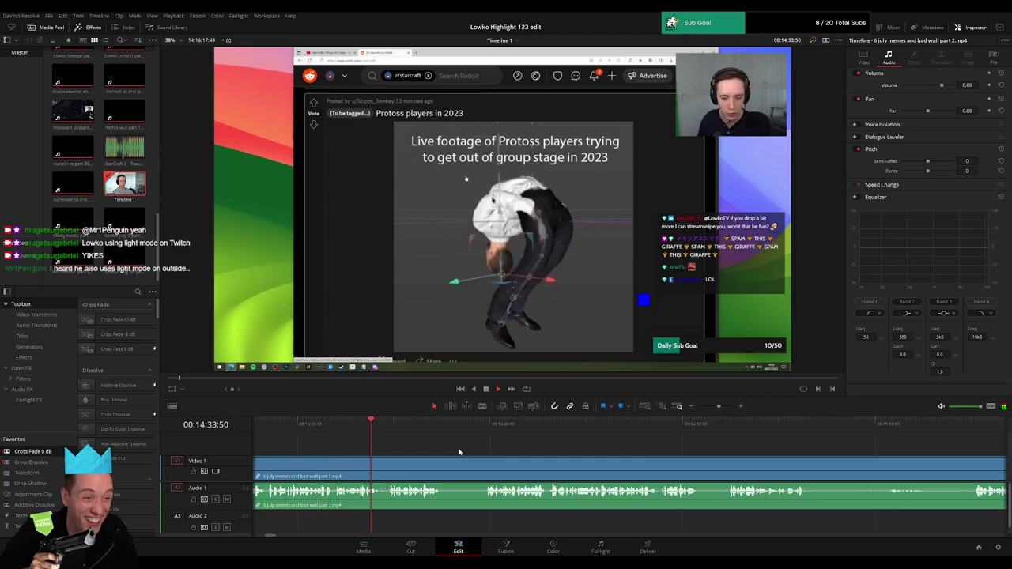
pyautogui.press('b')
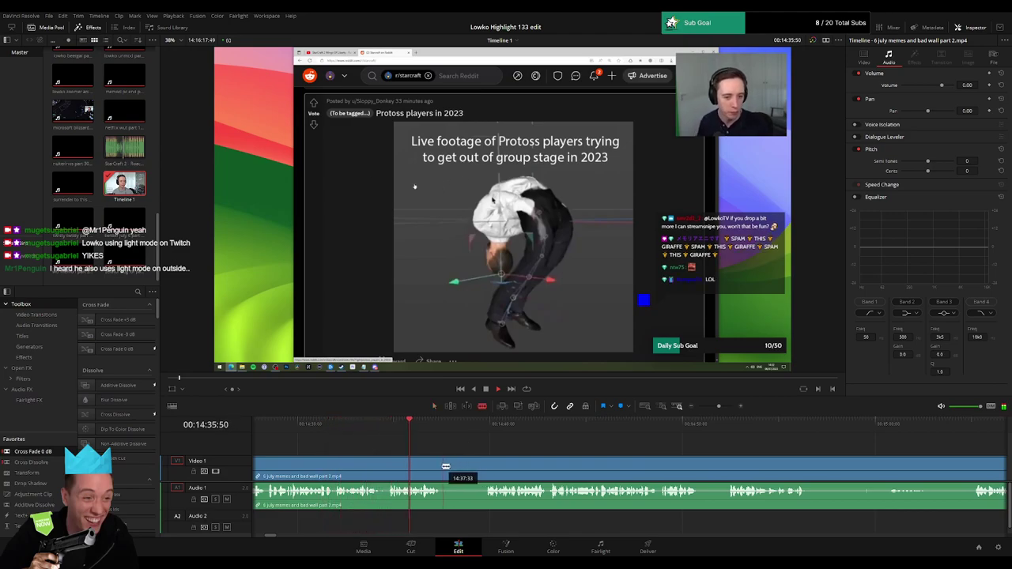
pyautogui.click(443, 466)
pyautogui.click(486, 466)
pyautogui.press('a')
pyautogui.click(472, 469)
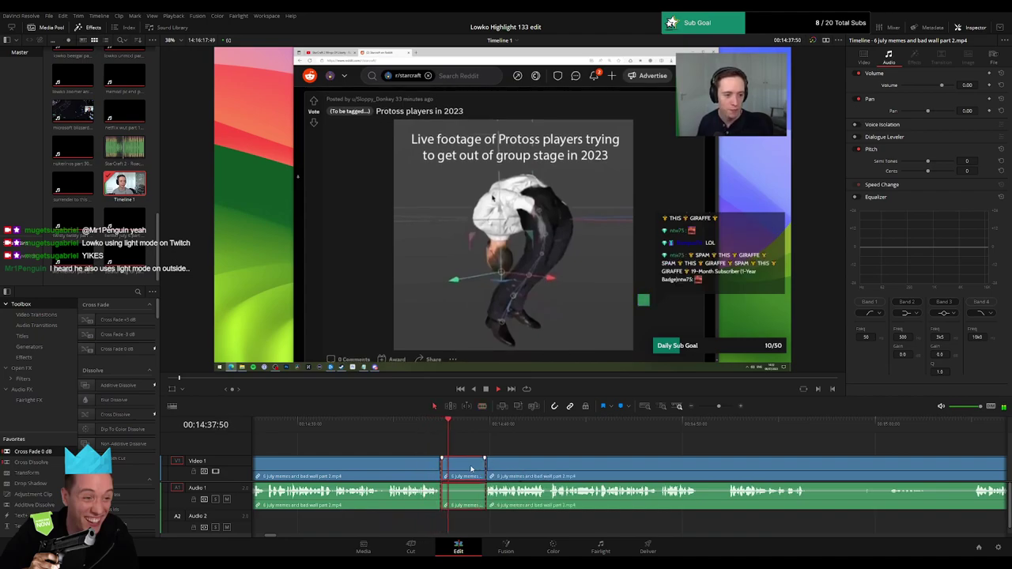
pyautogui.press('Delete')
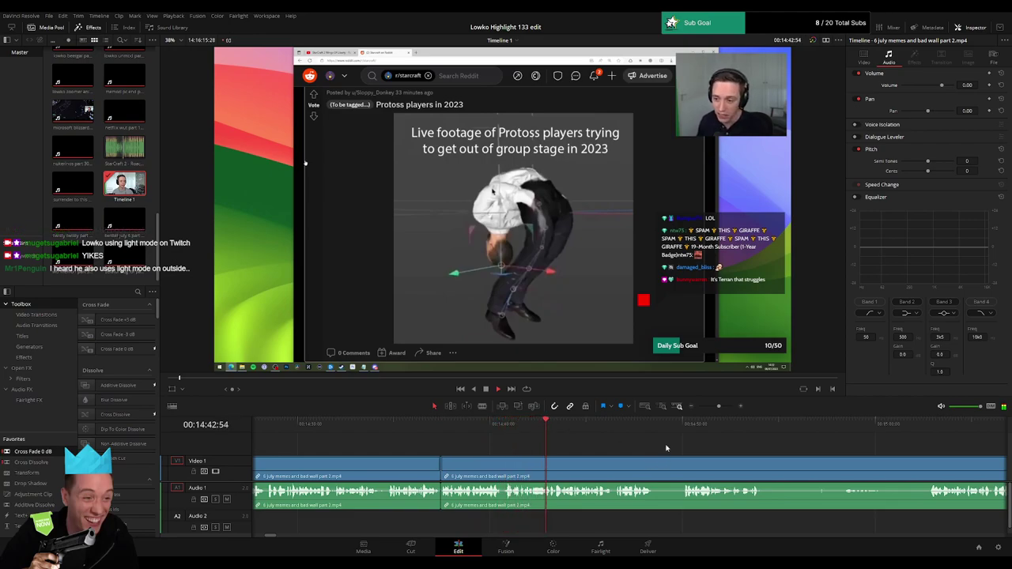
# - Isolate the spoken word between about 14:45:28 and 14:45:40 with splits and lower the volume of that short piece
pyautogui.moveTo(667, 447); pyautogui.dragTo(472, 445)
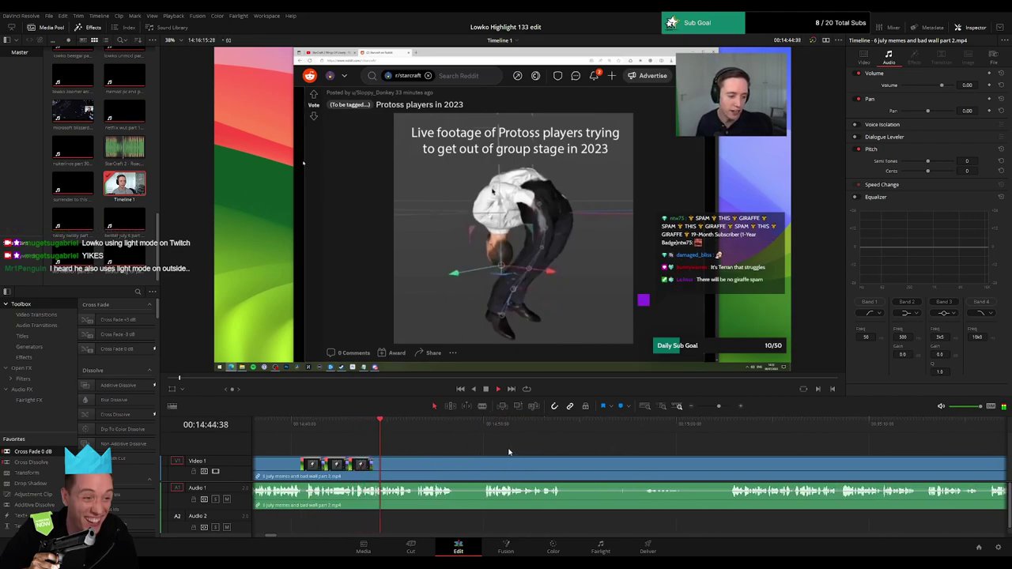
pyautogui.click(379, 428)
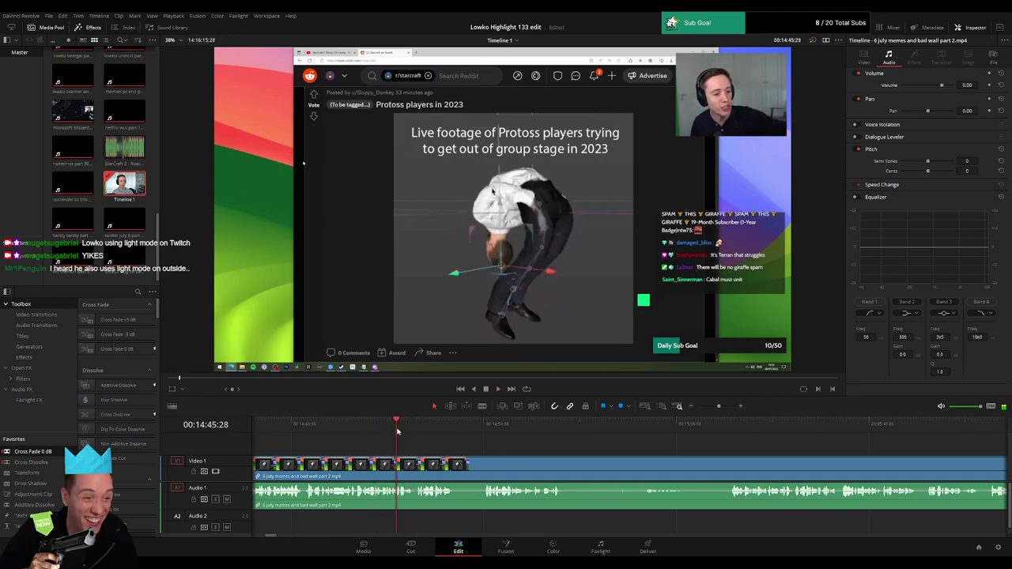
pyautogui.press('b')
pyautogui.click(401, 465)
pyautogui.moveTo(720, 407); pyautogui.dragTo(723, 407)
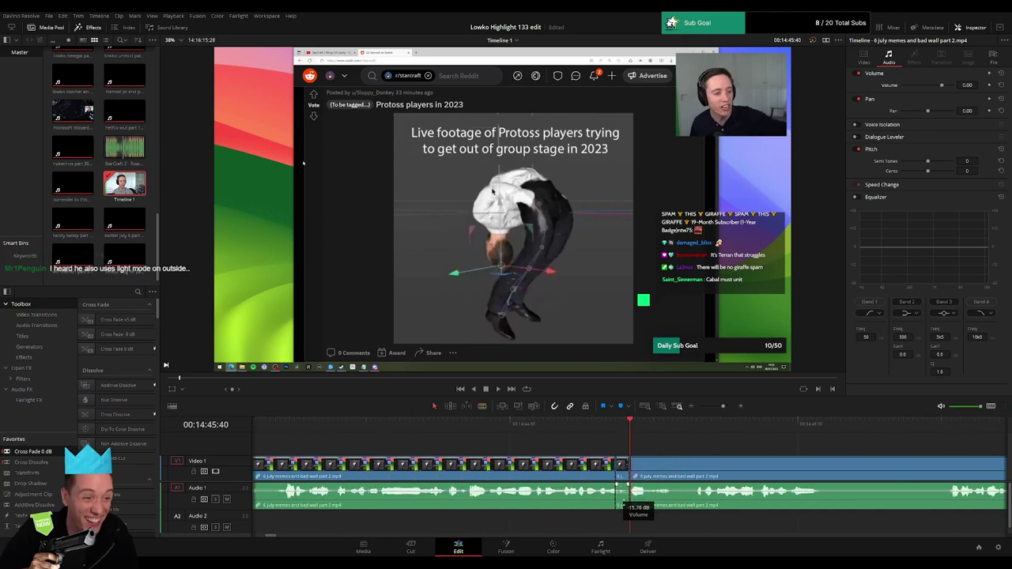
# - Place the StarCraft 2 Roach Quotes sound on Audio 2 under the isolated word at 14:45:28 and lower its volume
pyautogui.moveTo(179, 158); pyautogui.dragTo(605, 530)
pyautogui.moveTo(606, 522)
pyautogui.mouseDown()
pyautogui.moveTo(640, 524)
pyautogui.moveTo(622, 527)
pyautogui.mouseUp()
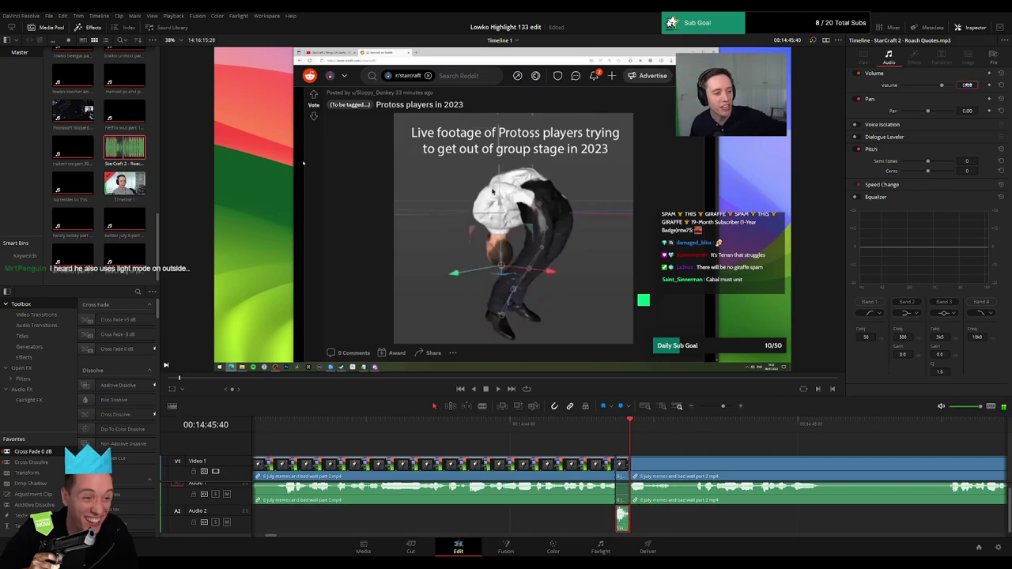
pyautogui.click(686, 458)
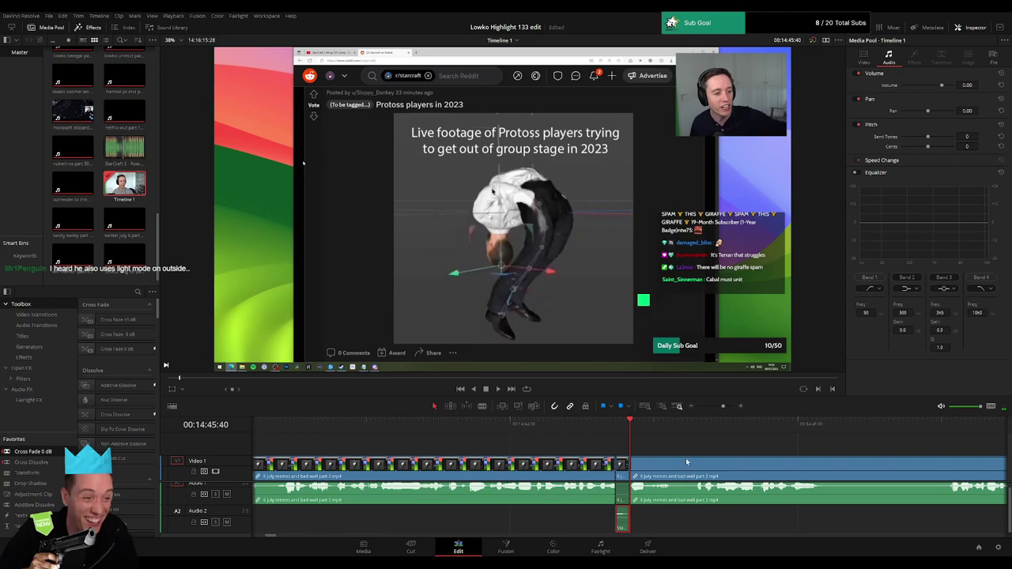
# - Cut out the short pause from about 14:48:30 to 14:49:58, after the roach sound, closing the gap
pyautogui.scroll(1, 746, 509)
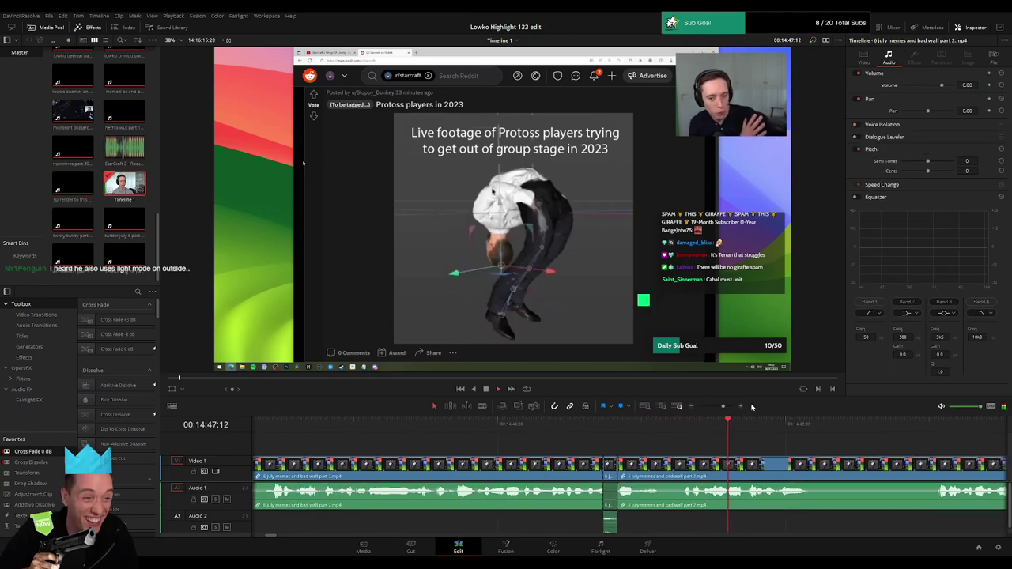
pyautogui.moveTo(723, 406); pyautogui.dragTo(717, 407)
pyautogui.press('b')
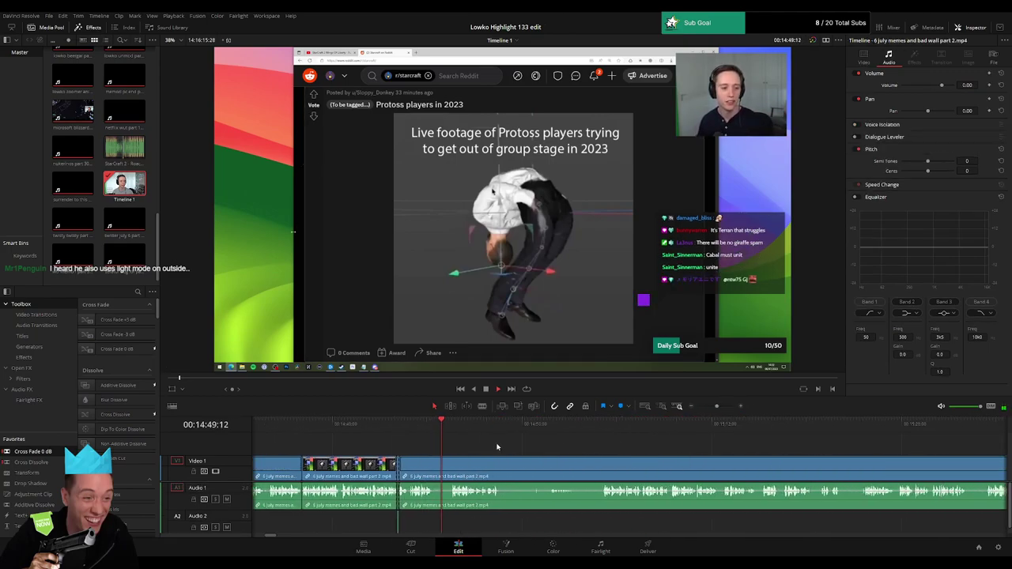
pyautogui.click(434, 465)
pyautogui.click(450, 465)
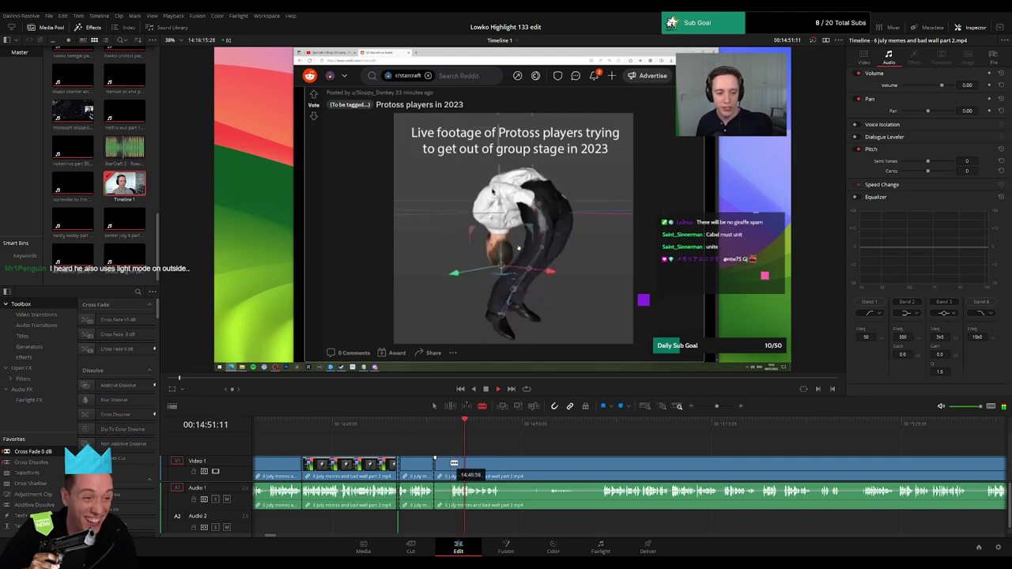
pyautogui.press('a')
pyautogui.click(440, 465)
pyautogui.press('Delete')
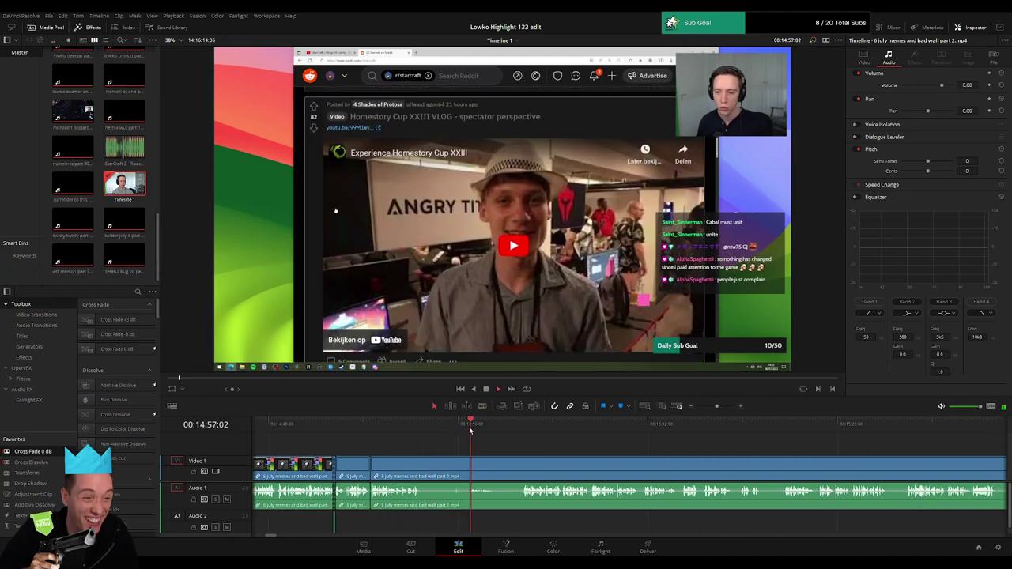
# - Remove the quiet section from about 14:53 to 15:01, before the Mothership post discussion, closing the gap
pyautogui.click(523, 425)
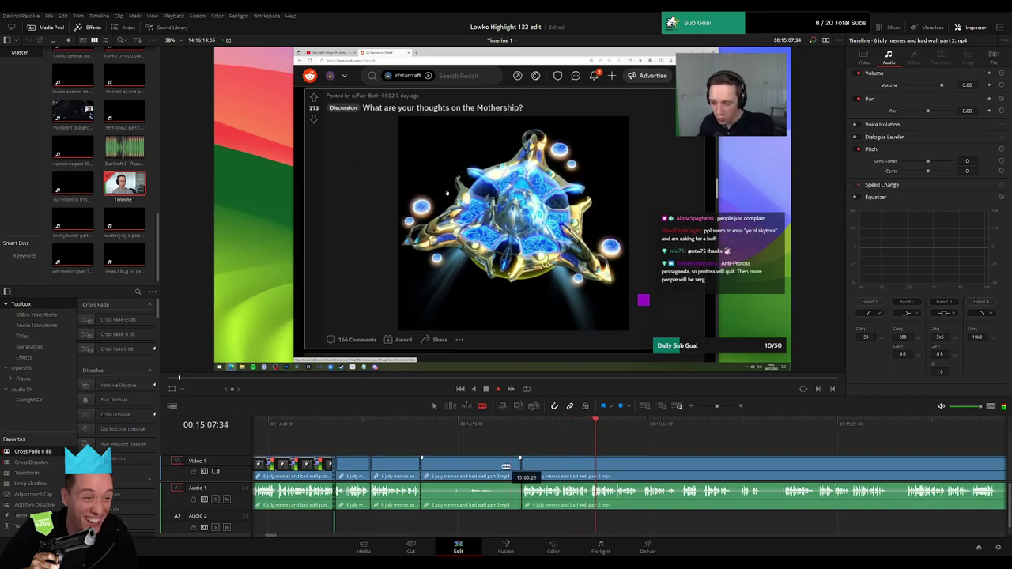
pyautogui.click(502, 470)
pyautogui.press('Delete')
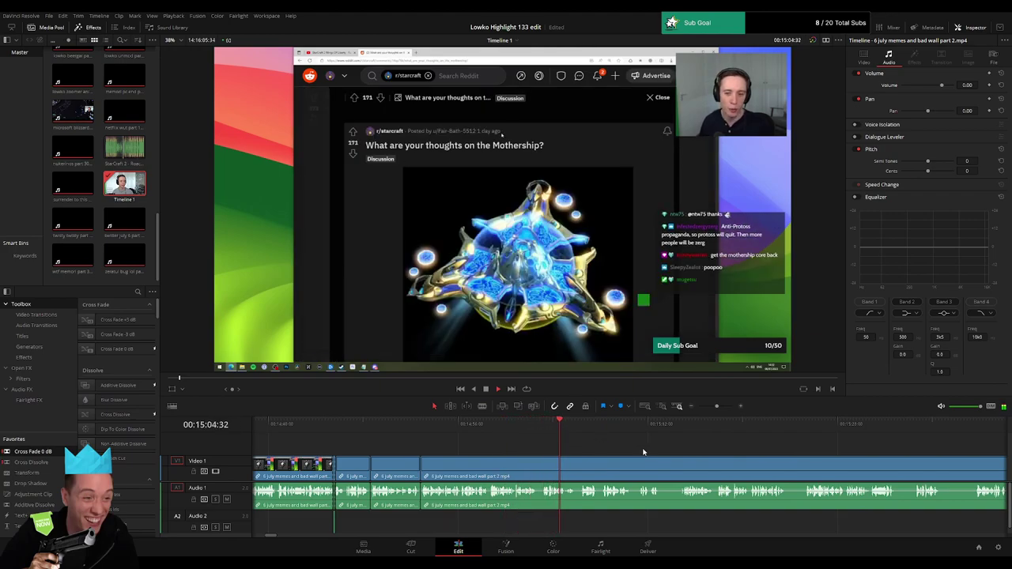
# - Cut out the pause between about 15:12:30 and 15:14:33 in the Mothership discussion, closing the gap
pyautogui.hscroll(3, 501, 441)
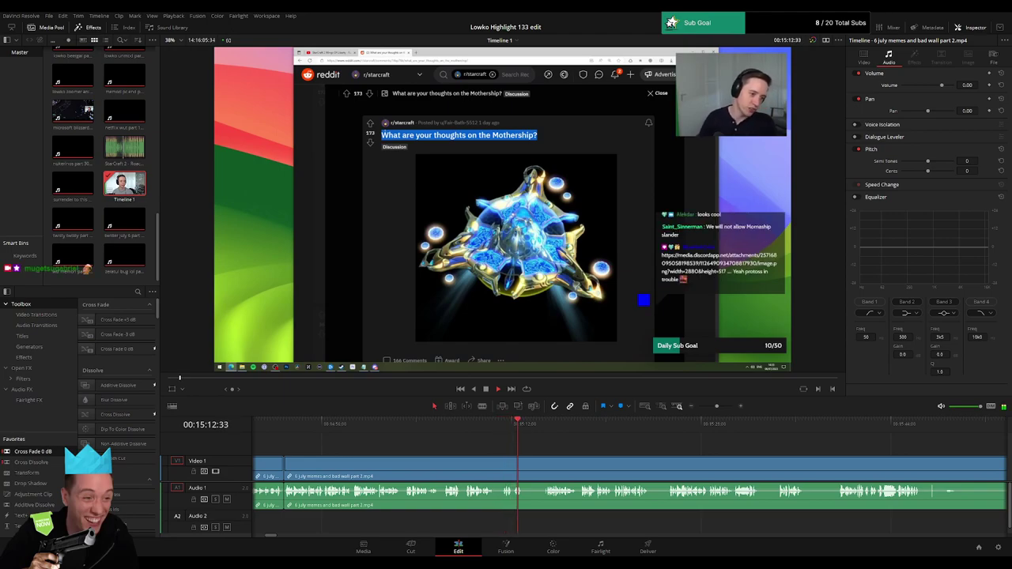
pyautogui.press('b')
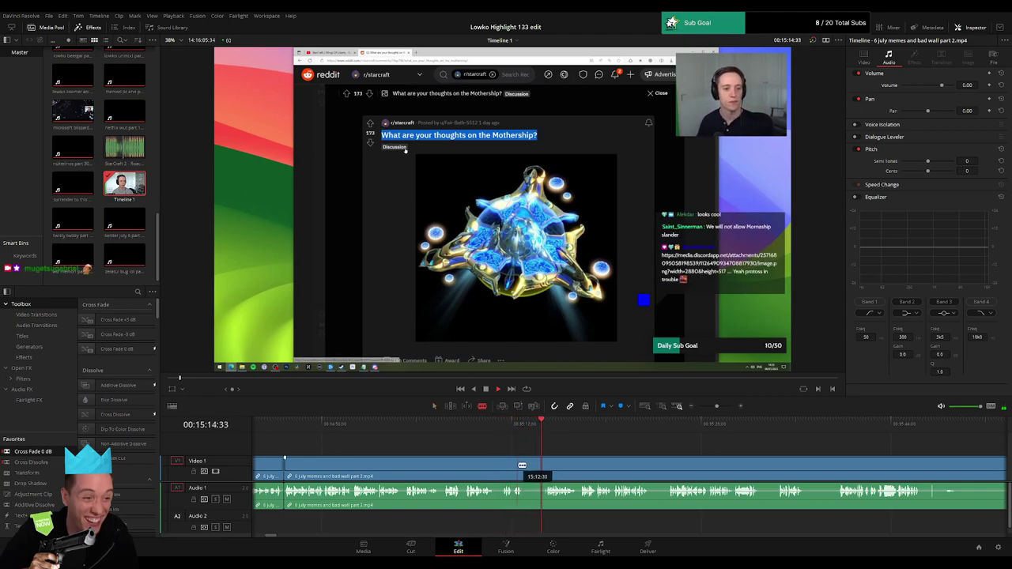
pyautogui.click(522, 465)
pyautogui.hotkey('ctrl', '=')
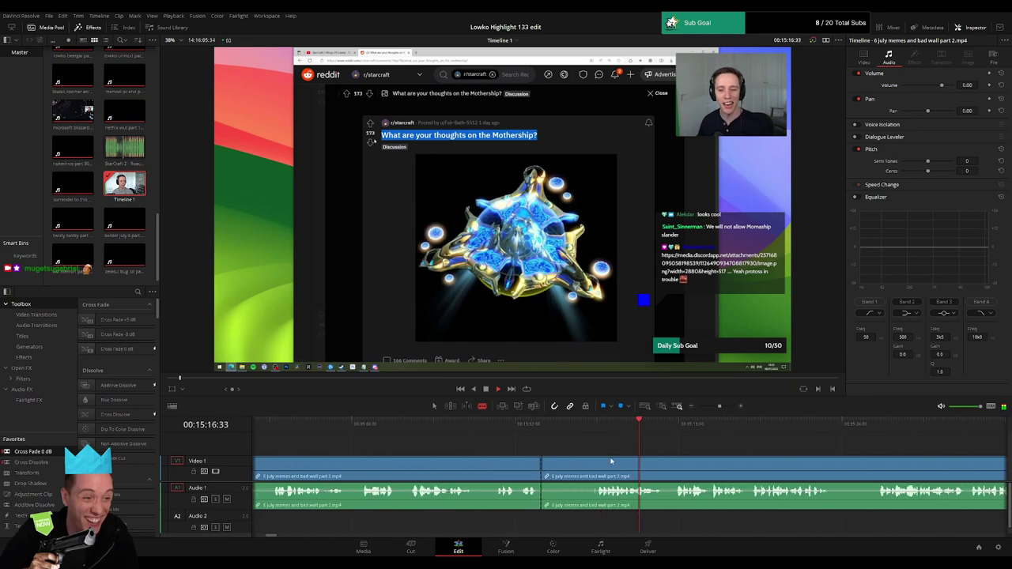
pyautogui.click(598, 465)
pyautogui.press('a')
pyautogui.click(583, 472)
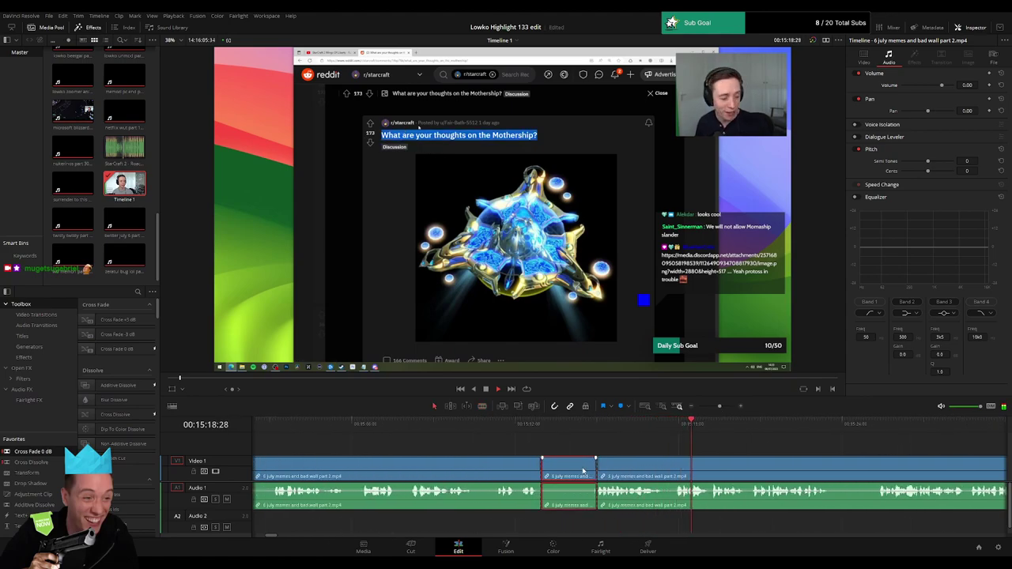
pyautogui.press('Delete')
# - Cut out the short silence between about 15:21:30 and 15:23:10 in the Mothership discussion, closing the gap
pyautogui.moveTo(719, 406); pyautogui.dragTo(716, 407)
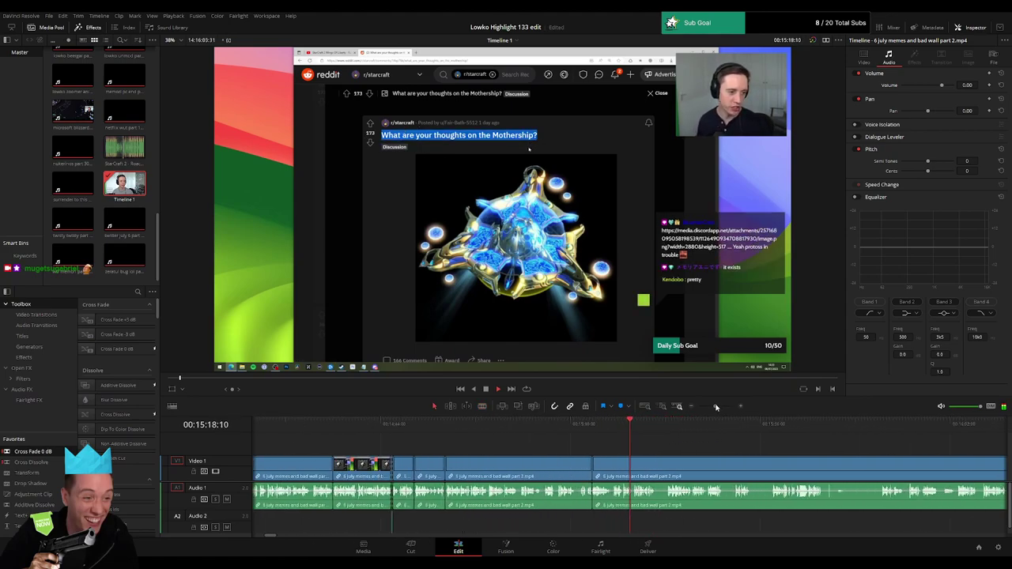
pyautogui.hotkey('ctrl', '=')
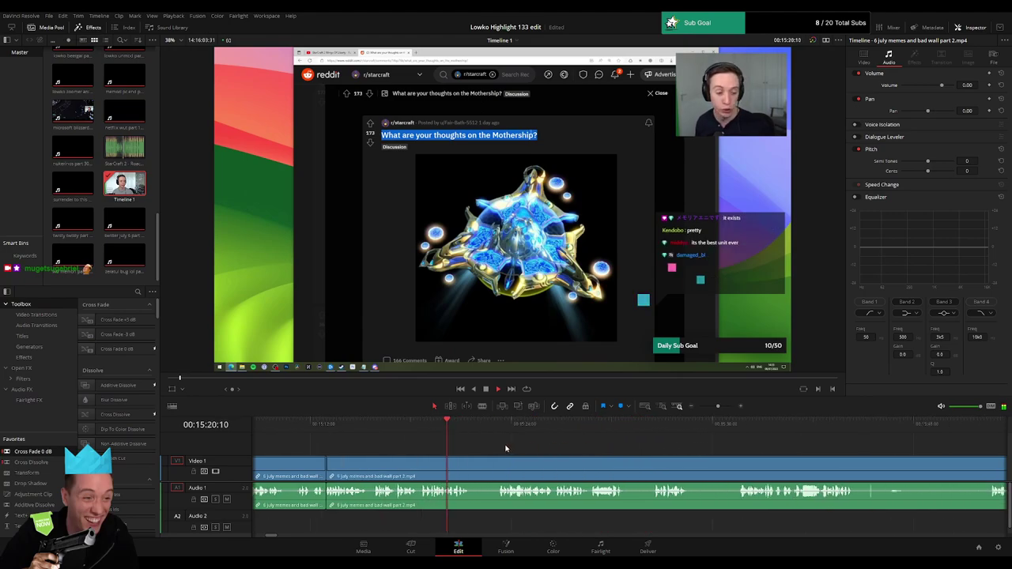
pyautogui.press('b')
pyautogui.click(471, 465)
pyautogui.click(499, 464)
pyautogui.press('a')
pyautogui.click(492, 467)
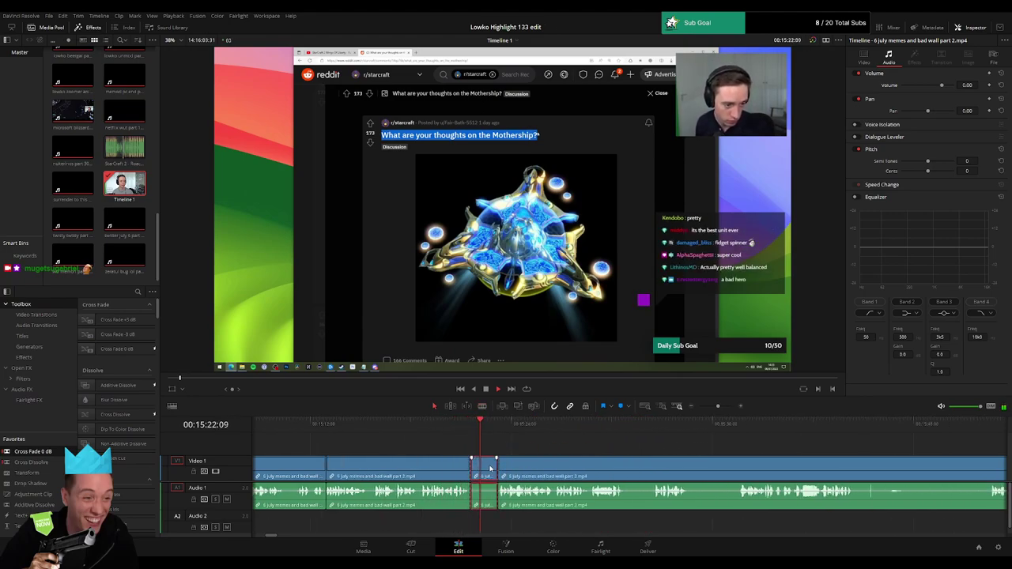
pyautogui.press('Delete')
# - Split out the silent piece from about 15:29 to 15:31 and ripple-delete it
pyautogui.moveTo(597, 451); pyautogui.dragTo(448, 445)
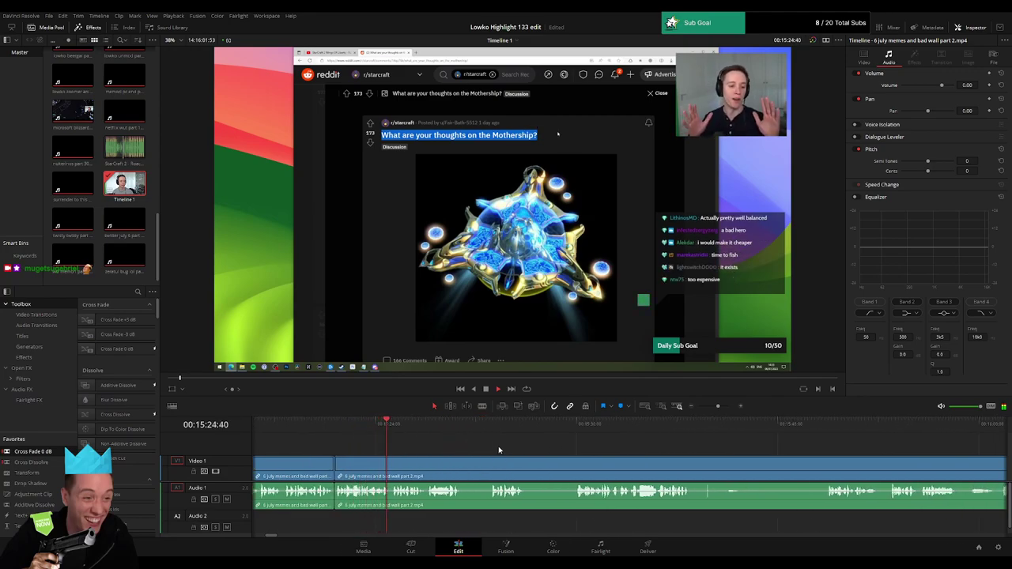
pyautogui.press('b')
pyautogui.click(464, 458)
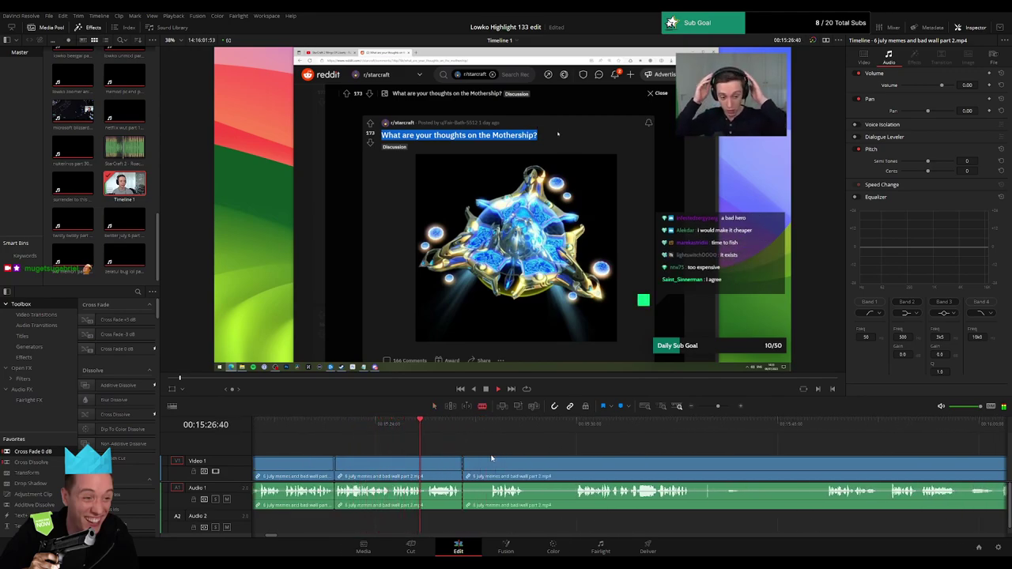
pyautogui.click(489, 461)
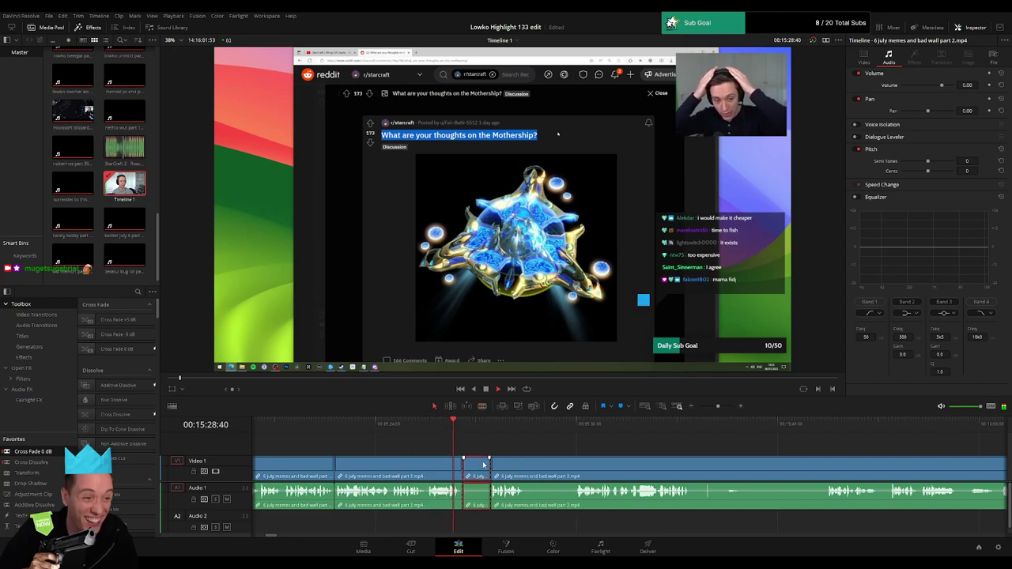
pyautogui.hotkey('shift', 'BackSpace')
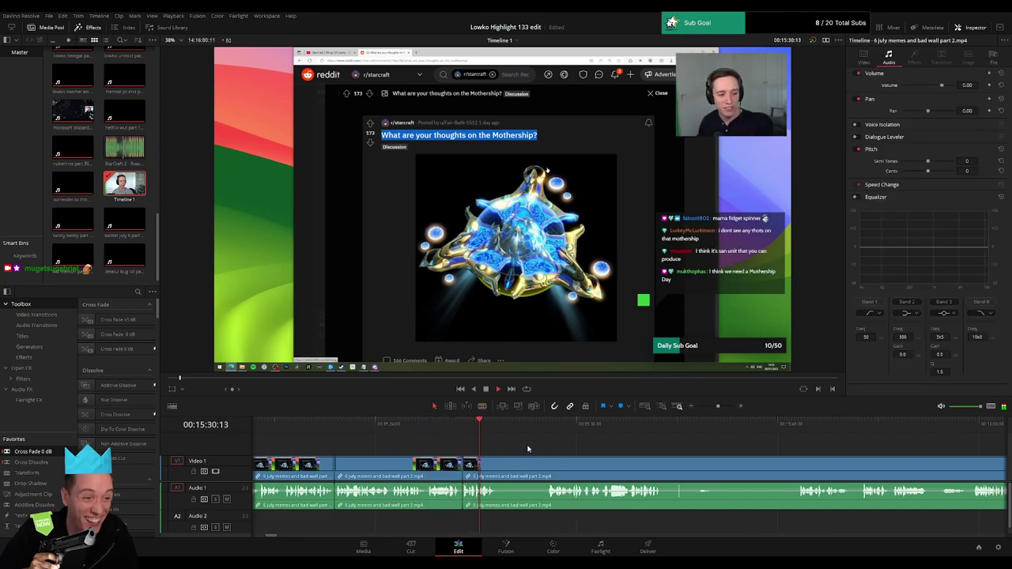
# - Split the clip at 15:31:26 and about 15:34:12, and ripple-delete the piece between before the Mothership comments are read
pyautogui.press('space')
pyautogui.press('b')
pyautogui.click(503, 468)
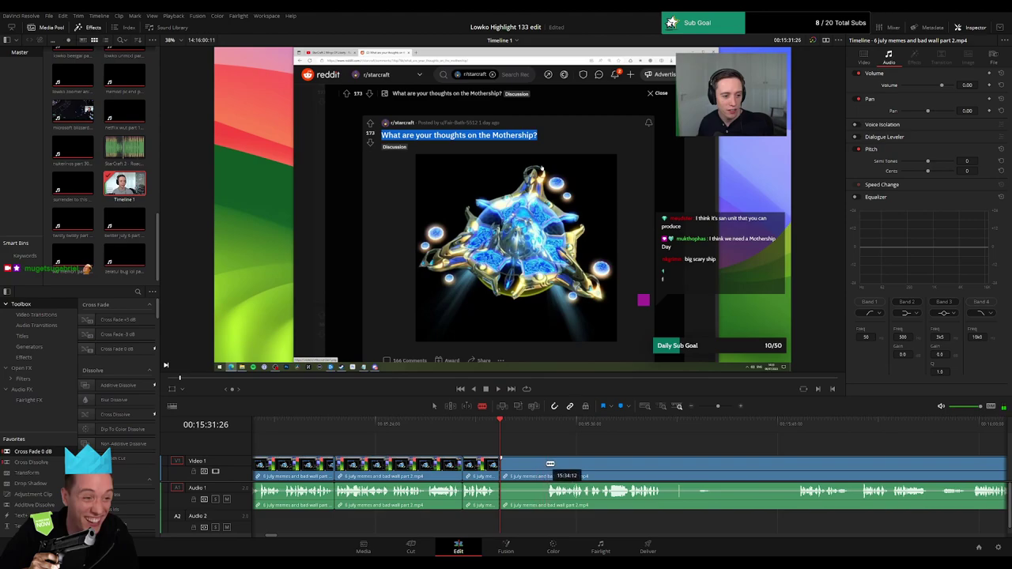
pyautogui.click(547, 465)
pyautogui.press('a')
pyautogui.click(535, 467)
pyautogui.hotkey('shift', 'BackSpace')
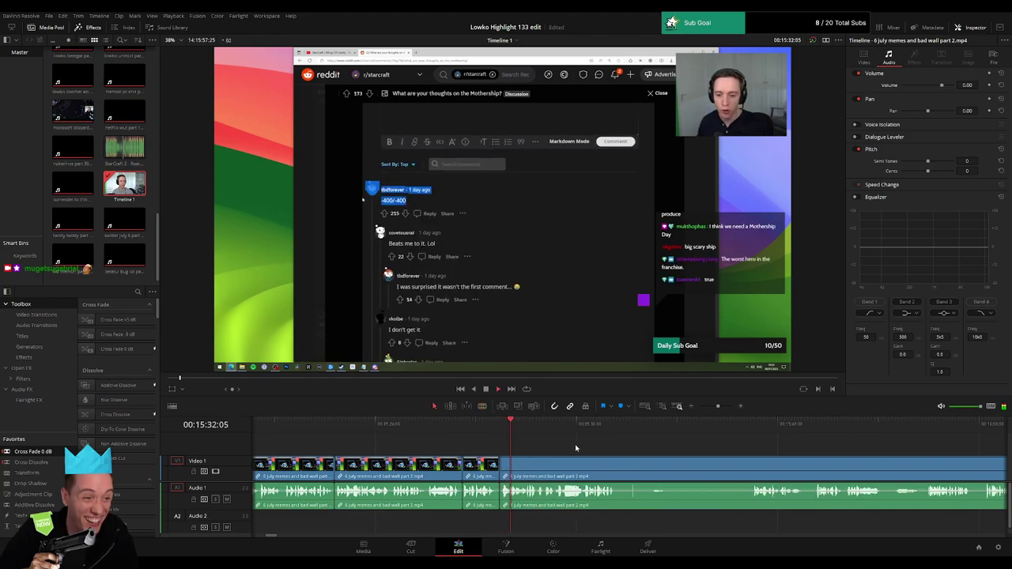
# - Cut out the quiet section from about 15:38:30 to 15:46:20, after the Viper abduct comment, closing the gap
pyautogui.moveTo(614, 454); pyautogui.dragTo(468, 452)
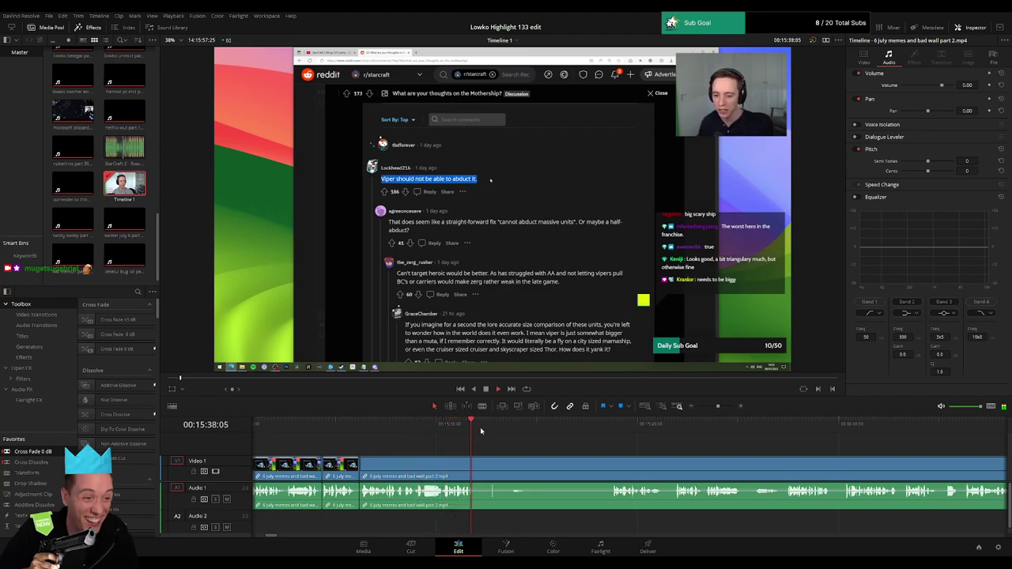
pyautogui.click(478, 465)
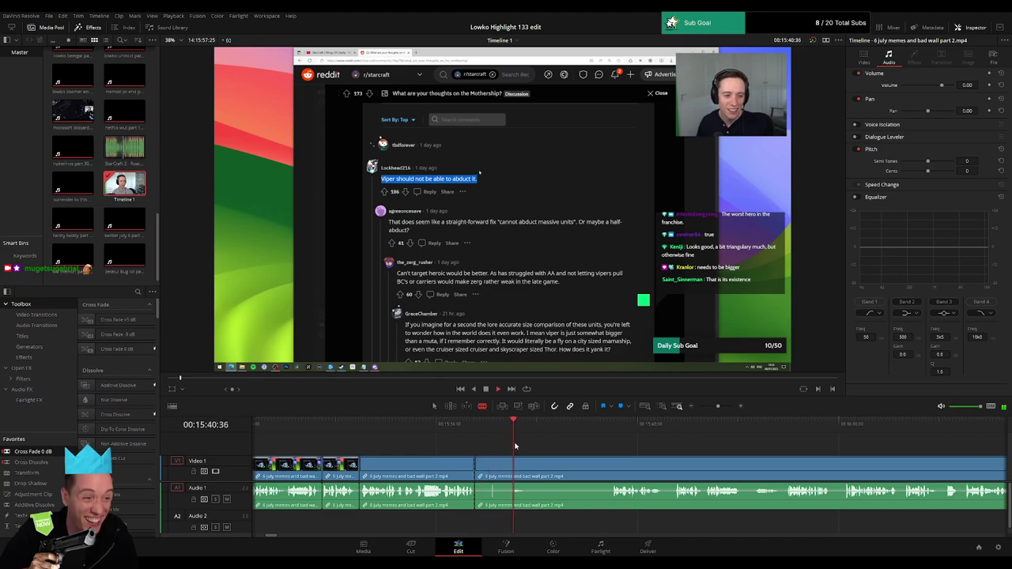
pyautogui.click(609, 424)
pyautogui.click(612, 465)
pyautogui.press('a')
pyautogui.click(592, 465)
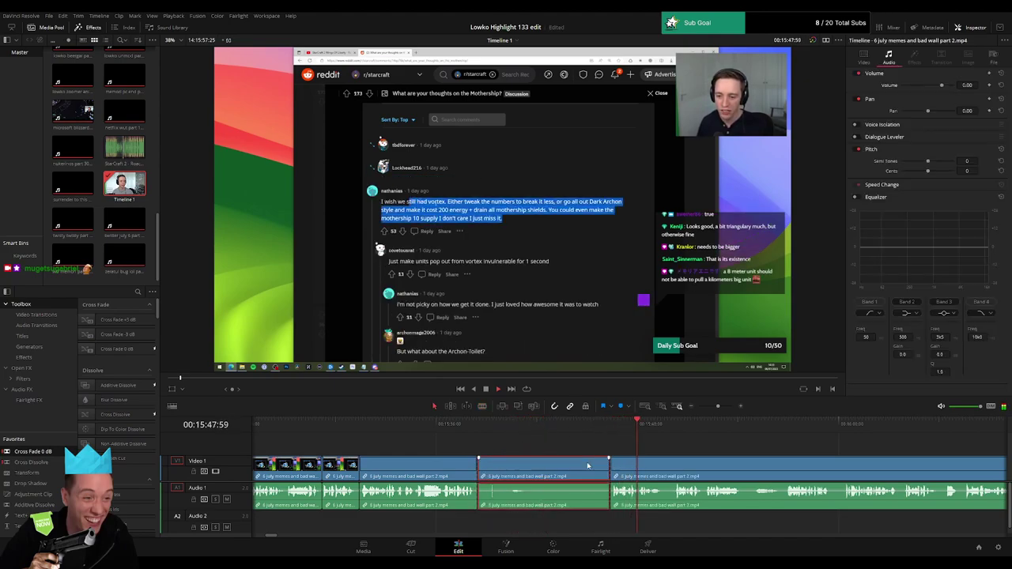
pyautogui.press('Delete')
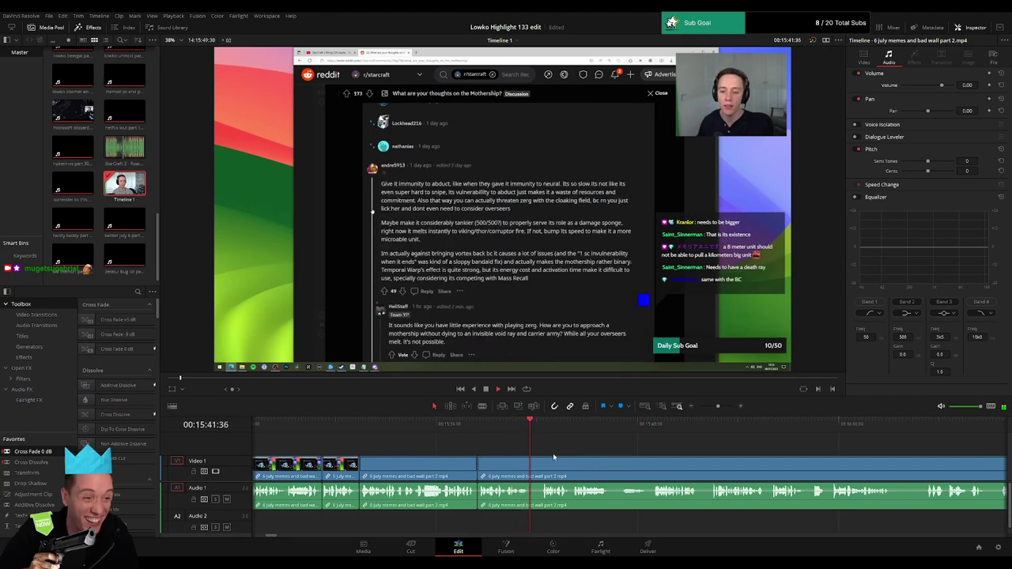
# - Cut out the short pause from about 15:51:35 to 15:52:15 in the Mothership discussion, closing the gap
pyautogui.moveTo(553, 453); pyautogui.dragTo(415, 452)
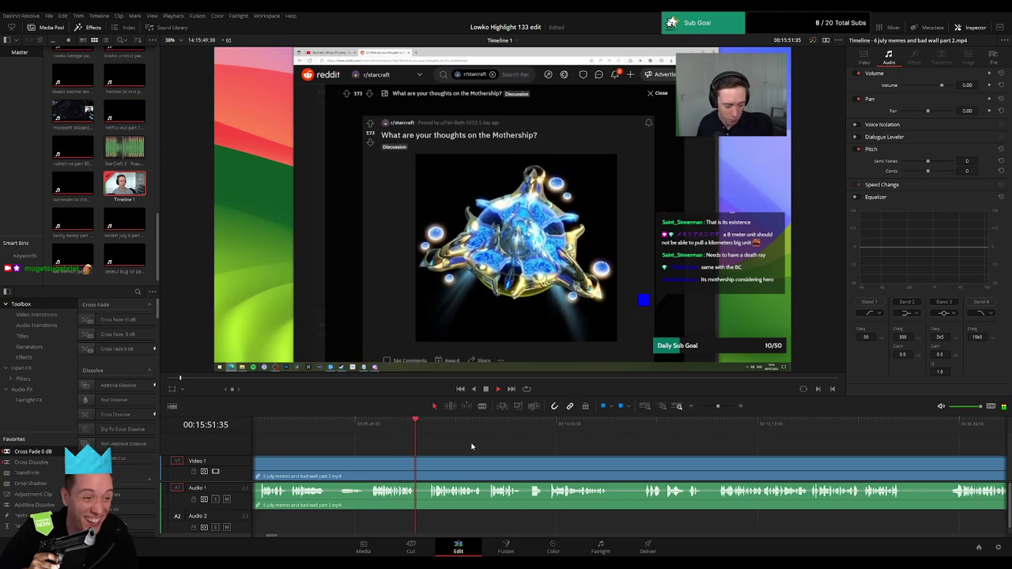
pyautogui.press('b')
pyautogui.click(416, 466)
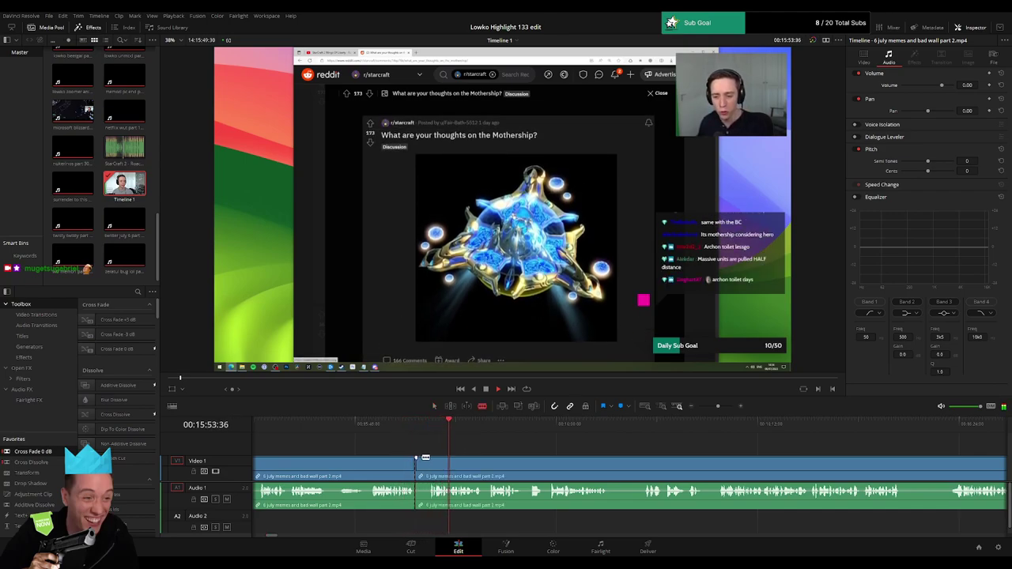
pyautogui.click(428, 458)
pyautogui.press('a')
pyautogui.click(422, 463)
pyautogui.press('Delete')
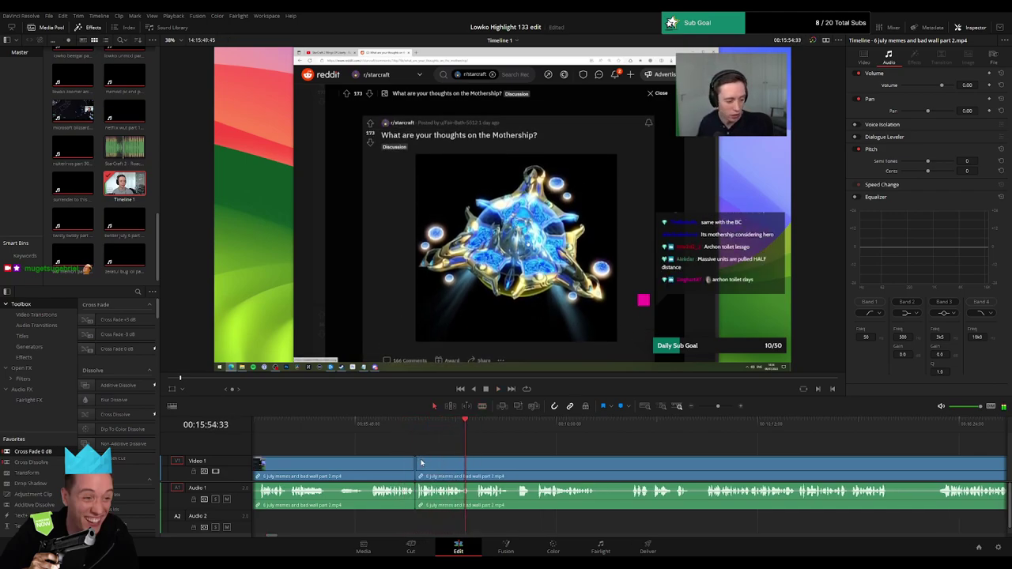
# - Split the clip at about 15:52:29 and 15:52:48, and place the StarCraft 2 Roach Quotes sound over that piece on Audio 2, lowering its volume
pyautogui.click(414, 424)
pyautogui.moveTo(718, 407); pyautogui.dragTo(723, 406)
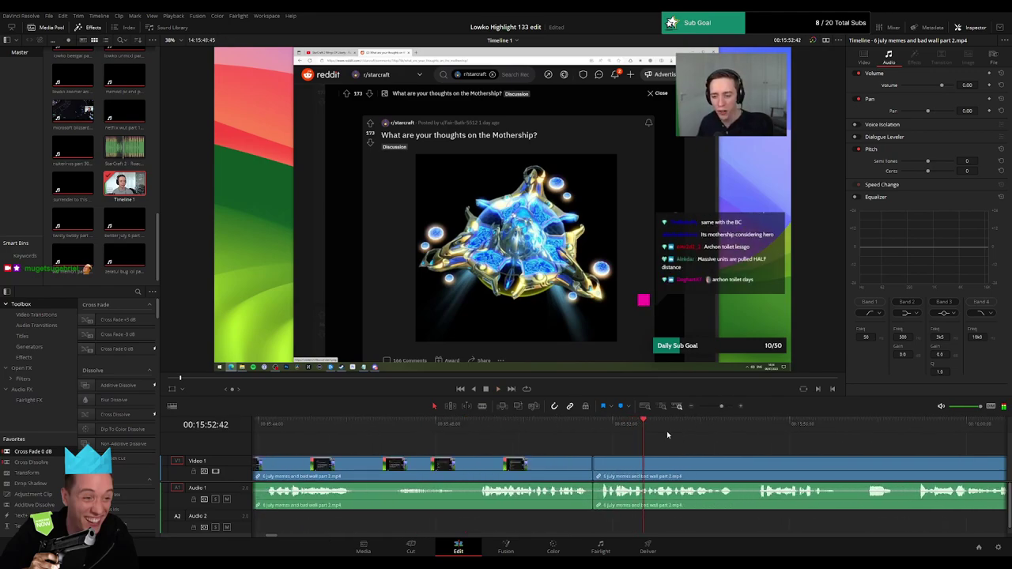
pyautogui.click(614, 428)
pyautogui.moveTo(632, 431); pyautogui.dragTo(635, 431)
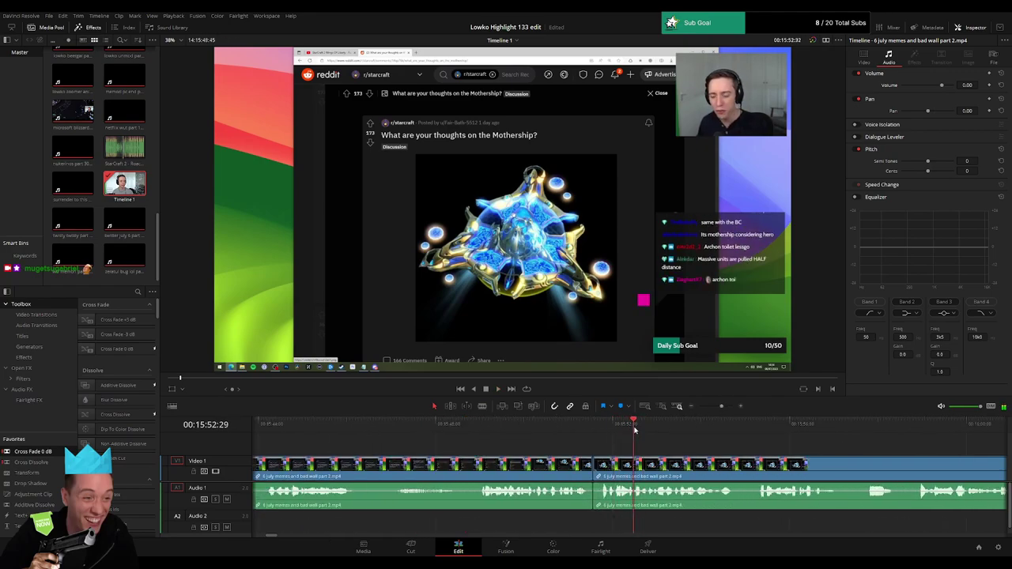
pyautogui.press('b')
pyautogui.click(635, 461)
pyautogui.press('space')
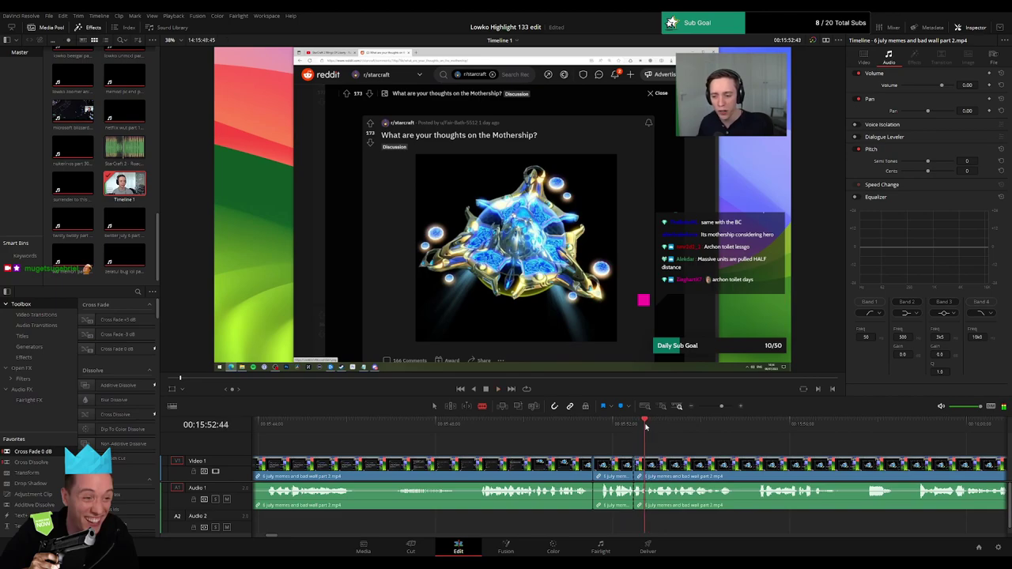
pyautogui.click(648, 490)
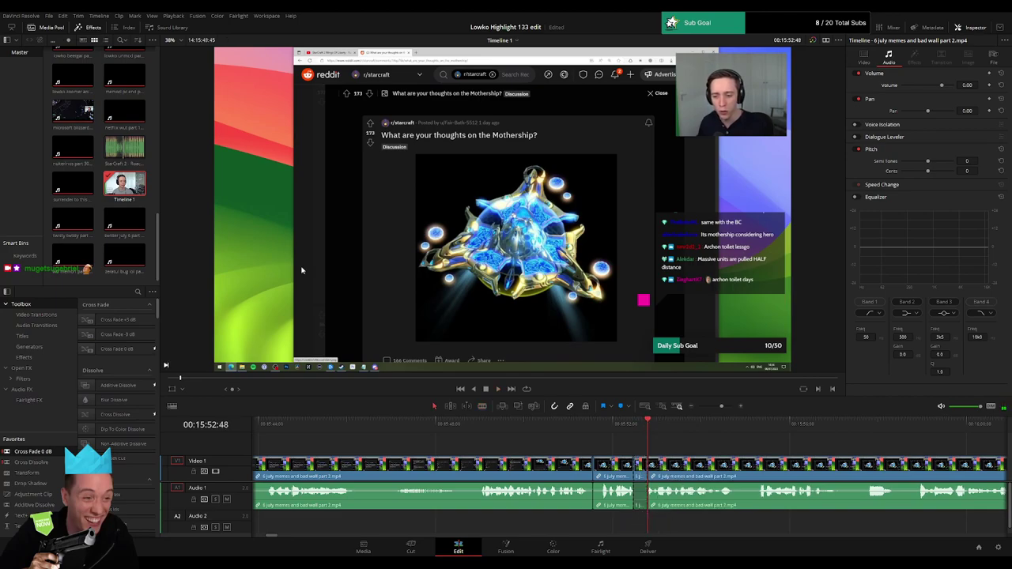
pyautogui.moveTo(124, 148); pyautogui.dragTo(647, 530)
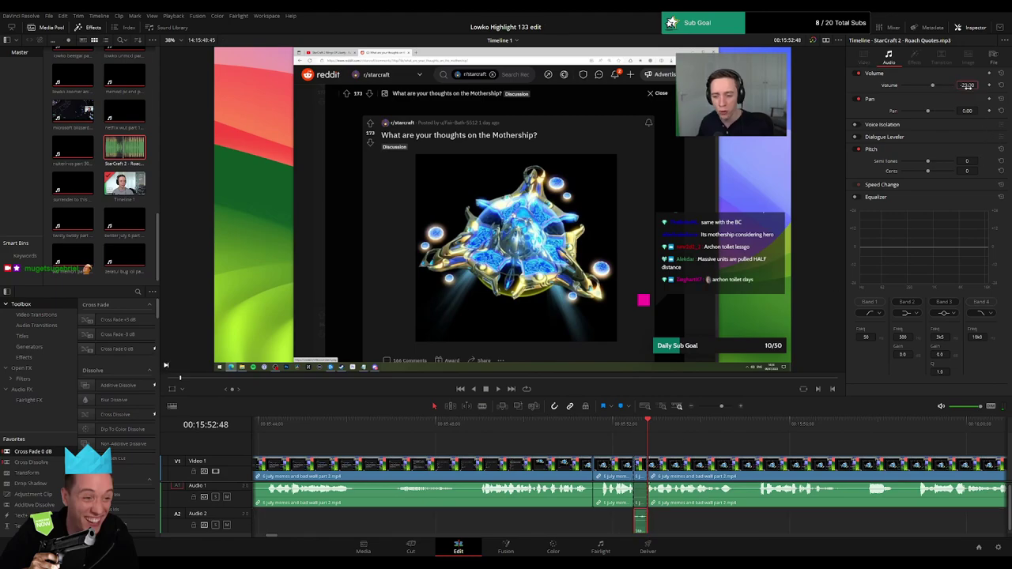
pyautogui.click(687, 460)
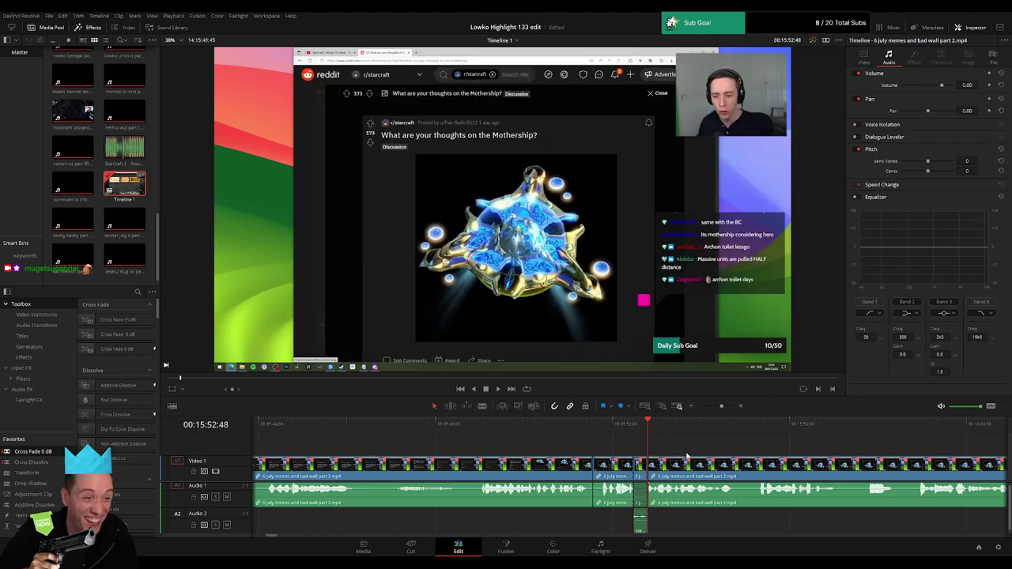
# - Split out the section from about 15:57:15 to 15:58:50, after the roach sound, and ripple-delete it
pyautogui.moveTo(721, 406); pyautogui.dragTo(717, 408)
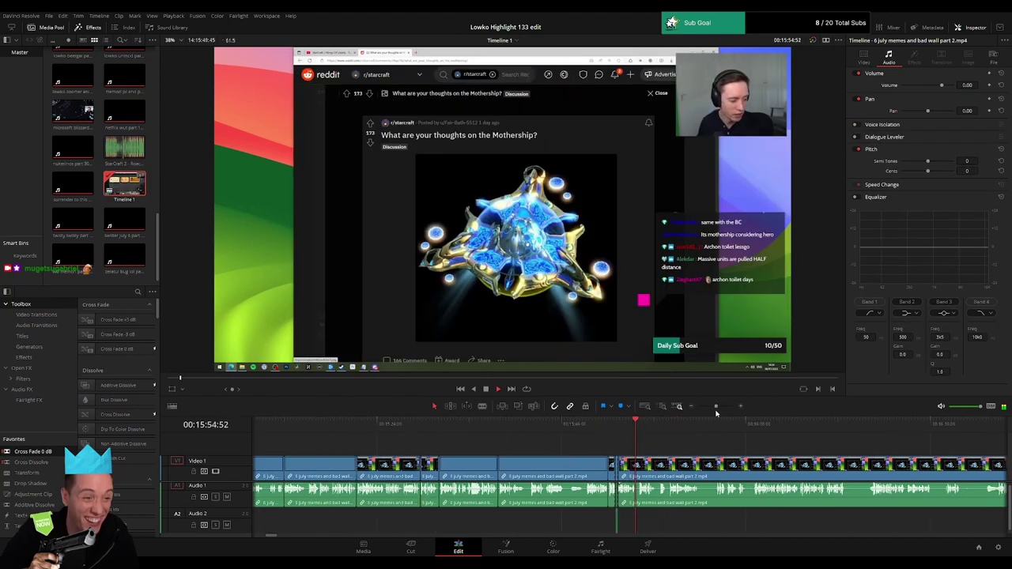
pyautogui.hscroll(5, 476, 441)
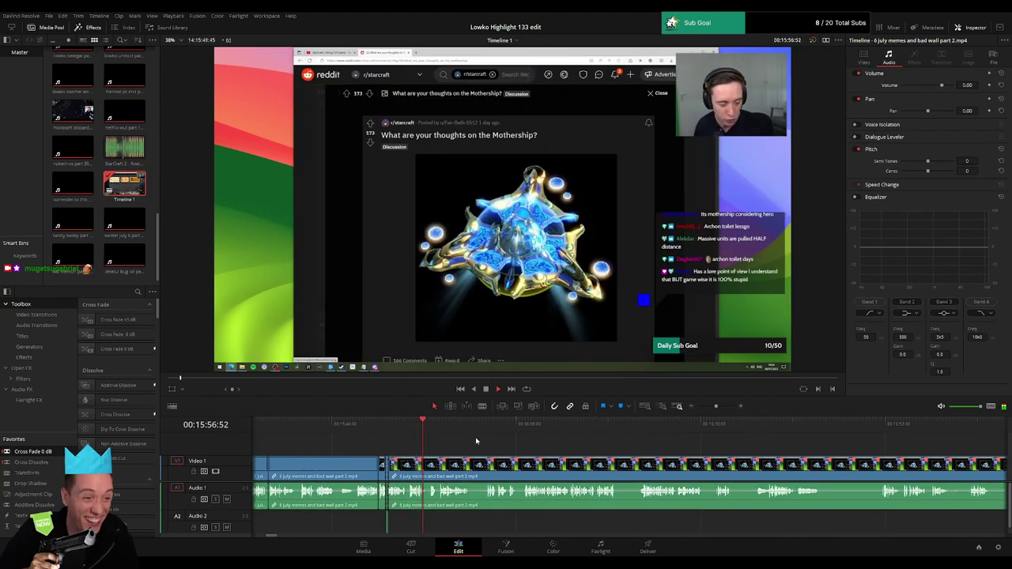
pyautogui.moveTo(716, 408); pyautogui.dragTo(720, 409)
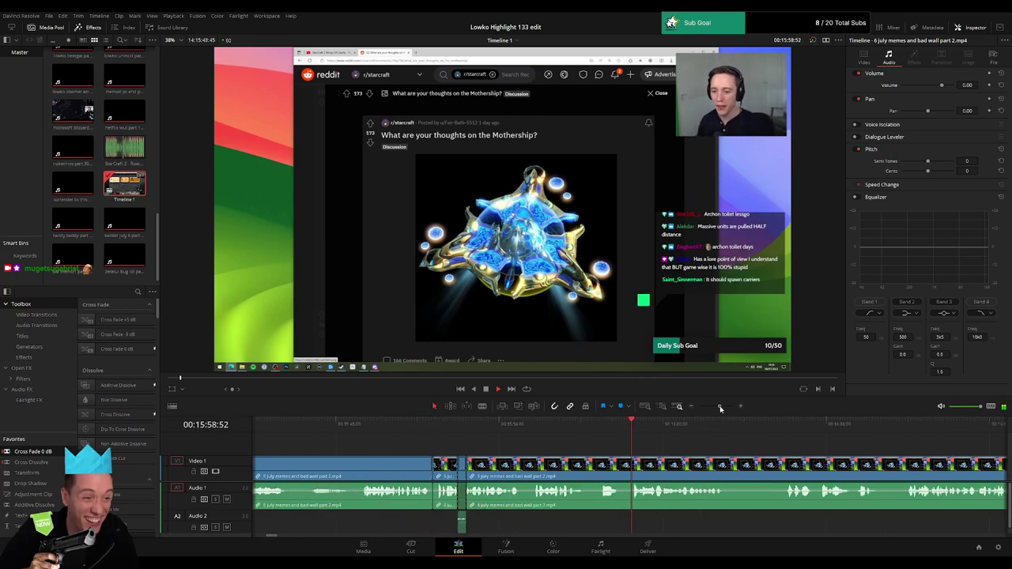
pyautogui.press('b')
pyautogui.click(588, 474)
pyautogui.click(633, 468)
pyautogui.press('a')
pyautogui.click(625, 470)
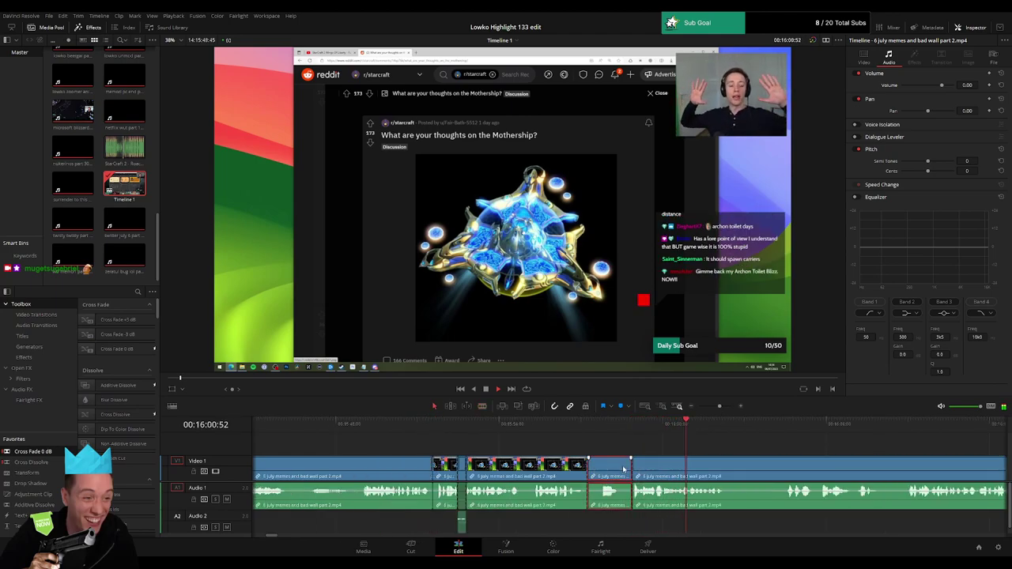
pyautogui.press('Delete')
# - Cut out the silence between about 16:06:15 and 16:07:20, closing the gap
pyautogui.hscroll(5, 447, 439)
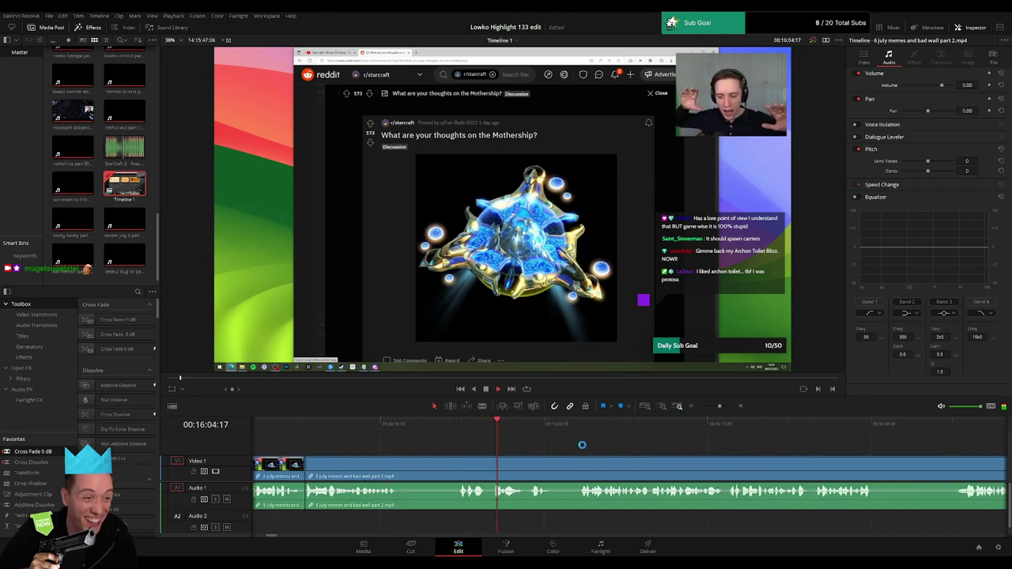
pyautogui.hscroll(4, 478, 441)
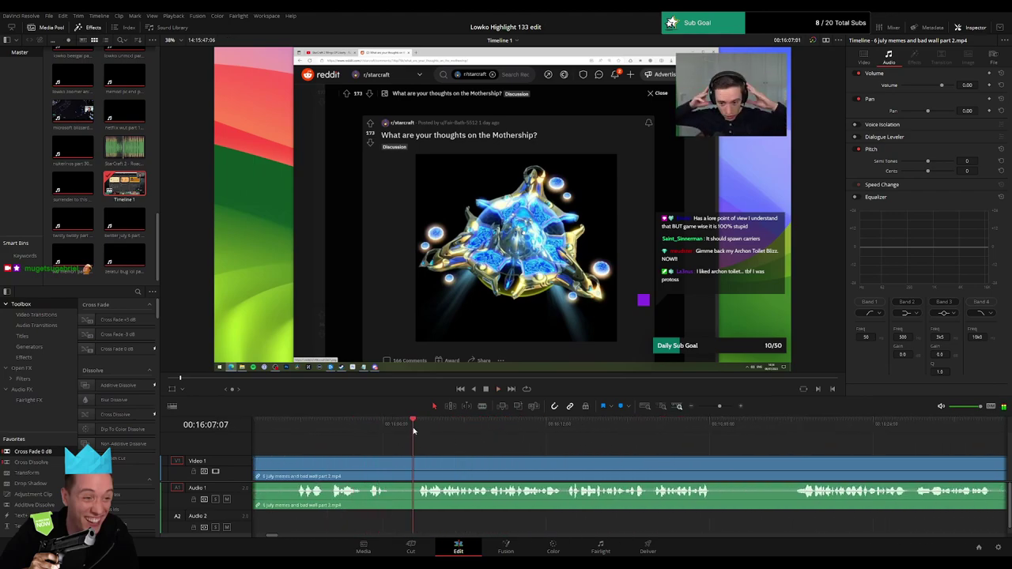
pyautogui.click(389, 463)
pyautogui.click(421, 462)
pyautogui.press('a')
pyautogui.click(405, 466)
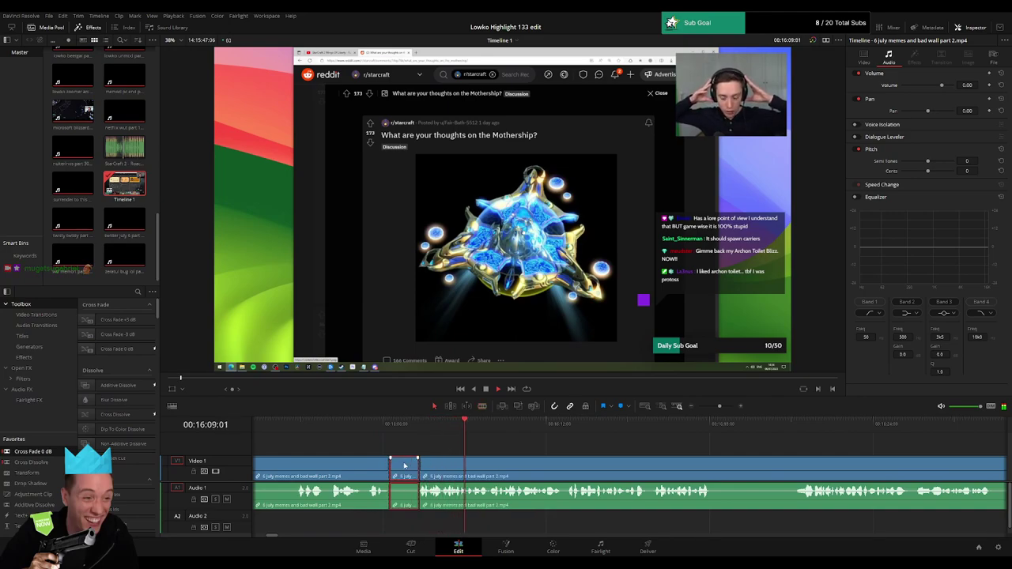
pyautogui.press('Delete')
pyautogui.click(403, 465)
pyautogui.press('Delete')
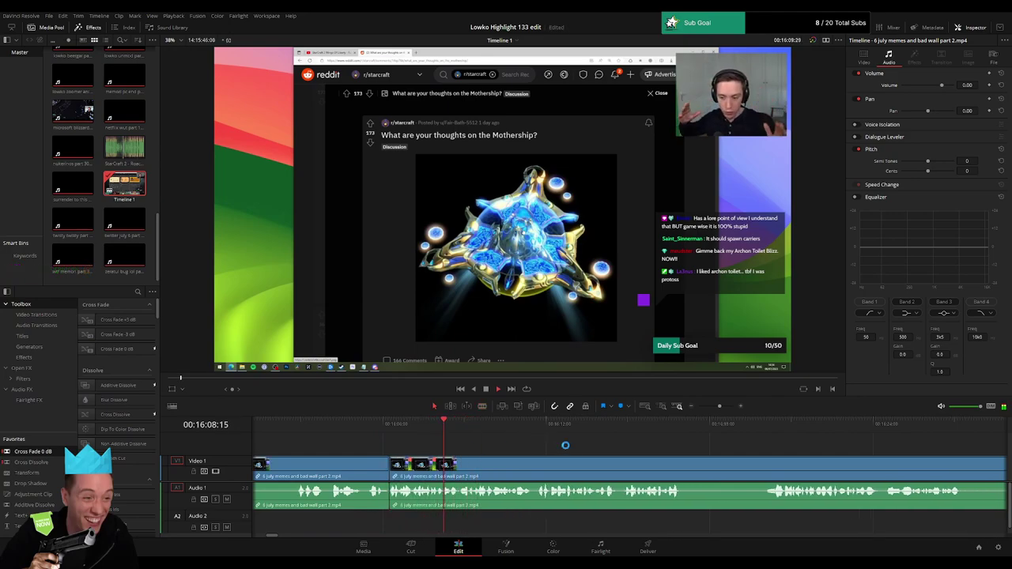
# - Remove the pause from about 16:17 to 16:20 with a ripple delete and replay the join
pyautogui.hscroll(5, 493, 439)
pyautogui.moveTo(720, 406); pyautogui.dragTo(718, 405)
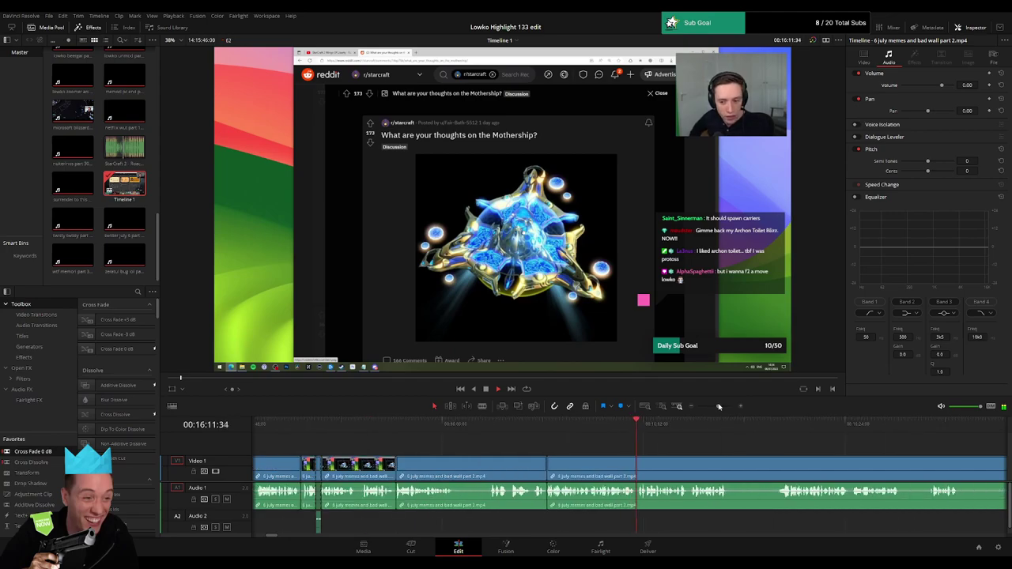
pyautogui.hscroll(5, 478, 441)
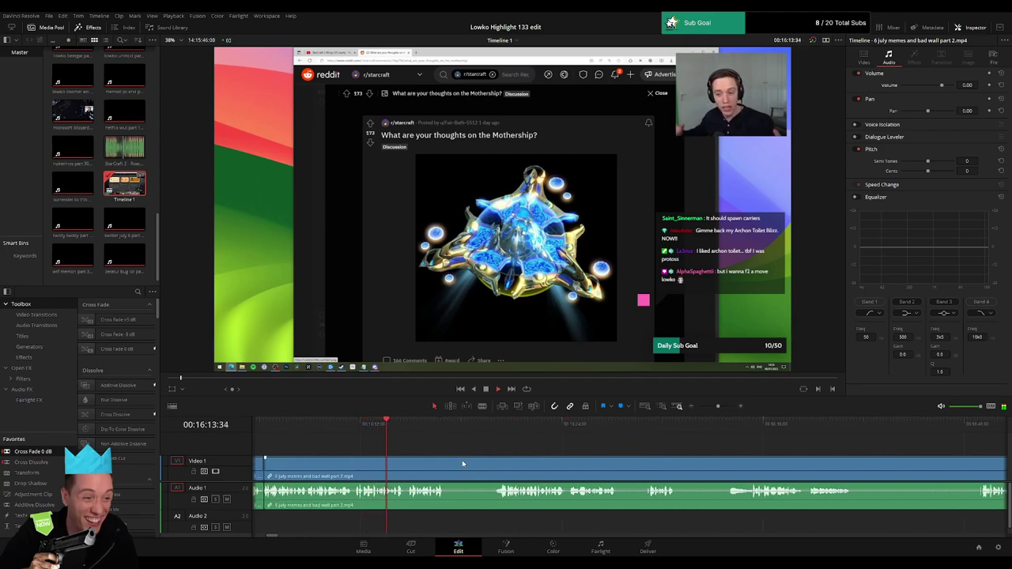
pyautogui.press('b')
pyautogui.click(446, 464)
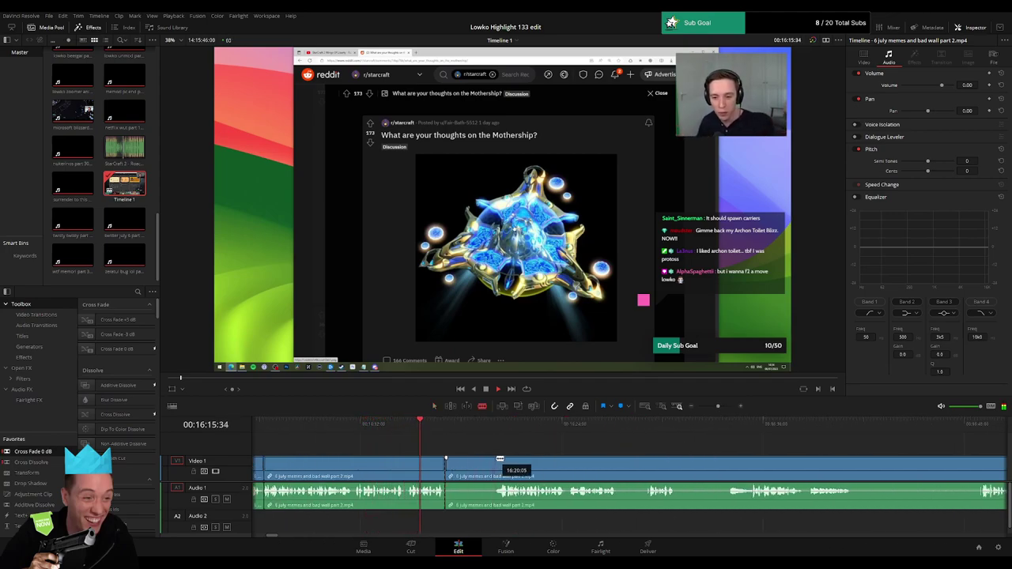
pyautogui.click(495, 463)
pyautogui.press('a')
pyautogui.click(477, 465)
pyautogui.press('Delete')
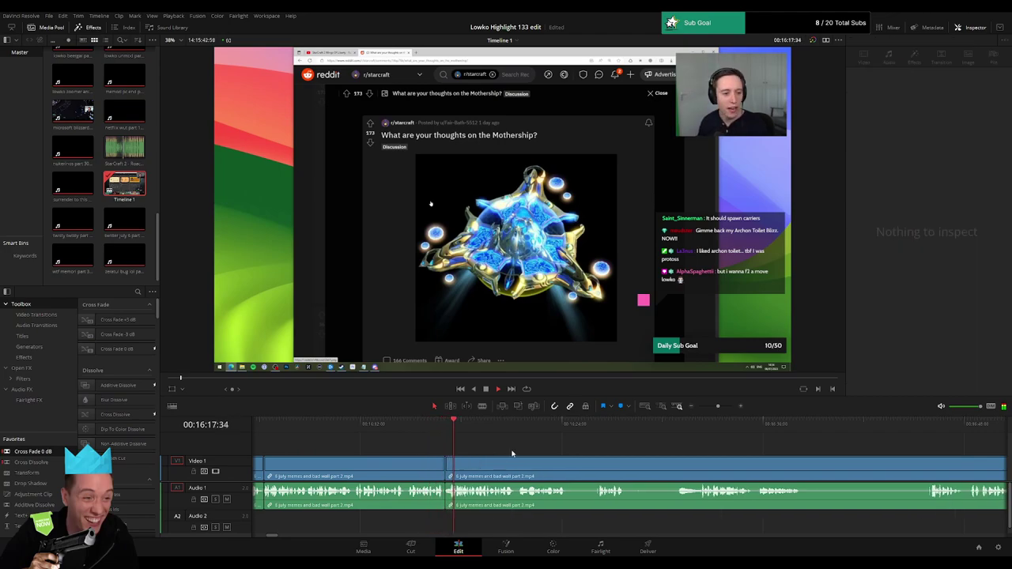
pyautogui.click(431, 425)
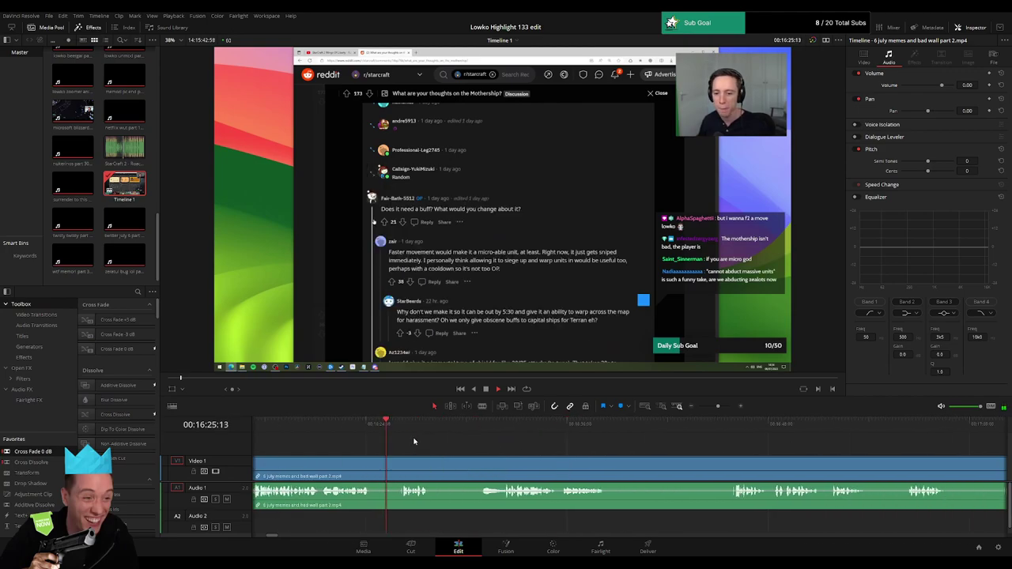
# - Split the clip at about 16:24:20 and 16:46, and ripple-delete the Reddit comment scrolling between the cuts
pyautogui.press('b')
pyautogui.click(376, 467)
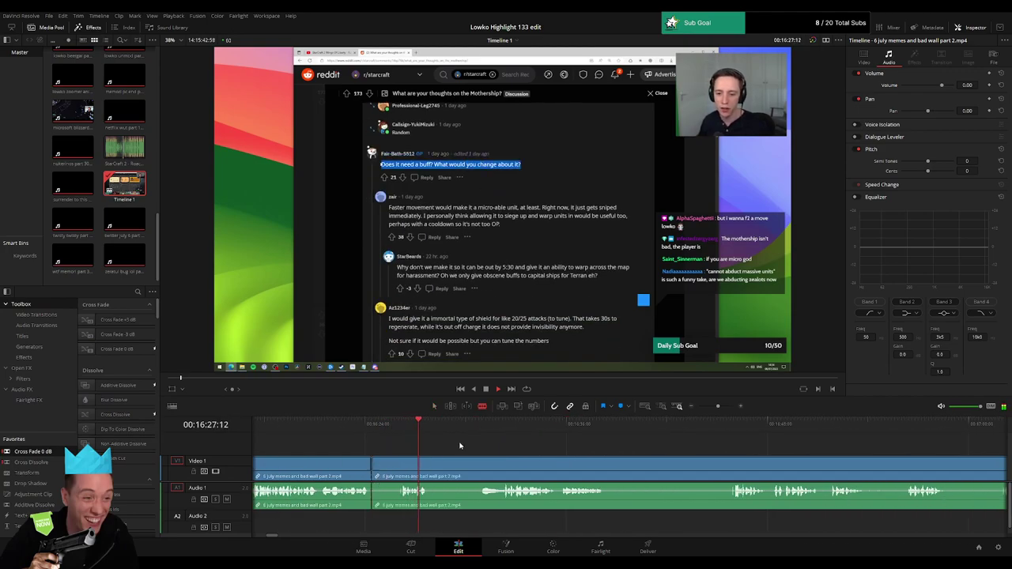
pyautogui.press('a')
pyautogui.click(486, 426)
pyautogui.press('space')
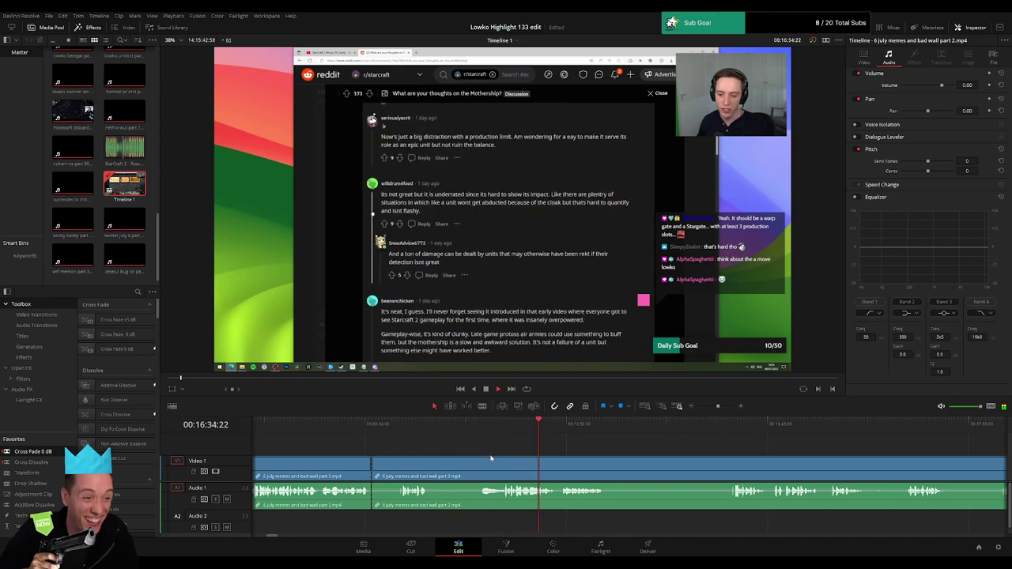
pyautogui.press('b')
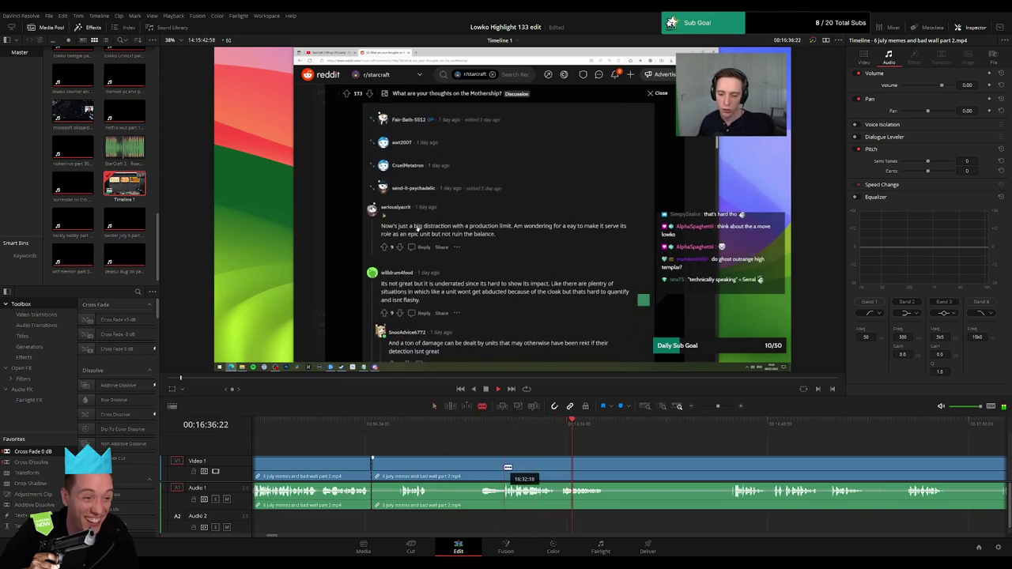
pyautogui.click(715, 425)
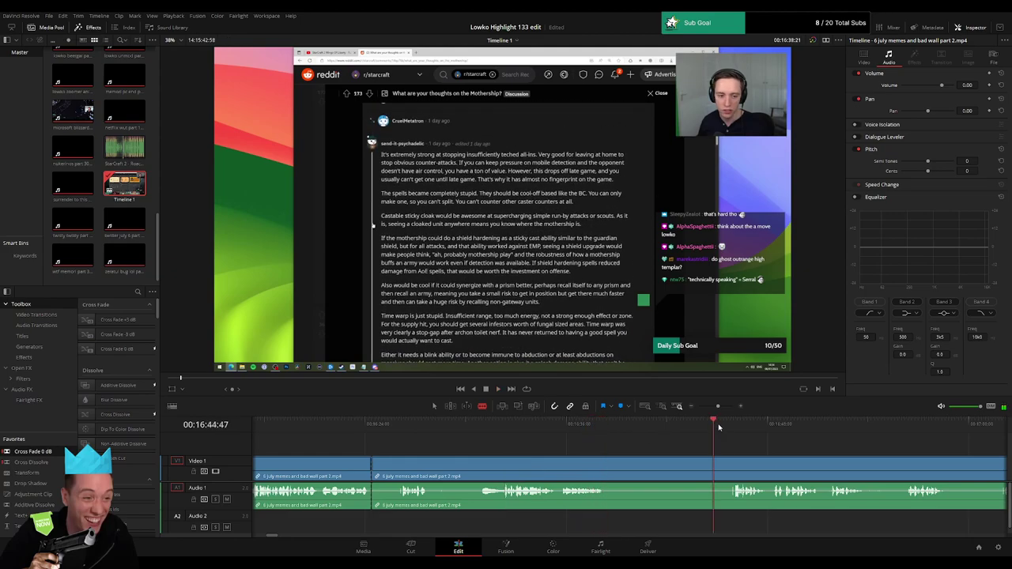
pyautogui.moveTo(764, 450); pyautogui.dragTo(575, 440)
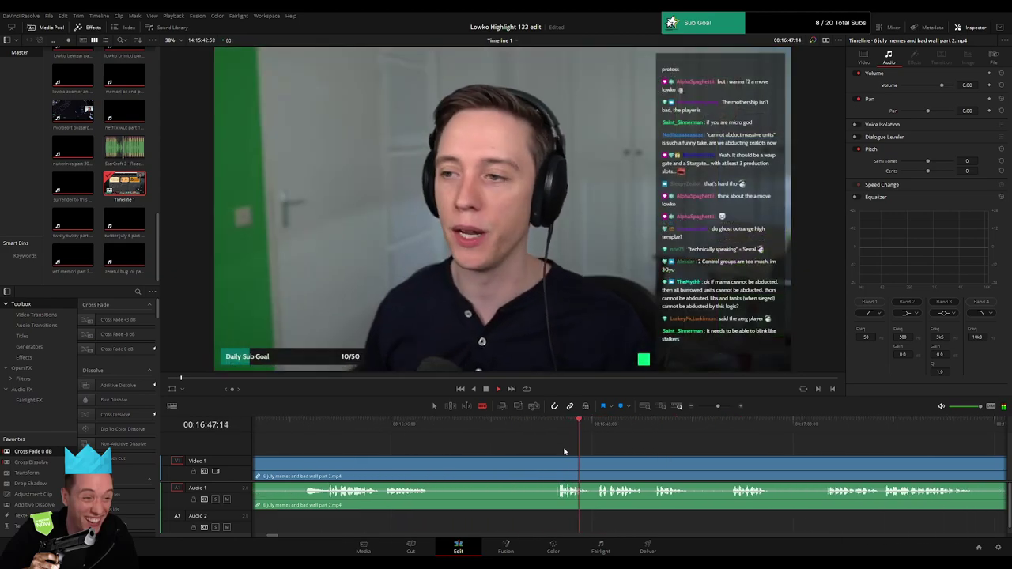
pyautogui.click(560, 461)
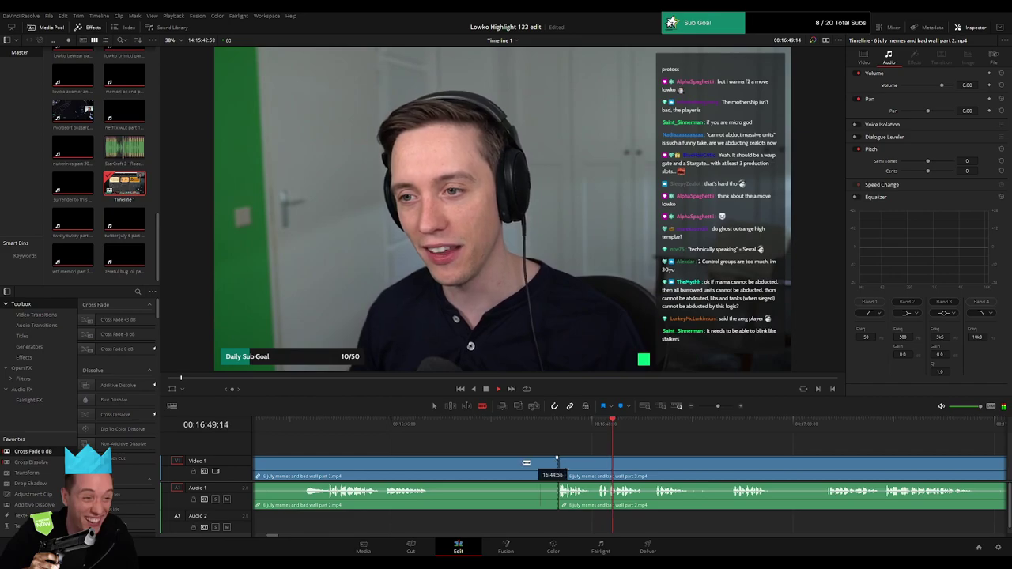
pyautogui.press('a')
pyautogui.click(522, 466)
pyautogui.press('Delete')
# - Replay the new join, and cut out the section from about 16:32:15 to 16:34:35 of the full-camera shot, closing the gap
pyautogui.moveTo(410, 455); pyautogui.dragTo(671, 460)
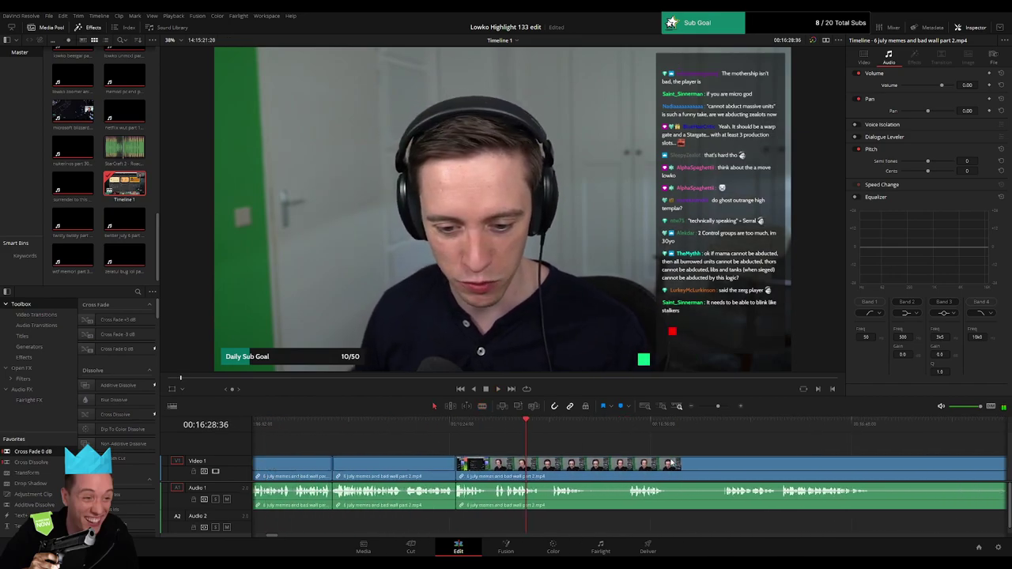
pyautogui.click(447, 428)
pyautogui.press('space')
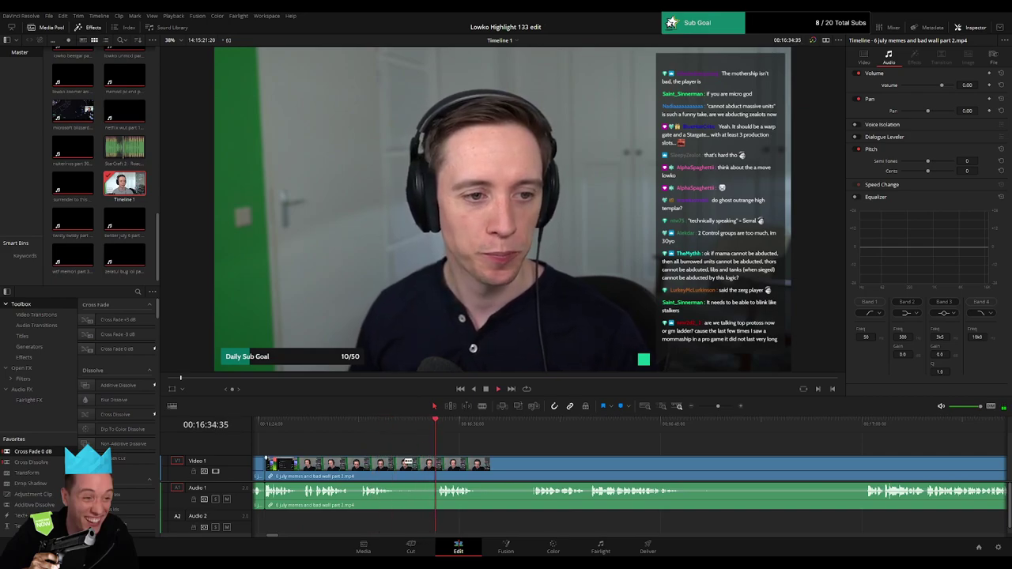
pyautogui.press('b')
pyautogui.click(396, 461)
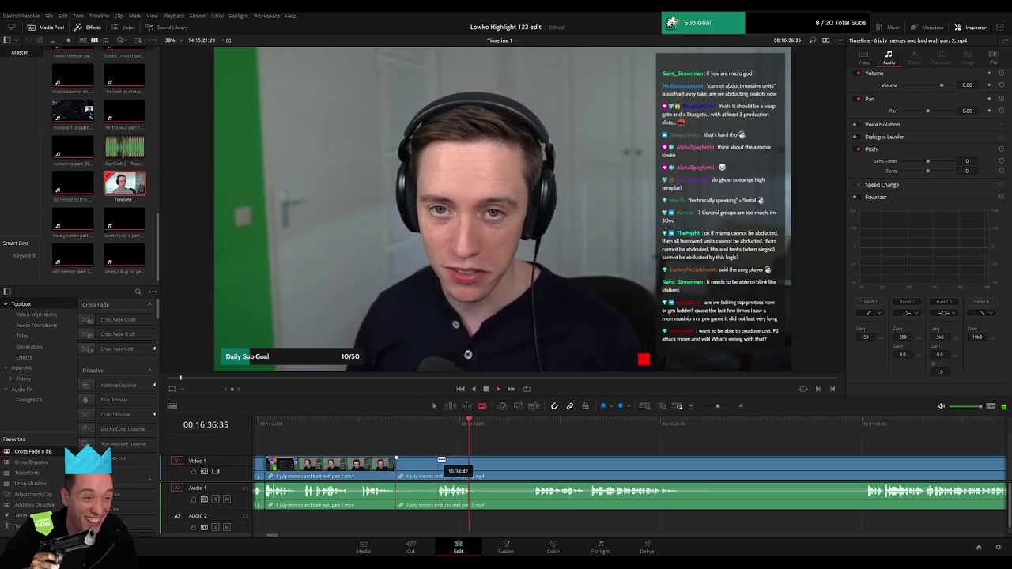
pyautogui.click(436, 465)
pyautogui.press('a')
pyautogui.click(419, 466)
pyautogui.press('Delete')
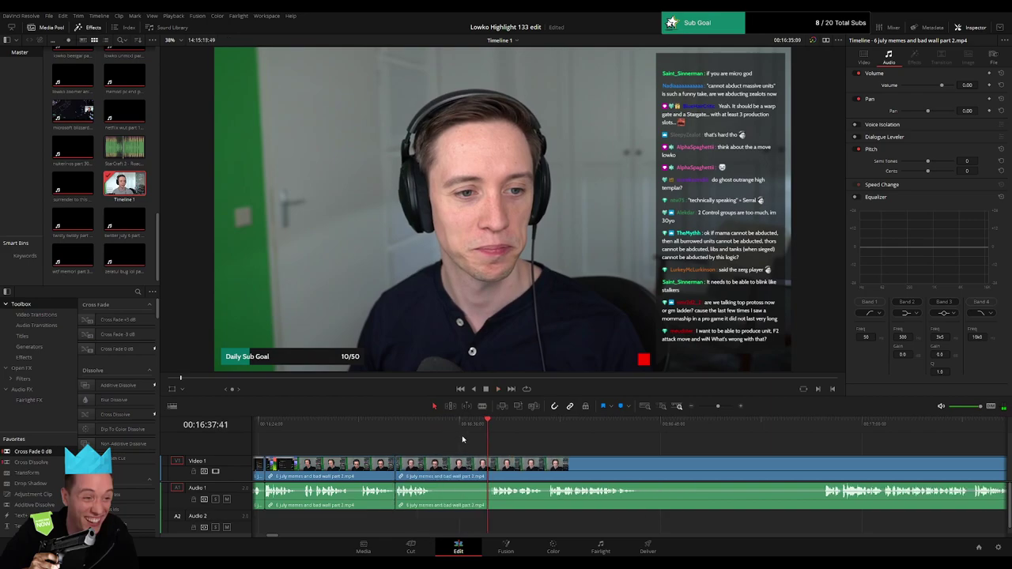
# - Split out the section from about 16:34:20 to 16:37:58 of the full-camera shot and ripple-delete it
pyautogui.click(434, 465)
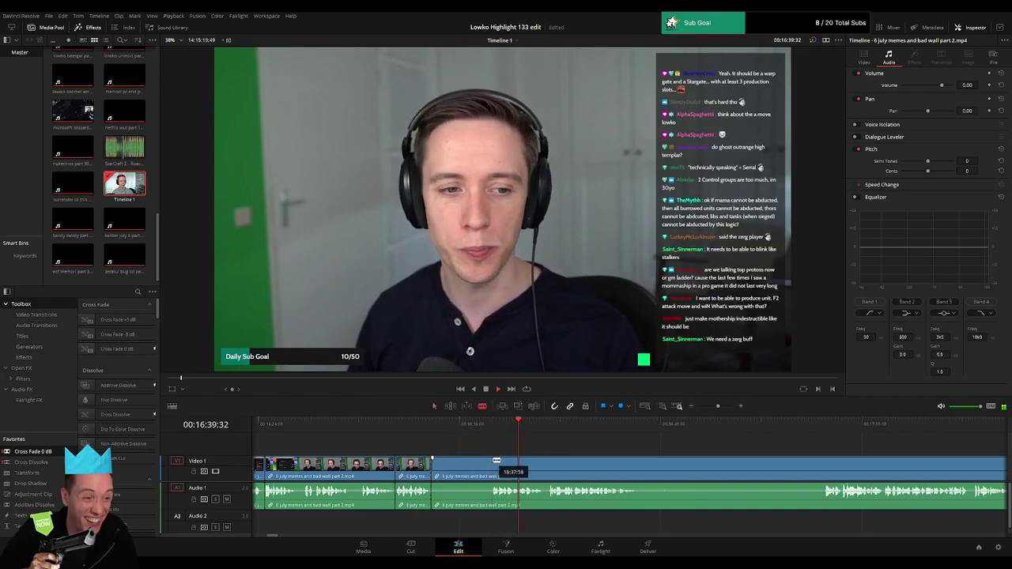
pyautogui.click(494, 463)
pyautogui.press('a')
pyautogui.click(480, 468)
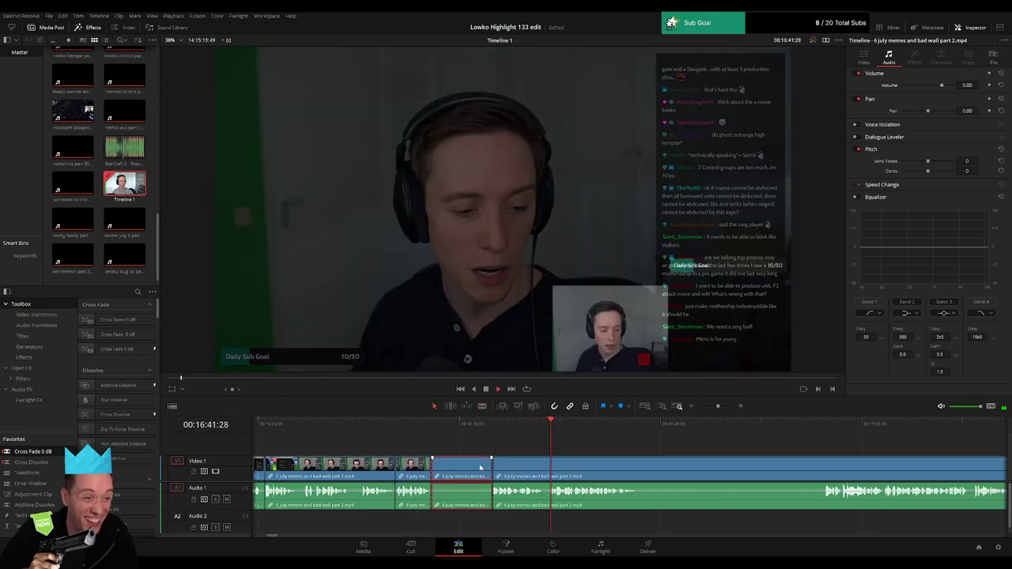
pyautogui.press('Delete')
pyautogui.moveTo(602, 451); pyautogui.dragTo(439, 447)
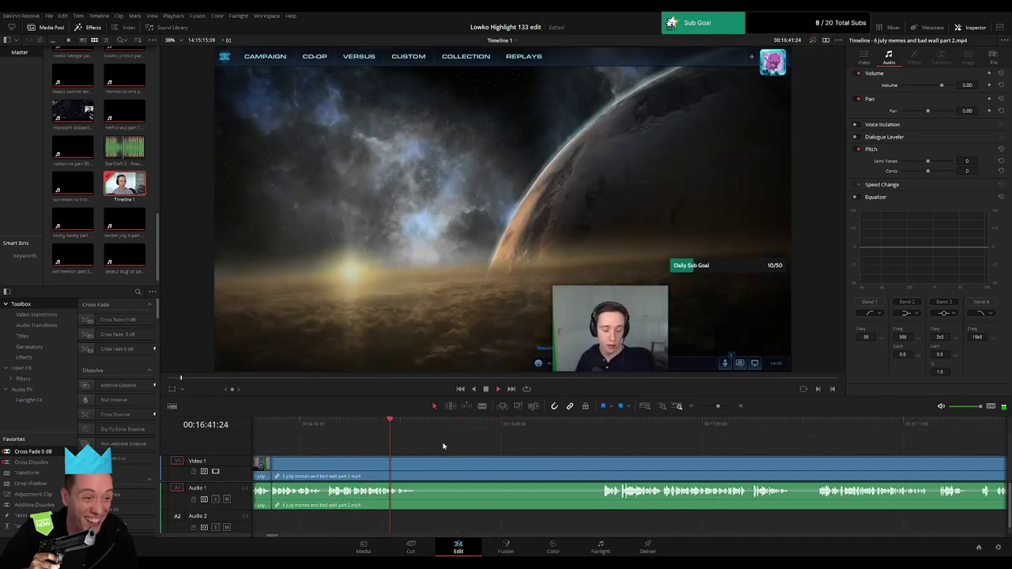
# - Split the clip at about 16:43 and 16:54, and ripple-delete the silent section between the cuts
pyautogui.press('b')
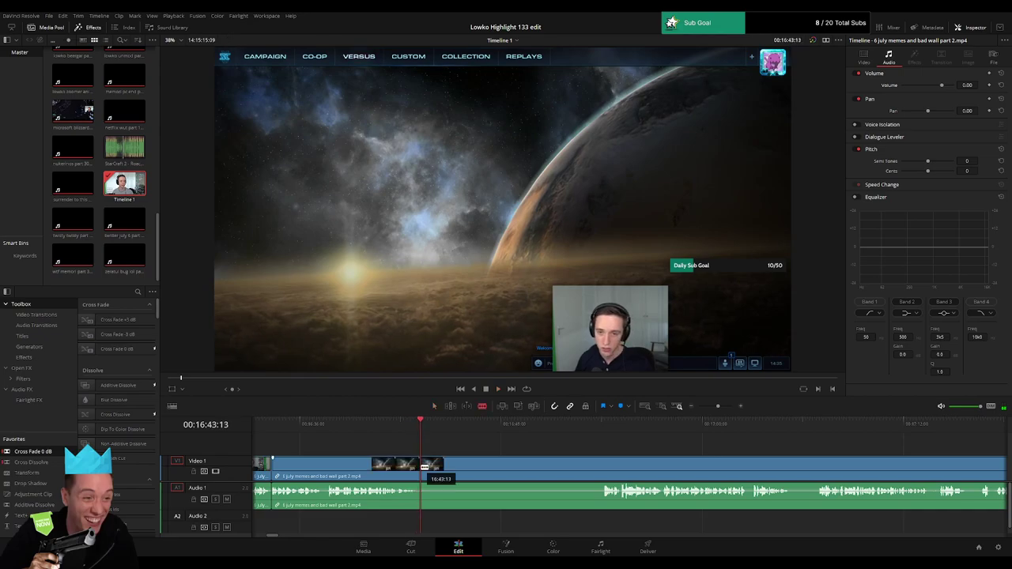
pyautogui.click(420, 466)
pyautogui.click(598, 431)
pyautogui.moveTo(643, 452); pyautogui.dragTo(513, 447)
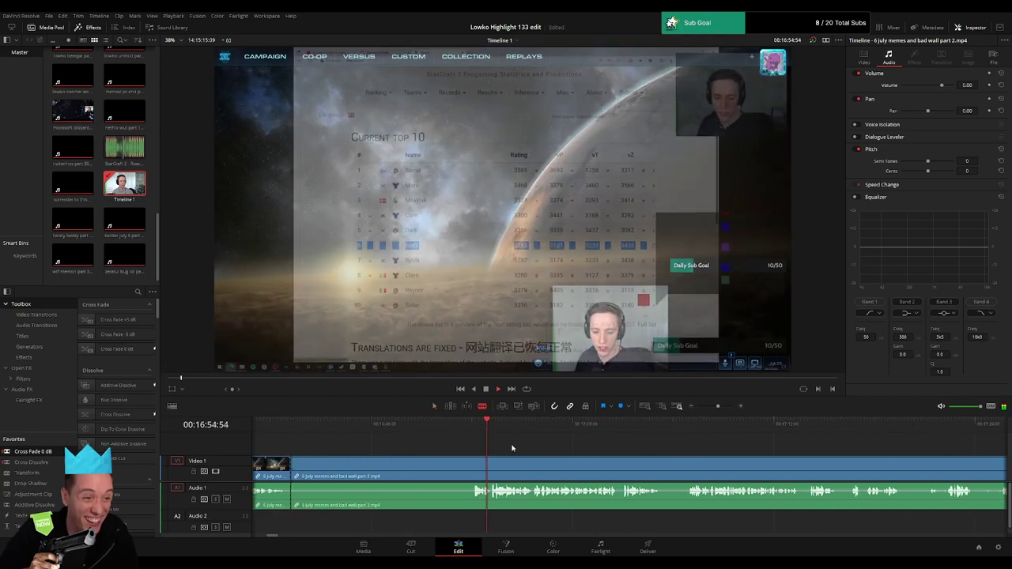
pyautogui.click(475, 462)
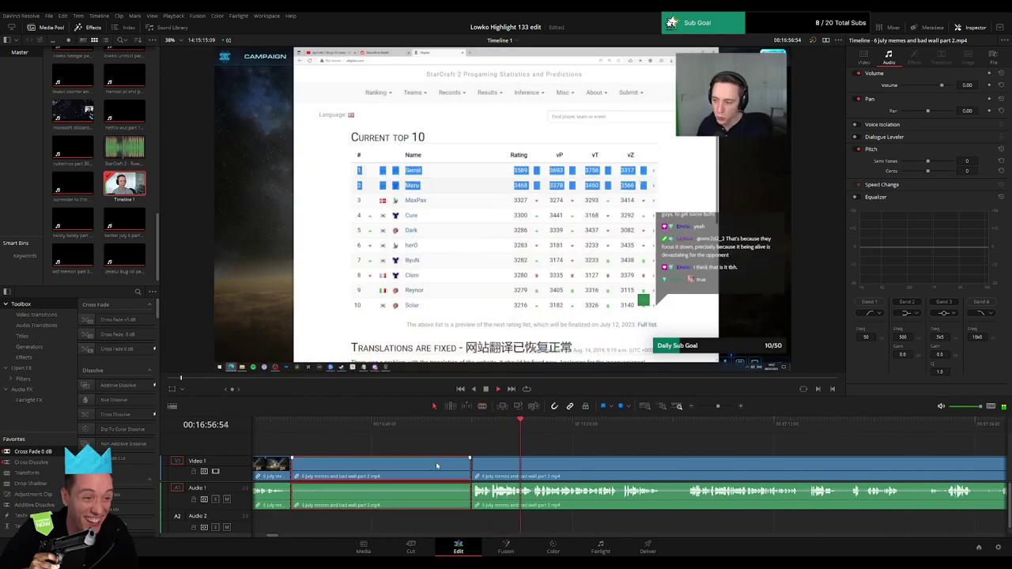
pyautogui.press('a')
pyautogui.click(436, 462)
pyautogui.press('Delete')
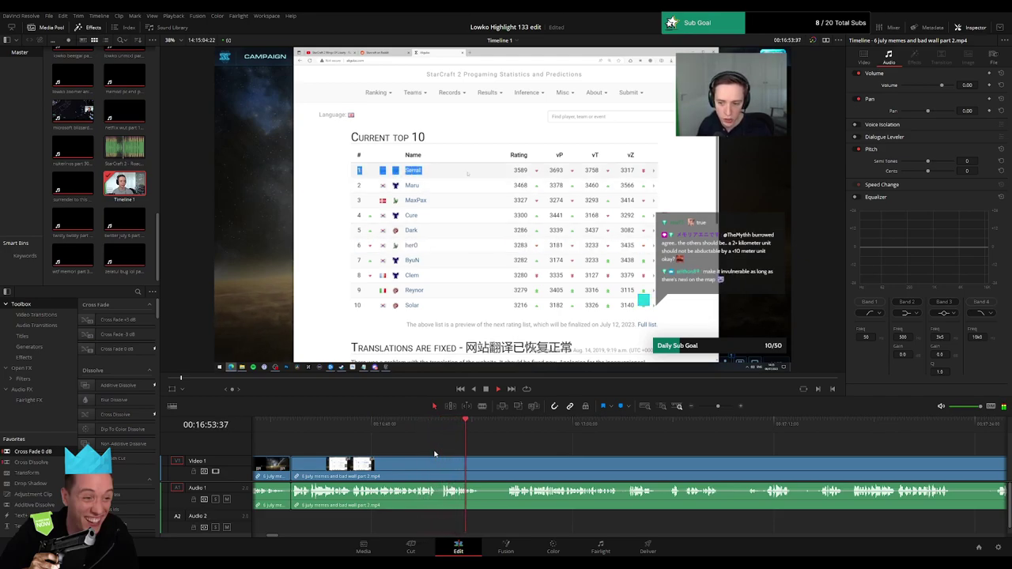
# - Cut out the short pause from about 16:54:30 to 16:56 and close the gap with a ripple delete
pyautogui.click(499, 425)
pyautogui.press('space')
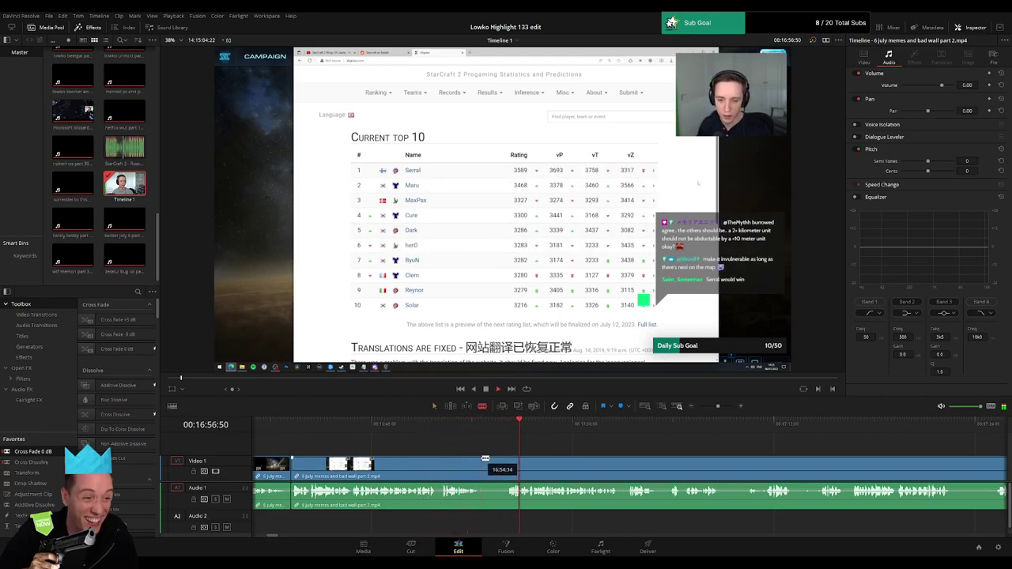
pyautogui.click(480, 462)
pyautogui.click(511, 460)
pyautogui.press('a')
pyautogui.click(497, 464)
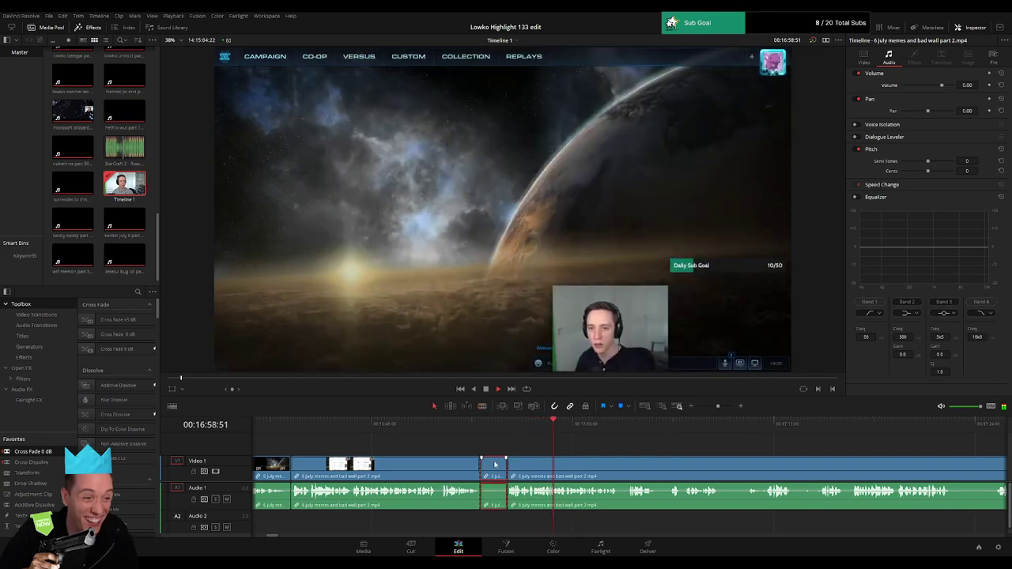
pyautogui.press('Delete')
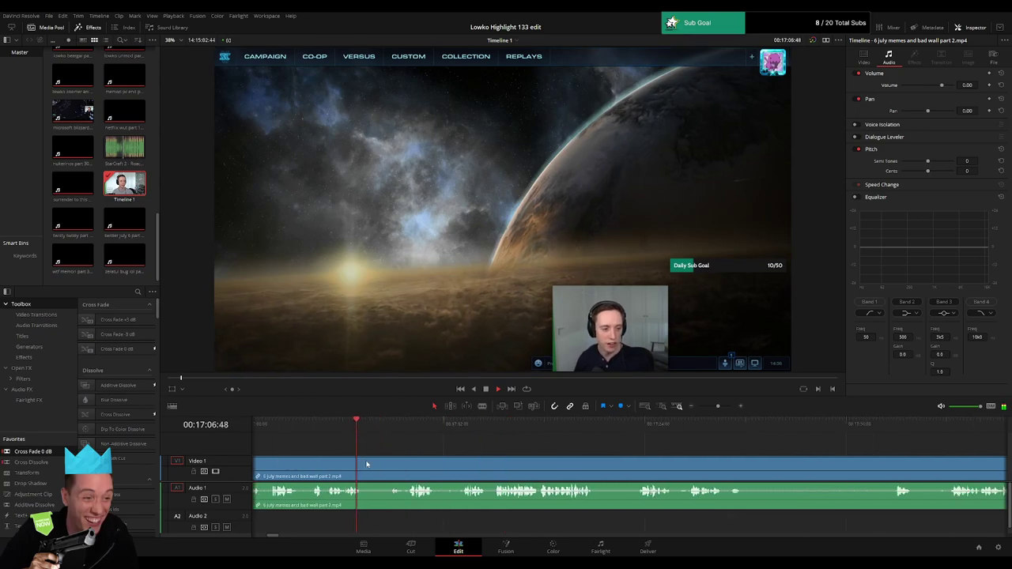
# - Ripple-delete the section from about 17:07 to 17:08:30 and put a Cross Fade 0 dB on the audio join
pyautogui.hotkey('ctrl', 'b')
pyautogui.click(408, 425)
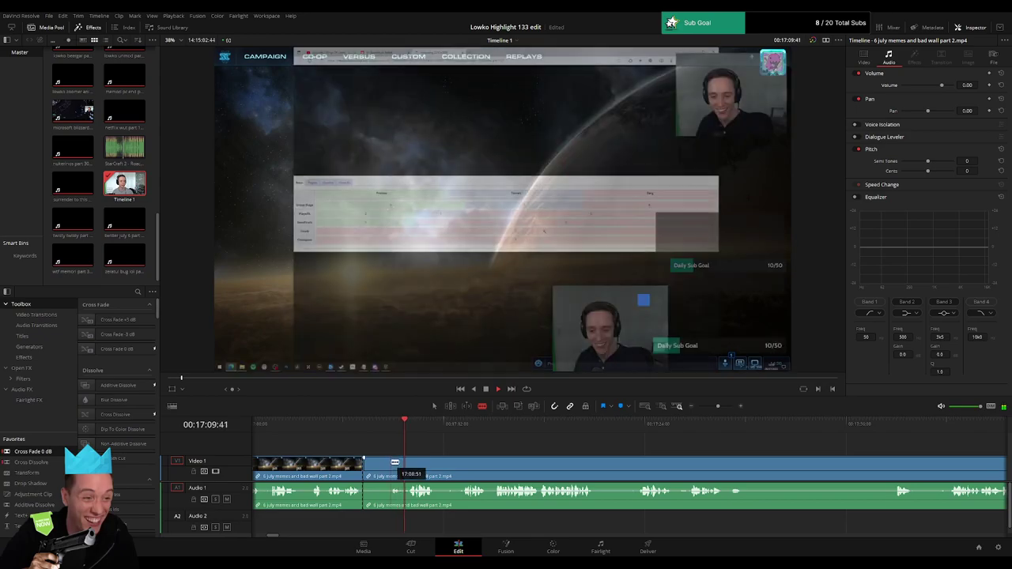
pyautogui.click(390, 464)
pyautogui.press('a')
pyautogui.click(379, 468)
pyautogui.press('Delete')
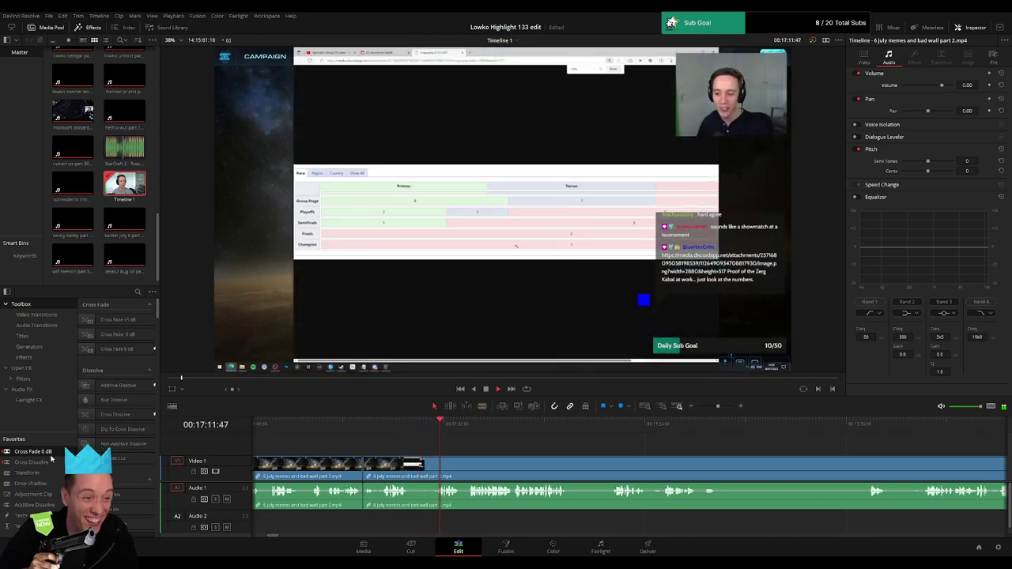
pyautogui.click(501, 451)
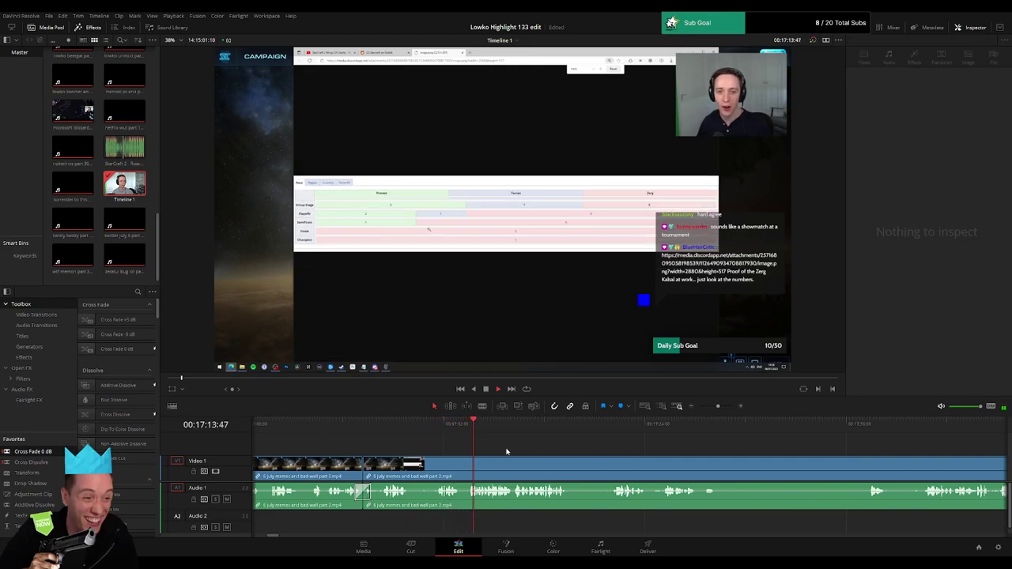
# - Play on through the tournament chart discussion and split the clip at about 17:27:20, where the talking stops
pyautogui.moveTo(540, 448); pyautogui.dragTo(447, 450)
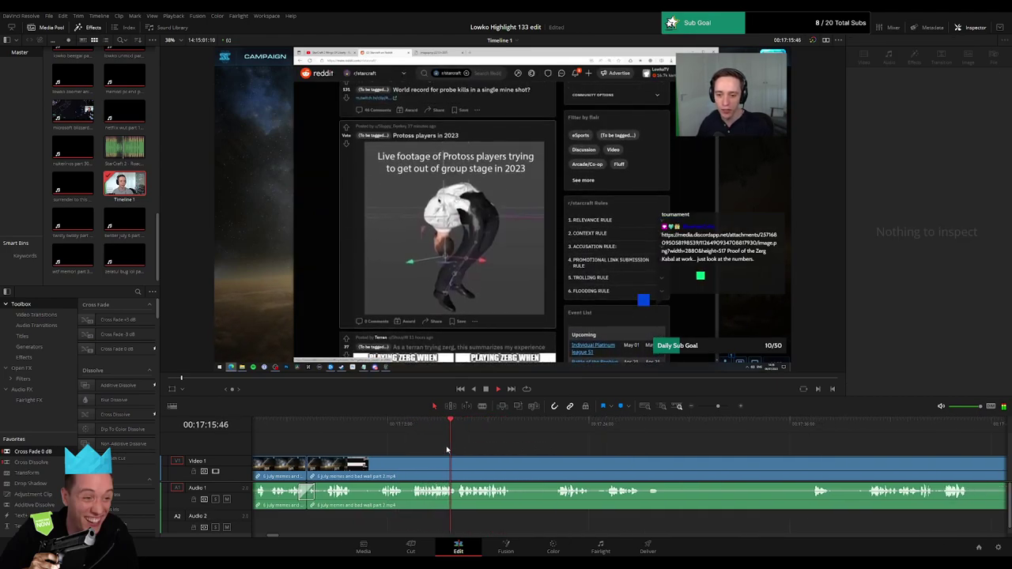
pyautogui.hscroll(1, 446, 450)
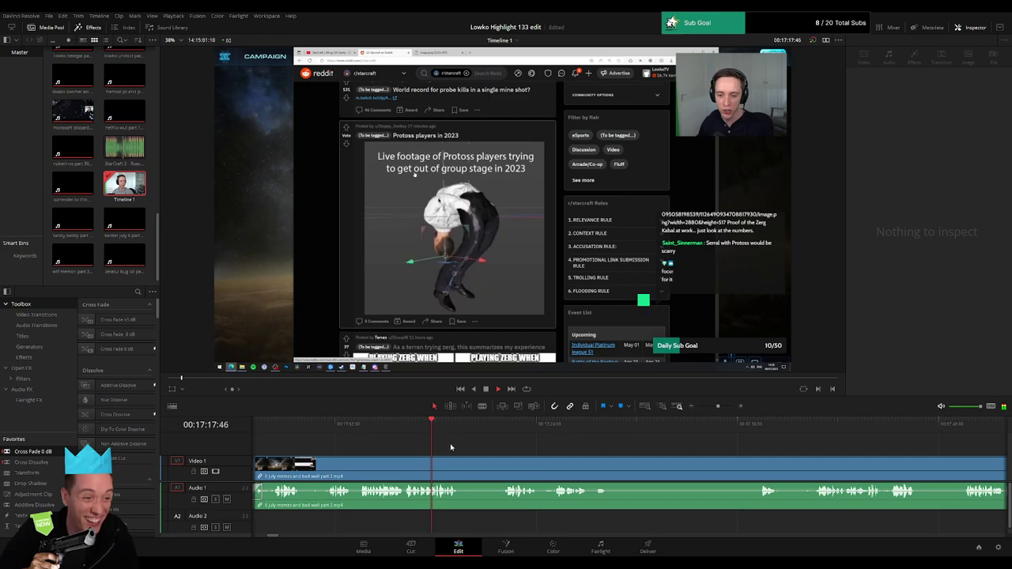
pyautogui.hscroll(1, 442, 447)
pyautogui.click(450, 425)
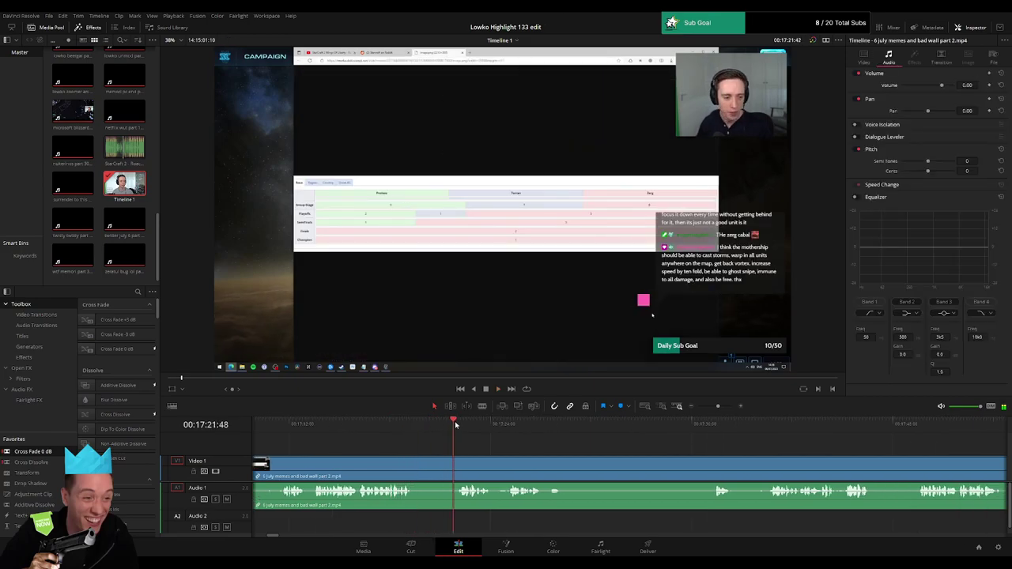
pyautogui.press('b')
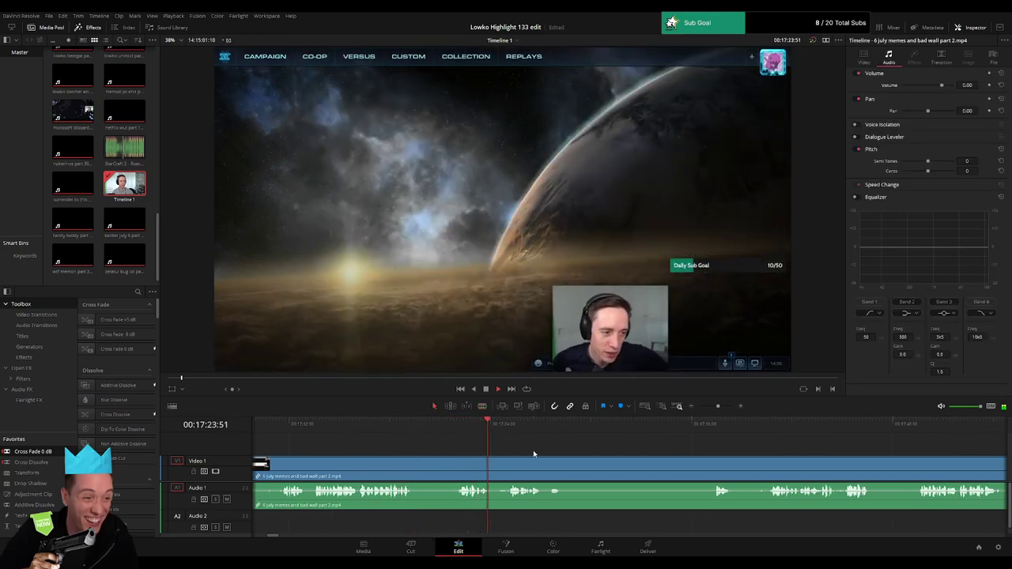
pyautogui.moveTo(534, 454); pyautogui.dragTo(414, 448)
pyautogui.hscroll(1, 435, 443)
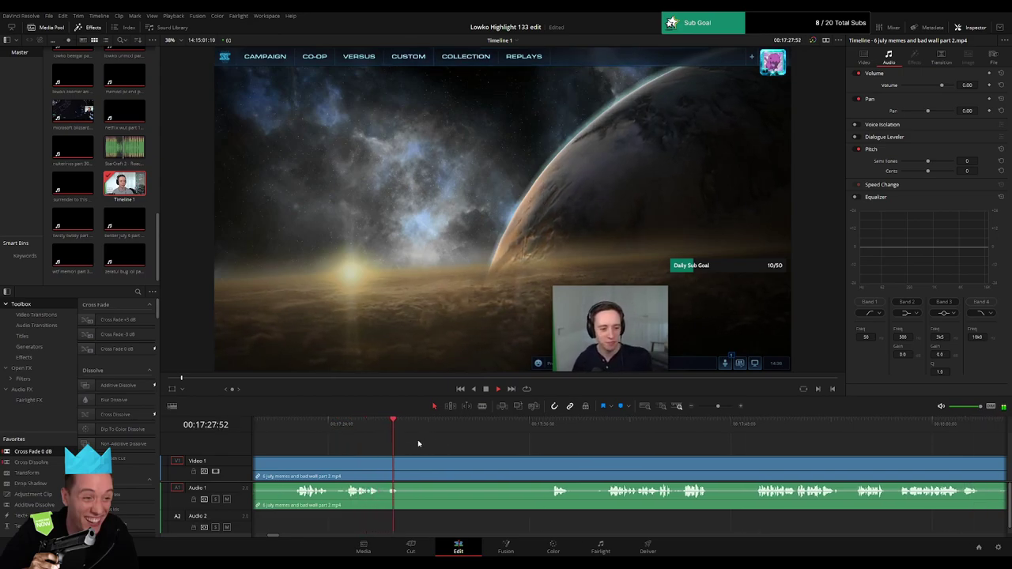
pyautogui.press('b')
pyautogui.click(385, 467)
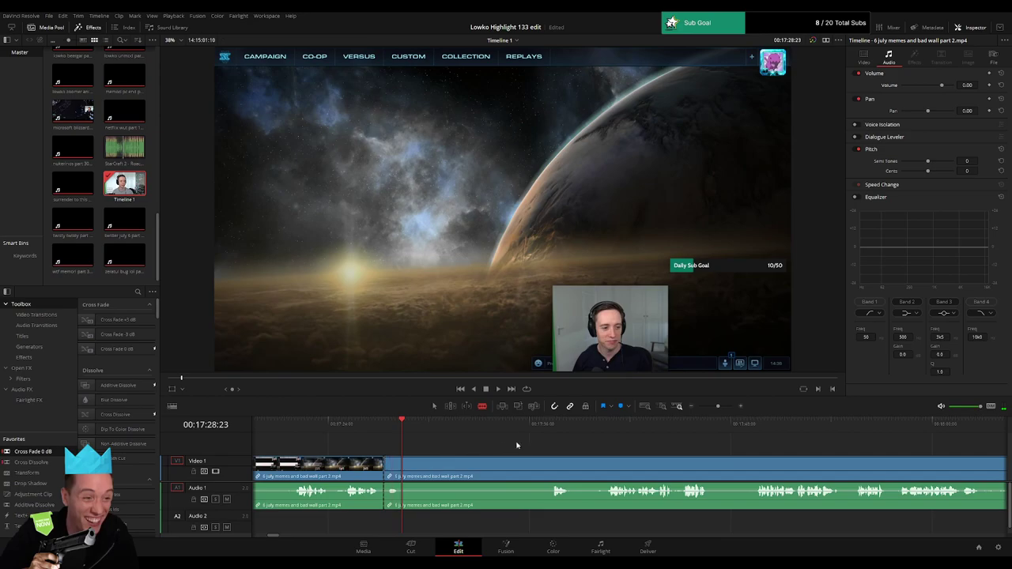
# - Skim the footage from about 17:28 to 27:00, through the match history and early Zerg game, for the next highlight
pyautogui.press('space')
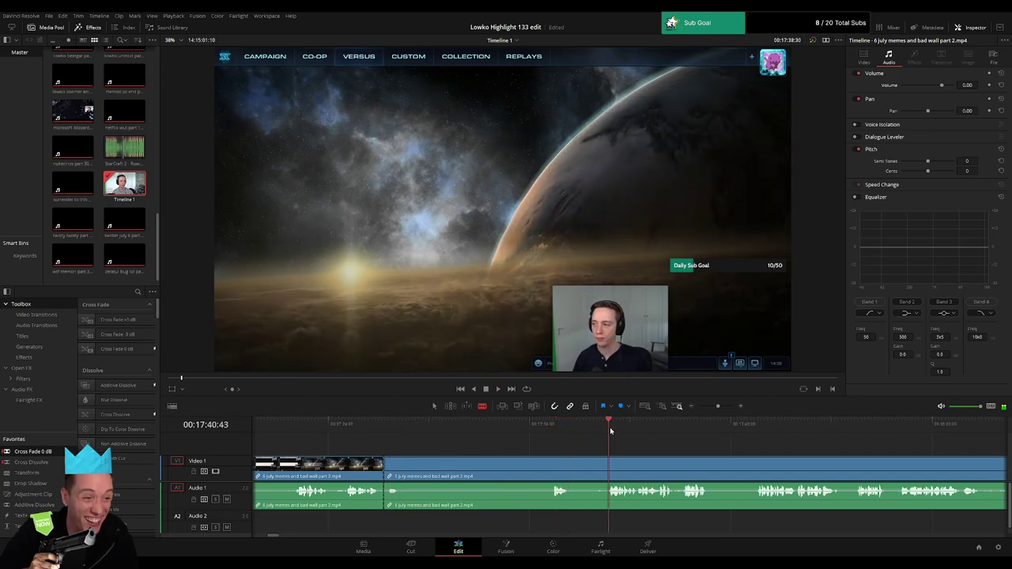
pyautogui.click(760, 428)
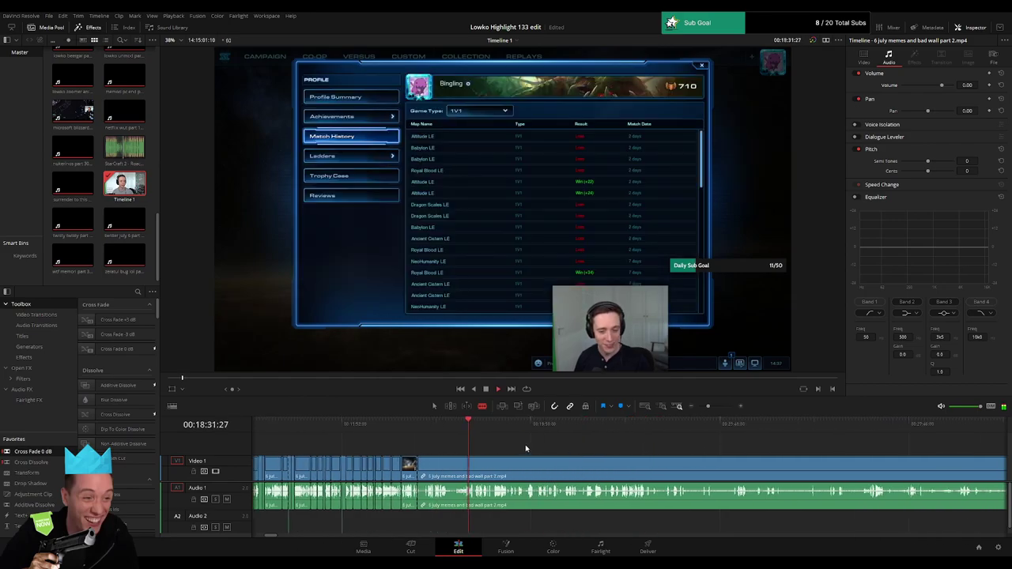
pyautogui.click(602, 434)
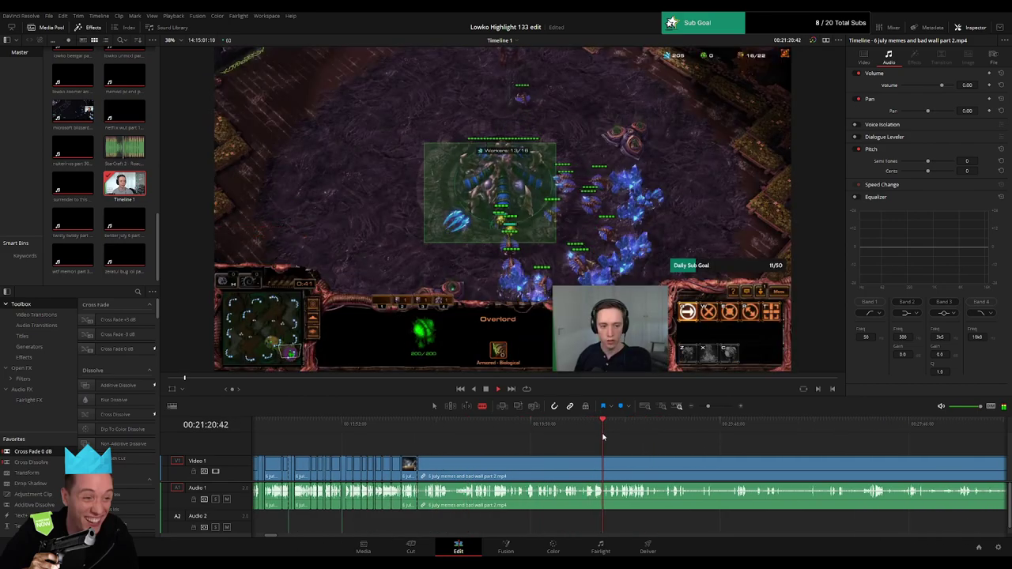
pyautogui.click(627, 433)
pyautogui.click(651, 432)
pyautogui.click(713, 432)
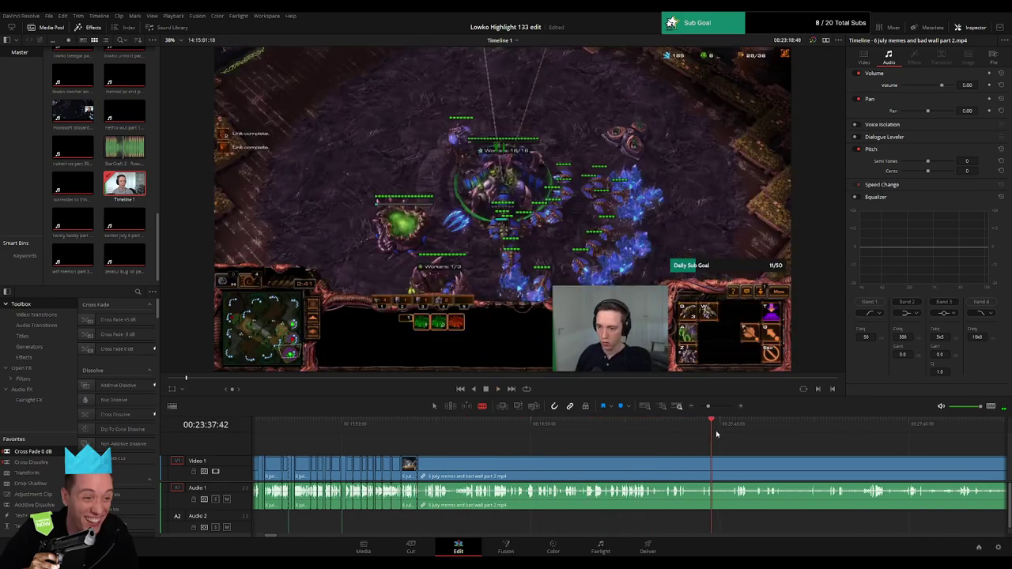
pyautogui.click(722, 435)
pyautogui.hscroll(5, 732, 440)
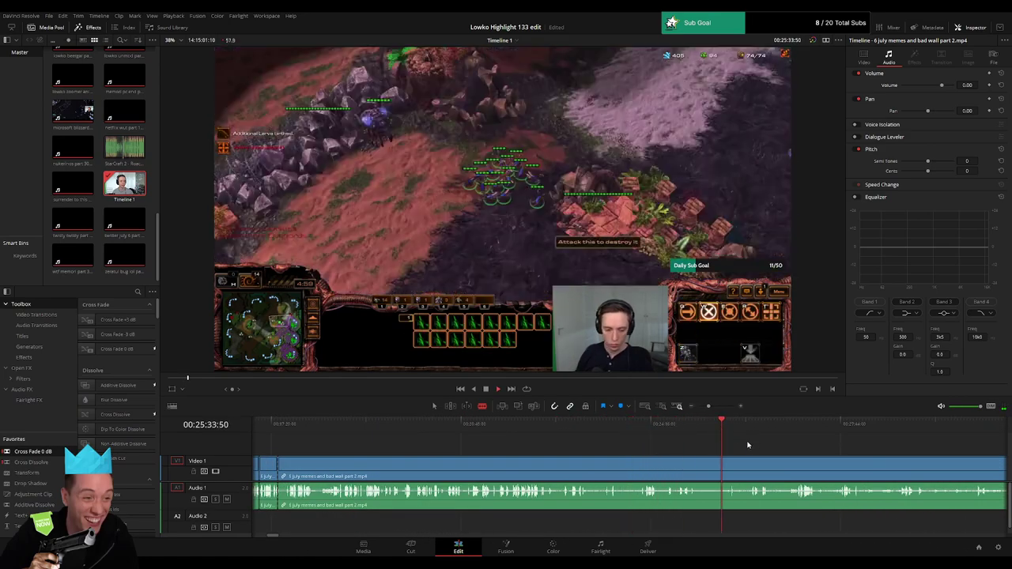
pyautogui.moveTo(468, 427); pyautogui.dragTo(526, 428)
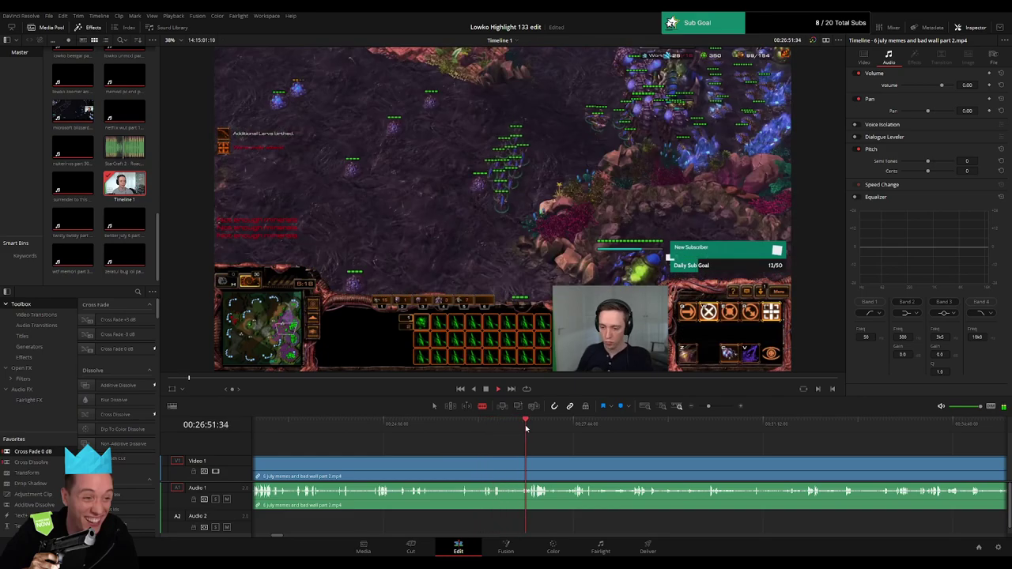
pyautogui.moveTo(711, 408); pyautogui.dragTo(708, 407)
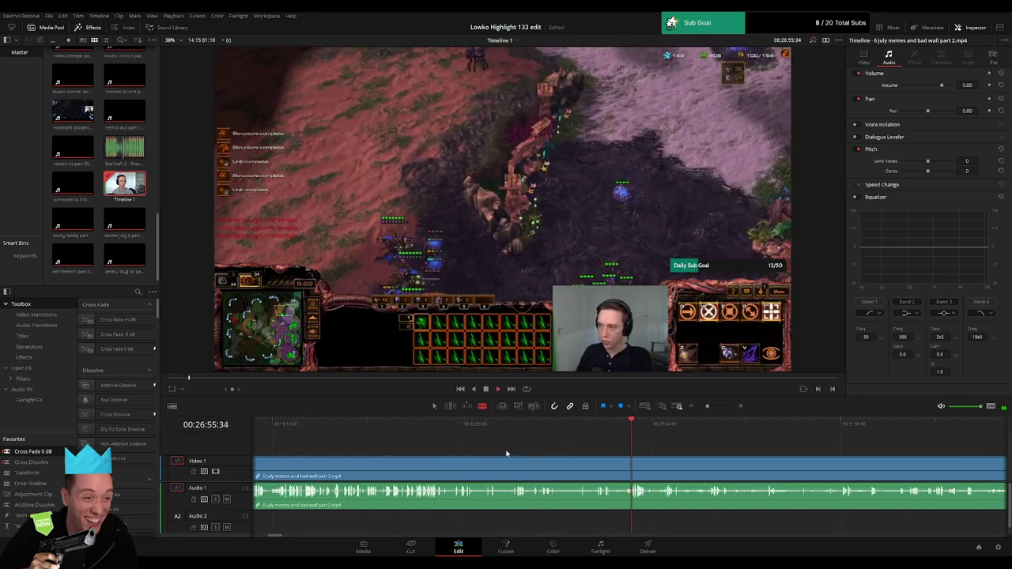
pyautogui.moveTo(405, 428)
pyautogui.mouseDown()
pyautogui.moveTo(352, 428)
pyautogui.moveTo(413, 428)
pyautogui.mouseUp()
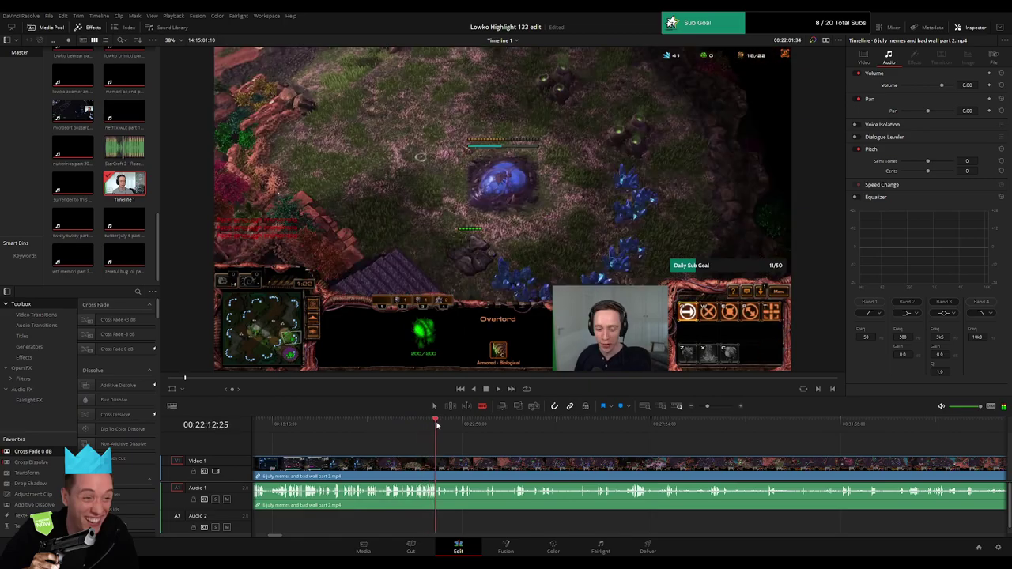
pyautogui.moveTo(564, 421); pyautogui.dragTo(651, 423)
pyautogui.press('space')
pyautogui.hscroll(4, 545, 443)
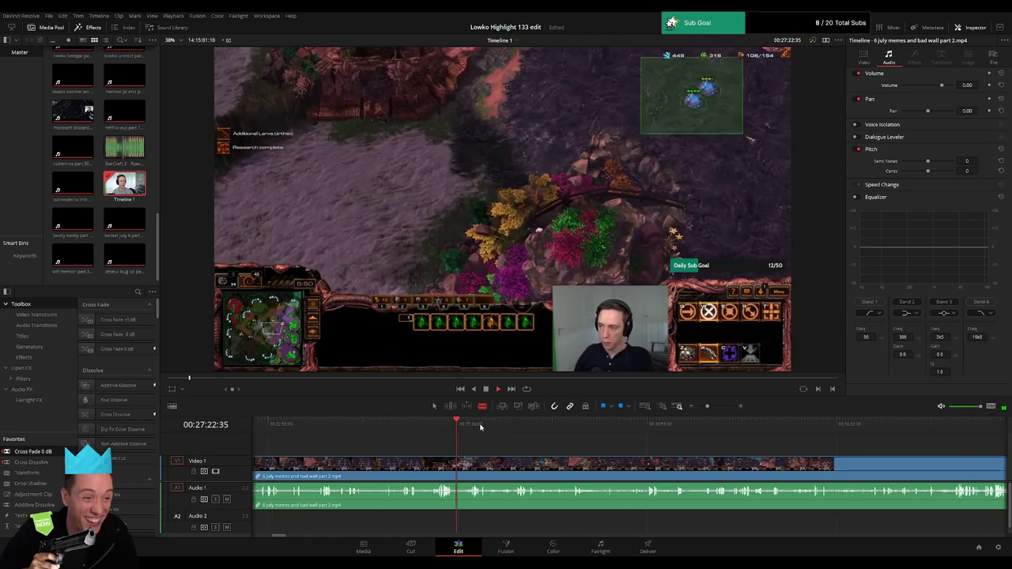
# - Skim the rest of the Zerg game and the replay viewing up to about 45:48 for where the next highlight starts
pyautogui.moveTo(480, 427); pyautogui.dragTo(637, 426)
pyautogui.hscroll(2, 504, 444)
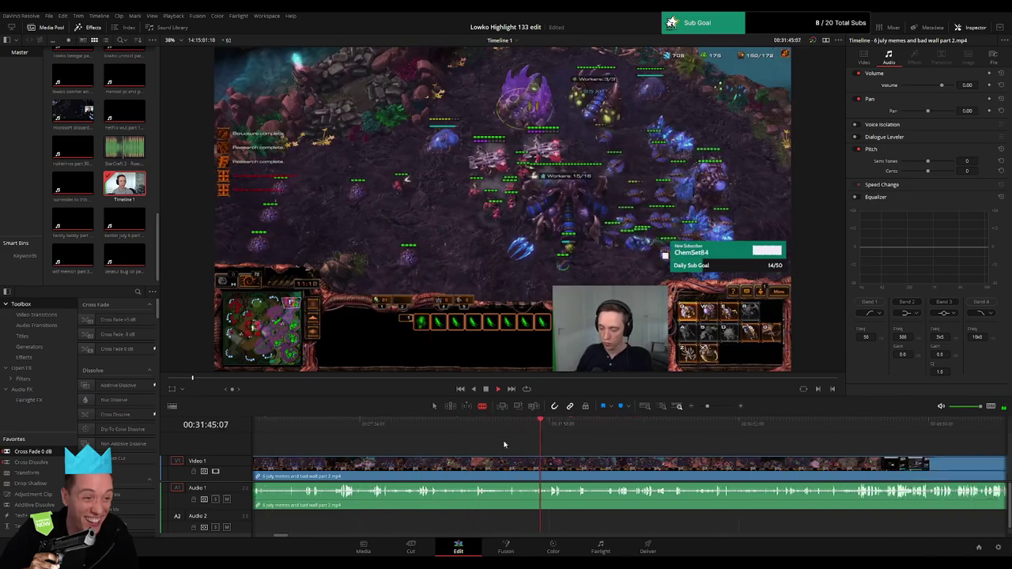
pyautogui.hscroll(4, 504, 444)
pyautogui.moveTo(503, 444); pyautogui.dragTo(727, 427)
pyautogui.press('space')
pyautogui.hscroll(8, 576, 432)
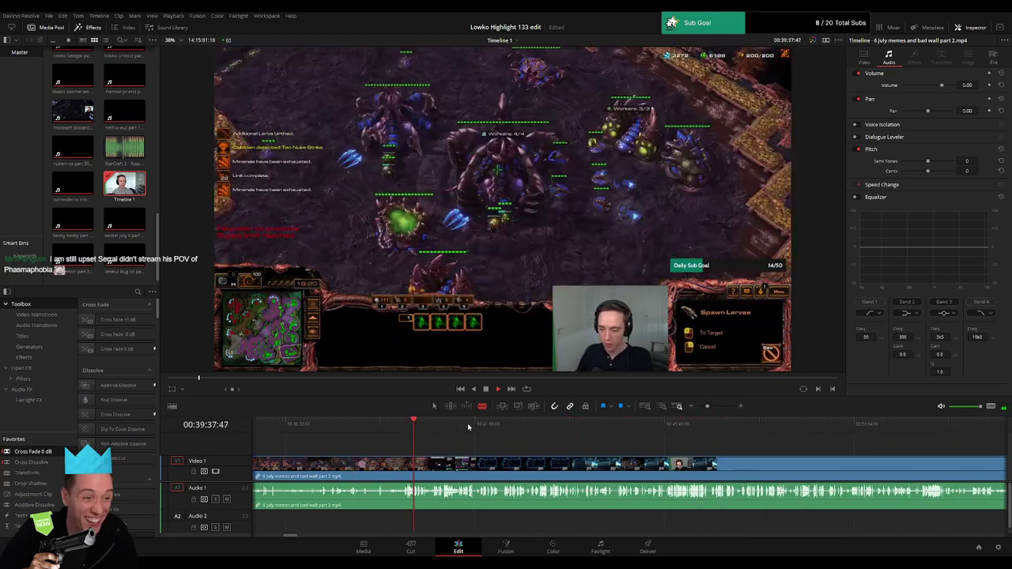
pyautogui.moveTo(493, 430); pyautogui.dragTo(677, 434)
pyautogui.click(644, 429)
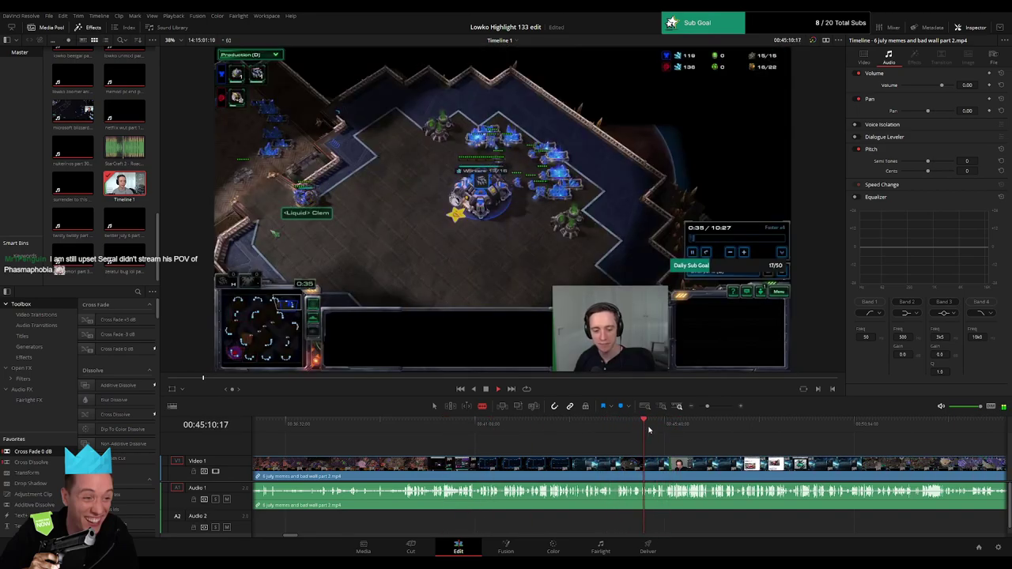
pyautogui.click(654, 430)
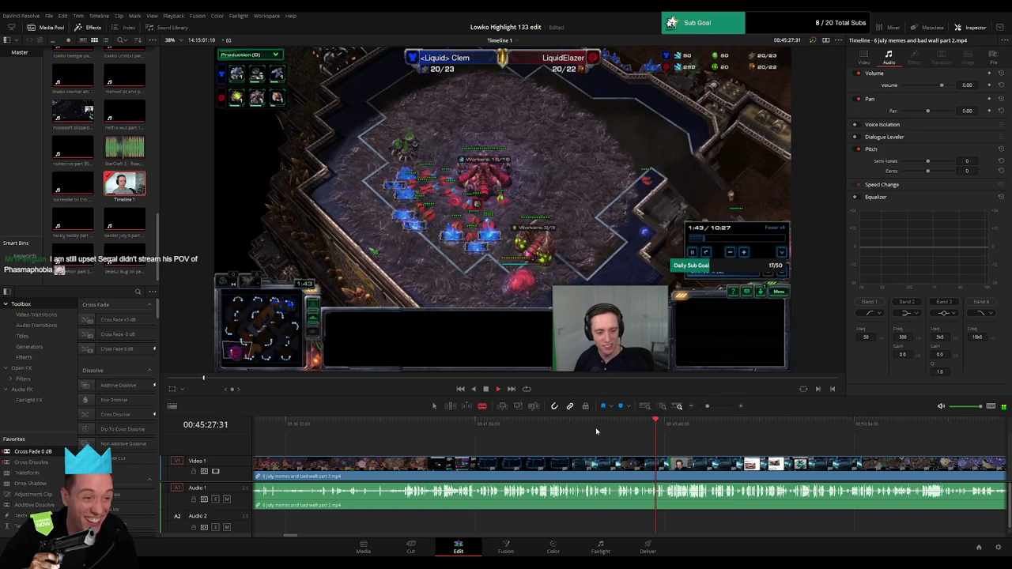
pyautogui.click(670, 428)
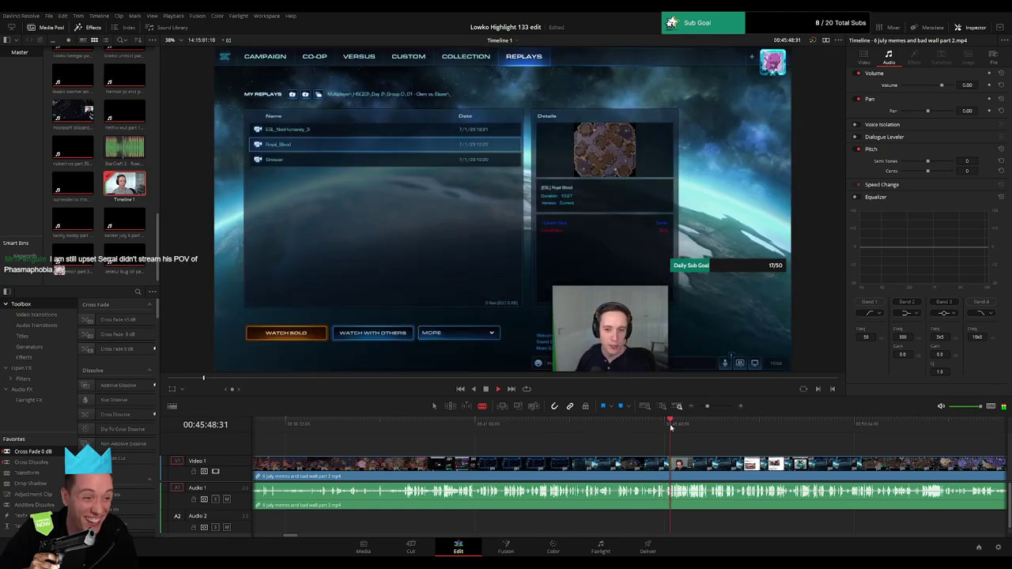
# - Split the clip at about 45:45:15, ripple-delete everything back to the 17:27 cut, and play the new join
pyautogui.moveTo(707, 408); pyautogui.dragTo(719, 406)
pyautogui.click(502, 430)
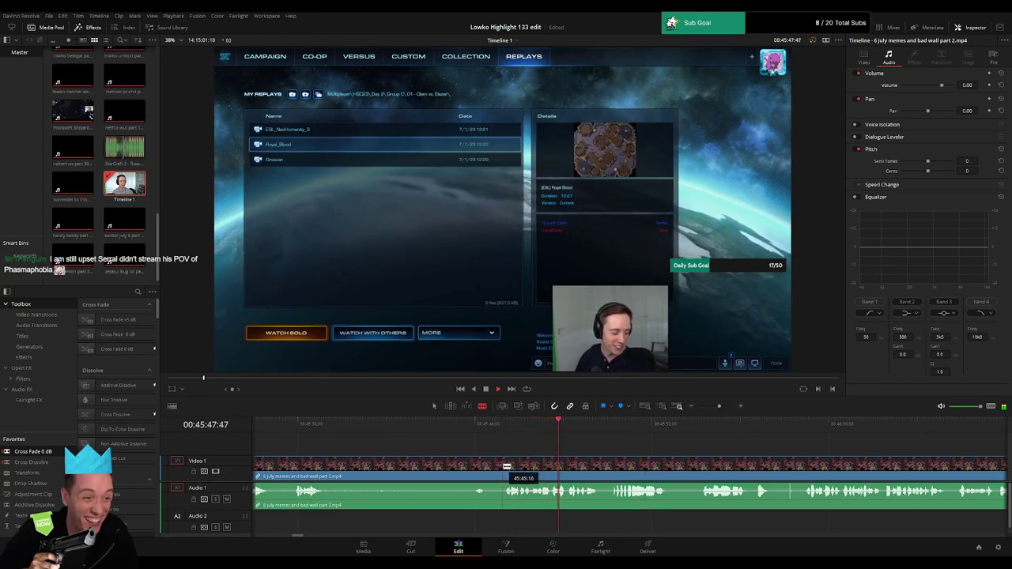
pyautogui.click(475, 429)
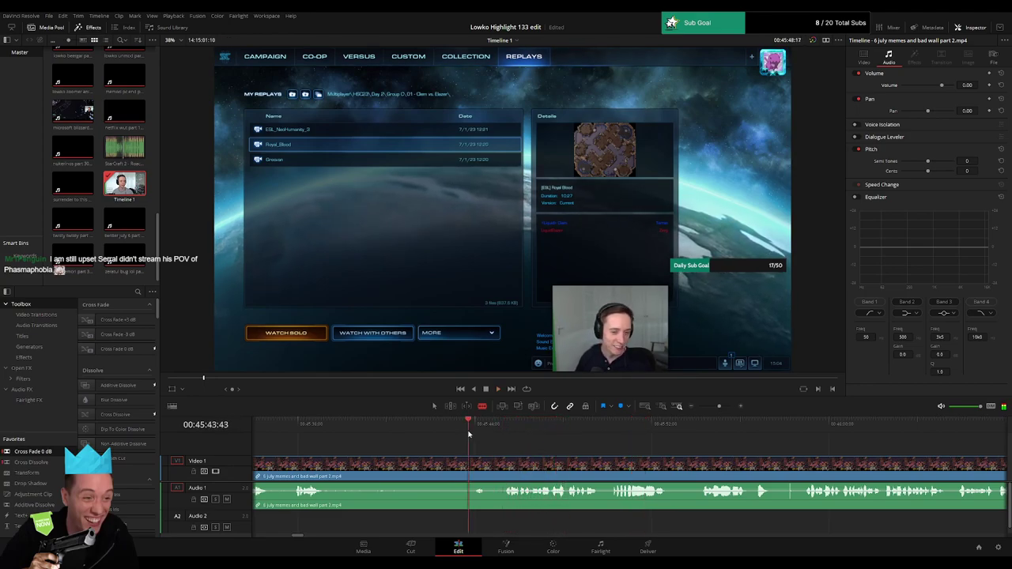
pyautogui.click(287, 435)
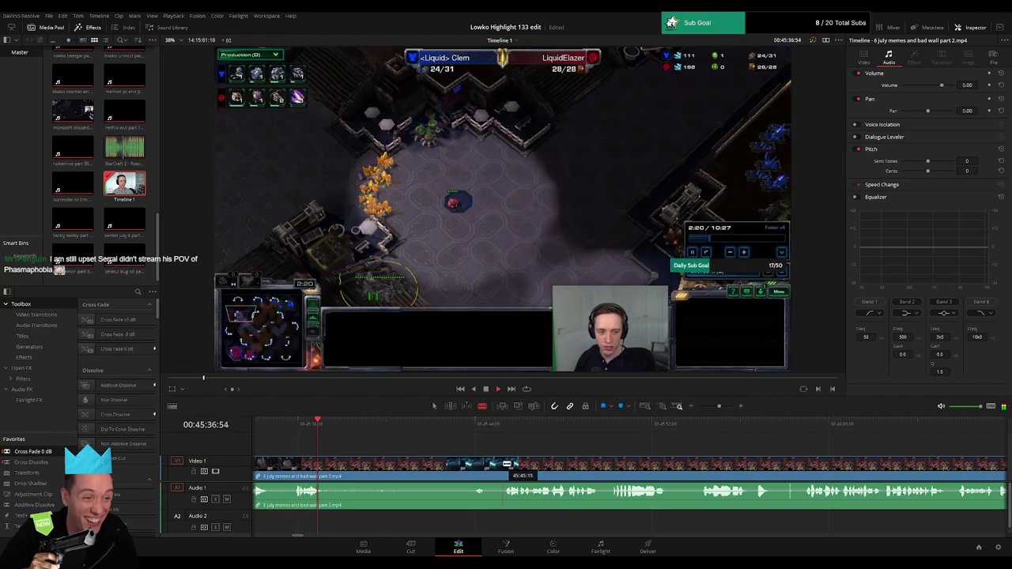
pyautogui.click(507, 464)
pyautogui.press('a')
pyautogui.click(477, 469)
pyautogui.press('Delete')
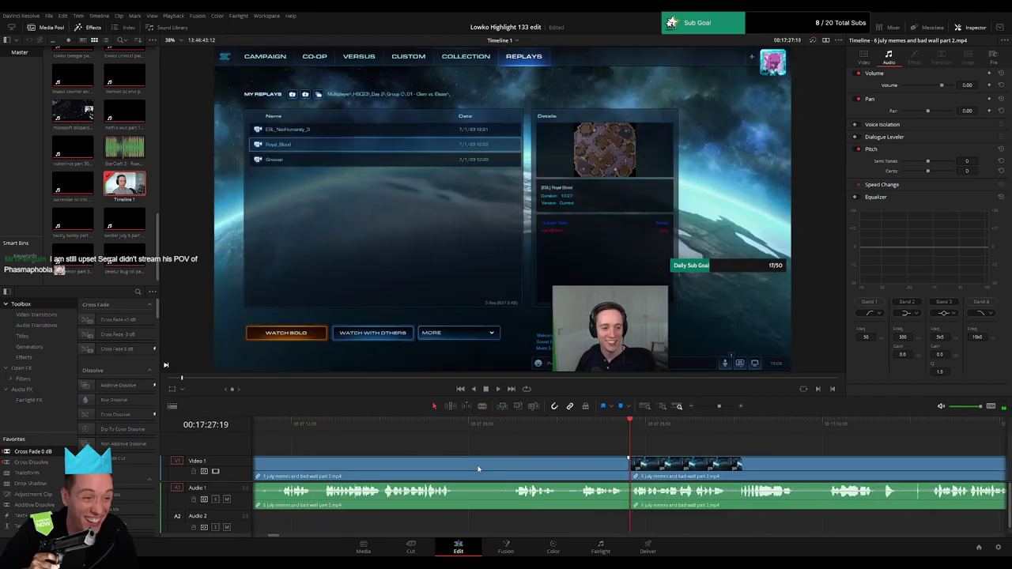
pyautogui.press('space')
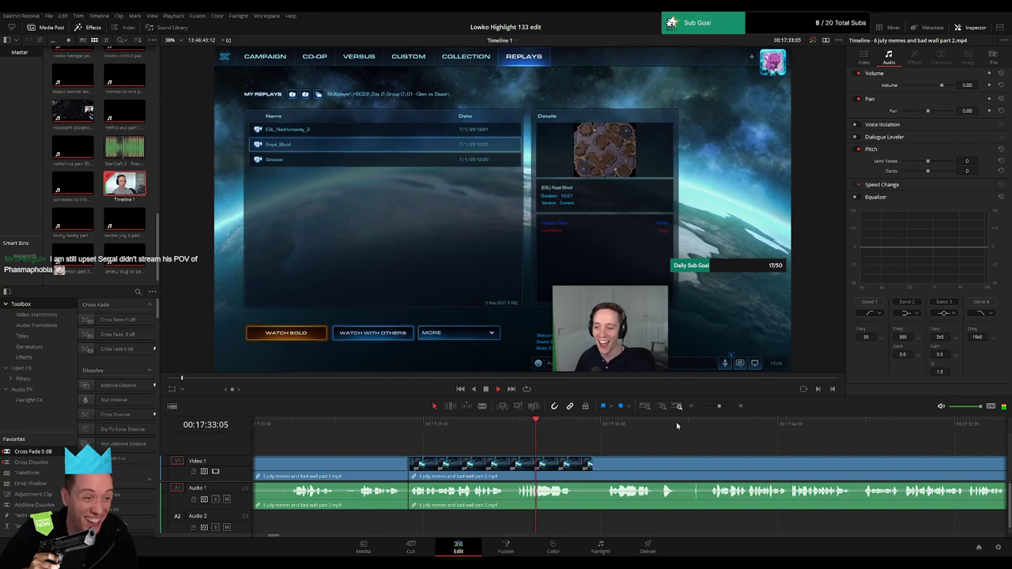
# - Split the clip around the pause from about 17:39:30 to 17:41:00 in the car discussion and ripple-delete it
pyautogui.moveTo(716, 406)
pyautogui.mouseDown()
pyautogui.moveTo(699, 409)
pyautogui.moveTo(722, 410)
pyautogui.mouseUp()
pyautogui.moveTo(717, 450); pyautogui.dragTo(490, 454)
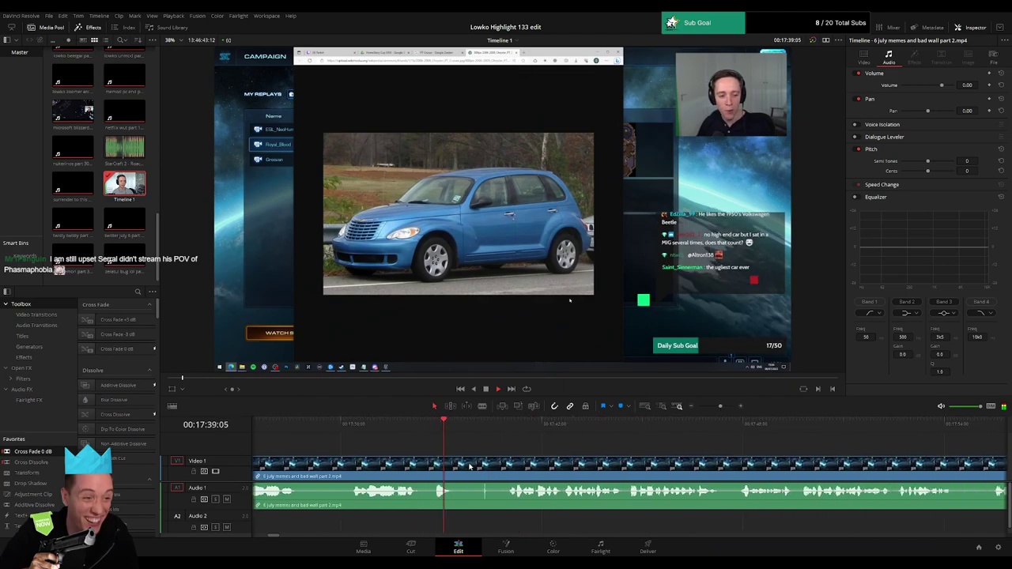
pyautogui.press('b')
pyautogui.click(477, 465)
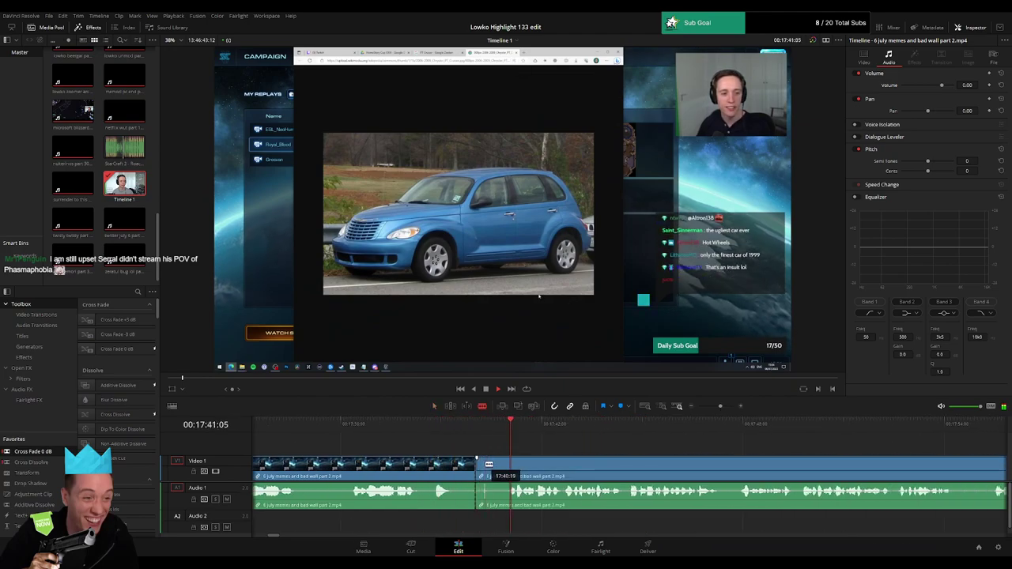
pyautogui.hotkey('ctrl', 'z')
pyautogui.click(458, 464)
pyautogui.click(508, 464)
pyautogui.press('a')
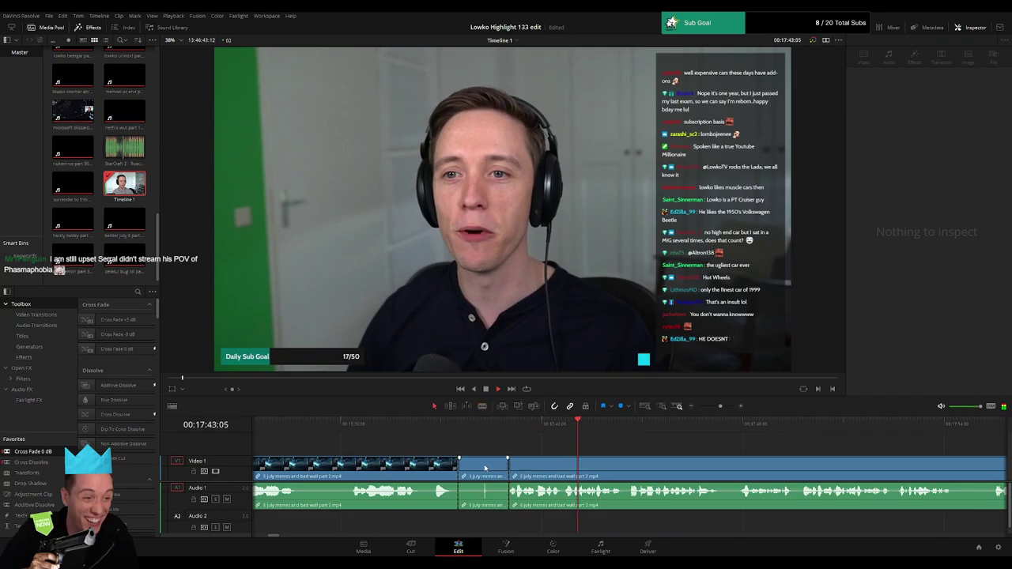
pyautogui.click(484, 468)
pyautogui.press('Delete')
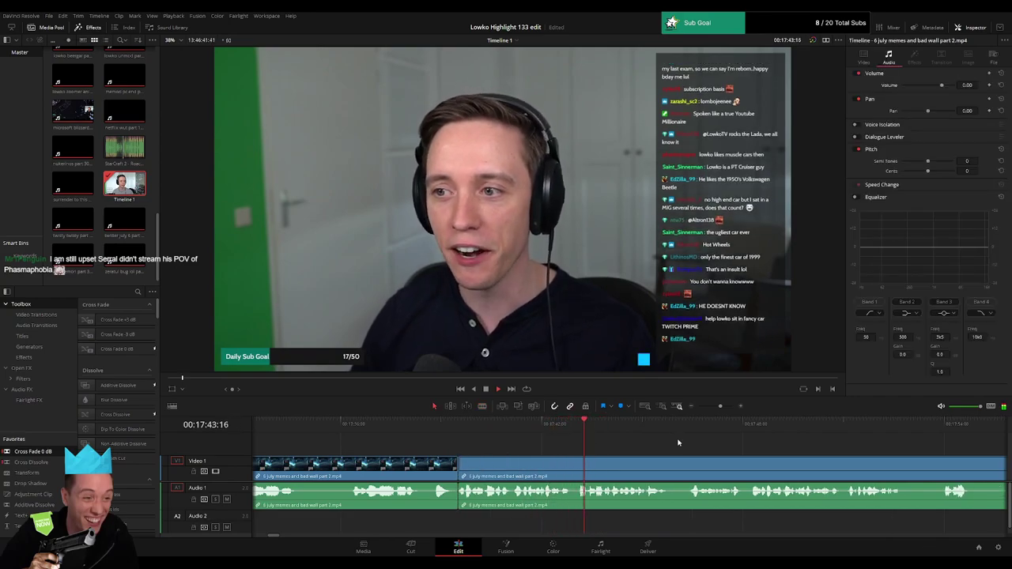
# - Play on to the blue Fiat picture and ripple-delete the short gap from about 18:10:05 to 18:10:45
pyautogui.moveTo(720, 406); pyautogui.dragTo(716, 407)
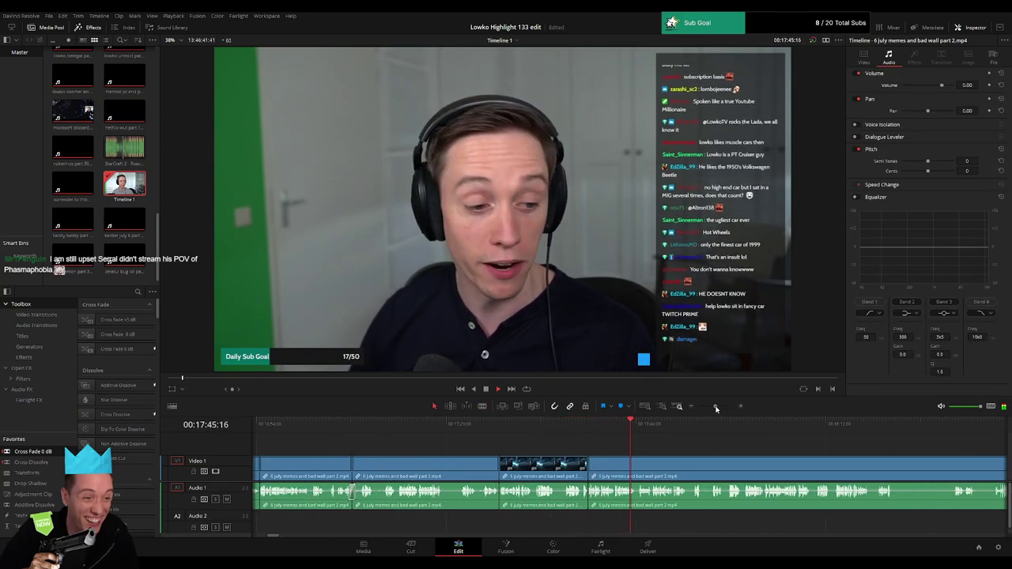
pyautogui.moveTo(735, 456); pyautogui.dragTo(480, 454)
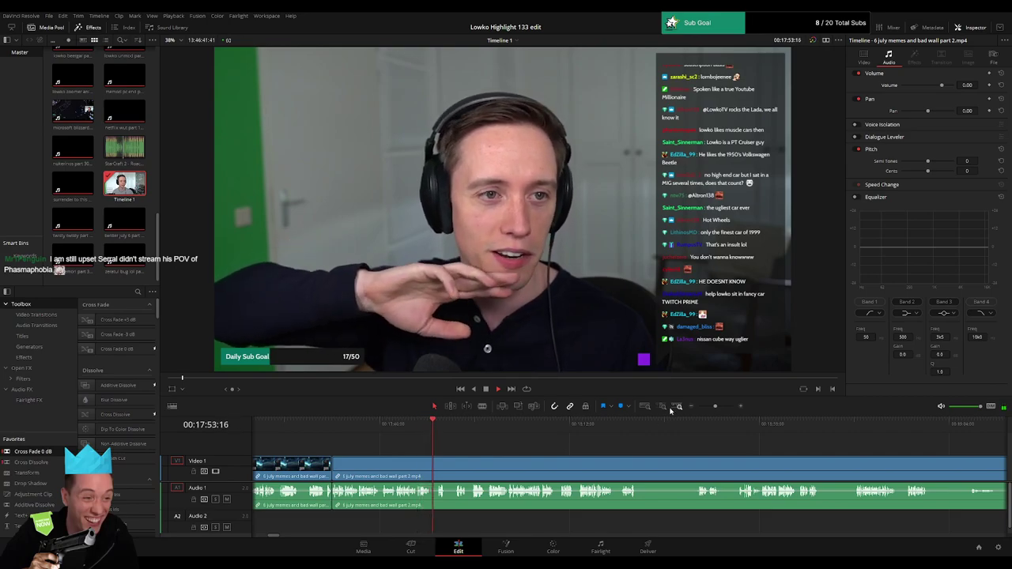
pyautogui.moveTo(715, 406); pyautogui.dragTo(720, 407)
pyautogui.moveTo(714, 450); pyautogui.dragTo(475, 454)
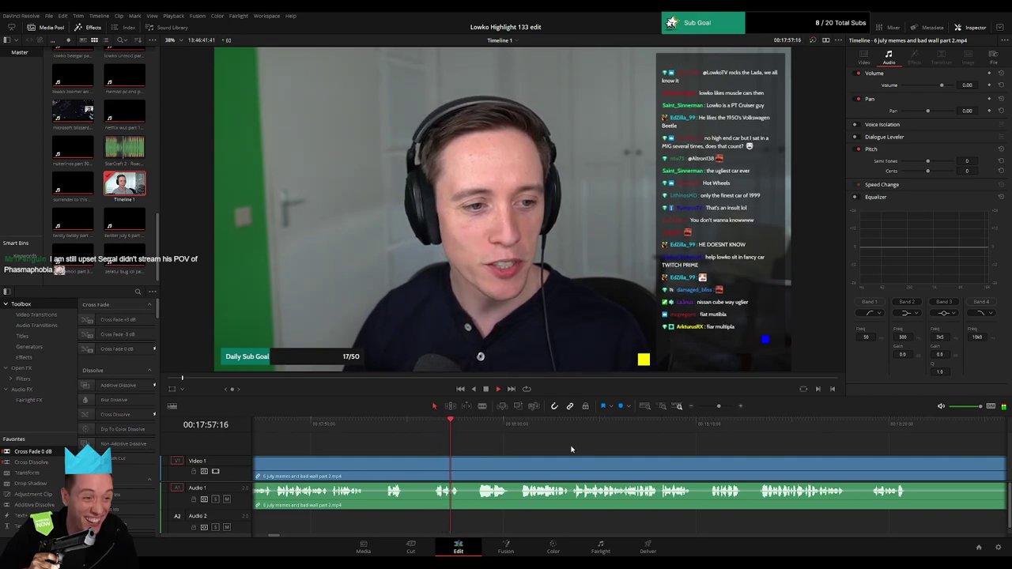
pyautogui.hscroll(1, 503, 451)
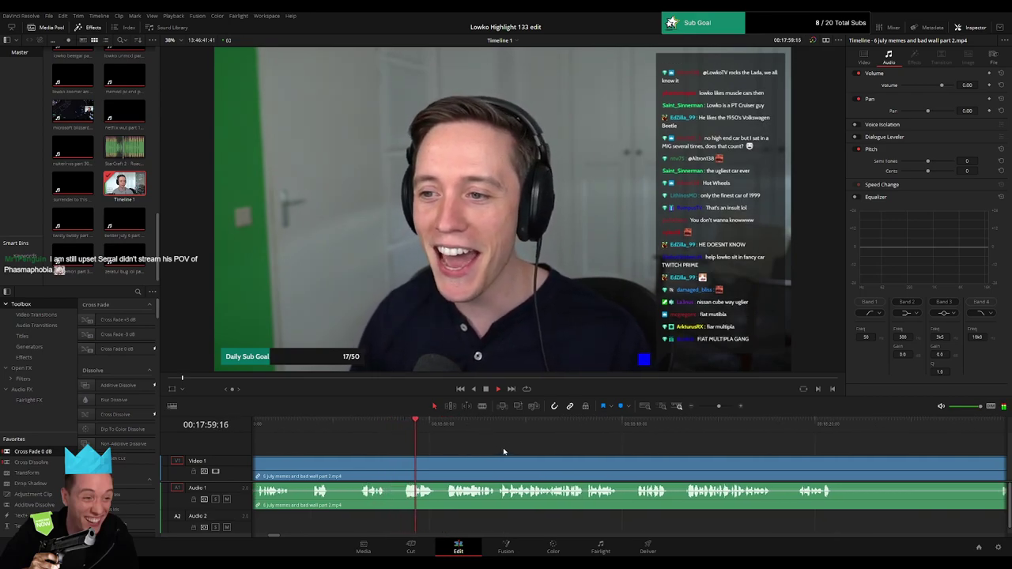
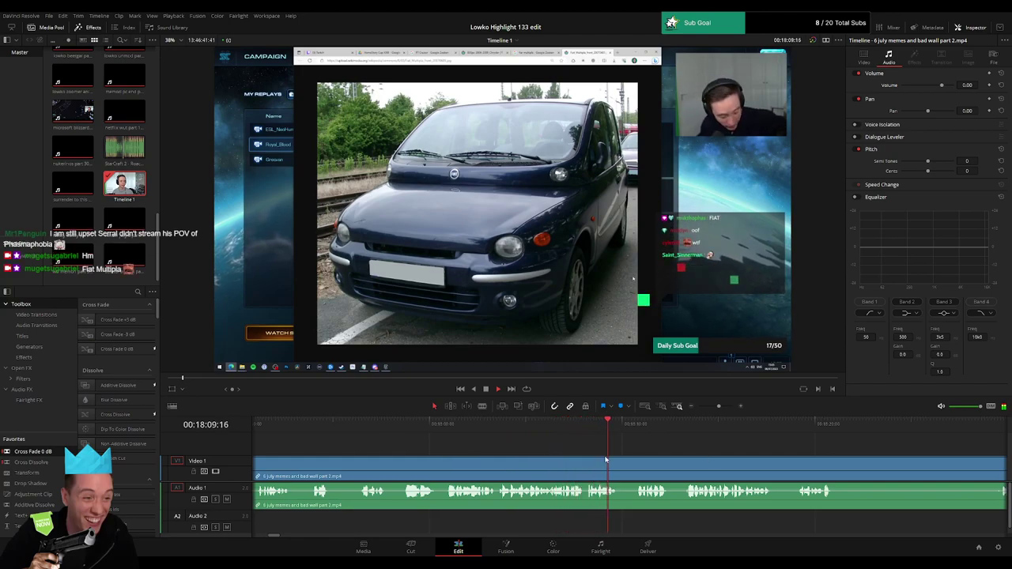
pyautogui.hscroll(3, 606, 460)
pyautogui.click(372, 427)
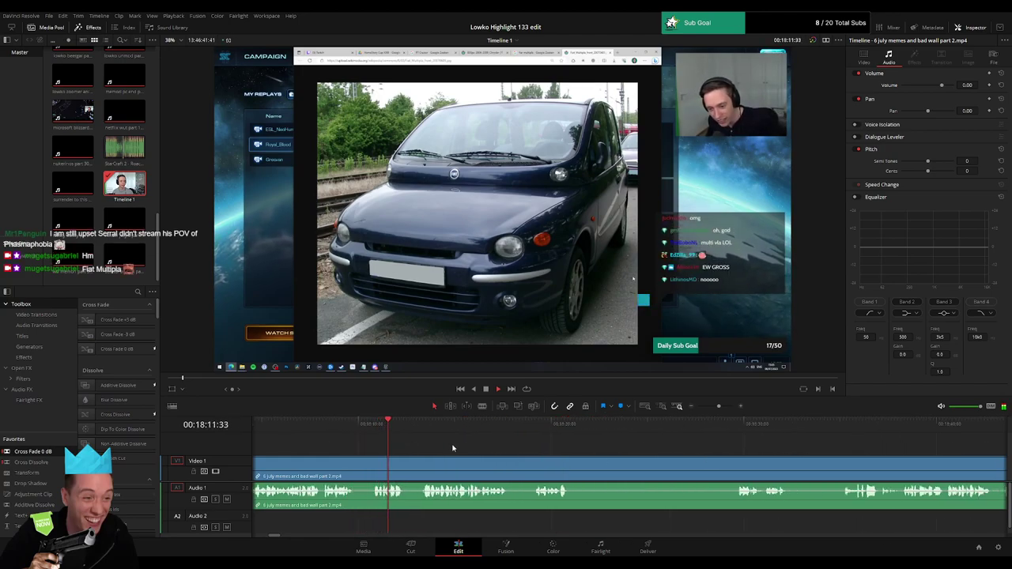
pyautogui.press('b')
pyautogui.click(359, 467)
pyautogui.click(372, 466)
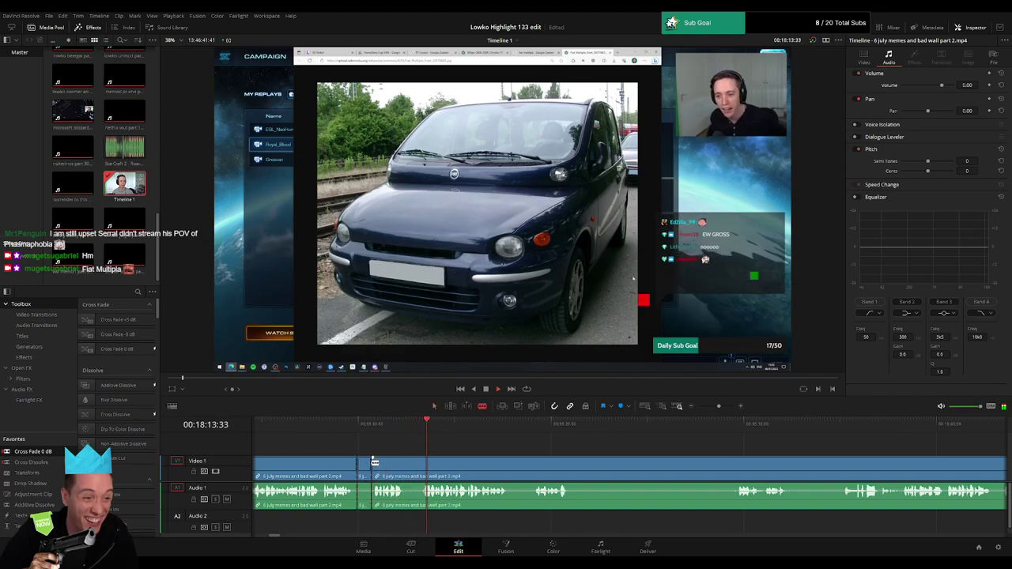
pyautogui.press('a')
pyautogui.click(363, 468)
pyautogui.press('Delete')
# - Cut out the pause from about 18:11:50 to 18:13:03 over the blue car picture and play on
pyautogui.press('b')
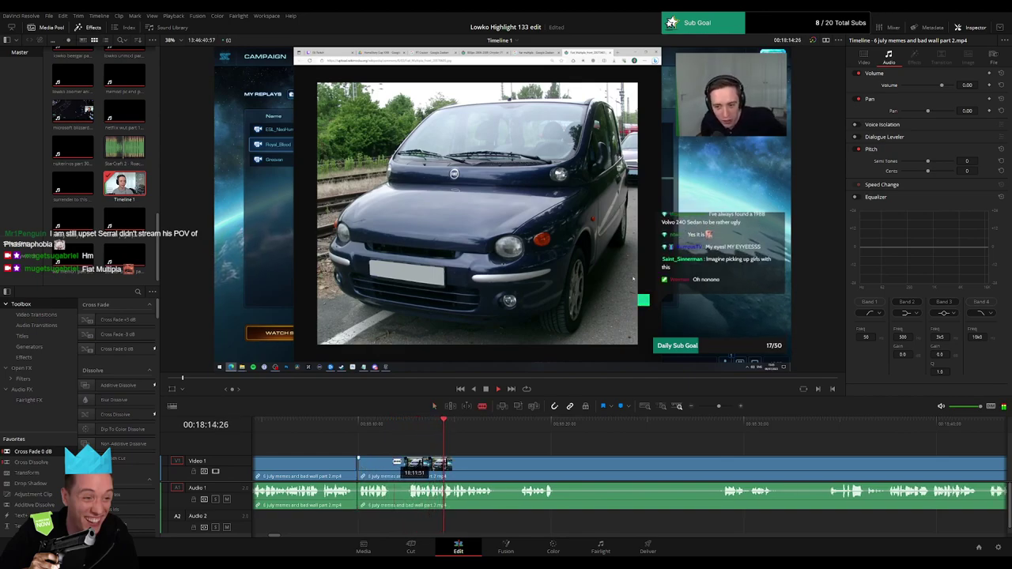
pyautogui.click(392, 461)
pyautogui.moveTo(409, 424); pyautogui.dragTo(417, 436)
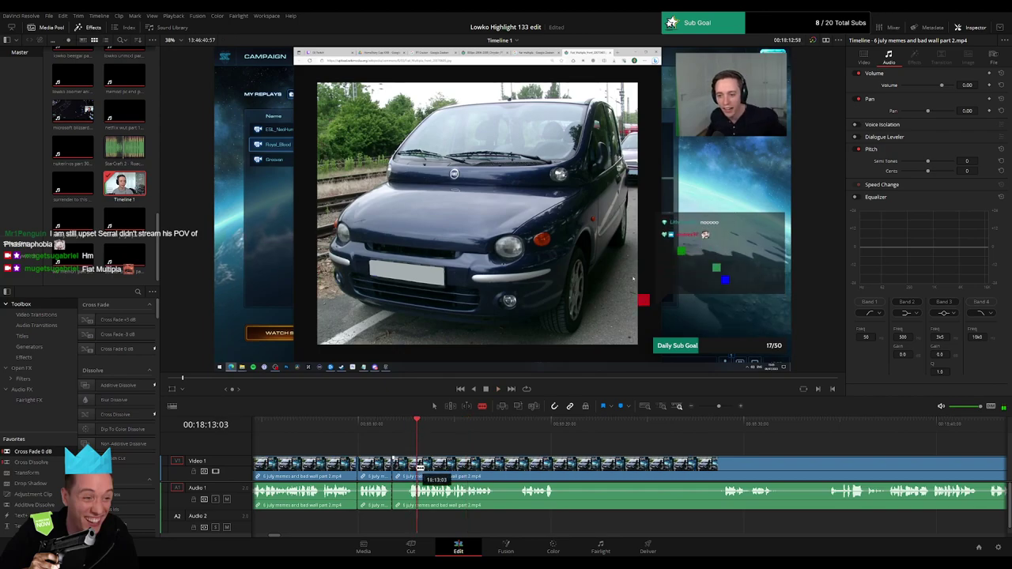
pyautogui.click(418, 465)
pyautogui.press('a')
pyautogui.click(408, 475)
pyautogui.press('Delete')
pyautogui.press('space')
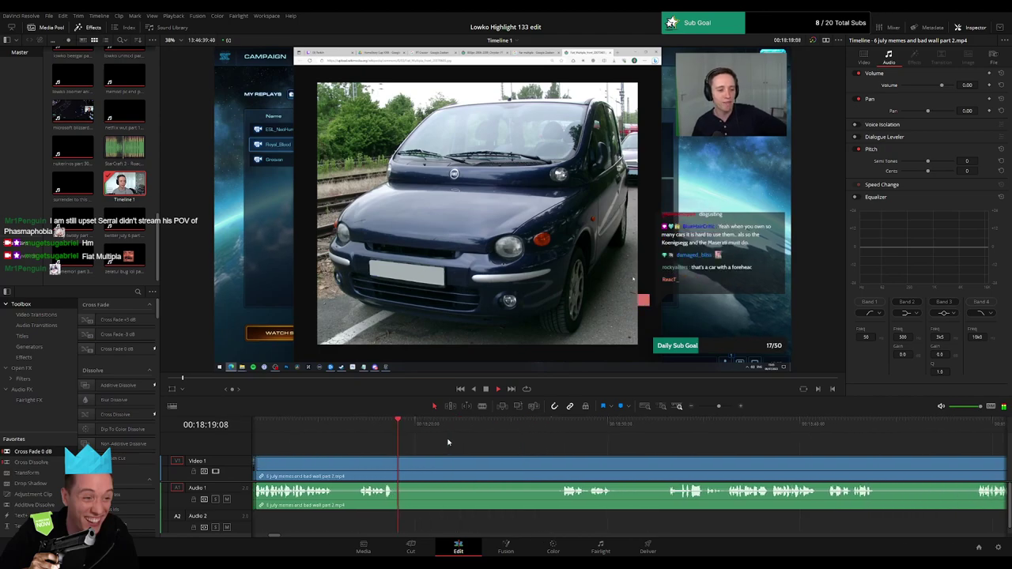
# - Split the clip at both ends of the long silence from about 18:19:00 to 18:27:40 and ripple-delete it
pyautogui.press('b')
pyautogui.click(396, 467)
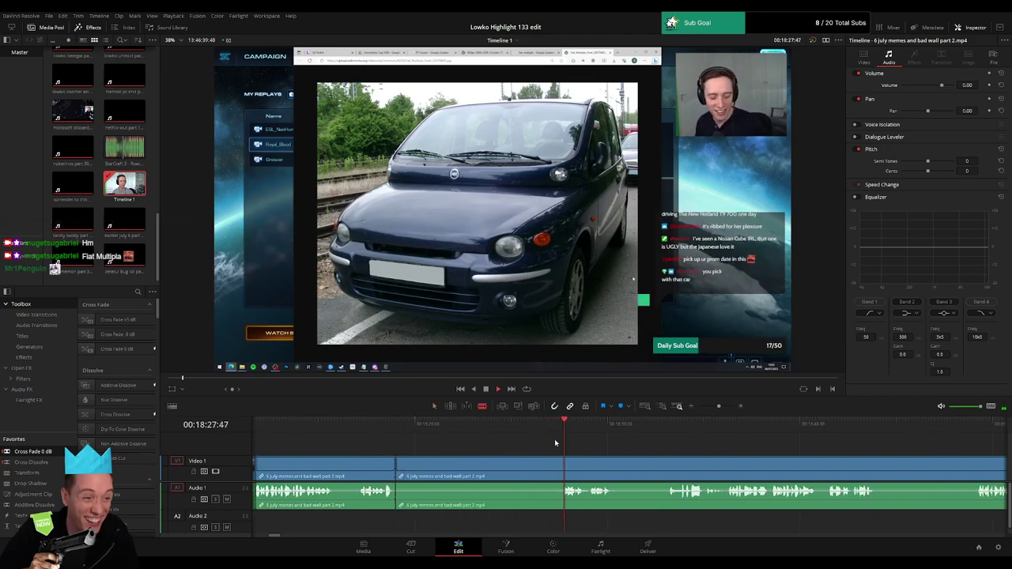
pyautogui.click(562, 467)
pyautogui.press('a')
pyautogui.click(541, 467)
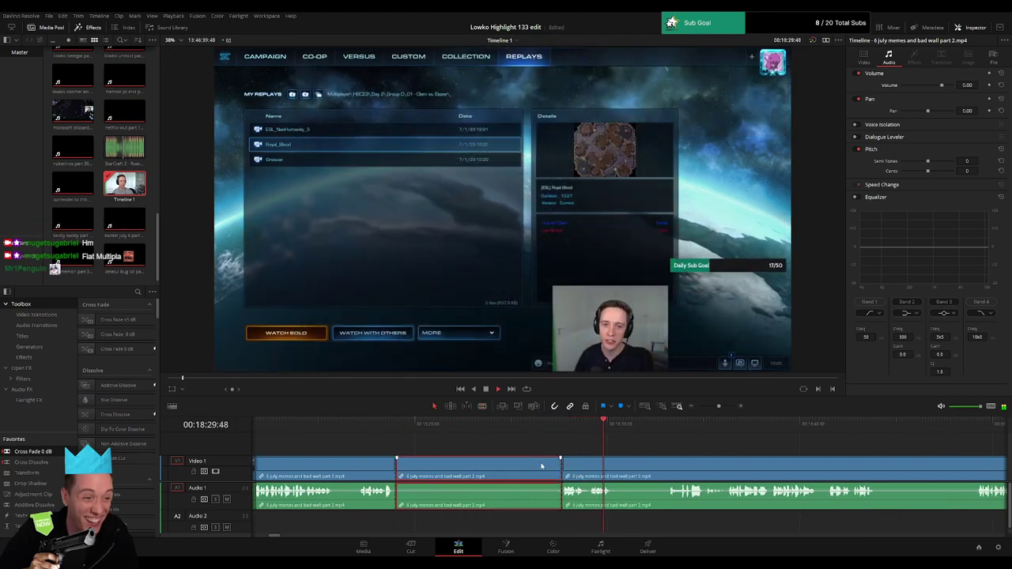
pyautogui.press('BackSpace')
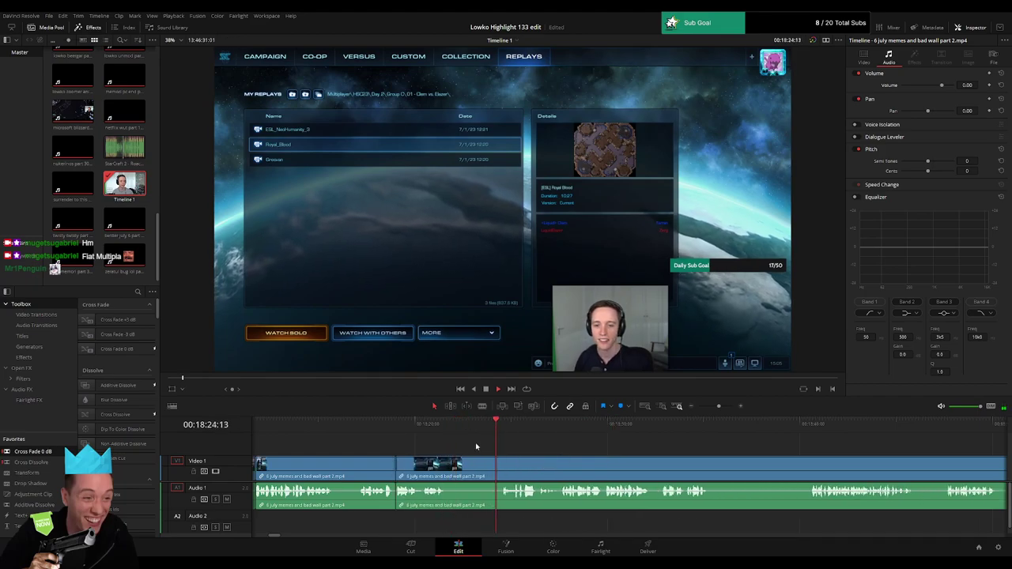
# - Cut out the silent stretch from about 18:21:40 to 18:24:20 on the replay menu, closing the gap
pyautogui.press('b')
pyautogui.click(447, 466)
pyautogui.click(503, 464)
pyautogui.press('a')
pyautogui.click(491, 470)
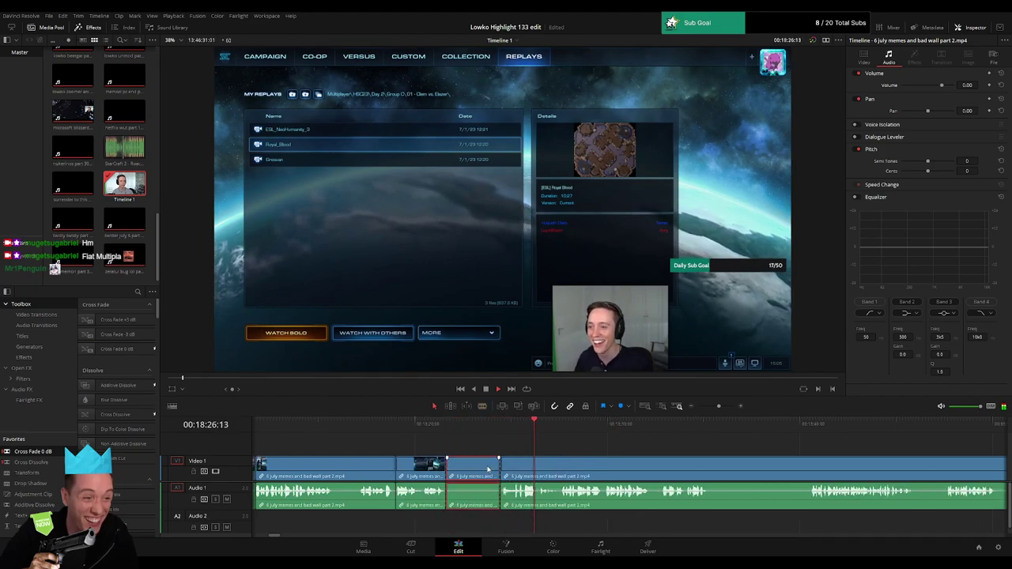
pyautogui.press('Delete')
# - Play on to the white car picture and ripple-delete the silence from about 18:32:25 to 18:37:40
pyautogui.moveTo(571, 449); pyautogui.dragTo(465, 449)
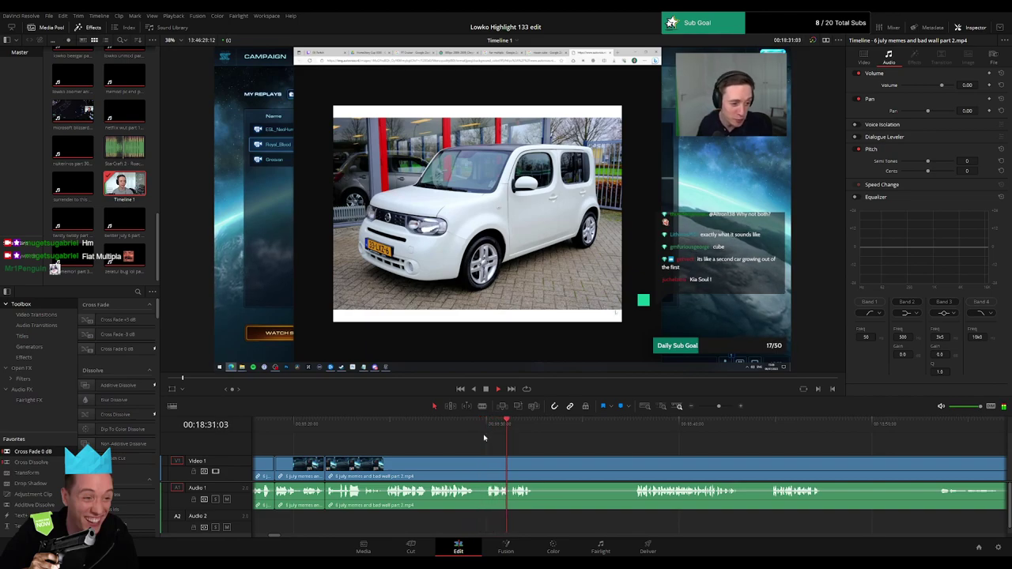
pyautogui.moveTo(512, 393); pyautogui.dragTo(510, 404)
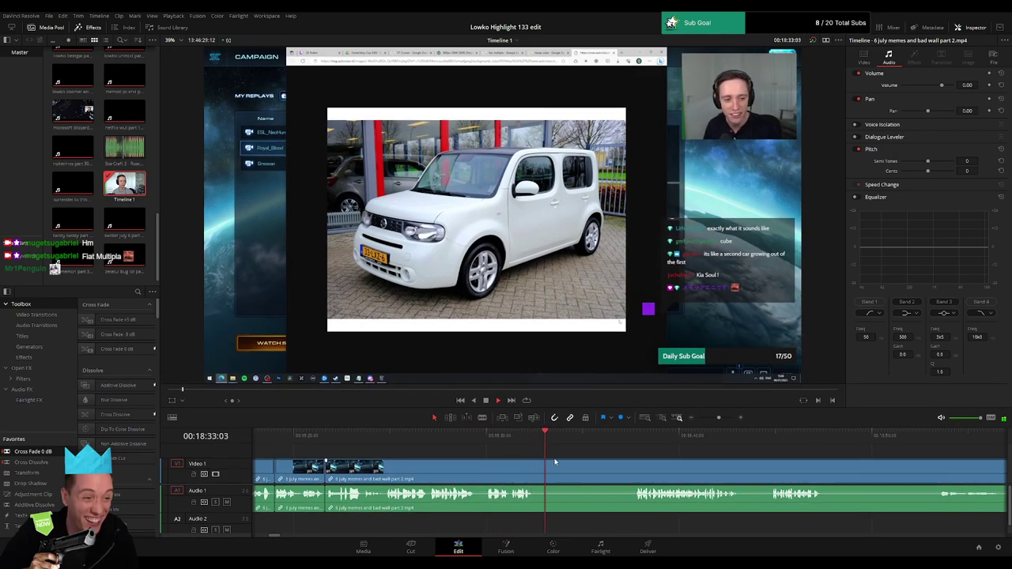
pyautogui.hscroll(3, 554, 461)
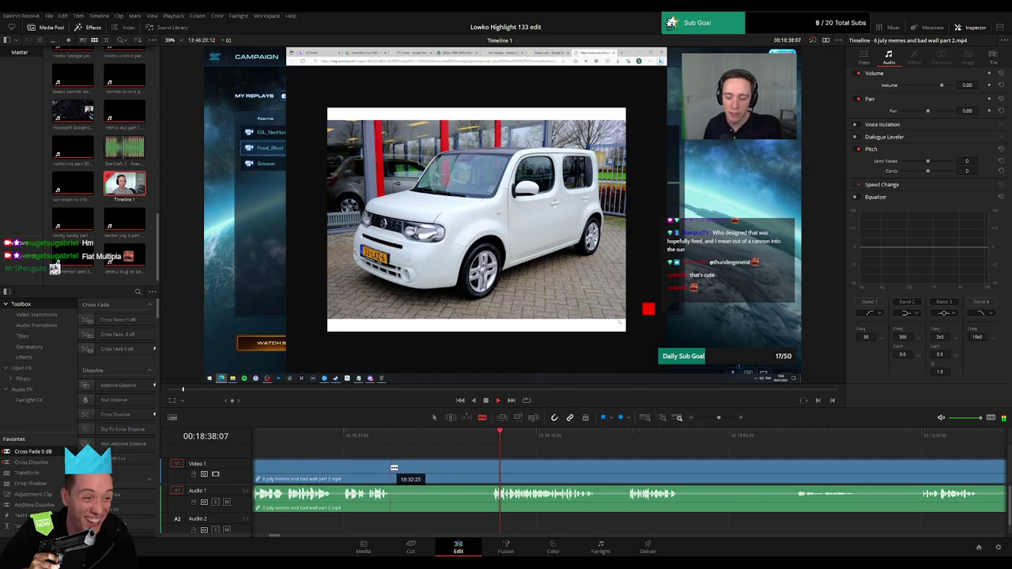
pyautogui.click(391, 468)
pyautogui.click(491, 468)
pyautogui.press('a')
pyautogui.click(475, 470)
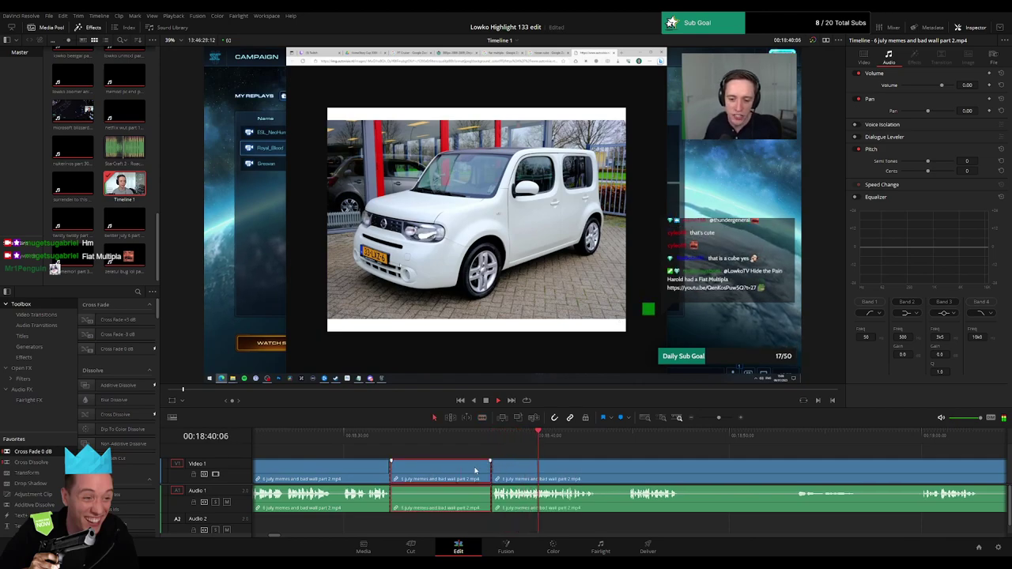
pyautogui.press('Delete')
# - Cut out the next pause over the white car picture, from about 18:37:50 to 18:39:29
pyautogui.hscroll(2, 525, 459)
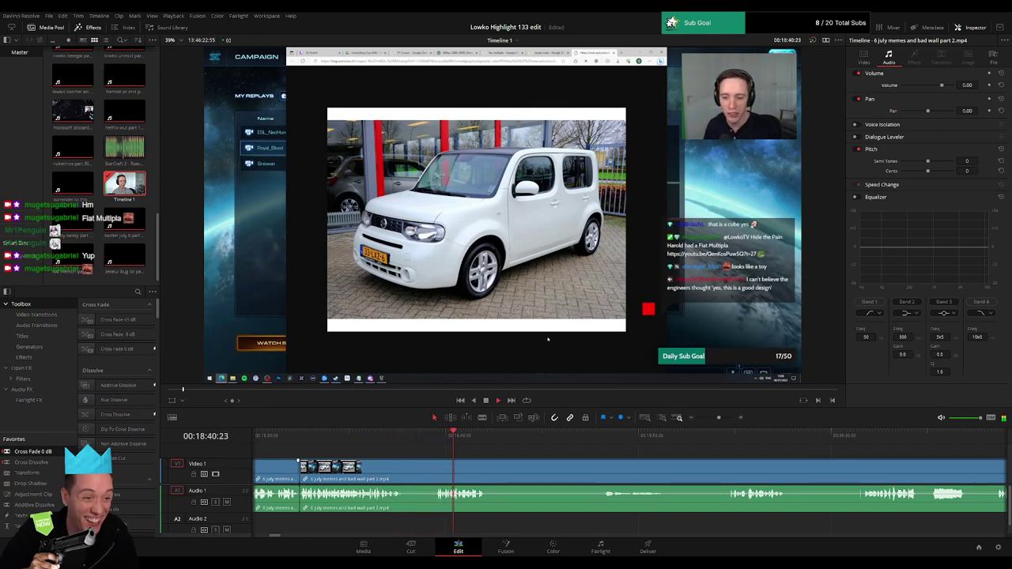
pyautogui.press('b')
pyautogui.click(405, 473)
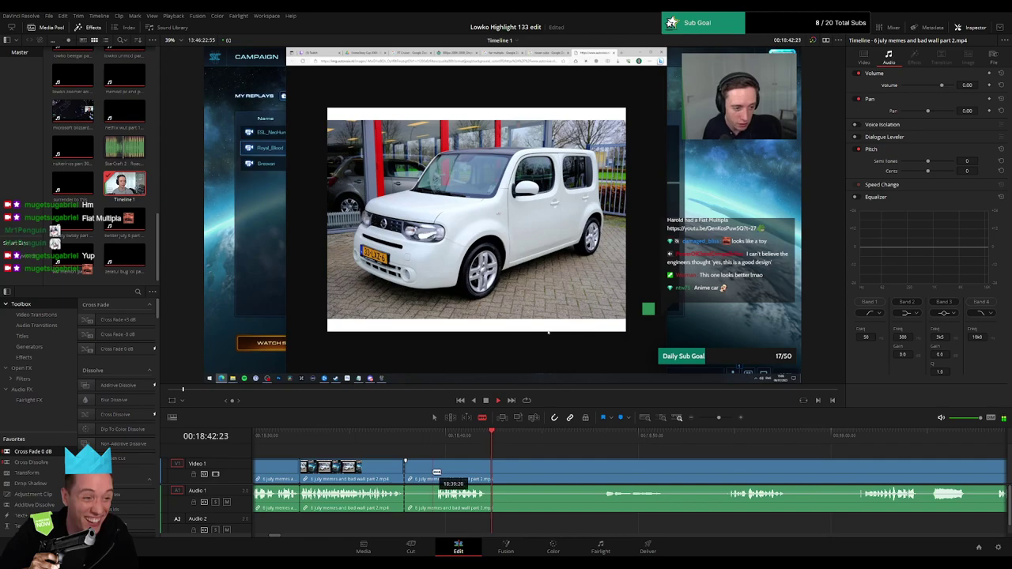
pyautogui.click(436, 473)
pyautogui.press('a')
pyautogui.click(431, 476)
pyautogui.press('Delete')
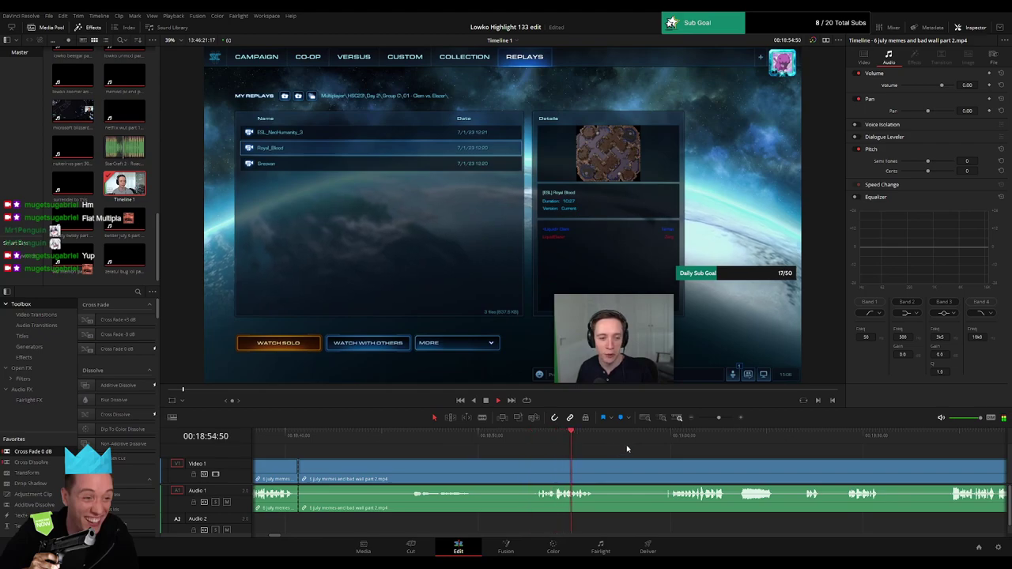
# - Skim ahead to about 19:15, split the clip at about 18:59:54 and ripple-delete the section back to the 18:40:40 cut
pyautogui.click(670, 451)
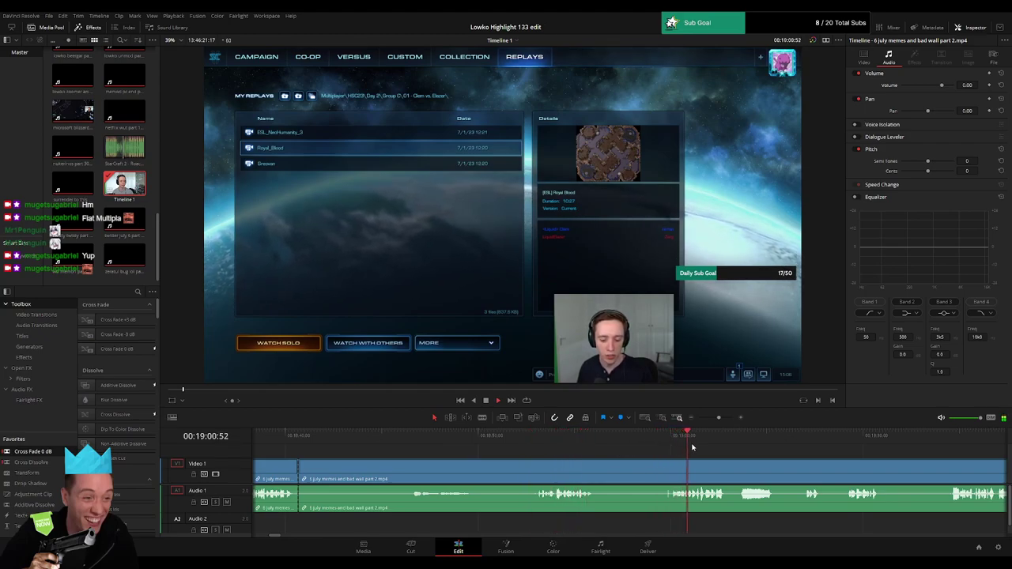
pyautogui.moveTo(747, 438); pyautogui.dragTo(839, 433)
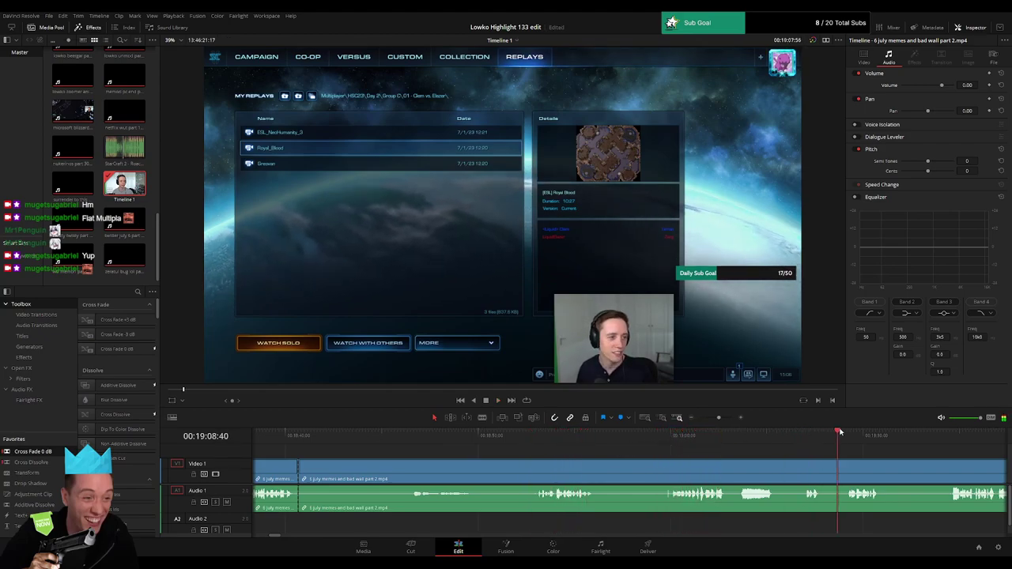
pyautogui.moveTo(910, 456); pyautogui.dragTo(664, 452)
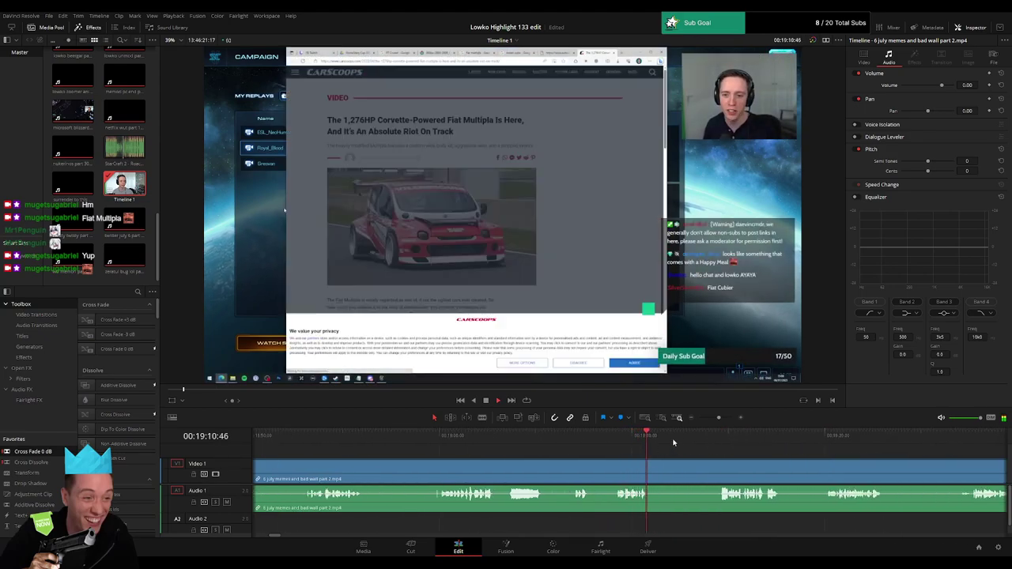
pyautogui.click(708, 436)
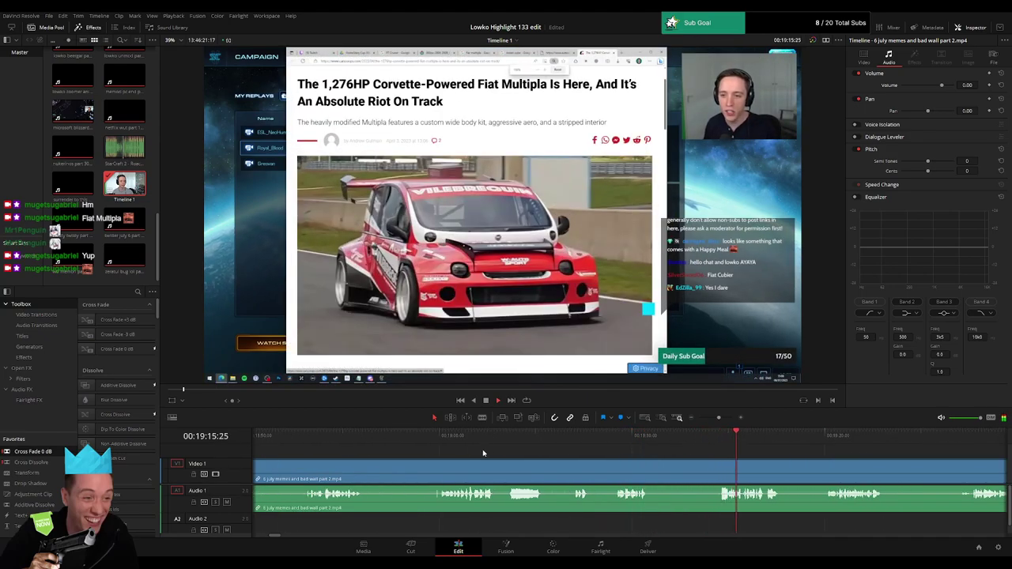
pyautogui.click(438, 434)
pyautogui.moveTo(455, 452); pyautogui.dragTo(542, 465)
pyautogui.press('b')
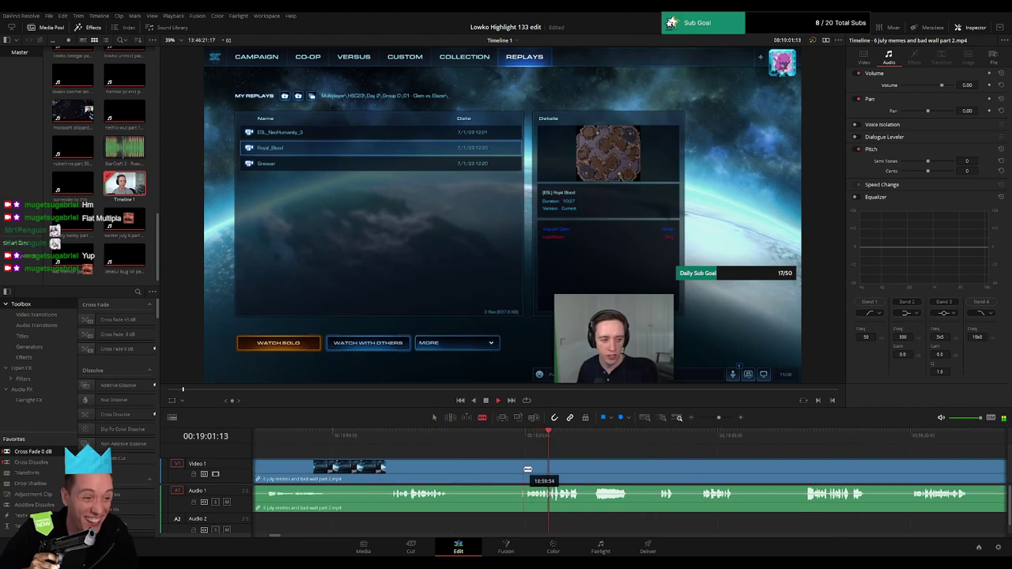
pyautogui.click(525, 470)
pyautogui.press('a')
pyautogui.click(507, 472)
pyautogui.press('BackSpace')
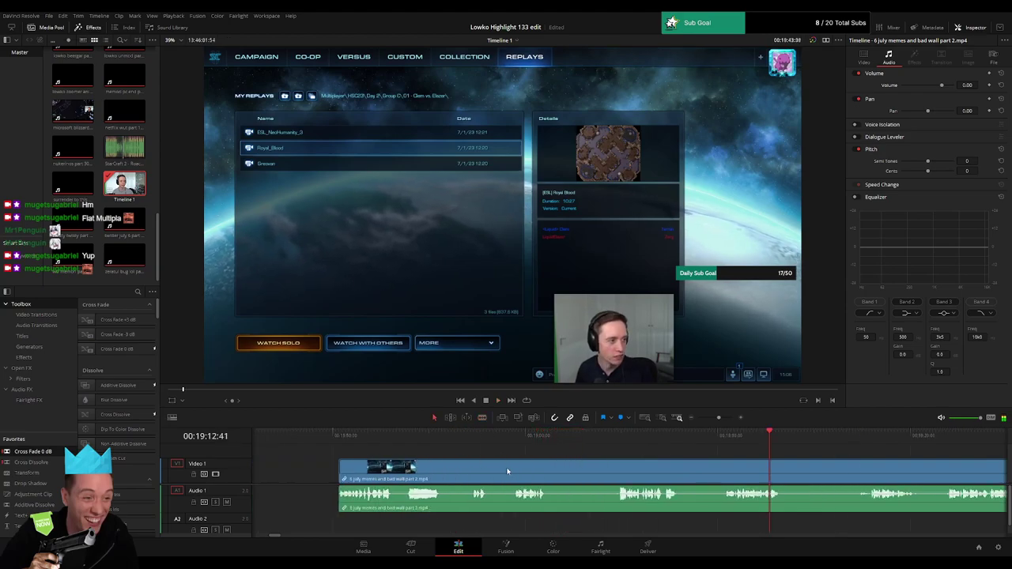
# - Play the new join and ripple-delete the pause from about 18:46:10 to 18:47:33
pyautogui.click(376, 434)
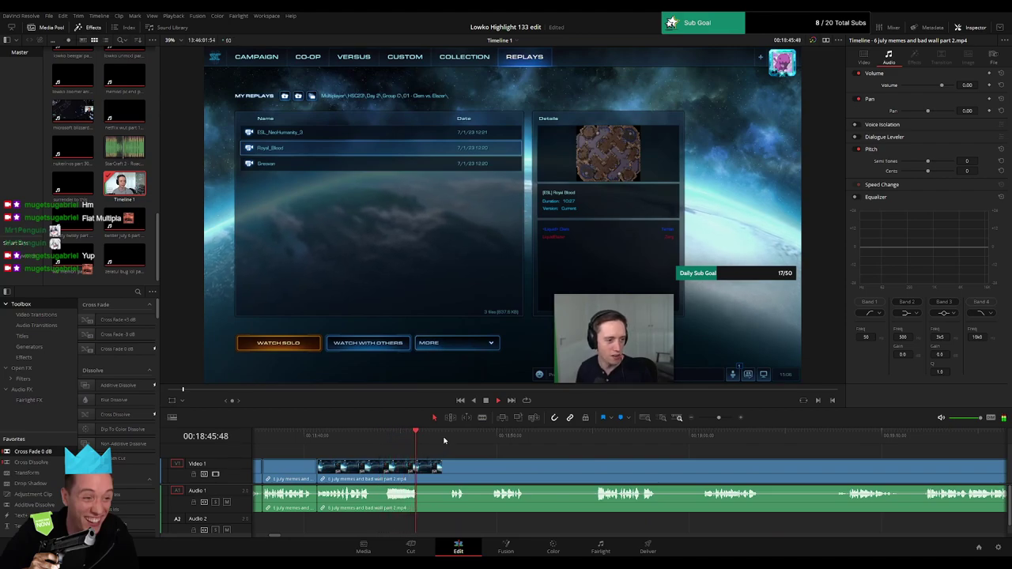
pyautogui.click(446, 439)
pyautogui.press('b')
pyautogui.click(423, 469)
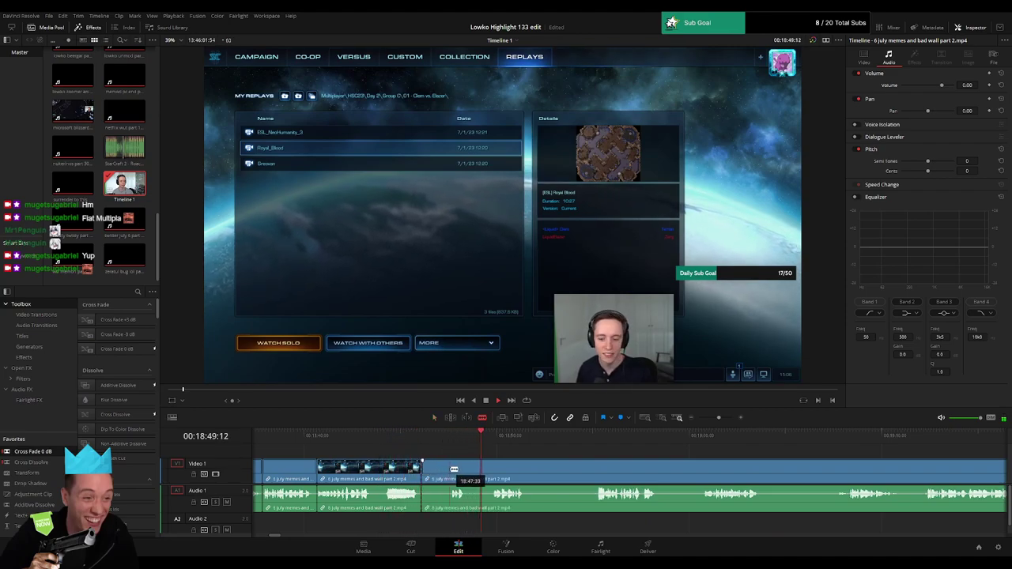
pyautogui.click(451, 468)
pyautogui.press('a')
pyautogui.click(441, 473)
pyautogui.press('Delete')
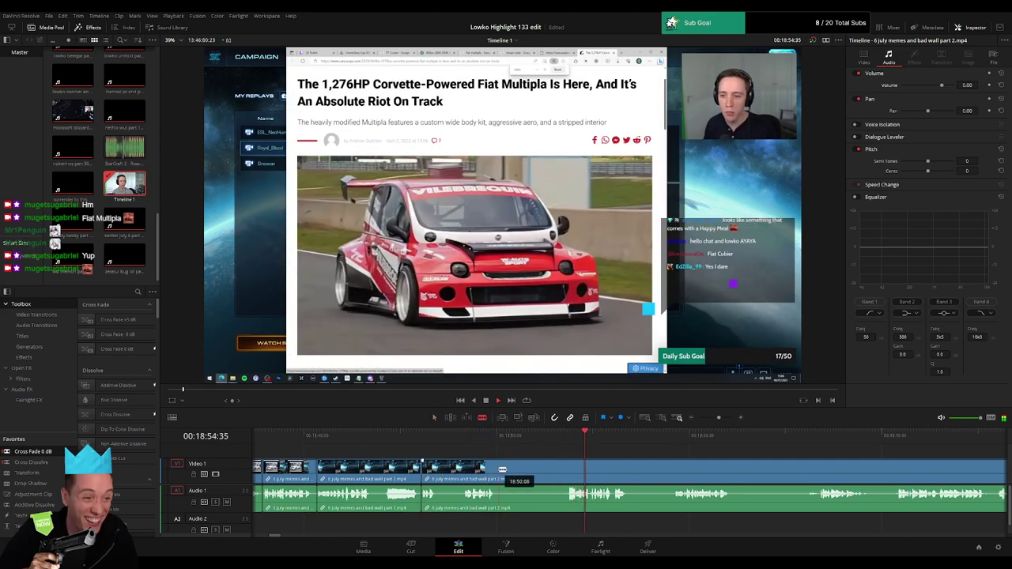
# - Split out the pause over the red car article from about 18:50:08 to 18:53:30 and ripple-delete it
pyautogui.click(498, 469)
pyautogui.click(564, 469)
pyautogui.press('a')
pyautogui.click(553, 475)
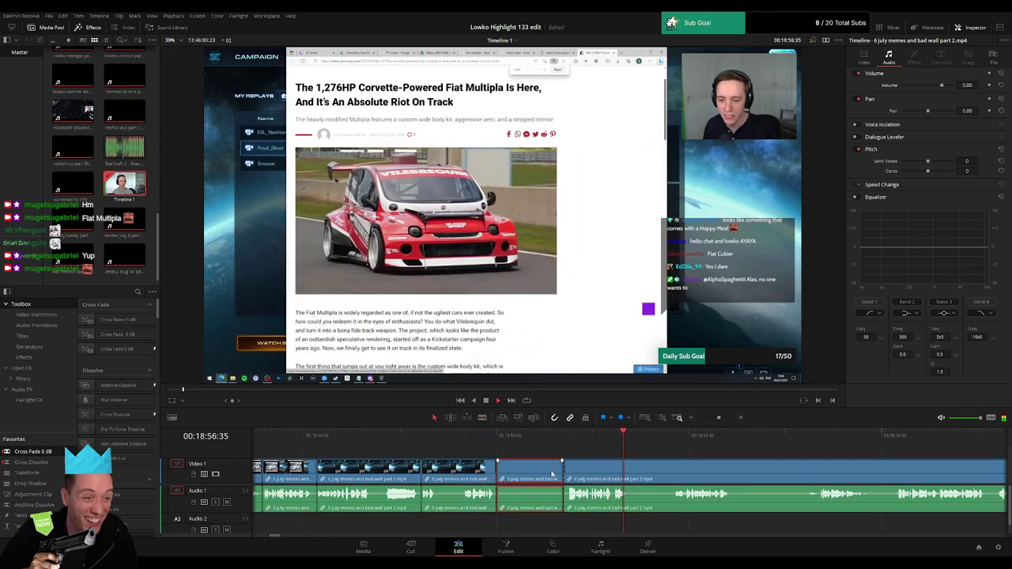
pyautogui.press('BackSpace')
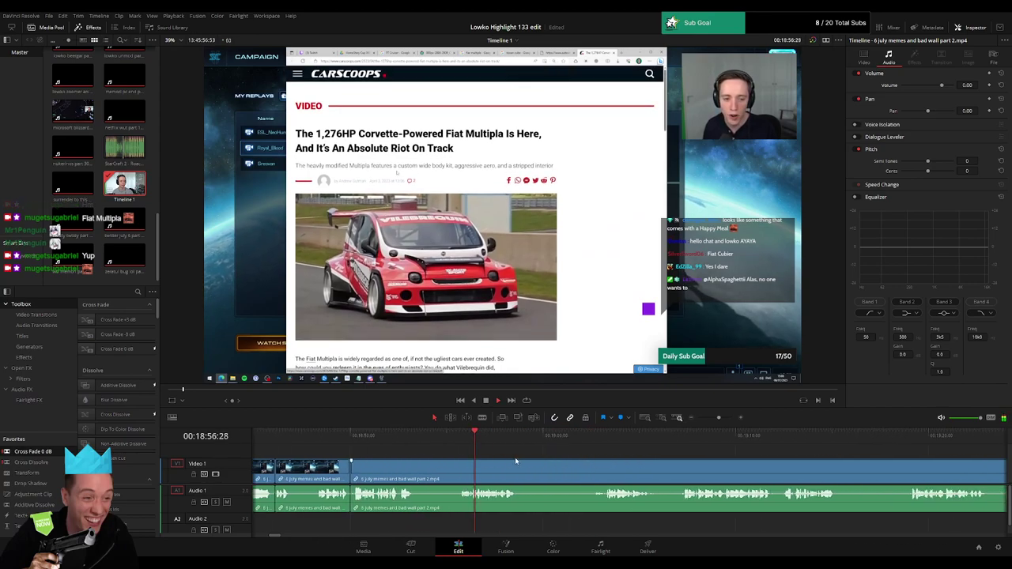
# - Cut out the short pause starting at about 18:53:25 over the Fiat Multipla article and close the gap
pyautogui.press('b')
pyautogui.click(417, 472)
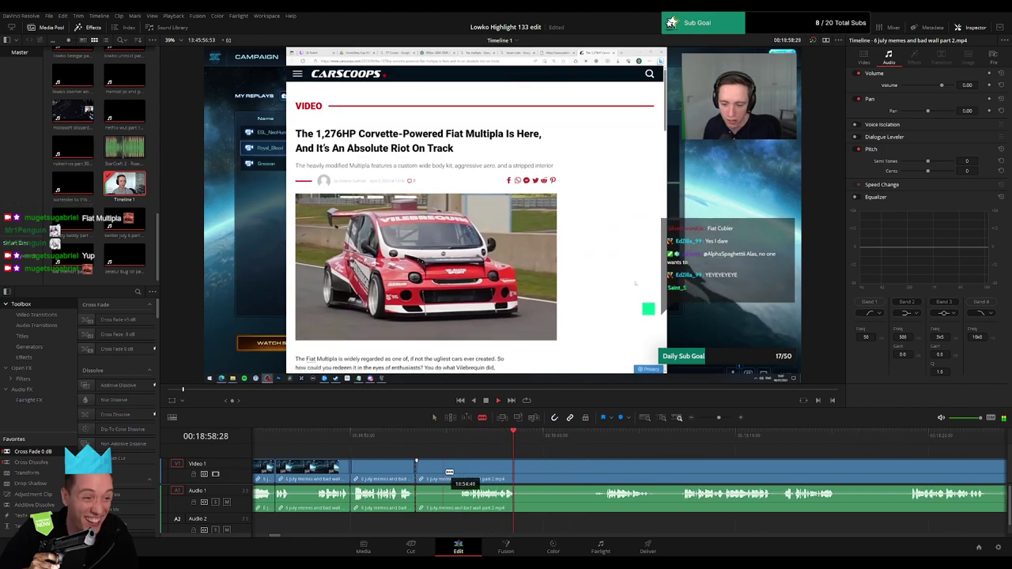
pyautogui.press('a')
pyautogui.click(445, 473)
pyautogui.press('BackSpace')
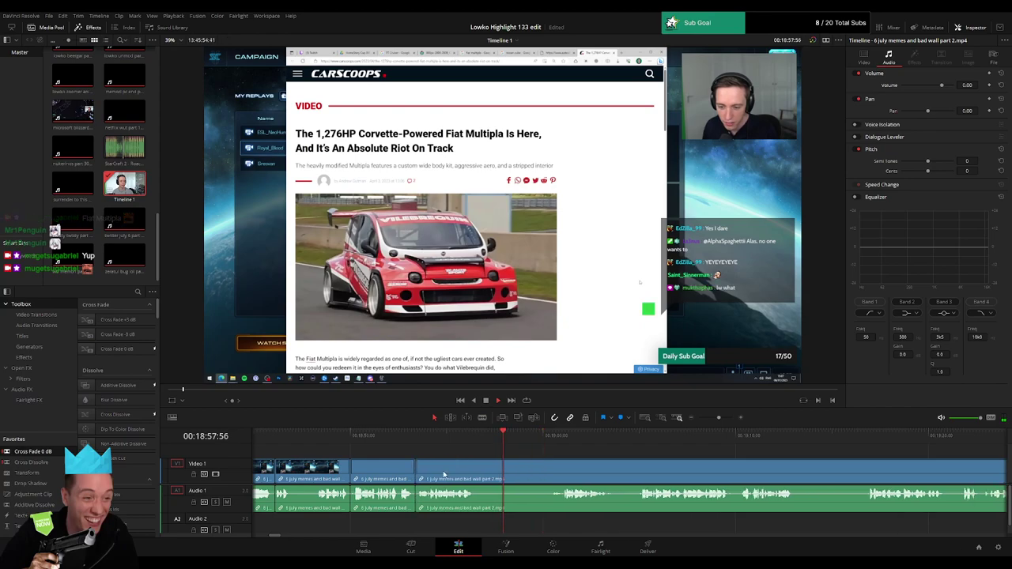
# - Ripple-delete the pause from about 18:56:27 to 19:01 and put a cross fade on the audio join
pyautogui.press('b')
pyautogui.click(474, 472)
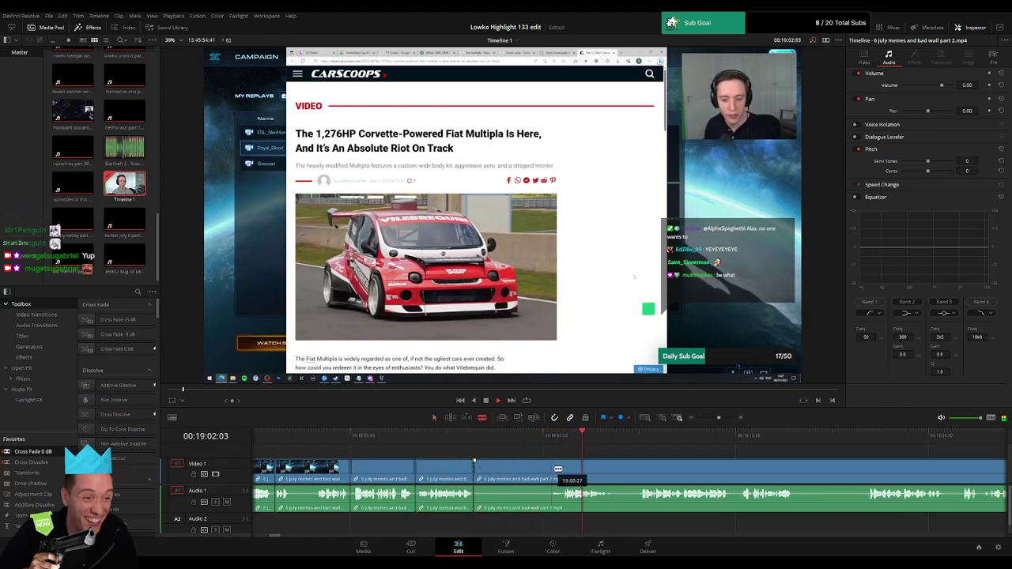
pyautogui.press('a')
pyautogui.click(567, 472)
pyautogui.press('BackSpace')
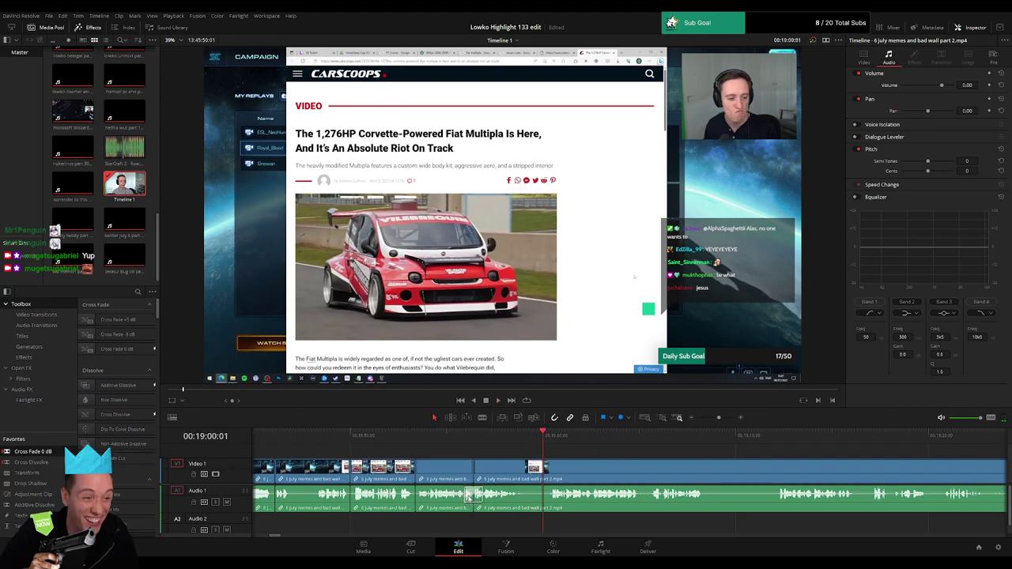
# - Ripple-delete the pause from about 18:58:47 to 19:00:20 and put a Cross Fade 0 dB on the audio join
pyautogui.hscroll(3, 614, 464)
pyautogui.click(372, 470)
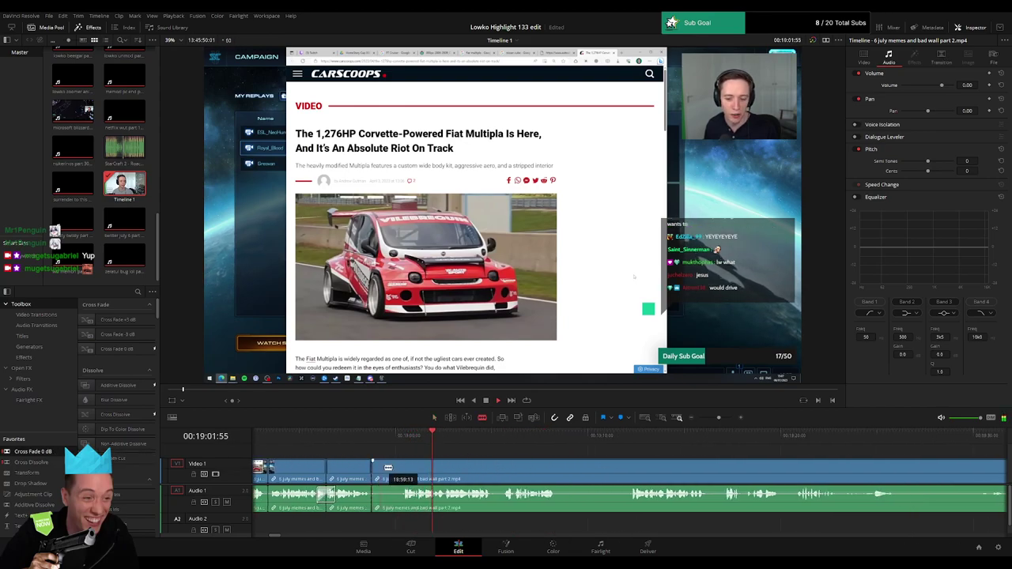
pyautogui.click(402, 470)
pyautogui.press('a')
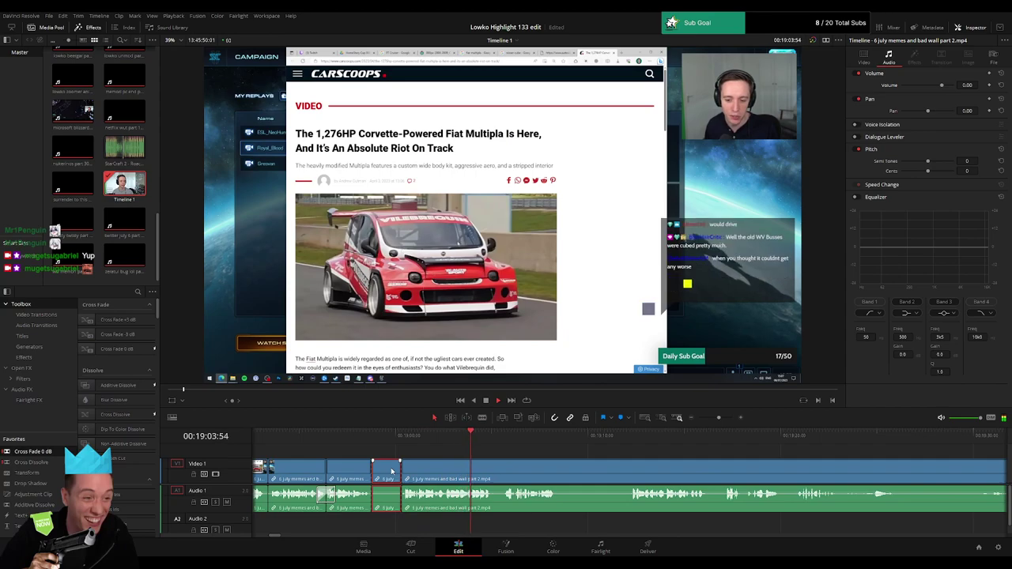
pyautogui.press('Delete')
pyautogui.moveTo(49, 454); pyautogui.dragTo(372, 499)
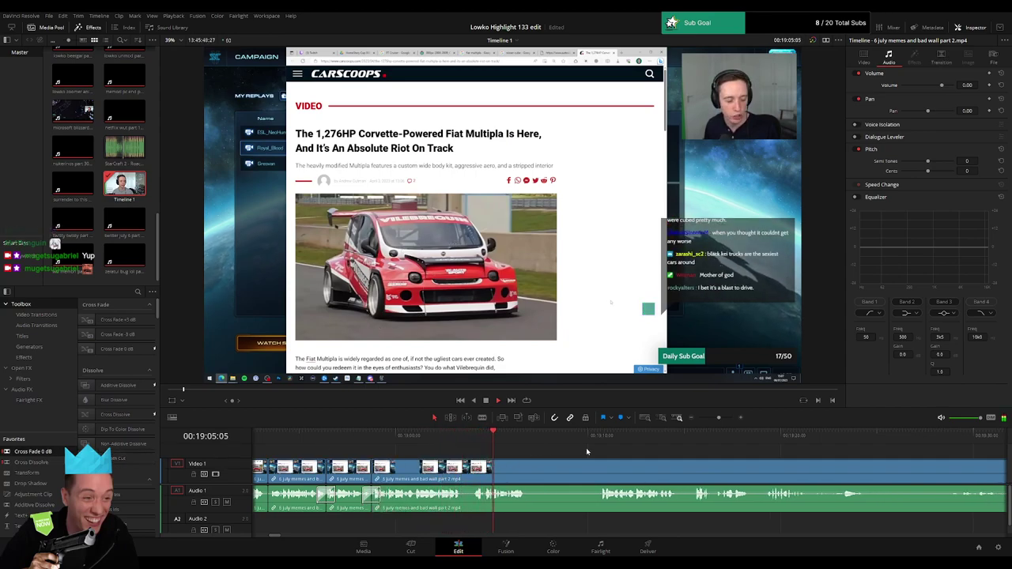
# - Ripple-delete the silence from about 19:06:40 to 19:10:35 and smooth its audio join with a cross fade
pyautogui.hscroll(2, 578, 452)
pyautogui.click(494, 438)
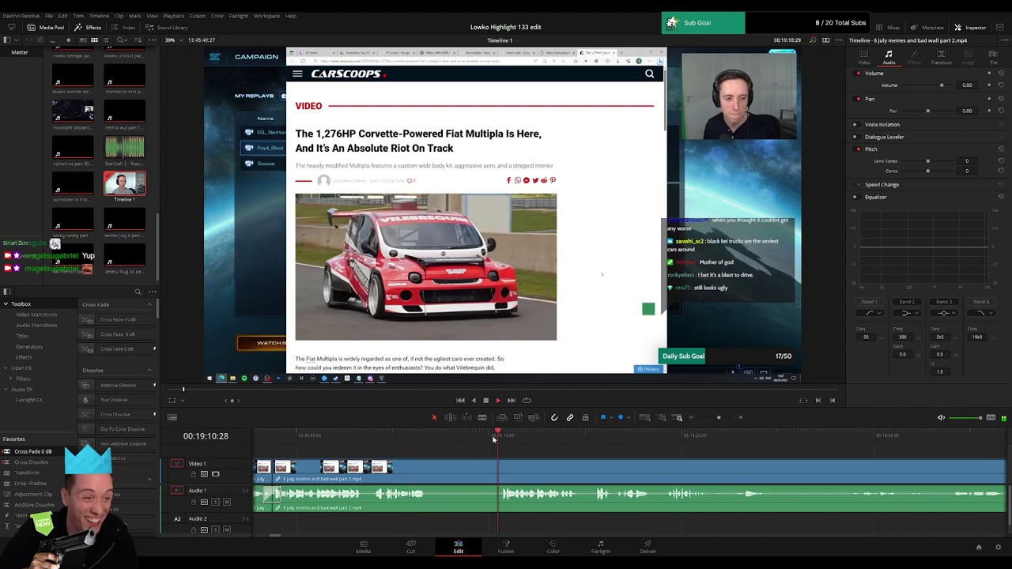
pyautogui.moveTo(431, 470); pyautogui.dragTo(477, 469)
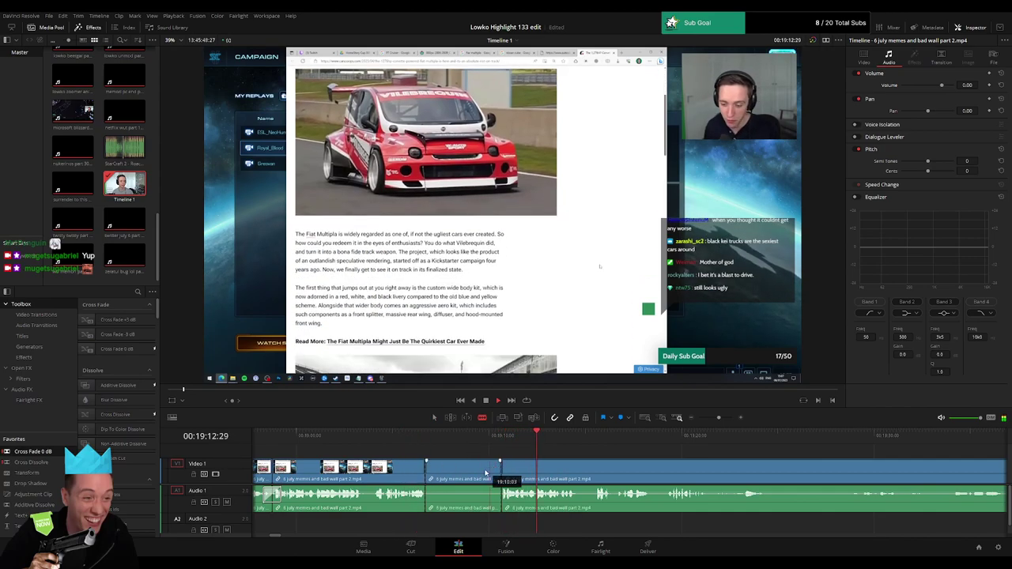
pyautogui.click(500, 467)
pyautogui.press('a')
pyautogui.click(485, 473)
pyautogui.press('Delete')
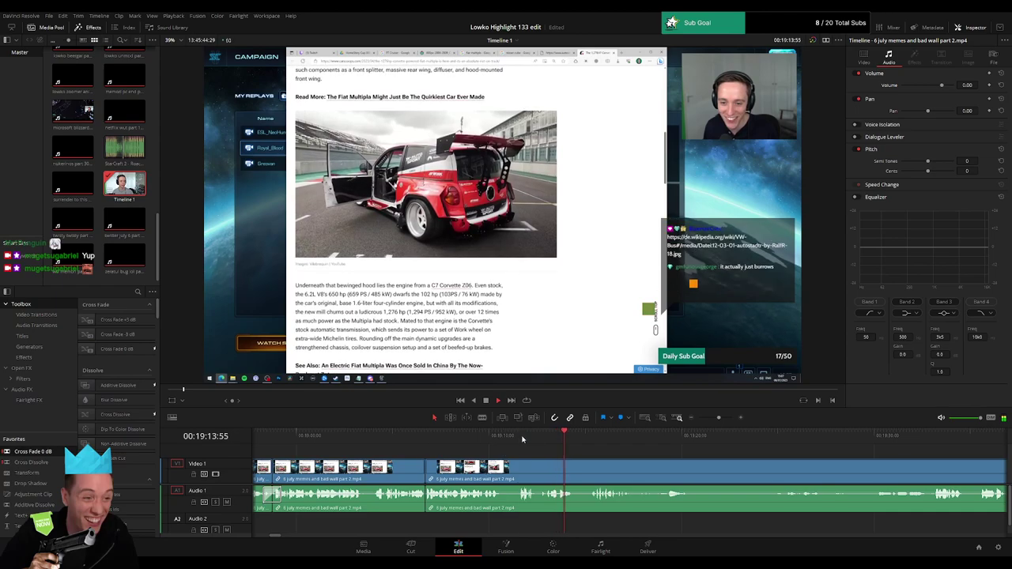
pyautogui.click(522, 438)
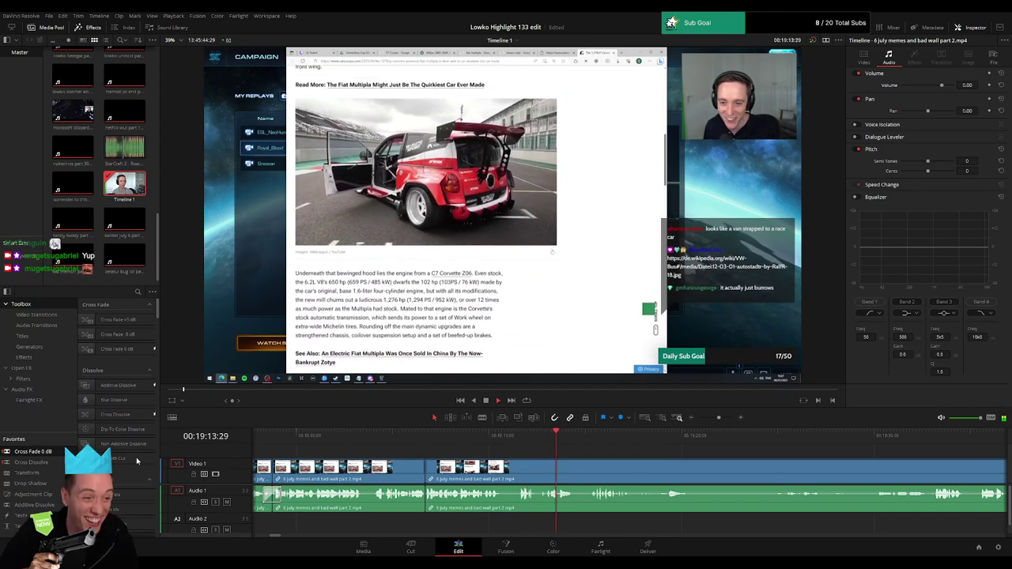
pyautogui.moveTo(624, 455); pyautogui.dragTo(473, 453)
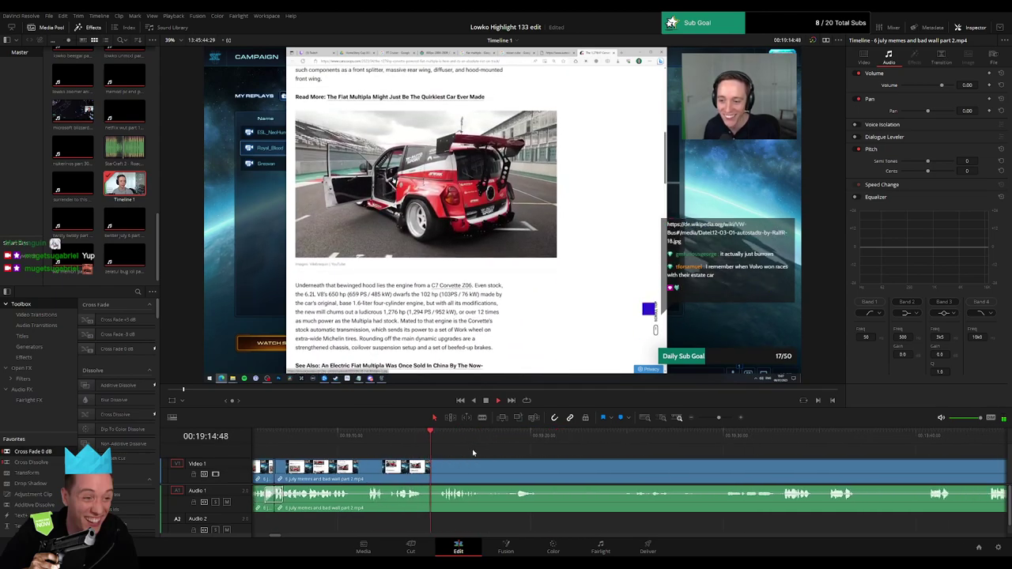
# - Skim past the rear view of the red car and ripple-delete the section from about 19:17:27 to 19:33:05
pyautogui.hscroll(2, 464, 450)
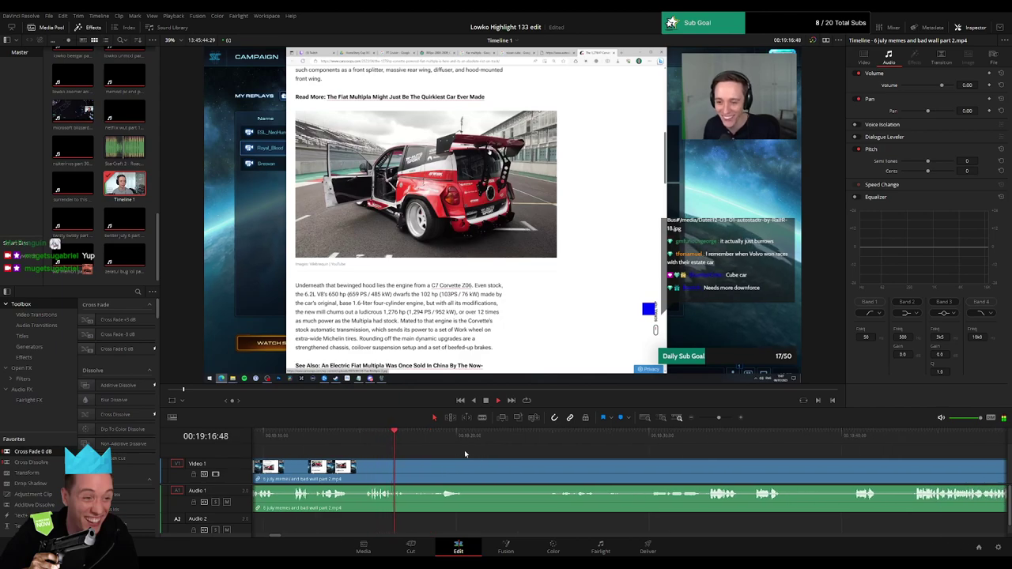
pyautogui.moveTo(424, 434); pyautogui.dragTo(437, 434)
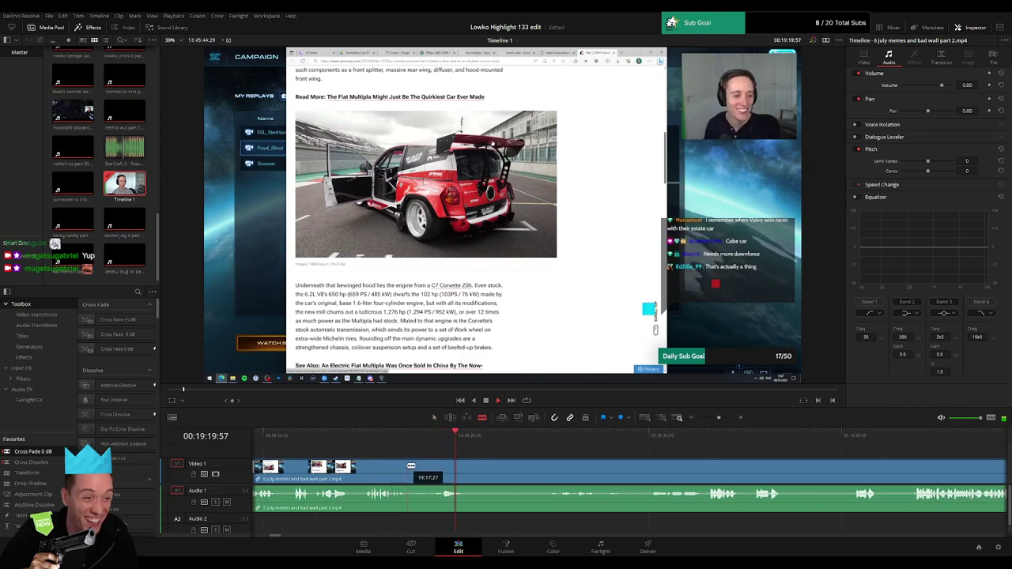
pyautogui.click(409, 466)
pyautogui.click(728, 434)
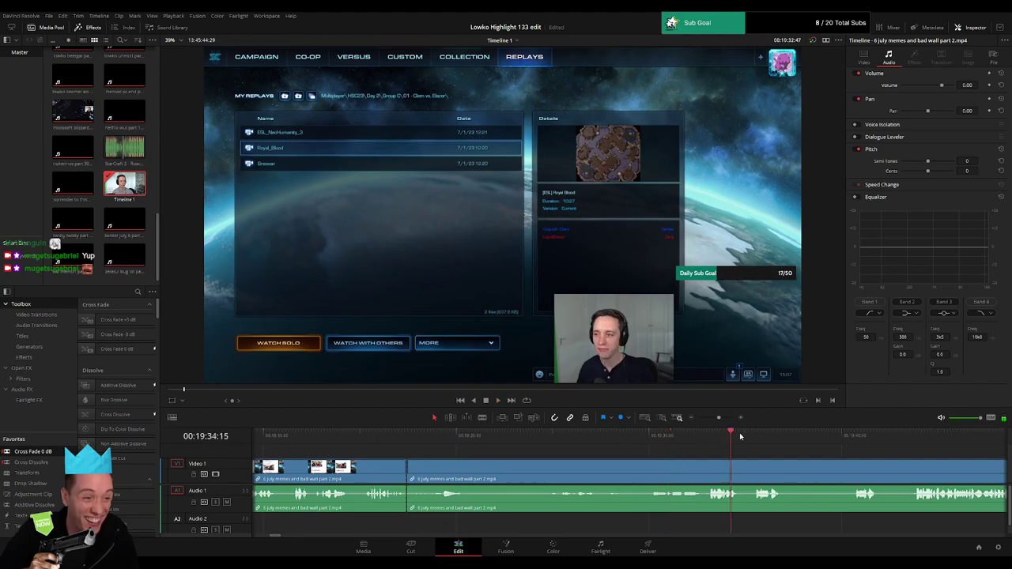
pyautogui.click(844, 436)
pyautogui.click(752, 434)
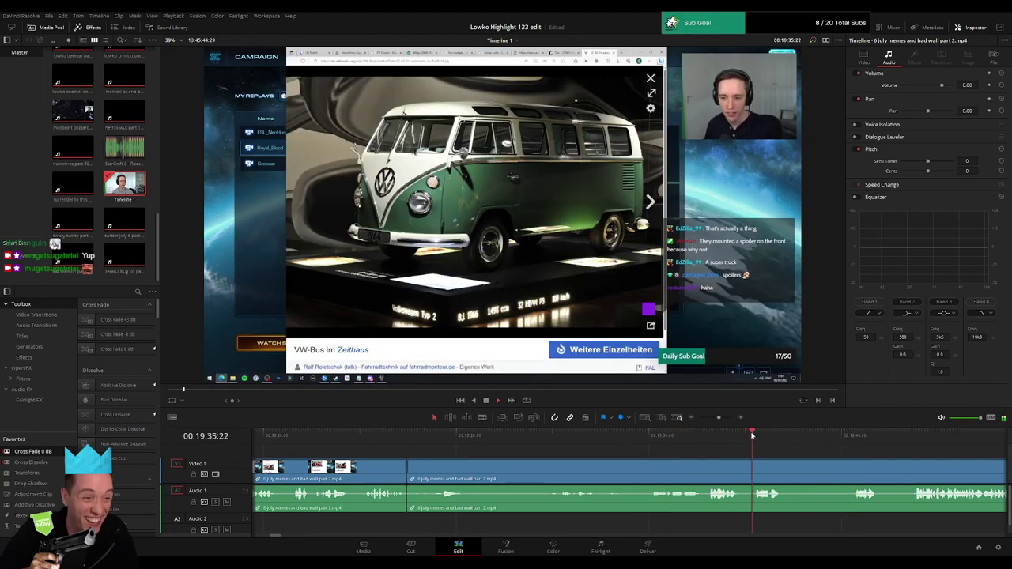
pyautogui.click(709, 434)
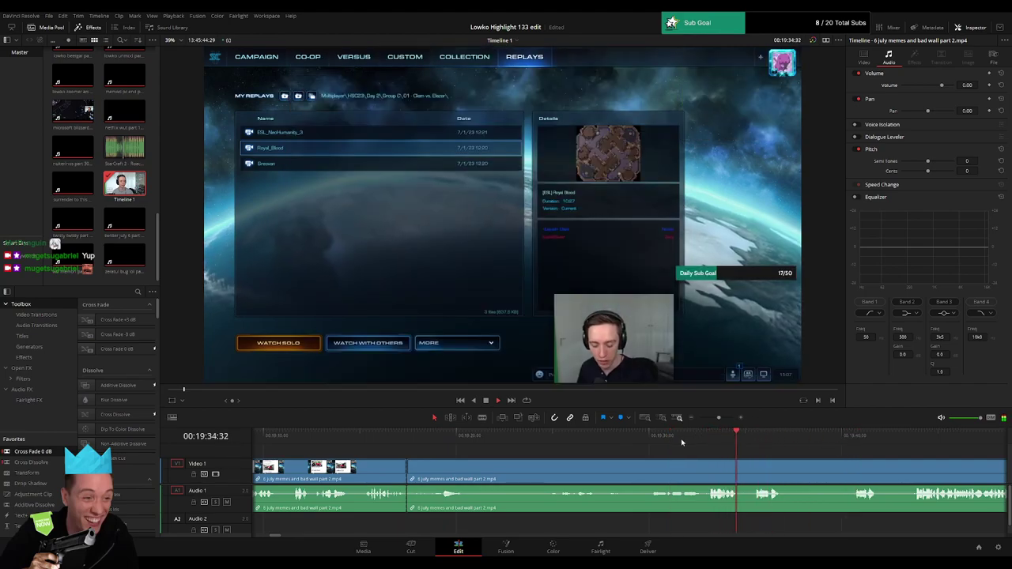
pyautogui.click(671, 437)
pyautogui.click(701, 438)
pyautogui.press('b')
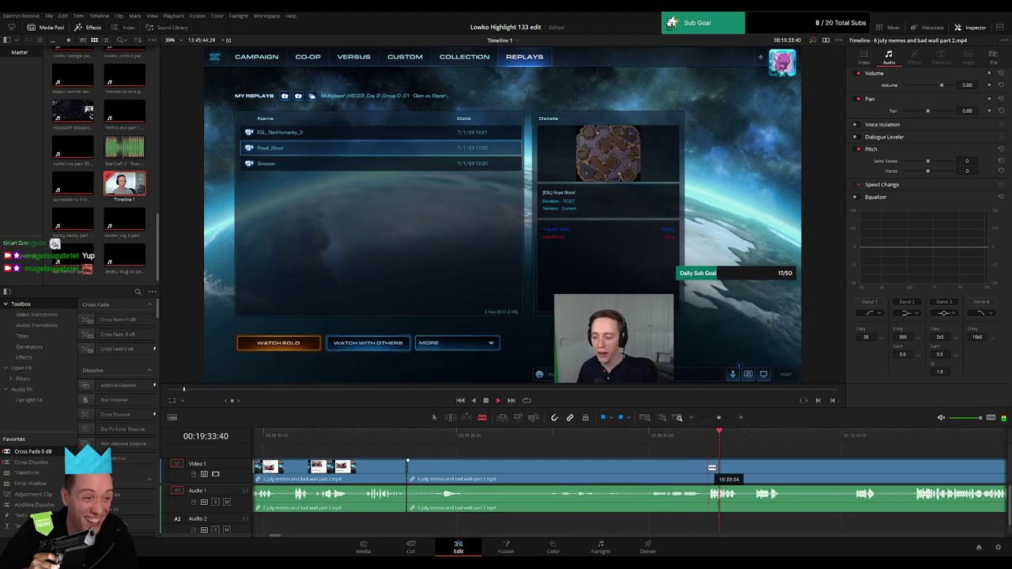
pyautogui.click(709, 468)
pyautogui.press('a')
pyautogui.click(678, 470)
pyautogui.press('Delete')
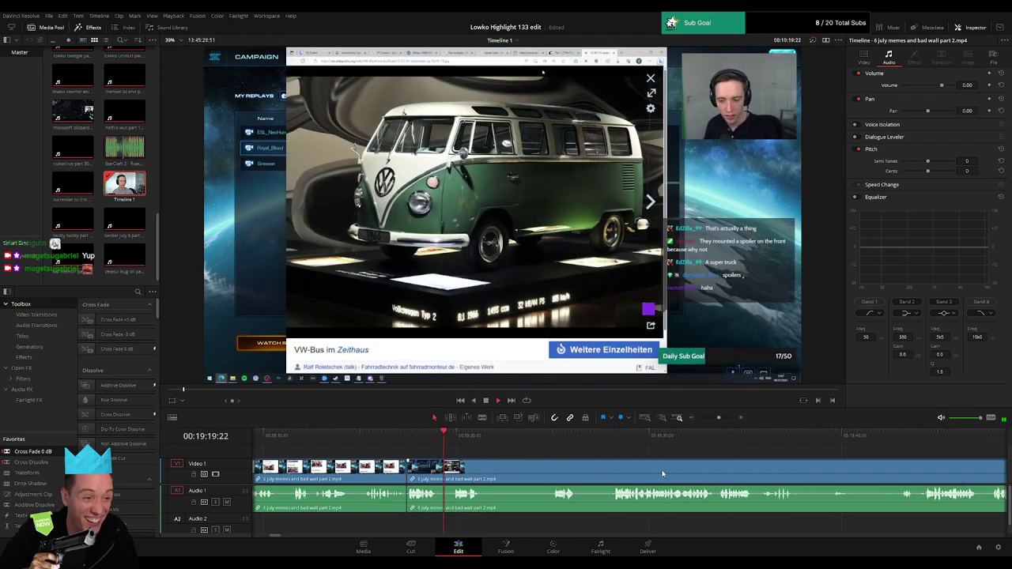
# - Cut out the pause over the VW bus picture from about 19:21:20 to 19:24:50 and close the gap
pyautogui.hscroll(1, 443, 463)
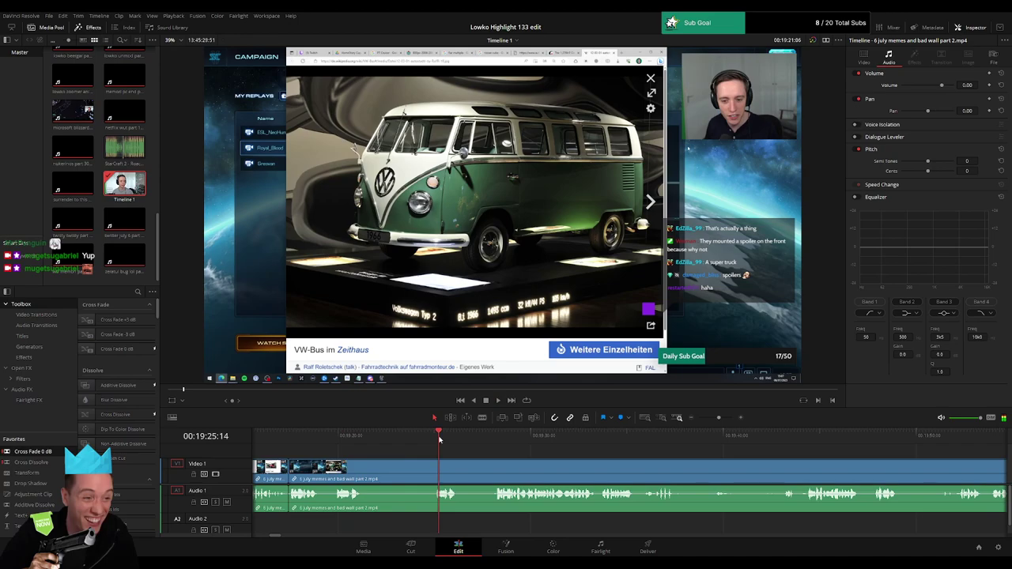
pyautogui.press('b')
pyautogui.click(364, 469)
pyautogui.click(432, 469)
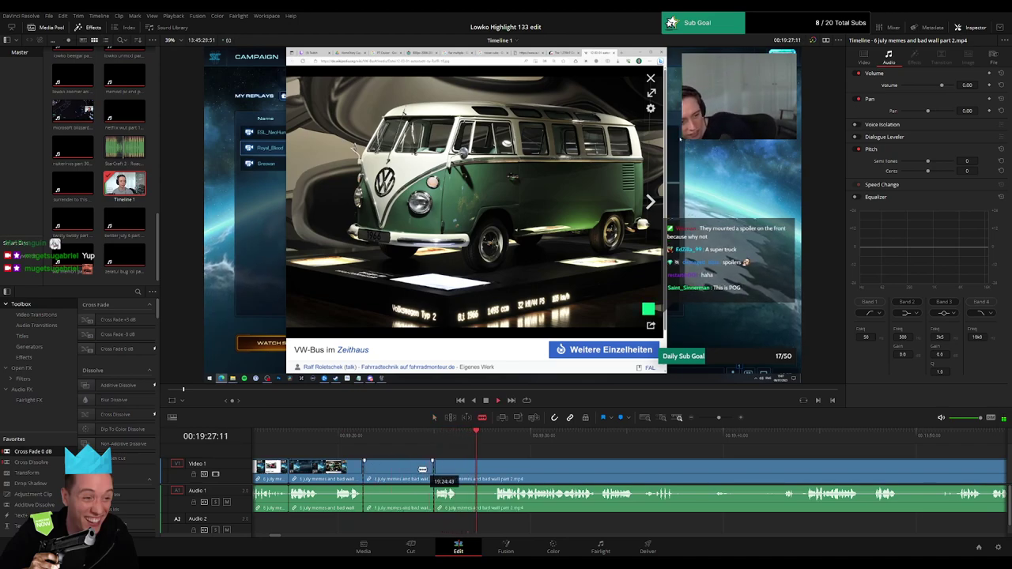
pyautogui.moveTo(423, 469); pyautogui.dragTo(424, 469)
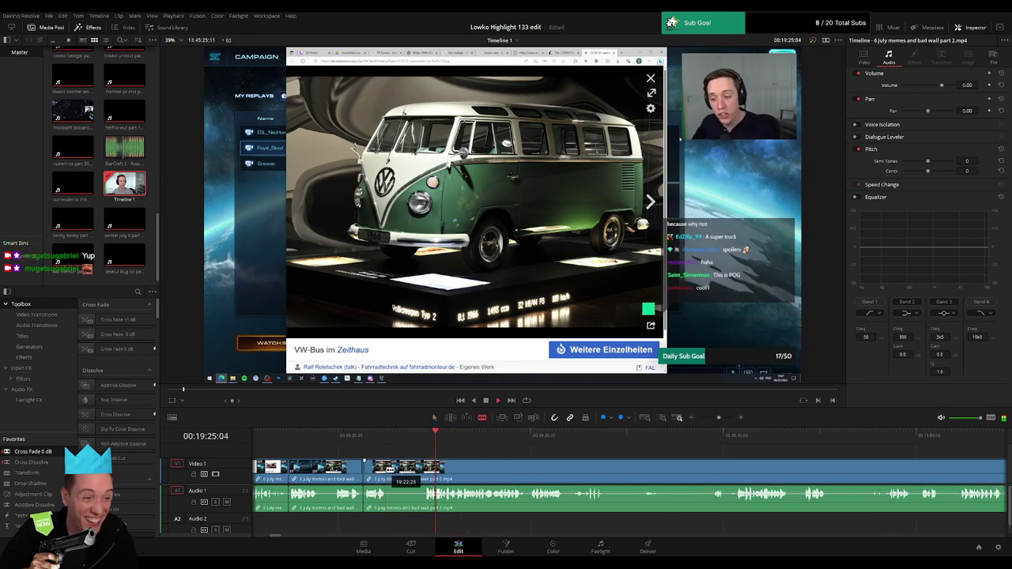
# - Ripple-delete the next pause over the VW bus picture, from about 19:22:45 to 19:24:30
pyautogui.click(390, 469)
pyautogui.click(424, 471)
pyautogui.press('a')
pyautogui.click(412, 472)
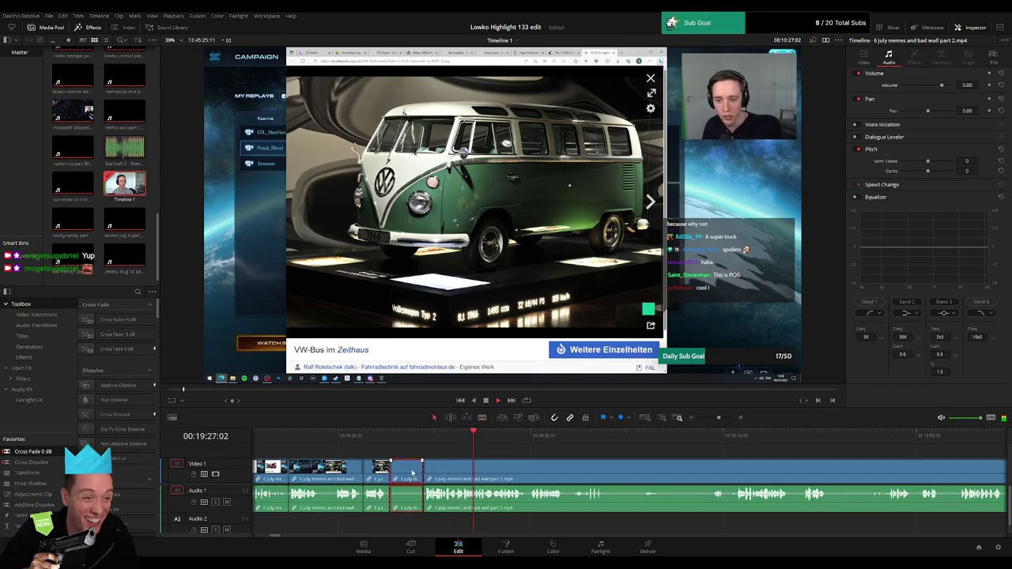
pyautogui.press('Delete')
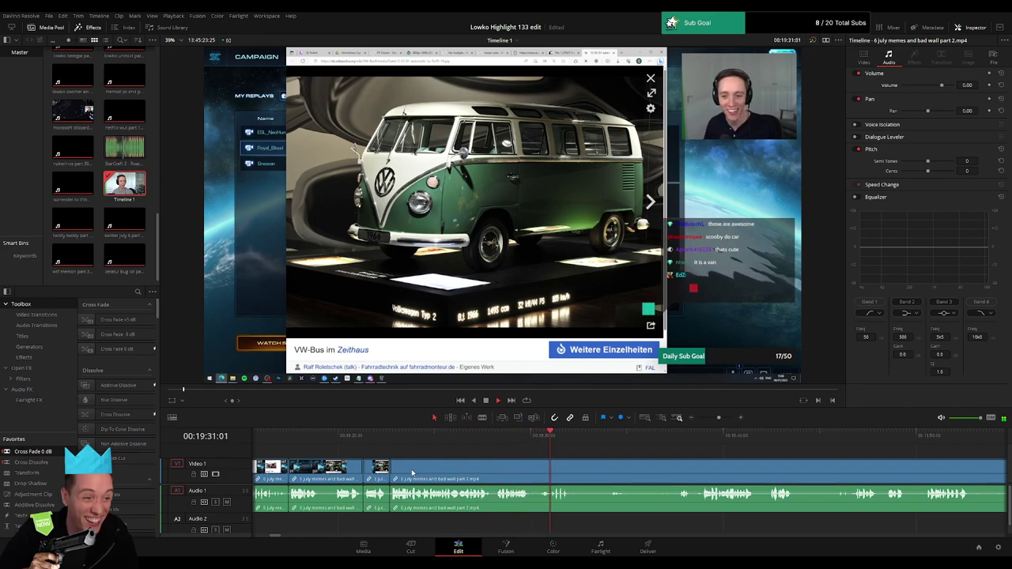
pyautogui.click(675, 448)
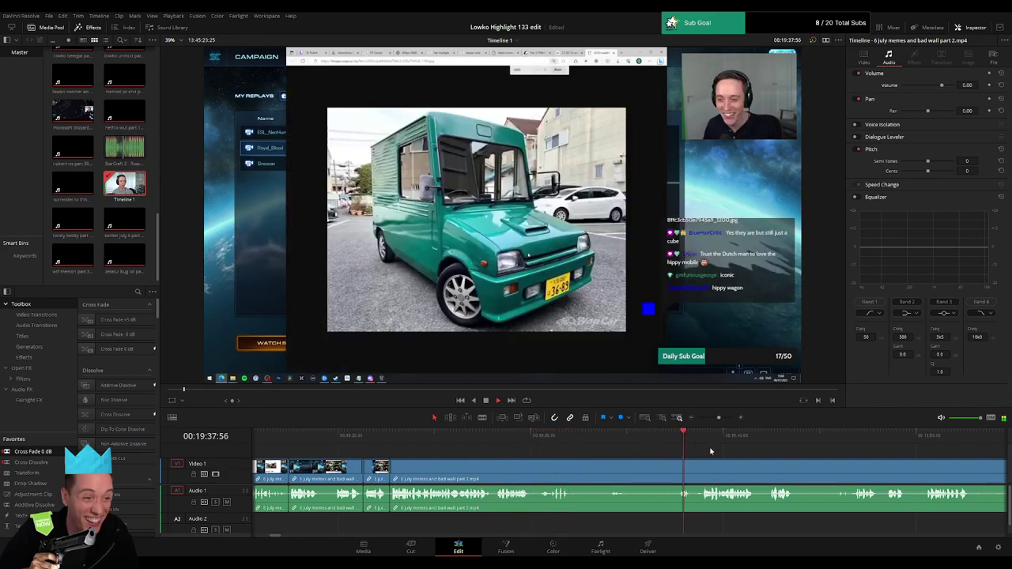
pyautogui.moveTo(737, 453); pyautogui.dragTo(481, 457)
pyautogui.click(321, 465)
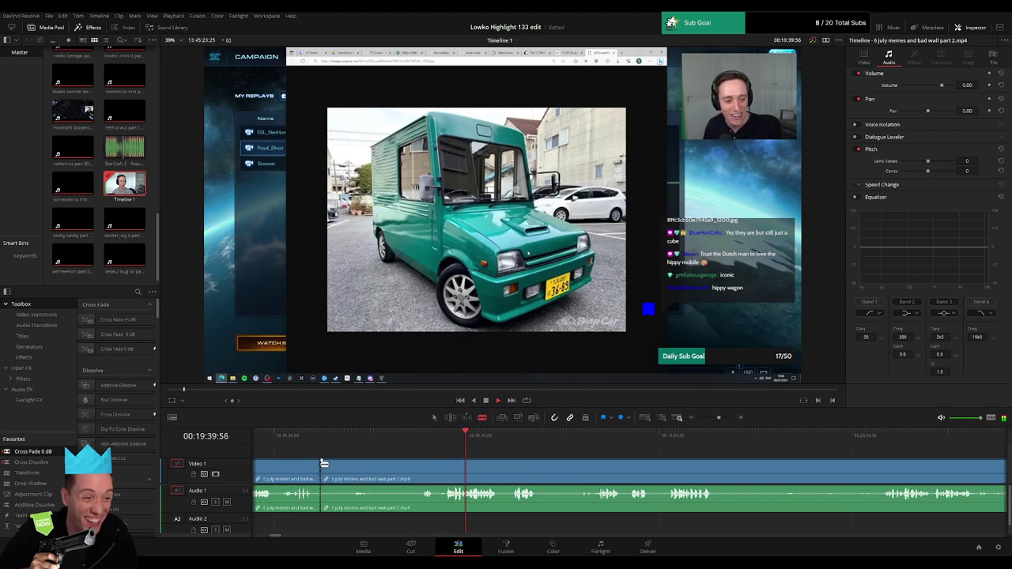
pyautogui.moveTo(351, 462); pyautogui.dragTo(505, 446)
pyautogui.click(560, 431)
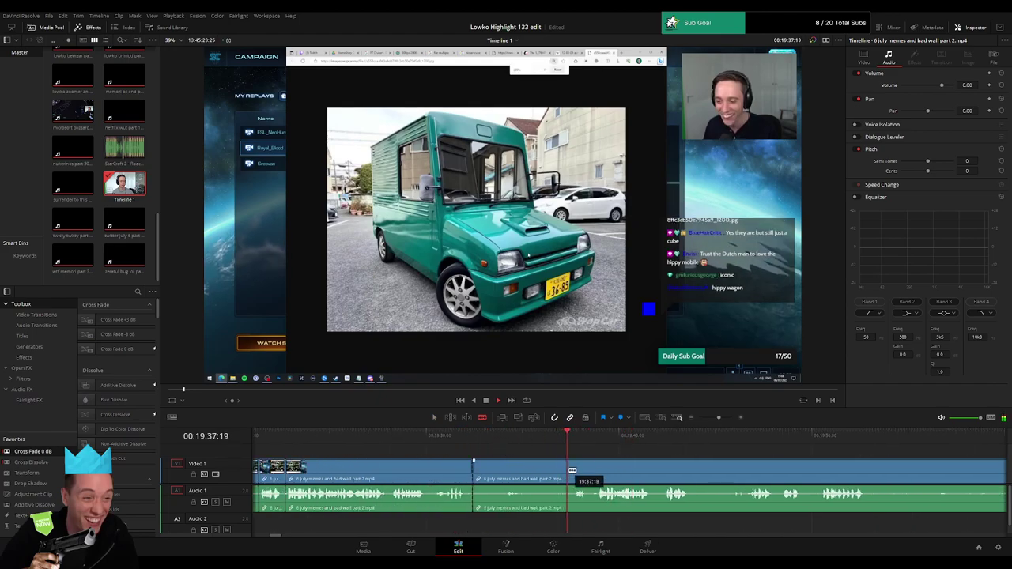
pyautogui.click(507, 434)
pyautogui.click(476, 436)
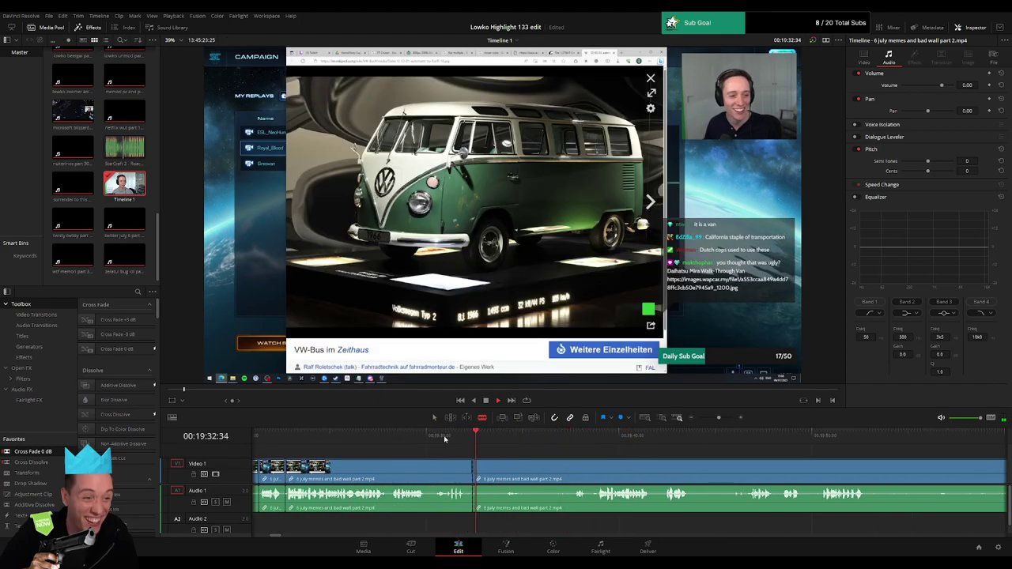
pyautogui.hotkey('ctrl', 'z')
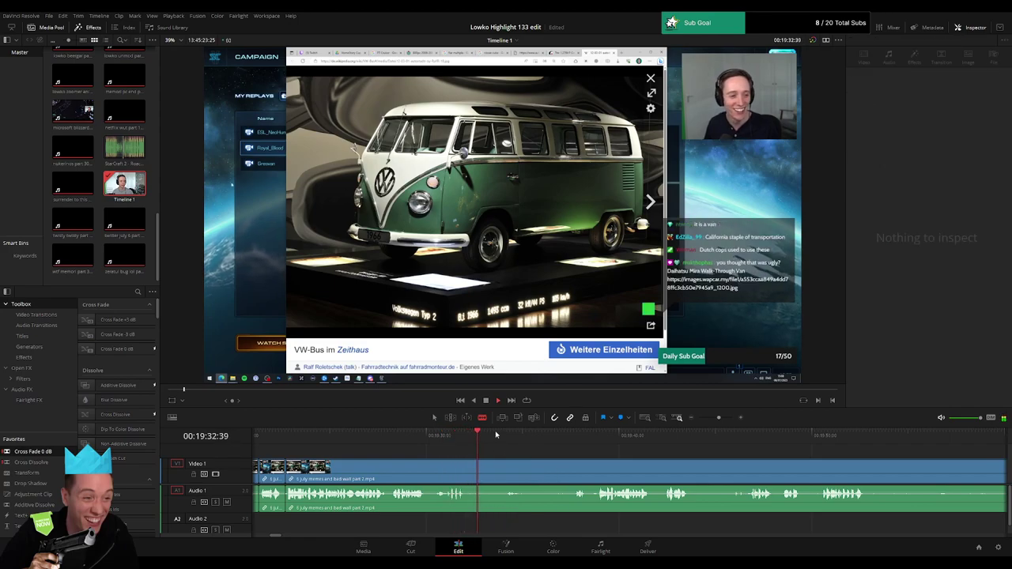
# - Skim past the VW bus and ripple-delete the short pause over the green van picture, from about 19:49:30 to 19:50:30
pyautogui.click(507, 434)
pyautogui.click(567, 436)
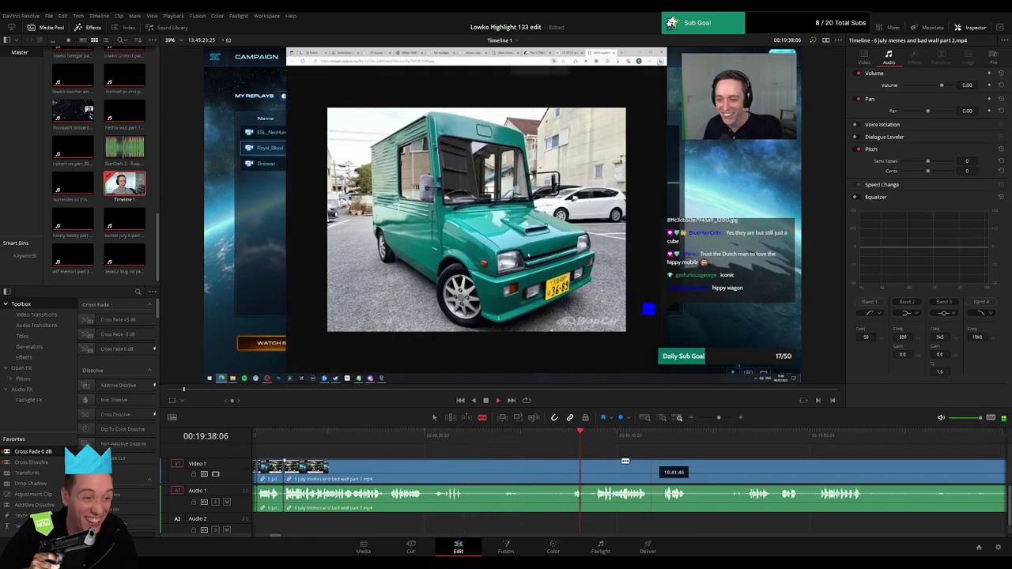
pyautogui.moveTo(650, 461); pyautogui.dragTo(481, 461)
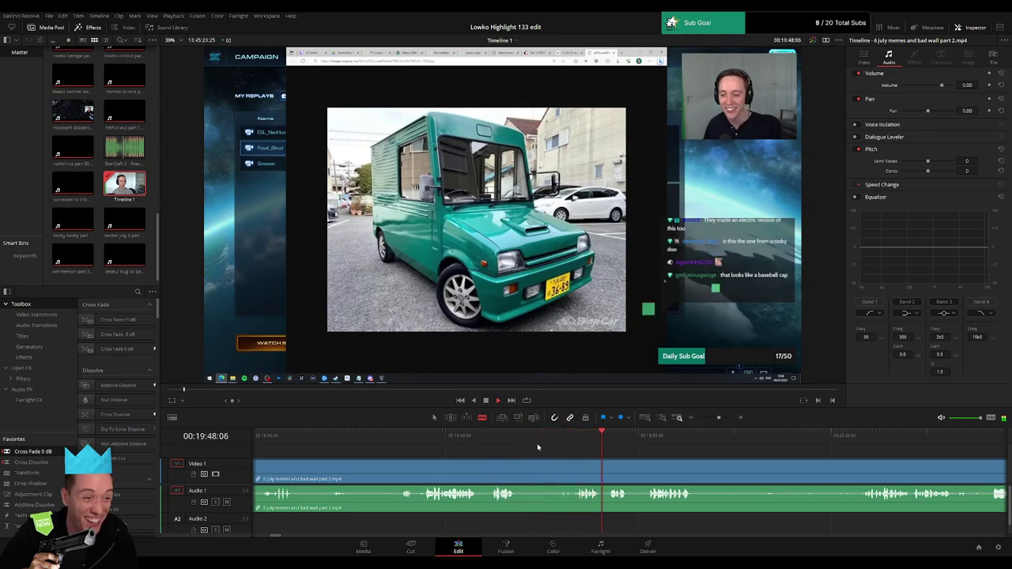
pyautogui.hscroll(2, 510, 457)
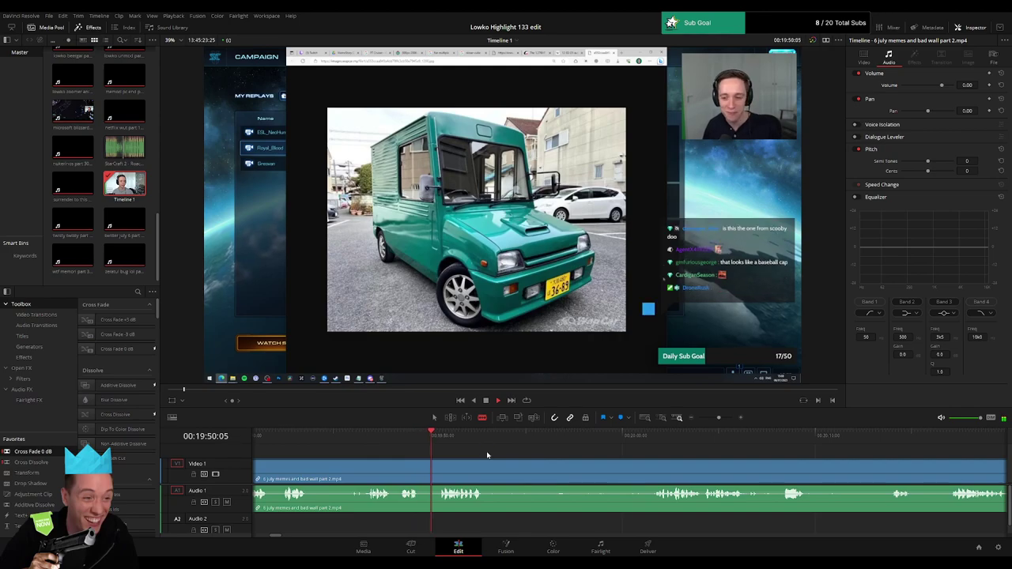
pyautogui.click(419, 464)
pyautogui.click(439, 465)
pyautogui.press('a')
pyautogui.click(433, 470)
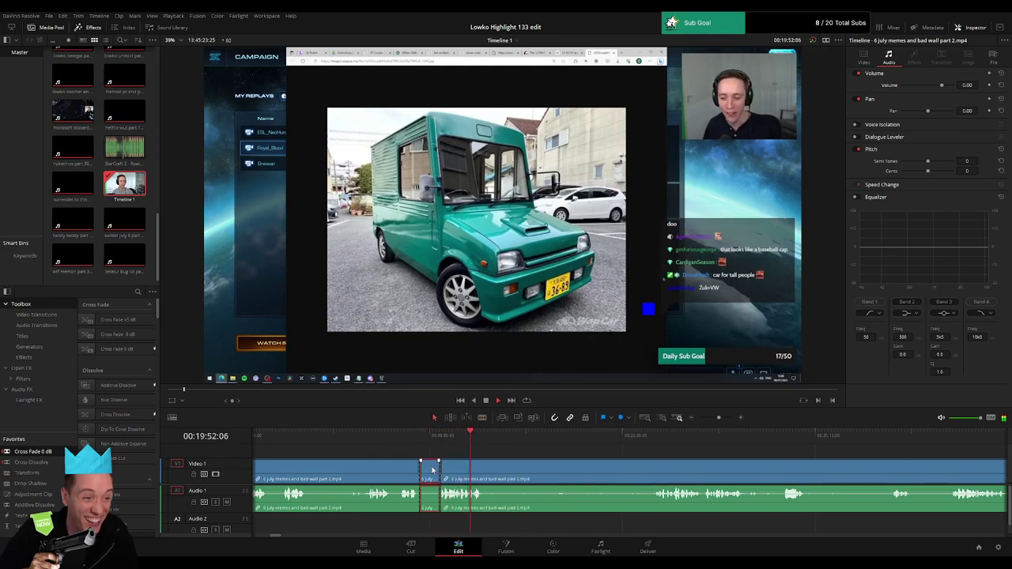
pyautogui.press('Delete')
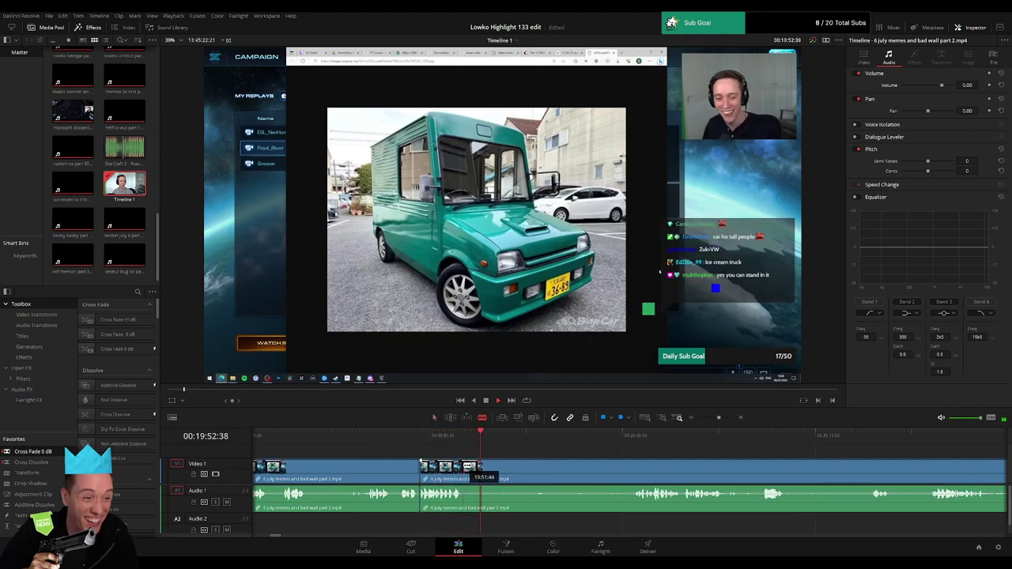
# - Ripple-delete the section from about 19:51:57 to 20:00:34 after the green van comments and smooth its audio join with a cross fade
pyautogui.click(465, 466)
pyautogui.press('a')
pyautogui.hotkey('ctrl', 'z')
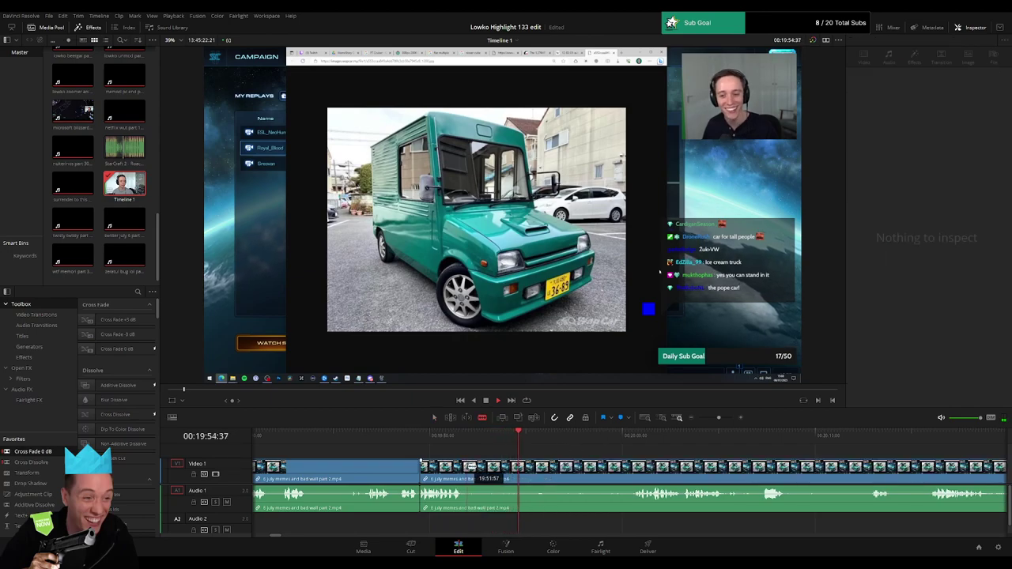
pyautogui.click(640, 434)
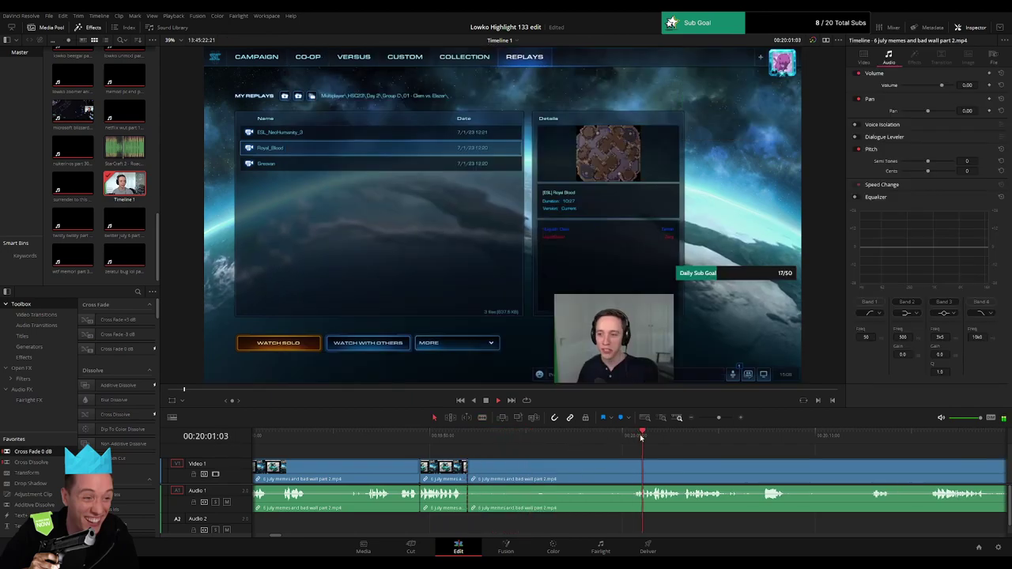
pyautogui.click(518, 469)
pyautogui.press('a')
pyautogui.click(471, 470)
pyautogui.press('Delete')
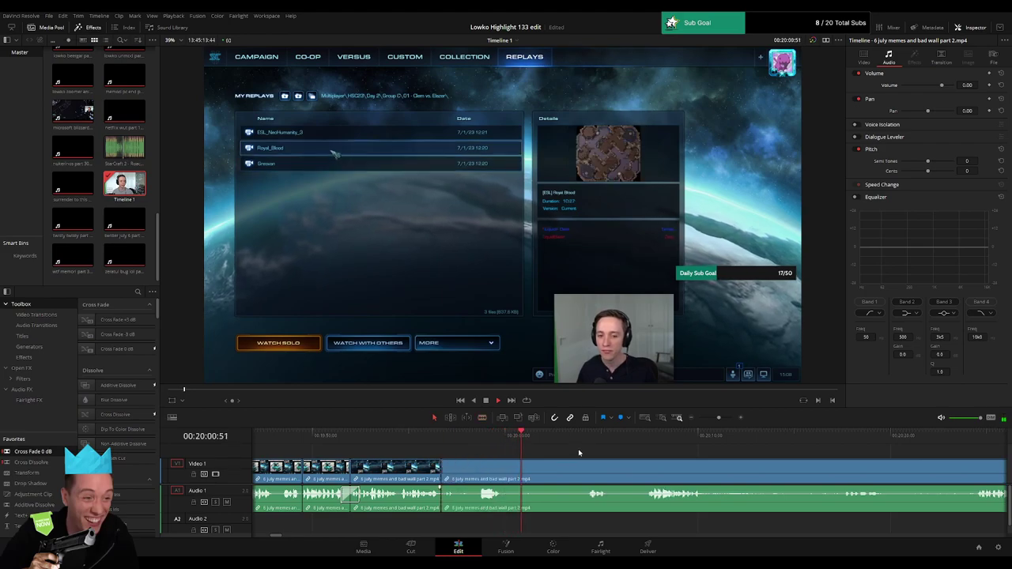
# - Skim the footage following the green van, from the replay gameplay through the Widow Mine clip, to judge what is worth keeping
pyautogui.click(641, 435)
pyautogui.moveTo(704, 453); pyautogui.dragTo(532, 444)
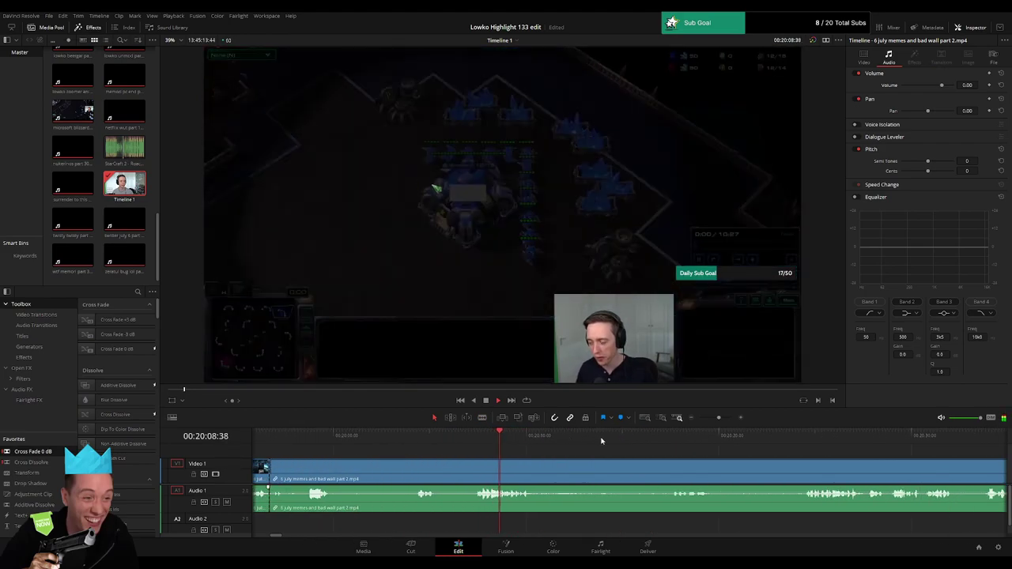
pyautogui.click(817, 442)
pyautogui.moveTo(718, 417); pyautogui.dragTo(707, 417)
pyautogui.moveTo(633, 447); pyautogui.dragTo(523, 447)
pyautogui.moveTo(612, 444)
pyautogui.mouseDown()
pyautogui.moveTo(677, 448)
pyautogui.moveTo(612, 450)
pyautogui.moveTo(622, 452)
pyautogui.mouseUp()
pyautogui.press('space')
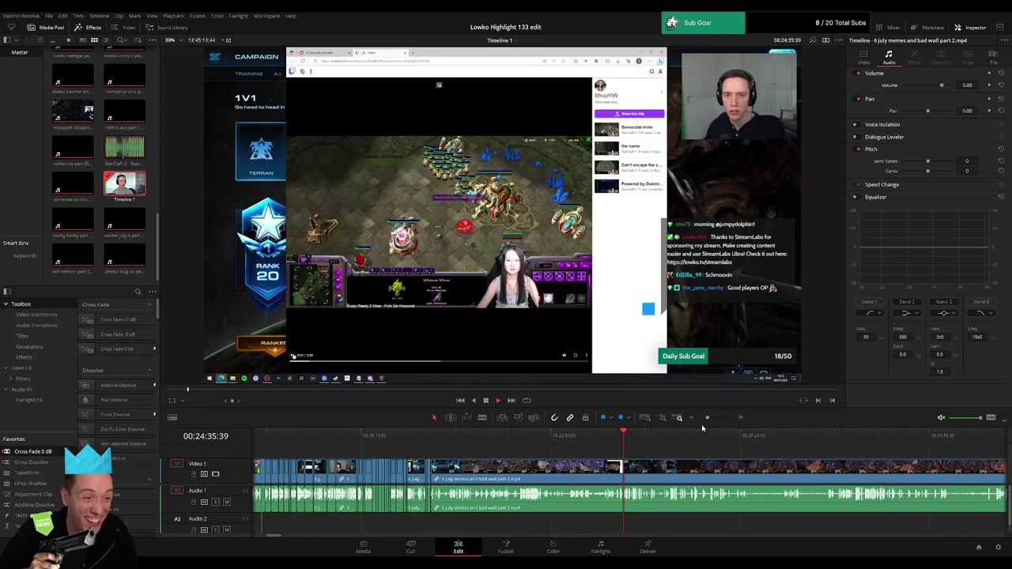
pyautogui.moveTo(707, 418); pyautogui.dragTo(714, 418)
pyautogui.moveTo(491, 440); pyautogui.dragTo(627, 436)
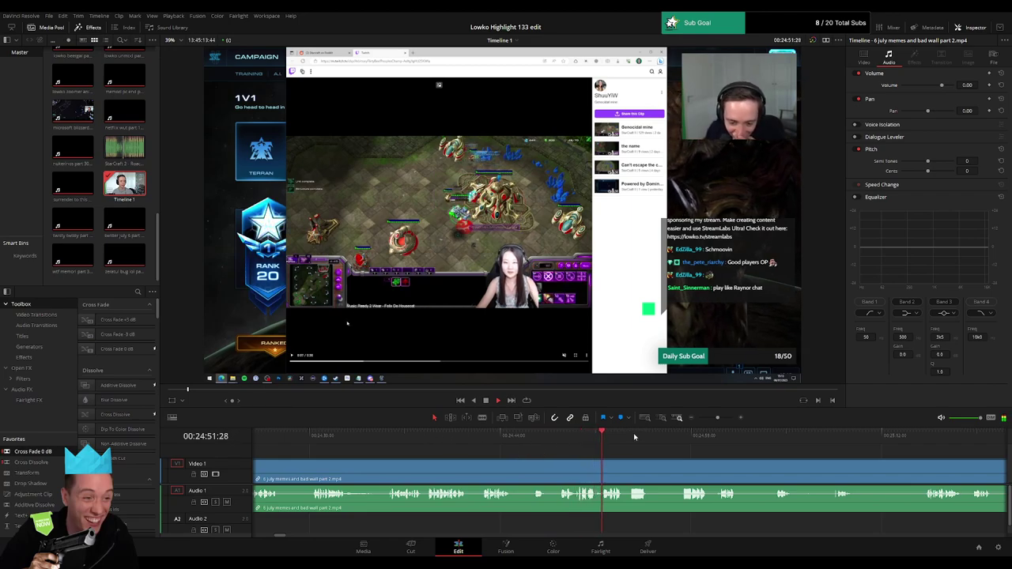
pyautogui.click(677, 436)
pyautogui.moveTo(772, 454); pyautogui.dragTo(567, 449)
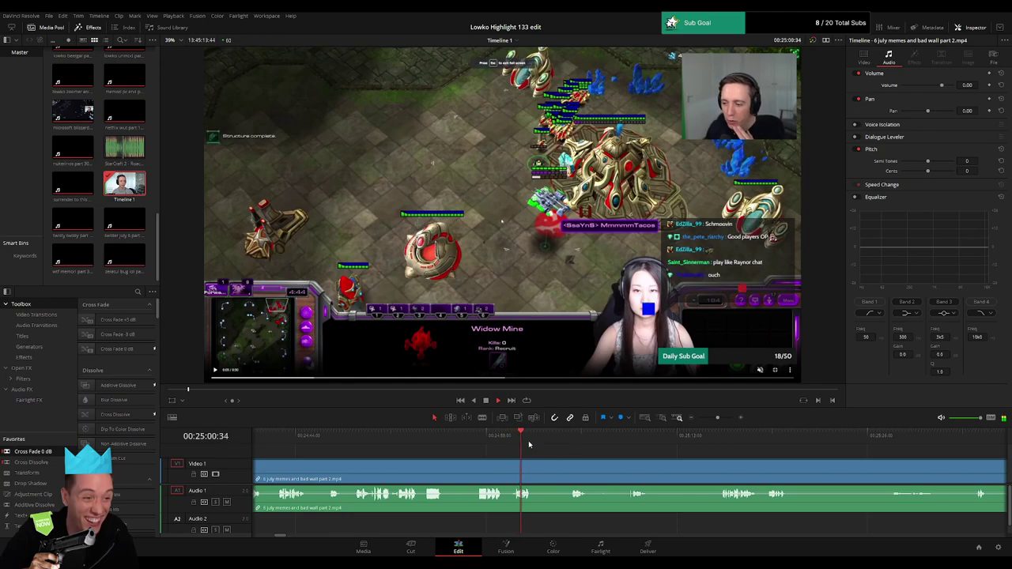
pyautogui.click(569, 436)
pyautogui.moveTo(583, 437); pyautogui.dragTo(768, 444)
# - Skim the Zerg match between about 25:19 and 31:06 for the next passage worth keeping
pyautogui.moveTo(718, 418); pyautogui.dragTo(705, 419)
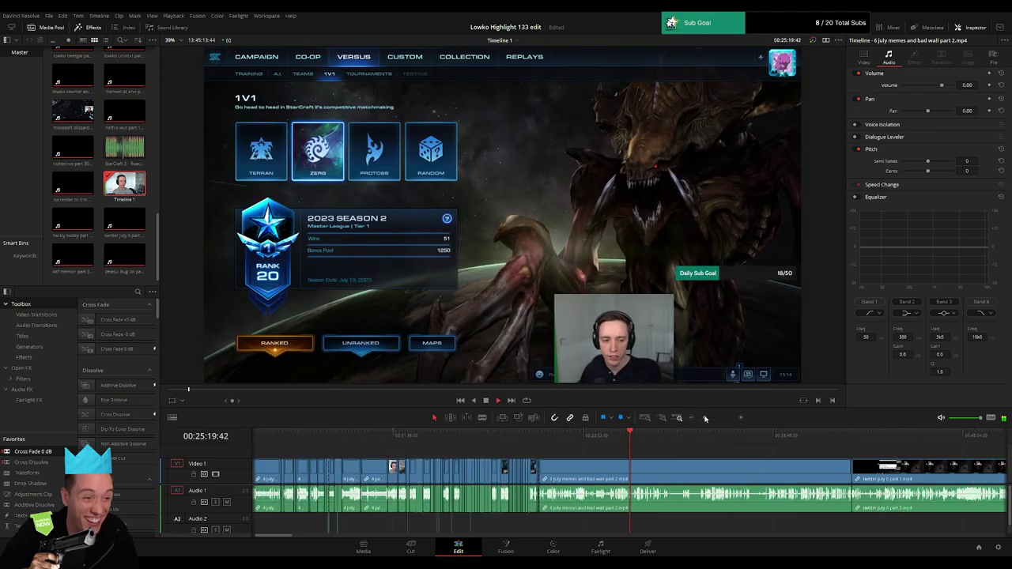
pyautogui.click(642, 436)
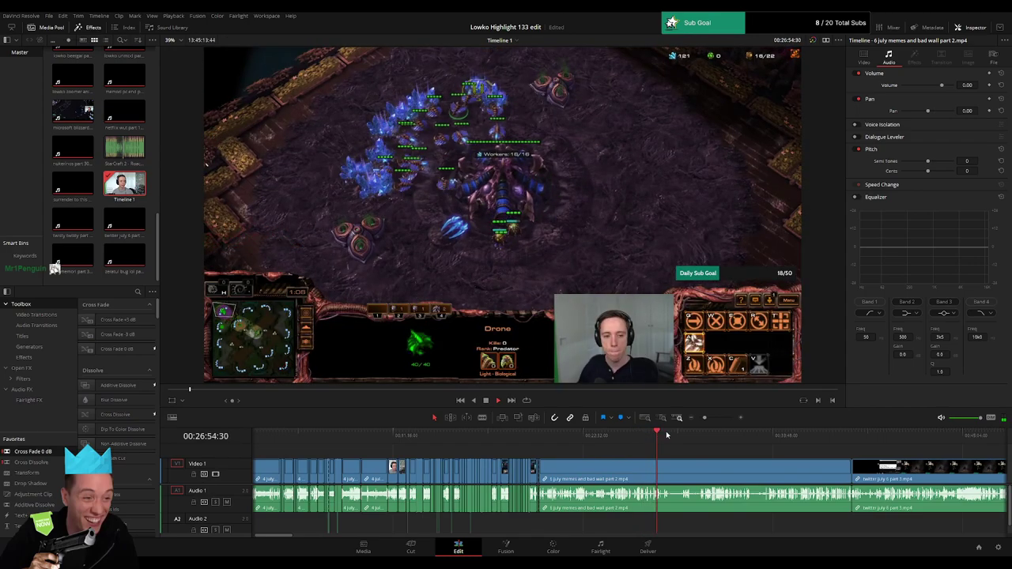
pyautogui.moveTo(647, 436); pyautogui.dragTo(728, 437)
pyautogui.click(663, 436)
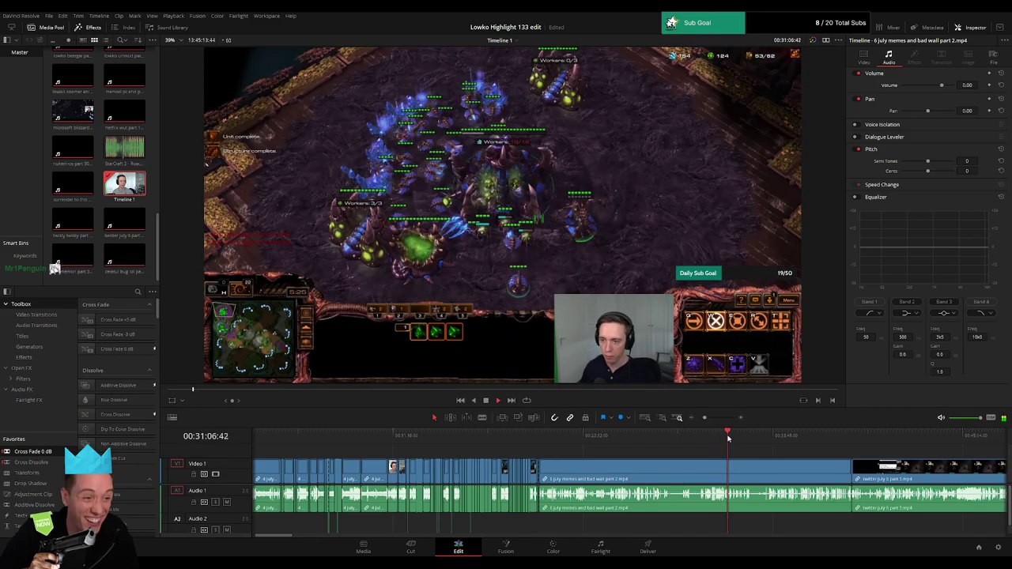
pyautogui.click(682, 436)
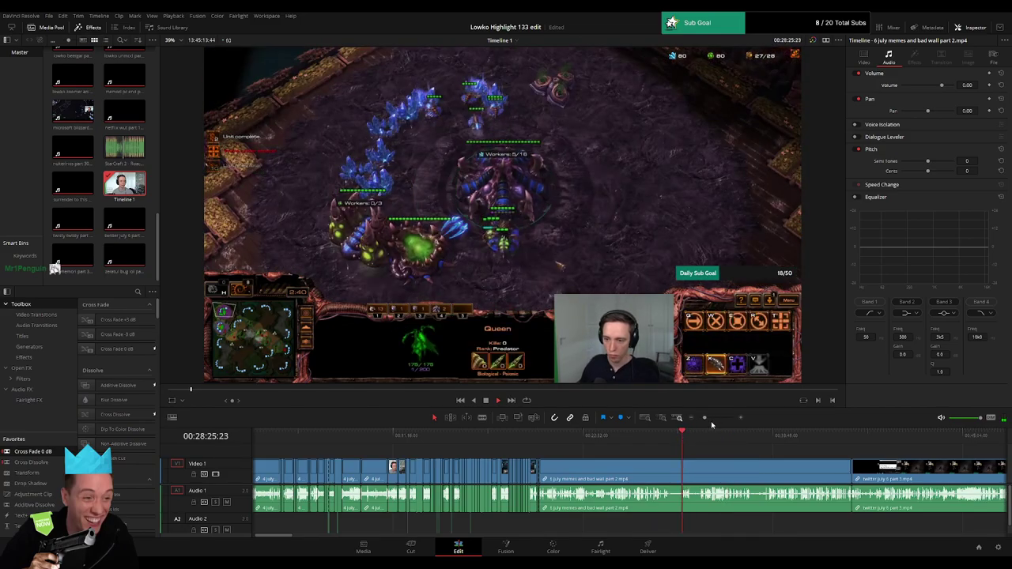
pyautogui.moveTo(704, 417); pyautogui.dragTo(716, 418)
pyautogui.click(440, 439)
pyautogui.click(654, 436)
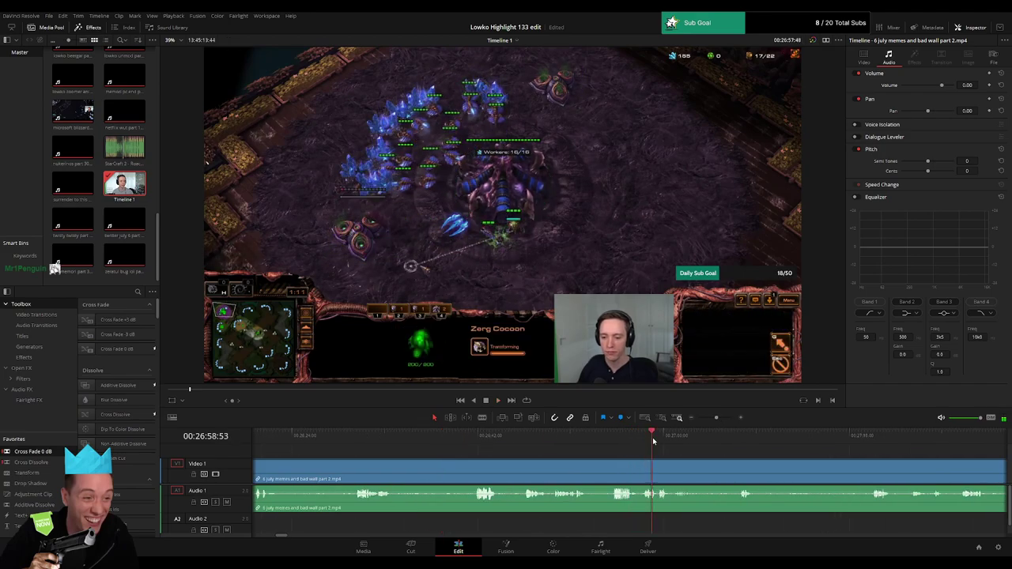
# - Split the clip at about 27:28:40 in the Zerg match and ripple-delete everything back to the previous cut at about 19:56:40
pyautogui.hscroll(3, 648, 447)
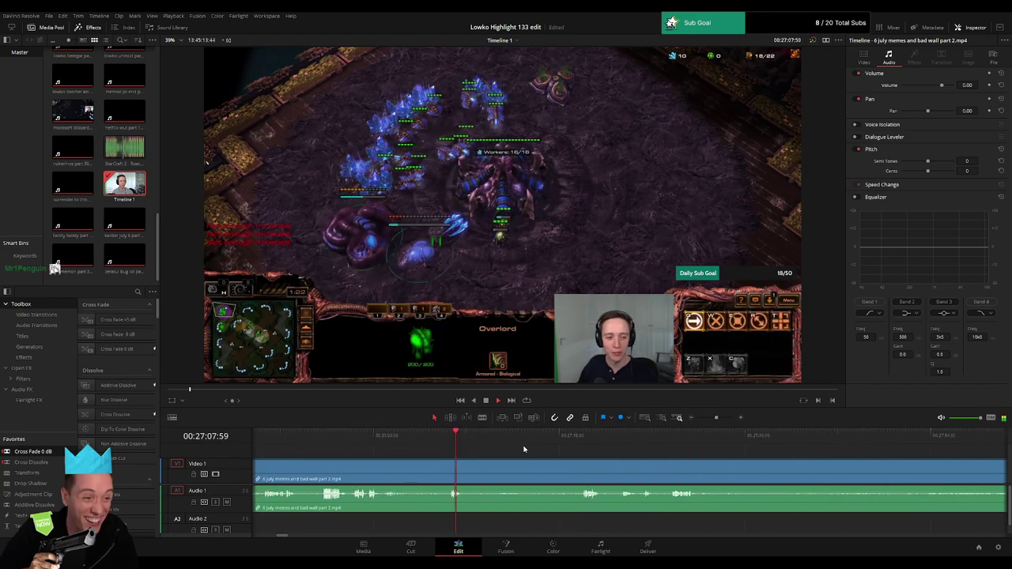
pyautogui.click(573, 440)
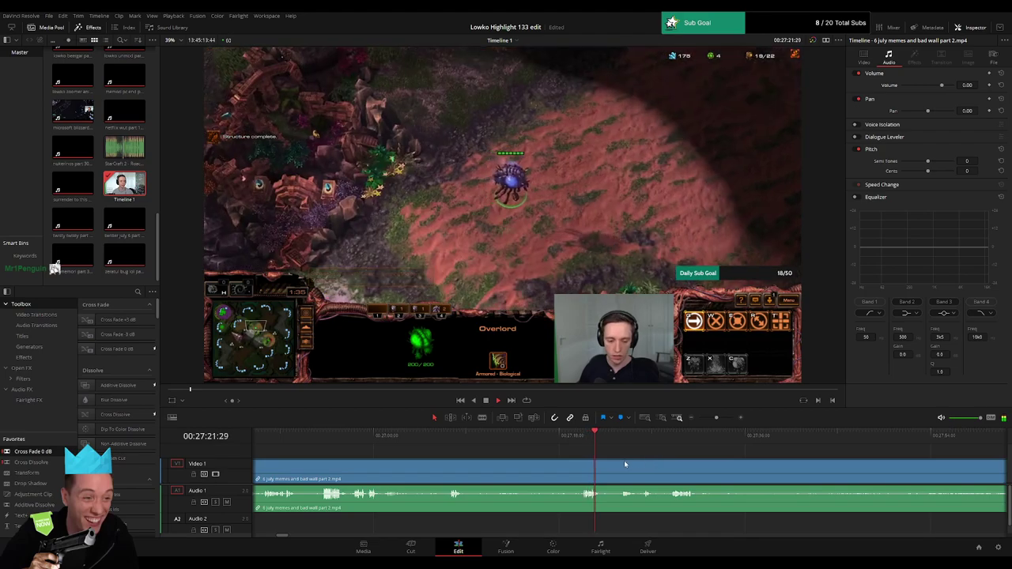
pyautogui.click(623, 439)
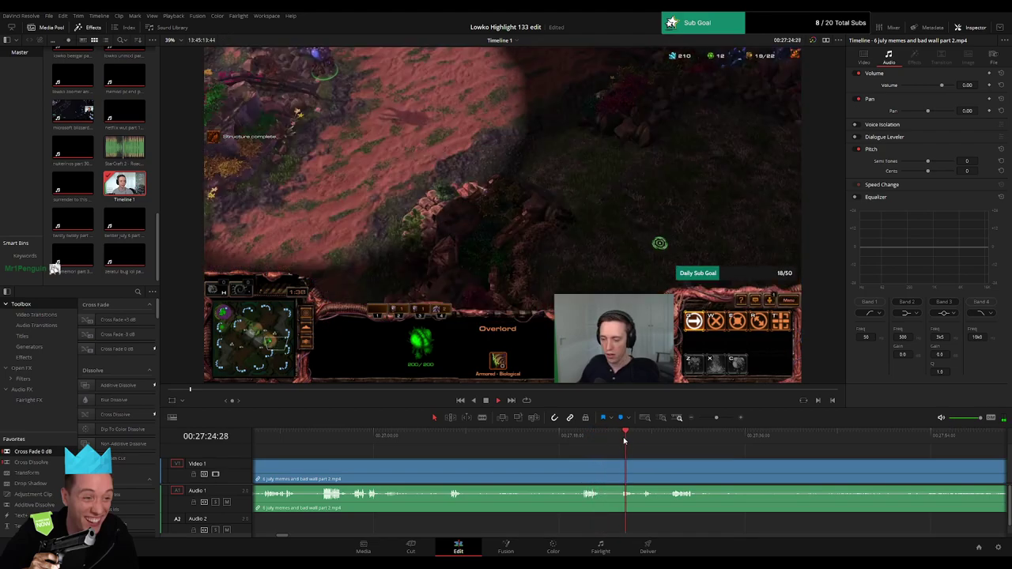
pyautogui.hscroll(2, 529, 454)
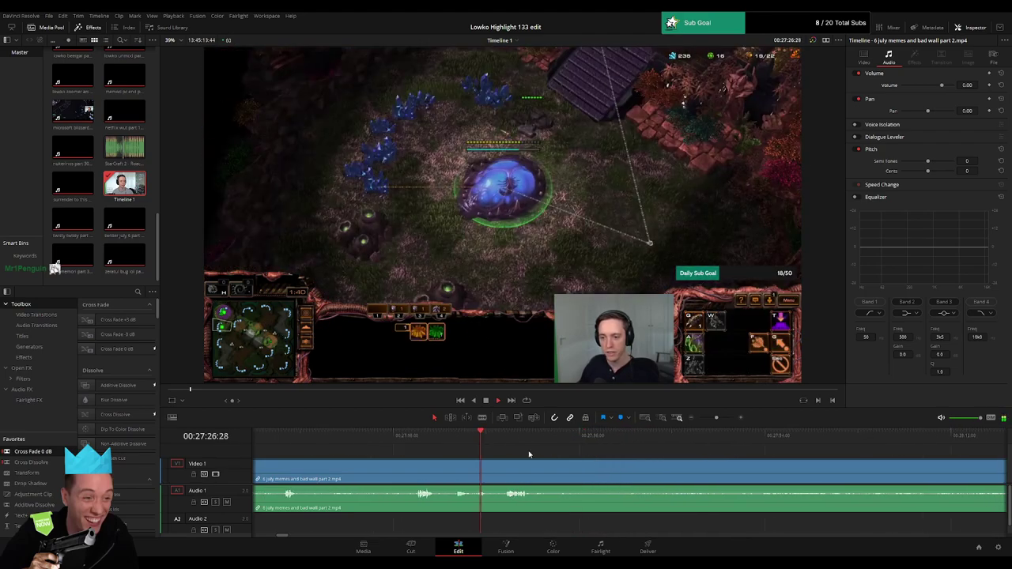
pyautogui.click(510, 437)
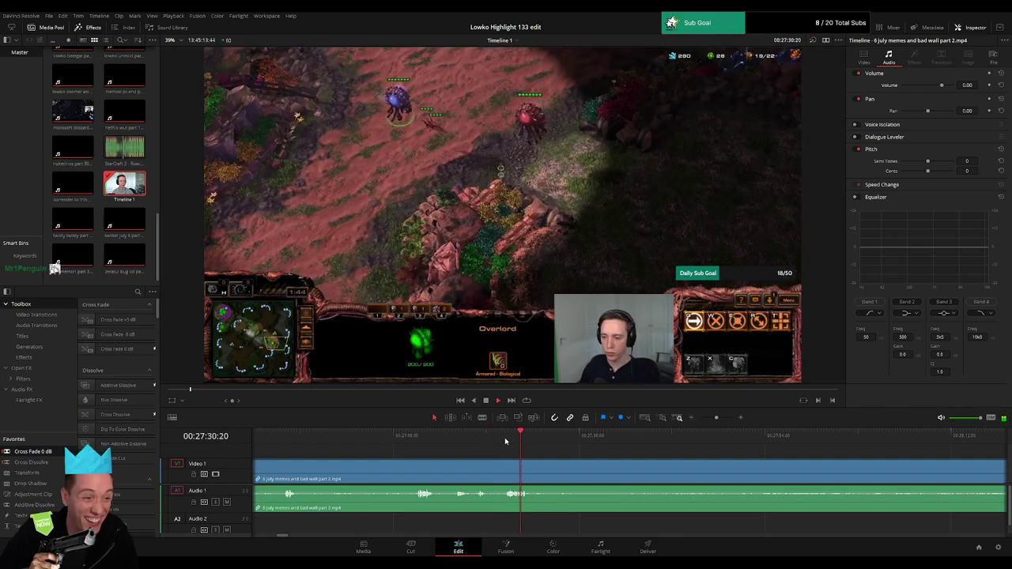
pyautogui.press('b')
pyautogui.click(505, 465)
pyautogui.press('a')
pyautogui.click(483, 468)
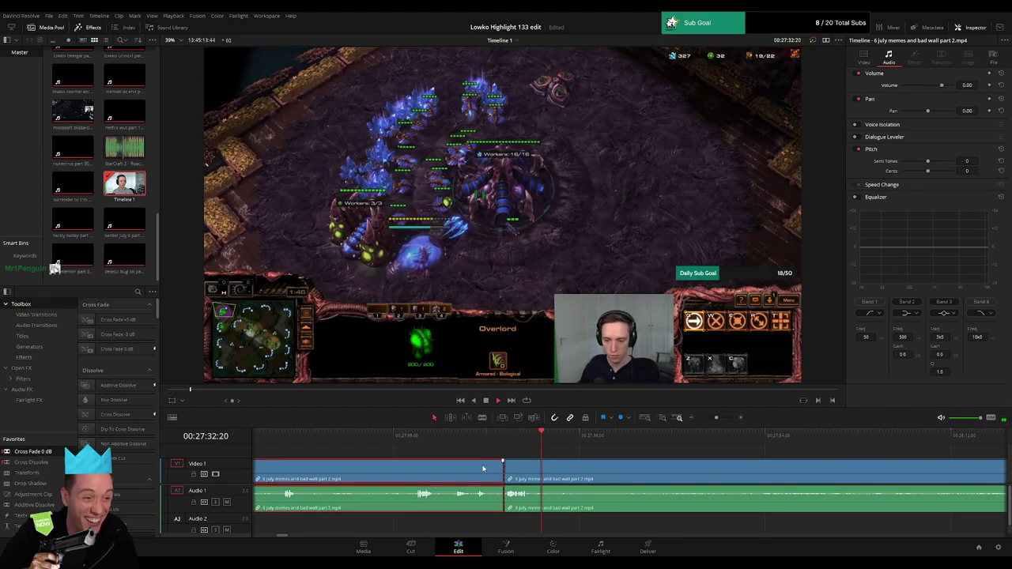
pyautogui.press('Delete')
# - Ripple-delete the quiet Zerg gameplay from about 19:59:35 to 20:11:25 and smooth its audio join with a cross fade
pyautogui.hscroll(4, 374, 459)
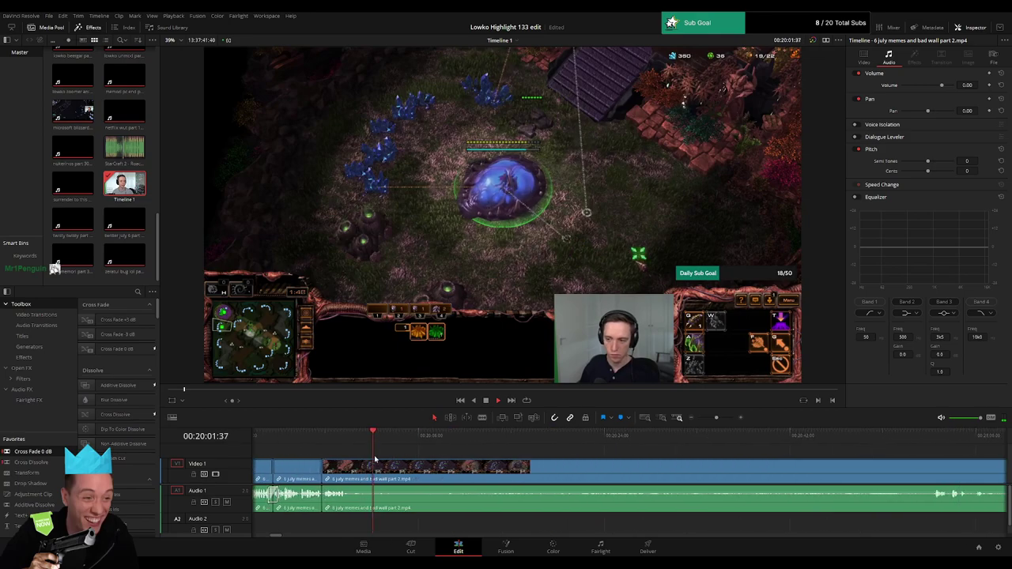
pyautogui.click(352, 466)
pyautogui.moveTo(550, 434); pyautogui.dragTo(572, 432)
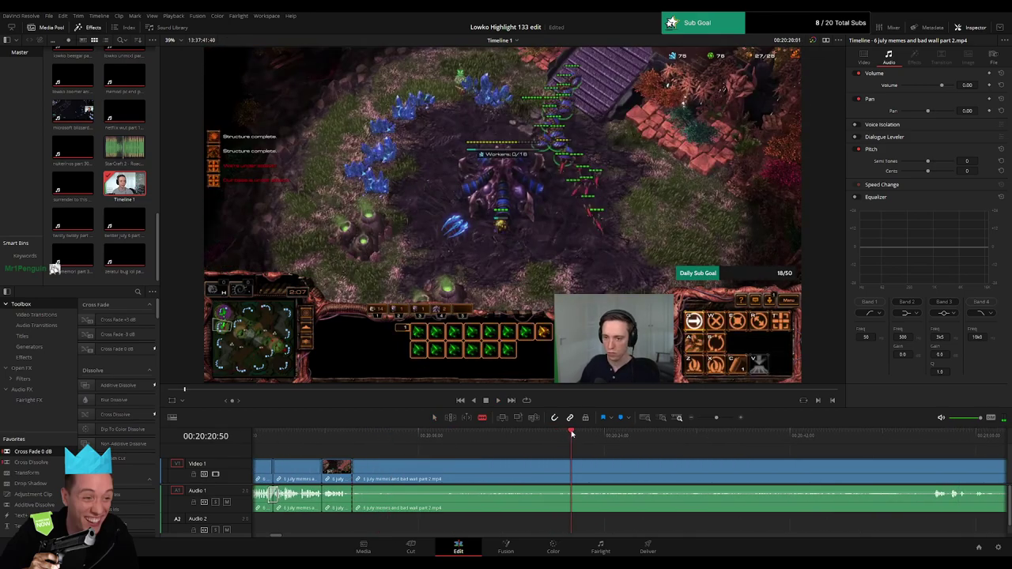
pyautogui.click(530, 434)
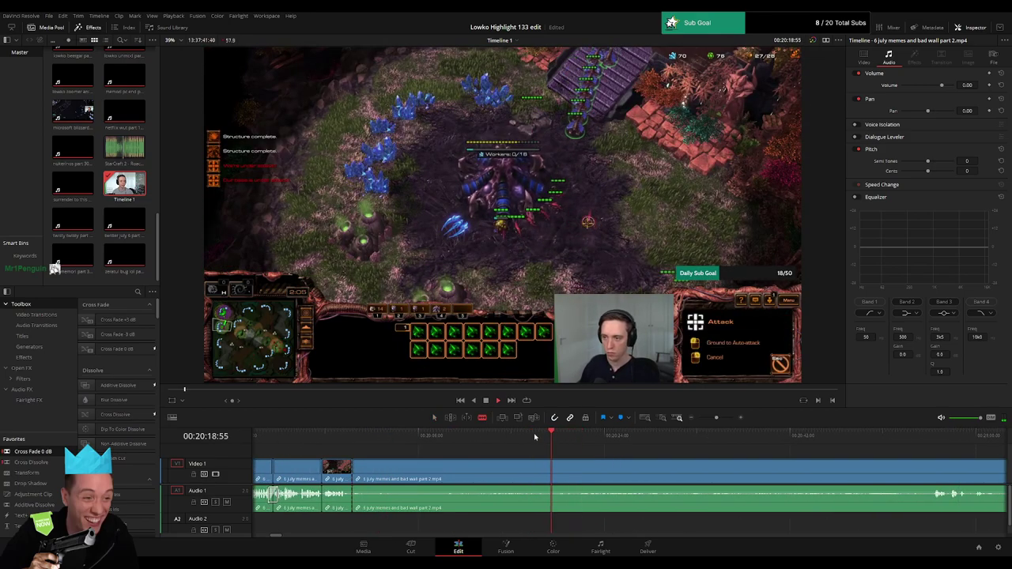
pyautogui.click(508, 436)
pyautogui.click(485, 437)
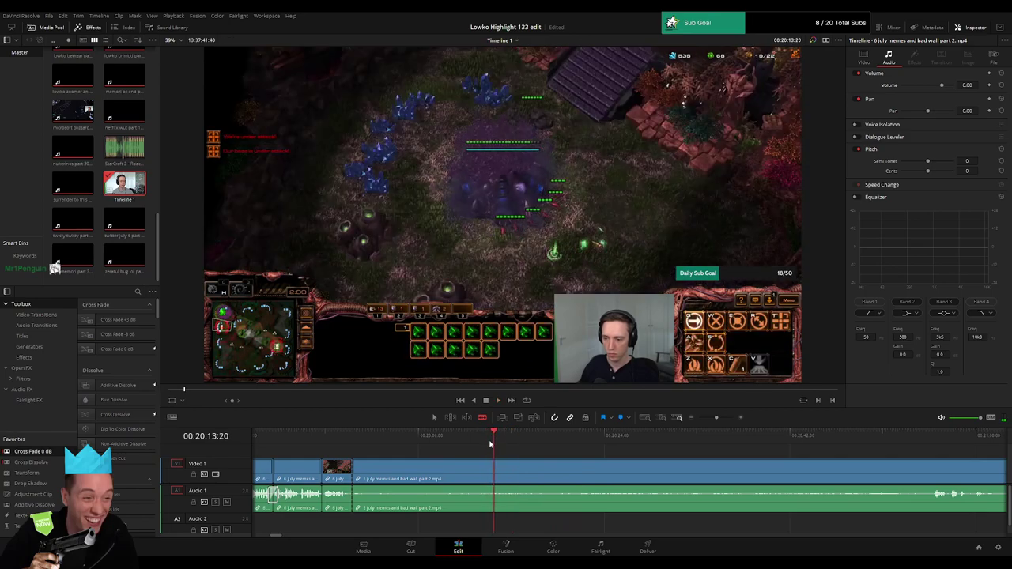
pyautogui.click(483, 468)
pyautogui.click(451, 472)
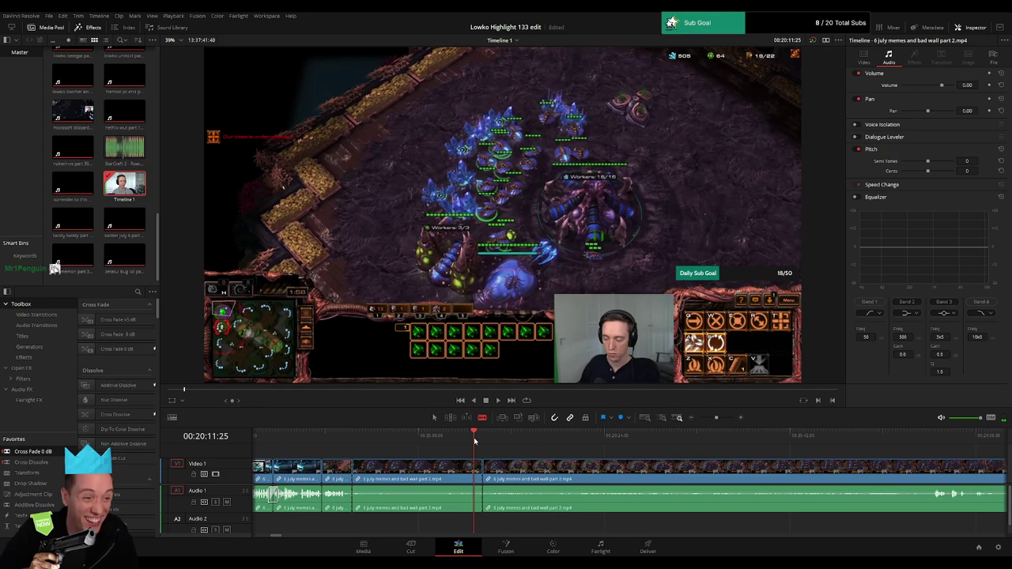
pyautogui.click(449, 479)
pyautogui.press('Delete')
pyautogui.press('space')
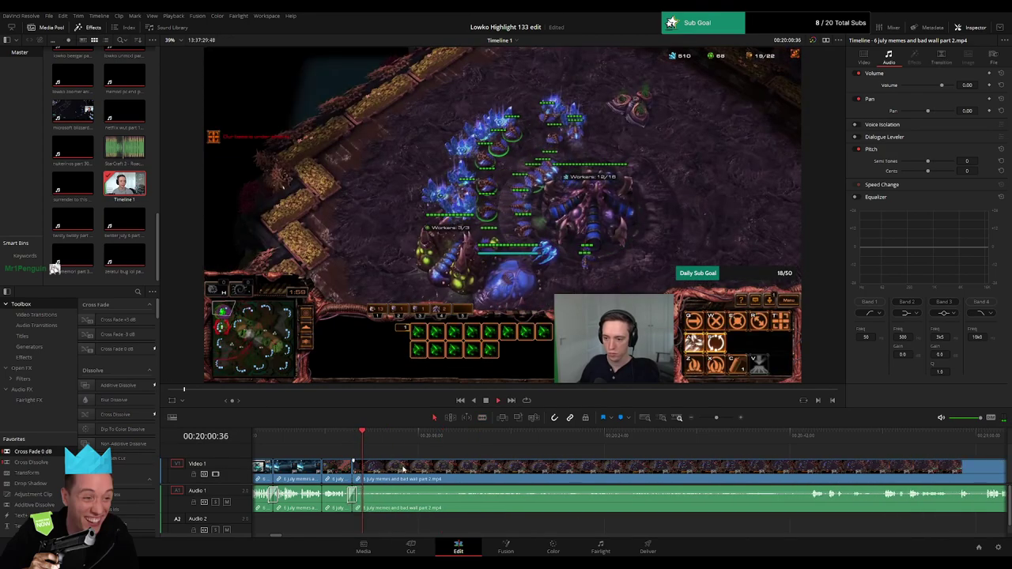
# - Review the Zerg gameplay following the new join, up to about 21:04, for commentary worth keeping
pyautogui.click(406, 440)
pyautogui.click(450, 441)
pyautogui.click(479, 441)
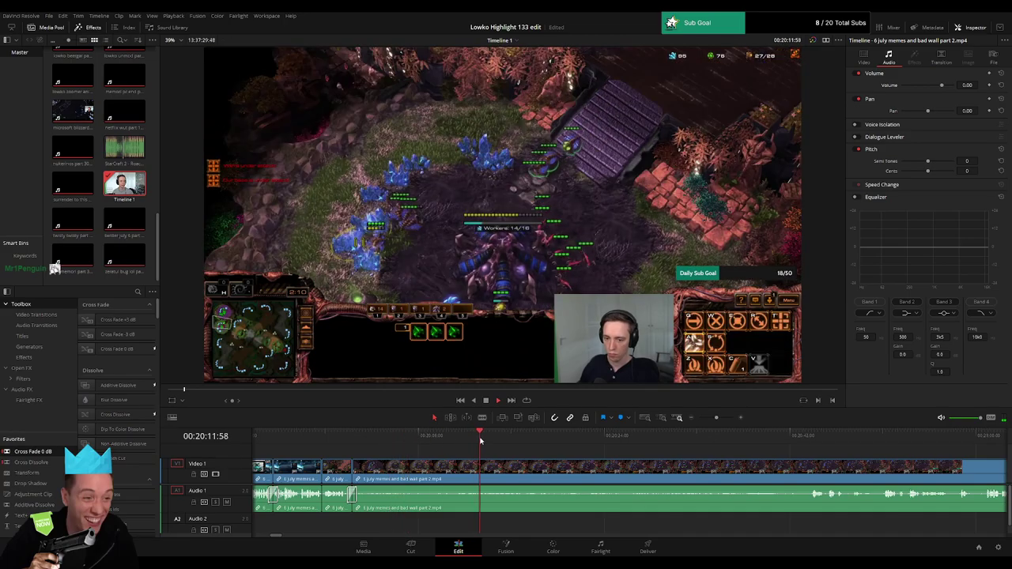
pyautogui.moveTo(480, 441); pyautogui.dragTo(813, 437)
pyautogui.hscroll(5, 846, 446)
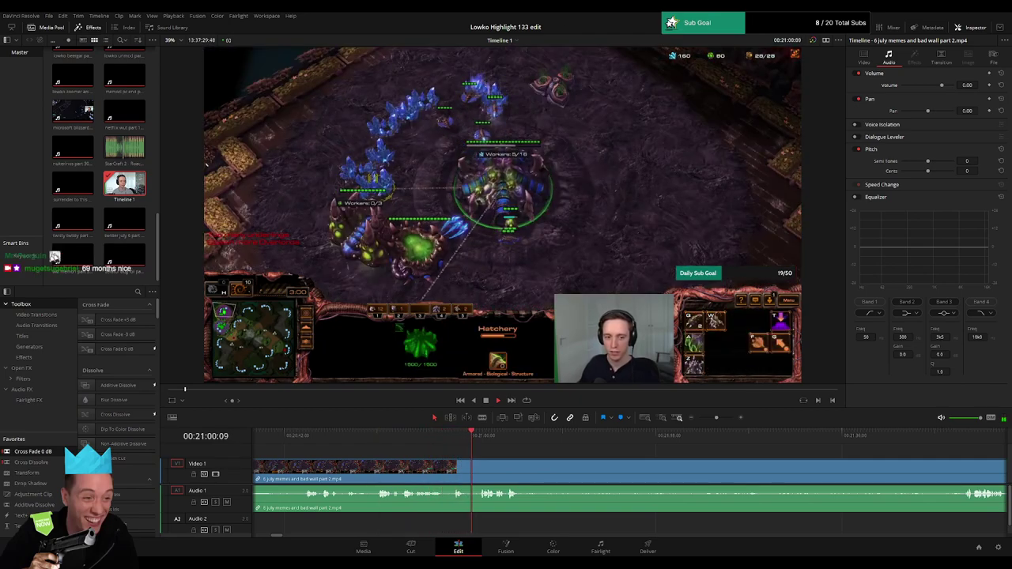
pyautogui.moveTo(531, 456); pyautogui.dragTo(409, 455)
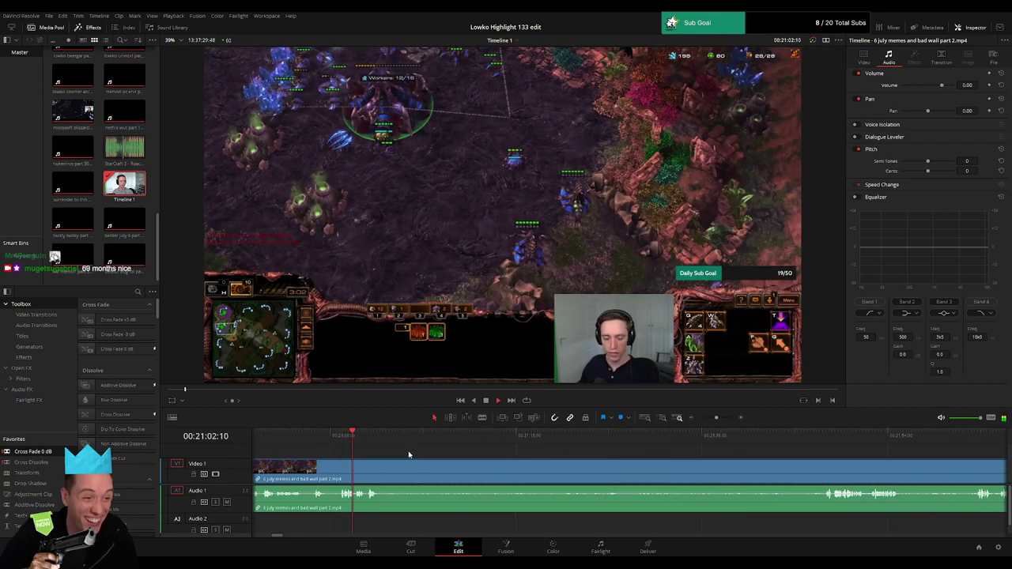
pyautogui.hscroll(1, 361, 446)
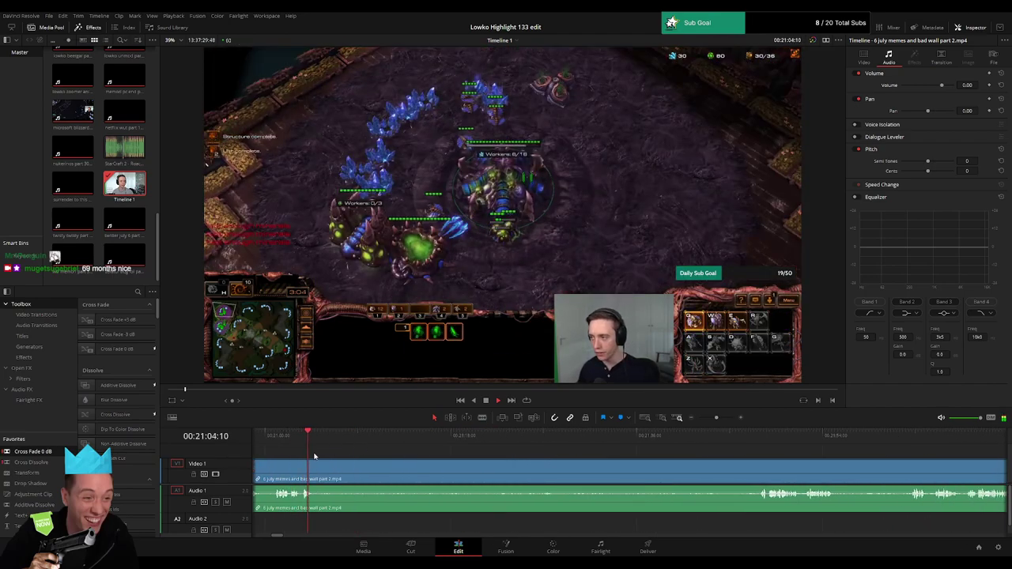
# - Split the clip at about 21:05 in the Zerg gameplay, right after the commentary there
pyautogui.press('space')
pyautogui.press('b')
pyautogui.click(318, 468)
# - Skim the Zerg gameplay between about 21:34 and 22:28 for the next commentary worth keeping
pyautogui.click(660, 437)
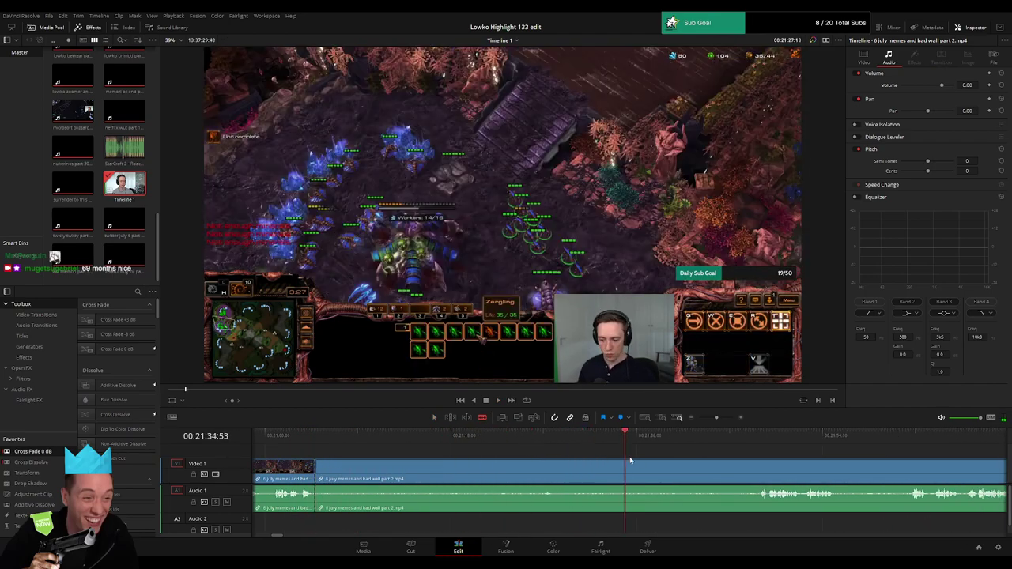
pyautogui.click(760, 437)
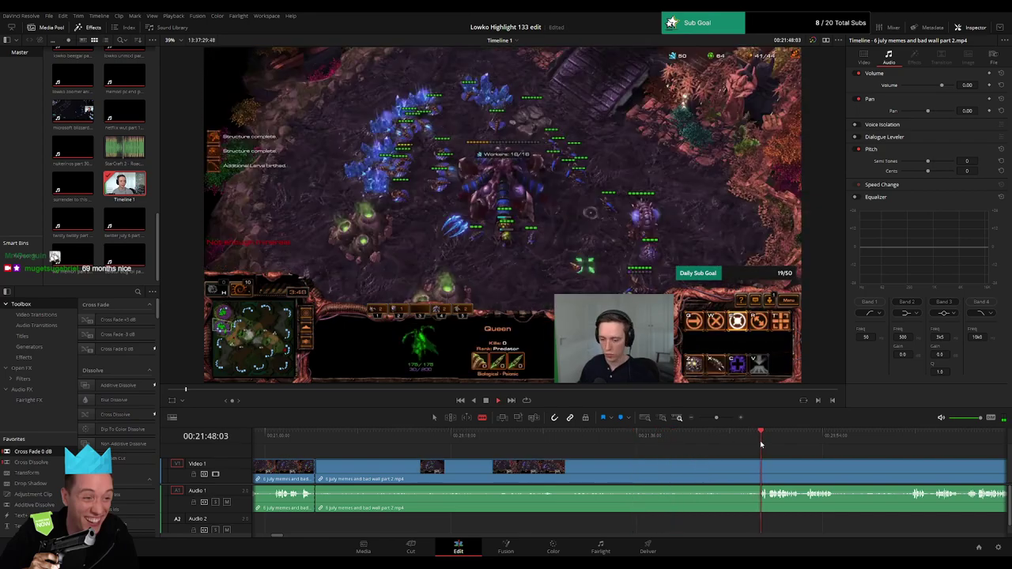
pyautogui.hscroll(2, 787, 455)
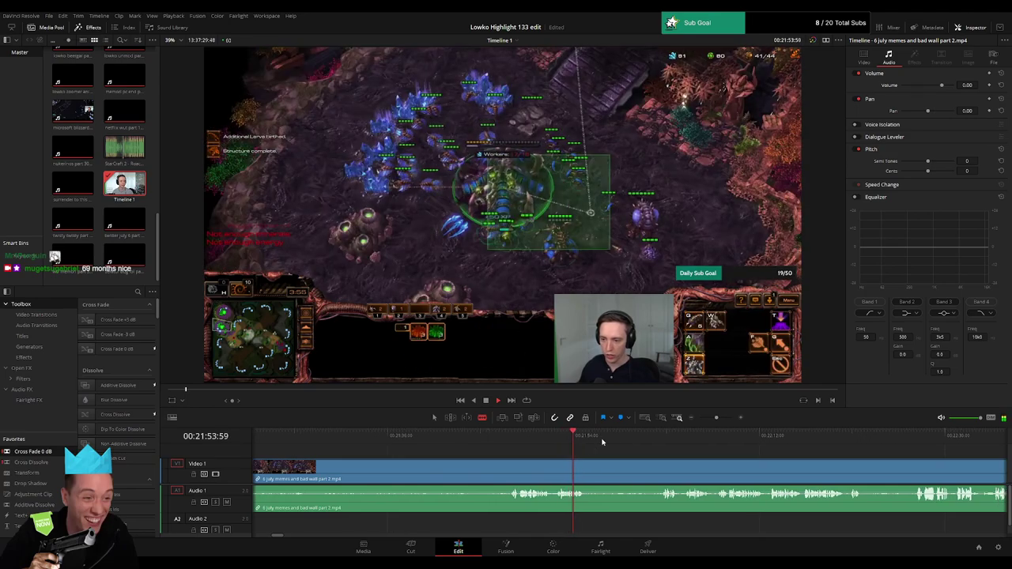
pyautogui.moveTo(635, 441); pyautogui.dragTo(662, 439)
pyautogui.moveTo(726, 458)
pyautogui.mouseDown()
pyautogui.moveTo(531, 442)
pyautogui.moveTo(736, 453)
pyautogui.mouseUp()
pyautogui.click(592, 436)
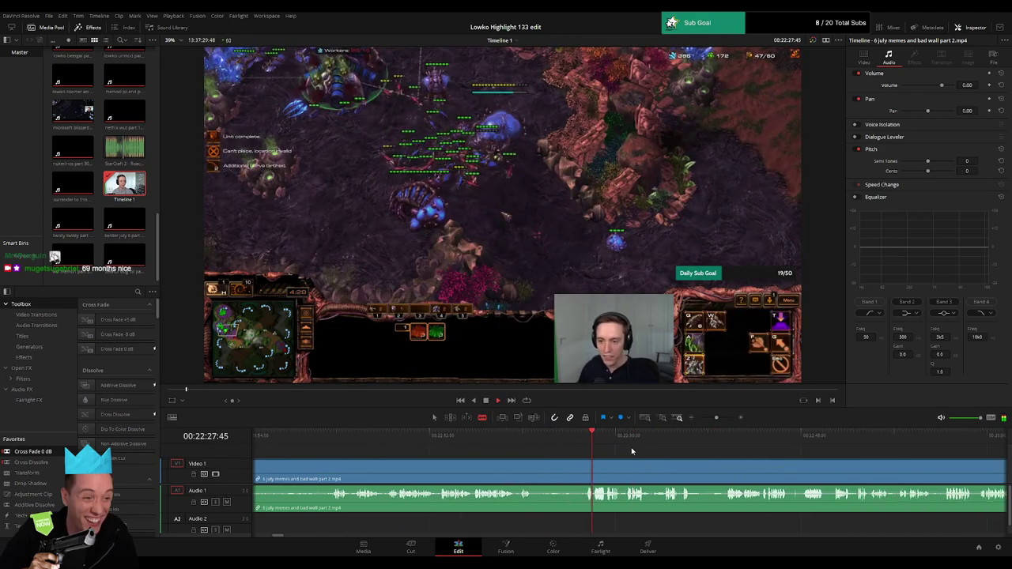
pyautogui.click(519, 436)
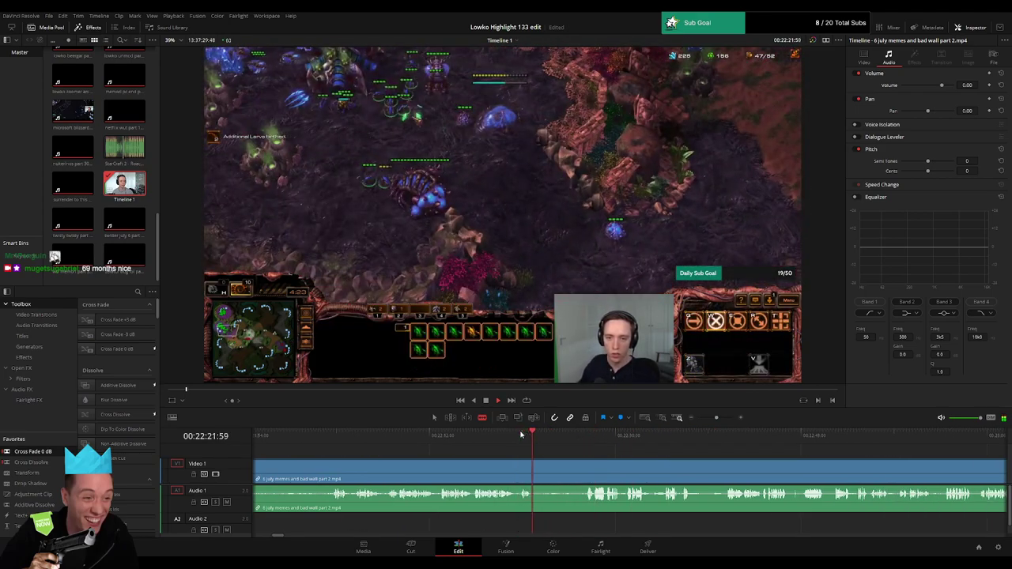
pyautogui.click(491, 435)
pyautogui.click(443, 437)
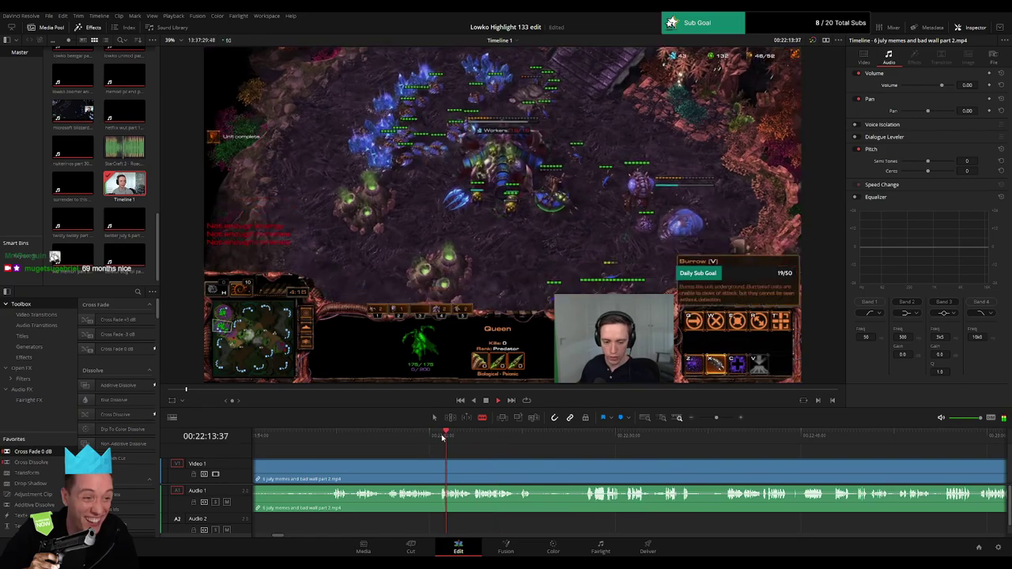
pyautogui.click(338, 439)
pyautogui.moveTo(363, 454); pyautogui.dragTo(461, 463)
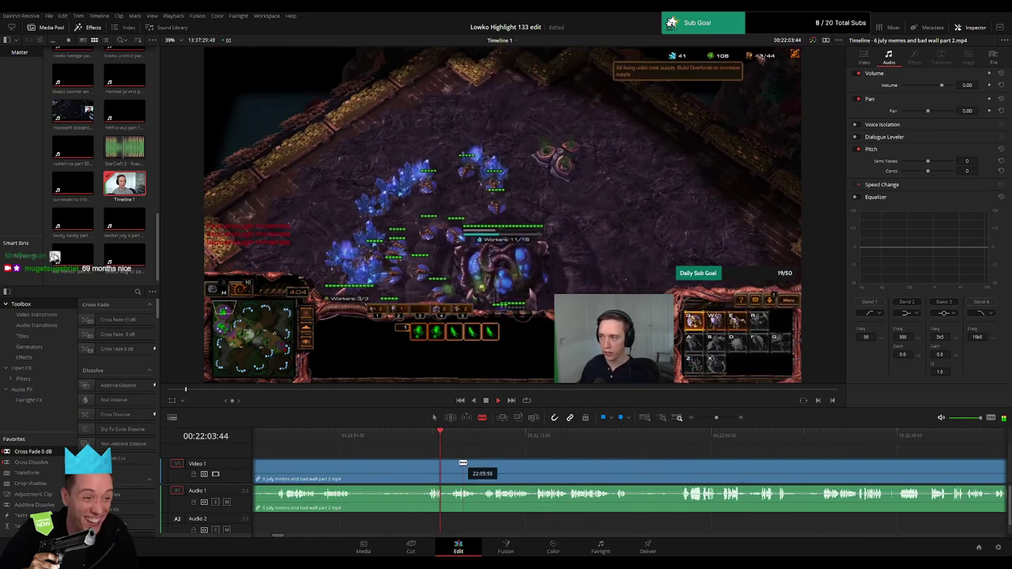
# - Split the clip at about 22:02, just before the commentary that is kept
pyautogui.click(430, 442)
pyautogui.click(424, 469)
pyautogui.press('a')
pyautogui.click(414, 472)
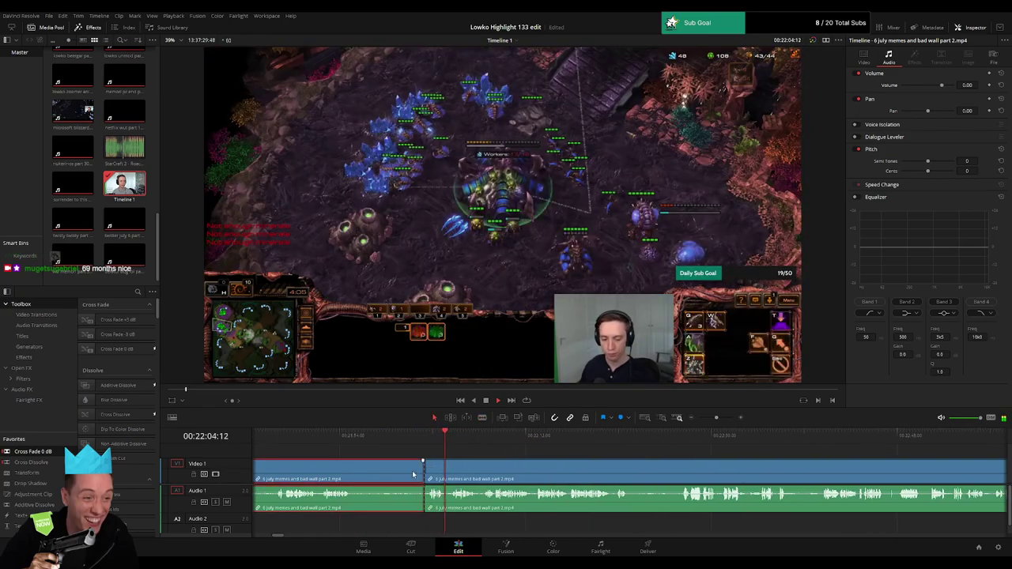
pyautogui.press('Delete')
pyautogui.moveTo(412, 474); pyautogui.dragTo(720, 452)
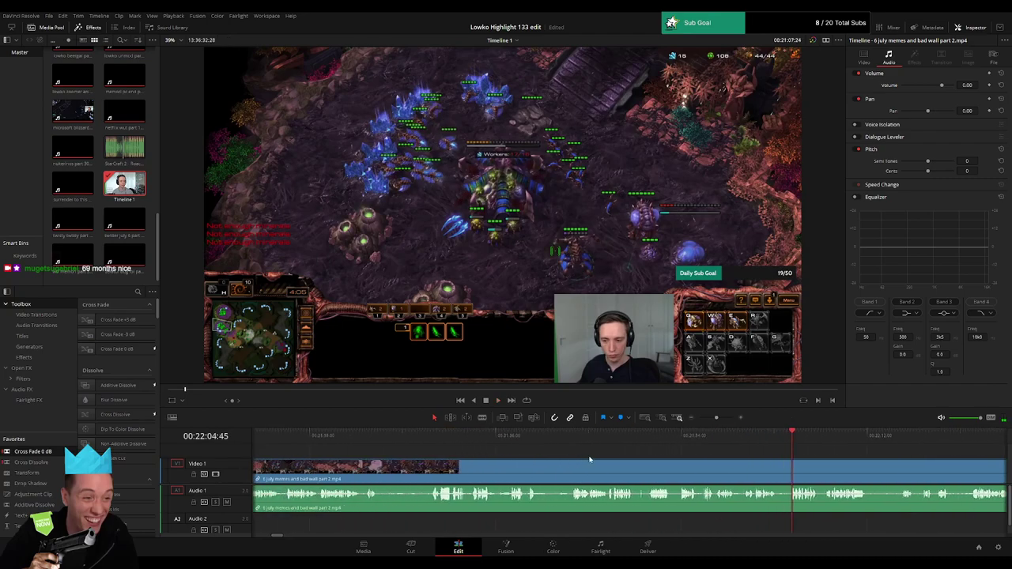
pyautogui.moveTo(717, 417); pyautogui.dragTo(711, 420)
pyautogui.hotkey('ctrl', 'z')
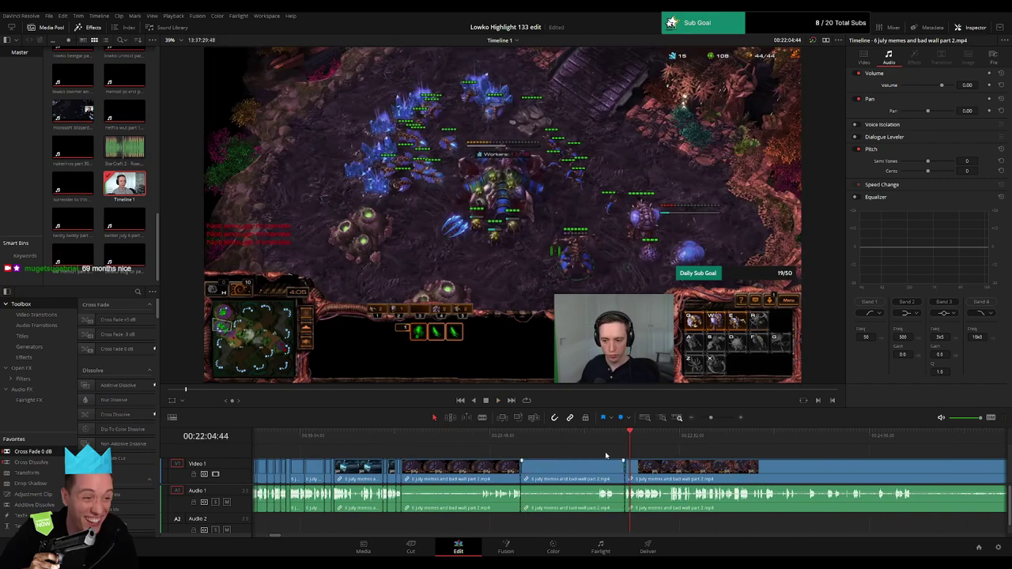
# - Ripple-delete the Zerg gameplay from about 21:05 to 22:02 and add a cross fade at the resulting audio join
pyautogui.click(581, 480)
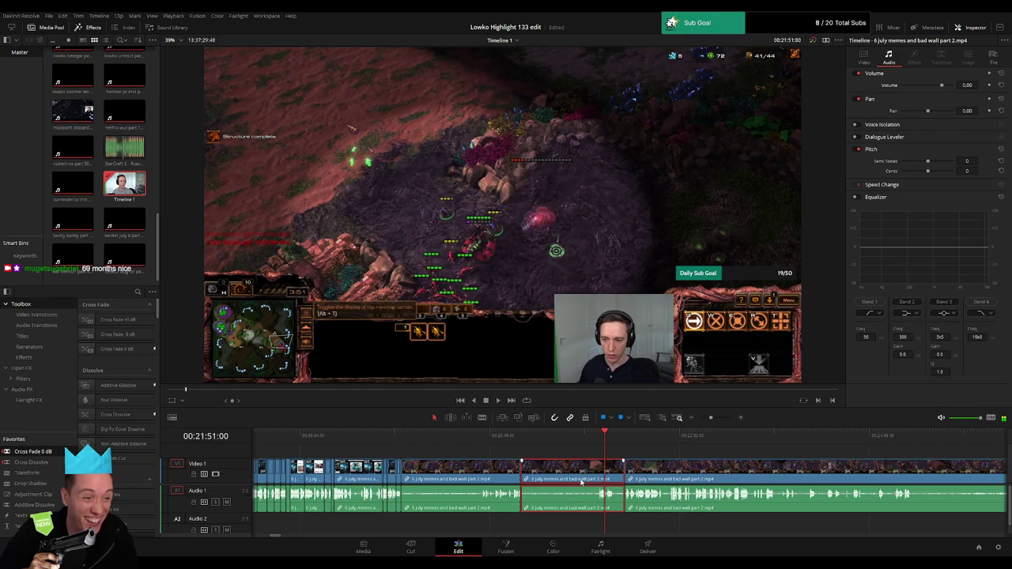
pyautogui.press('Delete')
pyautogui.press('space')
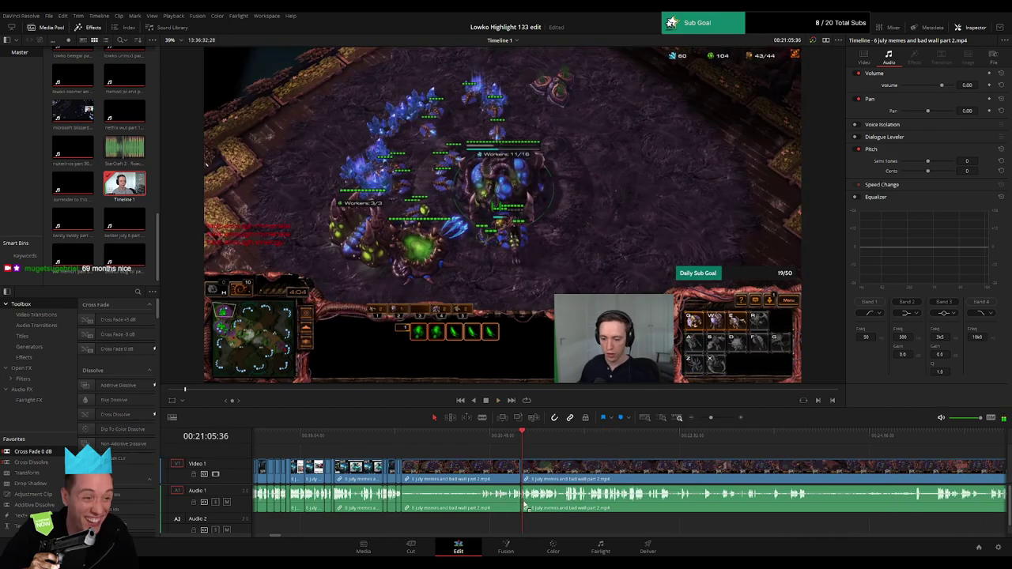
# - Review the commentary after the join and isolate the word between about 21:32:10 and 21:32:33 with a split on each side
pyautogui.moveTo(709, 420); pyautogui.dragTo(718, 419)
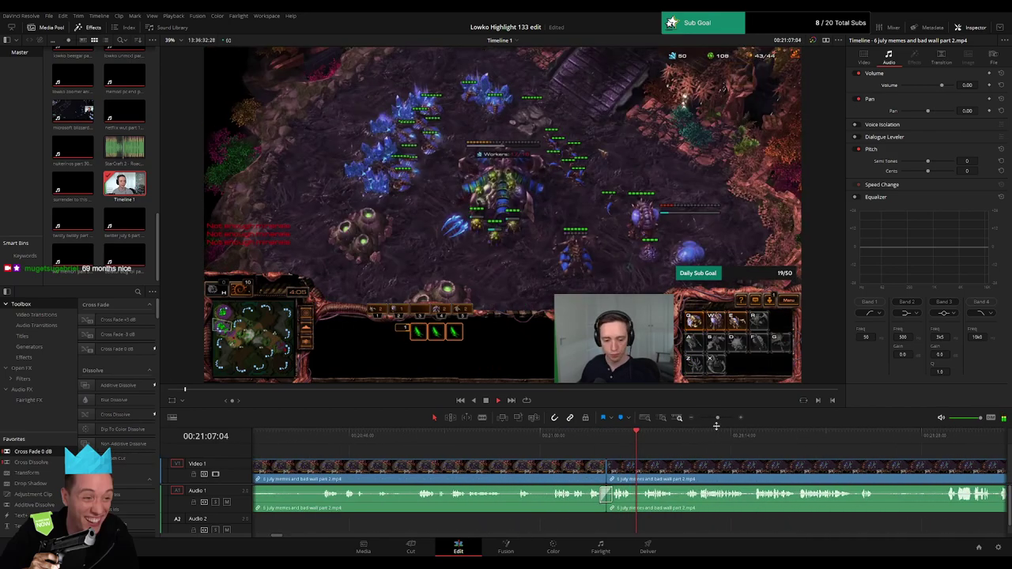
pyautogui.moveTo(776, 462); pyautogui.dragTo(481, 462)
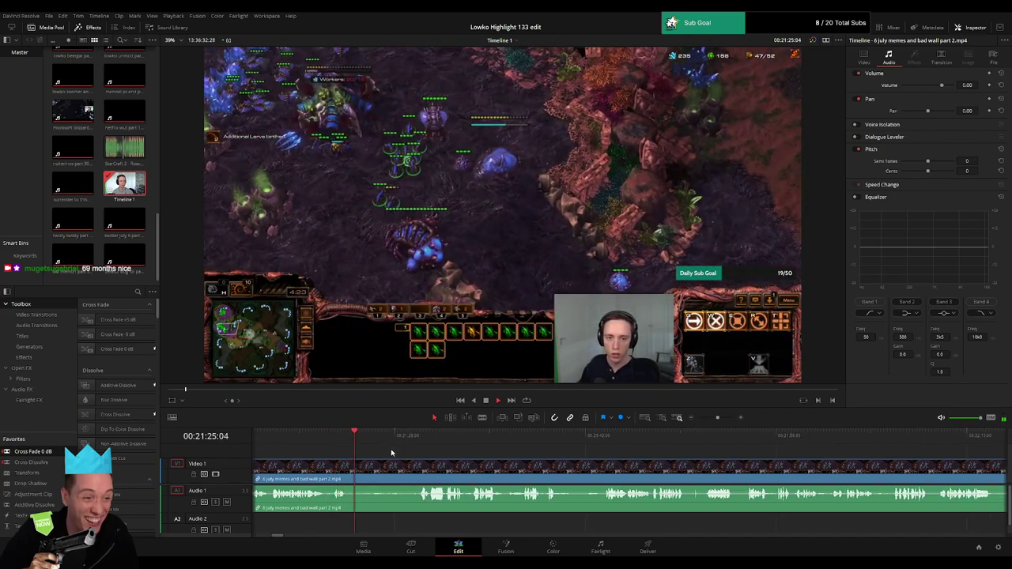
pyautogui.click(403, 441)
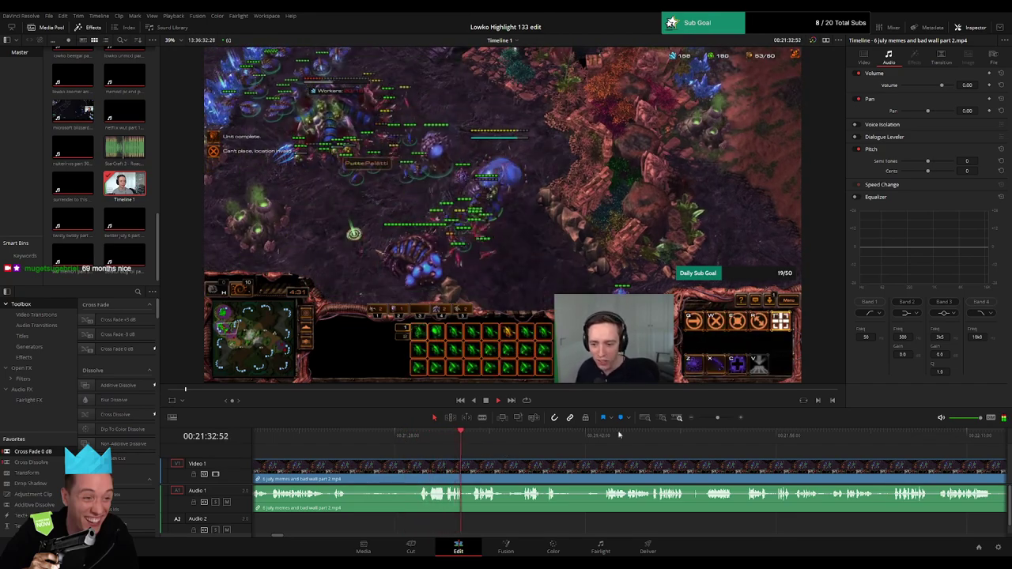
pyautogui.moveTo(718, 417); pyautogui.dragTo(722, 418)
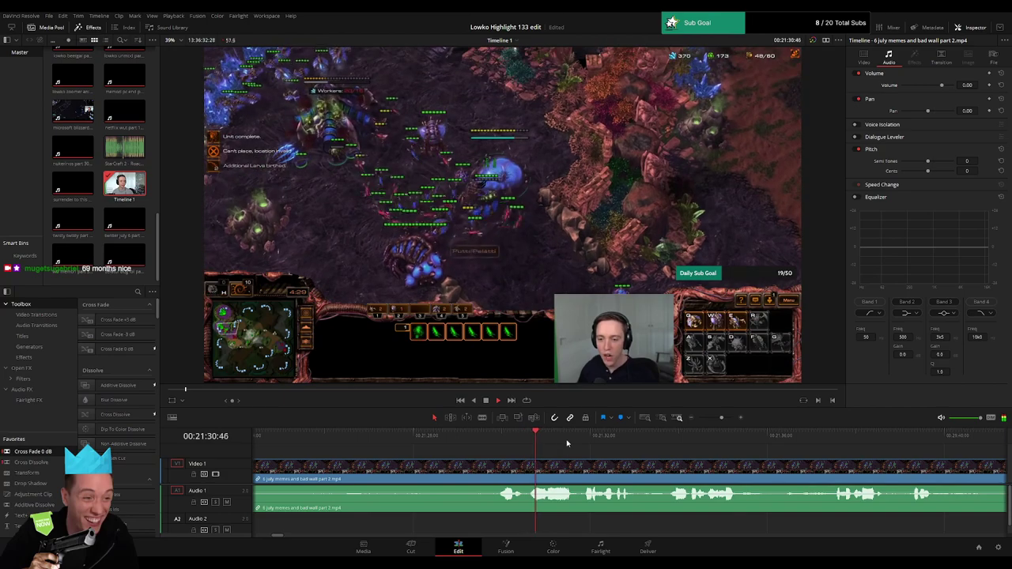
pyautogui.click(598, 472)
pyautogui.press('space')
pyautogui.press('space')
pyautogui.click(614, 475)
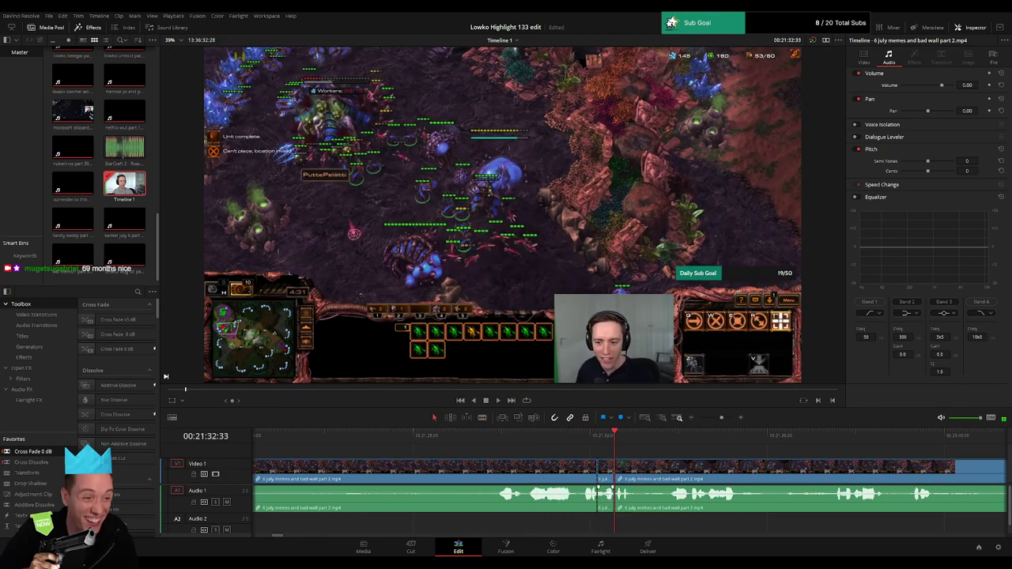
# - Mute the isolated word at about 21:32, fit the Roach Quotes sound beneath it on Audio 2 at volume -23, and play it back
pyautogui.doubleClick(124, 162)
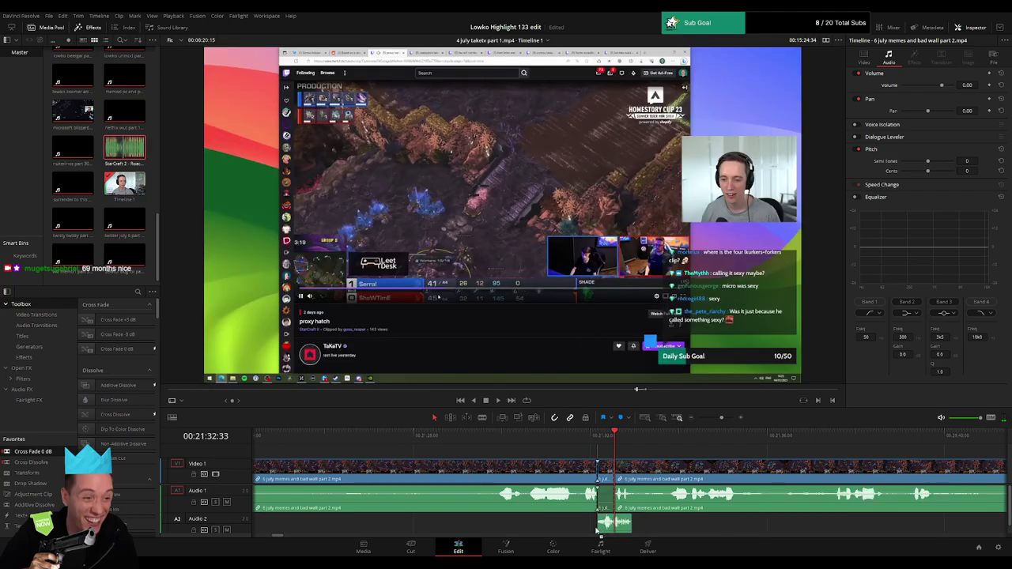
pyautogui.moveTo(588, 531); pyautogui.dragTo(606, 524)
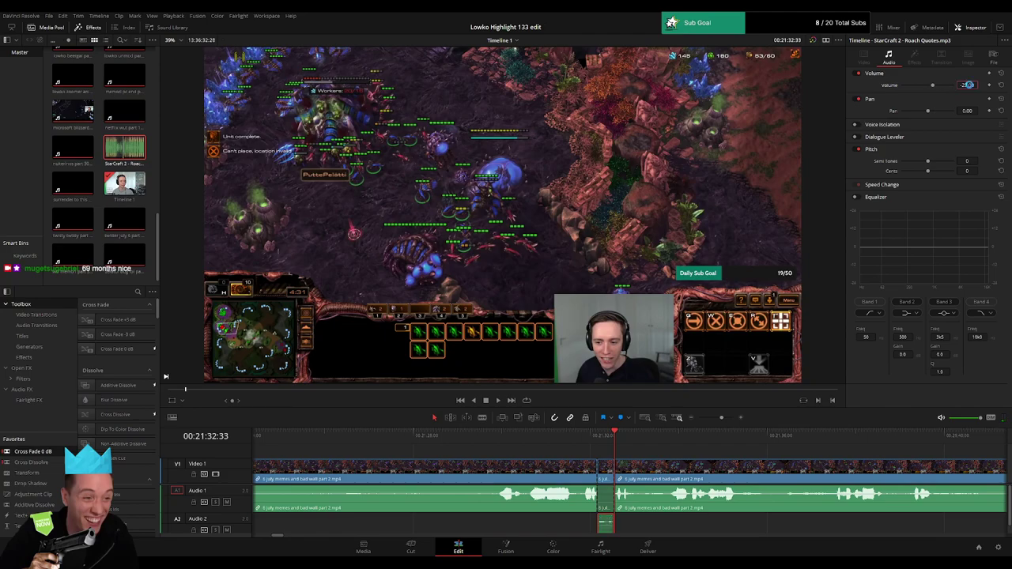
pyautogui.click(126, 184)
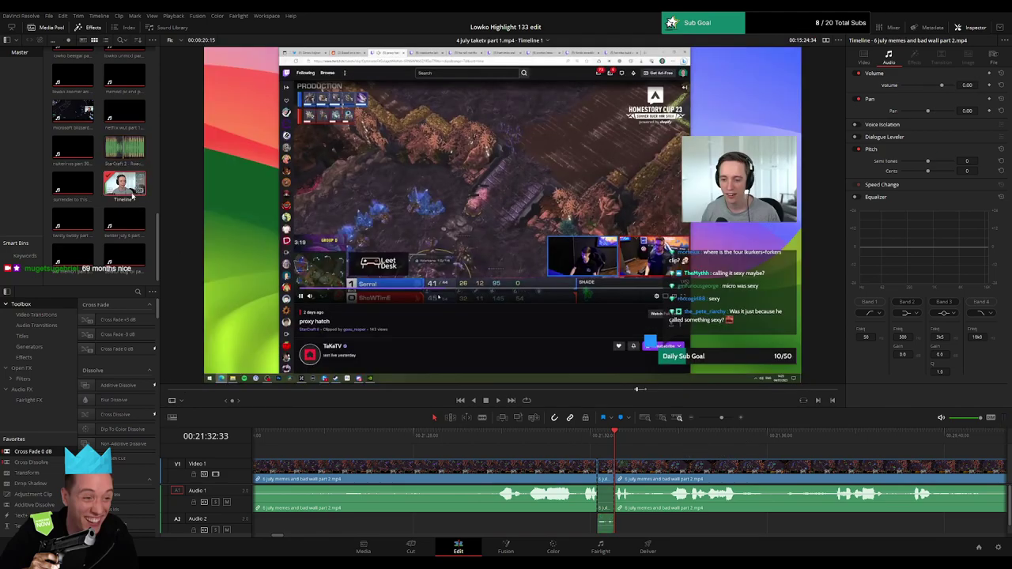
pyautogui.click(568, 439)
pyautogui.press('space')
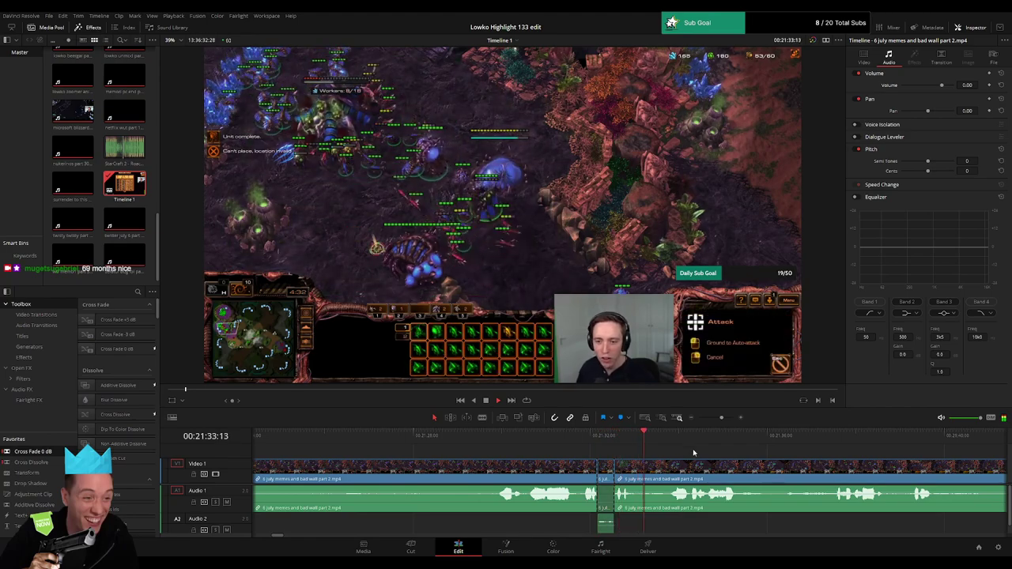
# - Isolate the next word to cover, from about 21:34:51 to 21:35:22, with a split on each side
pyautogui.hscroll(3, 607, 442)
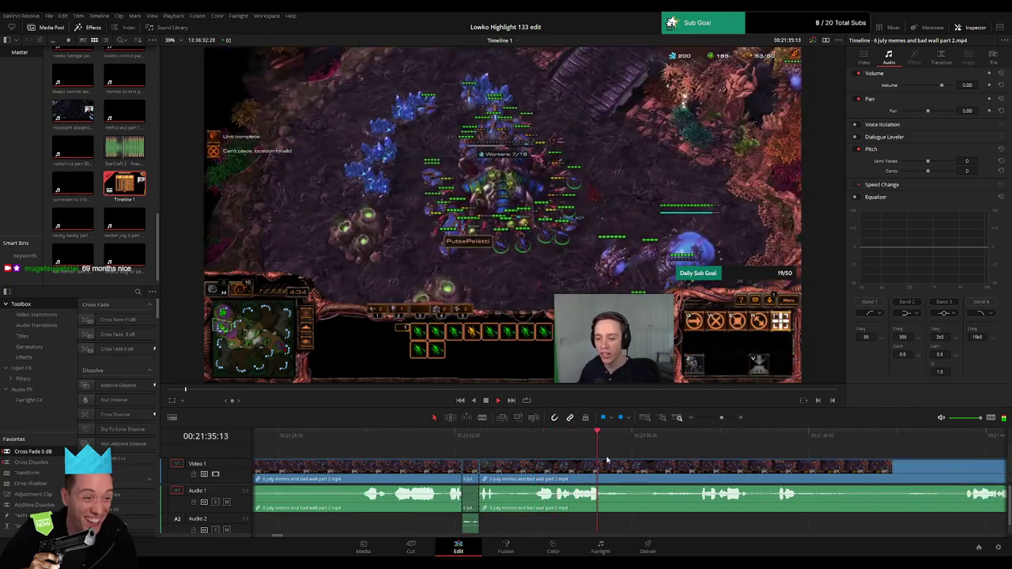
pyautogui.press('space')
pyautogui.press('b')
pyautogui.click(582, 472)
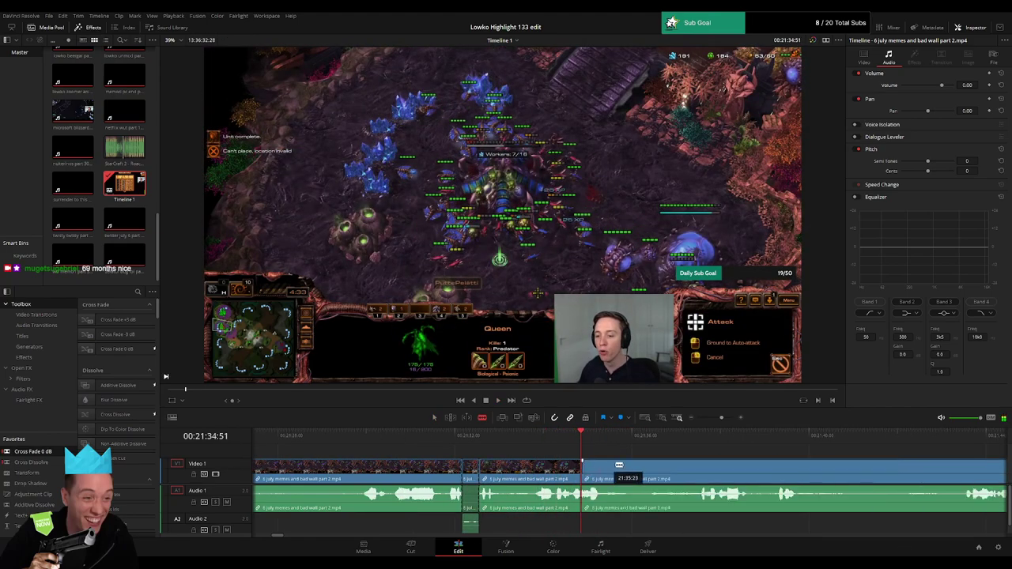
pyautogui.press('space')
pyautogui.press('space')
pyautogui.click(604, 478)
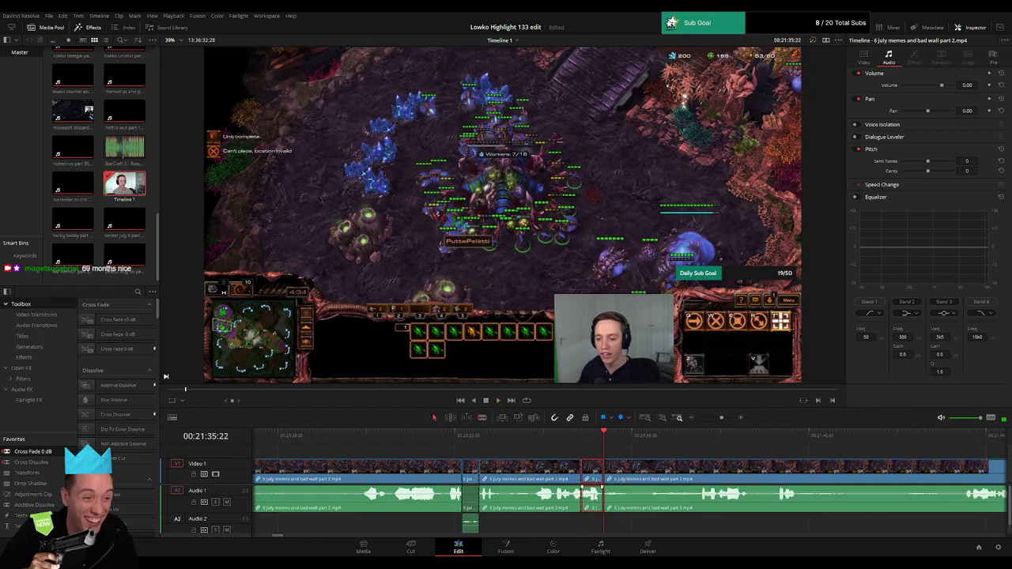
# - Mute the isolated word at about 21:35 with volume -100 and cover it with a quieter Roach Quotes clip on Audio 2
pyautogui.click(117, 155)
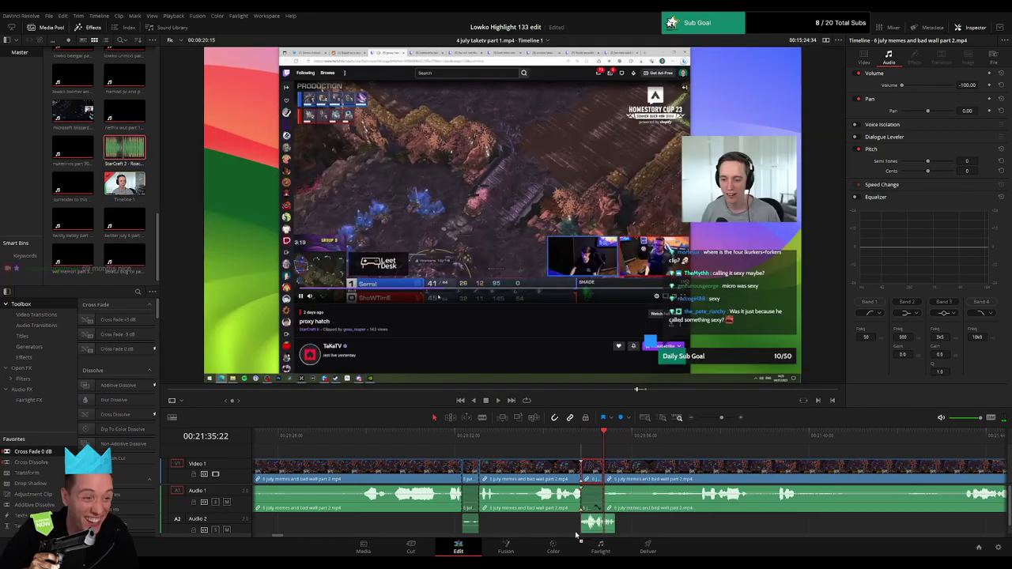
pyautogui.moveTo(577, 535); pyautogui.dragTo(603, 529)
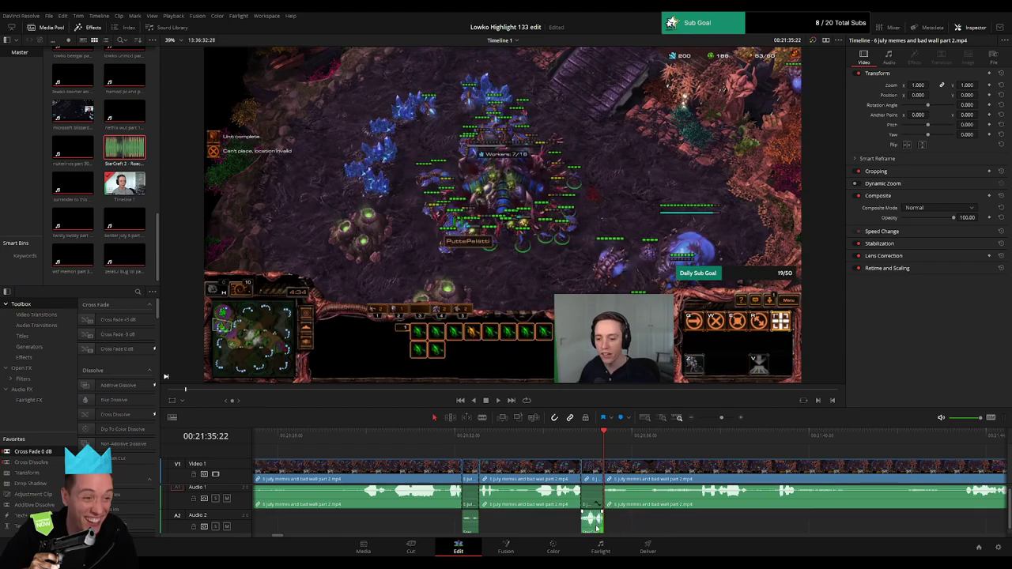
pyautogui.click(597, 525)
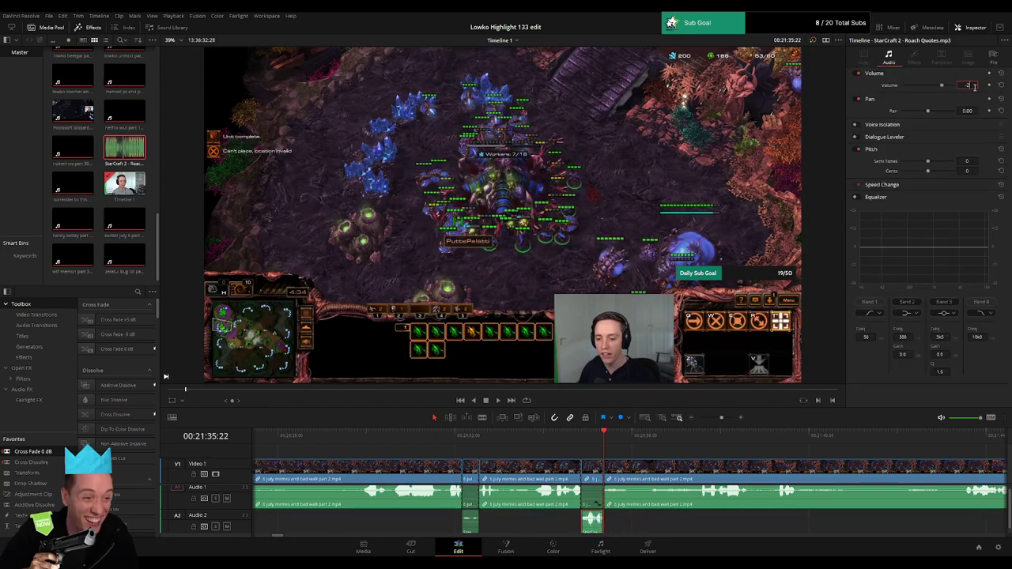
pyautogui.press('space')
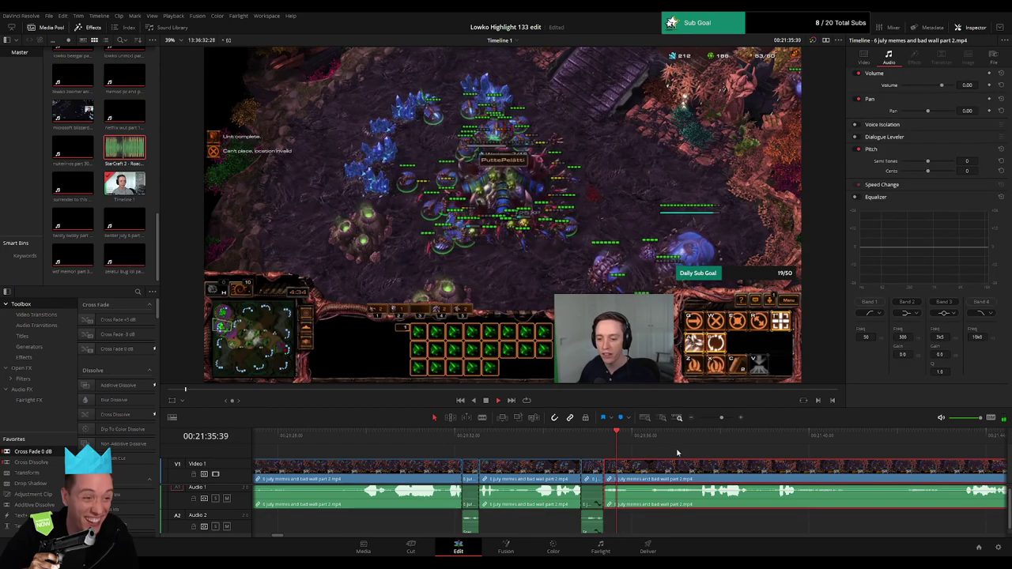
pyautogui.click(693, 525)
# - Isolate the word between about 21:37:39 and 21:37:57 with a split on each side
pyautogui.hscroll(2, 625, 484)
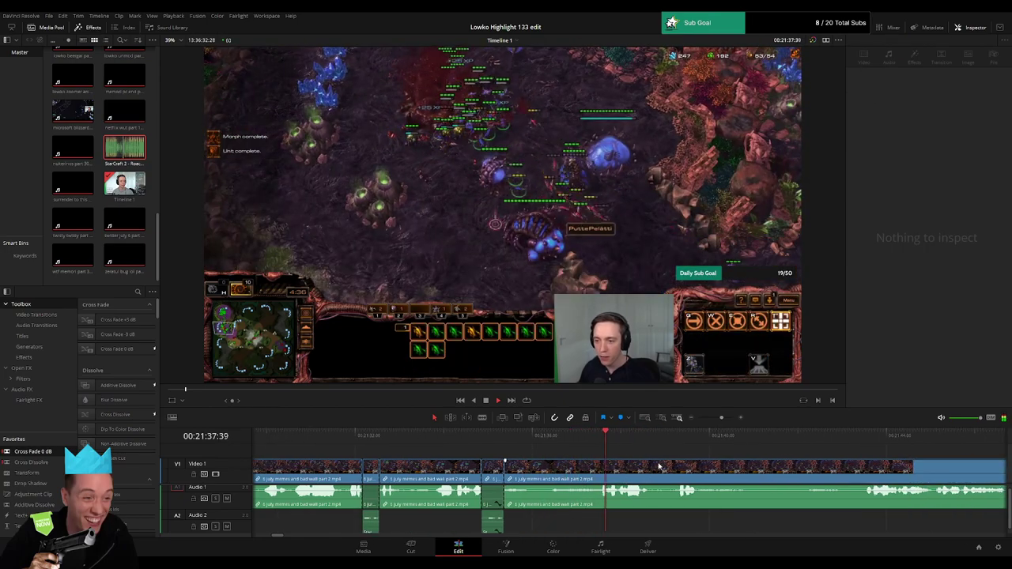
pyautogui.click(607, 465)
pyautogui.click(606, 448)
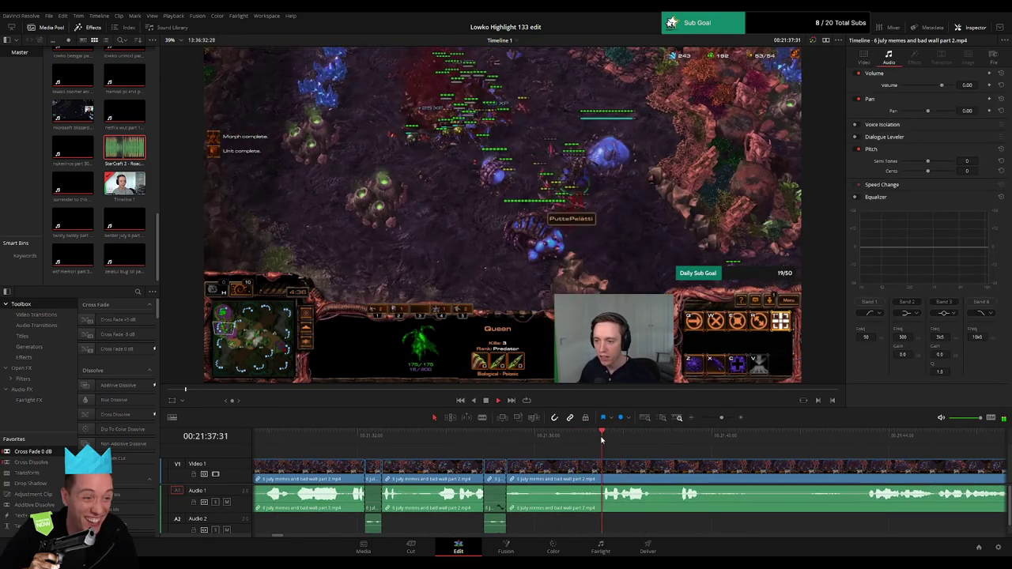
pyautogui.press('b')
pyautogui.click(609, 478)
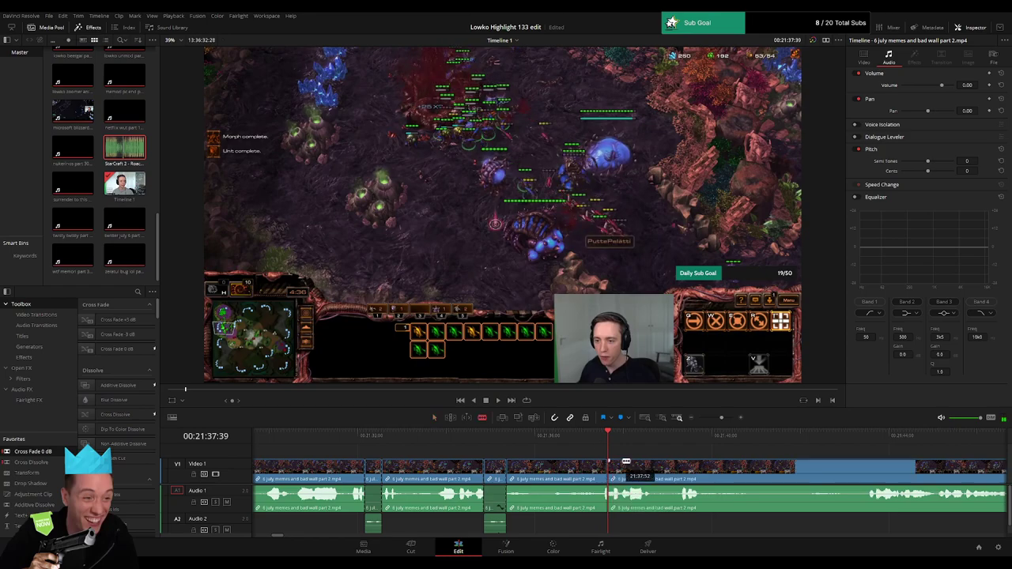
pyautogui.click(621, 451)
pyautogui.click(621, 475)
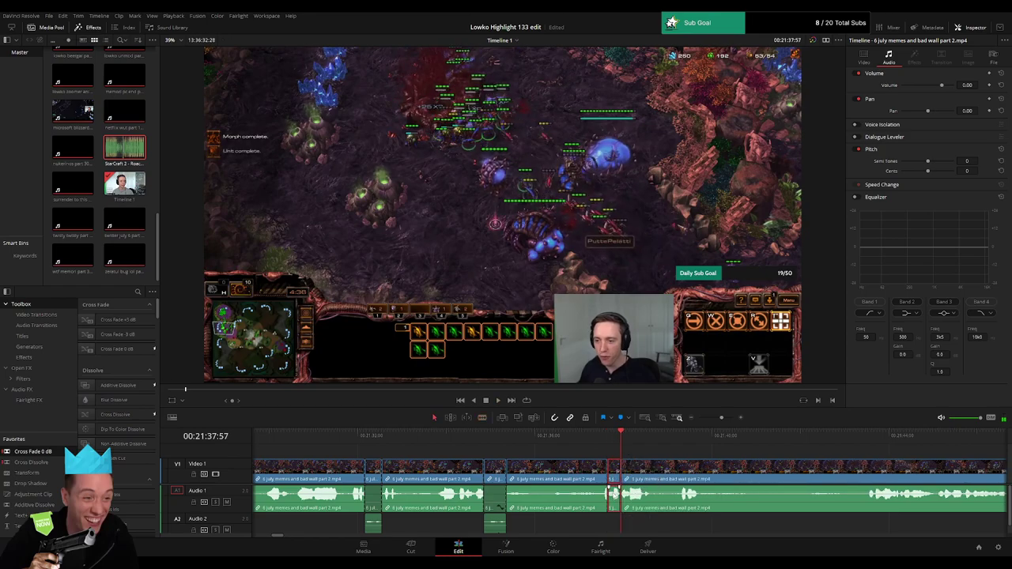
# - Cover the isolated word at about 21:37 with the Roach Quotes sound on Audio 2 at volume -23, and play it back
pyautogui.moveTo(615, 491); pyautogui.dragTo(627, 522)
pyautogui.moveTo(145, 160); pyautogui.dragTo(615, 518)
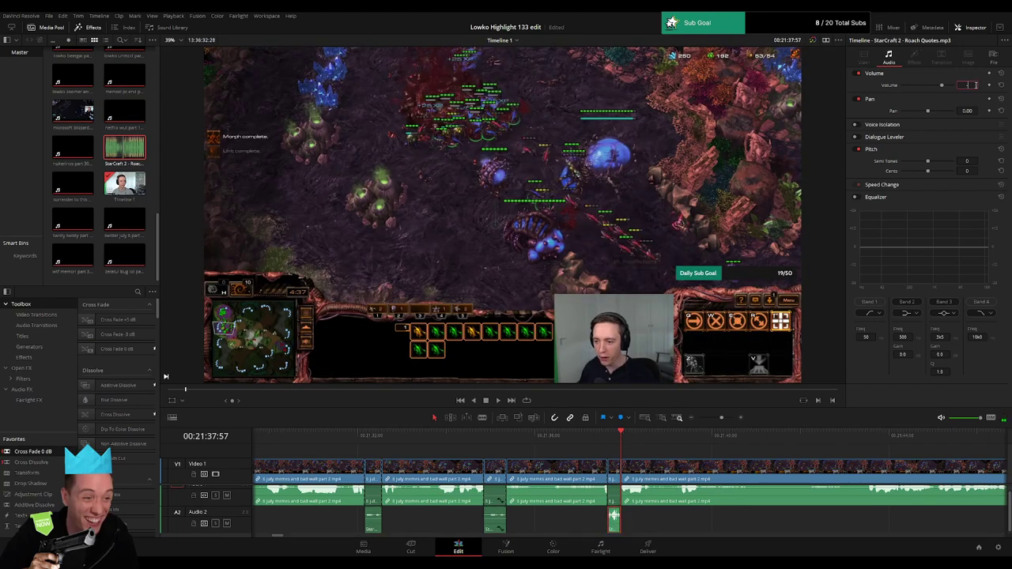
pyautogui.press('space')
pyautogui.scroll(1, 692, 528)
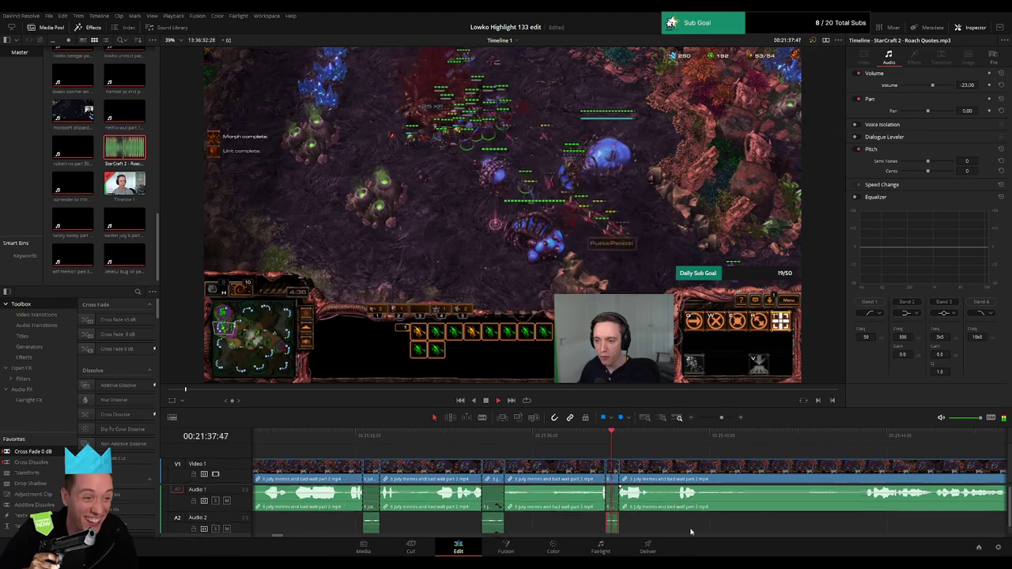
pyautogui.click(691, 531)
pyautogui.hscroll(3, 734, 461)
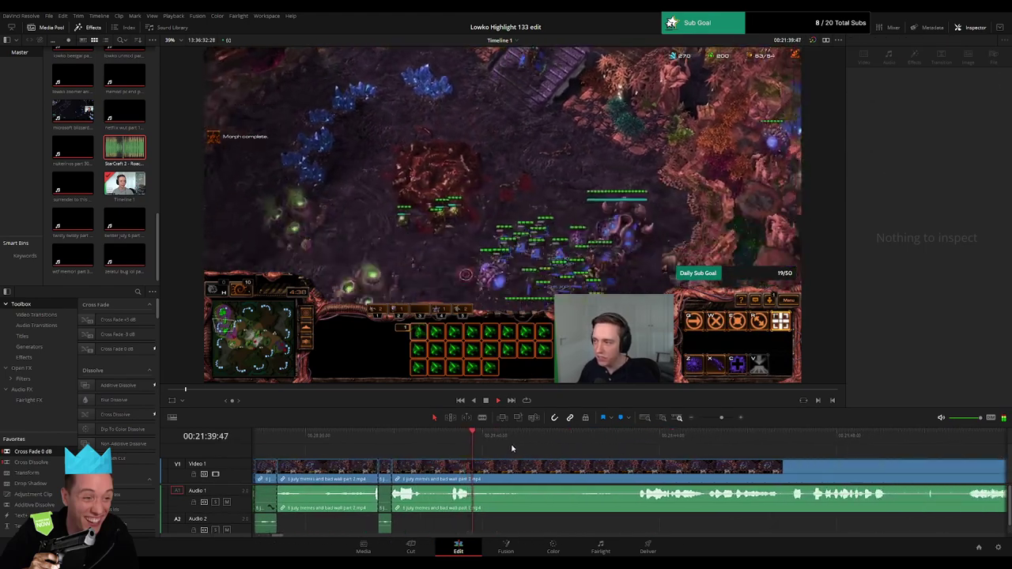
# - Cut out the pause between about 21:49 and 21:54, closing the gap
pyautogui.click(618, 445)
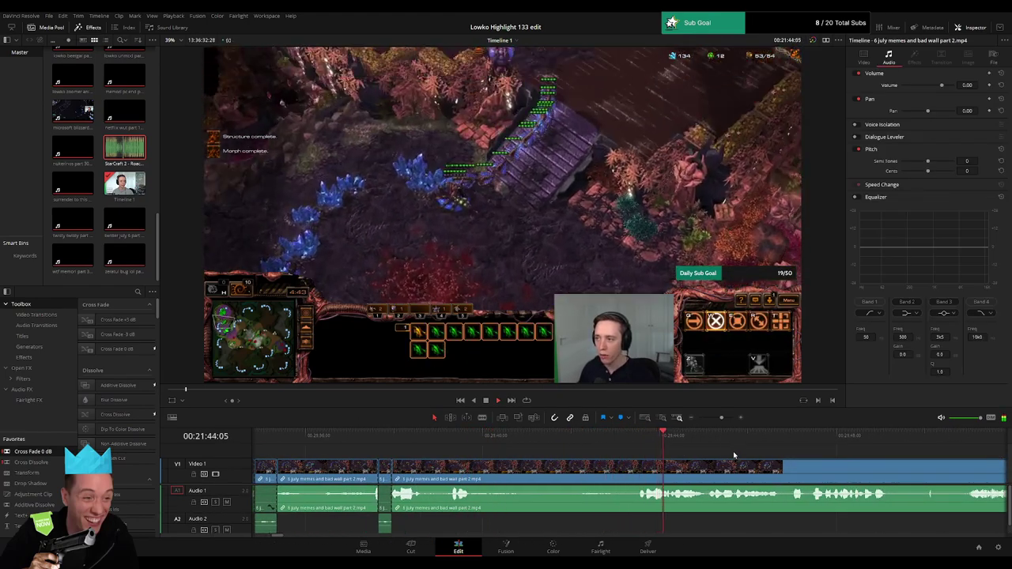
pyautogui.moveTo(721, 418); pyautogui.dragTo(716, 418)
pyautogui.hscroll(1, 650, 531)
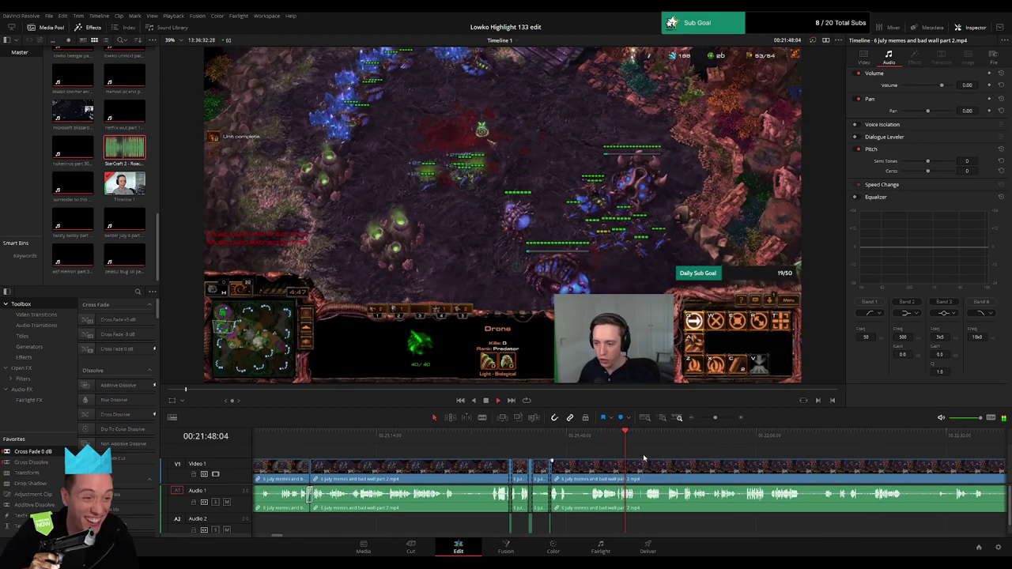
pyautogui.moveTo(715, 418); pyautogui.dragTo(717, 419)
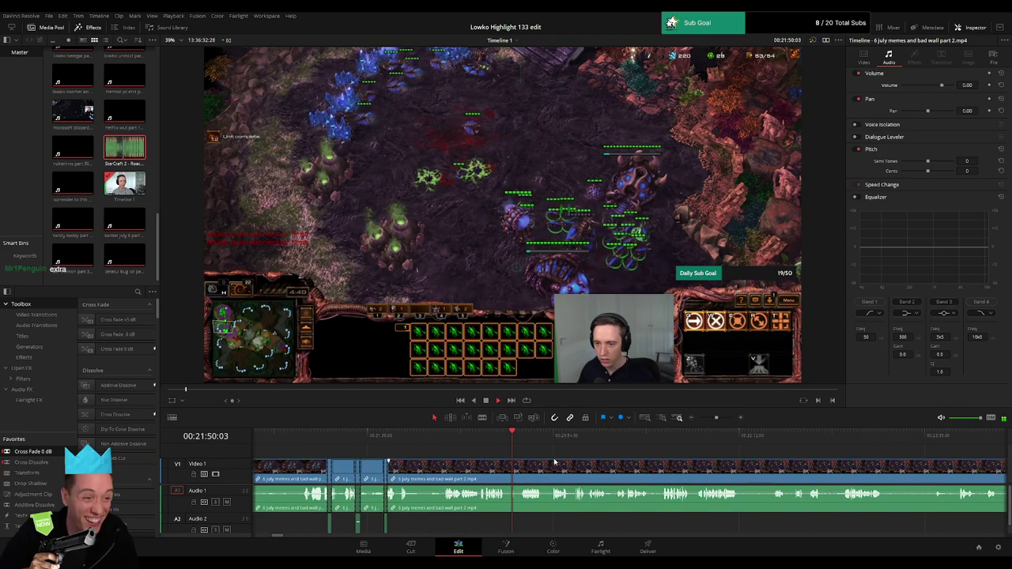
pyautogui.click(507, 467)
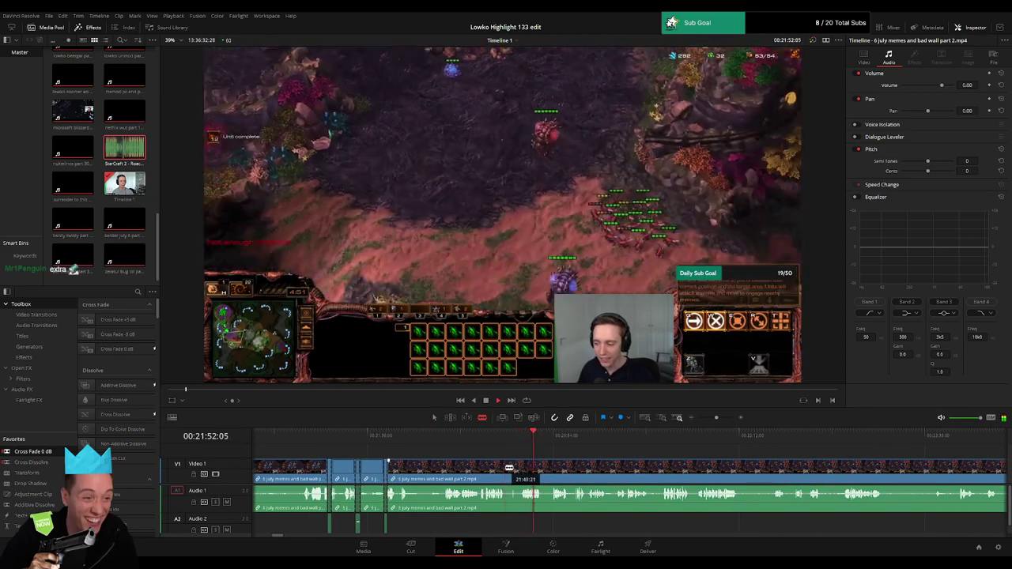
pyautogui.click(552, 467)
pyautogui.press('a')
pyautogui.click(539, 469)
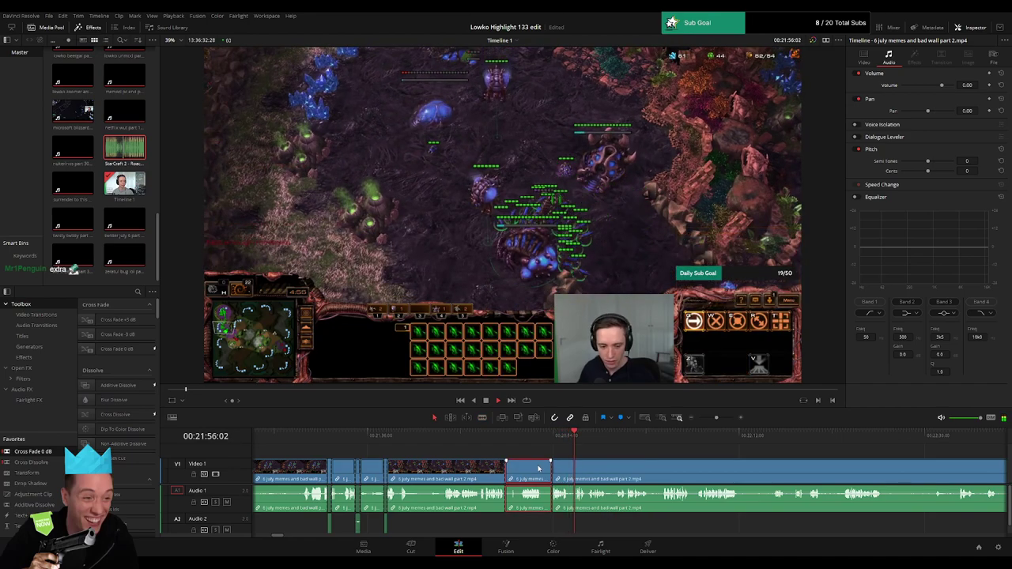
pyautogui.press('Delete')
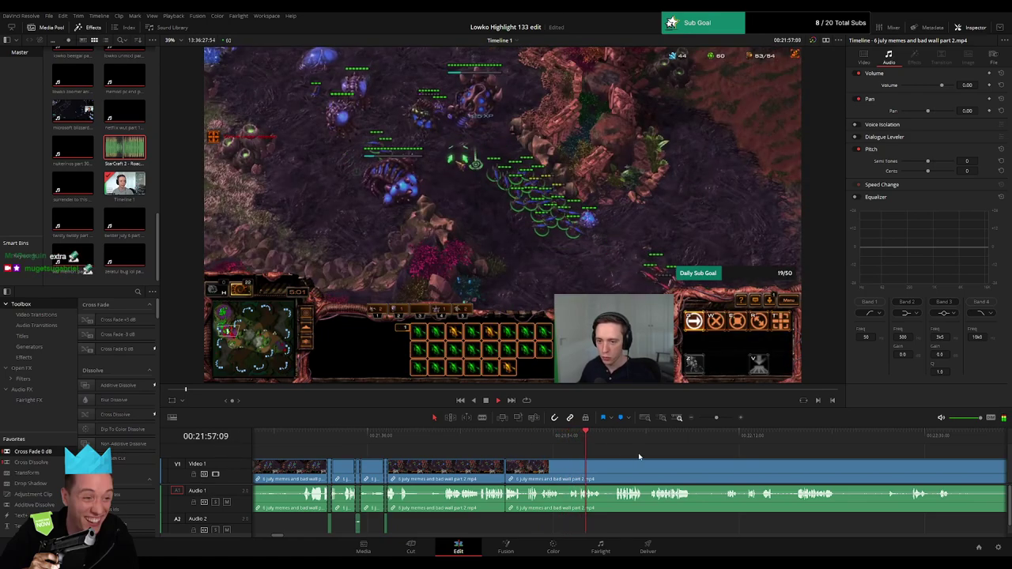
# - Cut out the section between about 21:56 and 22:00, closing the gap
pyautogui.click(472, 441)
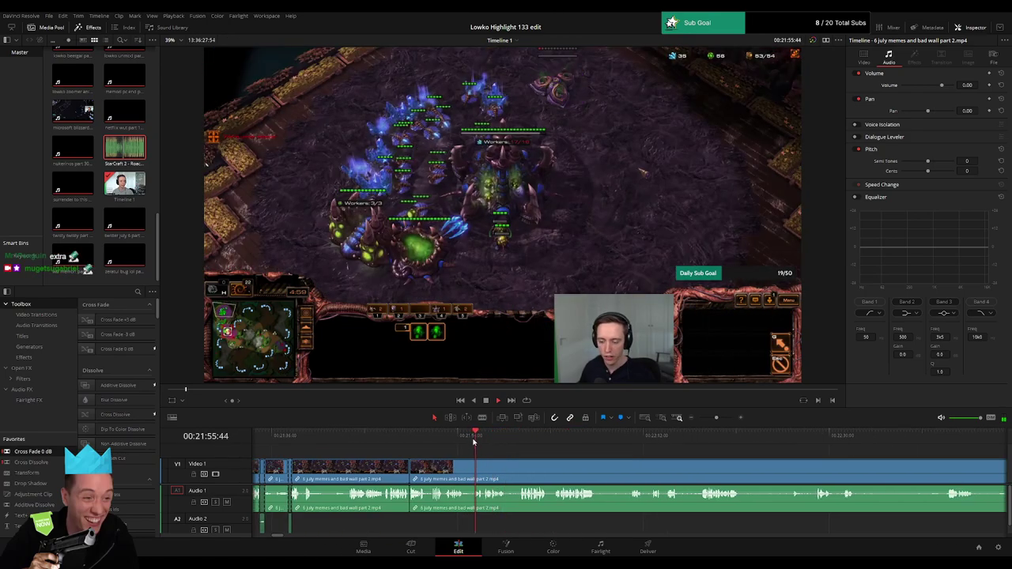
pyautogui.press('space')
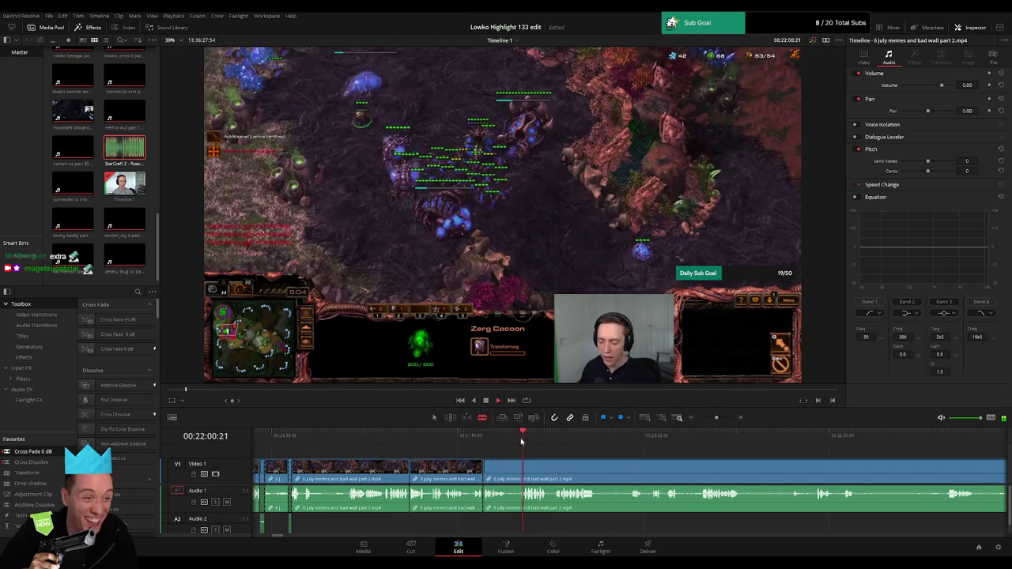
pyautogui.click(523, 472)
pyautogui.press('a')
pyautogui.click(506, 476)
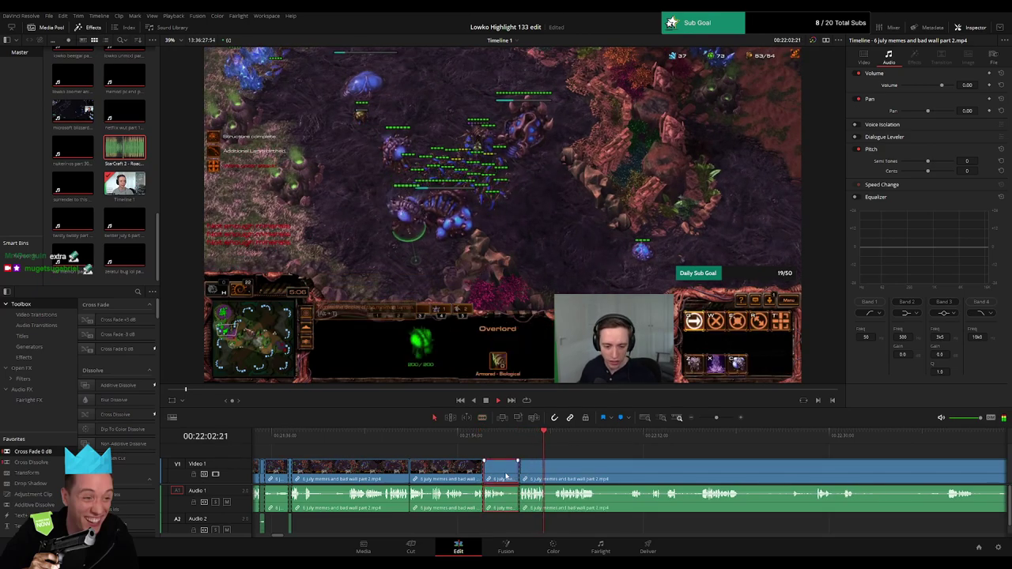
pyautogui.press('Delete')
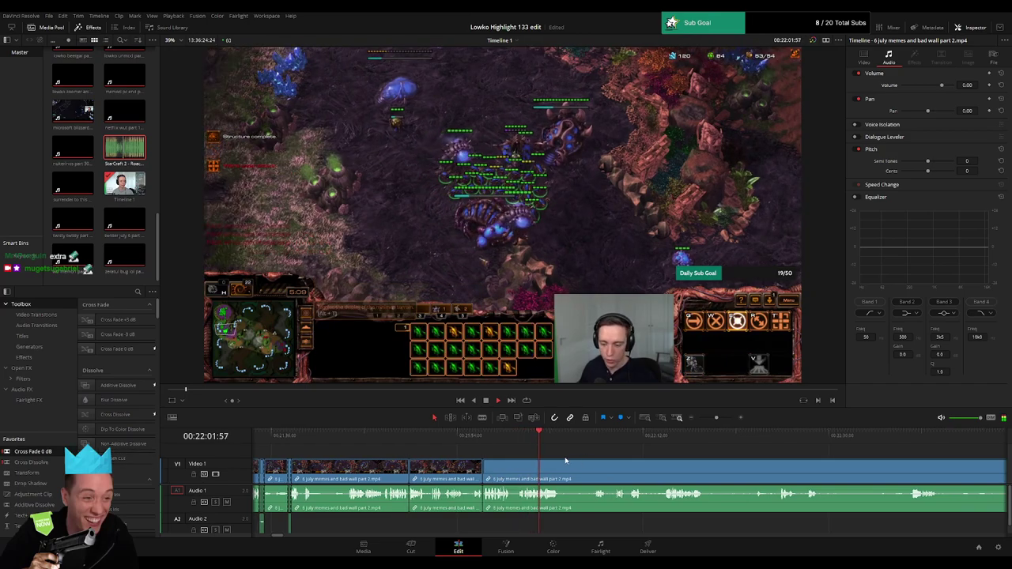
# - Cut out the pause from about 22:04:20 to 22:07:18 and smooth the audio join with Cross Fade 0 dB
pyautogui.hscroll(3, 565, 462)
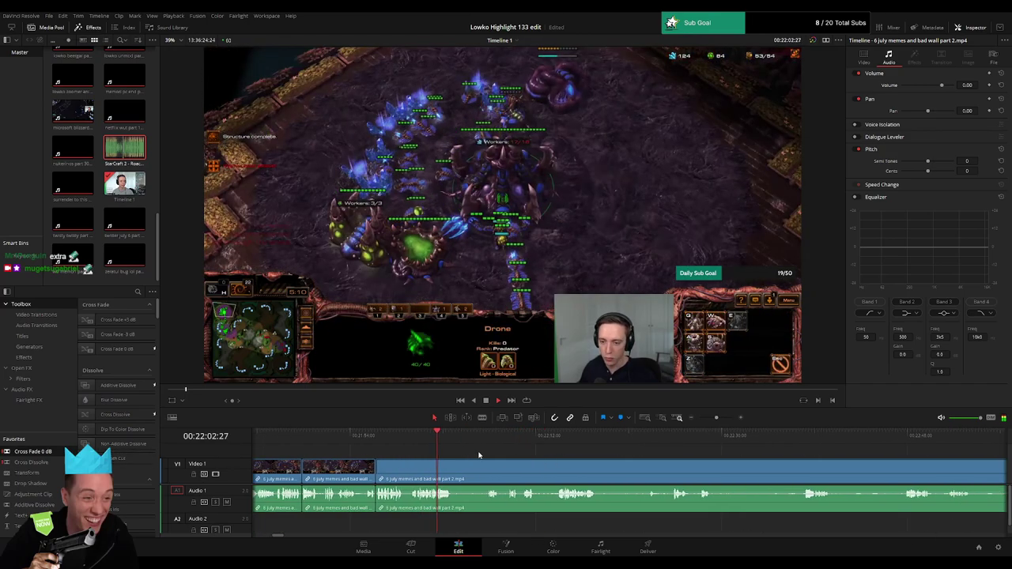
pyautogui.press('space')
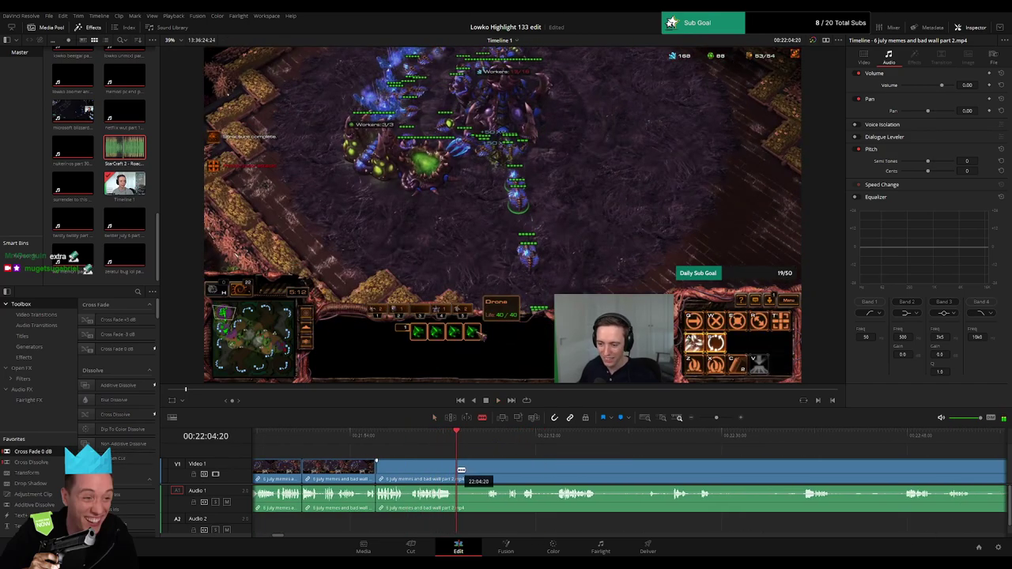
pyautogui.click(487, 442)
pyautogui.click(488, 471)
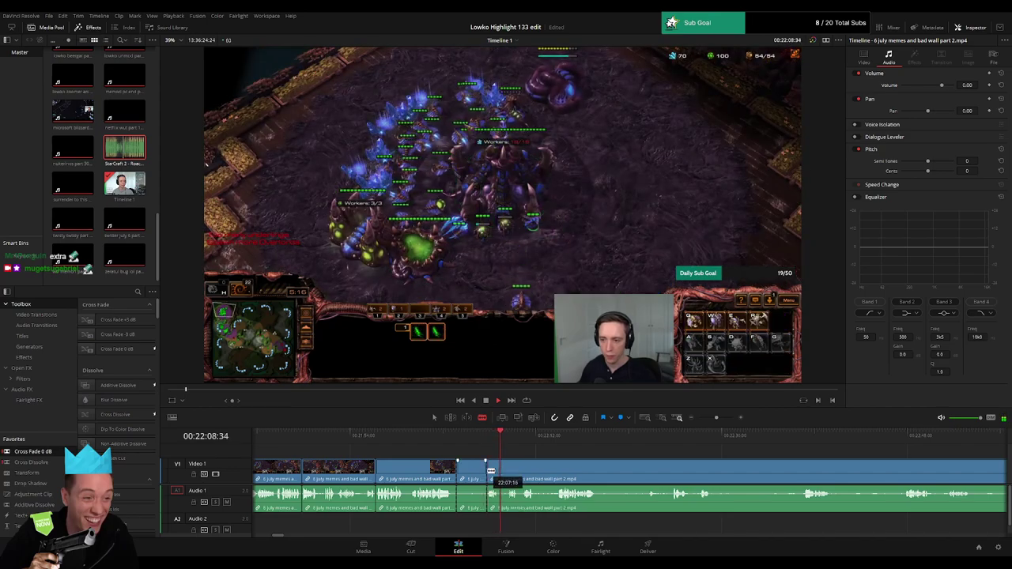
pyautogui.press('a')
pyautogui.click(475, 474)
pyautogui.press('Delete')
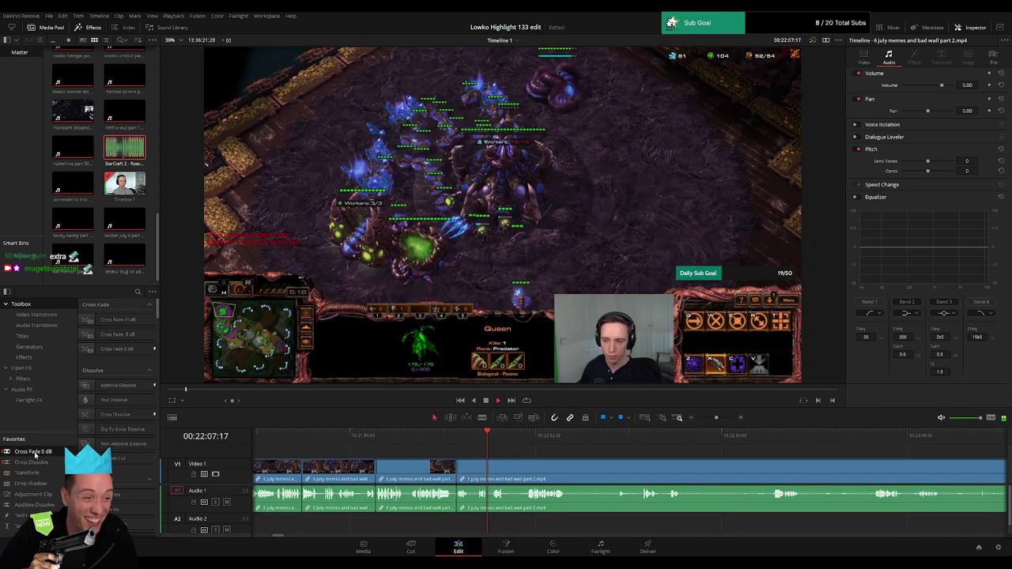
# - Split the clip at about 22:05:45 and scan ahead to about 24:32 for the next part worth keeping
pyautogui.click(471, 473)
pyautogui.press('a')
pyautogui.click(538, 442)
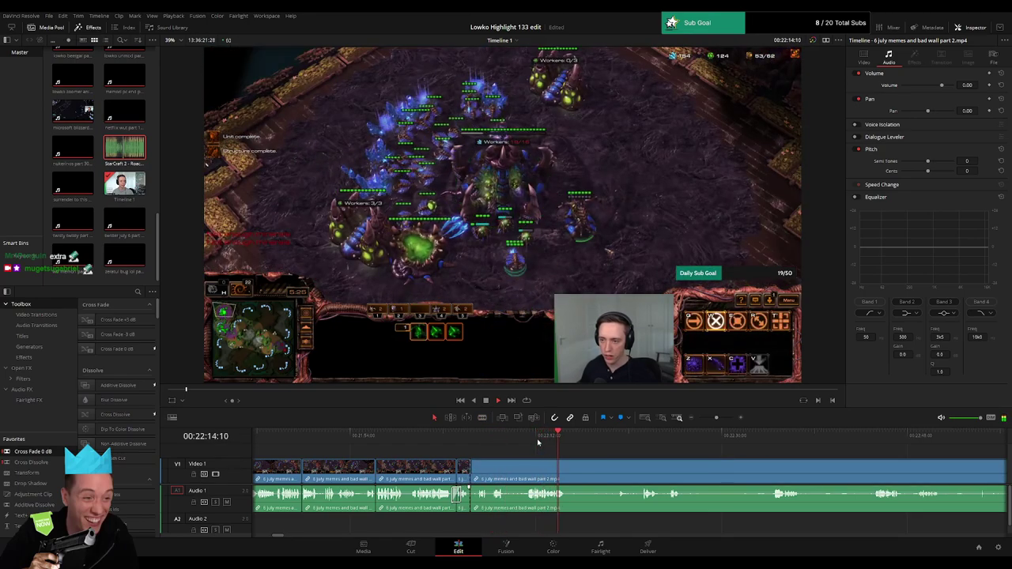
pyautogui.moveTo(859, 442); pyautogui.dragTo(876, 439)
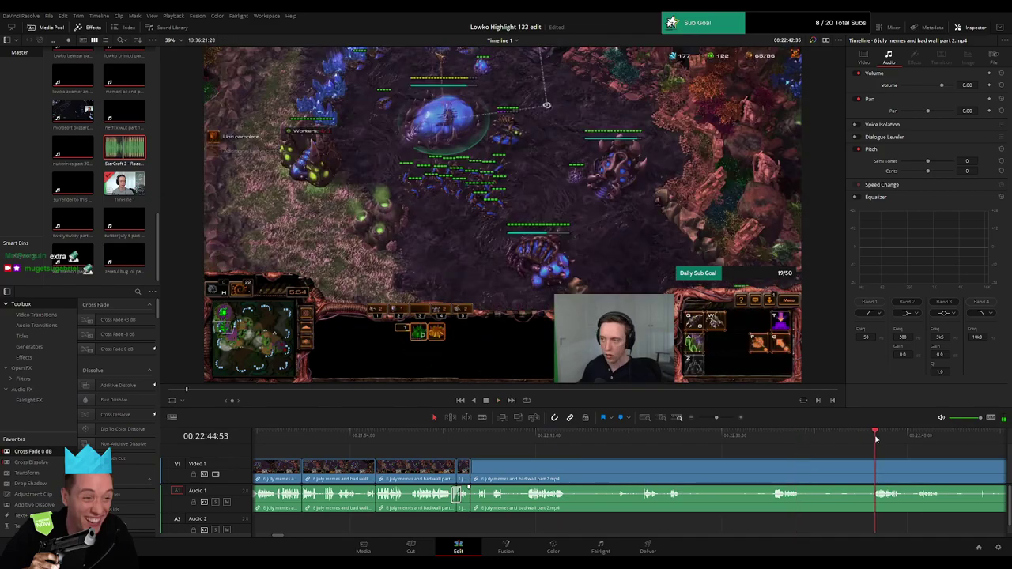
pyautogui.hscroll(5, 635, 460)
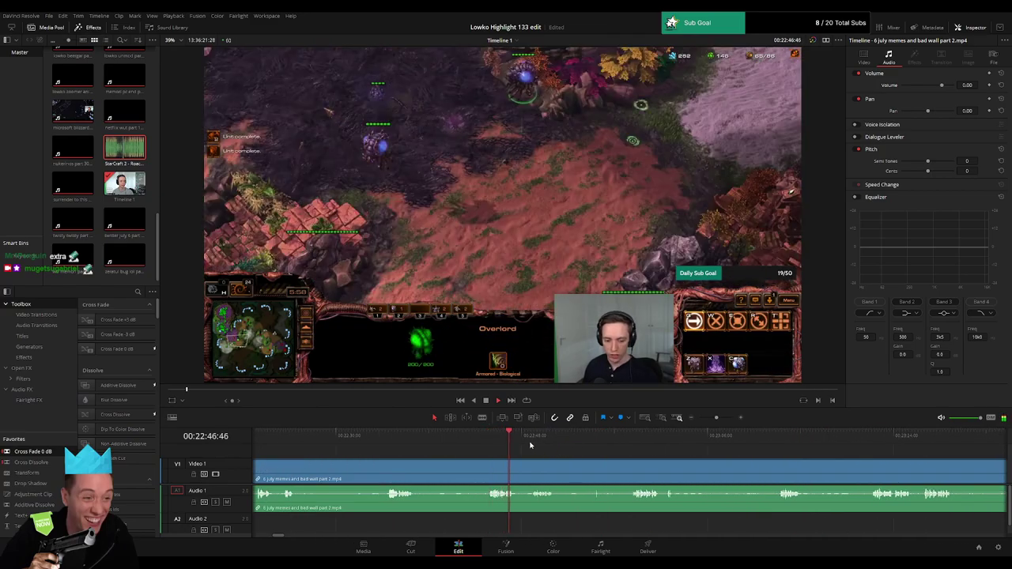
pyautogui.click(531, 439)
pyautogui.click(677, 440)
pyautogui.click(868, 444)
pyautogui.hscroll(5, 577, 446)
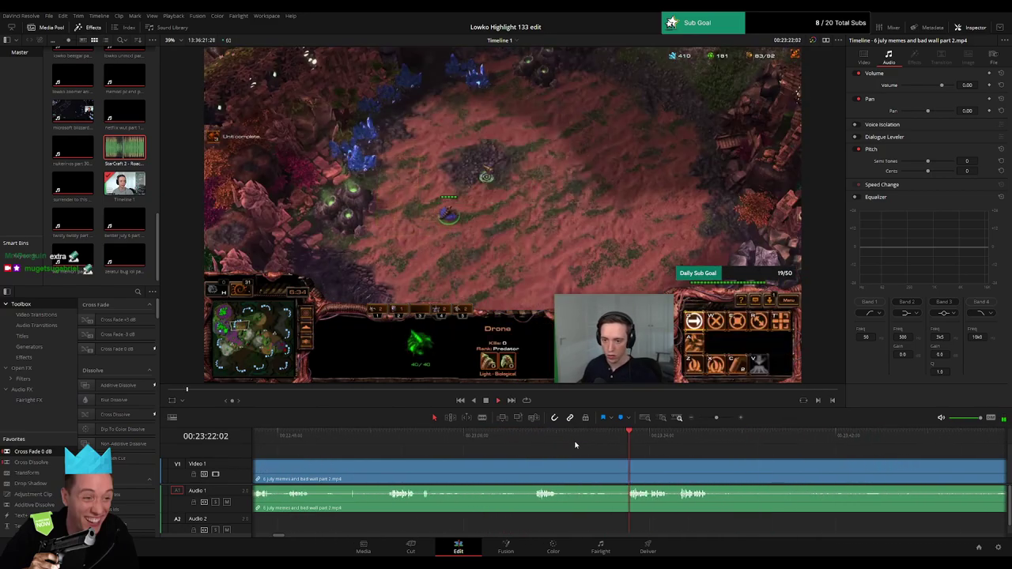
pyautogui.moveTo(717, 417); pyautogui.dragTo(708, 423)
pyautogui.click(680, 436)
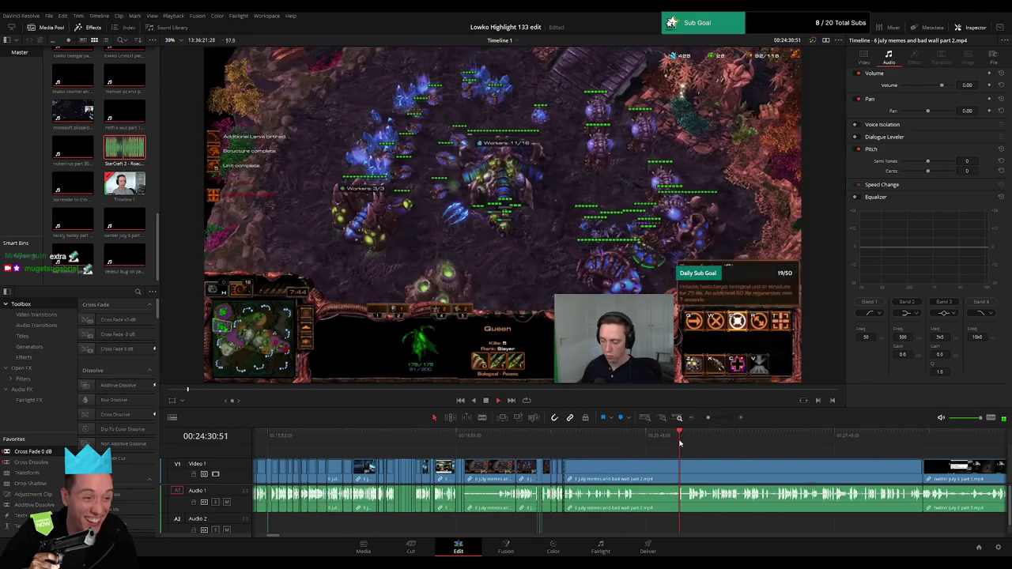
pyautogui.moveTo(708, 417); pyautogui.dragTo(713, 418)
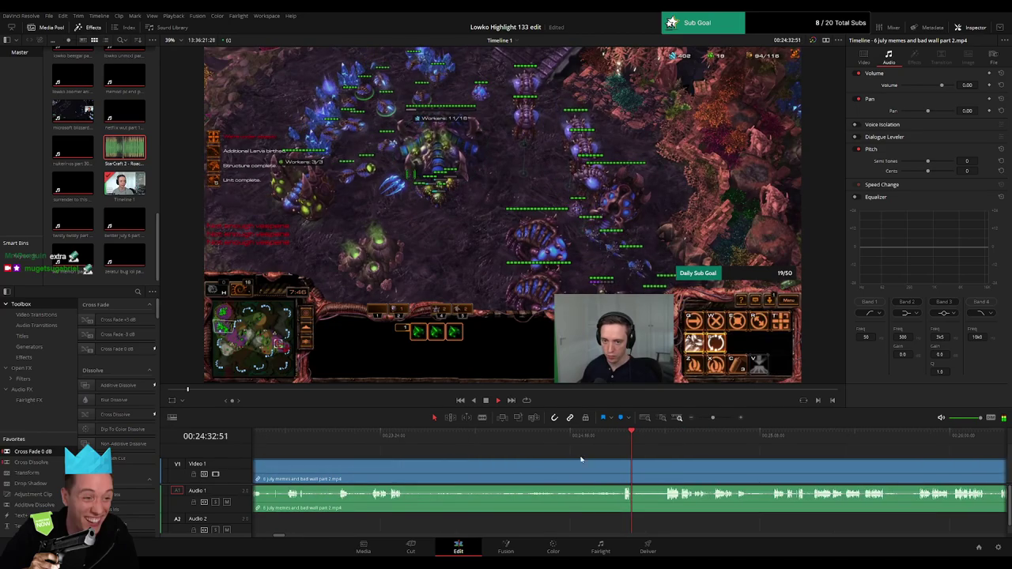
# - Remove the long gameplay section from the split at about 22:06 to about 23:13
pyautogui.click(388, 442)
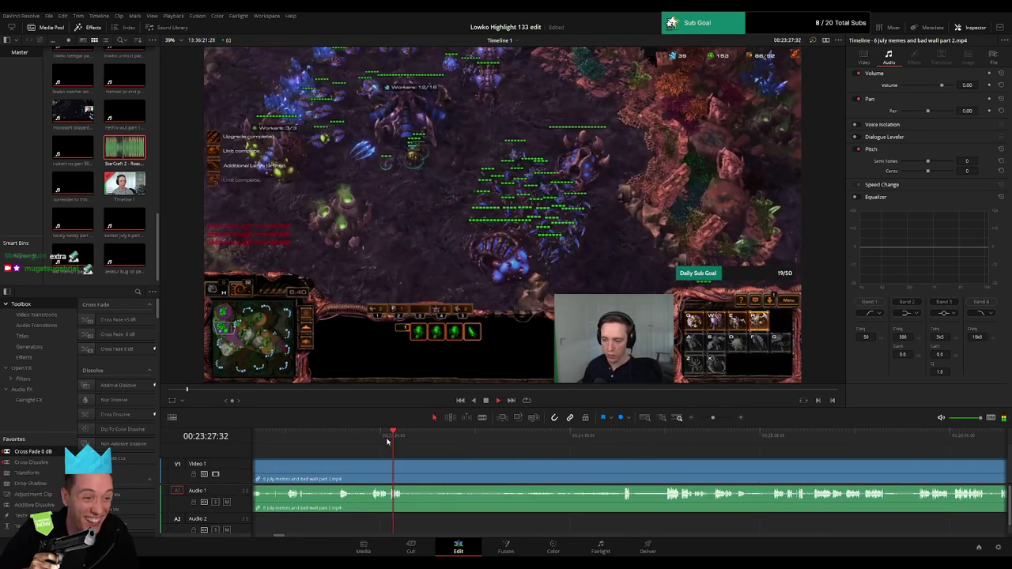
pyautogui.click(376, 443)
pyautogui.moveTo(375, 443); pyautogui.dragTo(375, 448)
pyautogui.press('b')
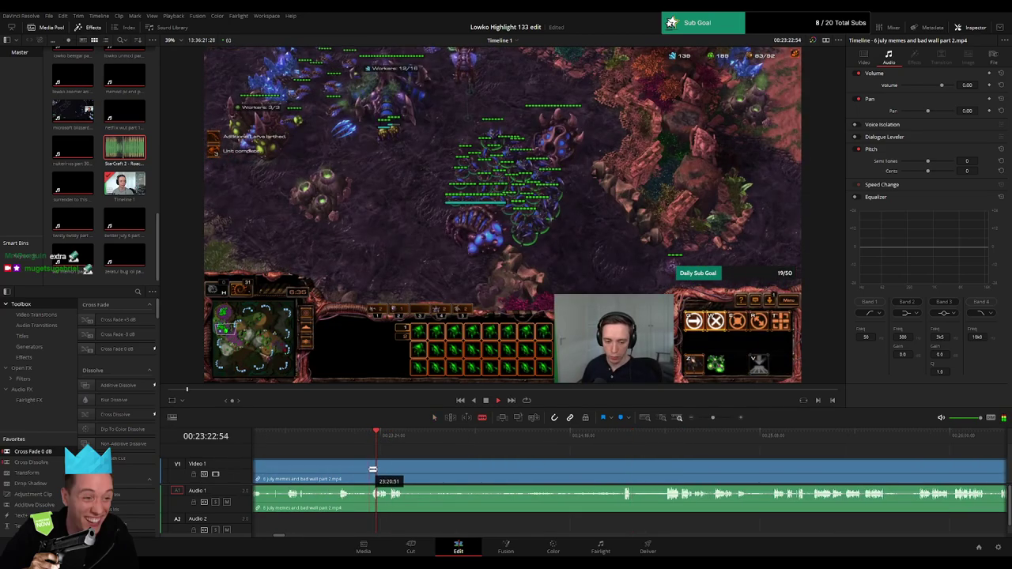
pyautogui.click(340, 450)
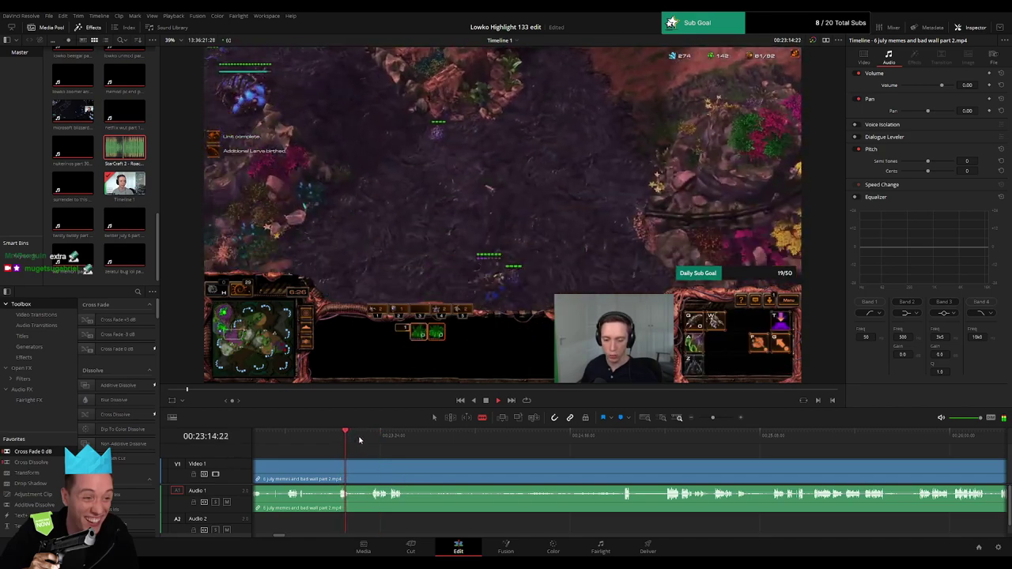
pyautogui.press('a')
pyautogui.click(330, 477)
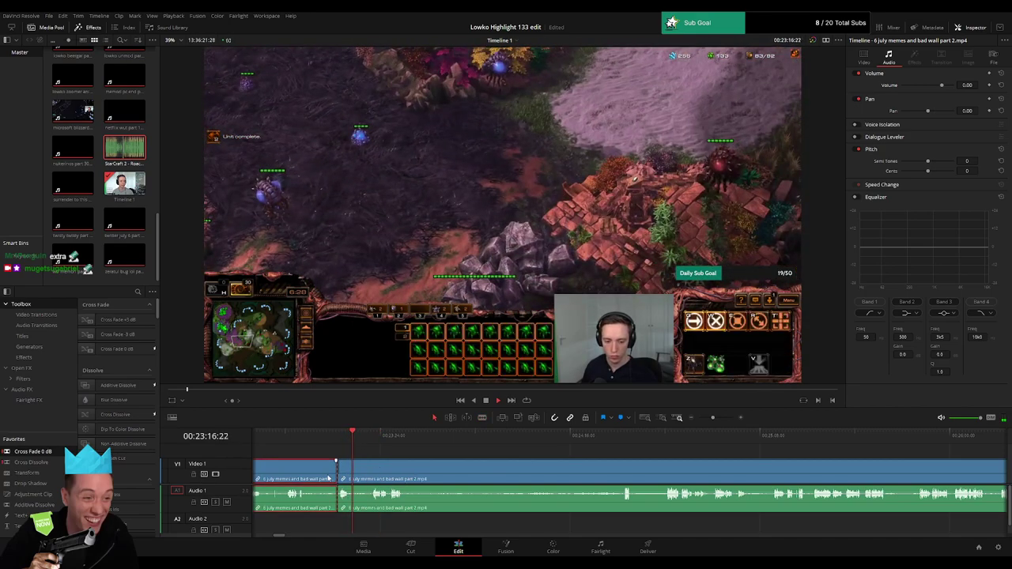
pyautogui.press('Delete')
pyautogui.hscroll(-2, 594, 467)
pyautogui.hscroll(-2, 462, 471)
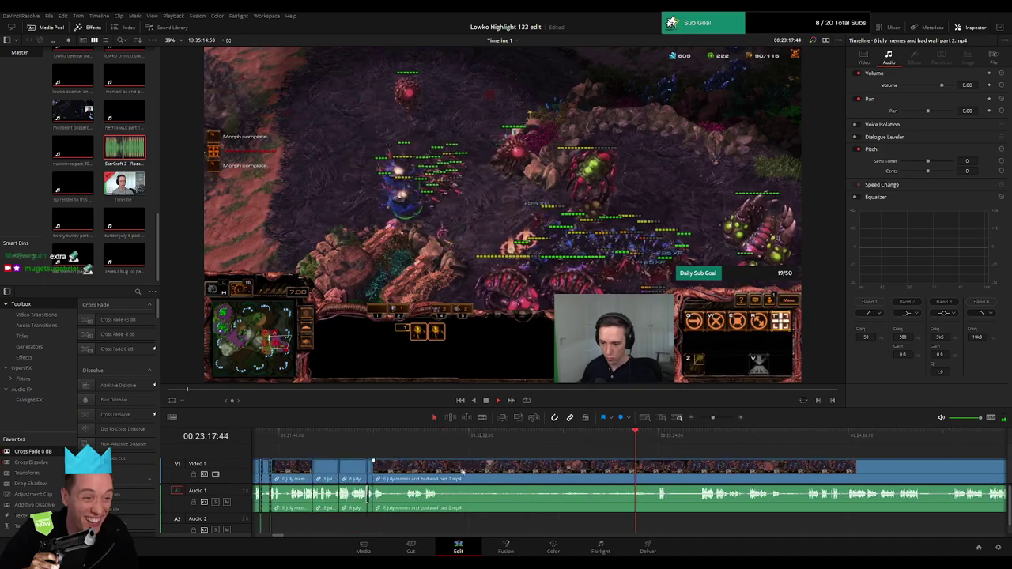
# - Cut out the pause between about 22:09 and 22:14, and smooth the audio join with Cross Fade 0 dB
pyautogui.moveTo(383, 443); pyautogui.dragTo(405, 443)
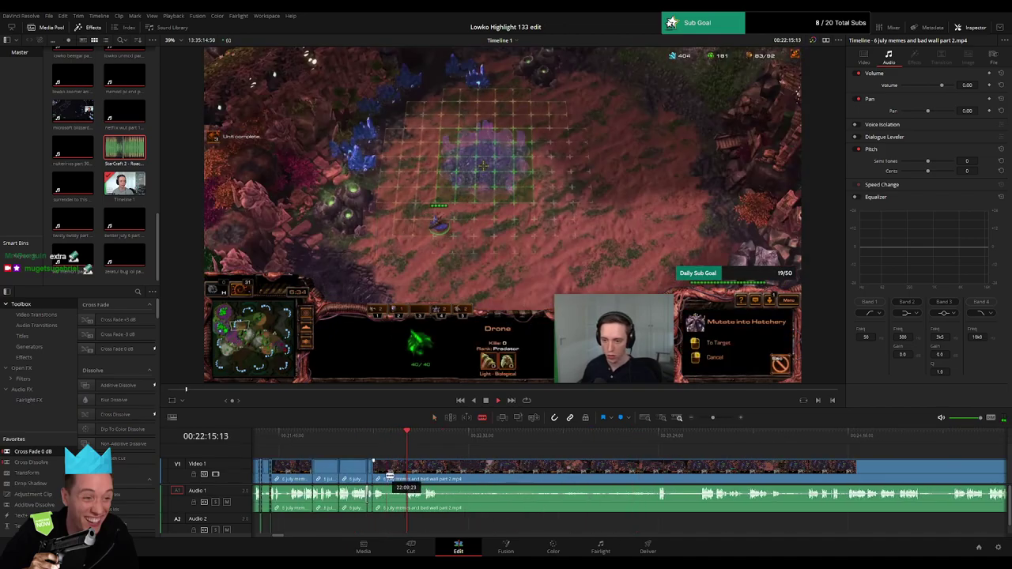
pyautogui.moveTo(390, 476); pyautogui.dragTo(404, 473)
pyautogui.click(406, 472)
pyautogui.press('a')
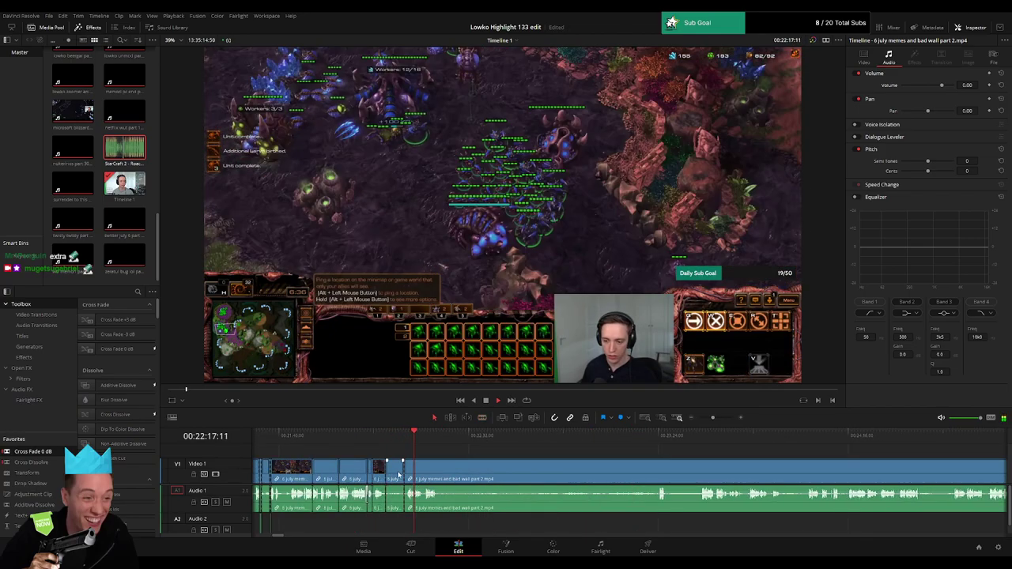
pyautogui.click(400, 470)
pyautogui.press('Delete')
pyautogui.press('space')
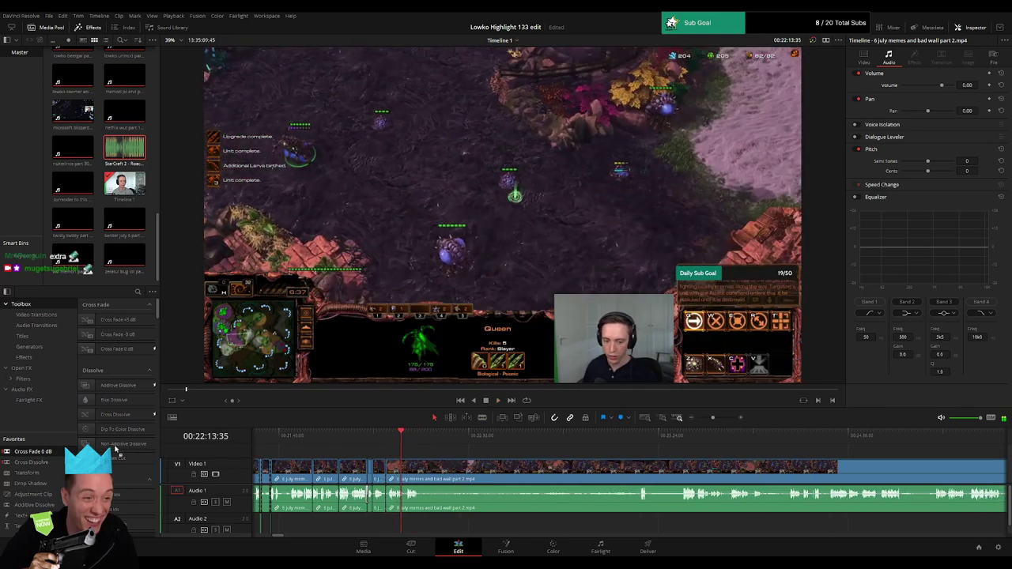
pyautogui.moveTo(32, 451); pyautogui.dragTo(410, 500)
pyautogui.press('space')
# - Cut out the quiet gameplay from about 22:19 to 22:52, and smooth the audio join with Cross Fade 0 dB
pyautogui.moveTo(432, 440); pyautogui.dragTo(563, 443)
pyautogui.press('b')
pyautogui.click(444, 476)
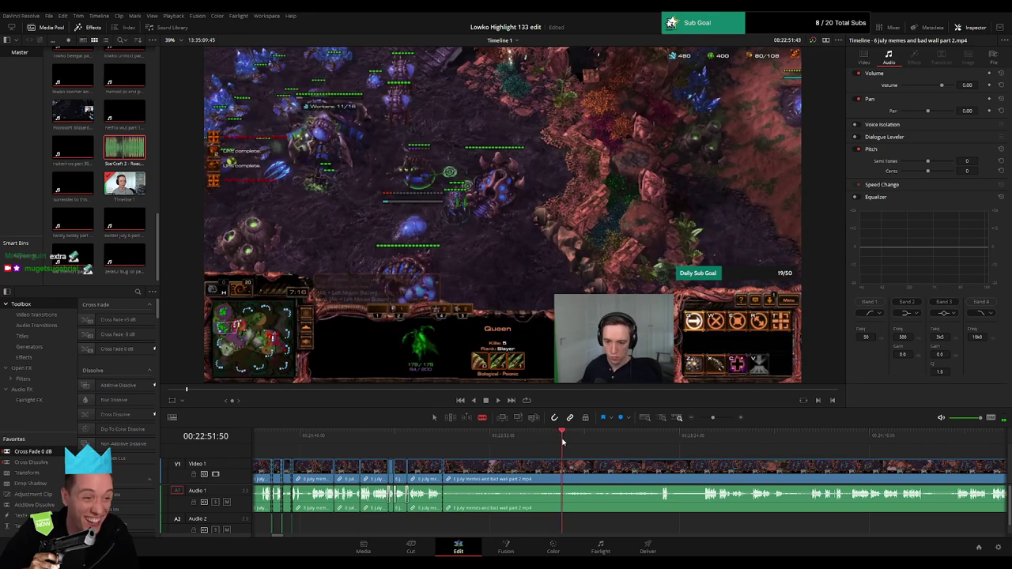
pyautogui.click(567, 471)
pyautogui.press('a')
pyautogui.click(543, 472)
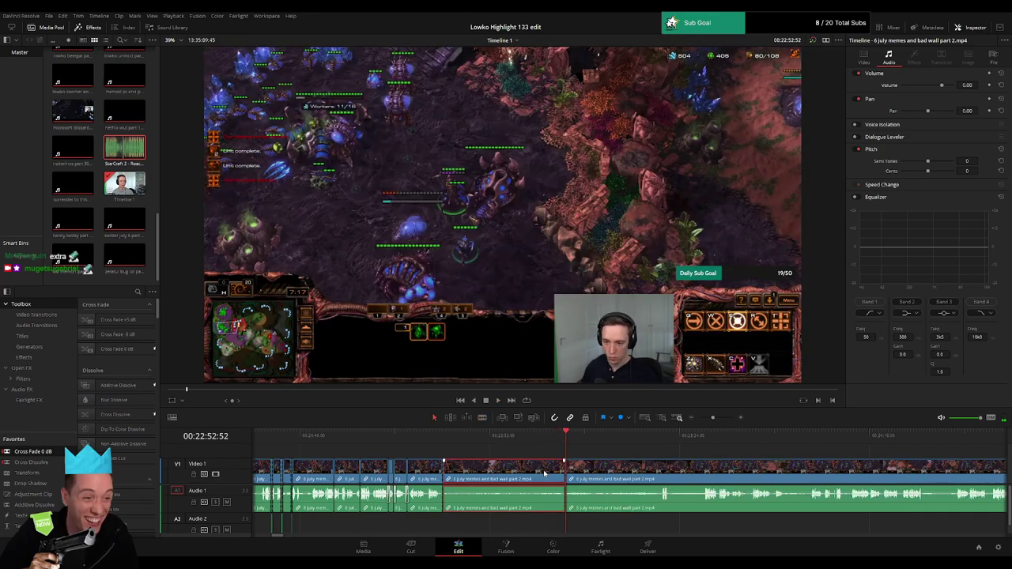
pyautogui.press('Delete')
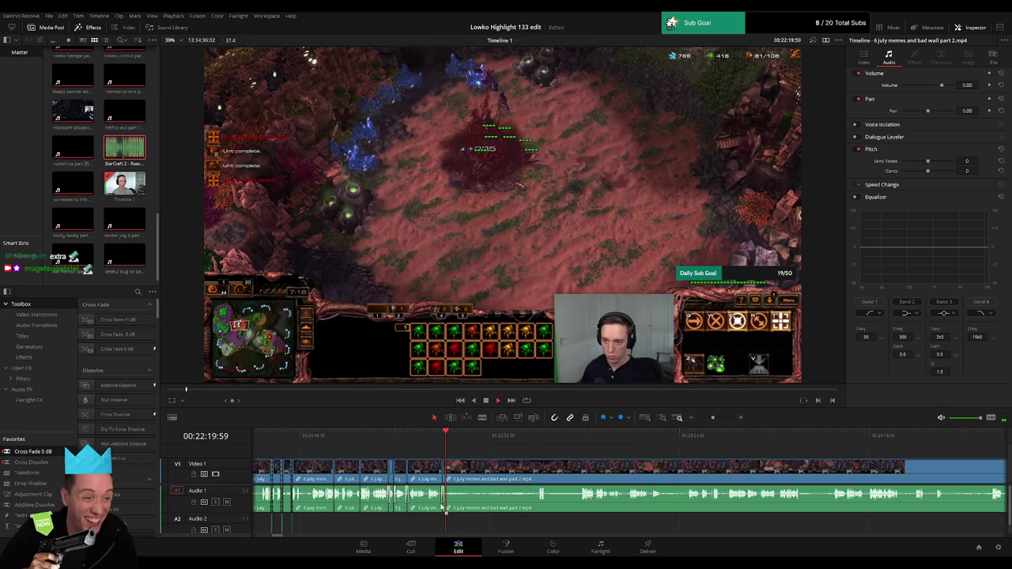
# - Play through the footage from about 22:46 to 23:07 to find the next pause
pyautogui.moveTo(447, 440); pyautogui.dragTo(536, 445)
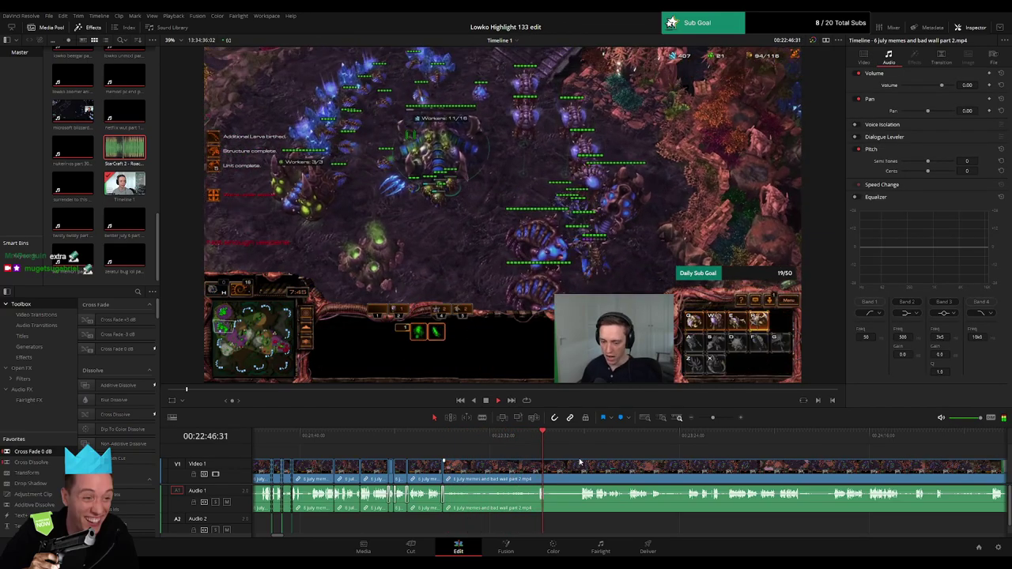
pyautogui.moveTo(596, 456)
pyautogui.mouseDown()
pyautogui.moveTo(593, 443)
pyautogui.moveTo(548, 443)
pyautogui.moveTo(586, 442)
pyautogui.mouseUp()
pyautogui.press('space')
pyautogui.moveTo(655, 461); pyautogui.dragTo(491, 448)
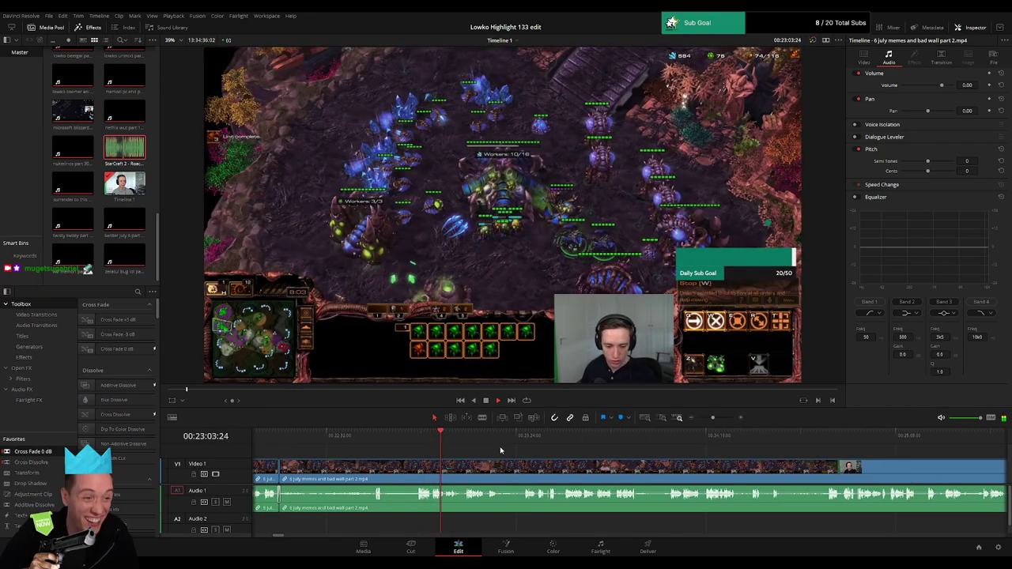
pyautogui.moveTo(715, 420); pyautogui.dragTo(717, 419)
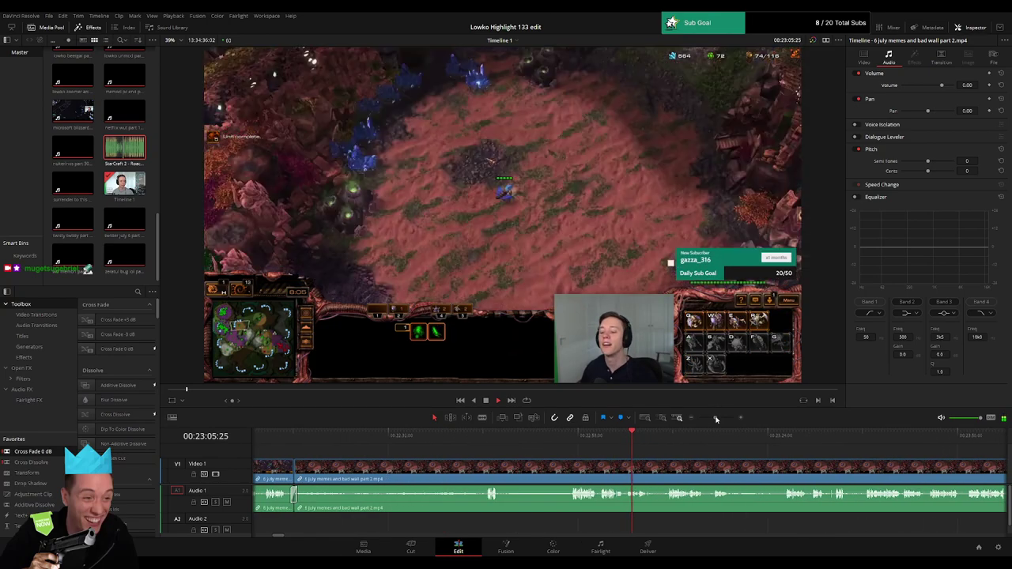
pyautogui.moveTo(664, 449); pyautogui.dragTo(491, 457)
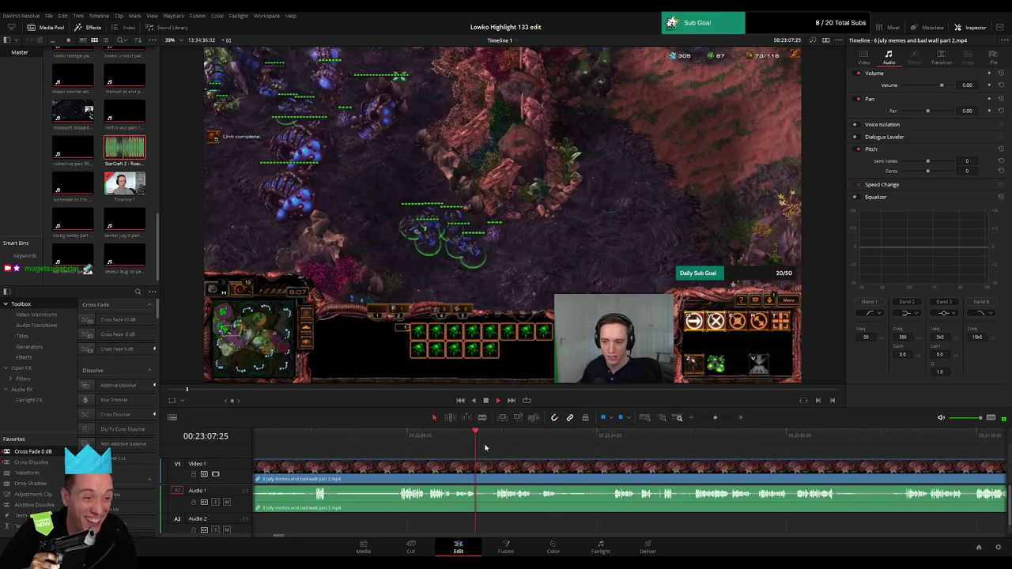
# - Cut out the pause between about 23:07:25 and 23:10:11, closing the gap
pyautogui.click(497, 445)
pyautogui.press('space')
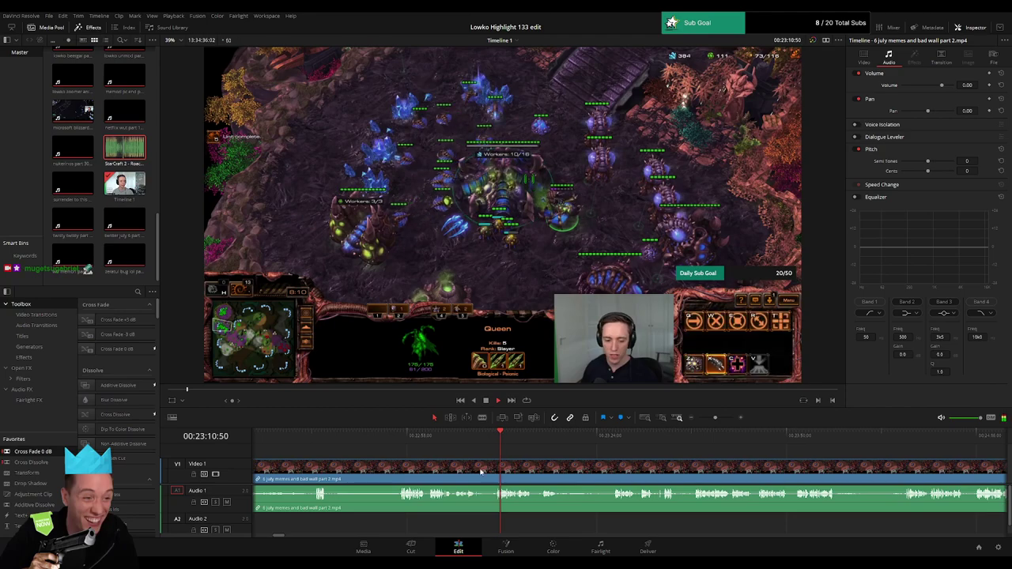
pyautogui.press('b')
pyautogui.click(476, 468)
pyautogui.click(498, 465)
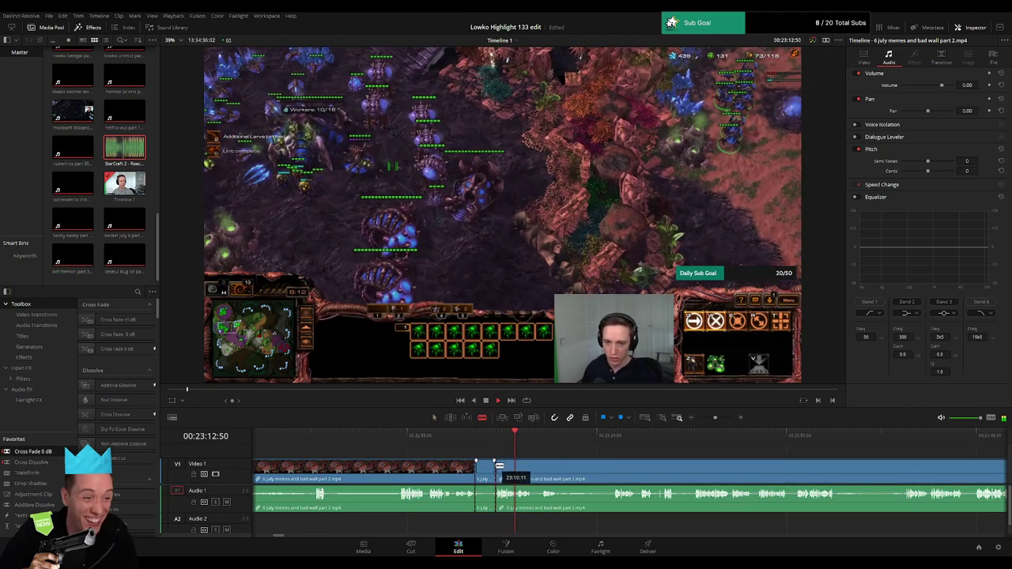
pyautogui.press('a')
pyautogui.click(488, 469)
pyautogui.press('Delete')
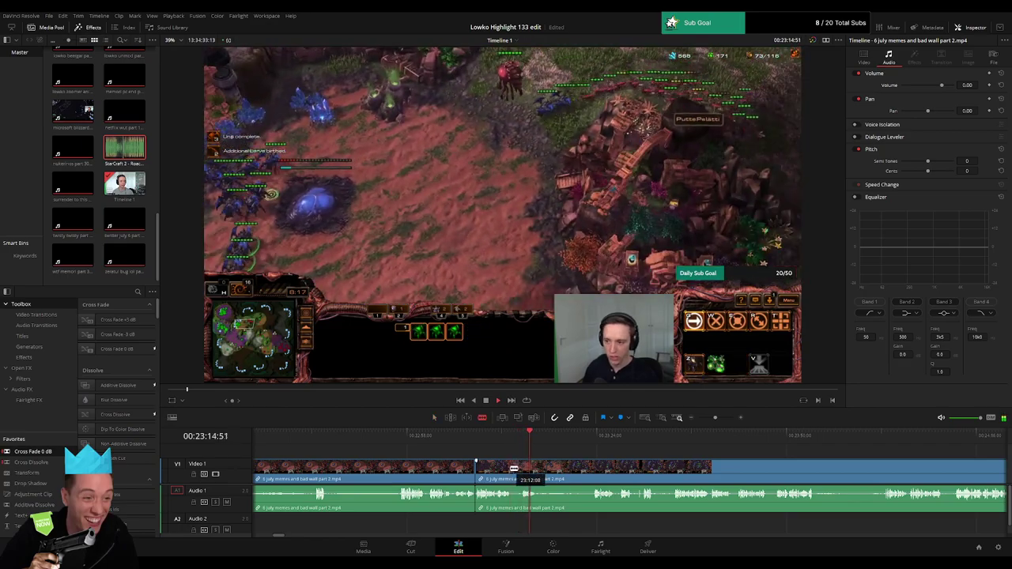
# - Cut out the short section of the 6 july memes clip from about 00:23:29 to 00:23:30
pyautogui.press('b')
pyautogui.click(598, 435)
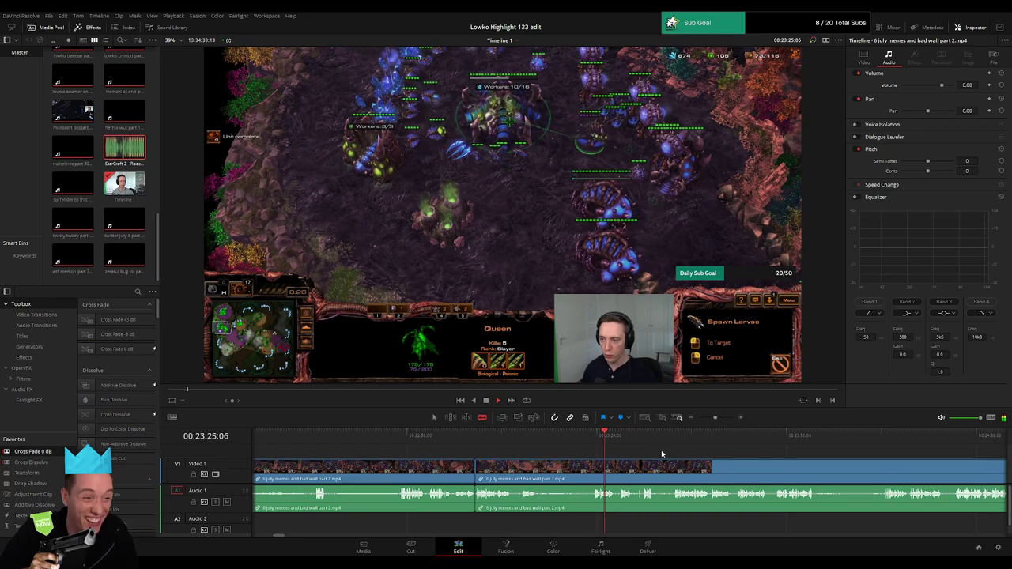
pyautogui.moveTo(662, 454); pyautogui.dragTo(479, 442)
pyautogui.click(442, 441)
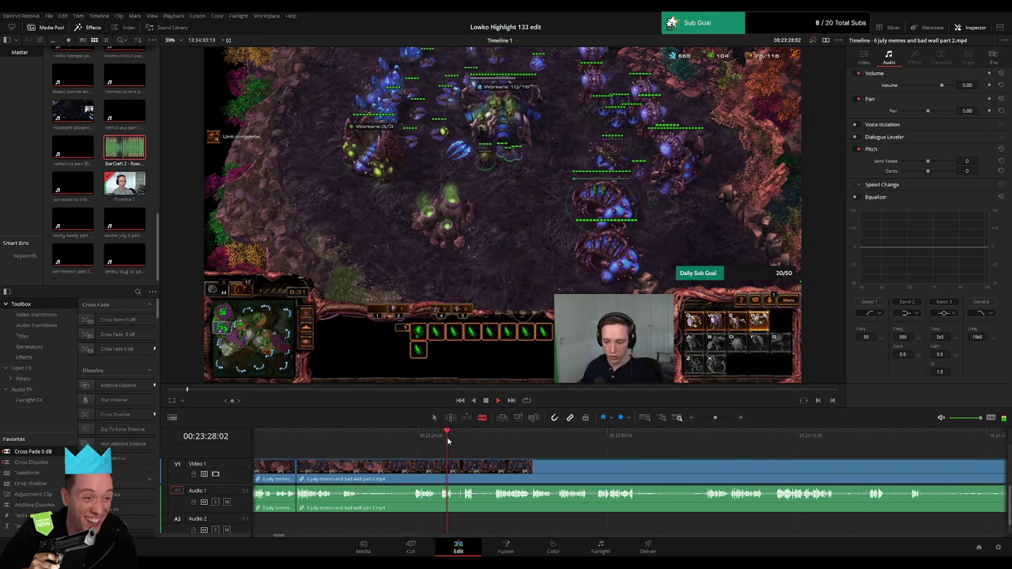
pyautogui.click(462, 439)
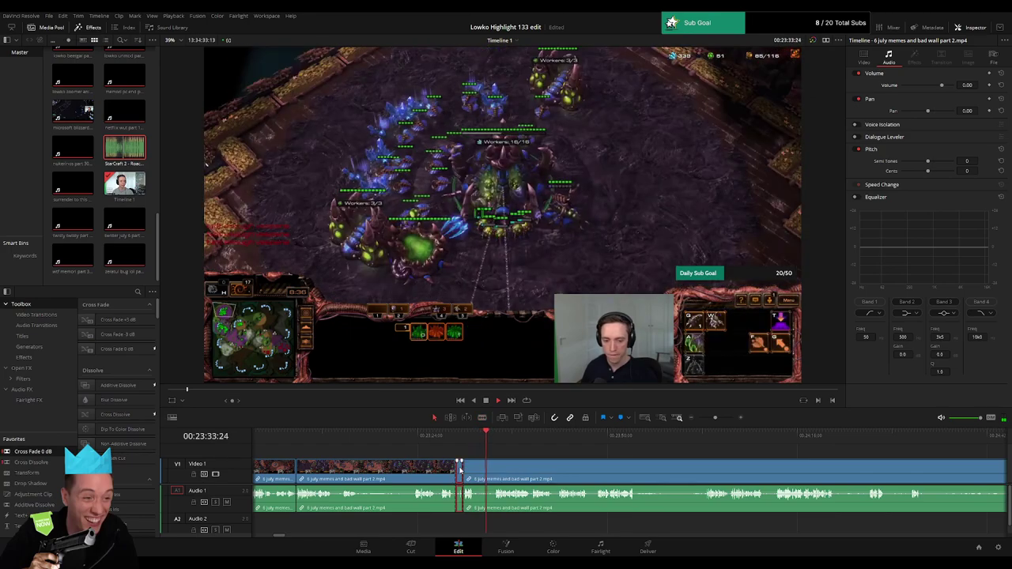
# - Remove the section from about 00:23:31 to 00:23:33 of the same clip and add an audio cross fade at the join
pyautogui.press('b')
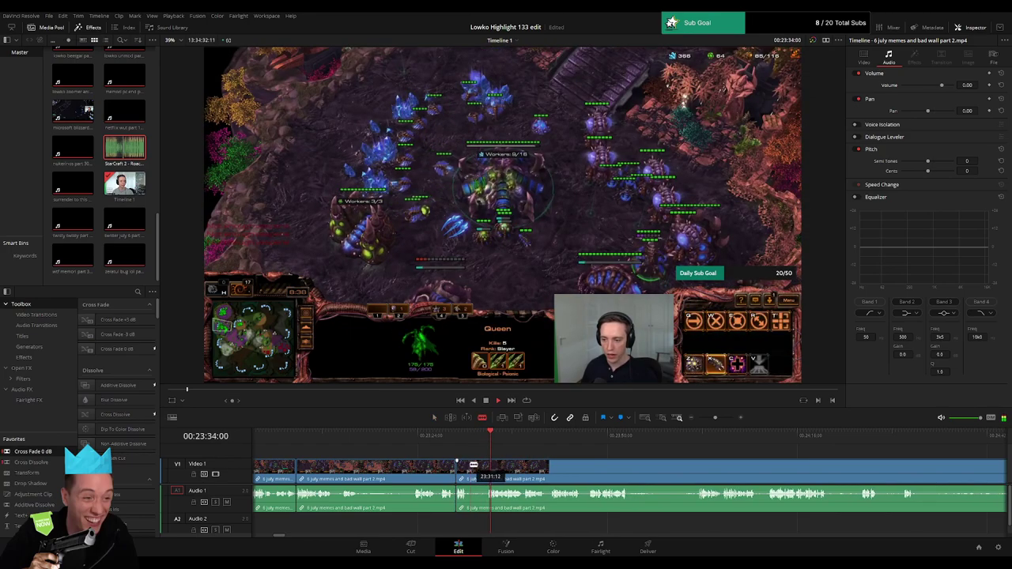
pyautogui.click(469, 466)
pyautogui.click(487, 467)
pyautogui.press('a')
pyautogui.click(479, 467)
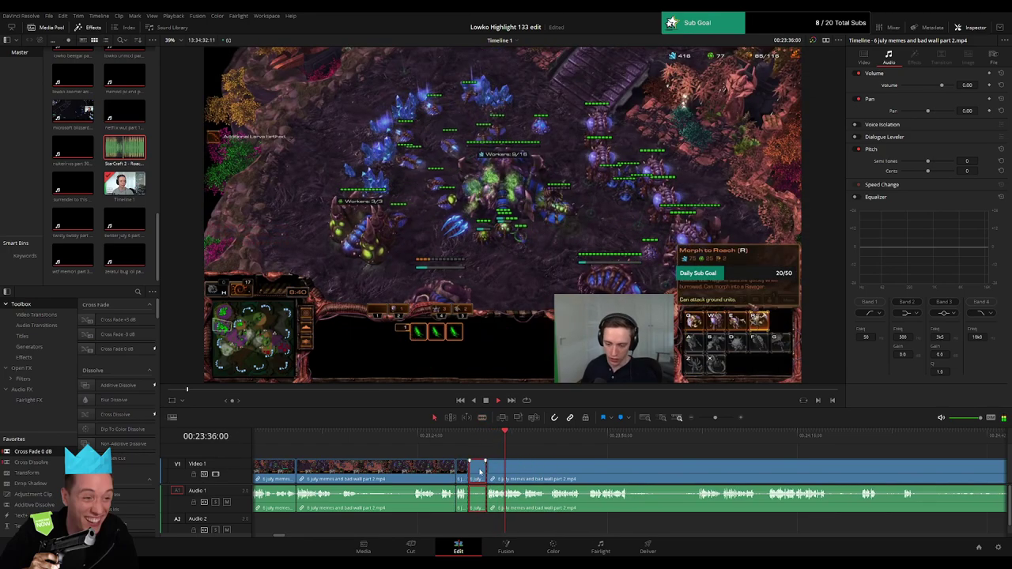
pyautogui.press('Delete')
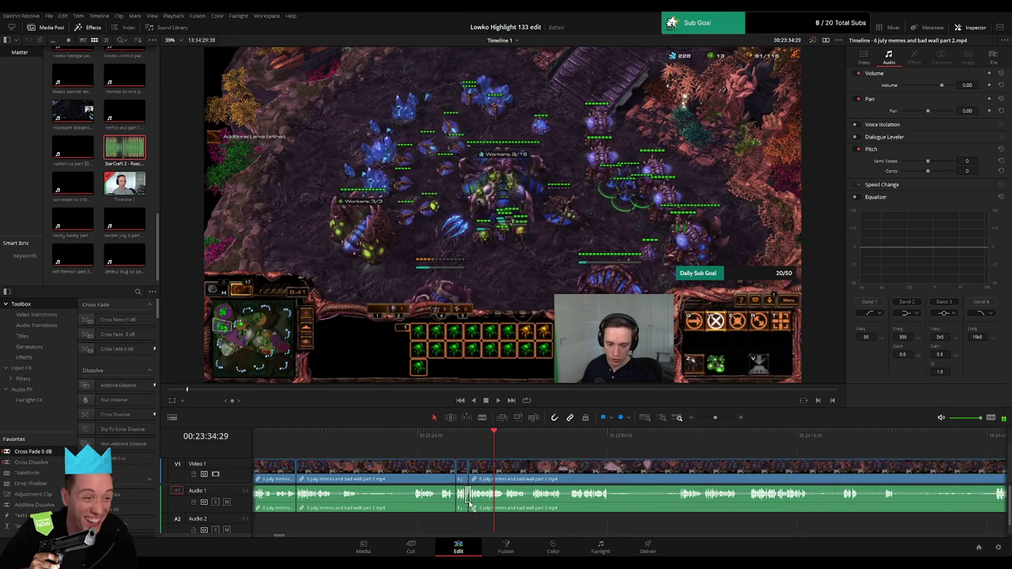
pyautogui.press('space')
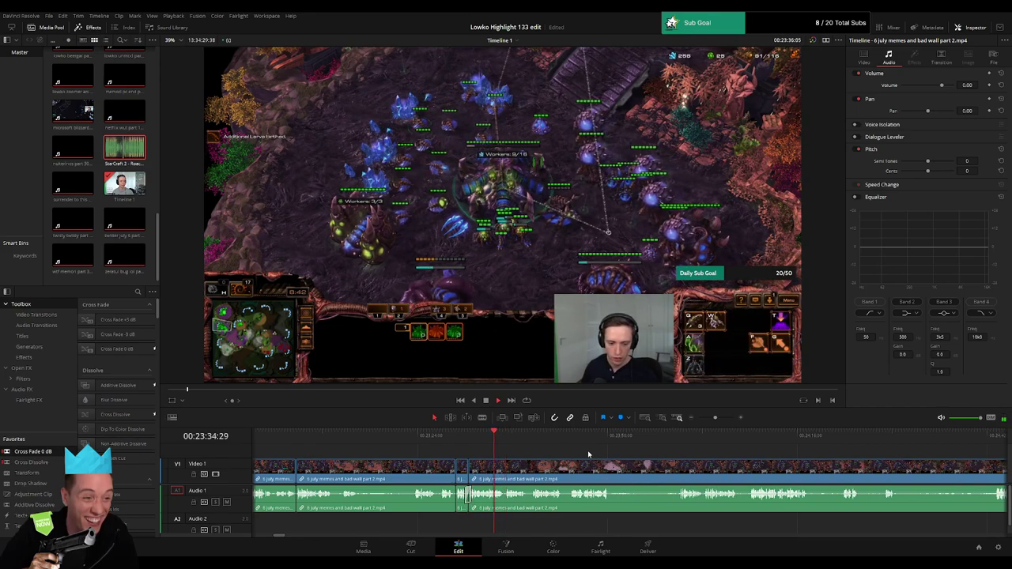
# - Review the following gameplay footage and split the clip at about 00:23:50, where the talking pauses
pyautogui.moveTo(595, 454); pyautogui.dragTo(463, 454)
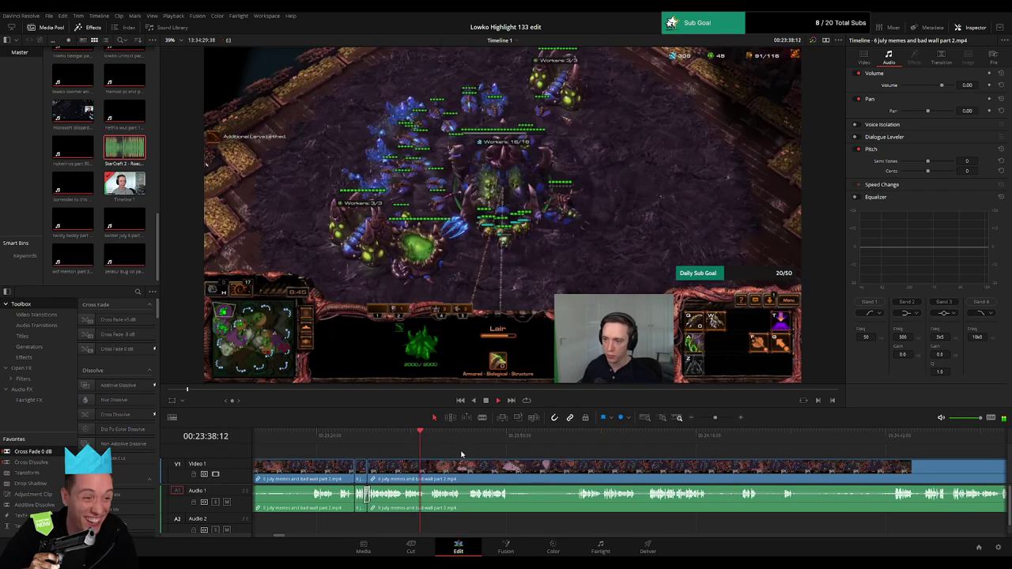
pyautogui.click(434, 440)
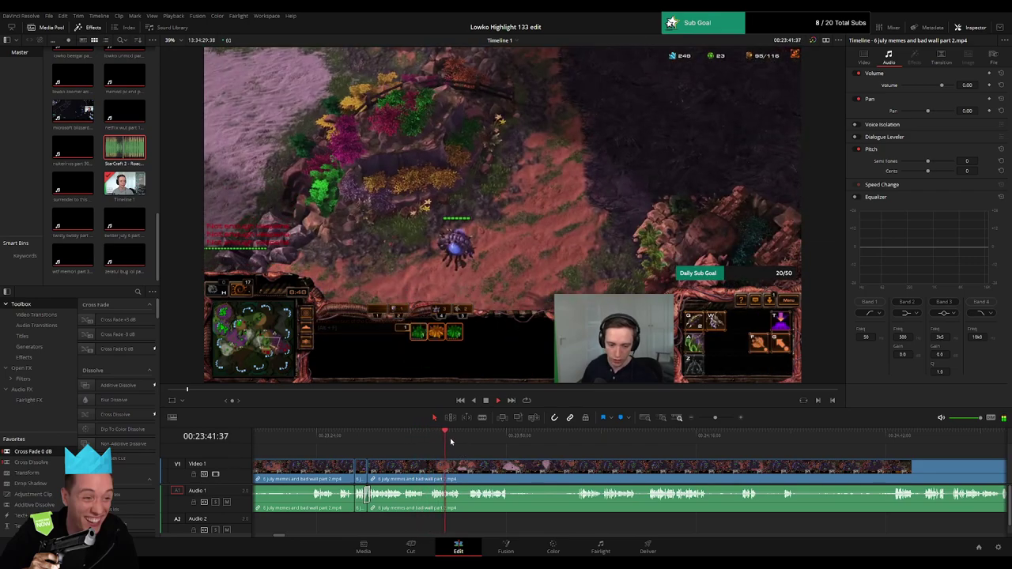
pyautogui.moveTo(461, 441); pyautogui.dragTo(469, 442)
pyautogui.press('space')
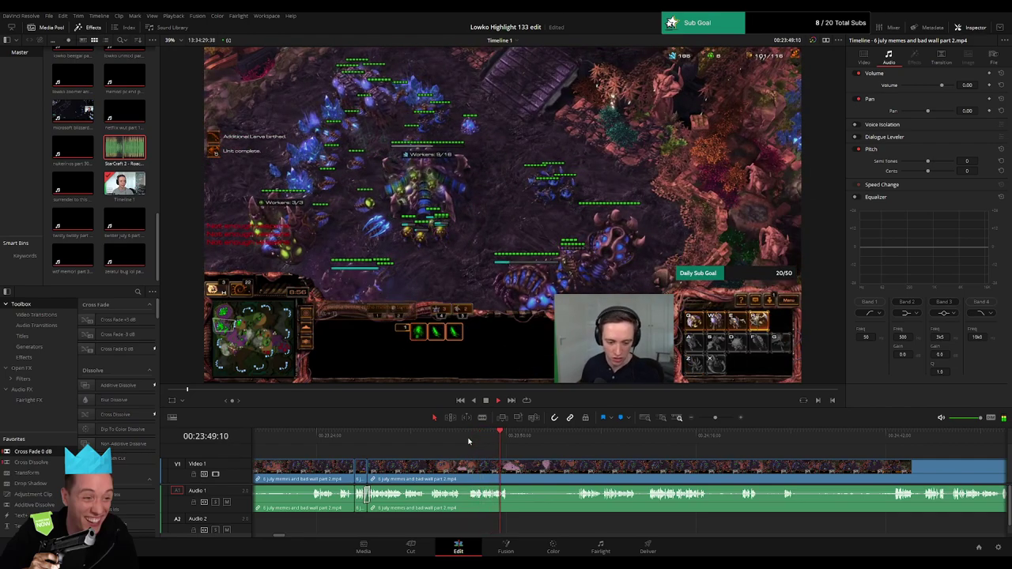
pyautogui.click(571, 438)
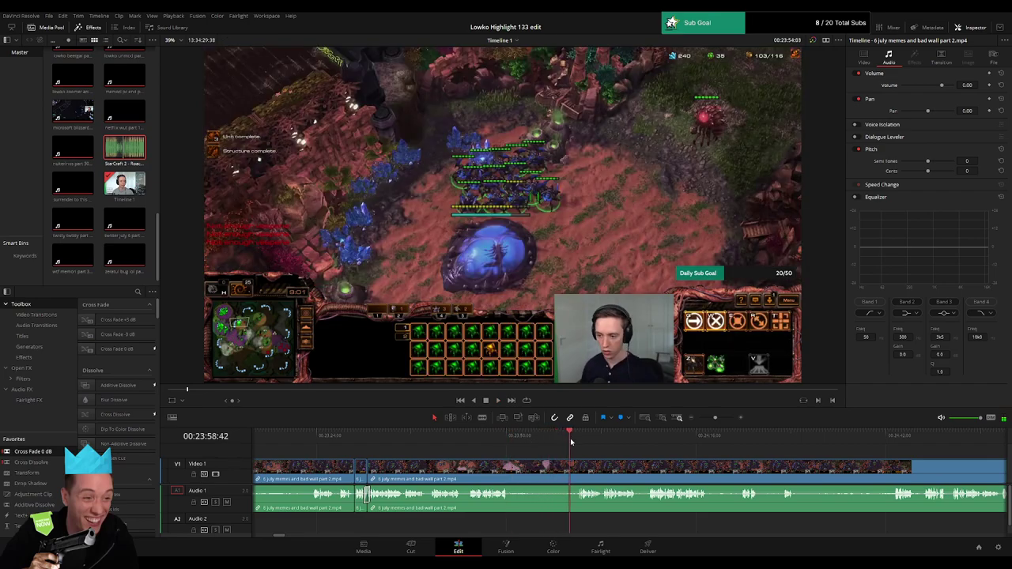
pyautogui.press('b')
pyautogui.click(510, 465)
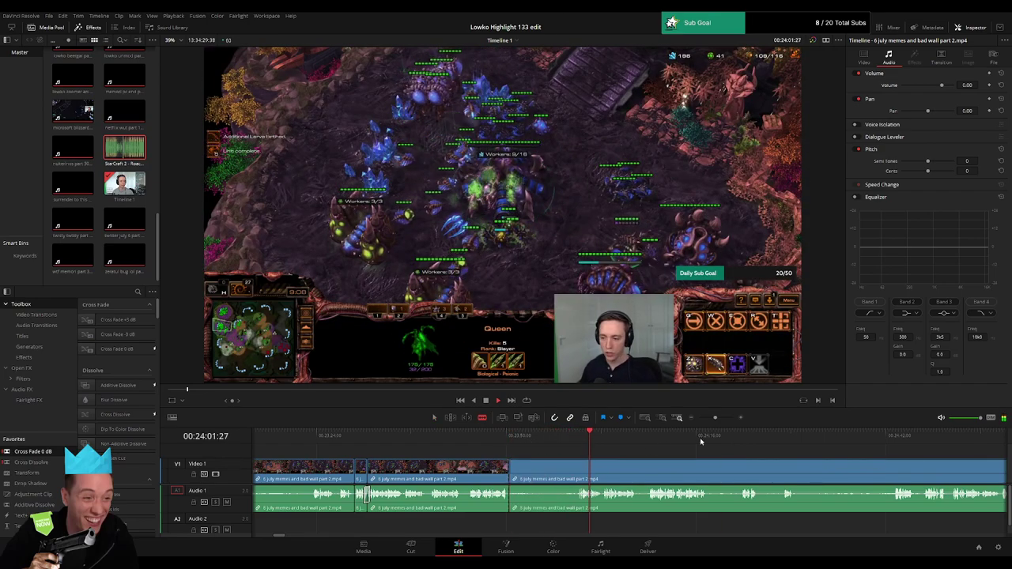
# - Split the clip again at about 00:24:41, delete the section between the two splits and cross-fade the audio at the join
pyautogui.click(894, 444)
pyautogui.moveTo(904, 463); pyautogui.dragTo(599, 449)
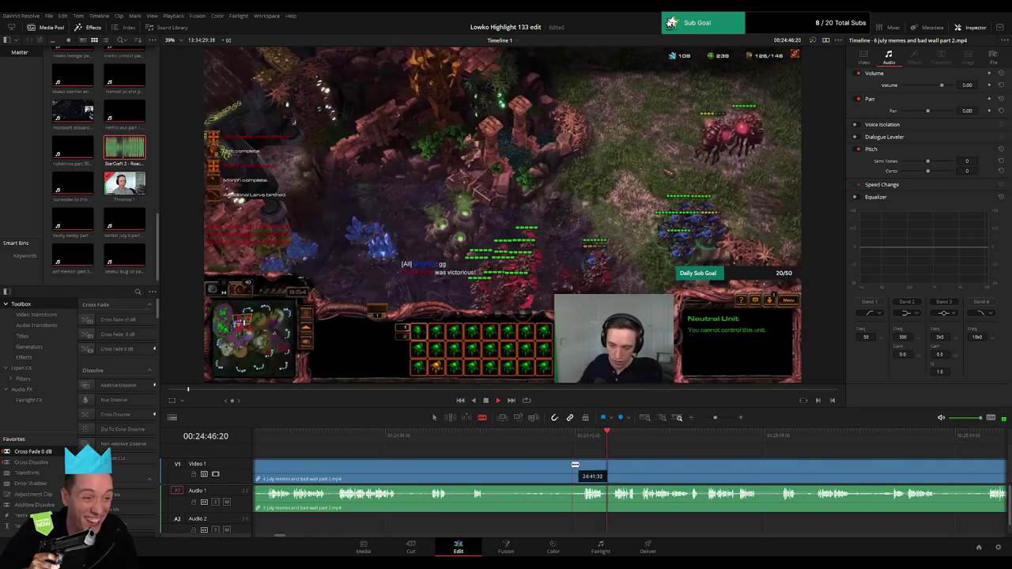
pyautogui.click(571, 464)
pyautogui.press('a')
pyautogui.press('space')
pyautogui.click(538, 468)
pyautogui.press('Delete')
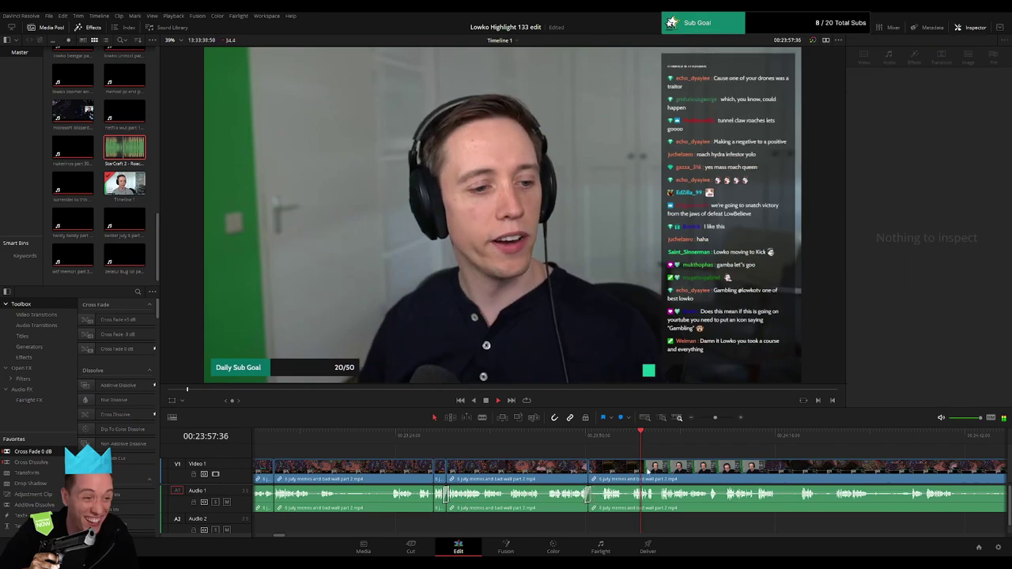
# - Split the 6 july memes clip at 00:23:59:32 and delete its remainder up to the twitter july 6 part 3 clip
pyautogui.moveTo(684, 463); pyautogui.dragTo(494, 451)
pyautogui.click(471, 441)
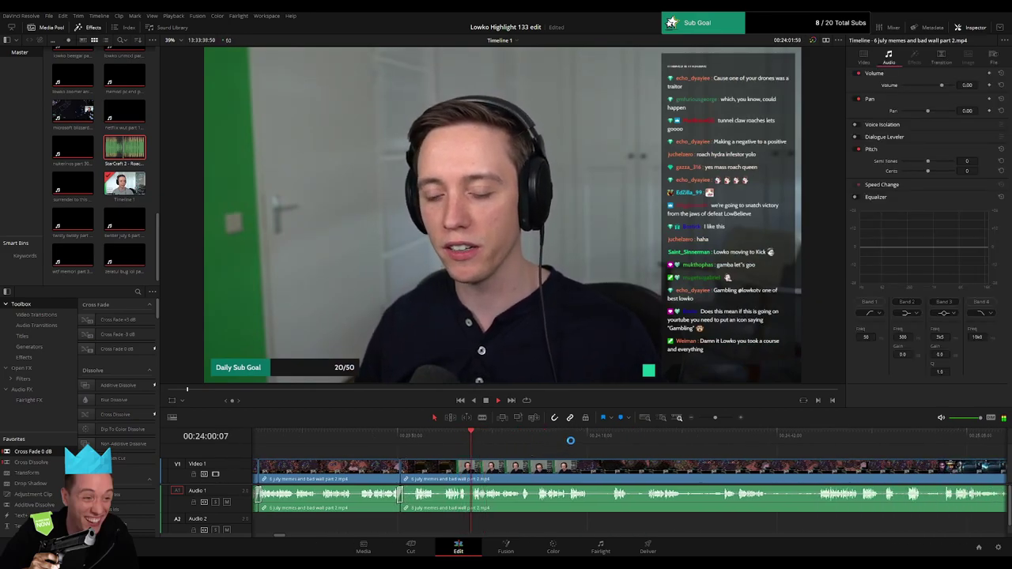
pyautogui.moveTo(714, 418); pyautogui.dragTo(720, 418)
pyautogui.click(514, 433)
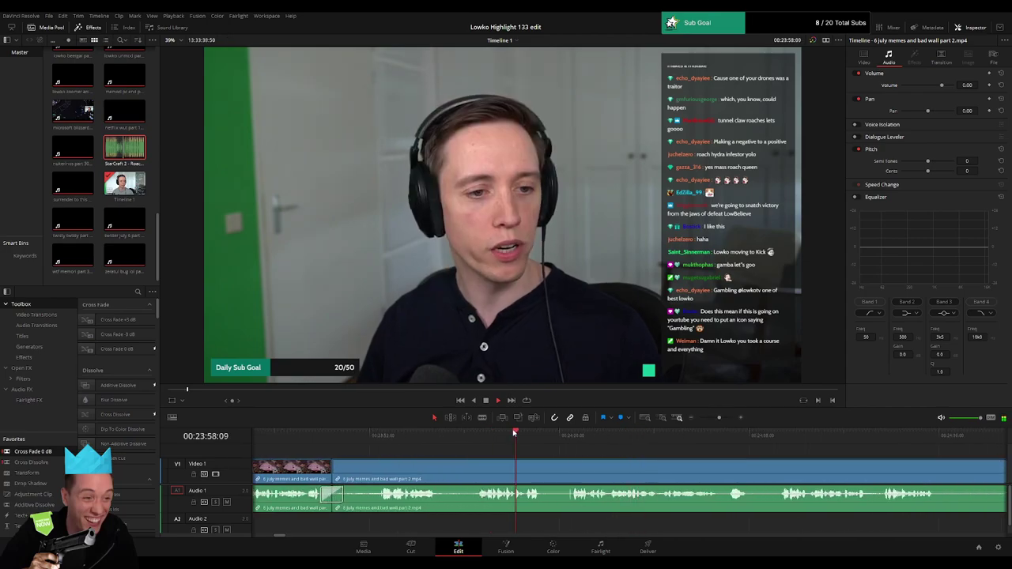
pyautogui.click(553, 469)
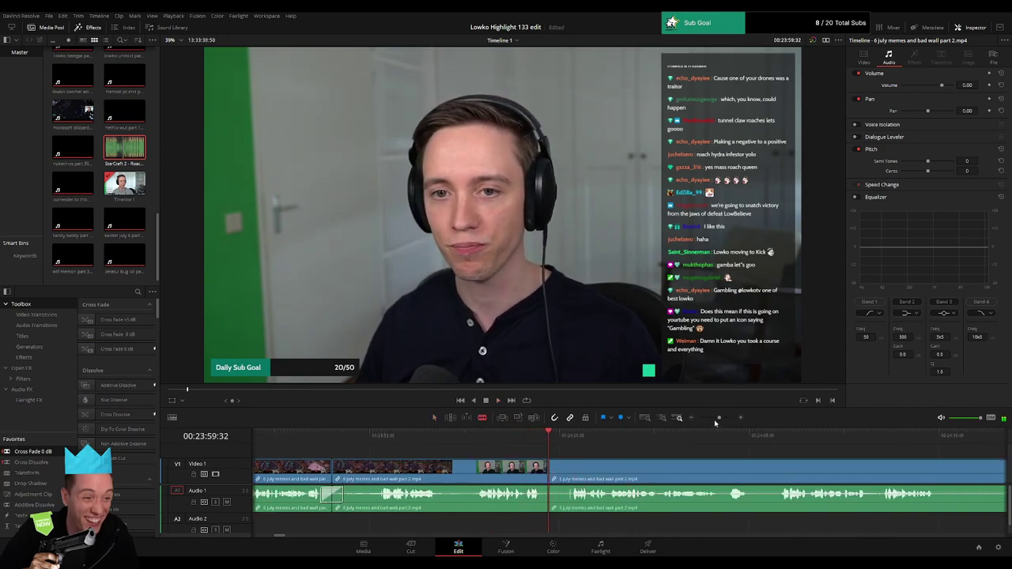
pyautogui.moveTo(719, 419); pyautogui.dragTo(705, 419)
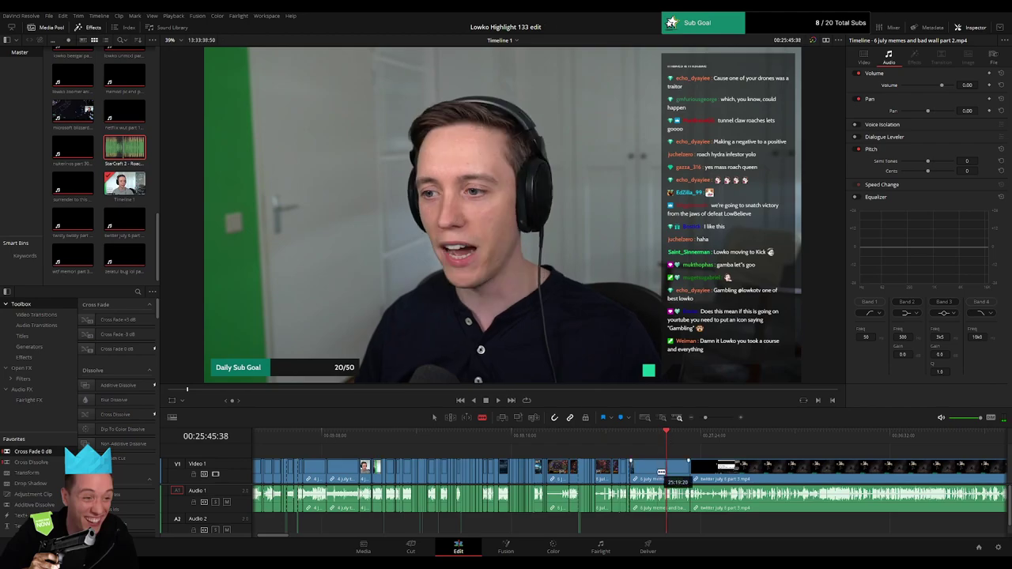
pyautogui.press('Delete')
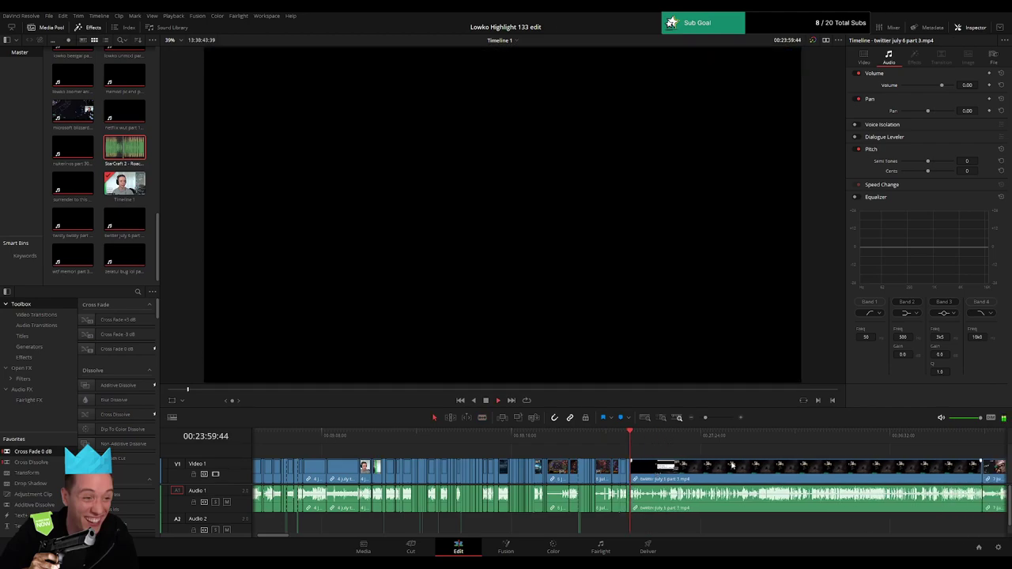
# - Skim the twitter july 6 part 3 clip between about 00:25:00 and 00:30:14 for a usable starting point
pyautogui.click(405, 440)
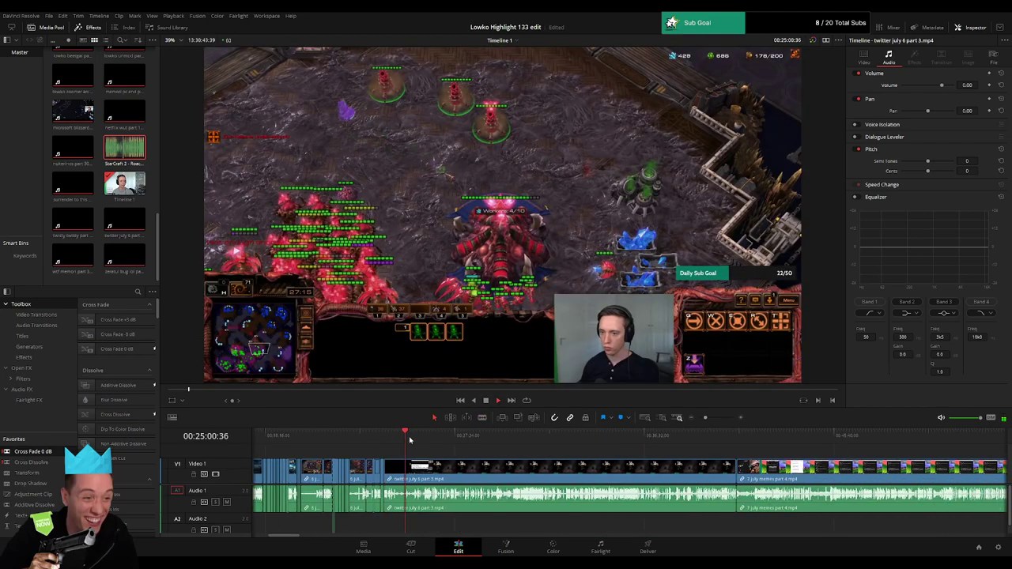
pyautogui.click(466, 439)
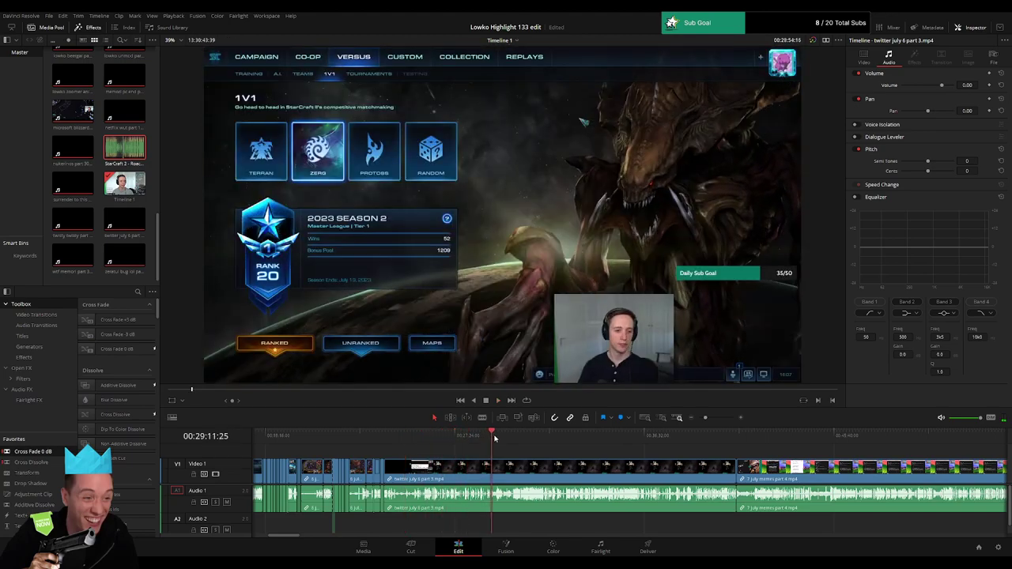
pyautogui.click(513, 439)
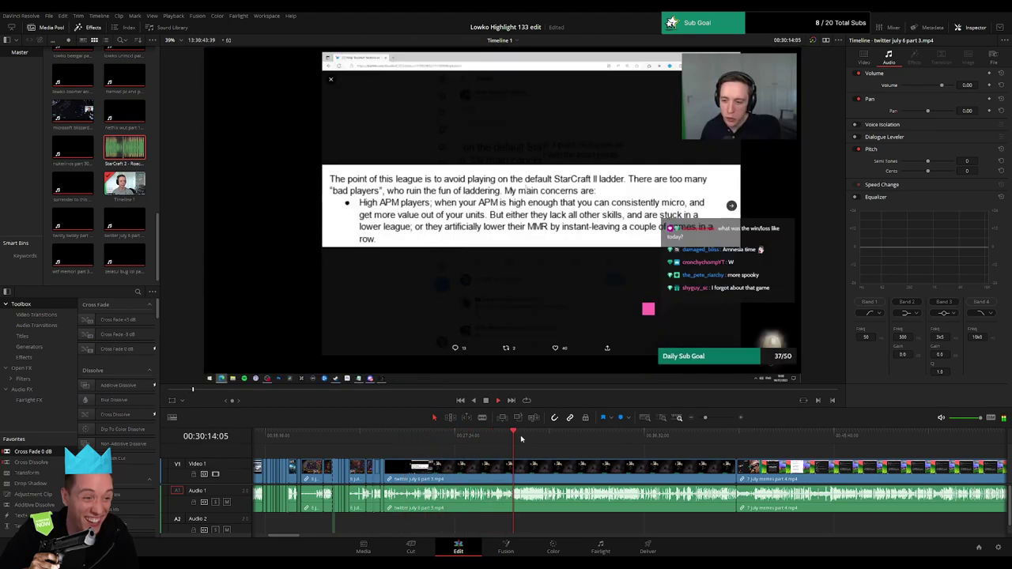
pyautogui.click(454, 439)
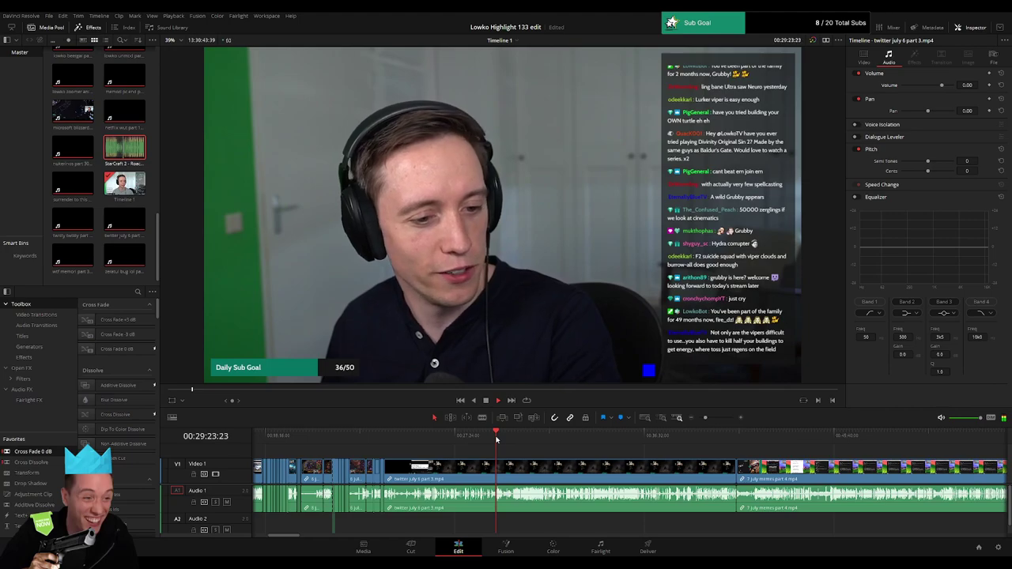
pyautogui.moveTo(455, 442); pyautogui.dragTo(499, 444)
pyautogui.moveTo(705, 418); pyautogui.dragTo(714, 420)
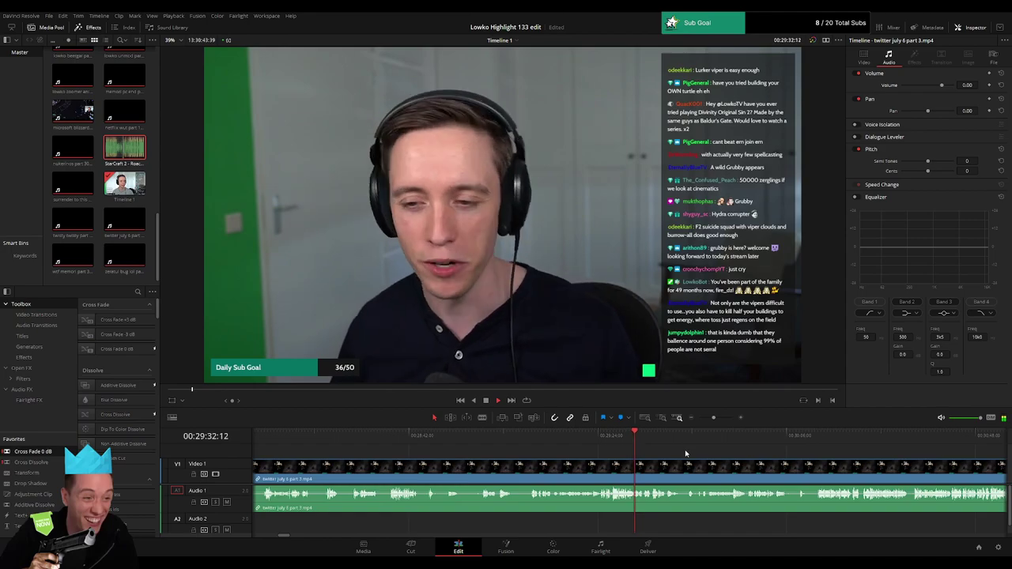
pyautogui.moveTo(687, 452); pyautogui.dragTo(498, 448)
pyautogui.click(504, 439)
pyautogui.click(522, 439)
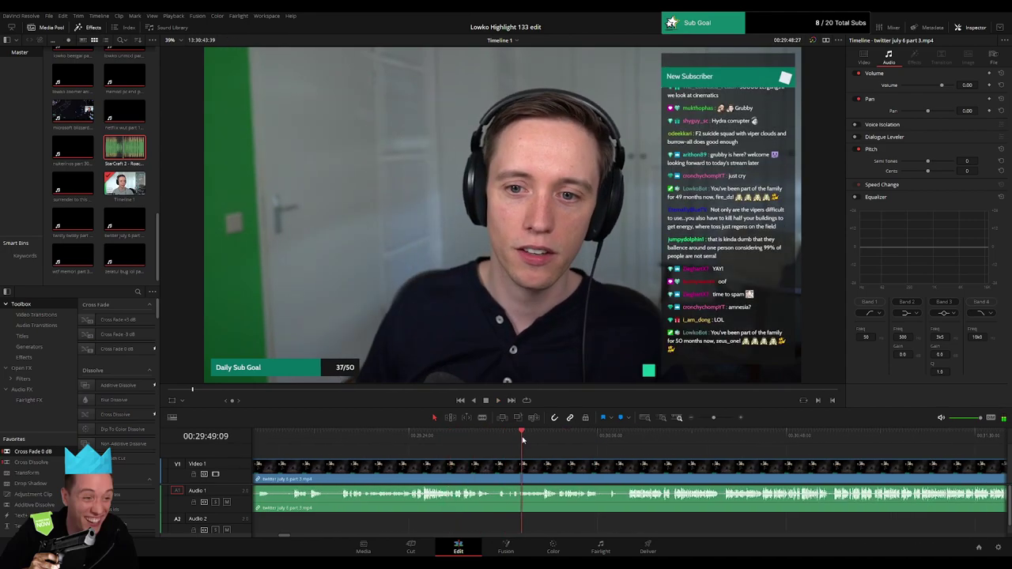
pyautogui.moveTo(705, 418); pyautogui.dragTo(715, 419)
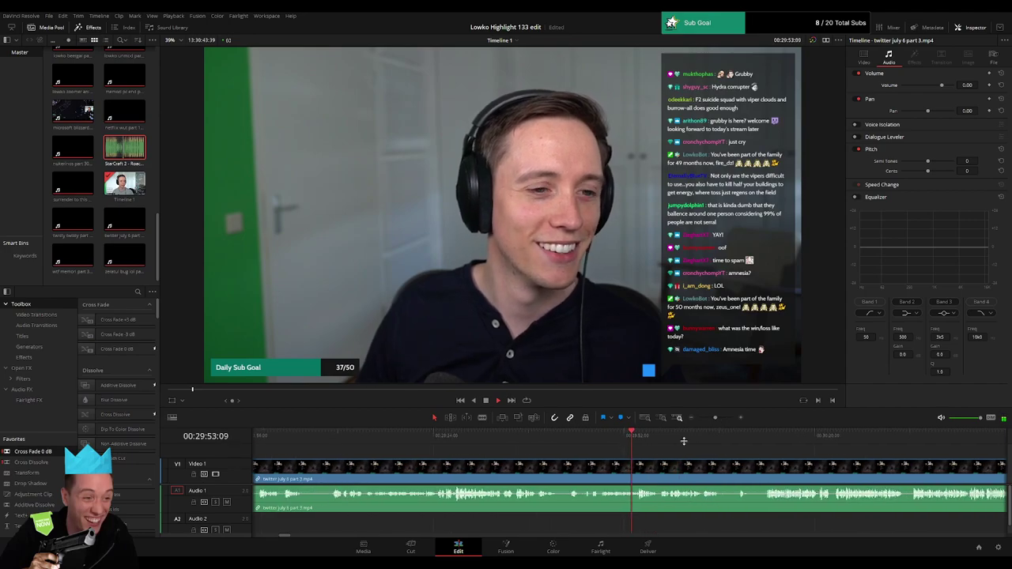
# - Split the twitter july 6 part 3 clip at about 00:29:47 and delete everything in it before that point
pyautogui.moveTo(658, 456); pyautogui.dragTo(514, 455)
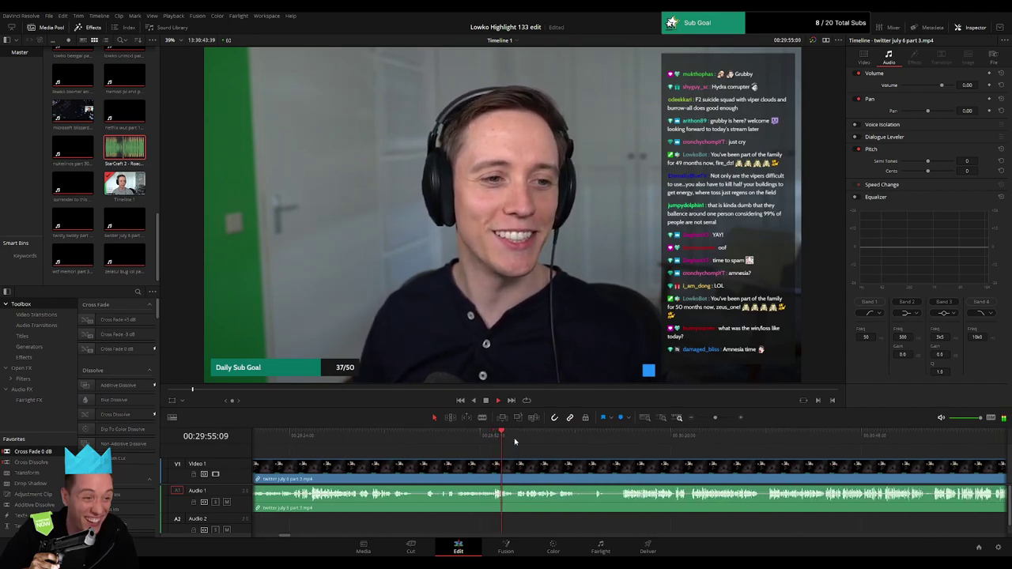
pyautogui.click(449, 443)
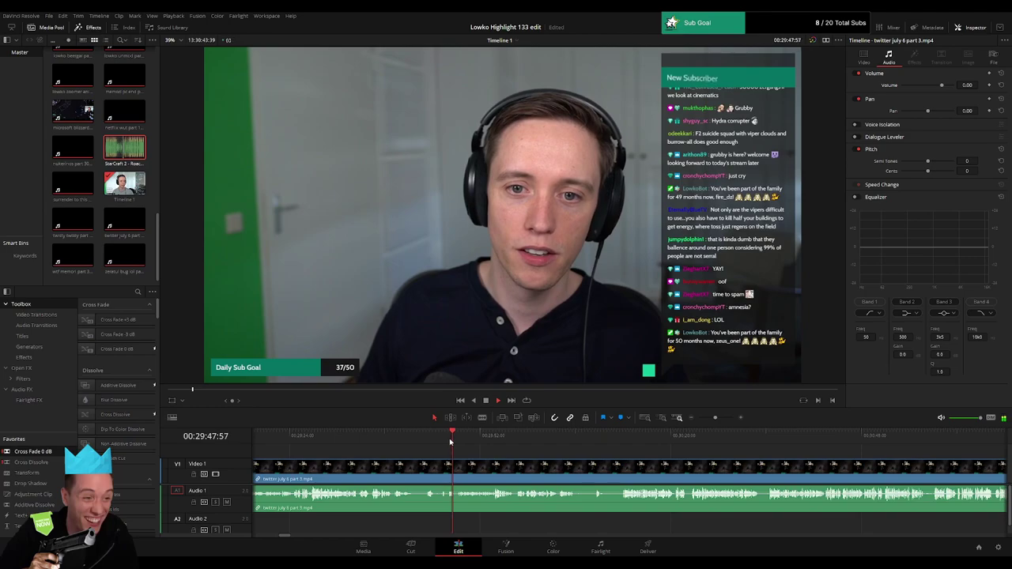
pyautogui.press('b')
pyautogui.click(451, 468)
pyautogui.press('a')
pyautogui.click(439, 469)
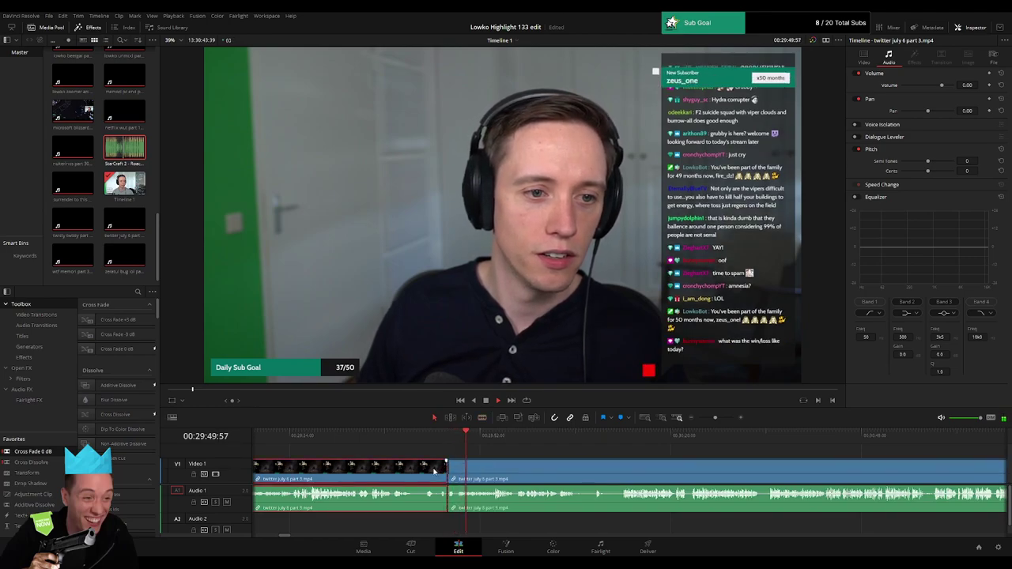
pyautogui.press('Delete')
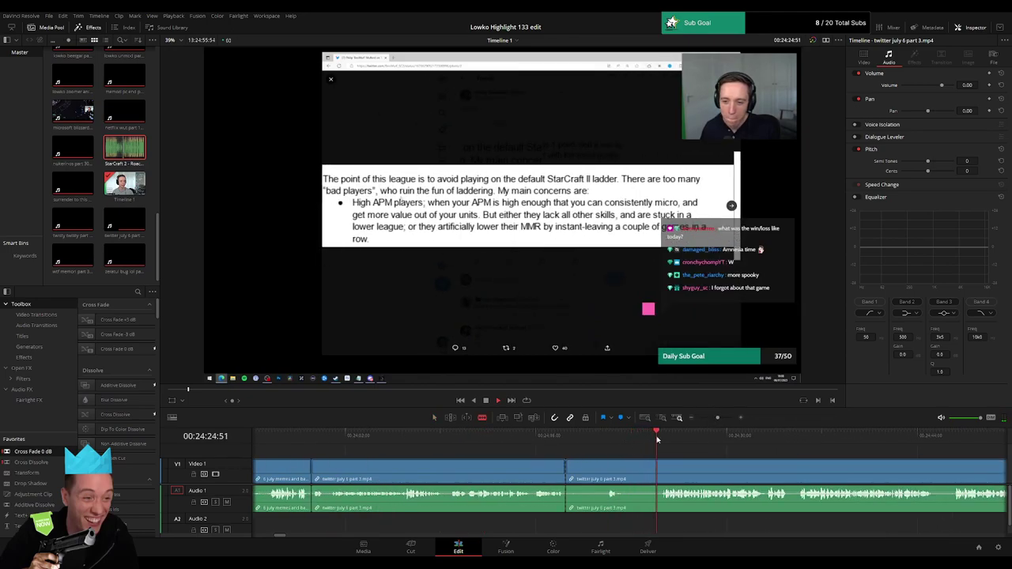
# - Split the twitter clip at about 00:24:25 and delete the quiet section from about 00:24:18 up to that split
pyautogui.click(661, 471)
pyautogui.press('a')
pyautogui.click(629, 472)
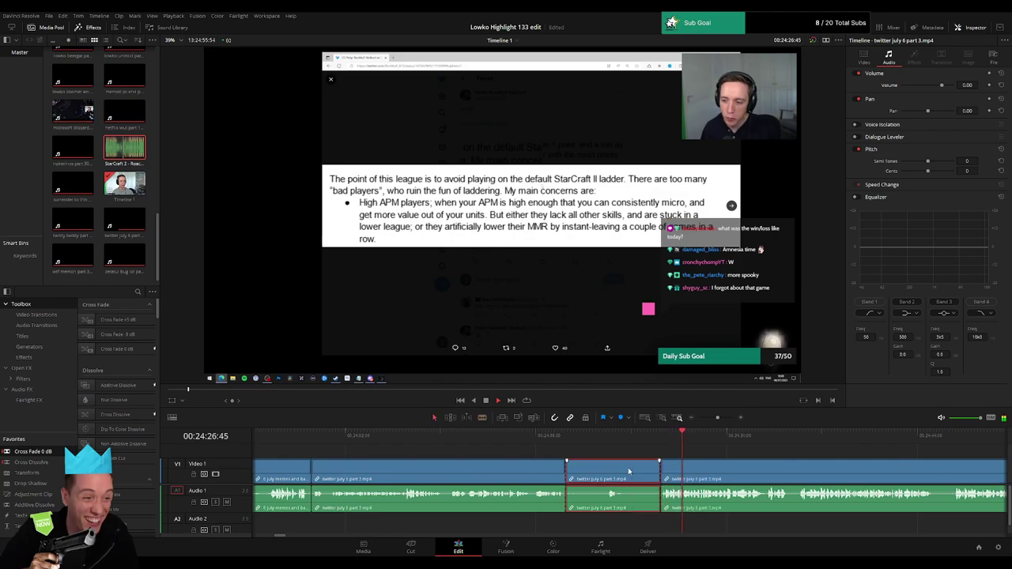
pyautogui.press('BackSpace')
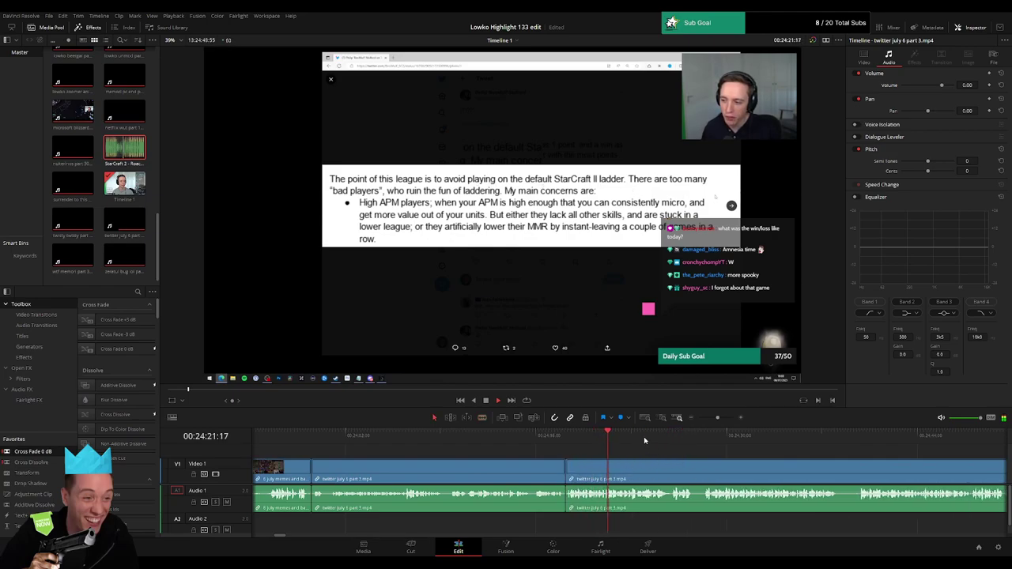
# - Add an audio cross fade at the new join in the twitter clip and play back the footage after it
pyautogui.moveTo(602, 447); pyautogui.dragTo(450, 455)
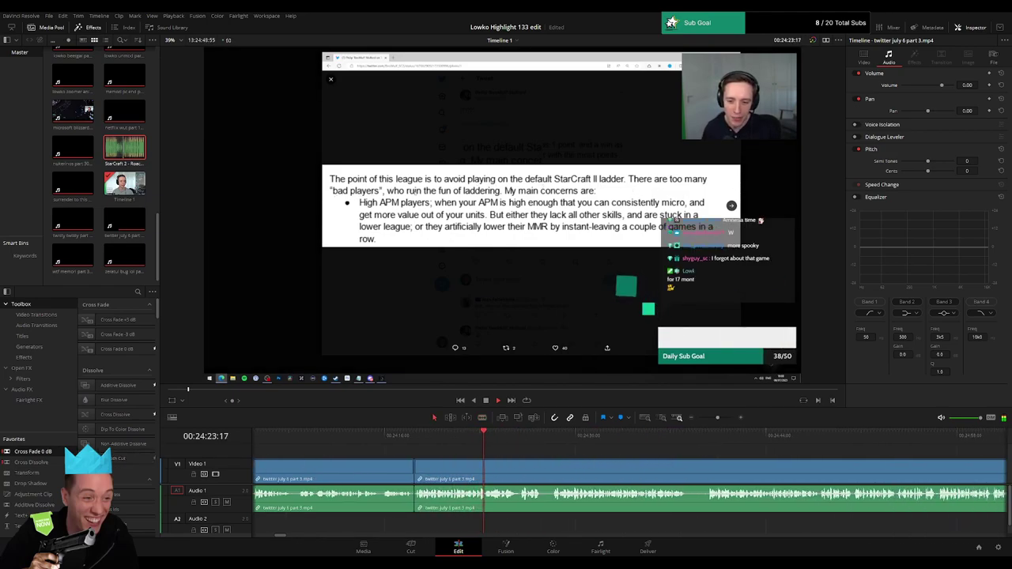
pyautogui.moveTo(428, 510); pyautogui.dragTo(416, 498)
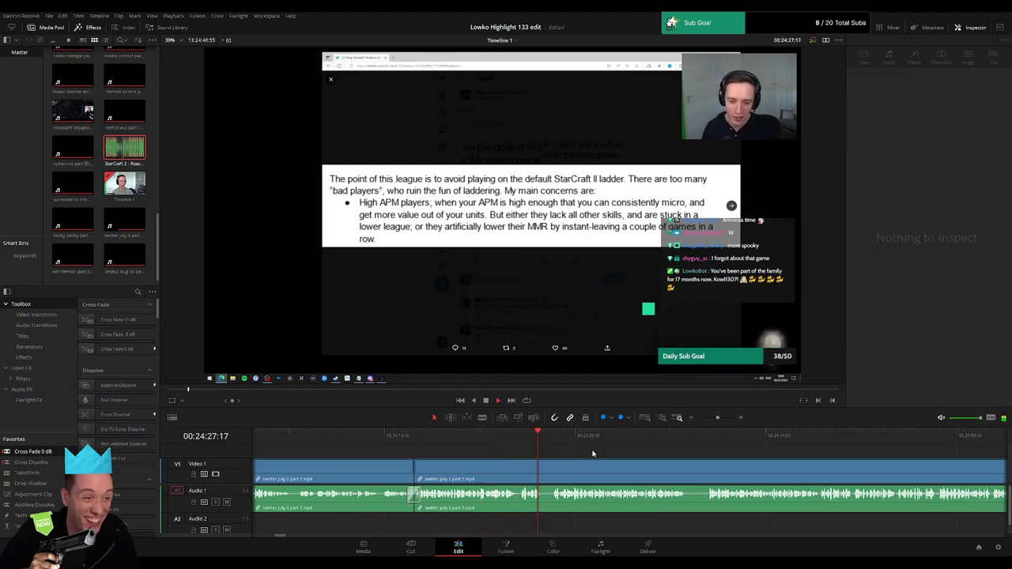
pyautogui.moveTo(717, 417)
pyautogui.mouseDown()
pyautogui.moveTo(700, 420)
pyautogui.moveTo(715, 418)
pyautogui.mouseUp()
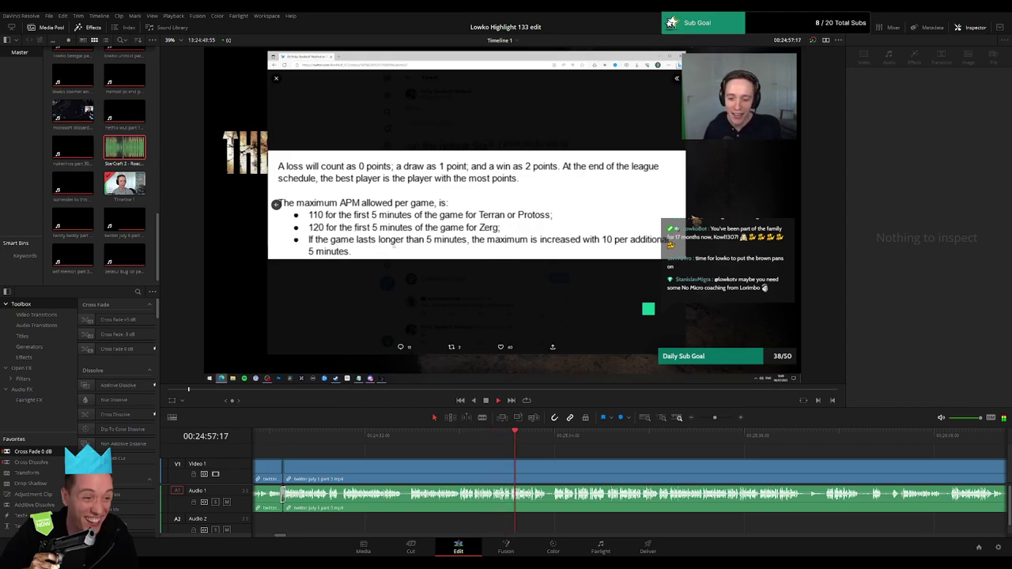
# - Split the twitter july 6 part 3 clip at about 00:25:55, delete the section up to about 00:25:57, and cross-fade the audio at the join
pyautogui.hscroll(5, 424, 445)
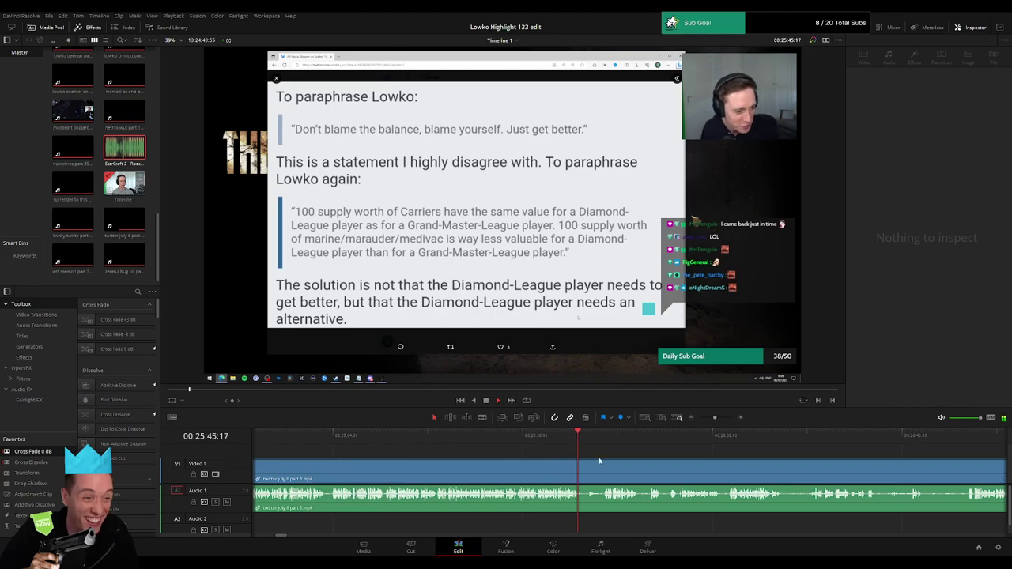
pyautogui.moveTo(718, 420); pyautogui.dragTo(720, 419)
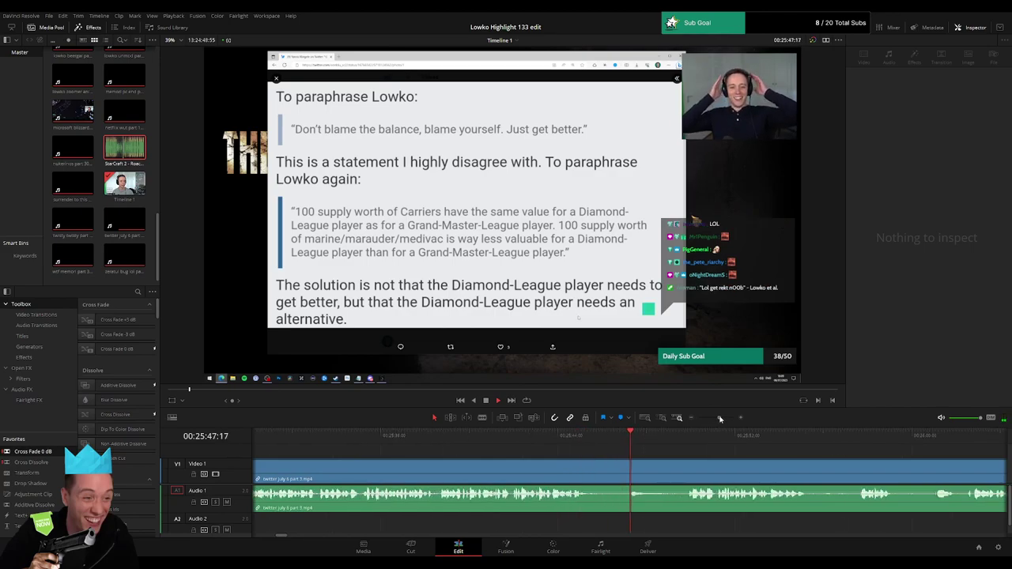
pyautogui.click(692, 444)
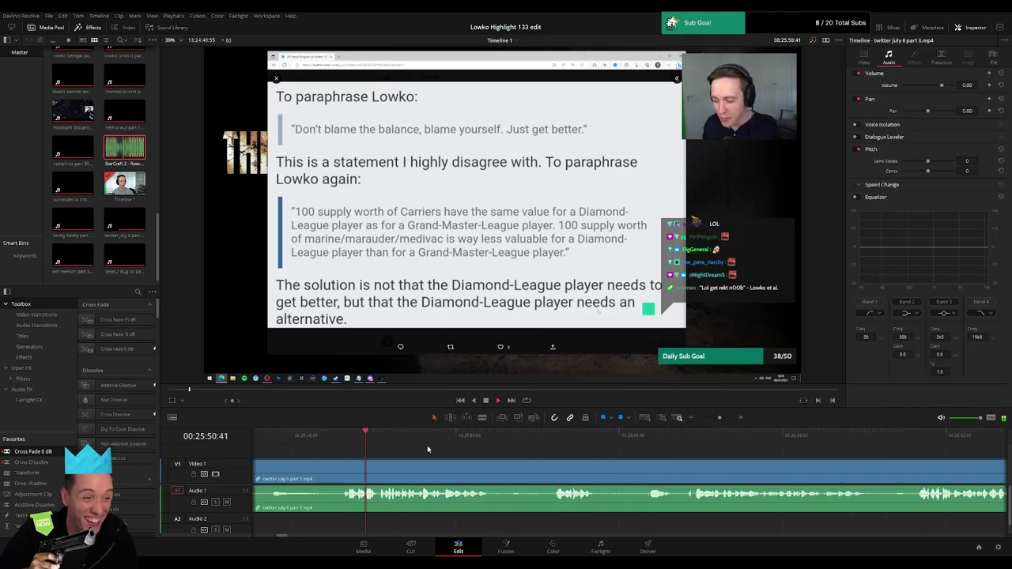
pyautogui.press('b')
pyautogui.click(493, 466)
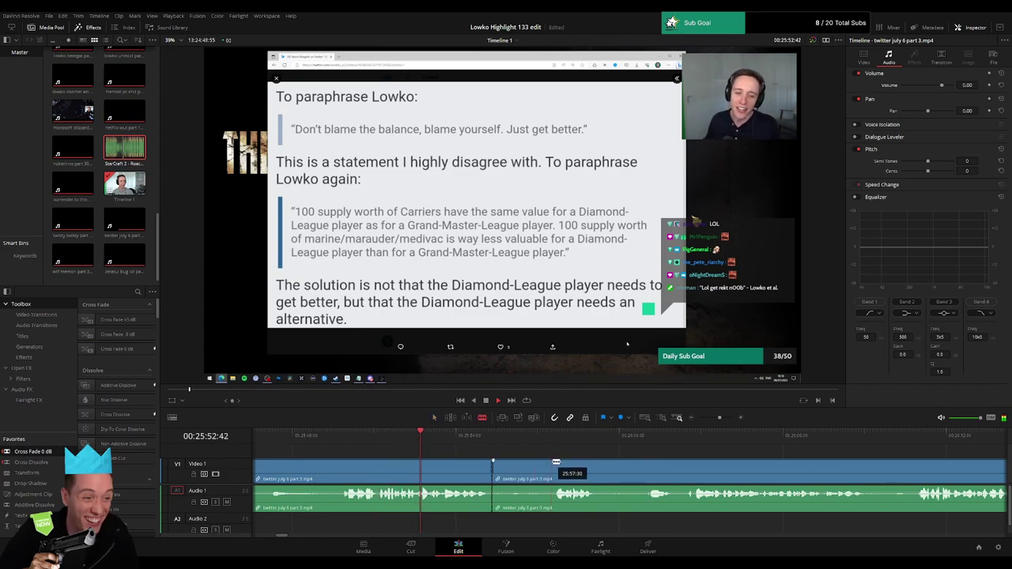
pyautogui.press('a')
pyautogui.click(545, 467)
pyautogui.press('Delete')
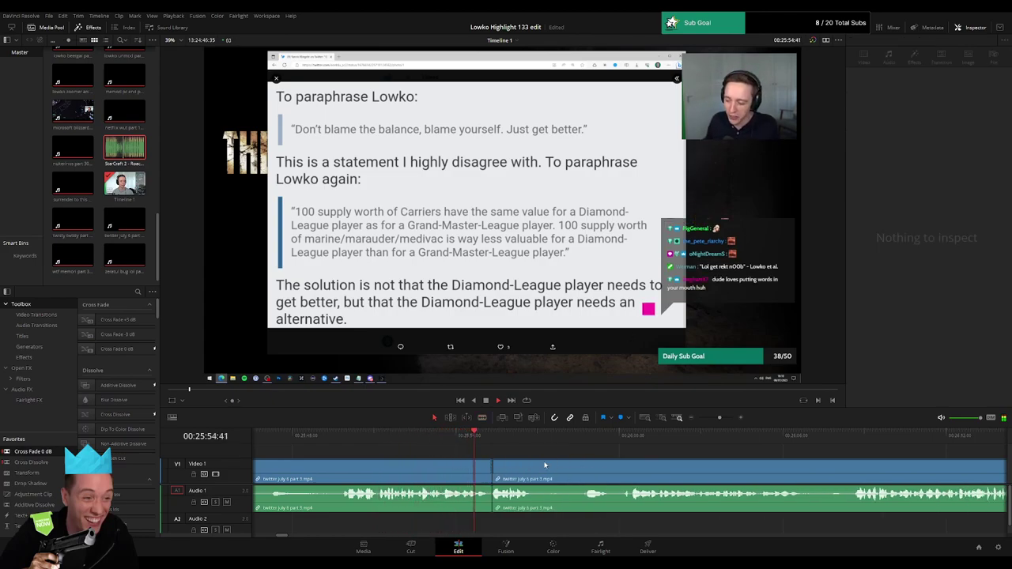
pyautogui.moveTo(33, 451); pyautogui.dragTo(355, 480)
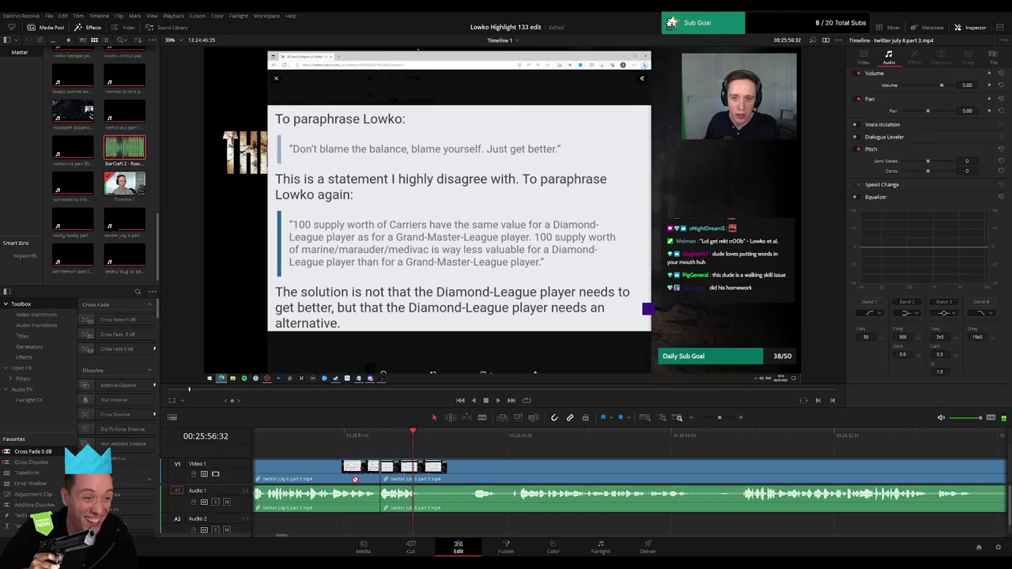
# - Split the twitter clip at about 00:25:57 and 00:26:00 and delete the section between the two splits
pyautogui.press('space')
pyautogui.press('b')
pyautogui.click(424, 472)
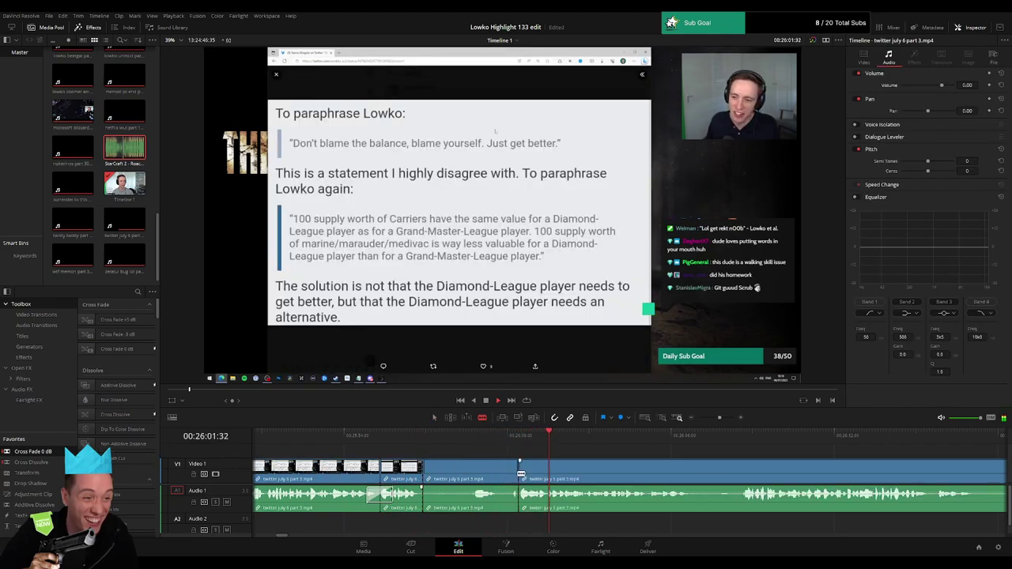
pyautogui.press('a')
pyautogui.click(502, 475)
pyautogui.press('BackSpace')
pyautogui.click(501, 473)
pyautogui.press('BackSpace')
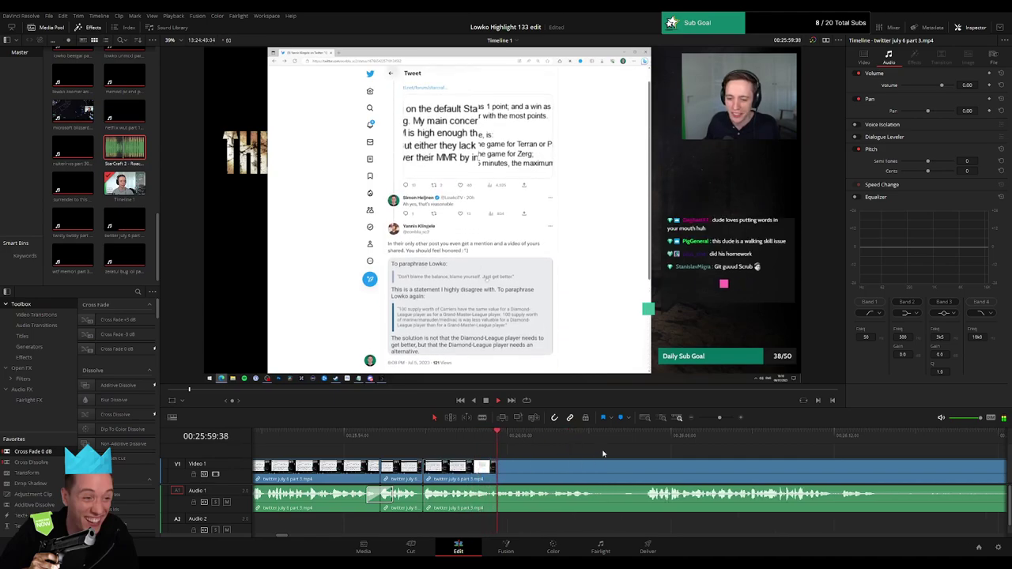
# - Cut out the twitter clip's quiet sections at about 00:26:03–00:26:05 and 00:26:12–00:26:17, adding an audio cross fade at the second join
pyautogui.hscroll(6, 515, 458)
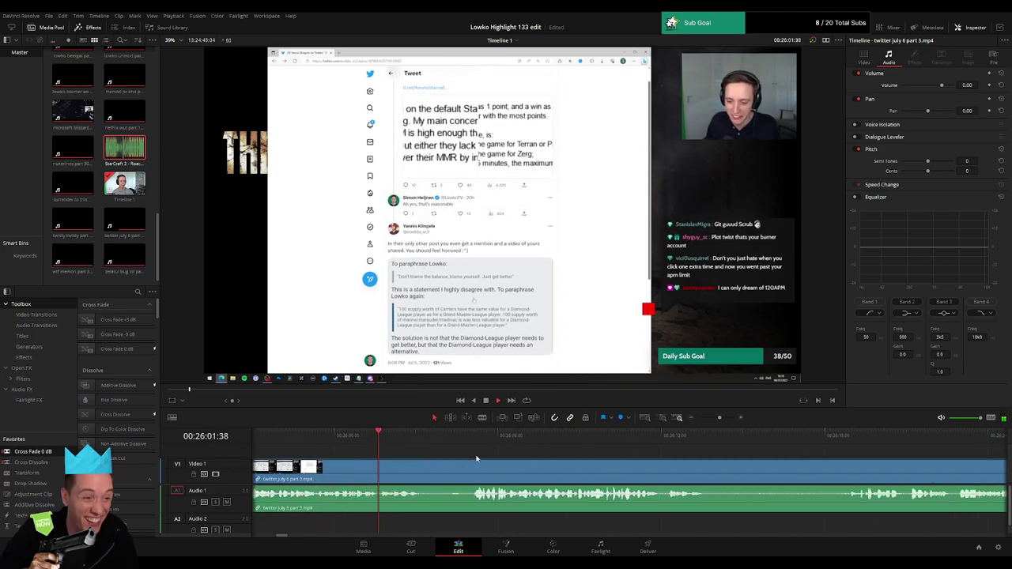
pyautogui.press('b')
pyautogui.click(423, 468)
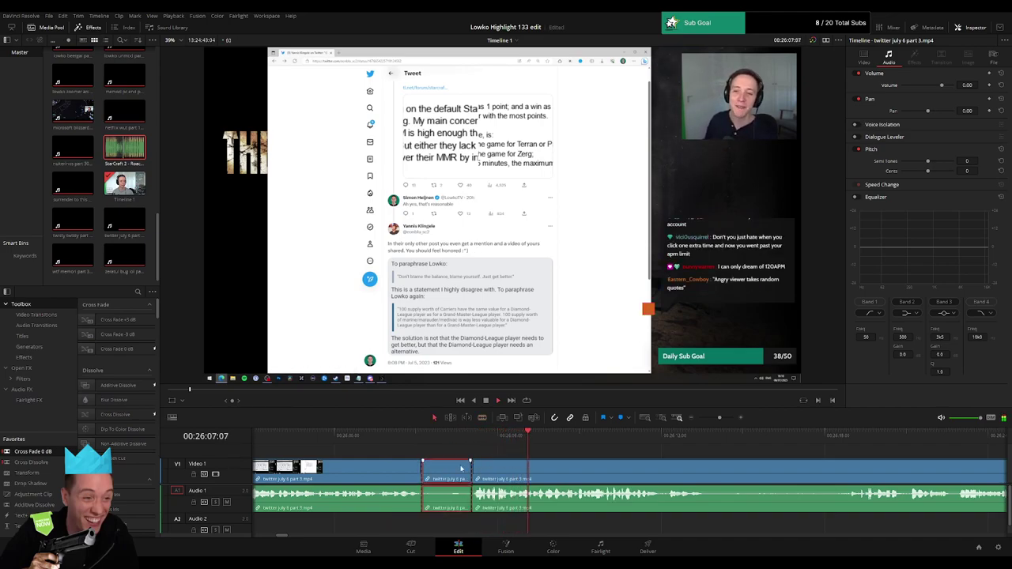
pyautogui.press('Delete')
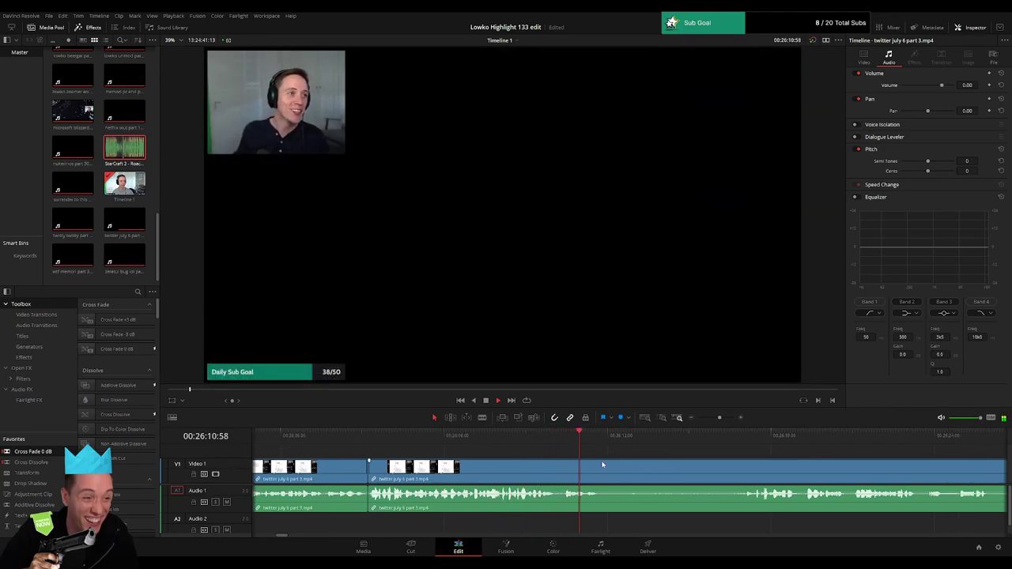
pyautogui.press('b')
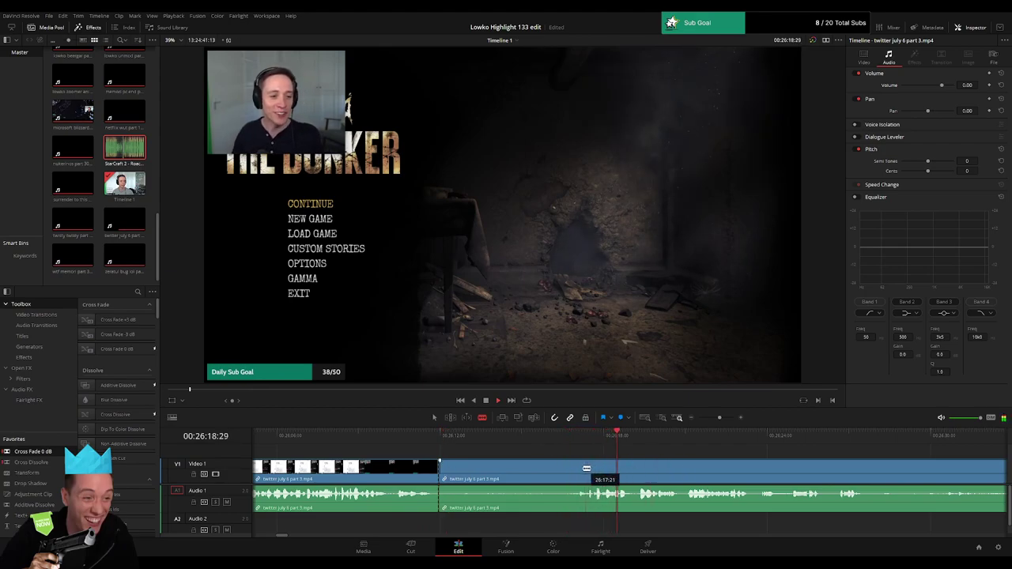
pyautogui.press('Delete')
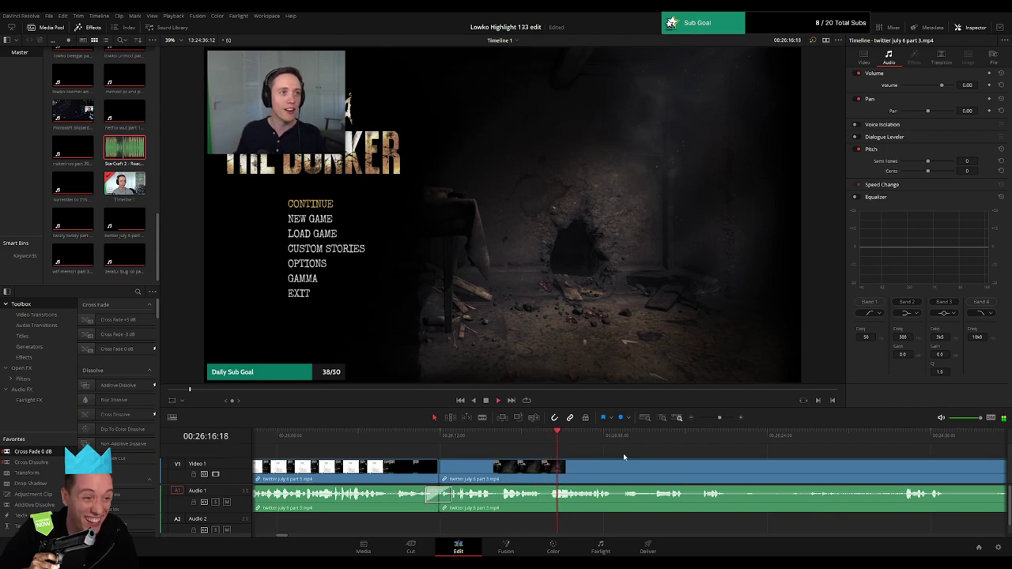
# - Split the twitter clip where the speech ends at about 00:26:18 and replay the footage leading up to the split
pyautogui.moveTo(679, 460); pyautogui.dragTo(491, 454)
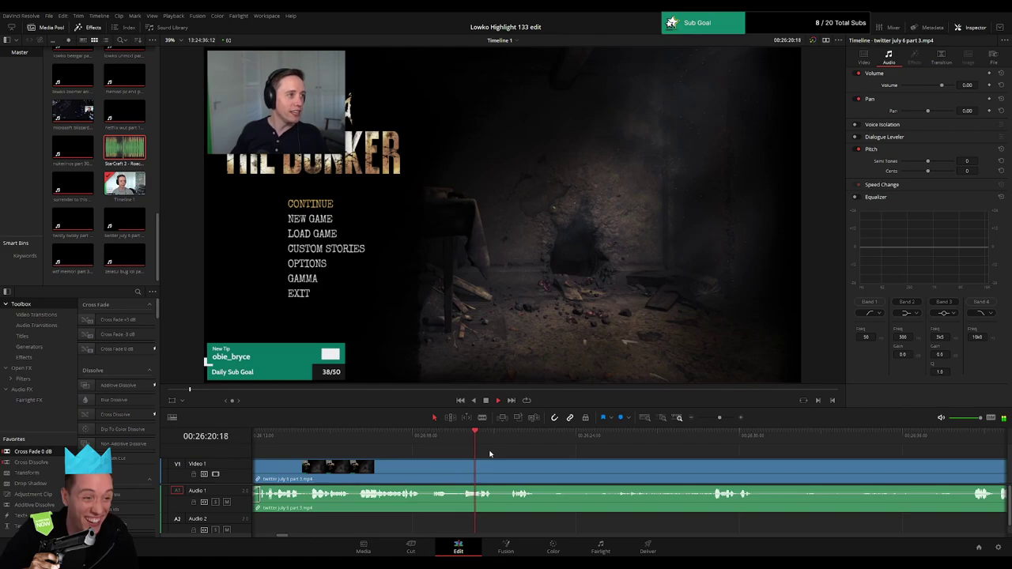
pyautogui.click(408, 445)
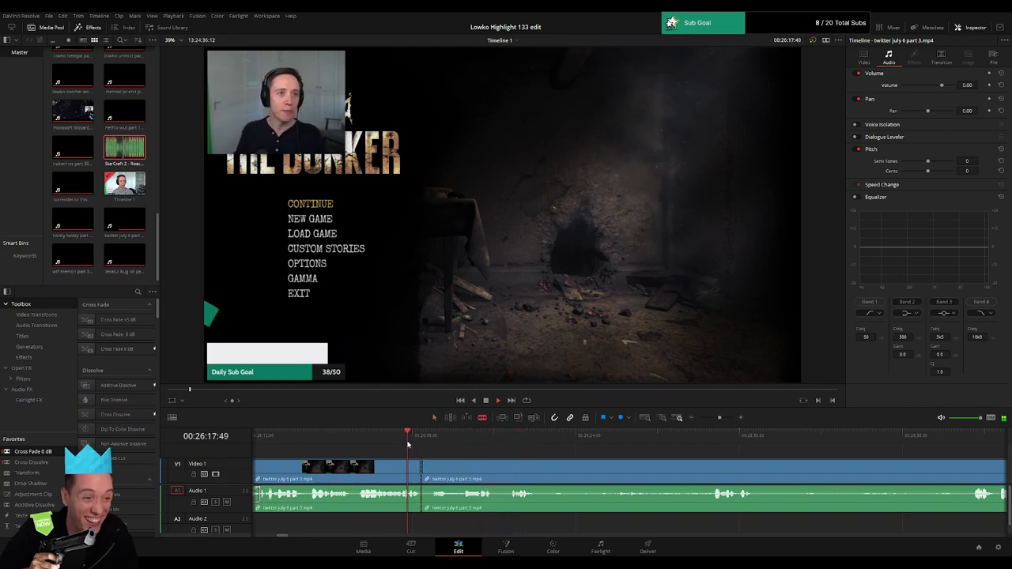
pyautogui.click(360, 443)
# - Check the twitter footage between about 00:26:28 and 00:28:57 for anything worth keeping
pyautogui.click(698, 442)
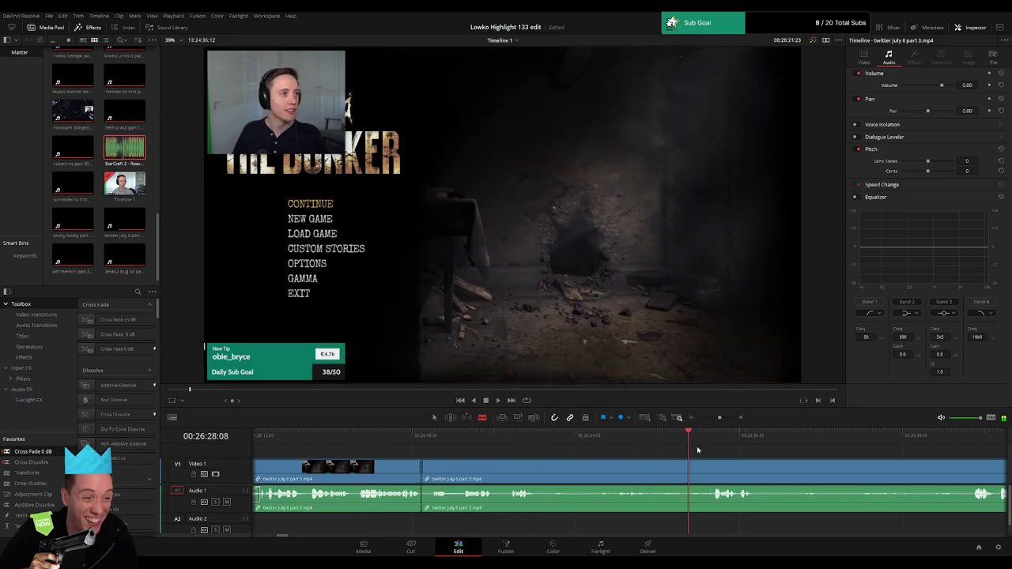
pyautogui.click(964, 443)
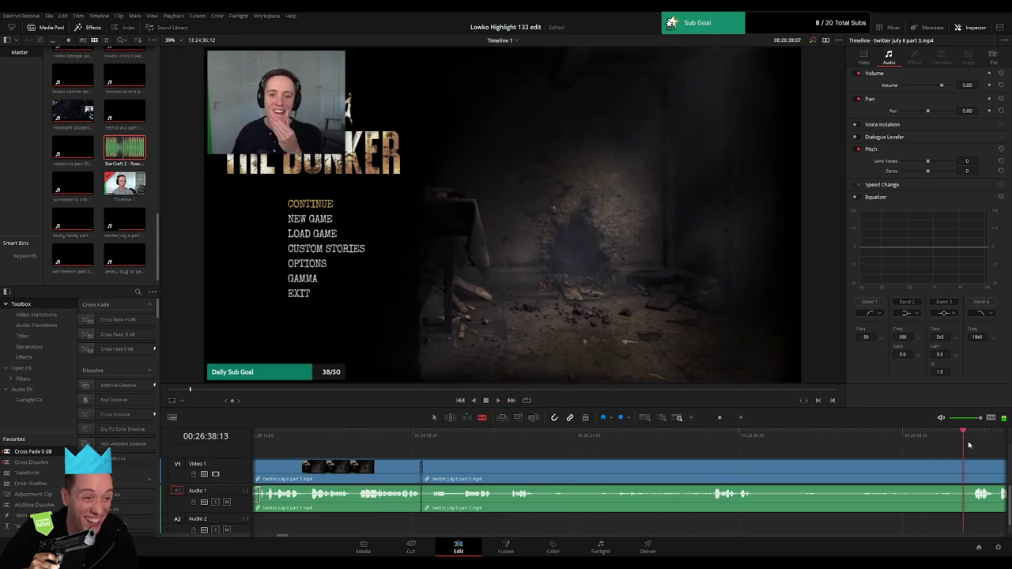
pyautogui.moveTo(719, 417); pyautogui.dragTo(707, 420)
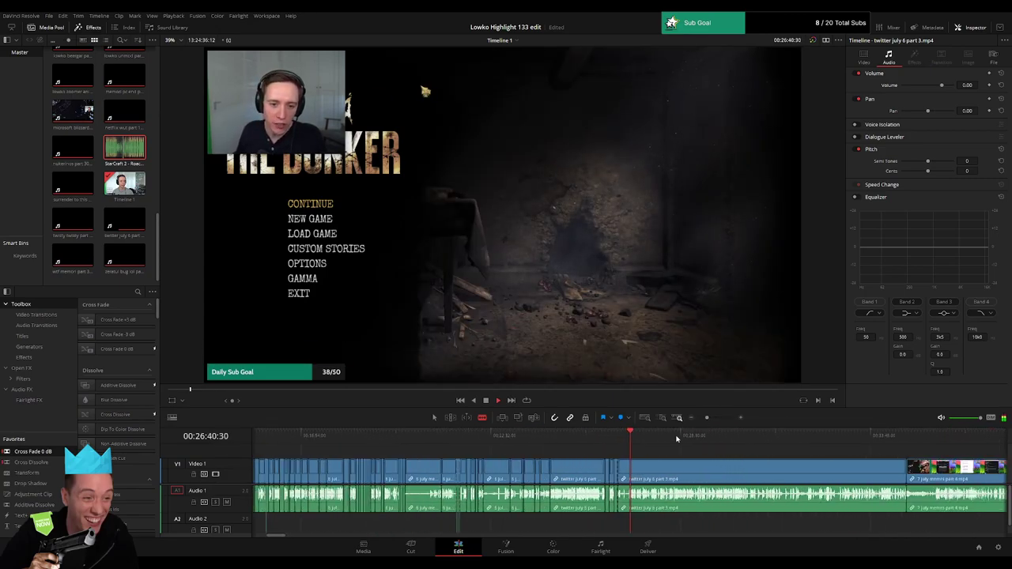
pyautogui.click(639, 443)
pyautogui.moveTo(640, 442); pyautogui.dragTo(667, 445)
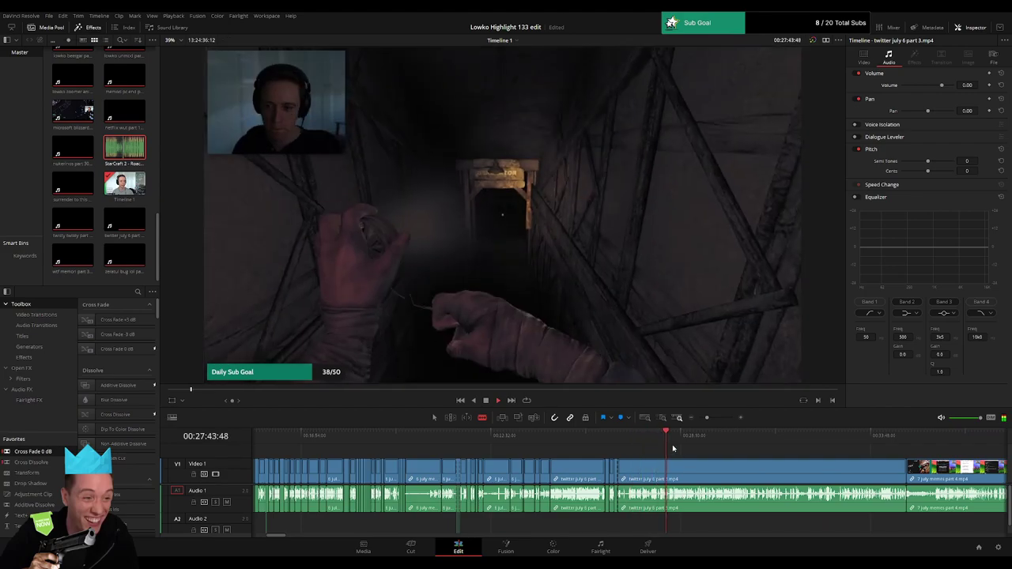
pyautogui.hscroll(3, 673, 457)
pyautogui.moveTo(561, 445); pyautogui.dragTo(572, 443)
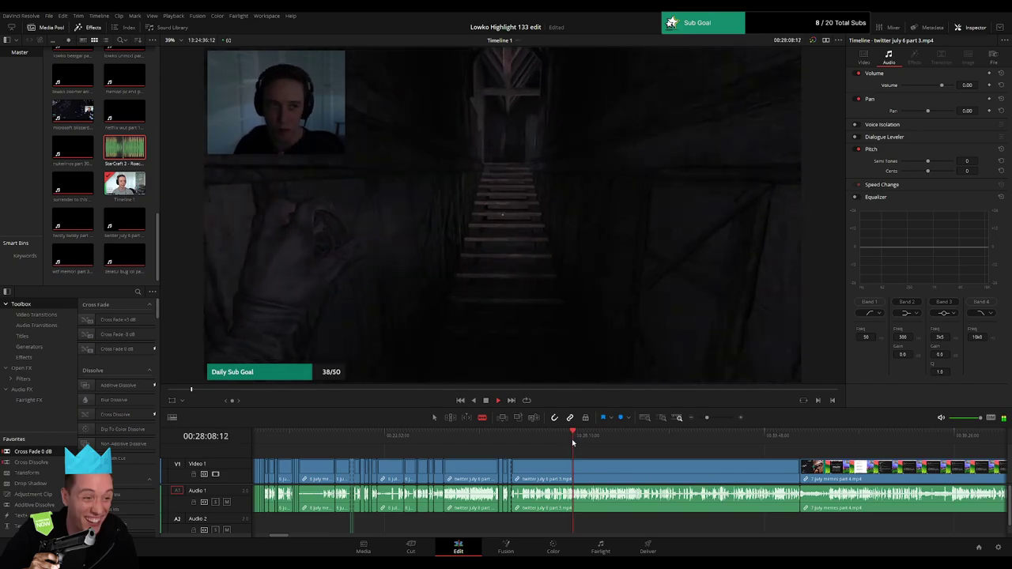
pyautogui.click(588, 442)
pyautogui.moveTo(587, 442); pyautogui.dragTo(599, 442)
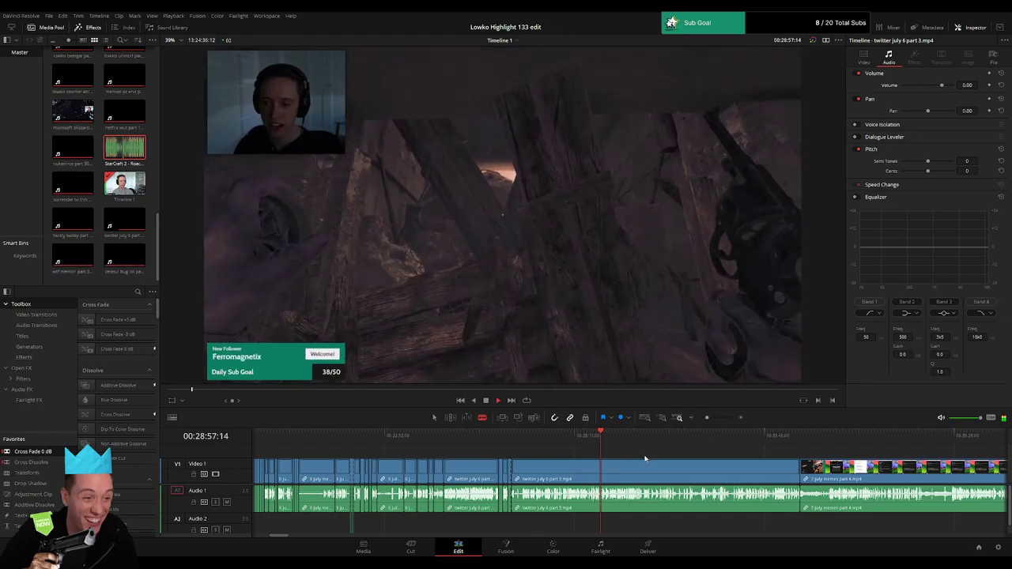
# - Skim the remaining twitter footage towards the clip's end and delete everything in it after the split at about 00:26:18
pyautogui.click(711, 419)
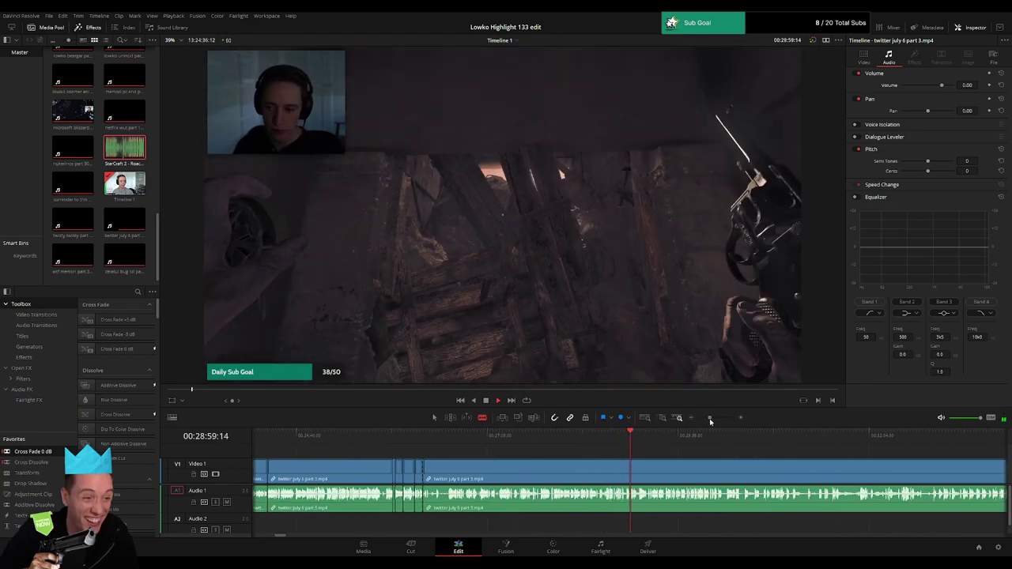
pyautogui.moveTo(642, 446); pyautogui.dragTo(675, 445)
pyautogui.moveTo(734, 467); pyautogui.dragTo(661, 440)
pyautogui.press('space')
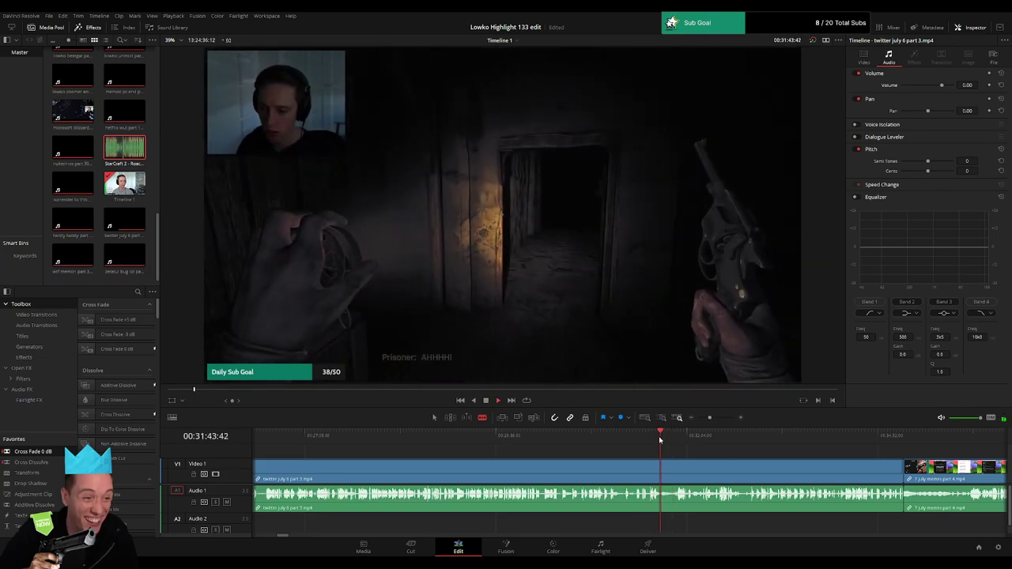
pyautogui.click(653, 442)
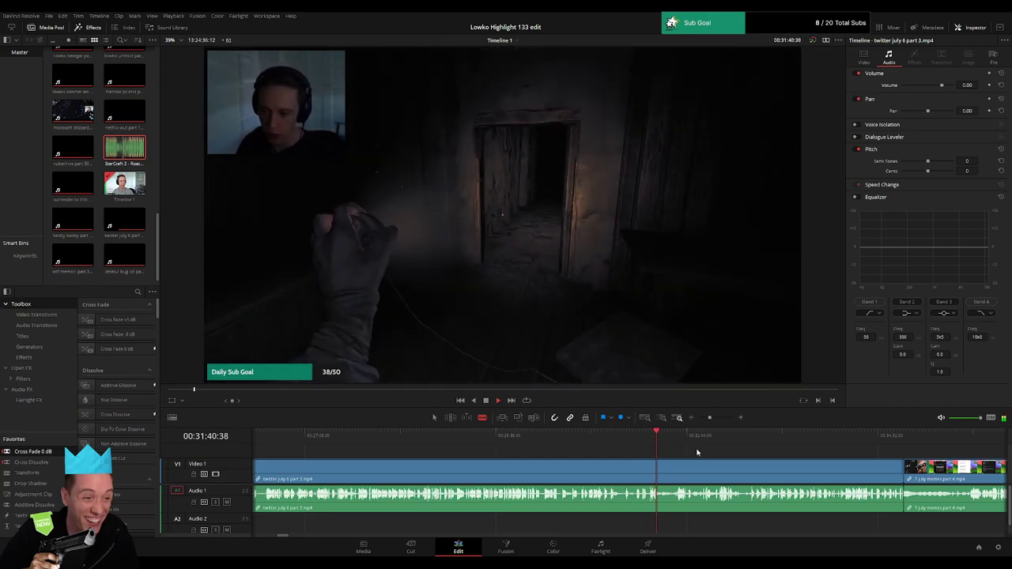
pyautogui.moveTo(695, 451); pyautogui.dragTo(613, 450)
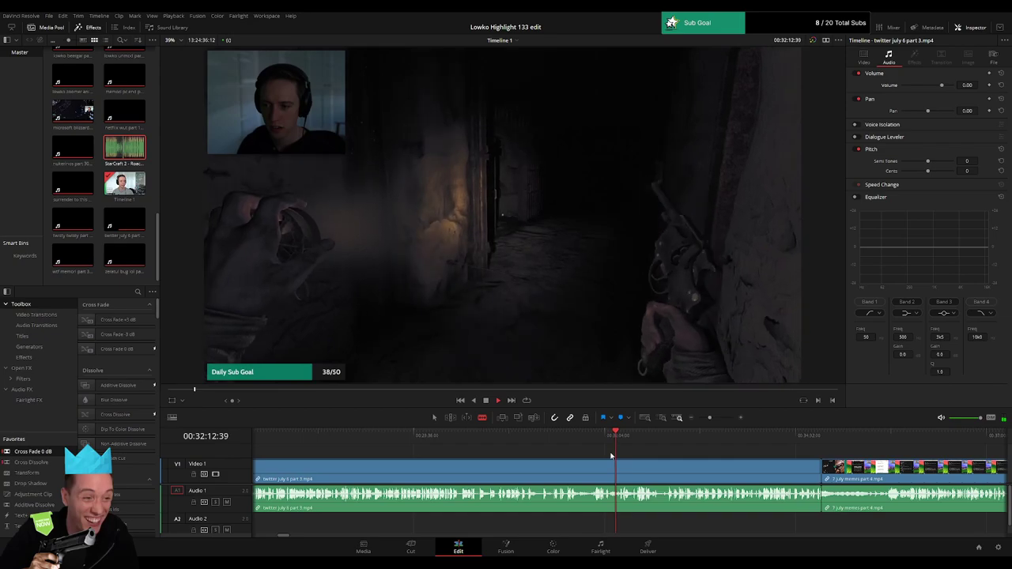
pyautogui.click(624, 437)
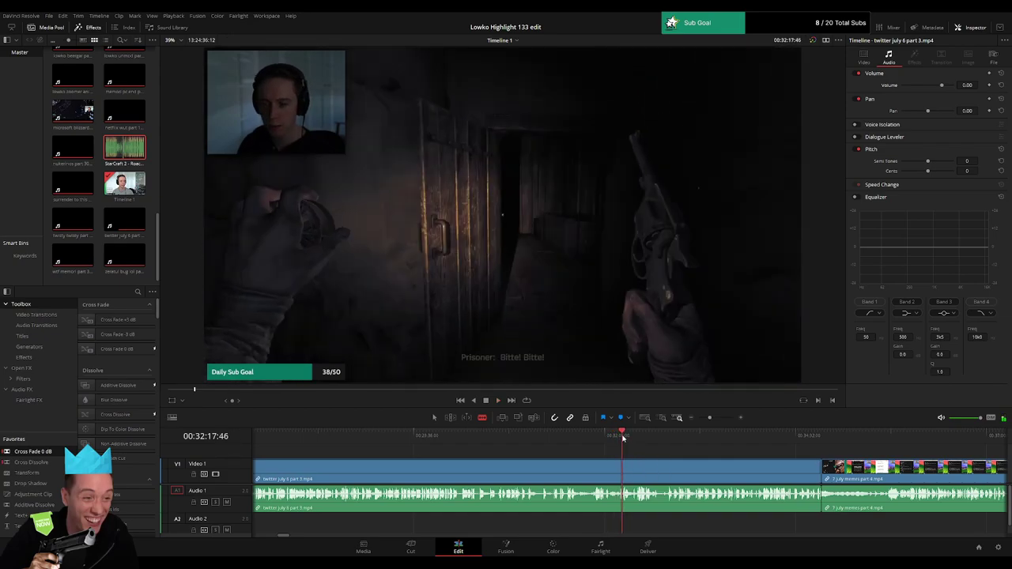
pyautogui.moveTo(625, 437); pyautogui.dragTo(794, 441)
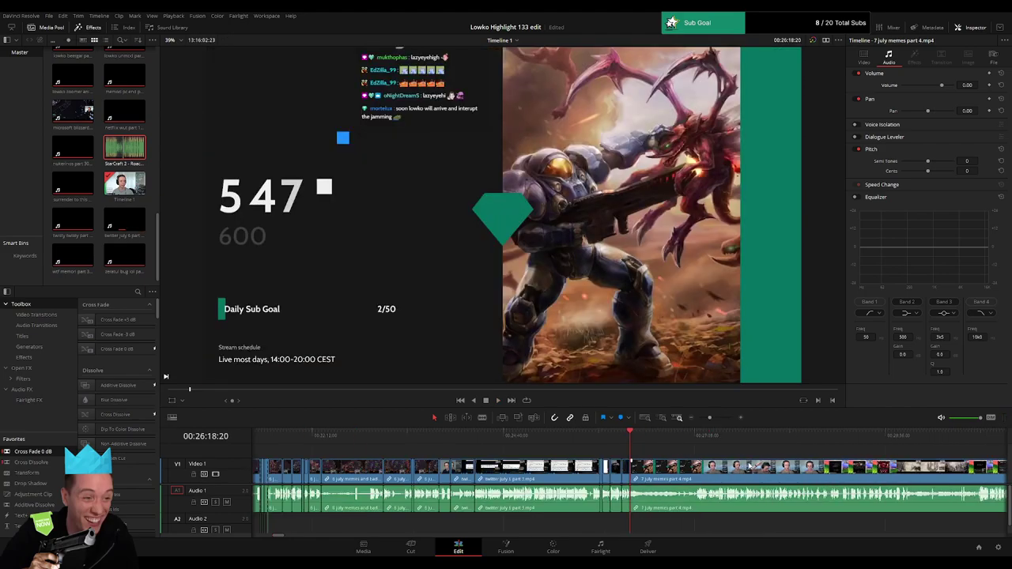
# - Skim the 7 july memes part 4 clip from about 00:26:18 to 00:35:48 for a usable segment
pyautogui.click(699, 443)
pyautogui.hscroll(4, 748, 466)
pyautogui.moveTo(432, 445); pyautogui.dragTo(677, 434)
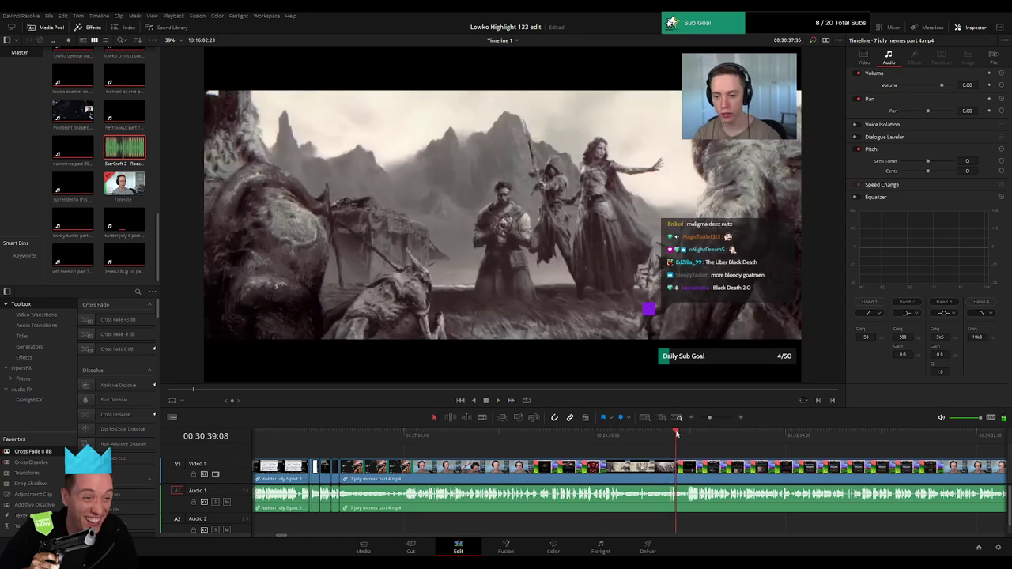
pyautogui.press('space')
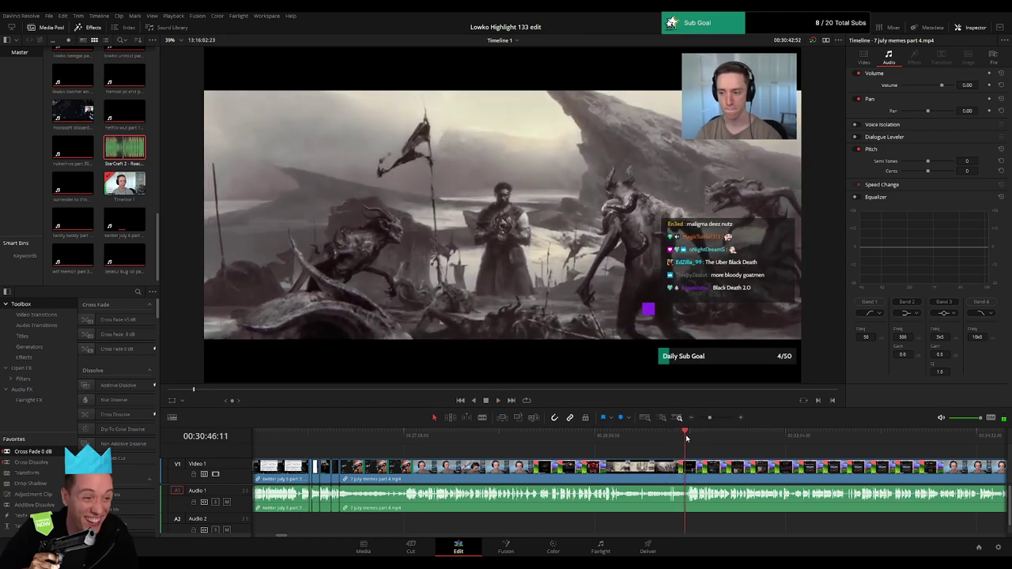
pyautogui.click(724, 434)
pyautogui.moveTo(767, 455); pyautogui.dragTo(497, 443)
pyautogui.moveTo(431, 437); pyautogui.dragTo(602, 446)
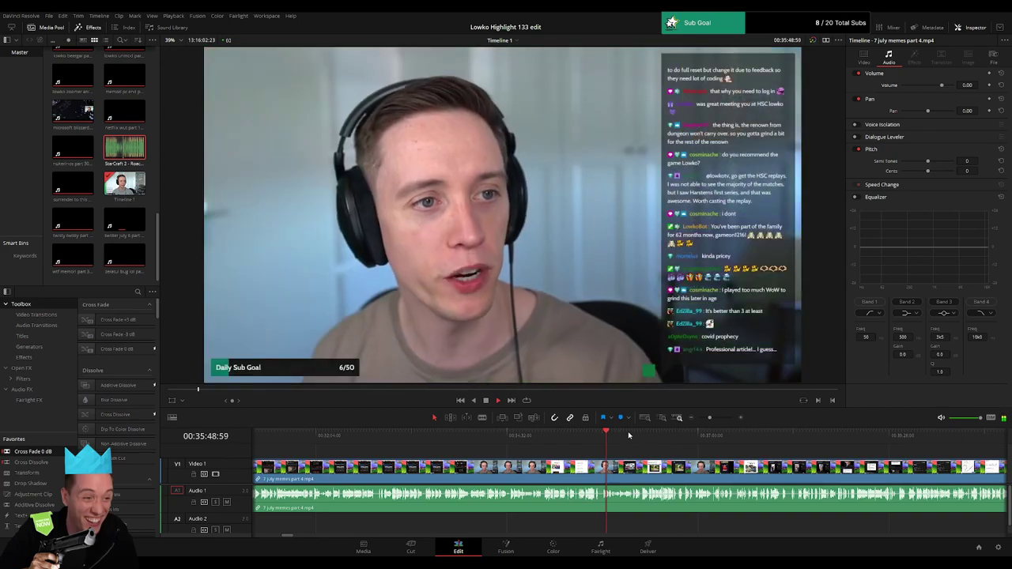
# - Split the 7 july memes part 4 clip at about 00:36:09, where the r/Netherlands browsing begins, and remove its preceding portion
pyautogui.click(594, 438)
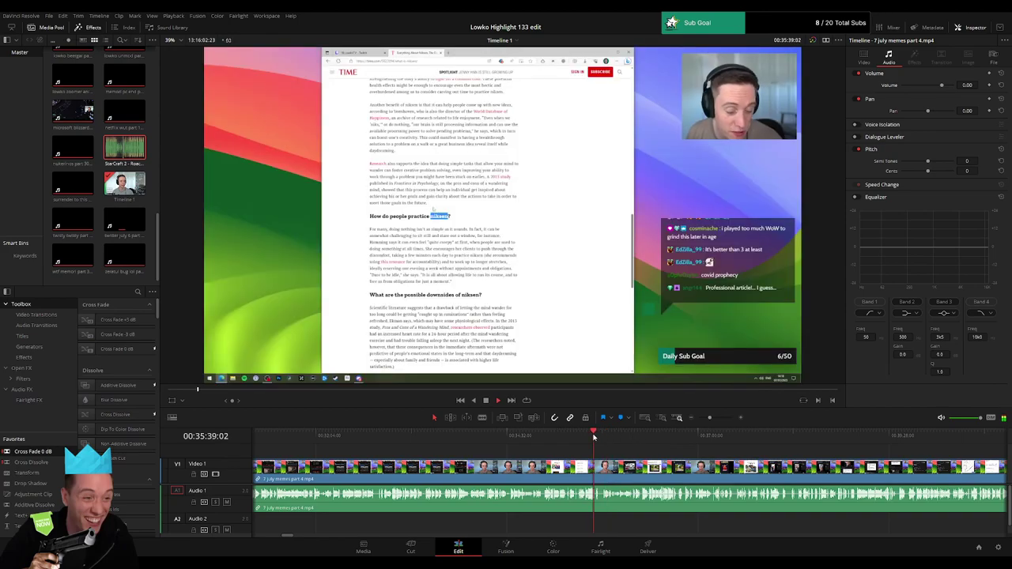
pyautogui.moveTo(623, 438); pyautogui.dragTo(716, 421)
pyautogui.click(670, 436)
pyautogui.click(553, 436)
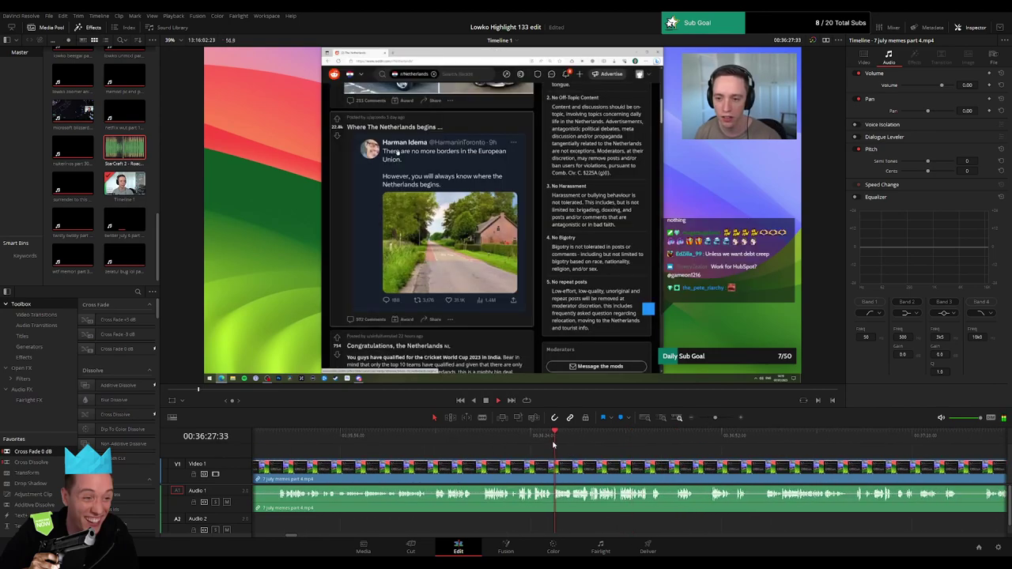
pyautogui.press('space')
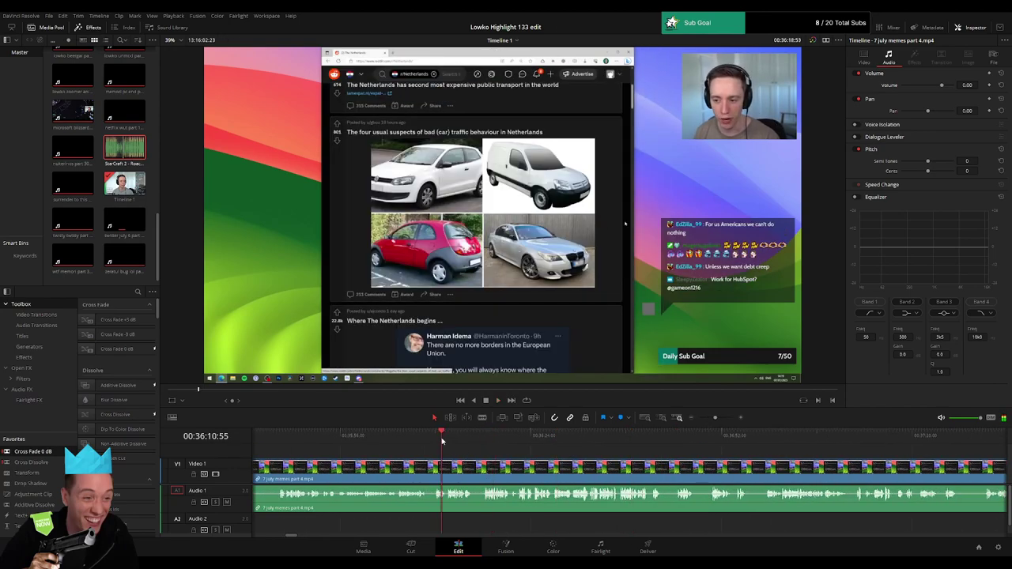
pyautogui.moveTo(443, 442)
pyautogui.mouseDown()
pyautogui.moveTo(405, 440)
pyautogui.moveTo(431, 438)
pyautogui.mouseUp()
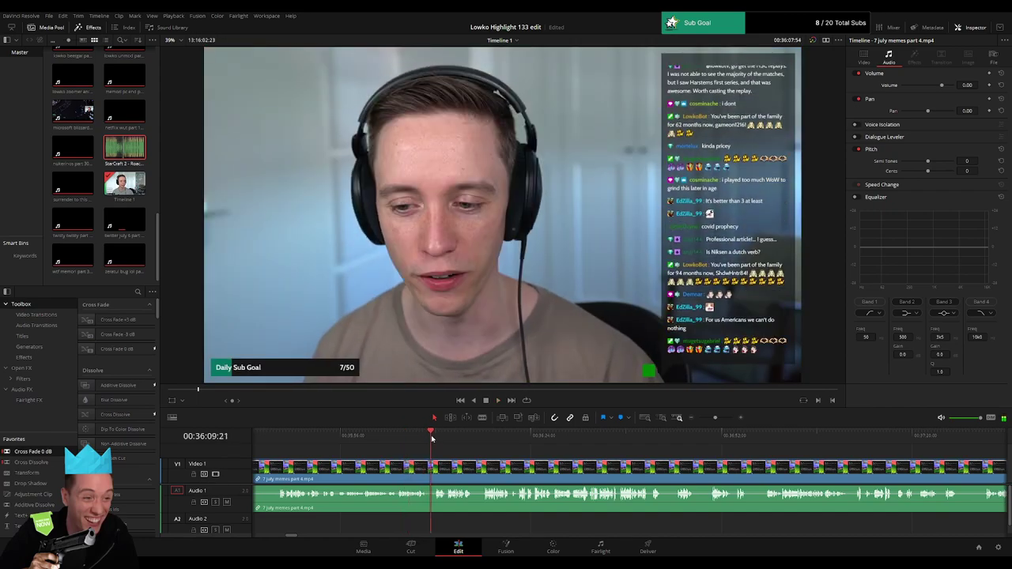
pyautogui.press('space')
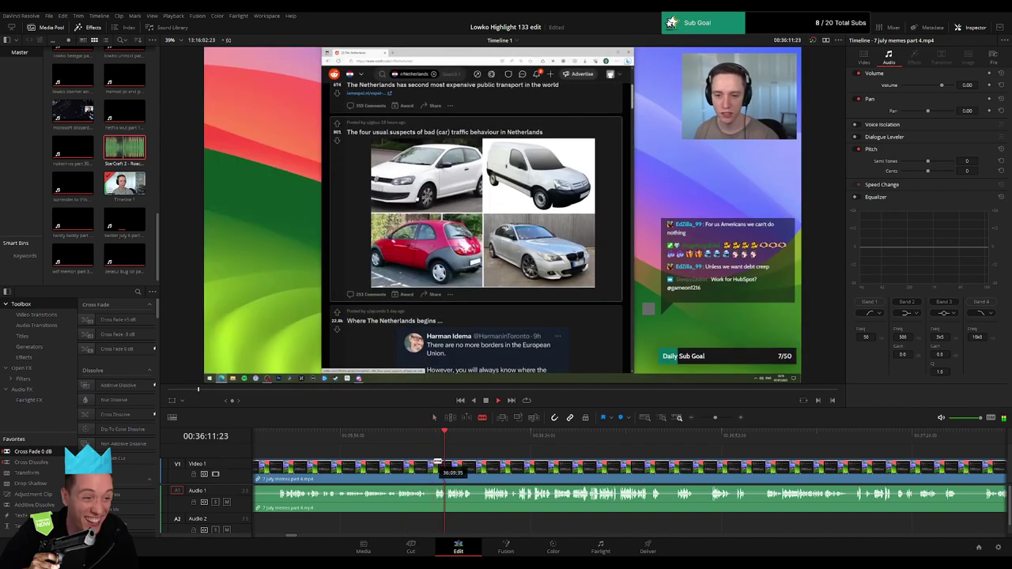
pyautogui.click(434, 463)
pyautogui.press('a')
pyautogui.click(414, 466)
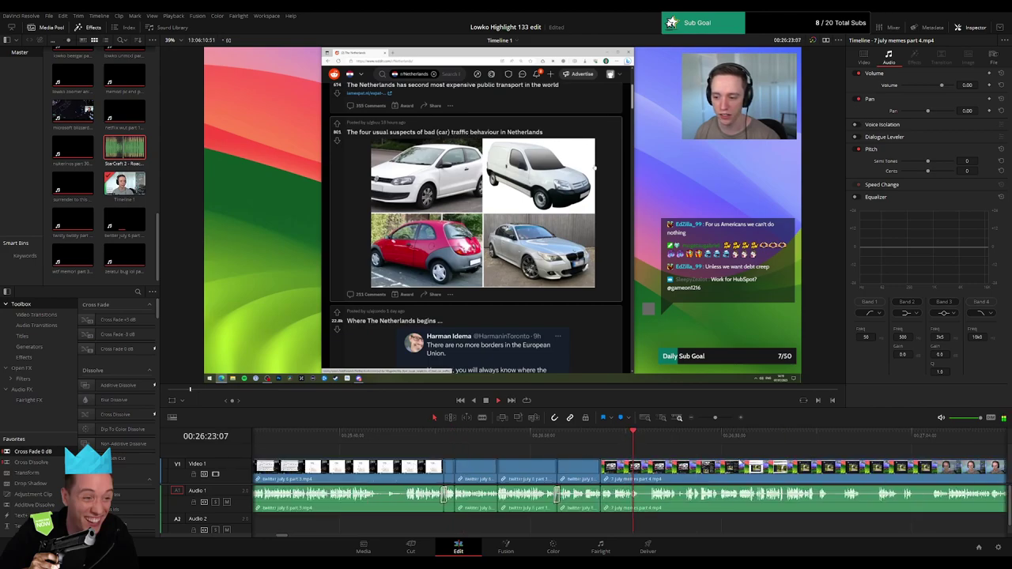
# - Cut out the short pause after about 00:26:23 near the start of the kept 7 july memes part 4 footage
pyautogui.moveTo(650, 448); pyautogui.dragTo(548, 445)
pyautogui.moveTo(715, 418); pyautogui.dragTo(550, 460)
pyautogui.scroll(-2, 698, 419)
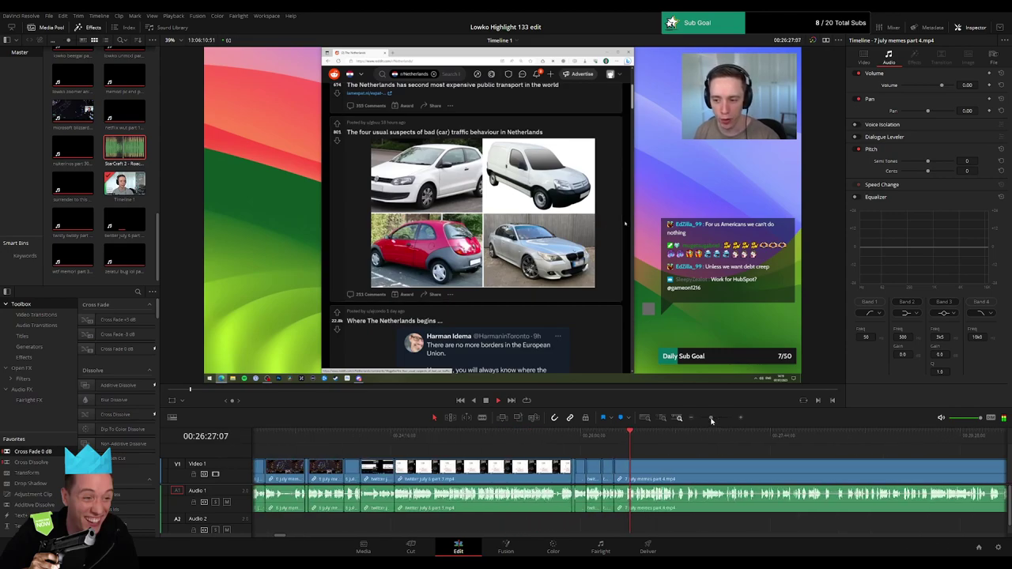
pyautogui.click(538, 468)
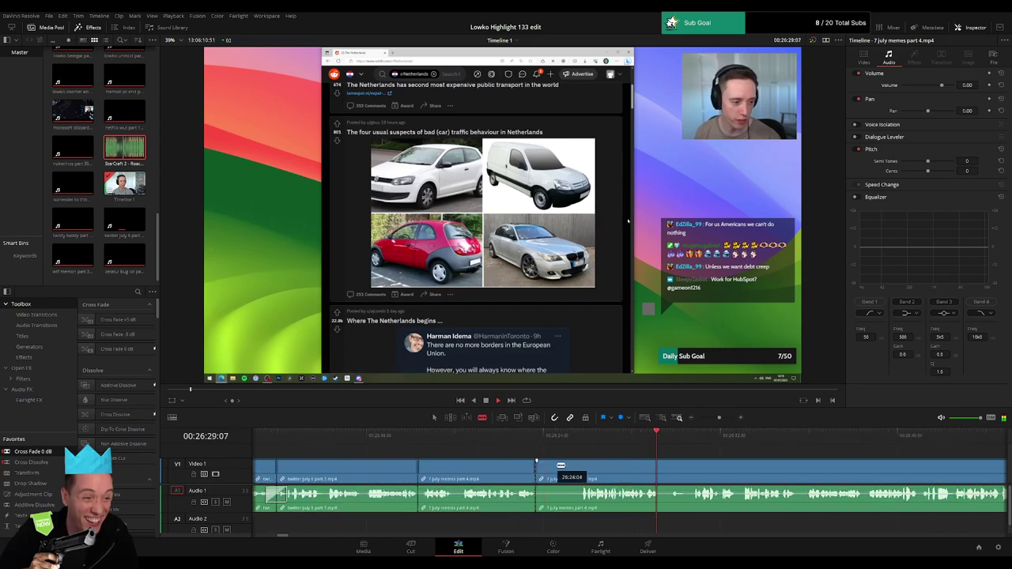
pyautogui.press('Delete')
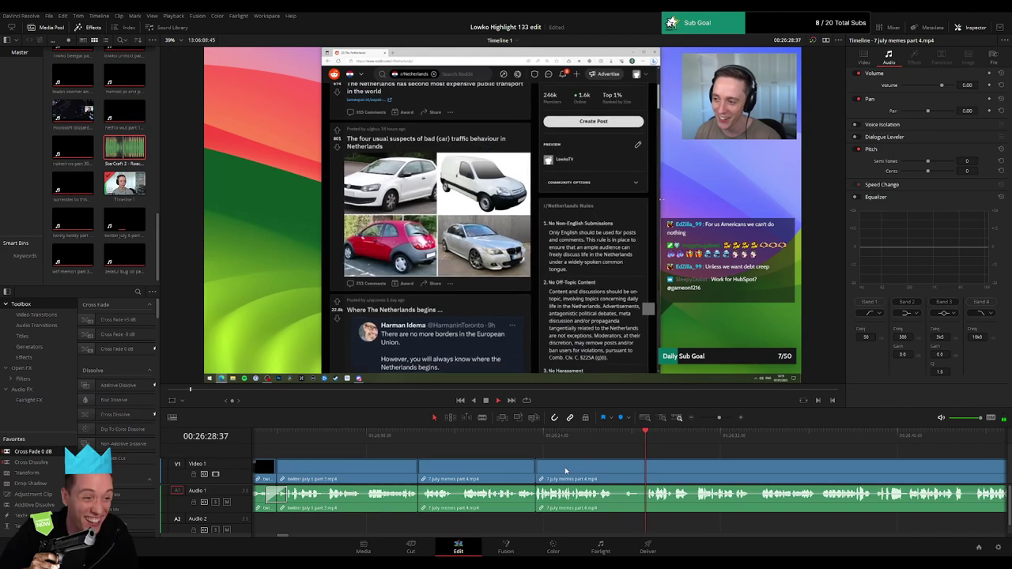
# - Review the "Where The Netherlands begins" footage from about 00:26:27 and cut out the pause between about 00:26:49 and 00:26:51
pyautogui.moveTo(732, 470); pyautogui.dragTo(538, 455)
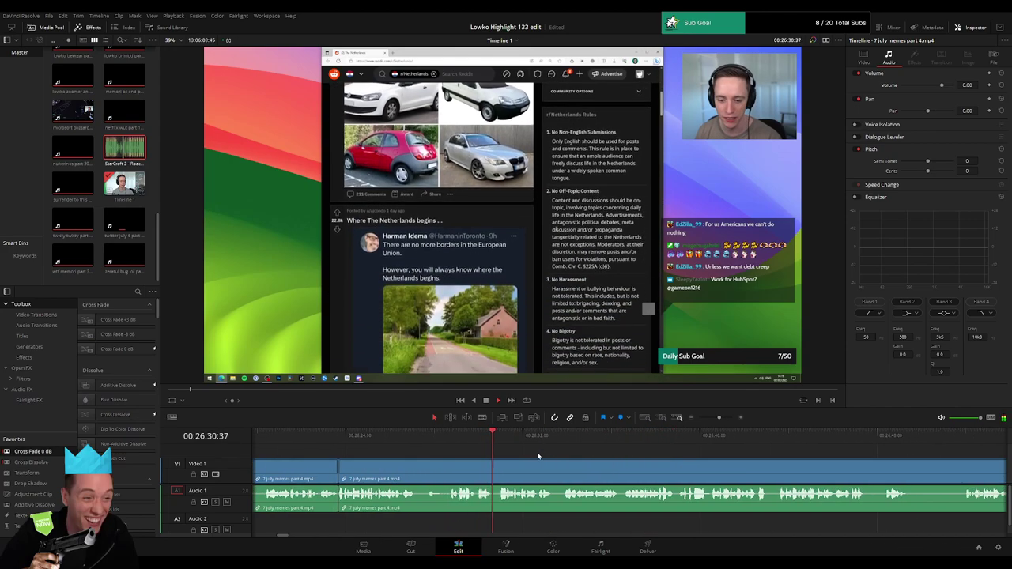
pyautogui.click(422, 432)
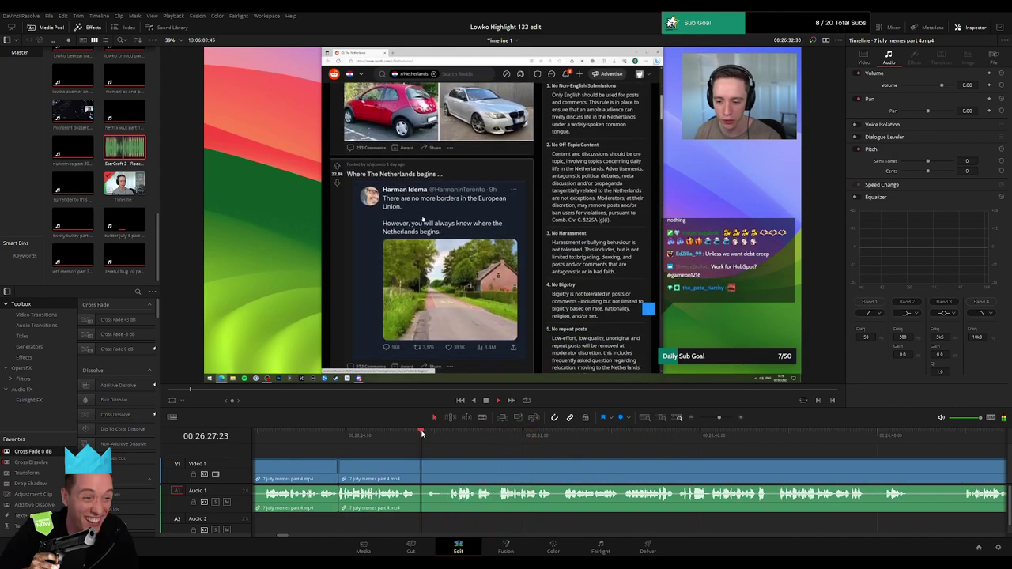
pyautogui.click(528, 435)
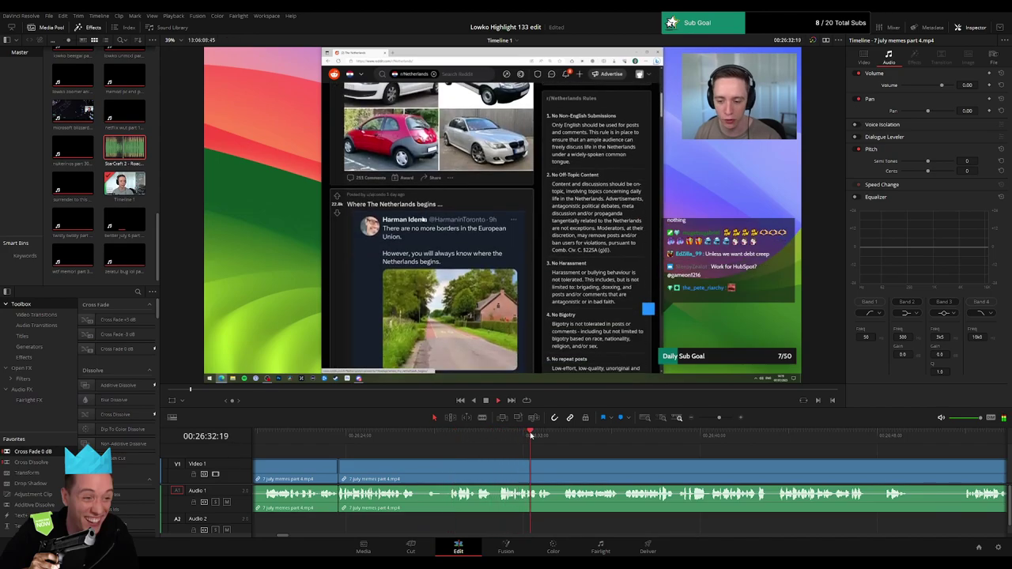
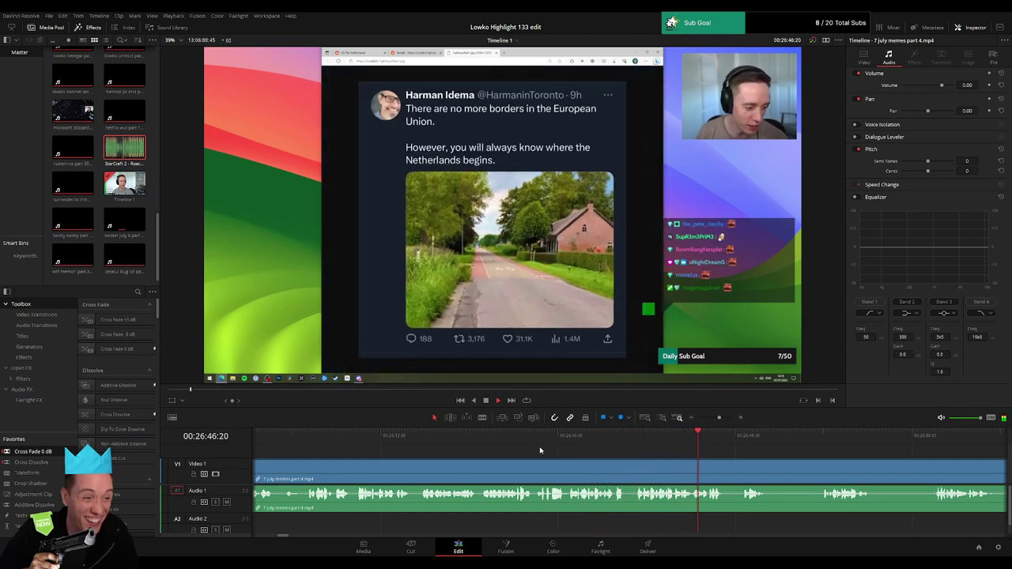
pyautogui.moveTo(716, 474); pyautogui.dragTo(524, 465)
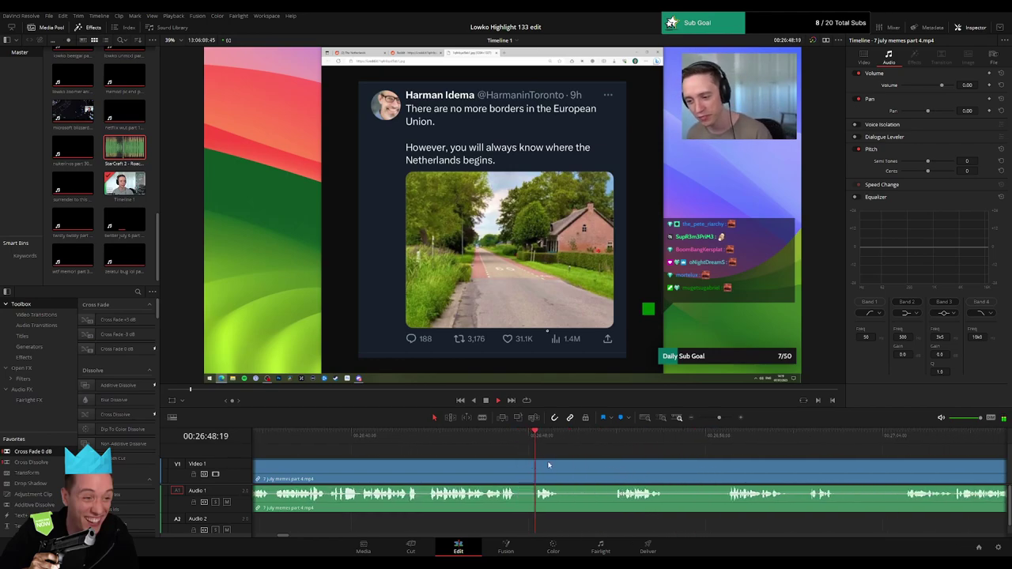
pyautogui.hscroll(3, 548, 465)
pyautogui.press('b')
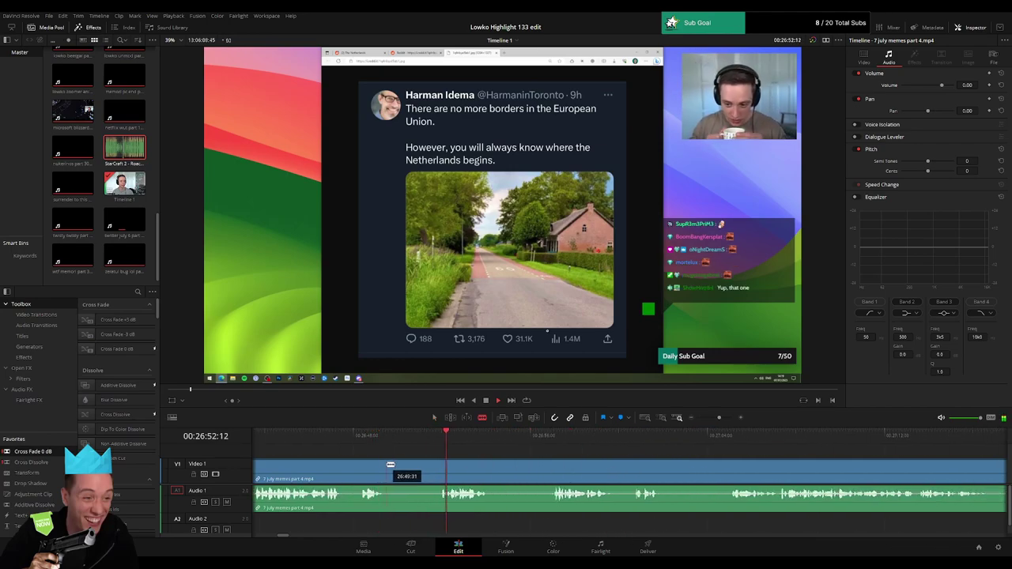
pyautogui.click(387, 464)
pyautogui.click(439, 467)
pyautogui.press('a')
pyautogui.click(420, 472)
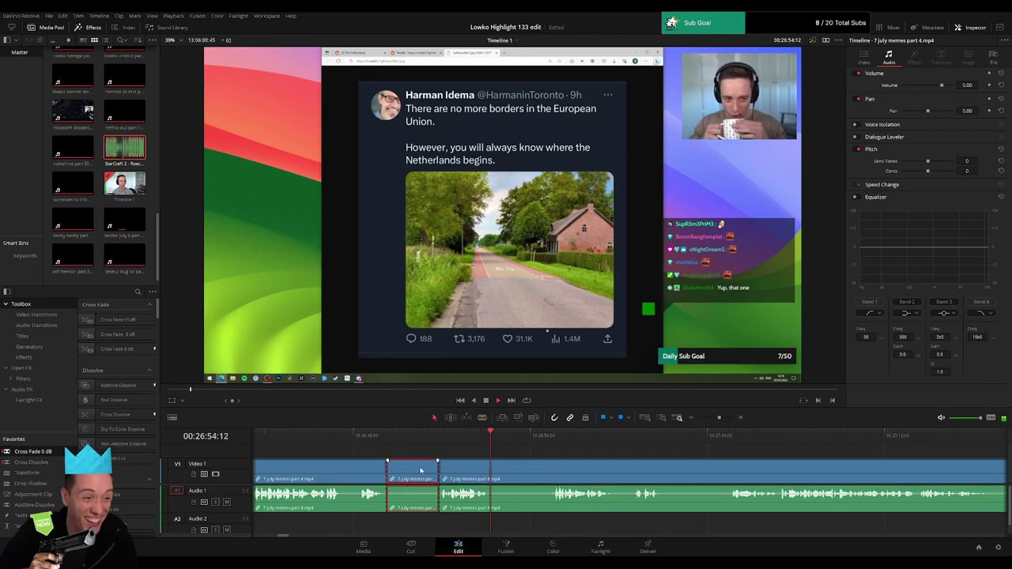
pyautogui.press('Delete')
# - Remove the pause between about 00:26:51 and 00:26:54 and cross-fade the audio at the join
pyautogui.press('b')
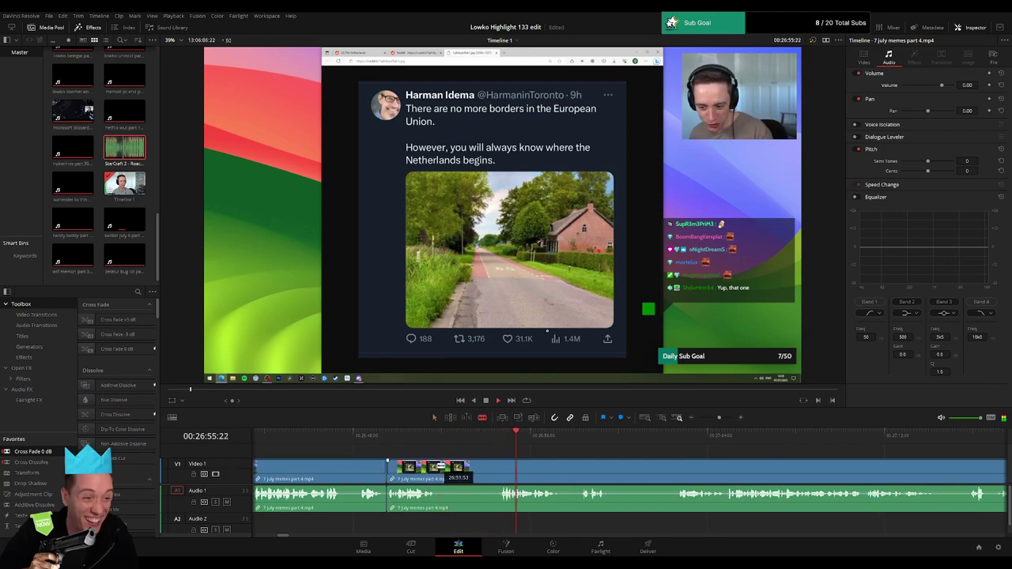
pyautogui.click(437, 467)
pyautogui.click(500, 467)
pyautogui.press('a')
pyautogui.click(486, 470)
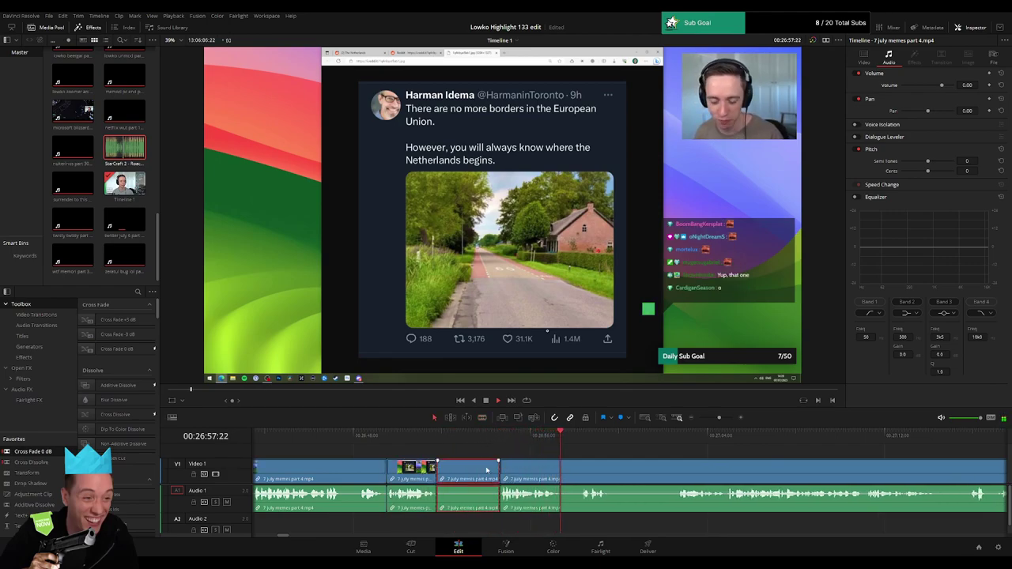
pyautogui.press('Delete')
pyautogui.press('space')
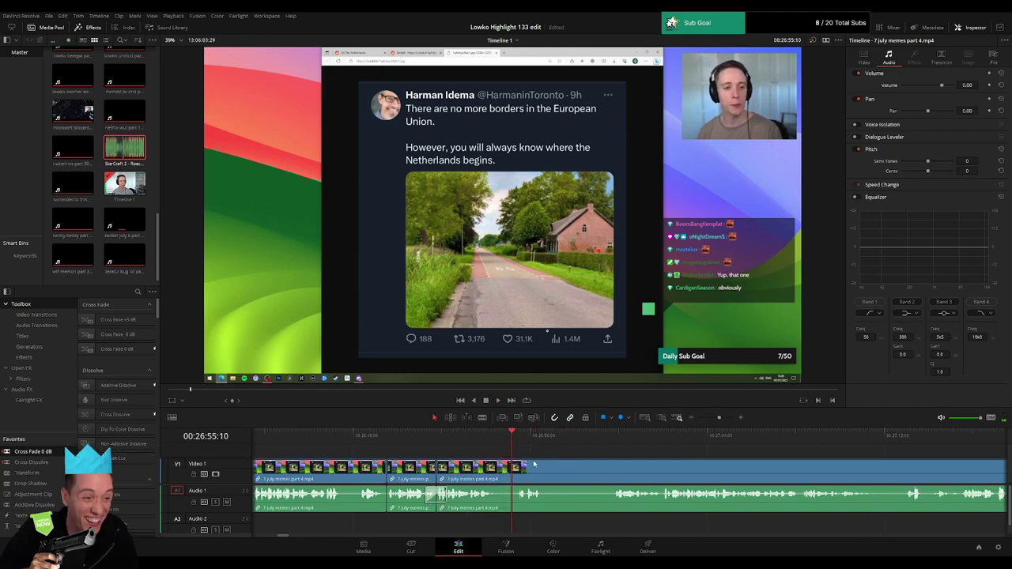
# - Split the memes clip at about 00:26:56 and 00:26:59 and delete the quiet section in between
pyautogui.press('space')
pyautogui.press('b')
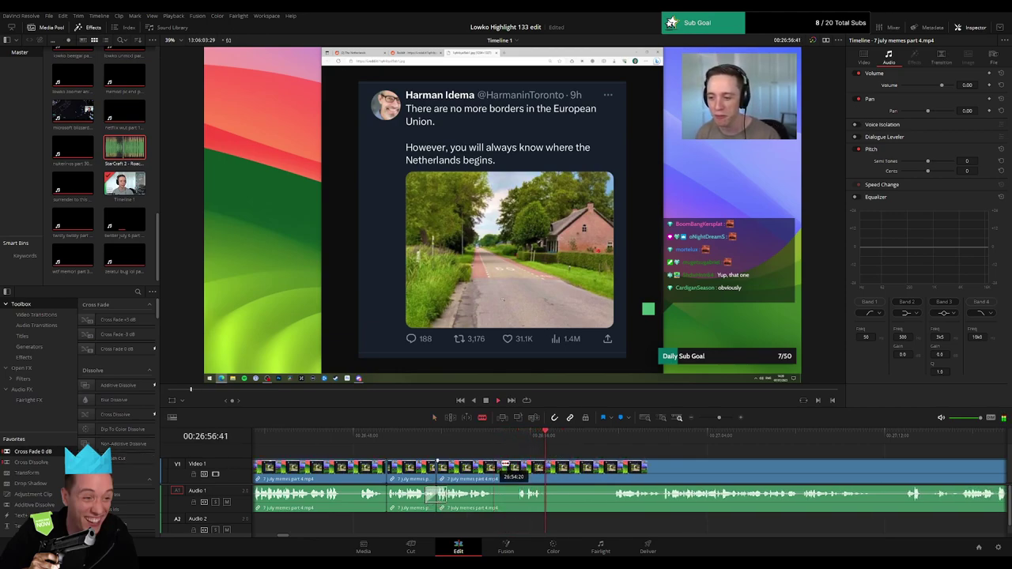
pyautogui.click(544, 468)
pyautogui.click(616, 443)
pyautogui.hscroll(2, 664, 463)
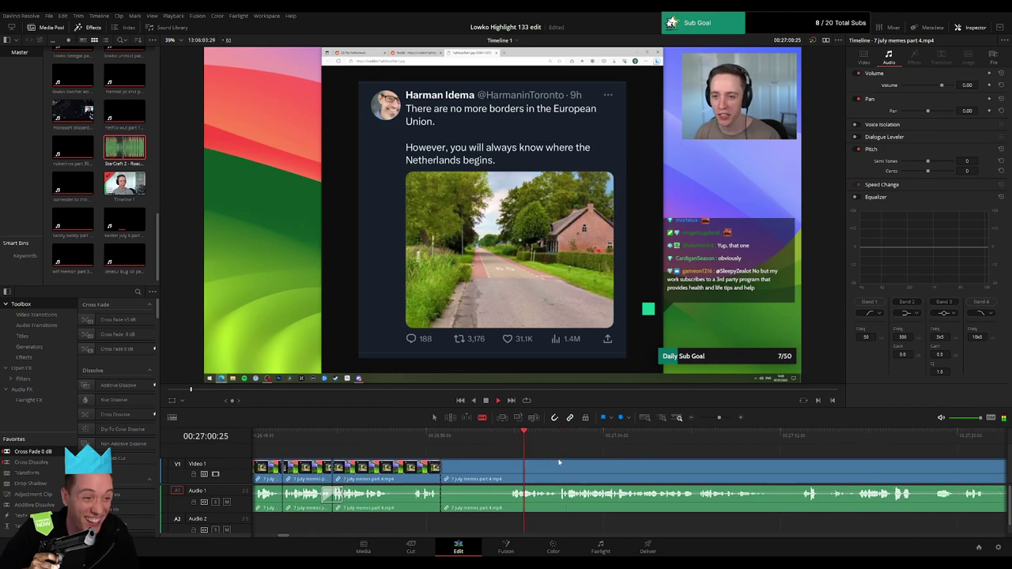
pyautogui.click(510, 468)
pyautogui.press('a')
pyautogui.click(494, 473)
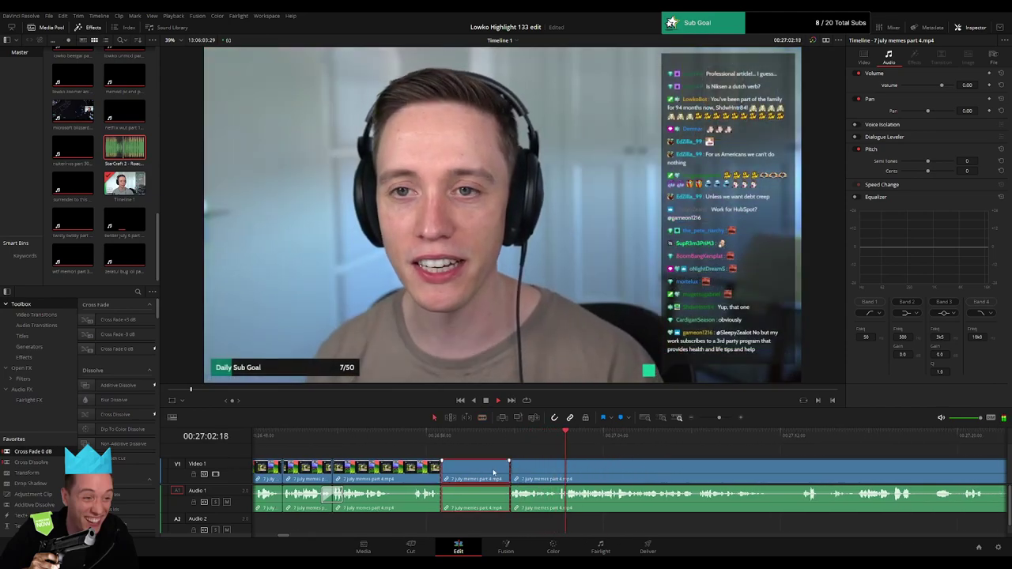
pyautogui.press('Delete')
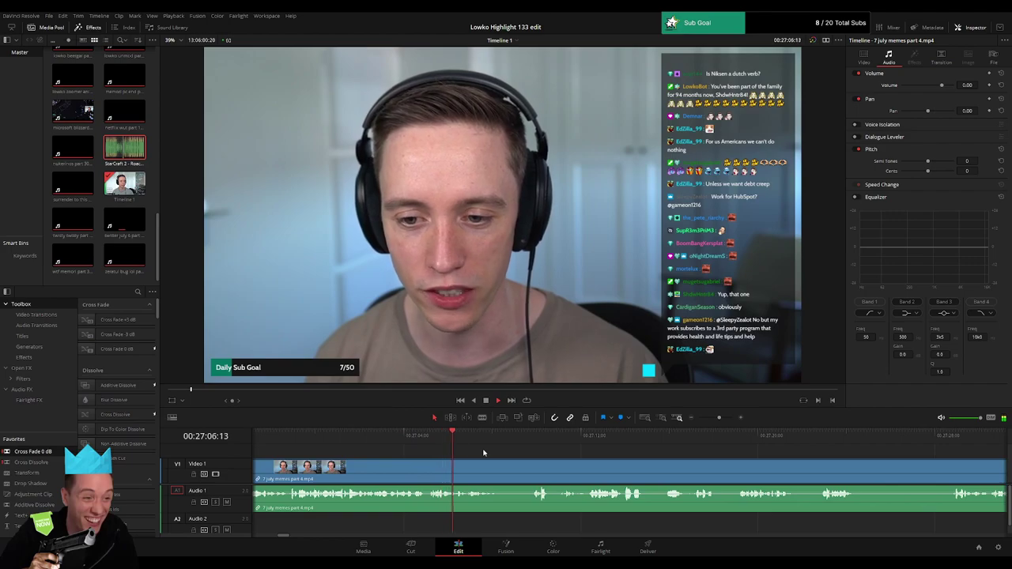
# - Play on to the "jesus does a little trolling" post and cut out the section between about 00:27:15 and 00:27:17
pyautogui.click(526, 437)
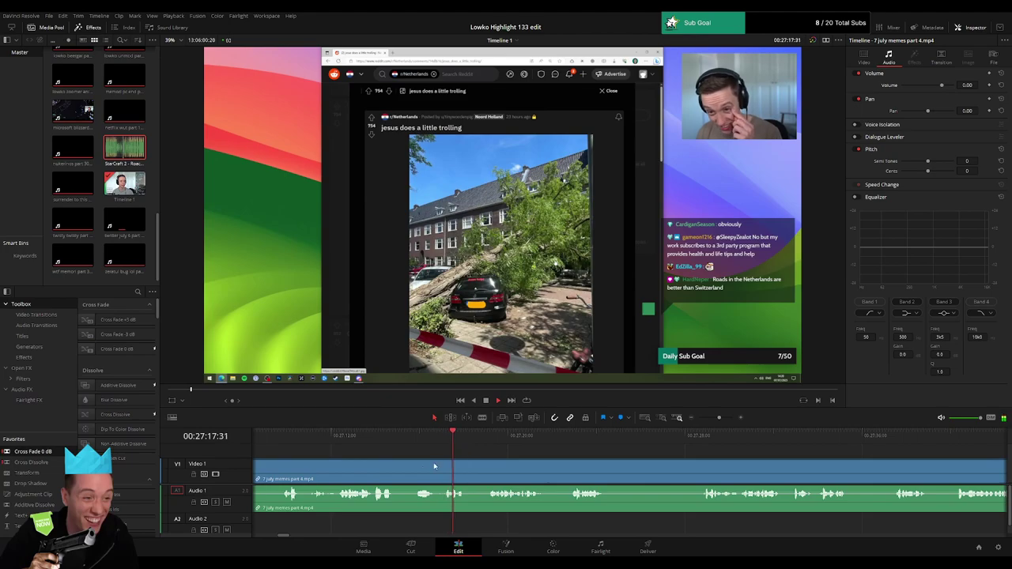
pyautogui.press('b')
pyautogui.click(398, 471)
pyautogui.click(441, 467)
pyautogui.press('a')
pyautogui.click(430, 470)
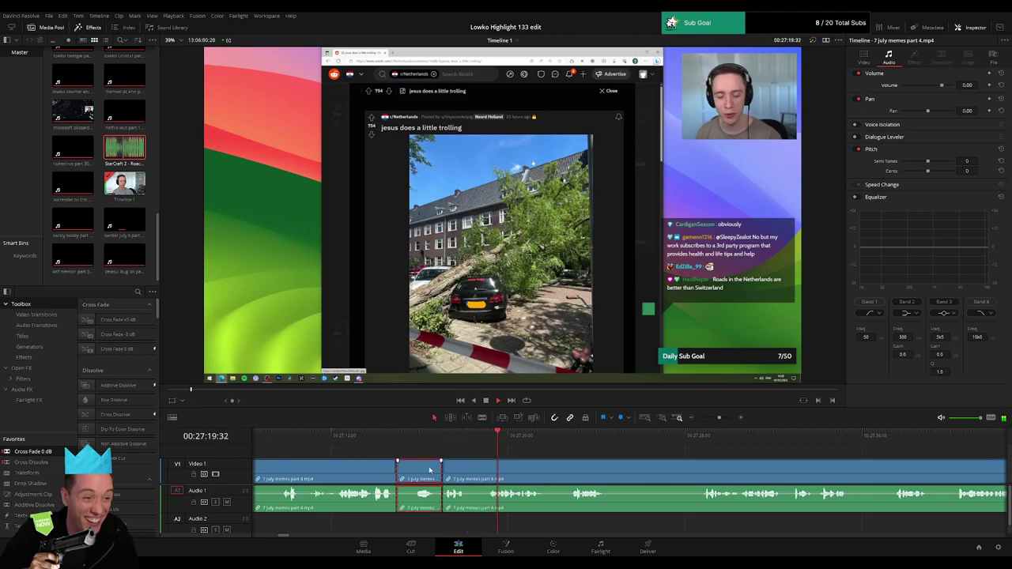
pyautogui.press('Delete')
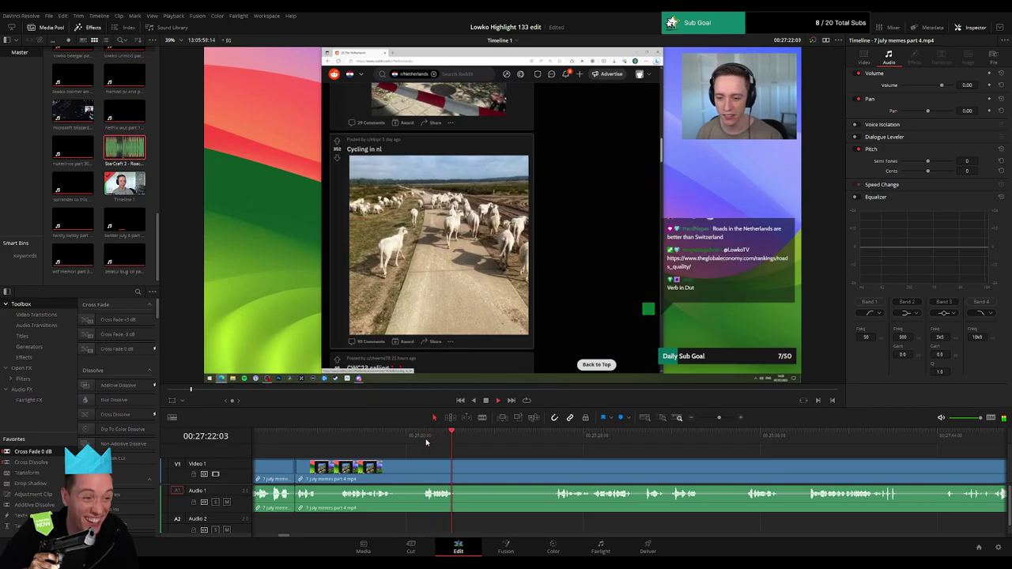
# - Delete the footage between about 00:27:22 and 00:27:26, after the "Cycling in nl" post, and cross-fade the audio join
pyautogui.press('b')
pyautogui.click(458, 469)
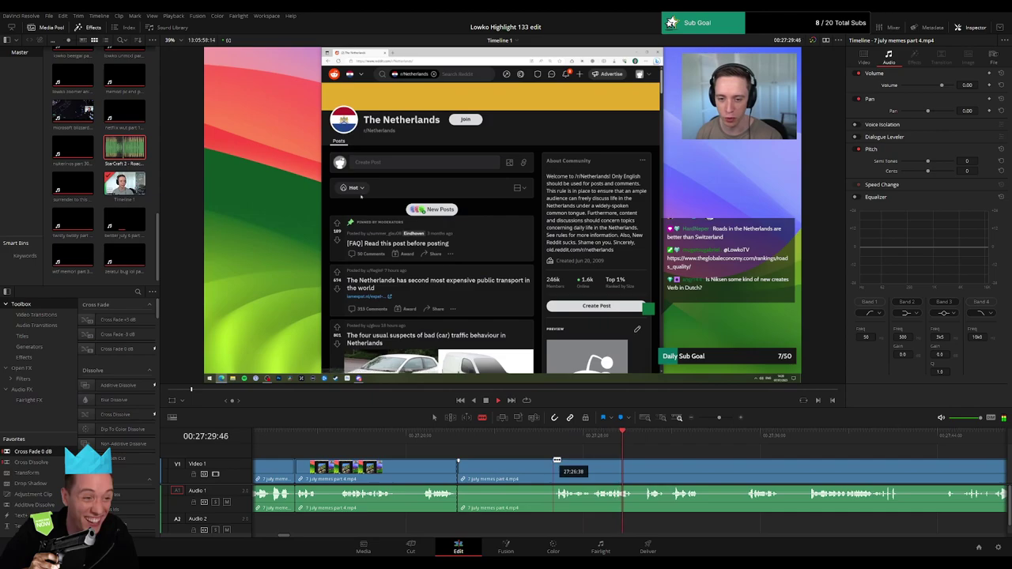
pyautogui.click(555, 462)
pyautogui.press('a')
pyautogui.click(520, 470)
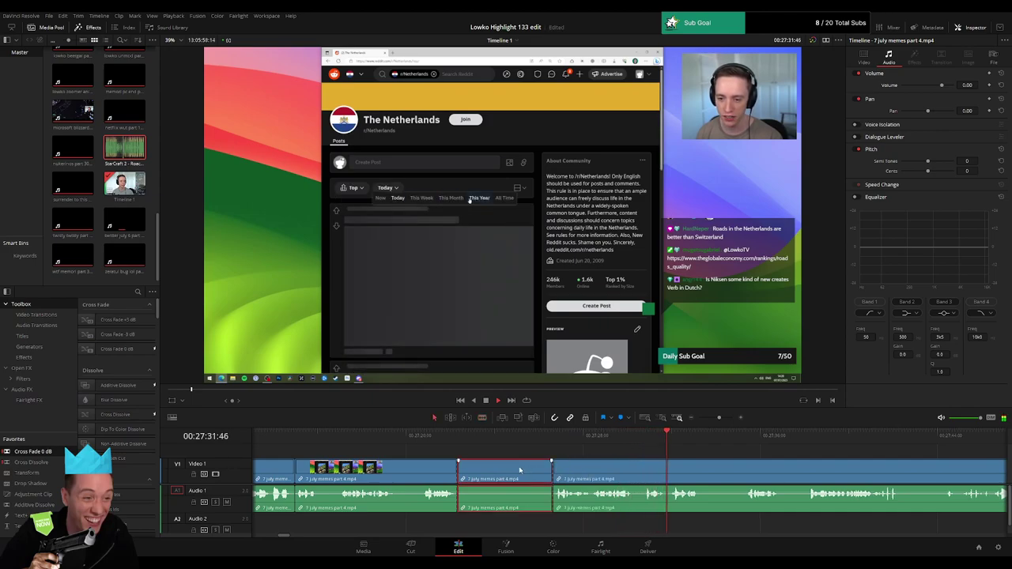
pyautogui.press('Delete')
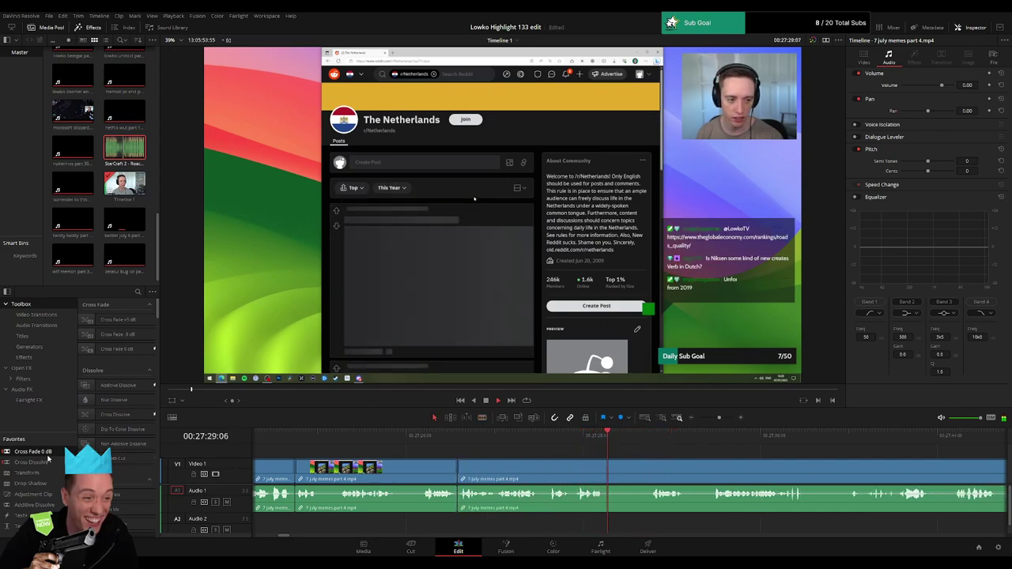
# - Cut out the section between about 00:27:29 and 00:27:31 before the rappers meme opens and cross-fade the audio join
pyautogui.press('b')
pyautogui.hscroll(3, 648, 473)
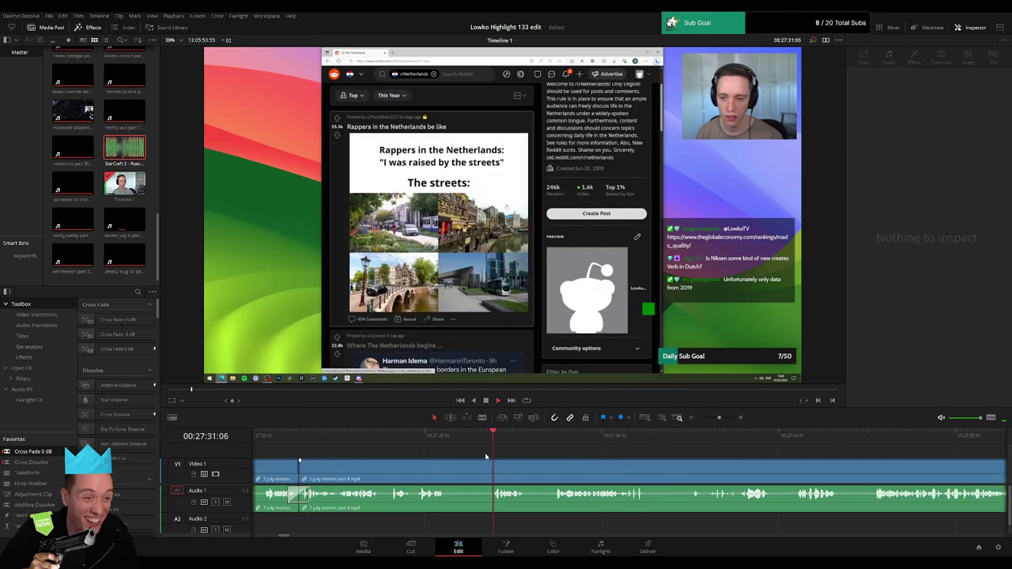
pyautogui.click(370, 469)
pyautogui.click(415, 469)
pyautogui.press('a')
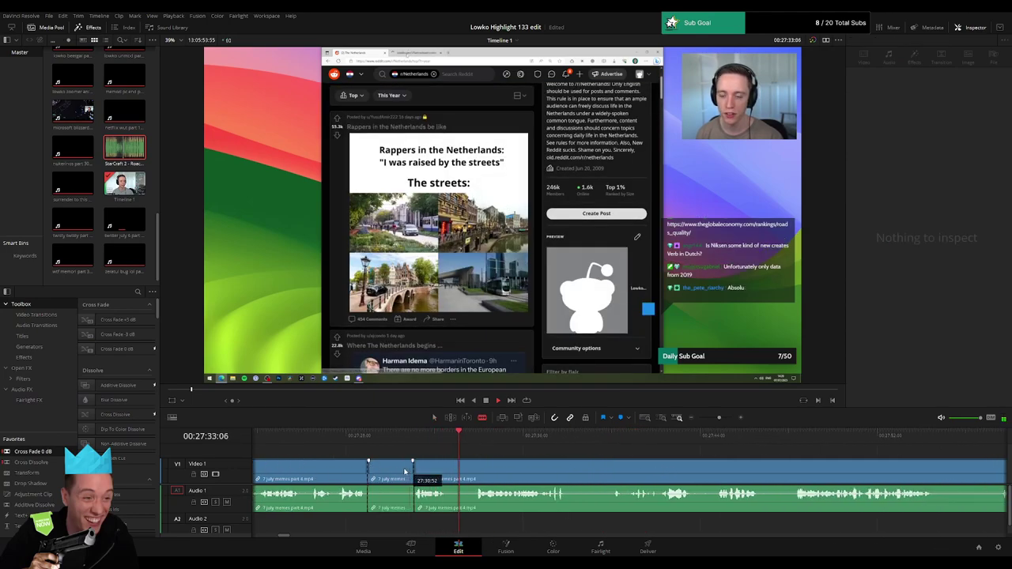
pyautogui.click(406, 472)
pyautogui.press('Delete')
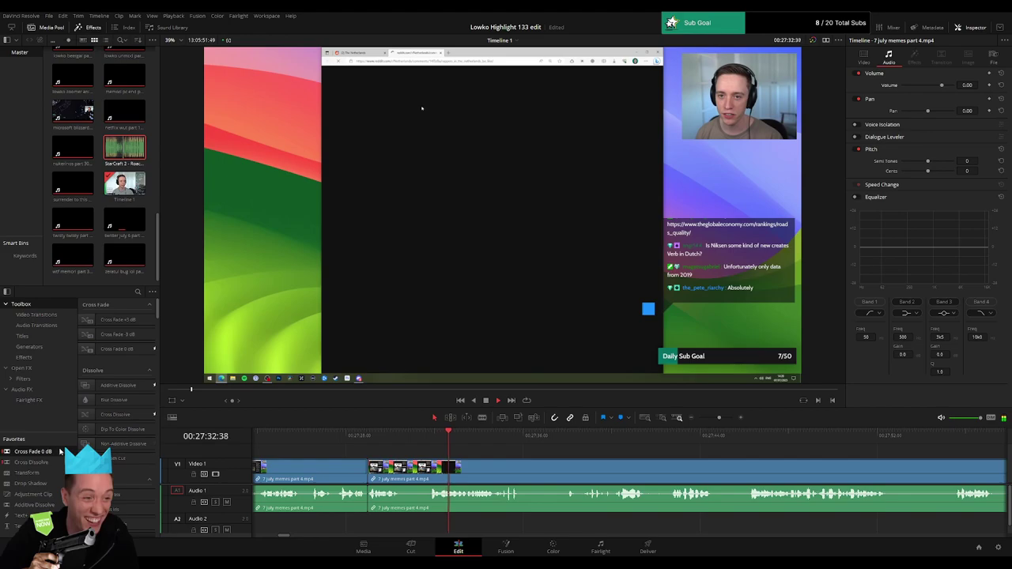
# - Remove the page-loading gap between about 00:27:30 and 00:27:31 and add an audio cross fade at the join
pyautogui.press('b')
pyautogui.click(403, 469)
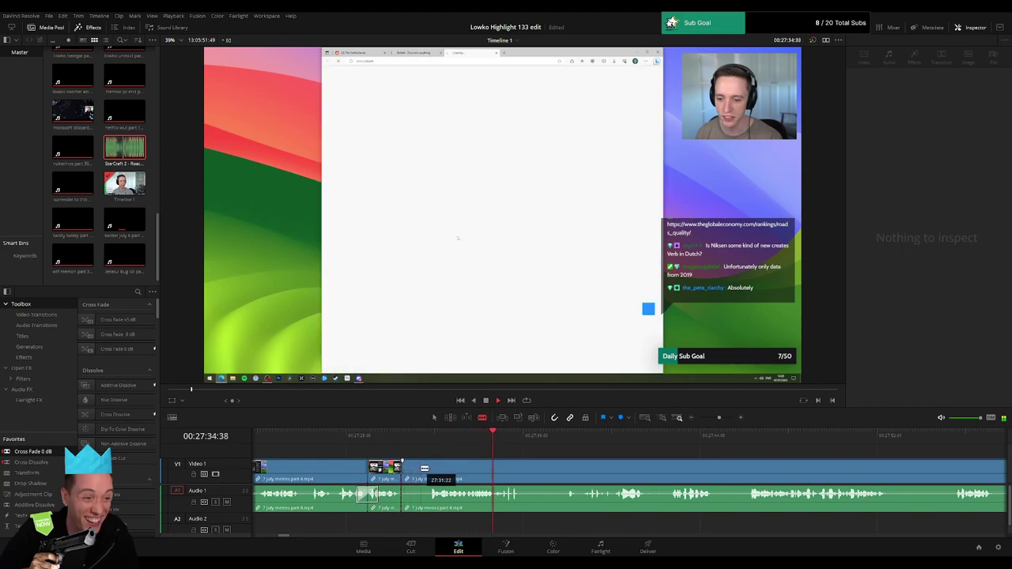
pyautogui.click(430, 469)
pyautogui.moveTo(434, 470); pyautogui.dragTo(432, 470)
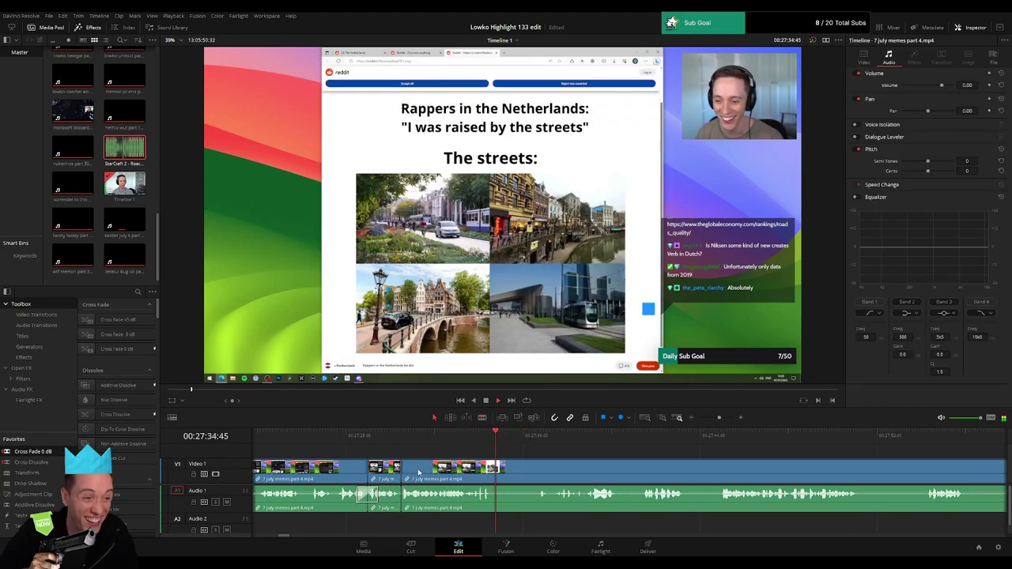
pyautogui.moveTo(409, 510); pyautogui.dragTo(403, 508)
pyautogui.click(563, 456)
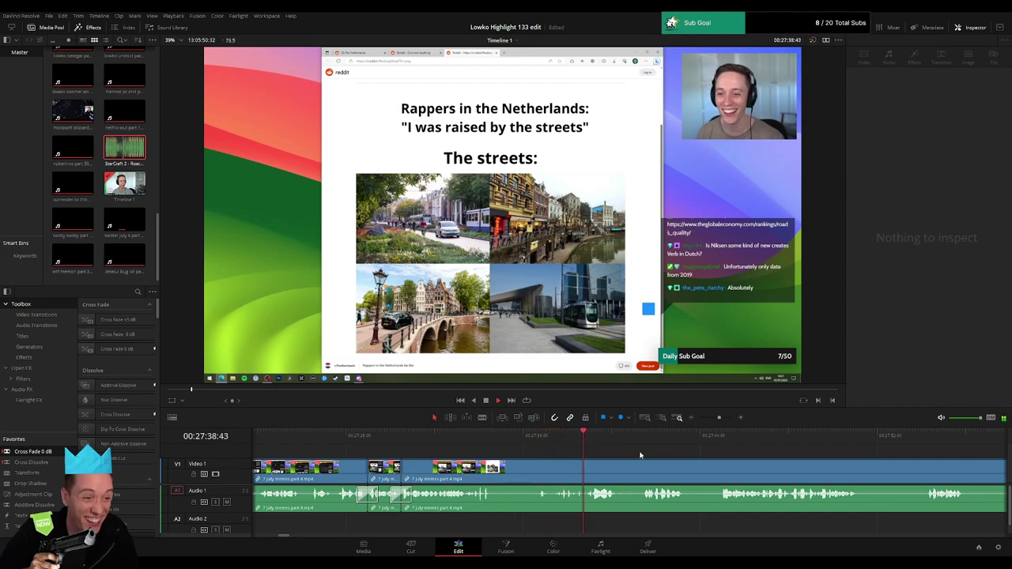
# - Play on past the rappers meme, cut out the section between about 00:27:43 and 00:27:45, and cross-fade the audio join
pyautogui.moveTo(641, 455); pyautogui.dragTo(522, 450)
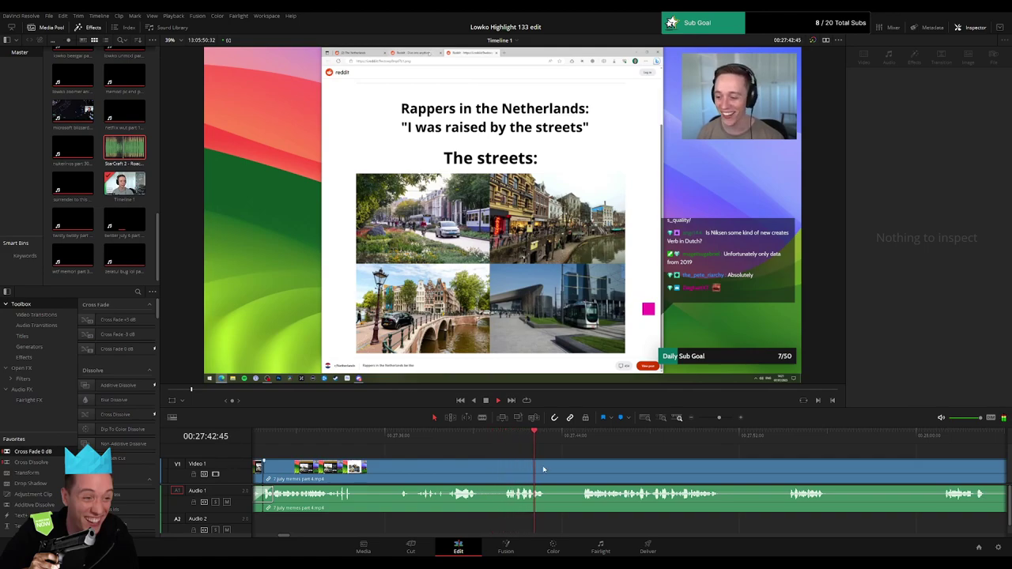
pyautogui.click(578, 436)
pyautogui.moveTo(620, 463); pyautogui.dragTo(429, 463)
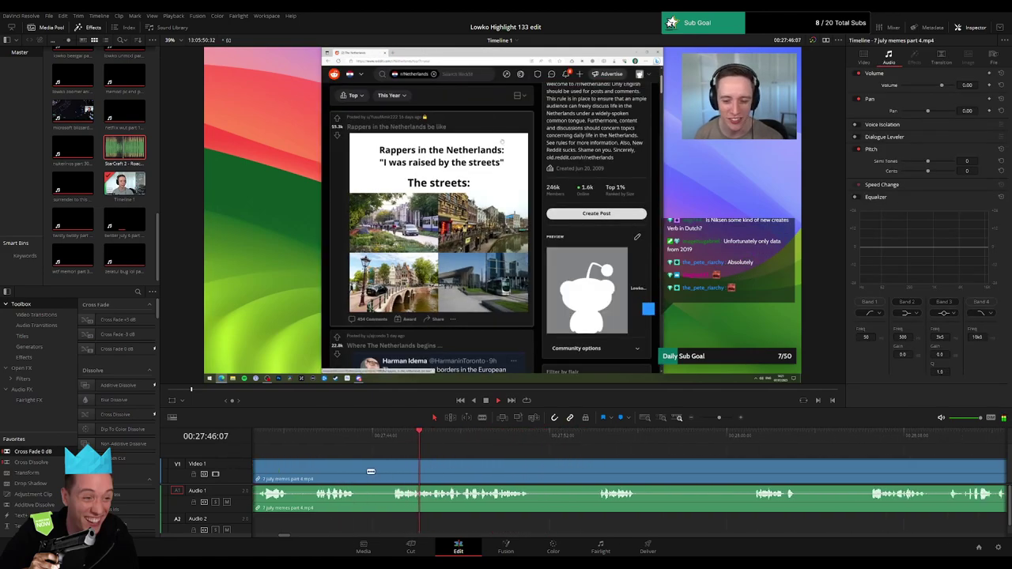
pyautogui.click(357, 471)
pyautogui.click(393, 470)
pyautogui.press('a')
pyautogui.click(384, 472)
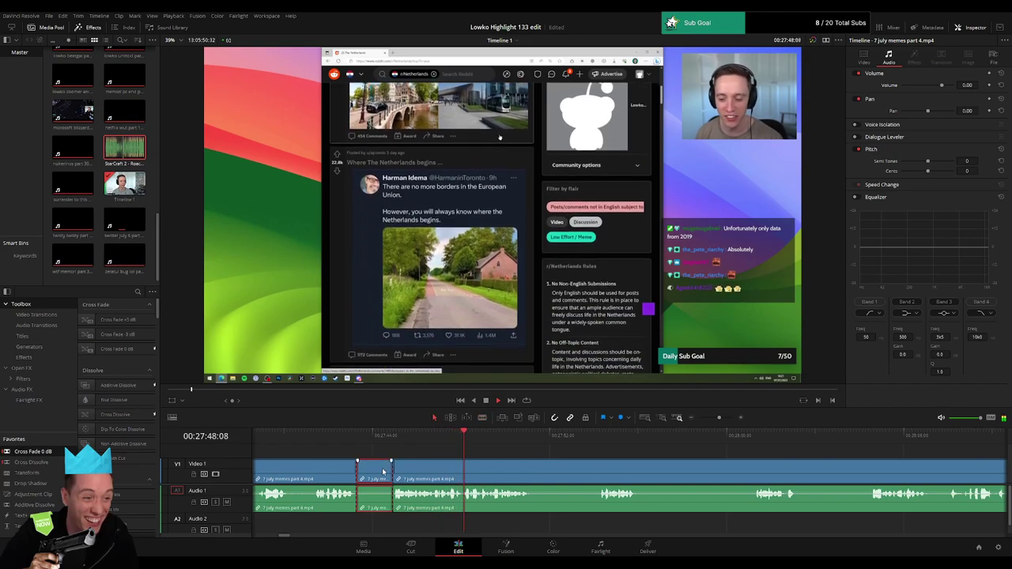
pyautogui.press('Delete')
pyautogui.click(358, 436)
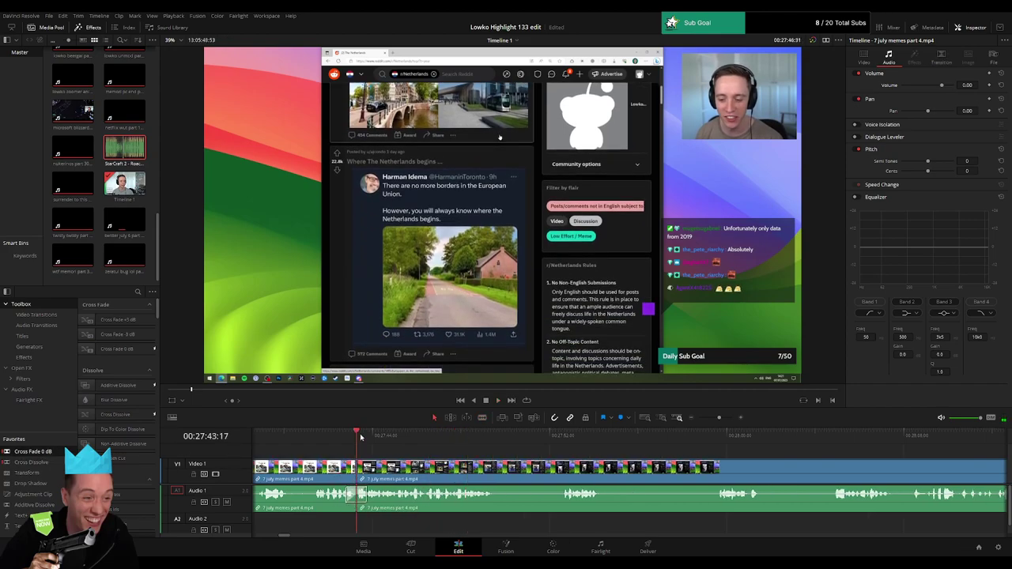
# - Split off the short segment between about 00:27:43:46 and 00:27:44:08, just after the new audio cross fade
pyautogui.moveTo(723, 425); pyautogui.dragTo(726, 420)
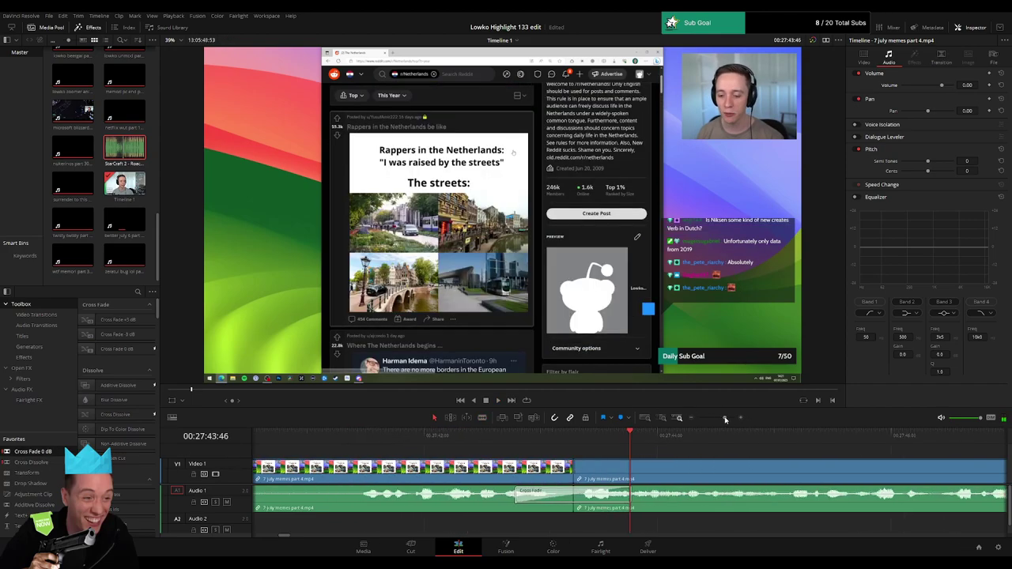
pyautogui.press('space')
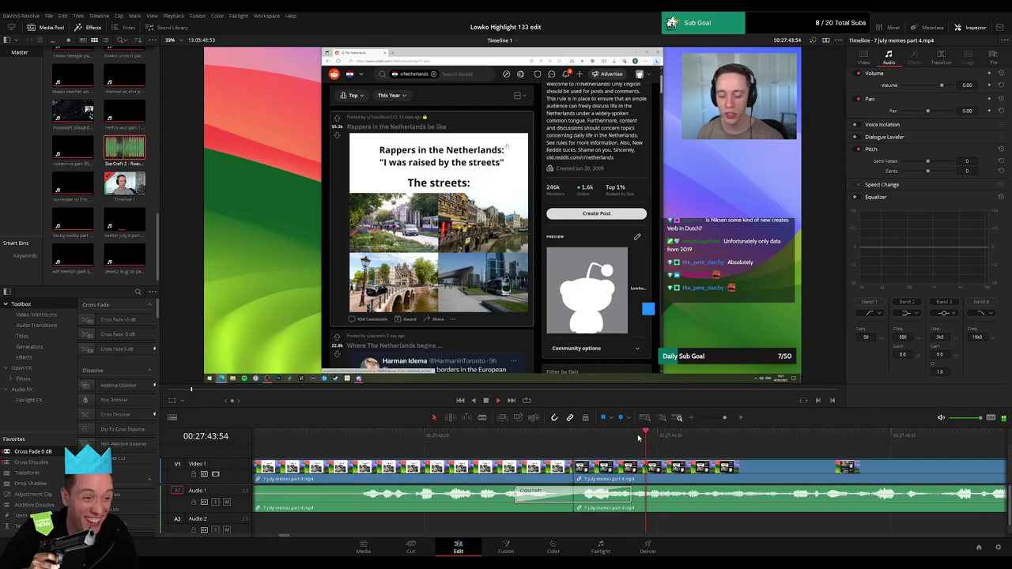
pyautogui.moveTo(643, 439); pyautogui.dragTo(673, 448)
pyautogui.press('b')
pyautogui.click(639, 467)
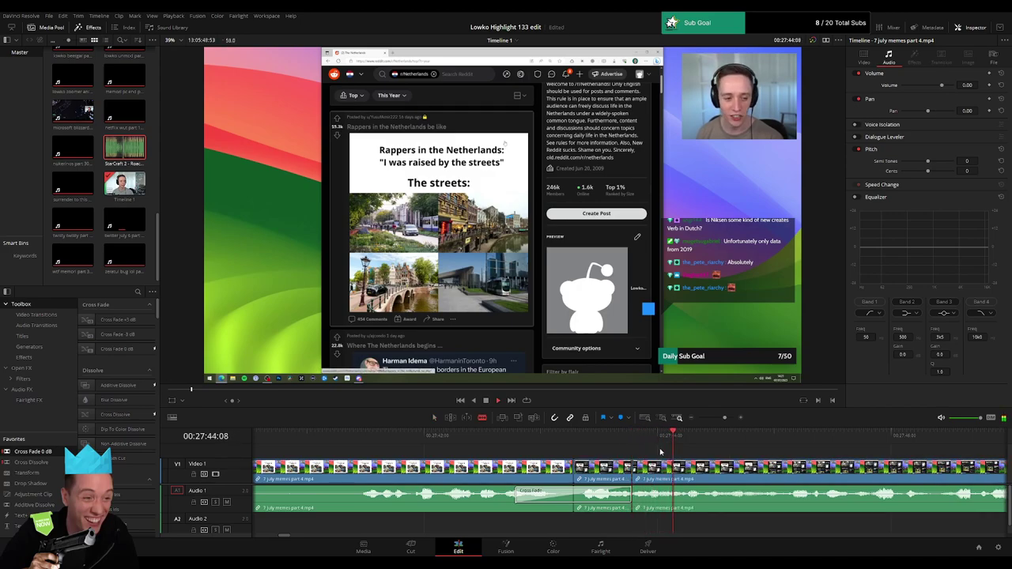
pyautogui.click(680, 471)
pyautogui.press('a')
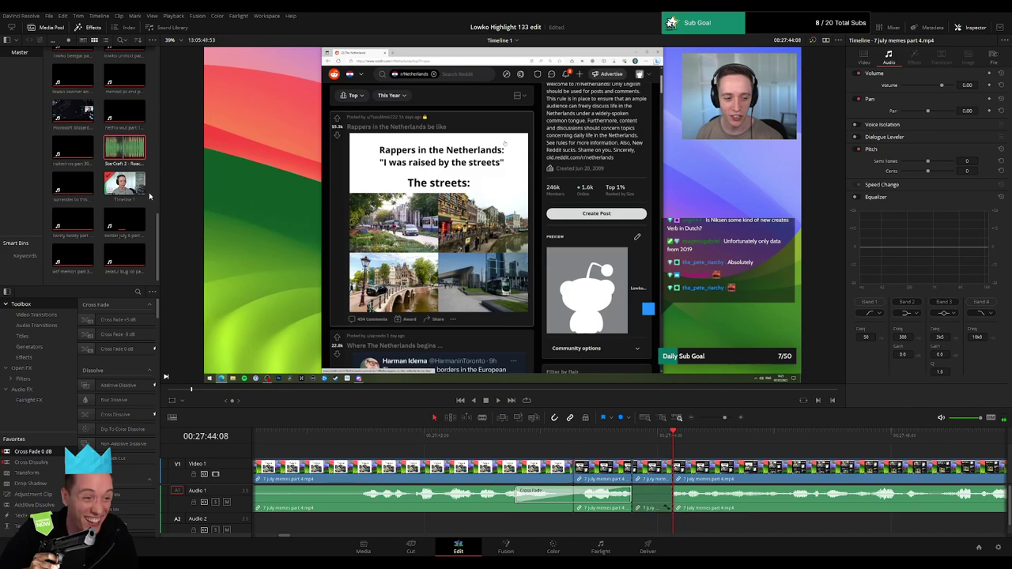
# - Place the StarCraft 2 Roach Quotes sound on Audio 2 under the split segment and trim it to the segment's length
pyautogui.moveTo(135, 152); pyautogui.dragTo(641, 525)
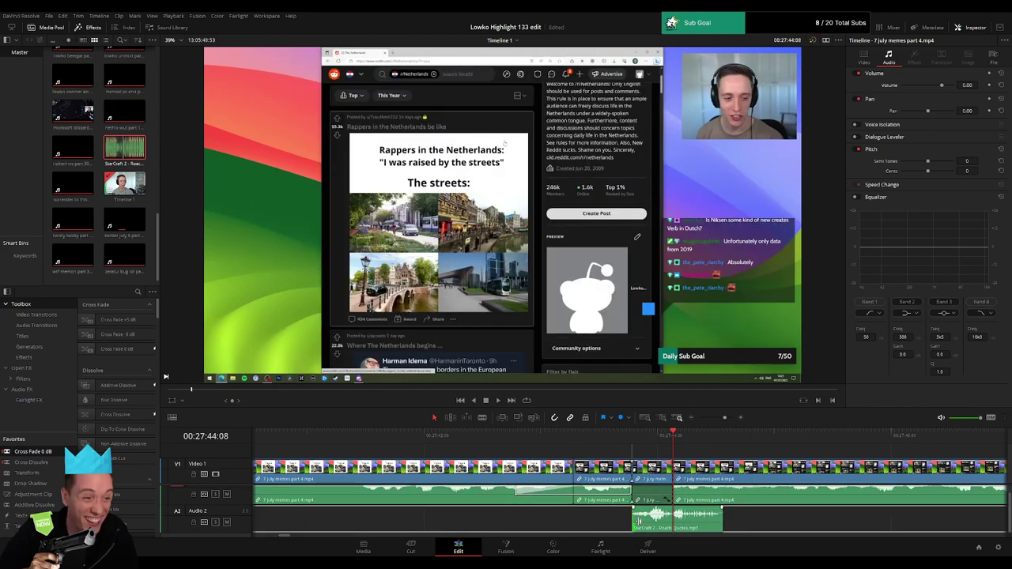
pyautogui.click(678, 522)
pyautogui.moveTo(712, 519); pyautogui.dragTo(666, 522)
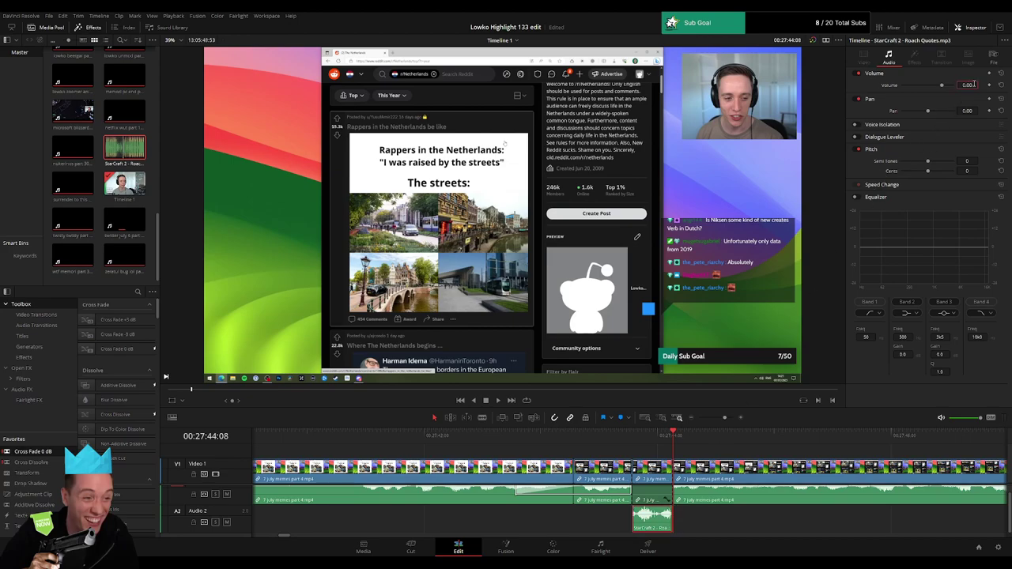
# - Lower the volume of the Roach Quotes clip on Audio 2 and play the section back
pyautogui.moveTo(975, 84); pyautogui.dragTo(972, 84)
pyautogui.click(734, 535)
pyautogui.press('space')
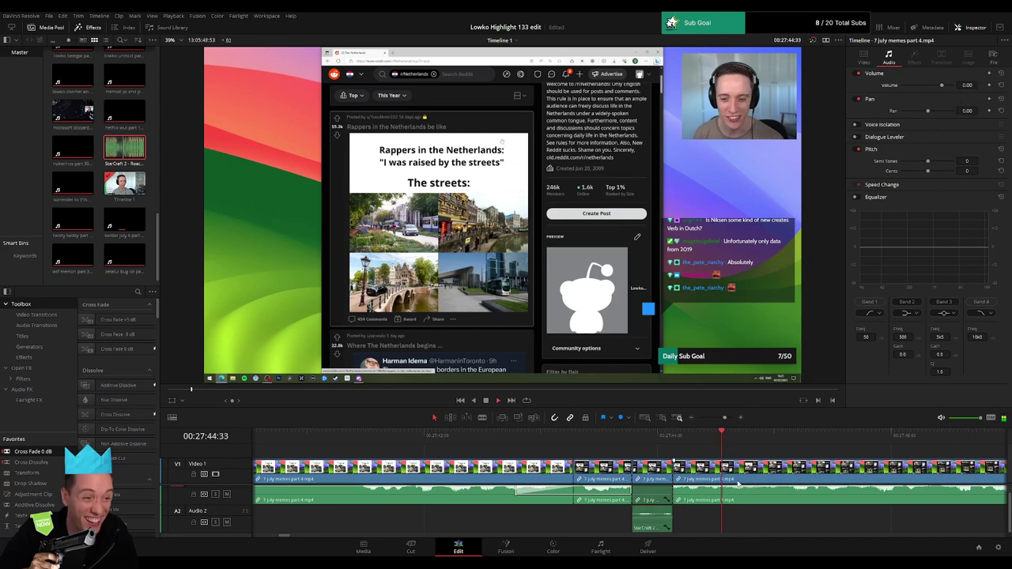
# - Review the footage from about 00:27:44 to 00:28:17, through "The Dutchiest video ever", for sections to cut
pyautogui.moveTo(733, 481); pyautogui.dragTo(706, 481)
pyautogui.moveTo(725, 418)
pyautogui.mouseDown()
pyautogui.moveTo(707, 420)
pyautogui.moveTo(717, 421)
pyautogui.mouseUp()
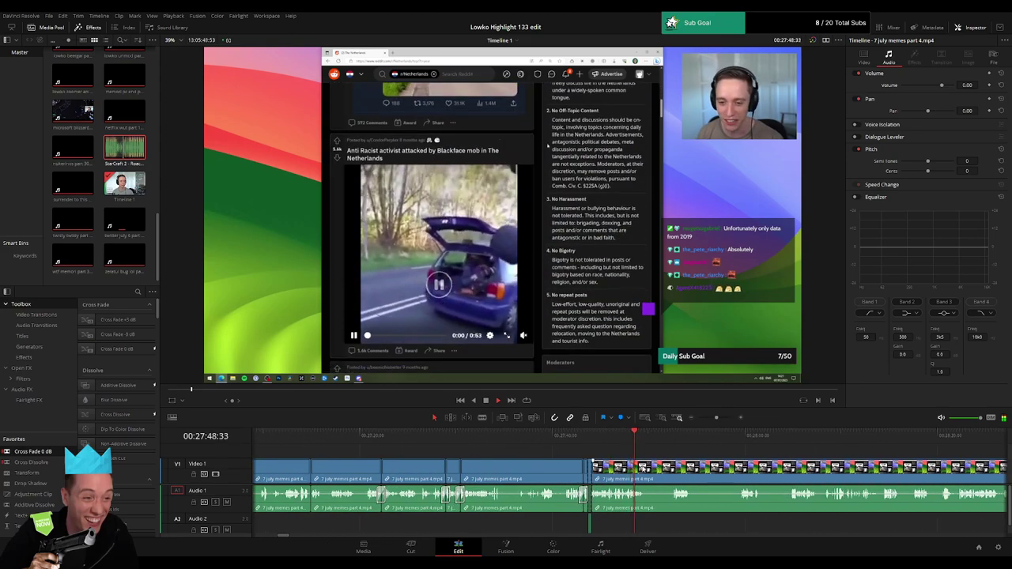
pyautogui.moveTo(658, 456); pyautogui.dragTo(524, 455)
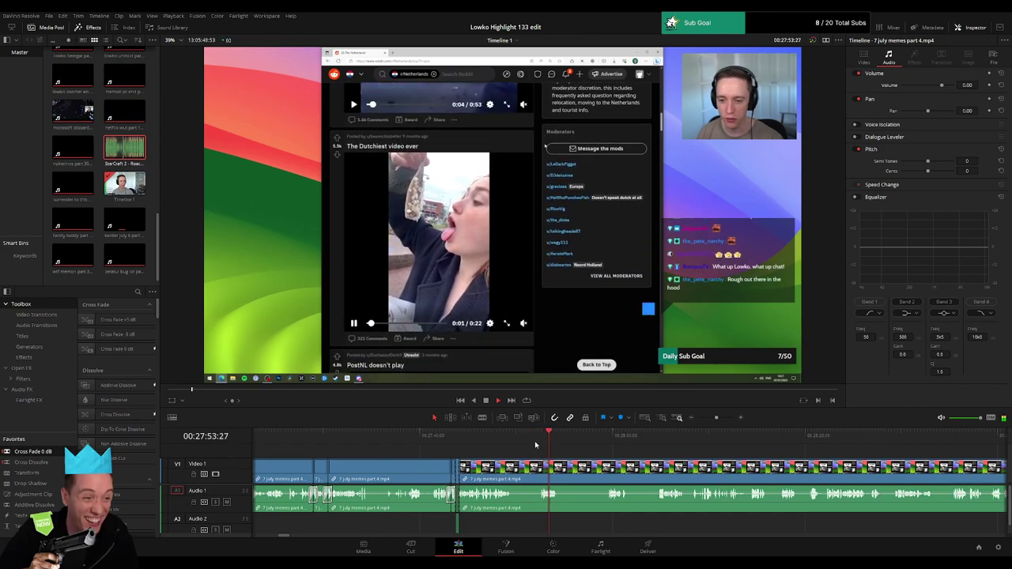
pyautogui.moveTo(588, 444); pyautogui.dragTo(614, 443)
pyautogui.press('space')
pyautogui.hscroll(4, 530, 472)
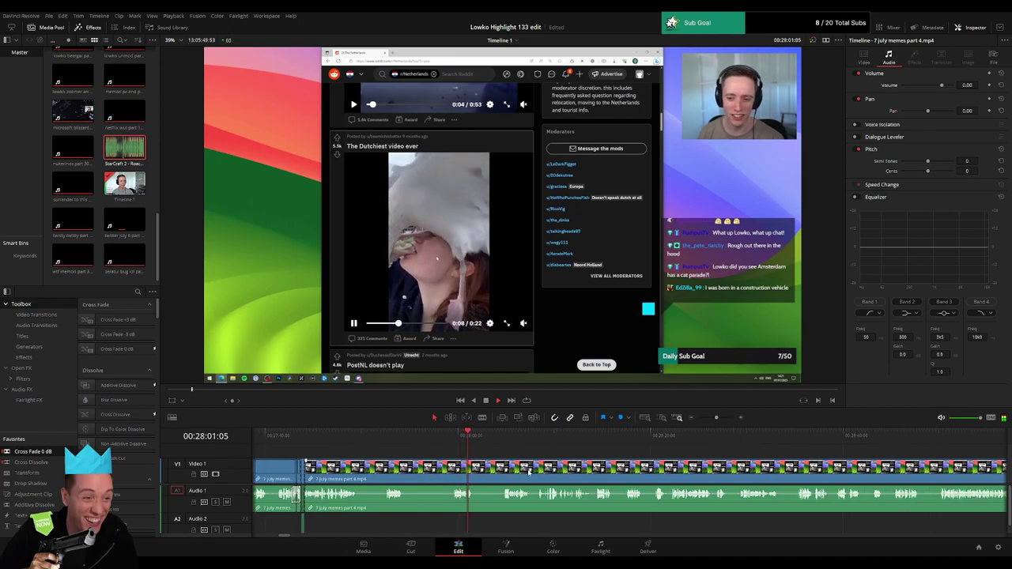
pyautogui.click(505, 437)
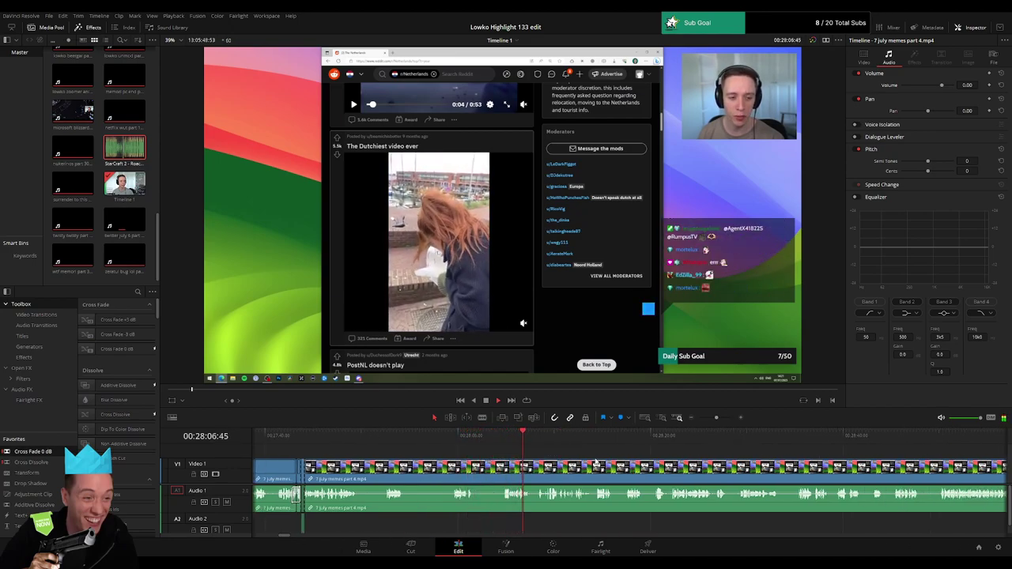
pyautogui.click(400, 441)
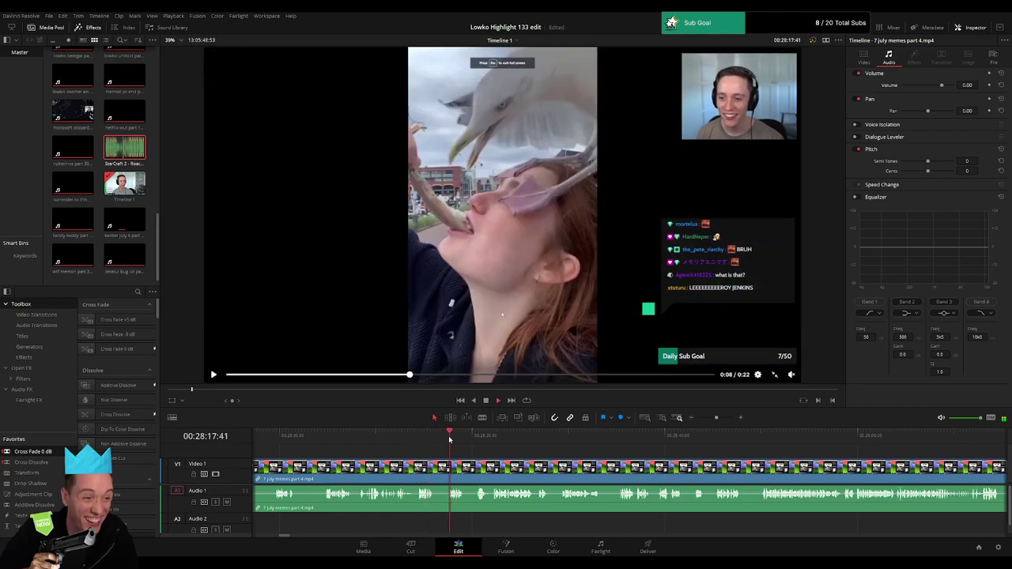
# - Cut out the section between about 00:28:19 and 00:28:22 while the seagull video is paused in full screen
pyautogui.click(478, 442)
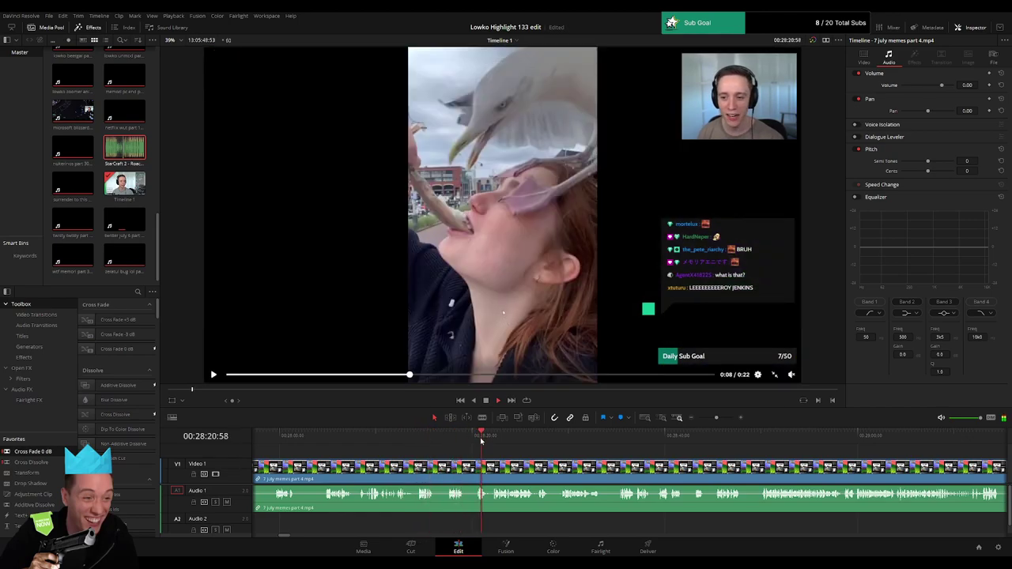
pyautogui.press('b')
pyautogui.click(467, 468)
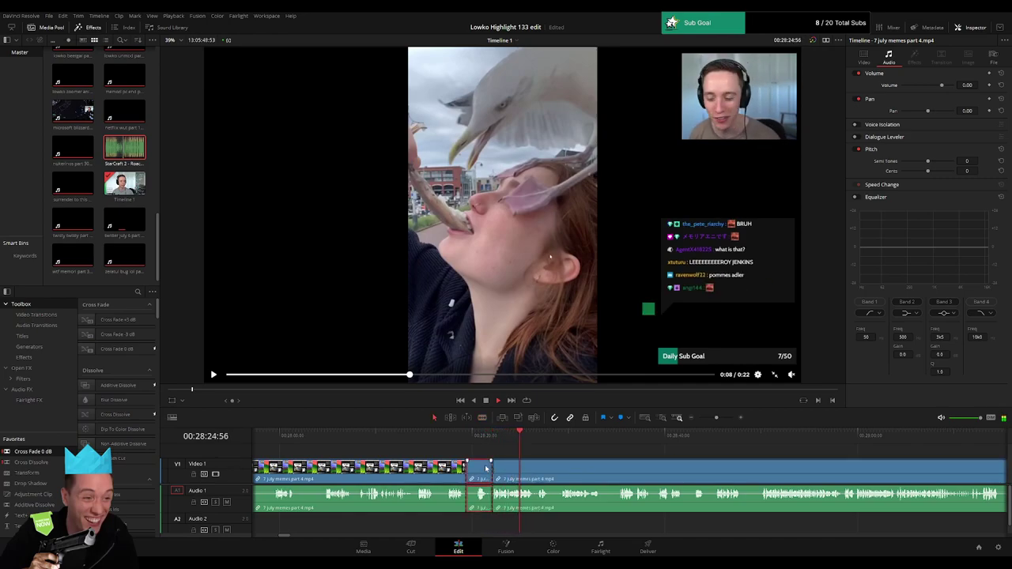
pyautogui.press('BackSpace')
pyautogui.click(498, 440)
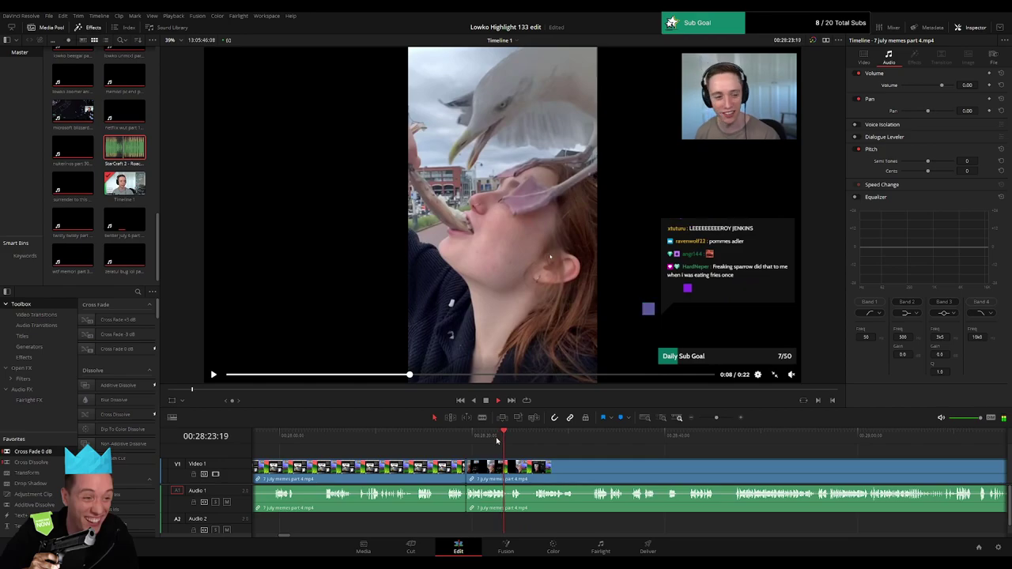
# - Cut out the short section between about 00:28:25 and 00:28:26, around the exit from the full-screen seagull video
pyautogui.hscroll(3, 424, 457)
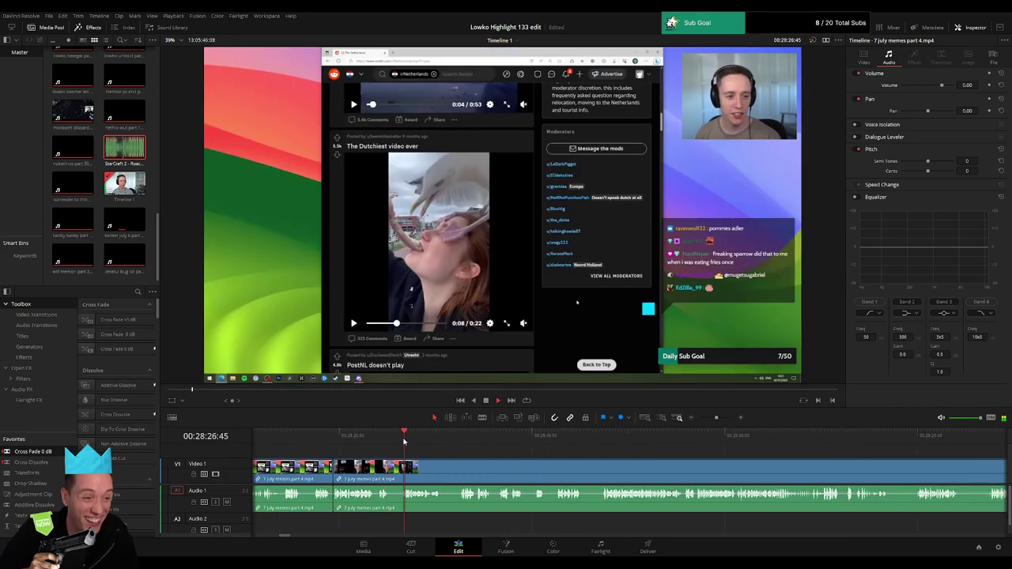
pyautogui.press('b')
pyautogui.click(391, 466)
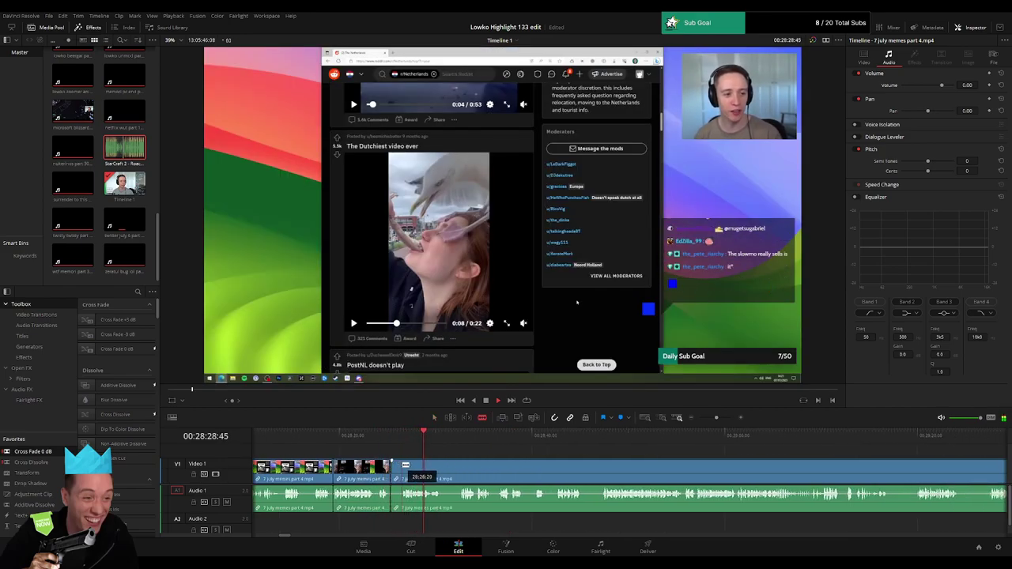
pyautogui.click(401, 466)
pyautogui.press('a')
pyautogui.click(396, 469)
pyautogui.press('BackSpace')
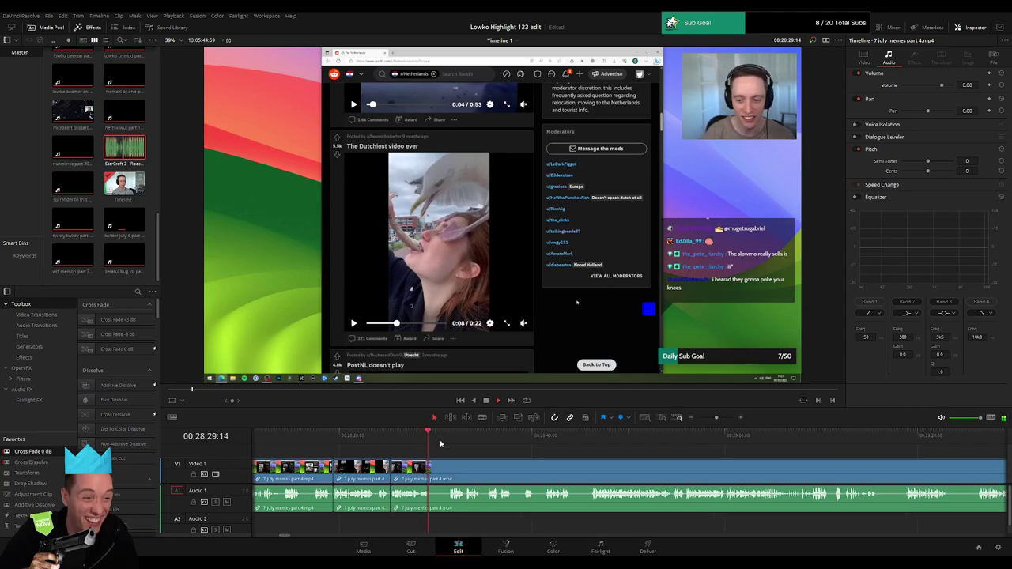
# - Remove the pause between about 00:28:29 and 00:28:31 while the paused seagull post is on the page
pyautogui.press('b')
pyautogui.click(431, 468)
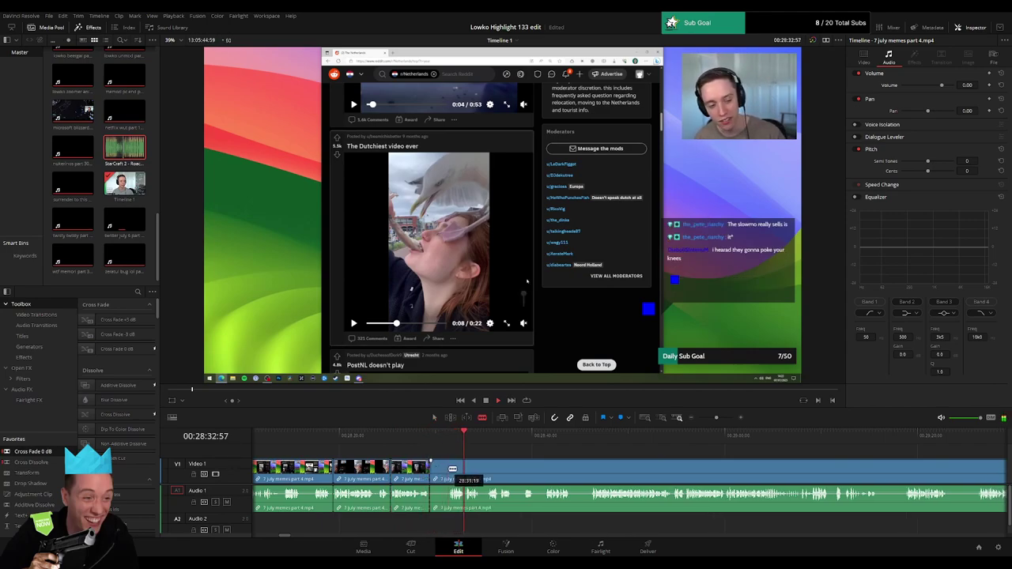
pyautogui.click(449, 468)
pyautogui.press('a')
pyautogui.click(441, 472)
pyautogui.press('BackSpace')
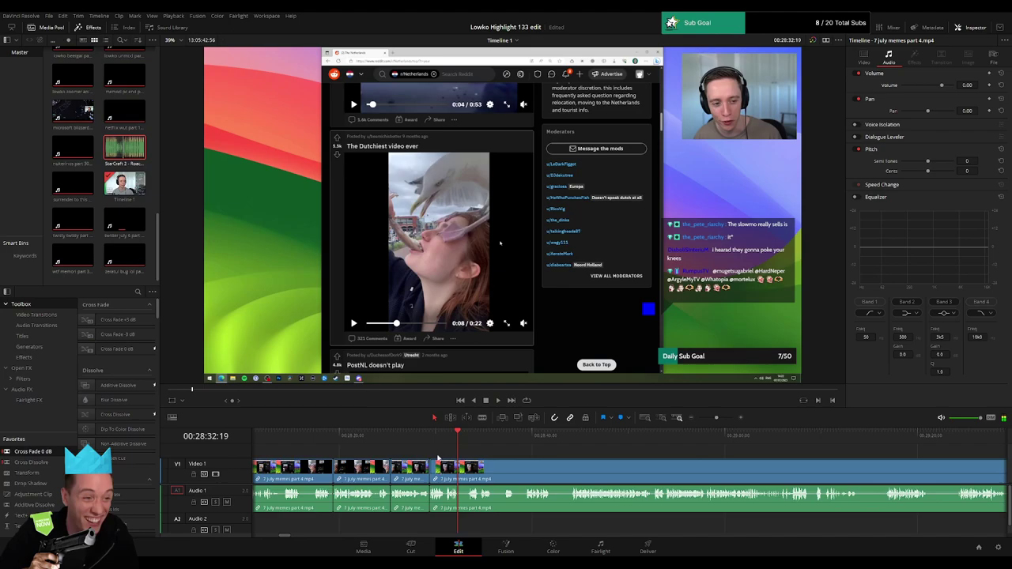
# - Remove the brief pause between about 00:28:32:40 and 00:28:33:20, before the page scrolls on from the seagull post
pyautogui.click(447, 437)
pyautogui.moveTo(446, 441); pyautogui.dragTo(455, 441)
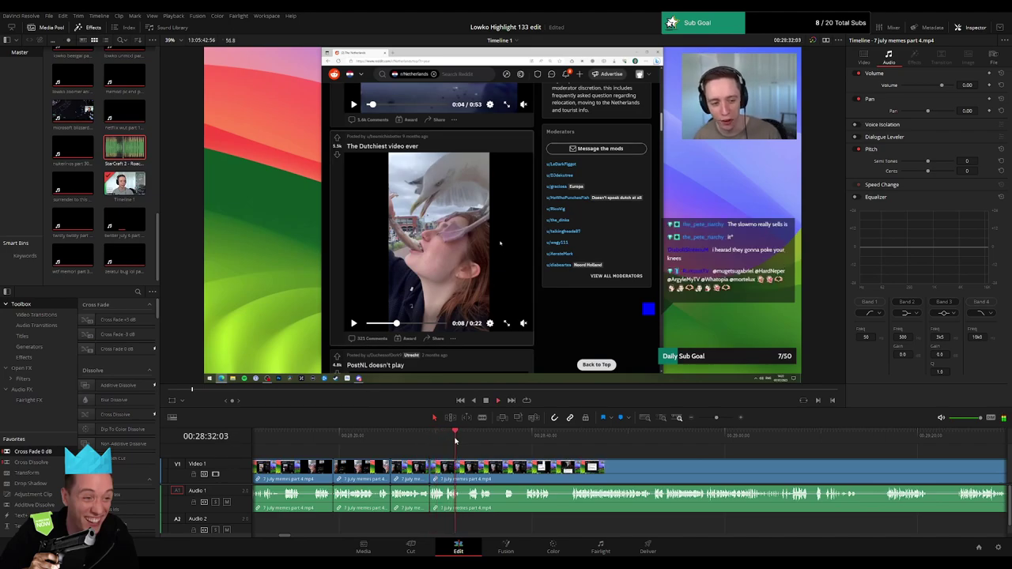
pyautogui.click(461, 472)
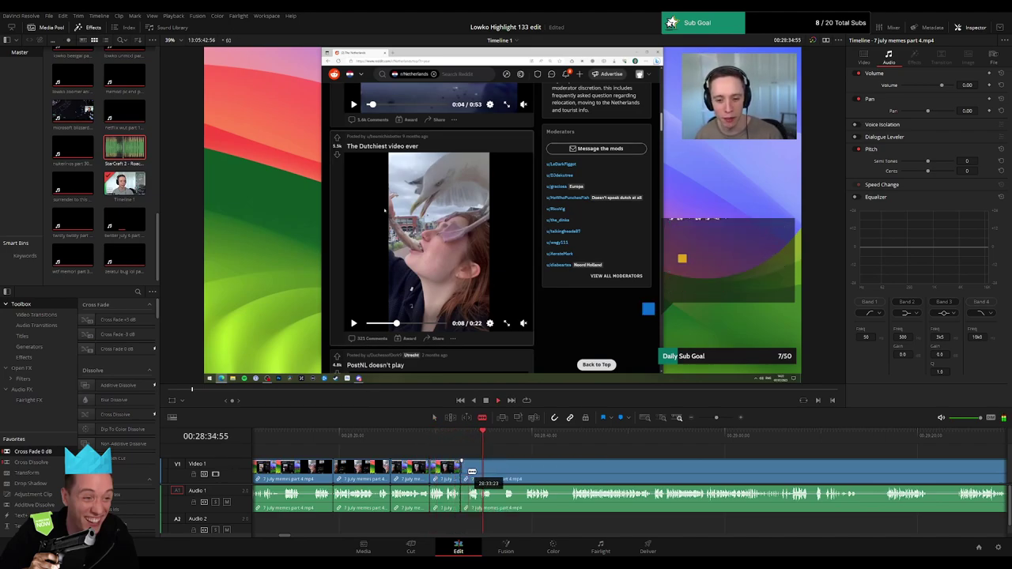
pyautogui.click(468, 472)
pyautogui.press('BackSpace')
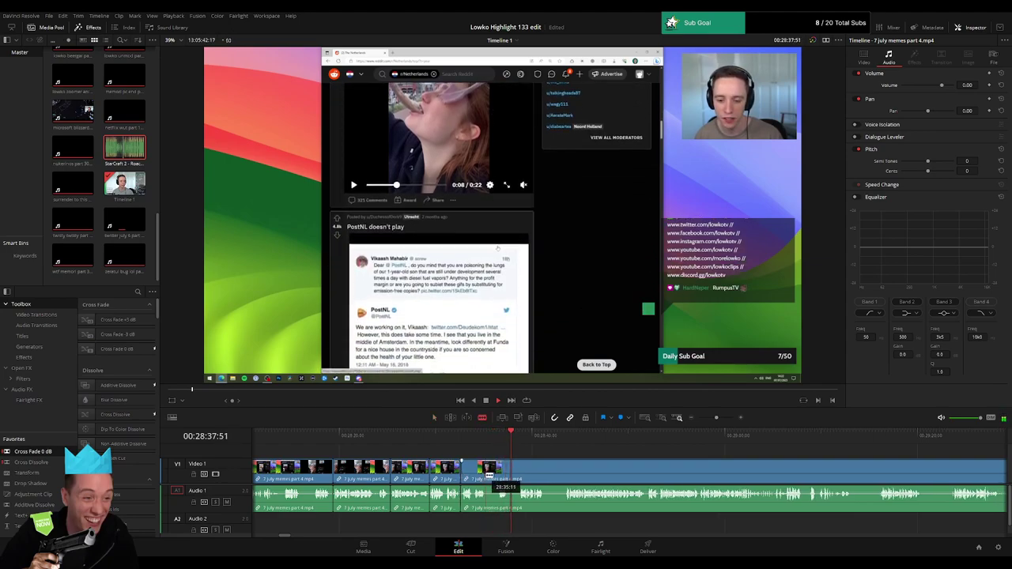
# - Cut out the unwanted footage from about 00:28:35 as the page scrolls to the "PostNL doesn't play" post
pyautogui.press('b')
pyautogui.click(508, 472)
pyautogui.press('a')
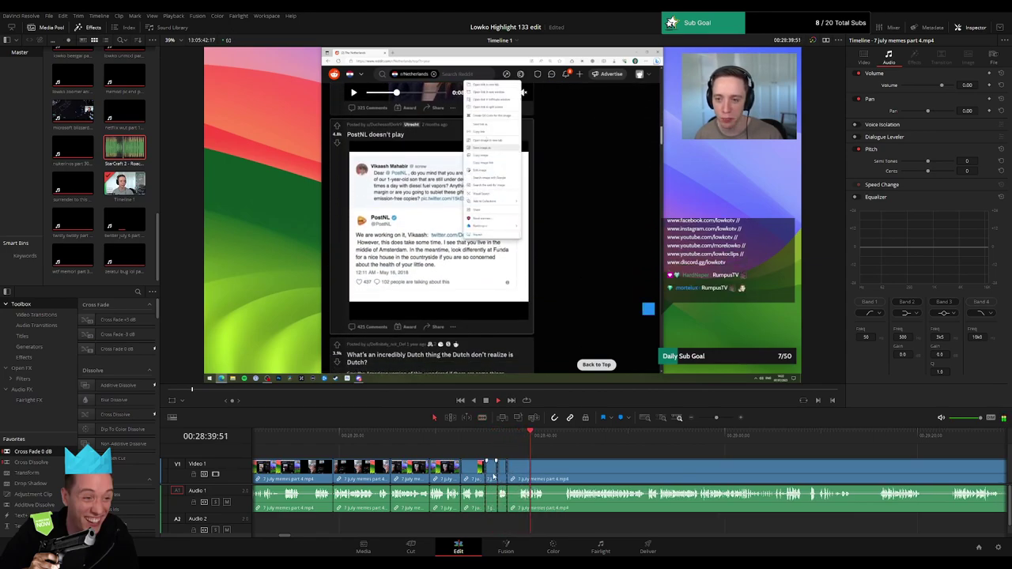
pyautogui.click(492, 475)
pyautogui.press('BackSpace')
pyautogui.press('space')
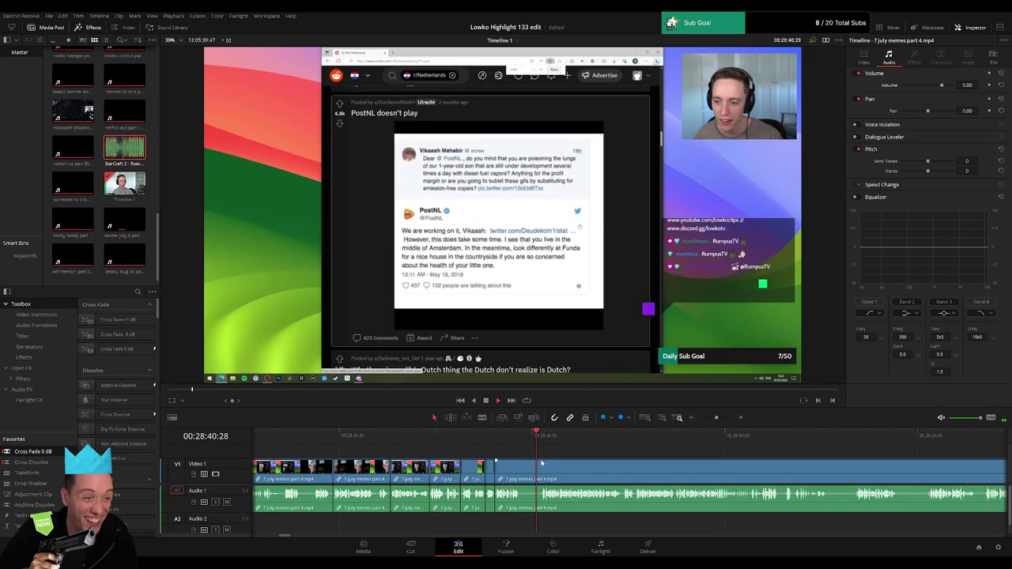
# - Cut out the section between about 00:28:39 and 00:28:41 before the PostNL tweet is read
pyautogui.press('b')
pyautogui.click(522, 467)
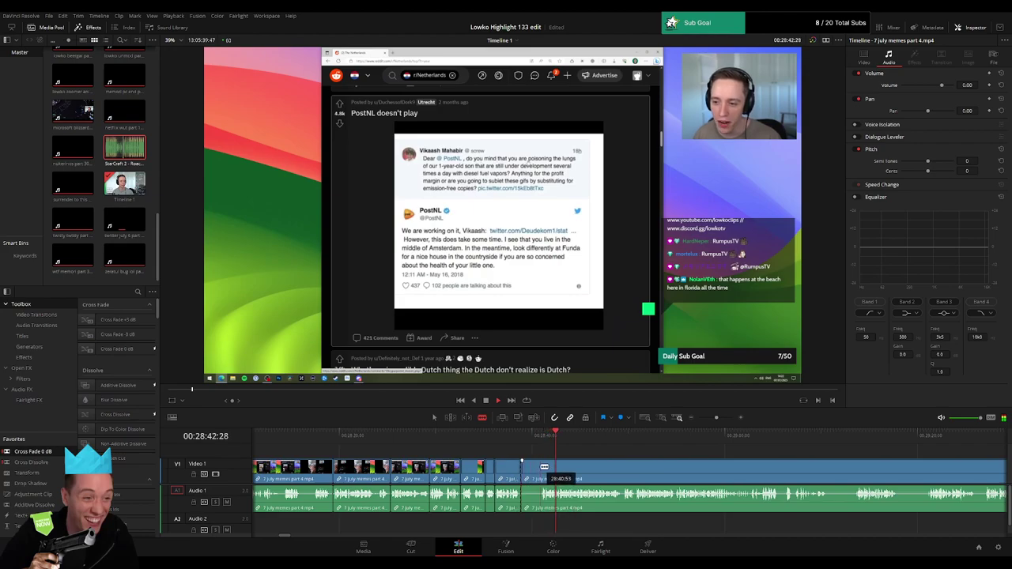
pyautogui.click(539, 467)
pyautogui.press('a')
pyautogui.press('BackSpace')
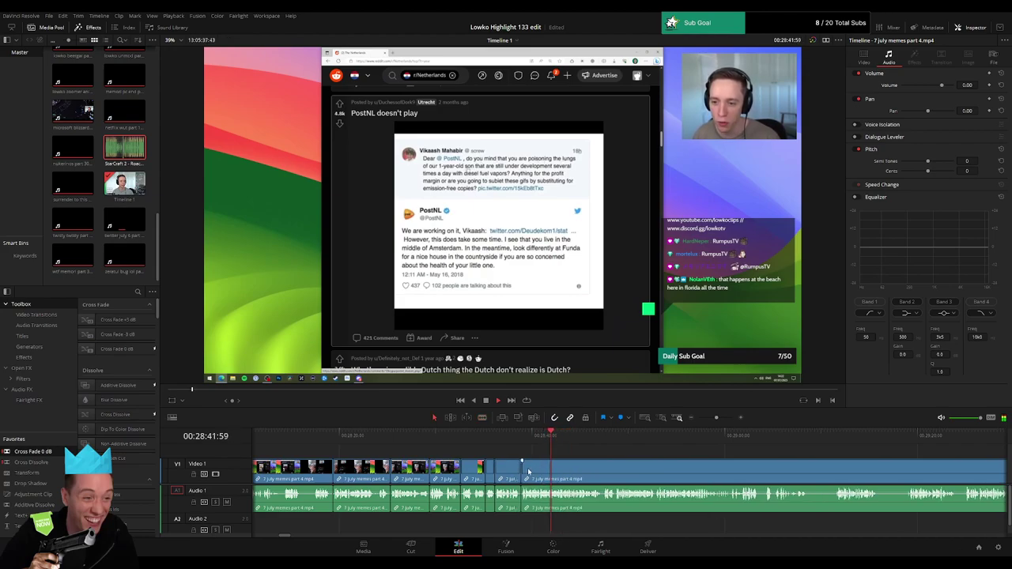
# - Play on through the reading of the PostNL tweet to about 00:28:57, checking for sections to cut
pyautogui.hscroll(3, 469, 455)
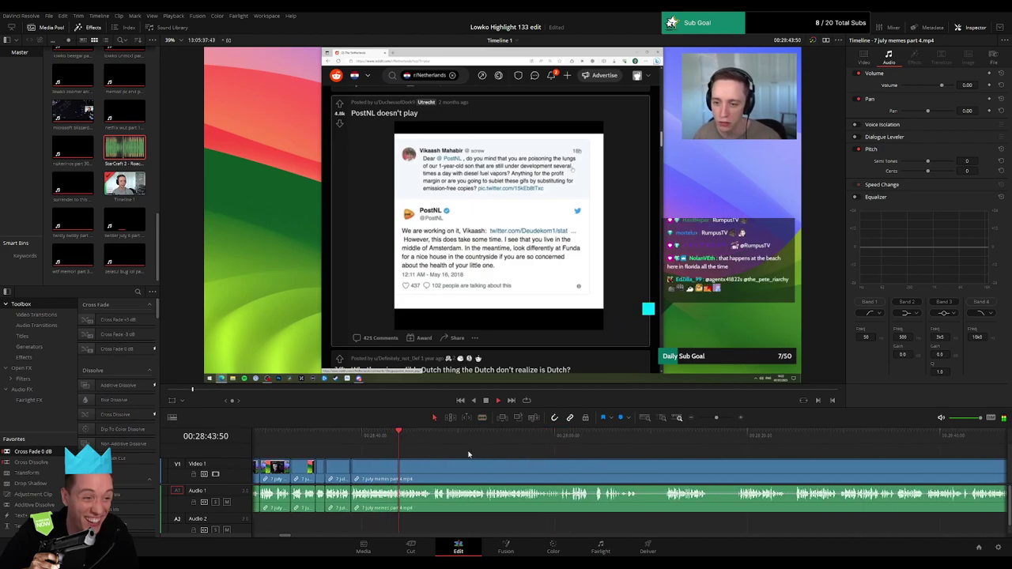
pyautogui.hscroll(2, 390, 458)
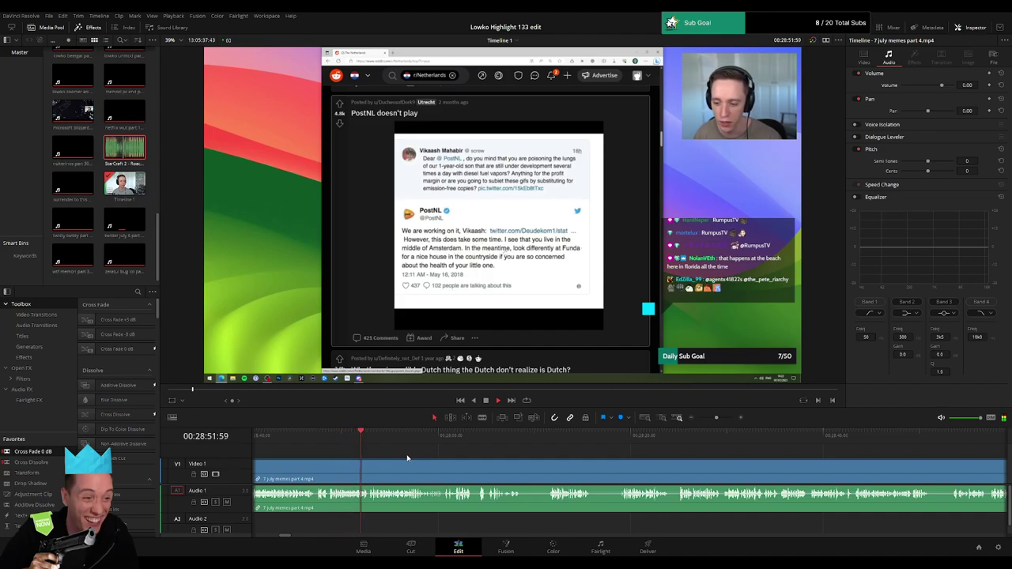
pyautogui.hscroll(1, 416, 458)
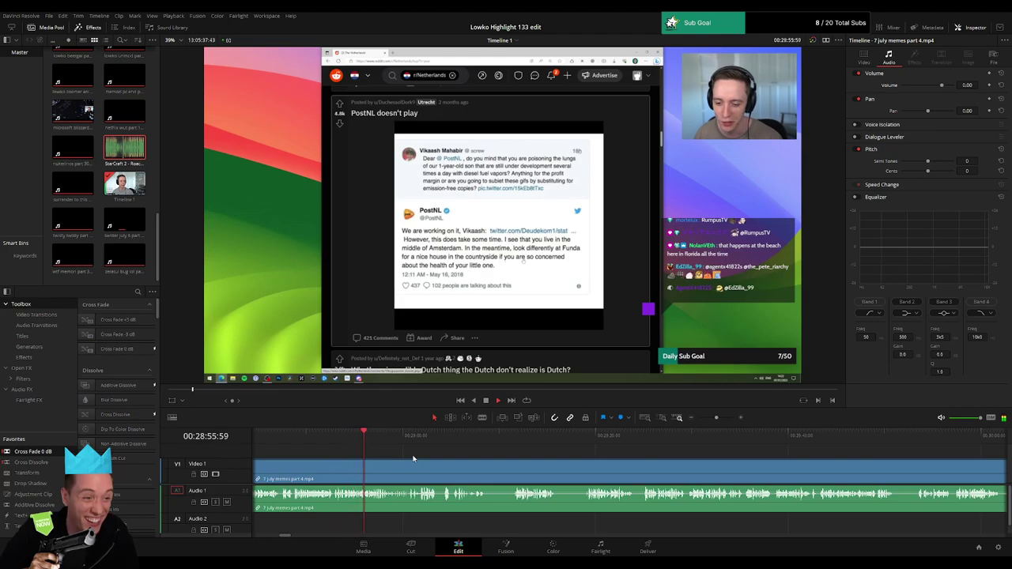
pyautogui.hscroll(1, 384, 458)
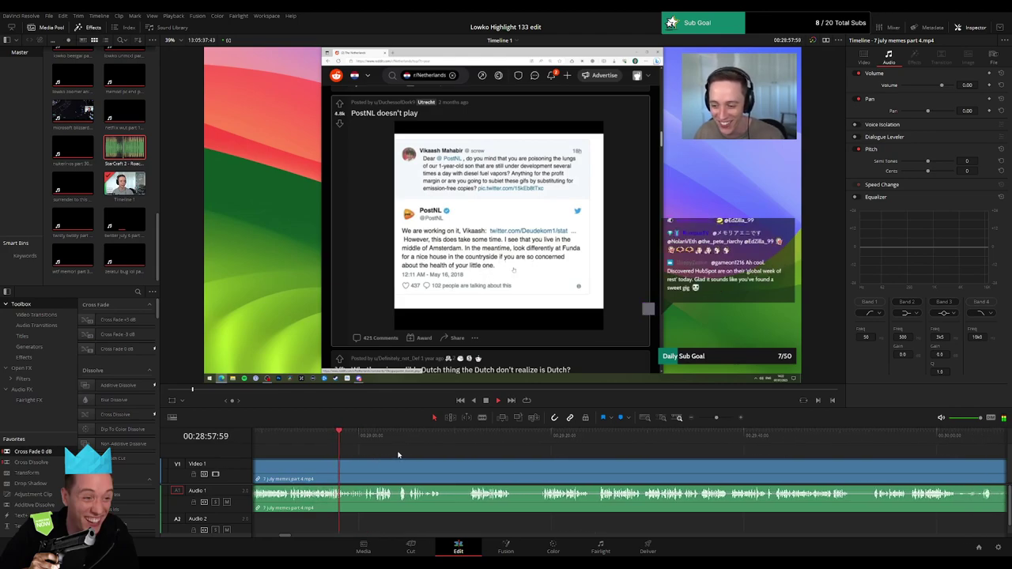
# - Isolate the short section between 00:29:02:11 and 00:29:02:27 with two splits and lower its audio to -100 dB
pyautogui.hscroll(2, 451, 466)
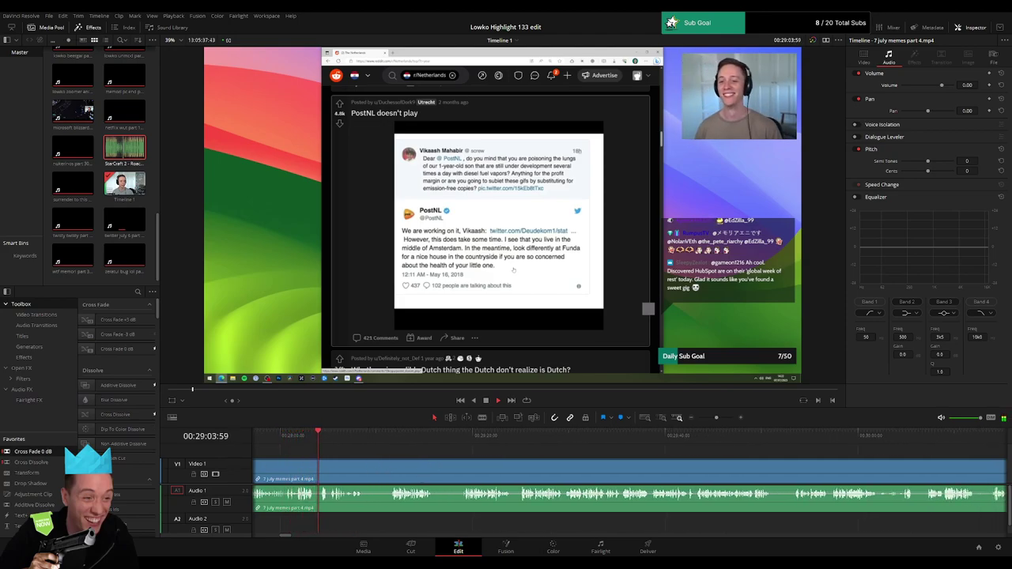
pyautogui.click(299, 437)
pyautogui.press('space')
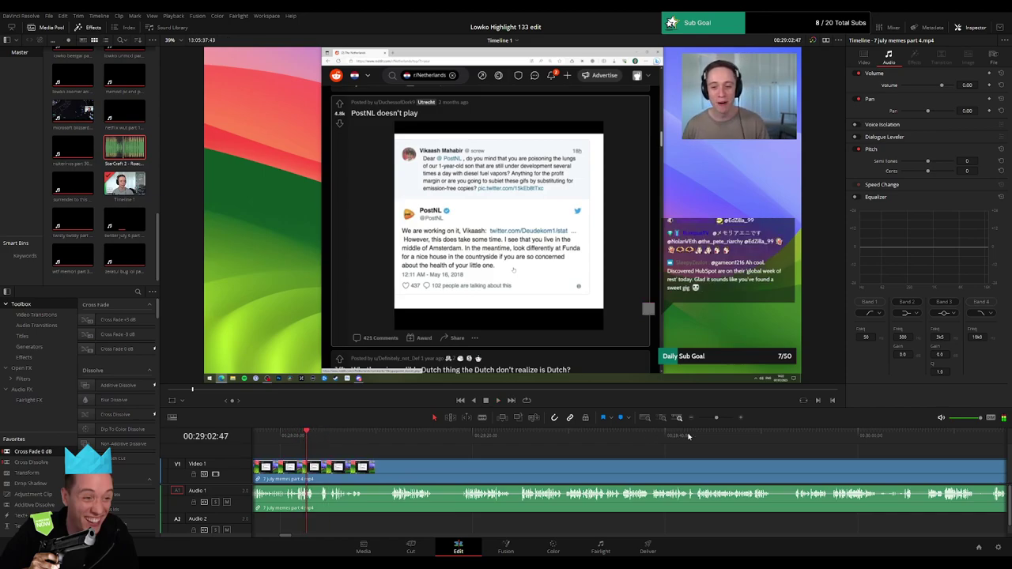
pyautogui.moveTo(716, 418); pyautogui.dragTo(722, 418)
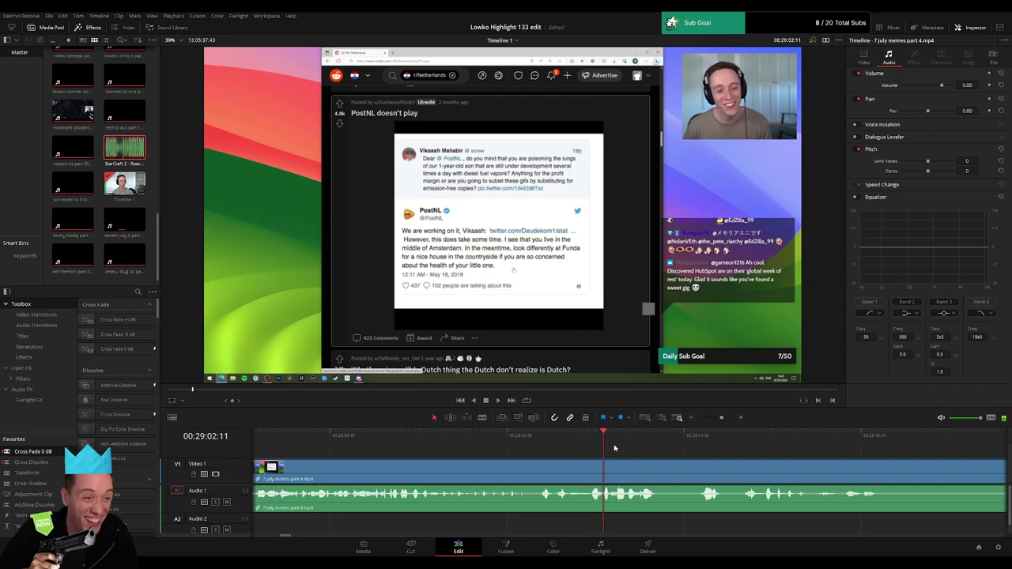
pyautogui.press('b')
pyautogui.click(605, 468)
pyautogui.press('space')
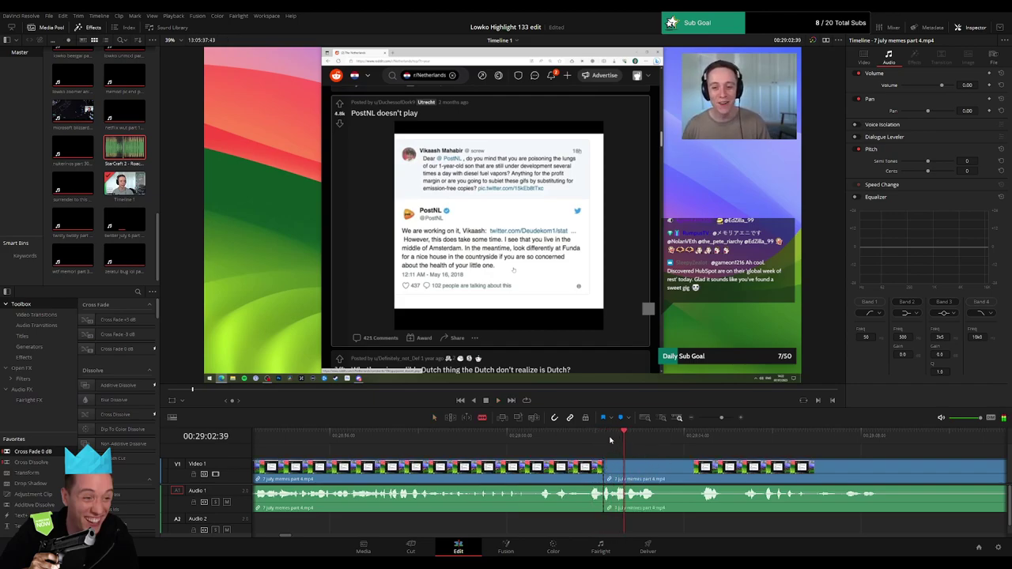
pyautogui.press('space')
pyautogui.click(613, 437)
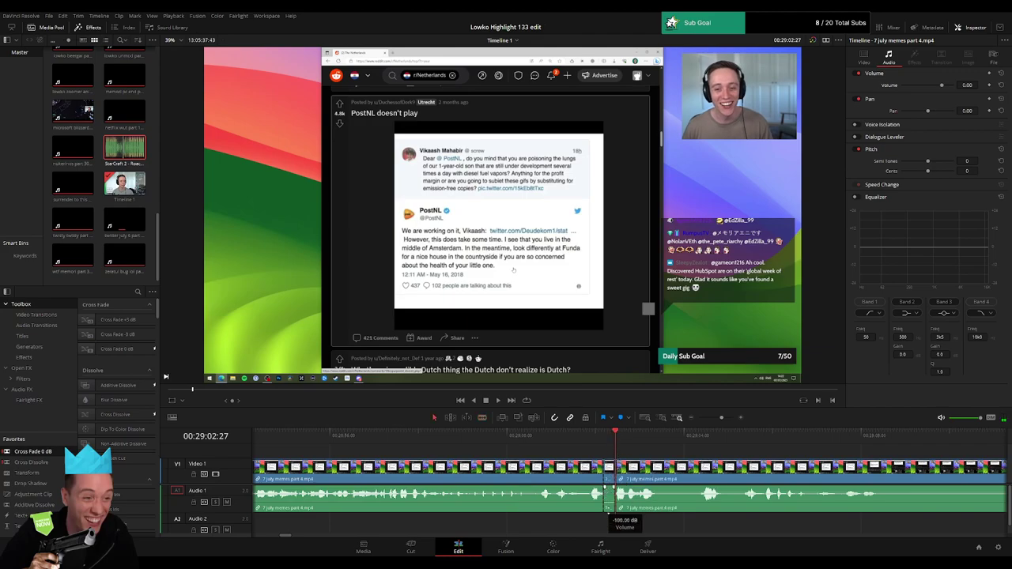
# - Lay the StarCraft 2 - Roach Quotes sound over the muted section at 00:29:02 on Audio 2, at volume -23
pyautogui.press('q')
pyautogui.moveTo(599, 528); pyautogui.dragTo(614, 528)
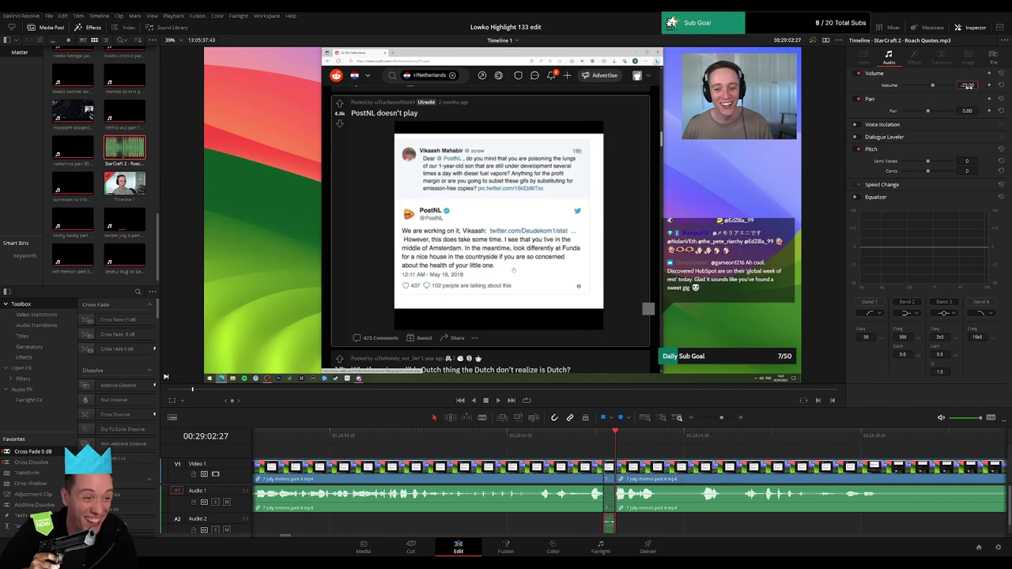
pyautogui.press('space')
# - Cut out the section between about 00:29:08 and 00:29:11, after the reaction to the PostNL tweet
pyautogui.scroll(-3, 678, 446)
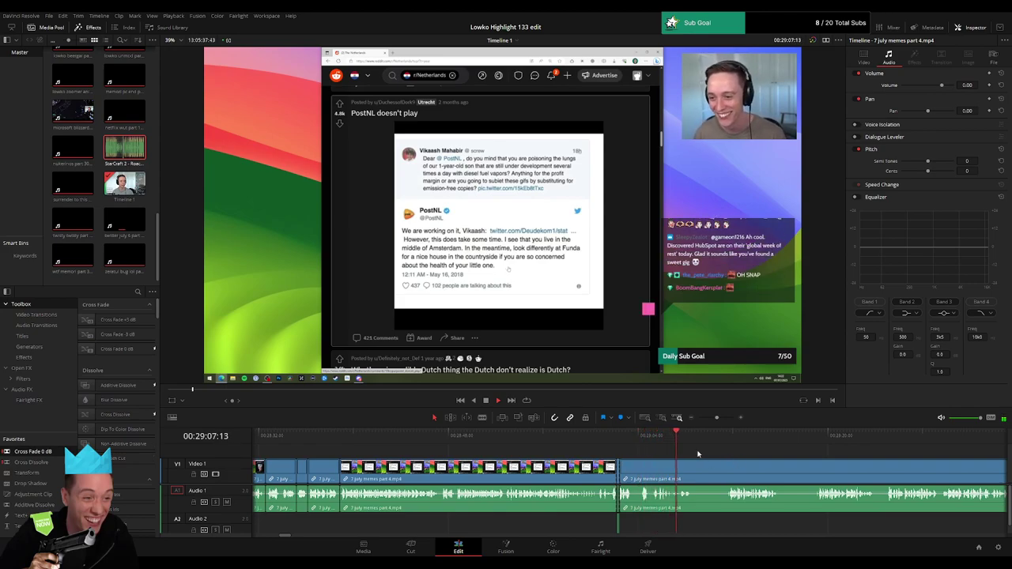
pyautogui.moveTo(698, 454); pyautogui.dragTo(404, 443)
pyautogui.click(416, 444)
pyautogui.press('b')
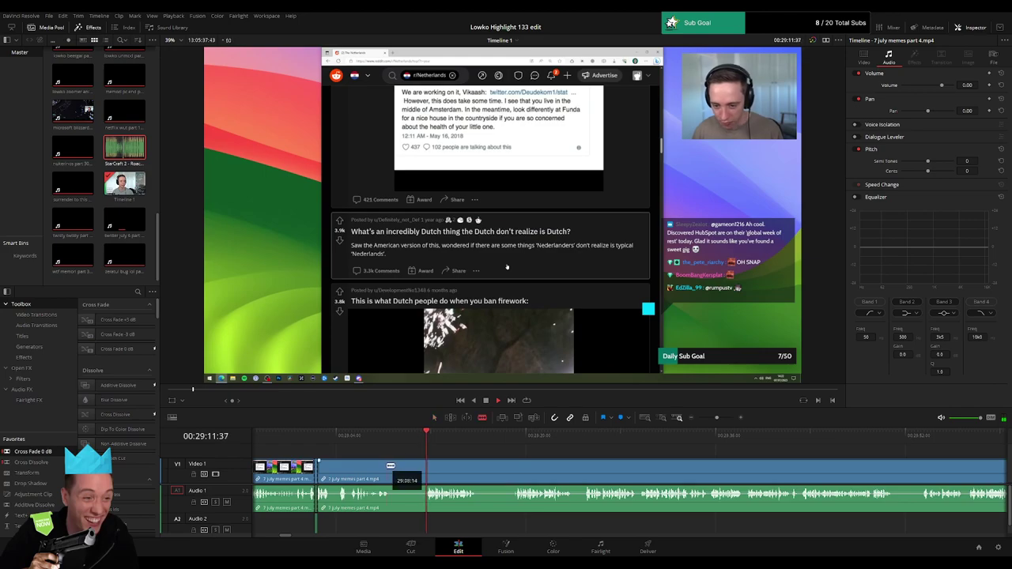
pyautogui.click(390, 467)
pyautogui.press('a')
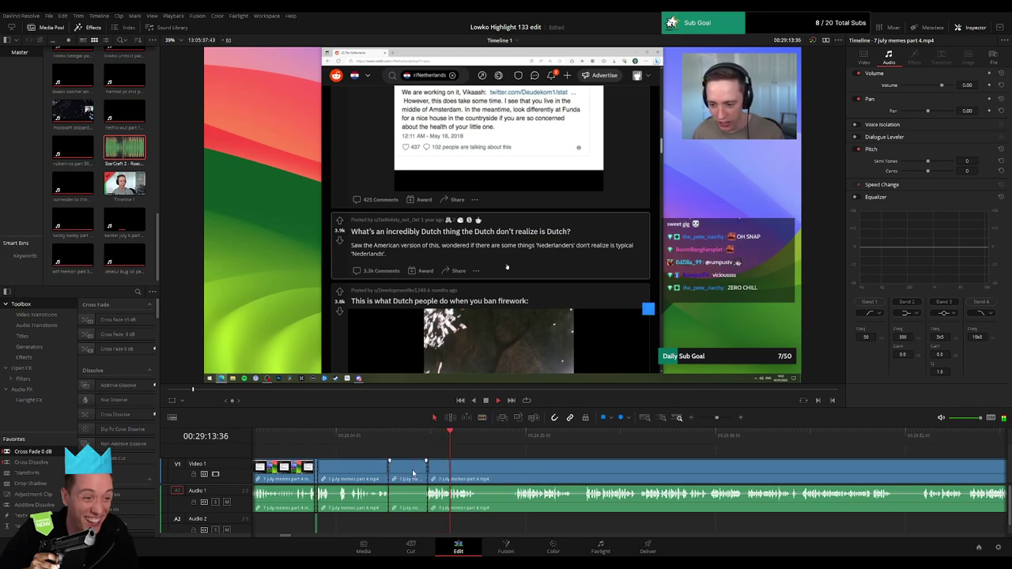
pyautogui.click(413, 473)
pyautogui.press('Delete')
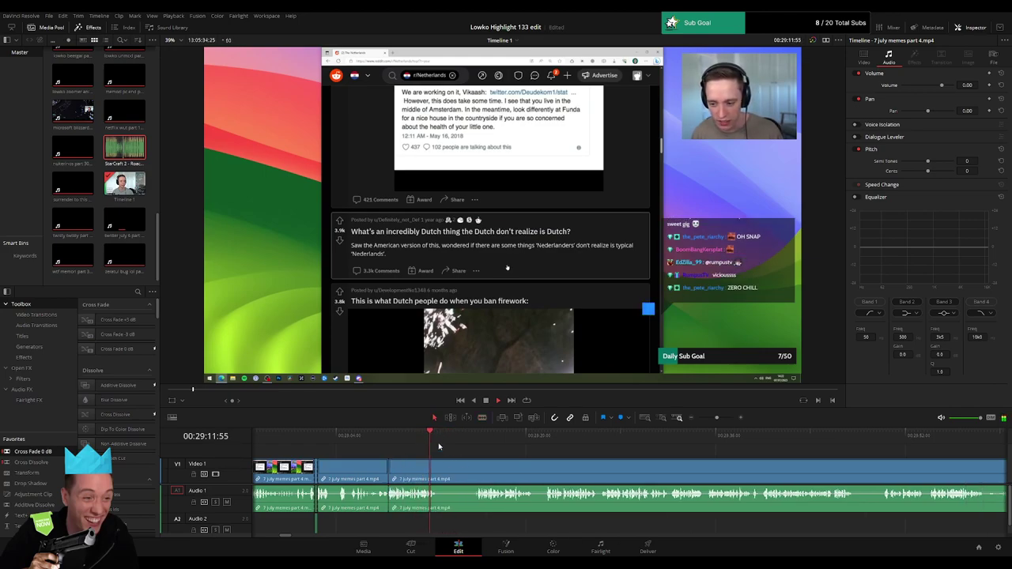
# - Cut out the footage between about 00:29:12 and 00:29:16, around the "incredibly Dutch thing" post
pyautogui.press('b')
pyautogui.click(439, 465)
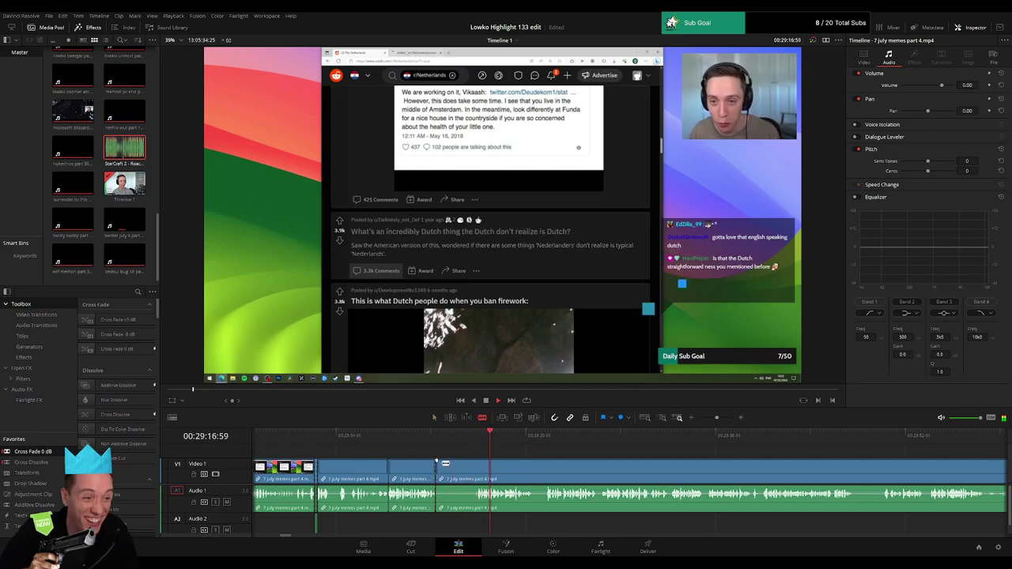
pyautogui.click(480, 465)
pyautogui.press('a')
pyautogui.click(465, 472)
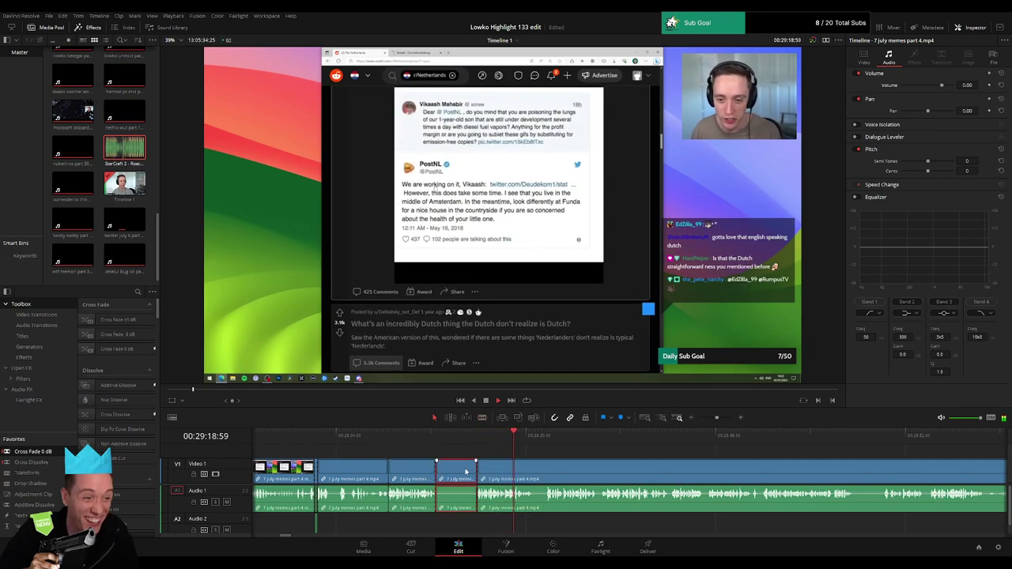
pyautogui.press('Delete')
# - Remove the short section between about 00:29:17 and 00:29:18, just before the "toilet birthday calendar" comment is read
pyautogui.click(468, 439)
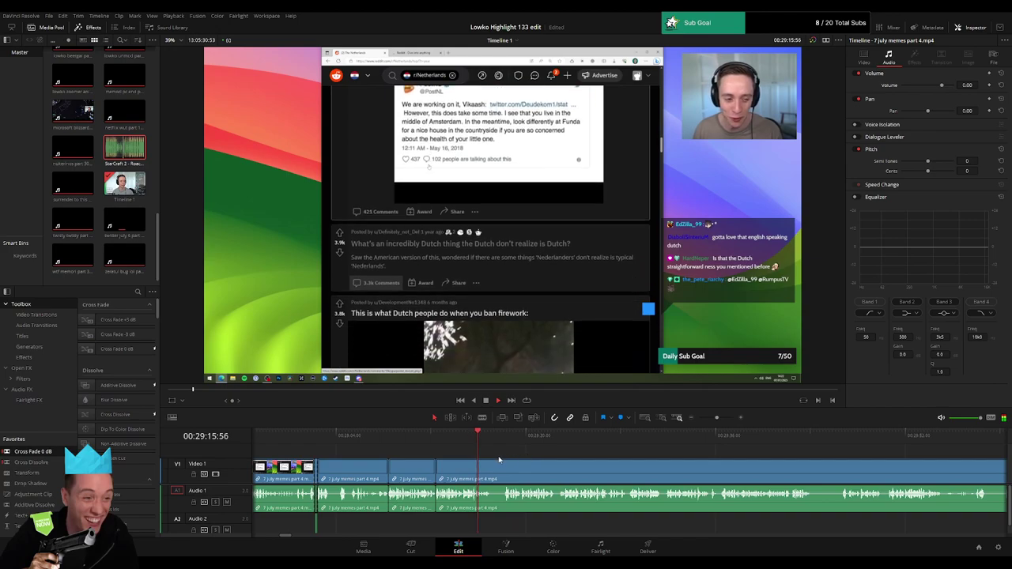
pyautogui.hscroll(2, 491, 458)
pyautogui.click(409, 436)
pyautogui.hscroll(2, 443, 459)
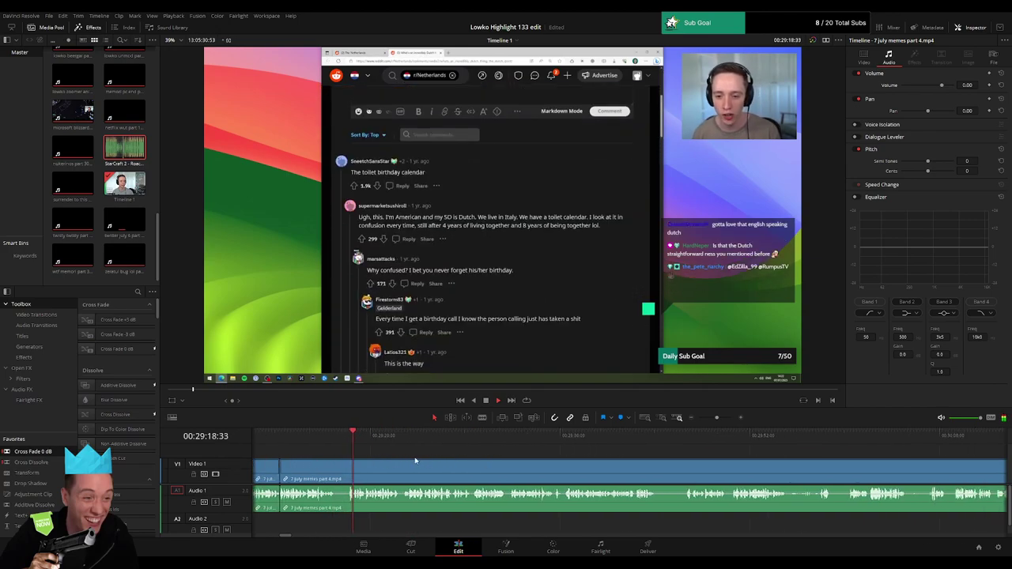
pyautogui.press('b')
pyautogui.click(336, 470)
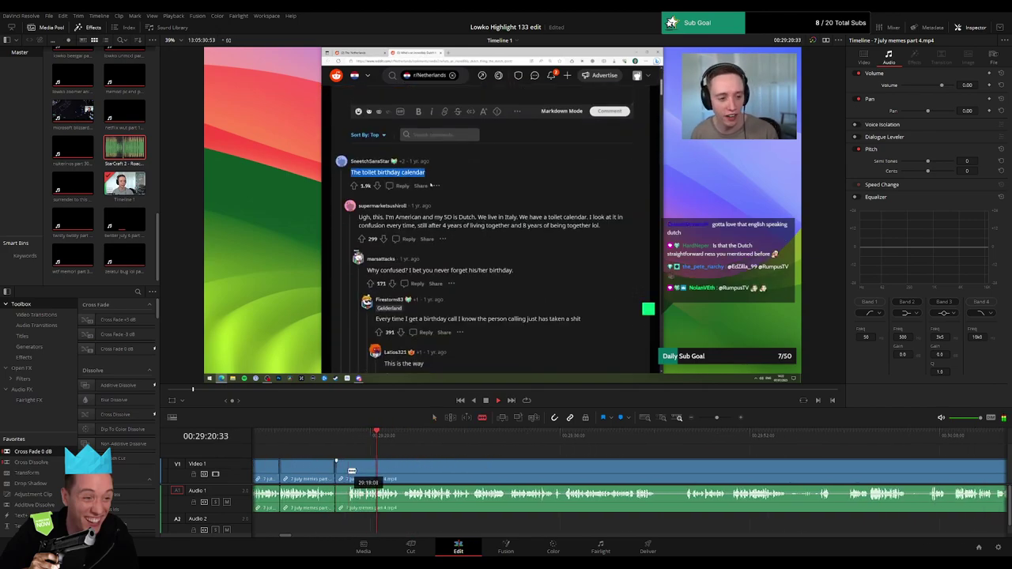
pyautogui.click(348, 470)
pyautogui.press('a')
pyautogui.click(343, 473)
pyautogui.press('BackSpace')
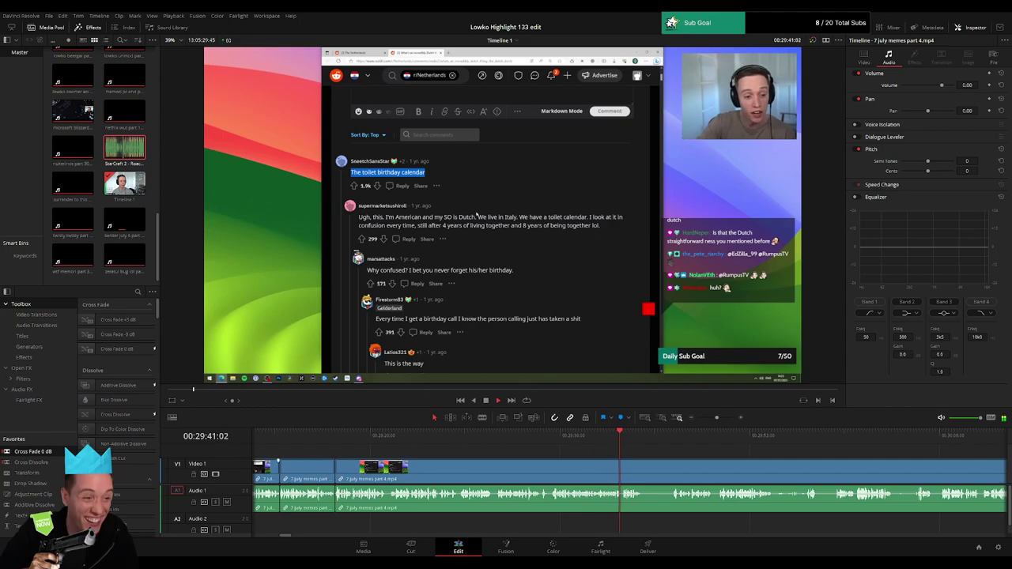
# - Cut out the pause between about 00:29:43 and 00:29:45 in the toilet birthday calendar discussion
pyautogui.hscroll(5, 502, 463)
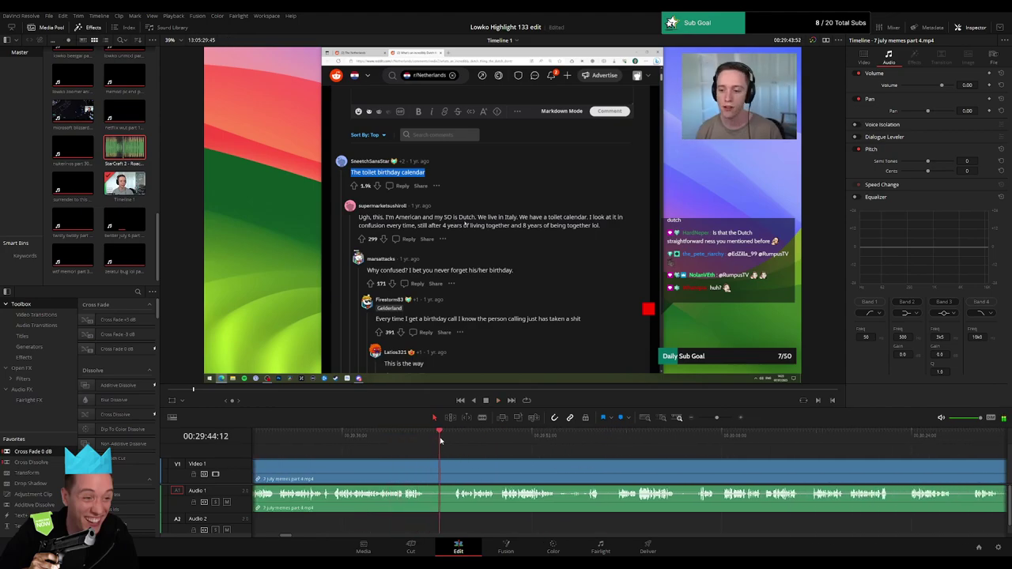
pyautogui.press('b')
pyautogui.click(427, 469)
pyautogui.click(454, 465)
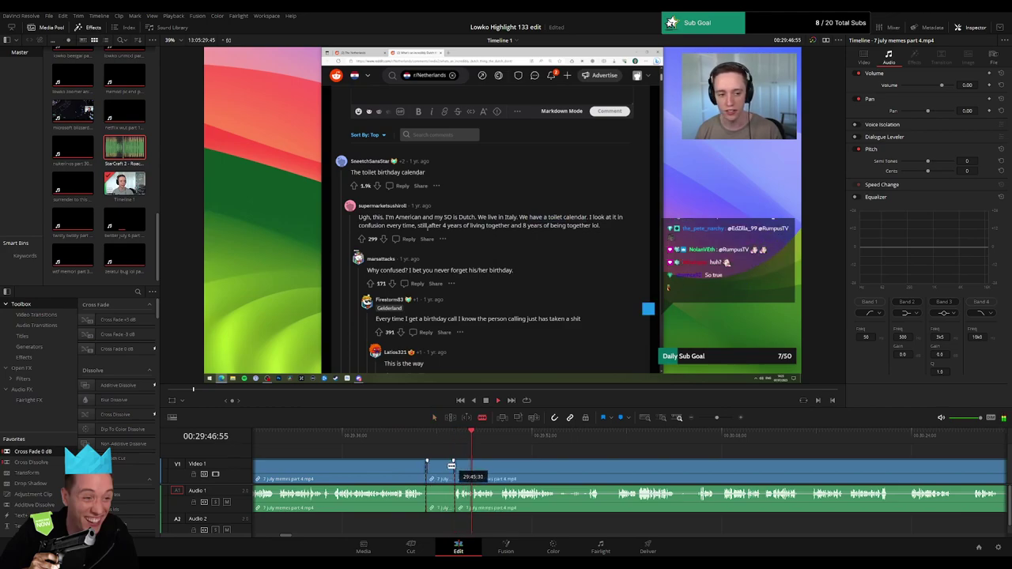
pyautogui.press('a')
pyautogui.click(441, 468)
pyautogui.press('Delete')
# - Cut out the gap between about 00:29:55 and 00:29:56, before the Flourish of approval page opens
pyautogui.moveTo(514, 464); pyautogui.dragTo(357, 462)
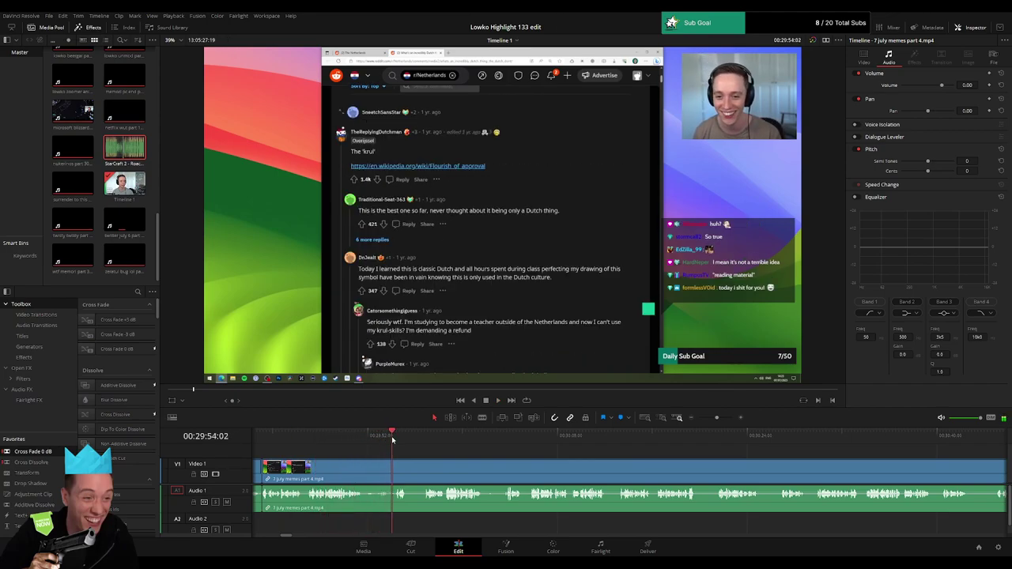
pyautogui.hscroll(1, 387, 461)
pyautogui.click(359, 439)
pyautogui.press('b')
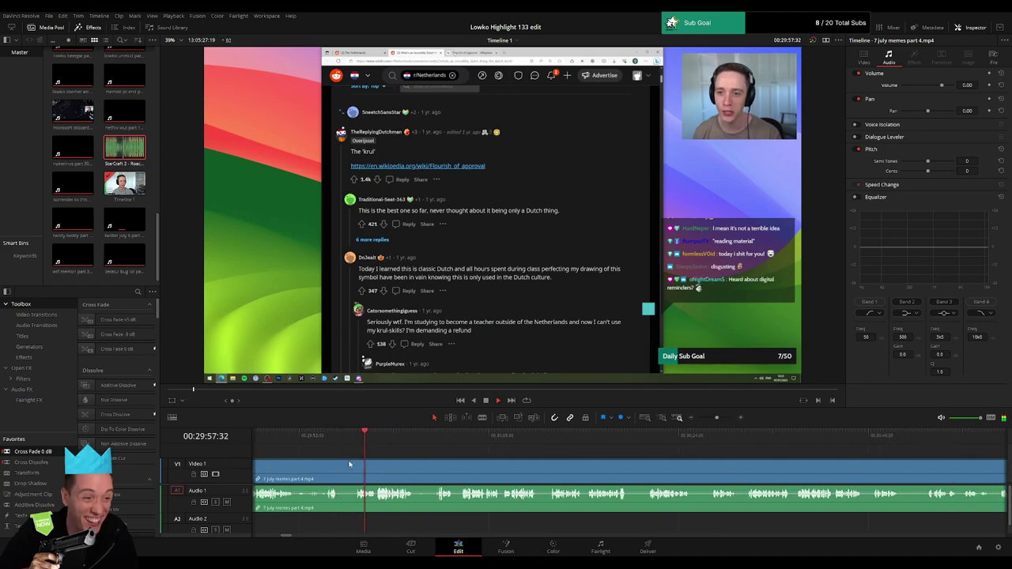
pyautogui.click(340, 468)
pyautogui.click(353, 468)
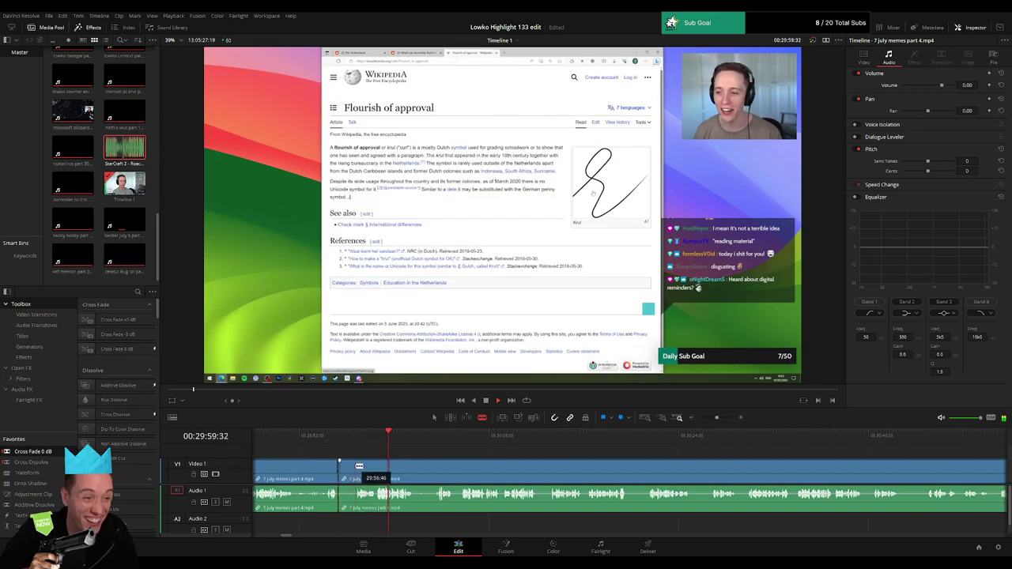
pyautogui.press('a')
pyautogui.click(349, 470)
pyautogui.press('Delete')
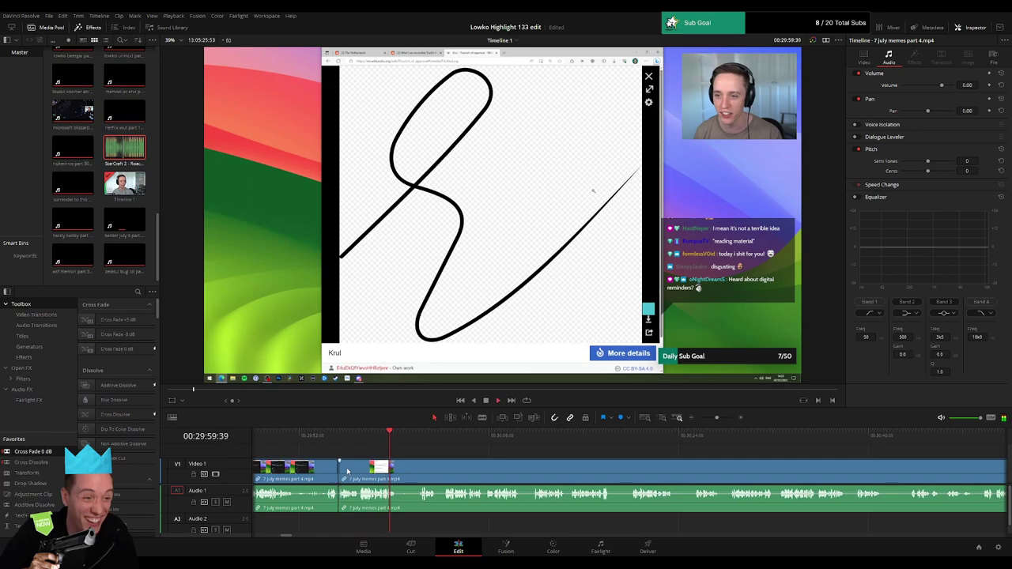
# - Remove the section between about 00:30:00 and 00:30:02, while the enlarged krul image is shown
pyautogui.press('b')
pyautogui.click(400, 468)
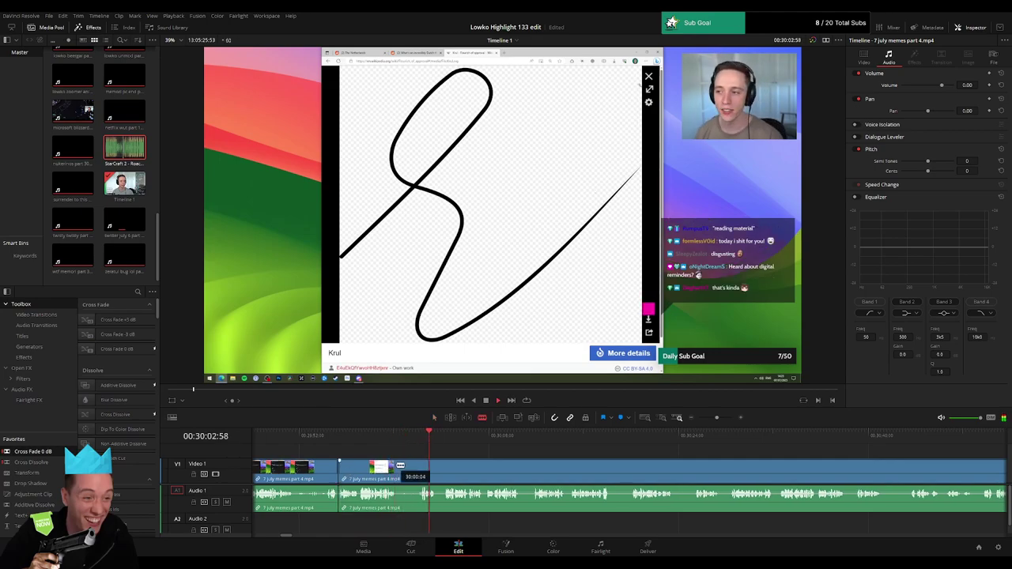
pyautogui.click(420, 468)
pyautogui.press('a')
pyautogui.click(413, 472)
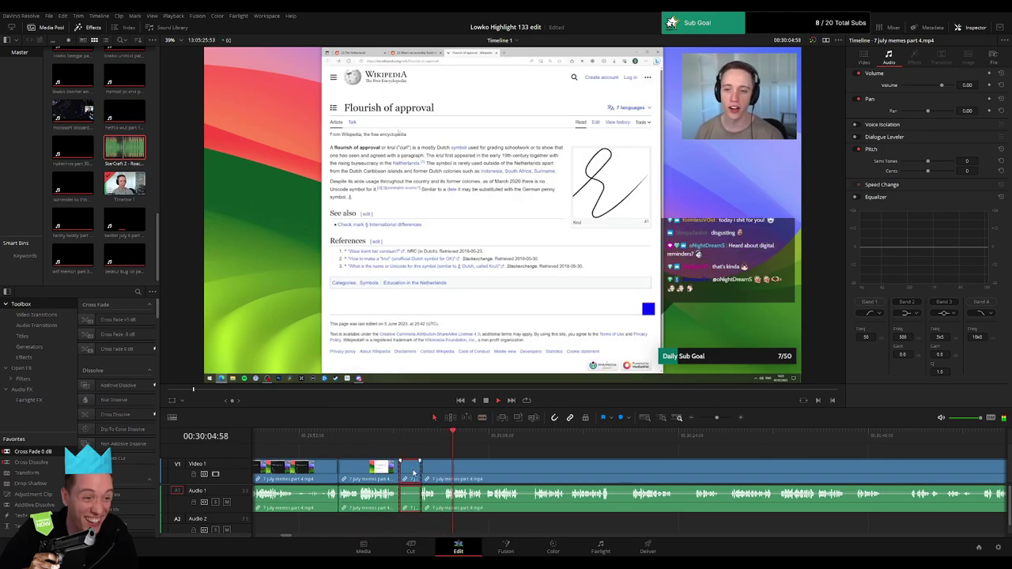
pyautogui.press('Delete')
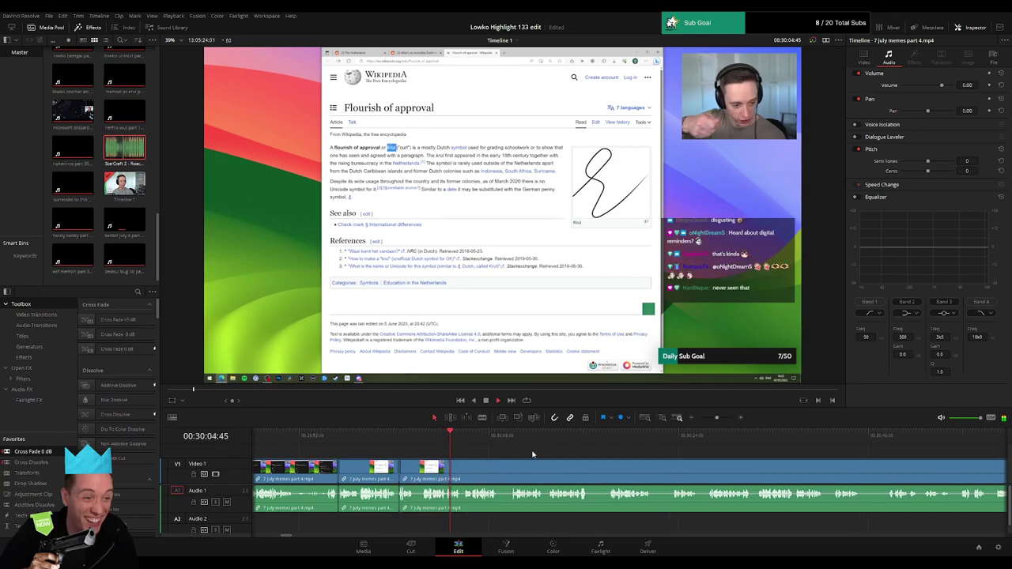
# - Isolate and mute the short section between about 00:30:07:16 and 00:30:07:35 on the Flourish of approval page
pyautogui.moveTo(534, 455); pyautogui.dragTo(434, 456)
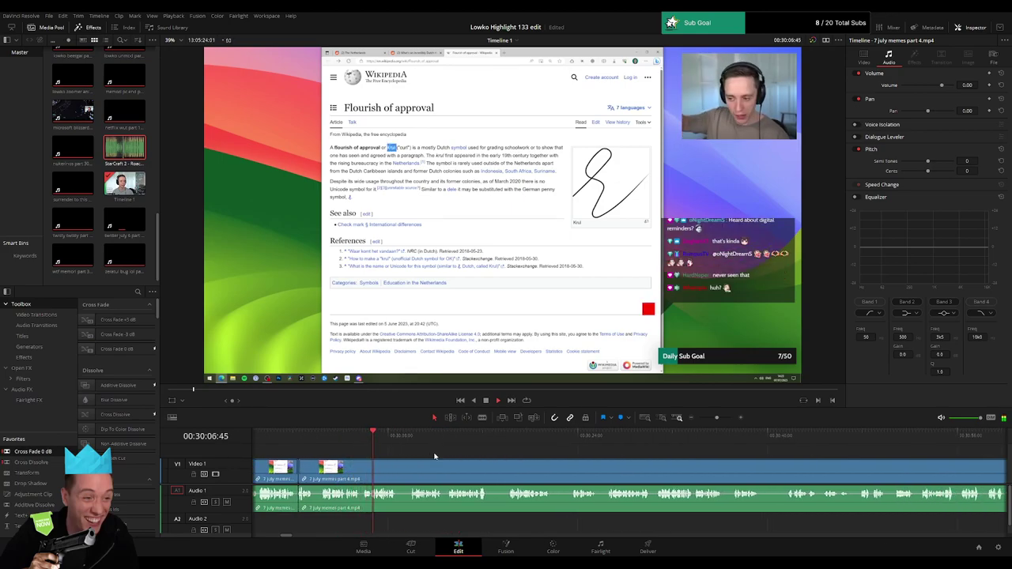
pyautogui.hscroll(1, 411, 458)
pyautogui.press('space')
pyautogui.moveTo(716, 417); pyautogui.dragTo(723, 419)
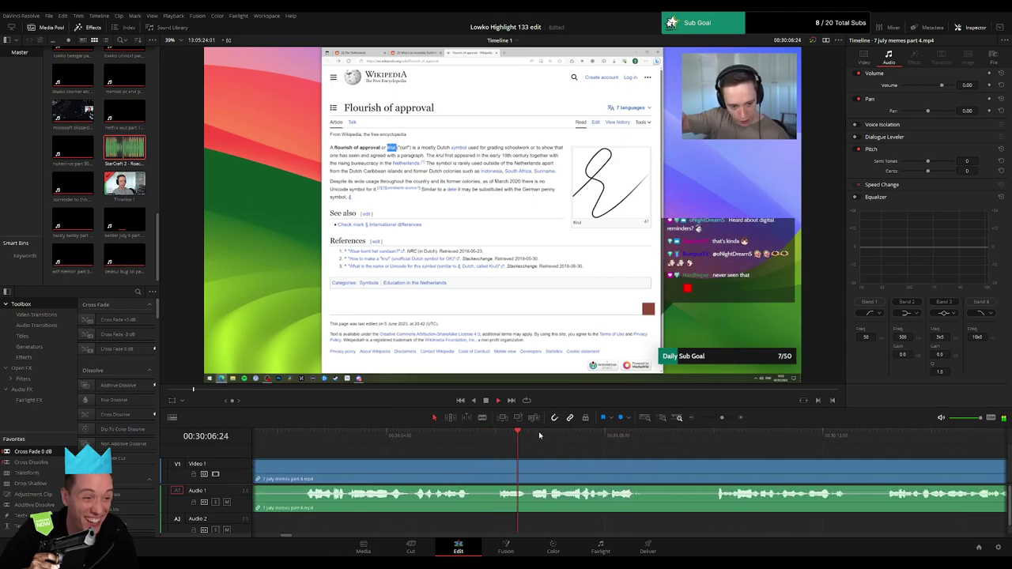
pyautogui.moveTo(568, 439); pyautogui.dragTo(564, 439)
pyautogui.press('b')
pyautogui.click(564, 472)
pyautogui.press('space')
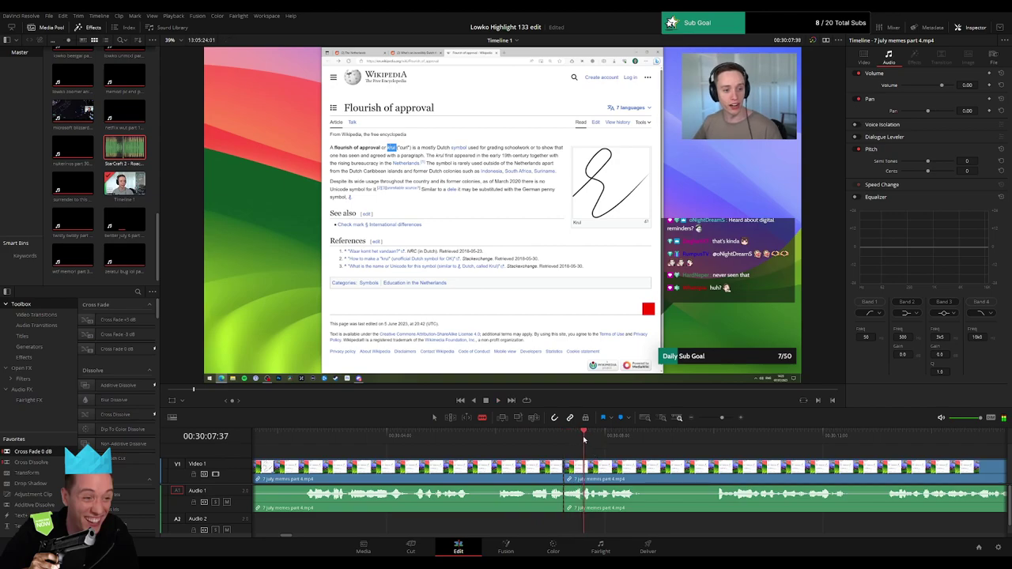
pyautogui.click(583, 467)
pyautogui.press('a')
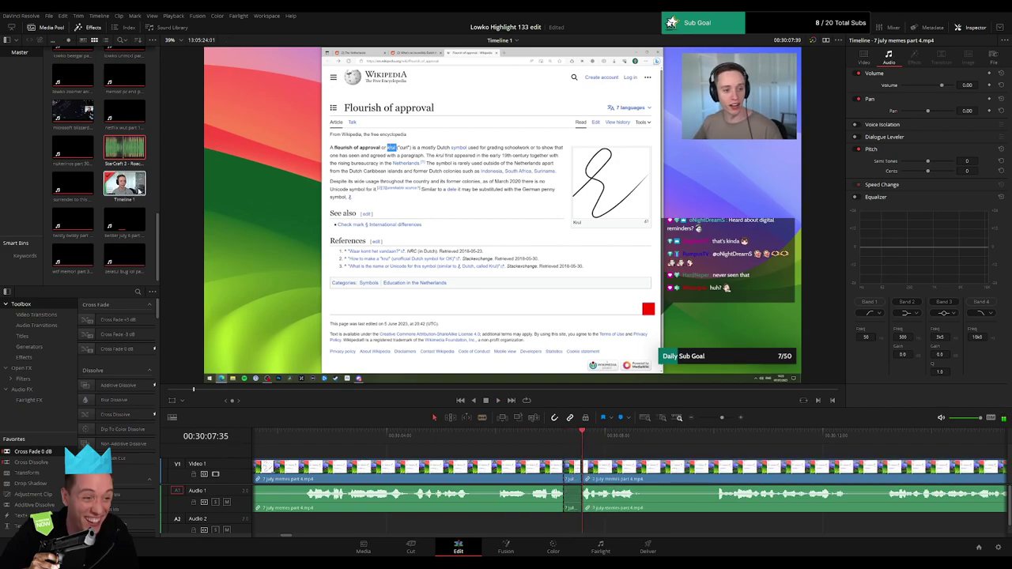
# - Place the StarCraft 2 - Roach Quotes sound under the isolated section at 00:30:07 on Audio 2, with volume -23
pyautogui.moveTo(140, 154); pyautogui.dragTo(581, 526)
pyautogui.click(567, 526)
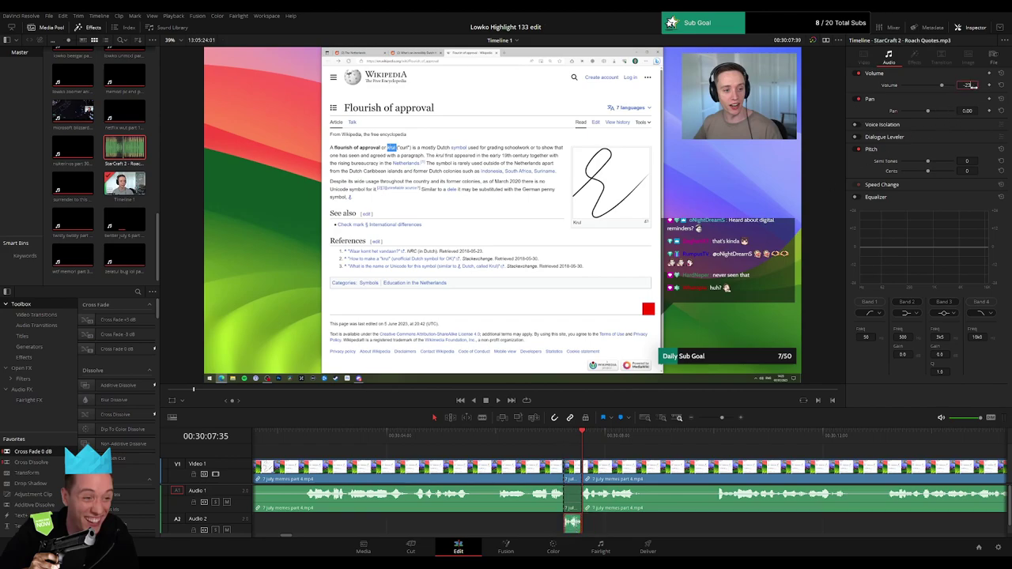
pyautogui.press('space')
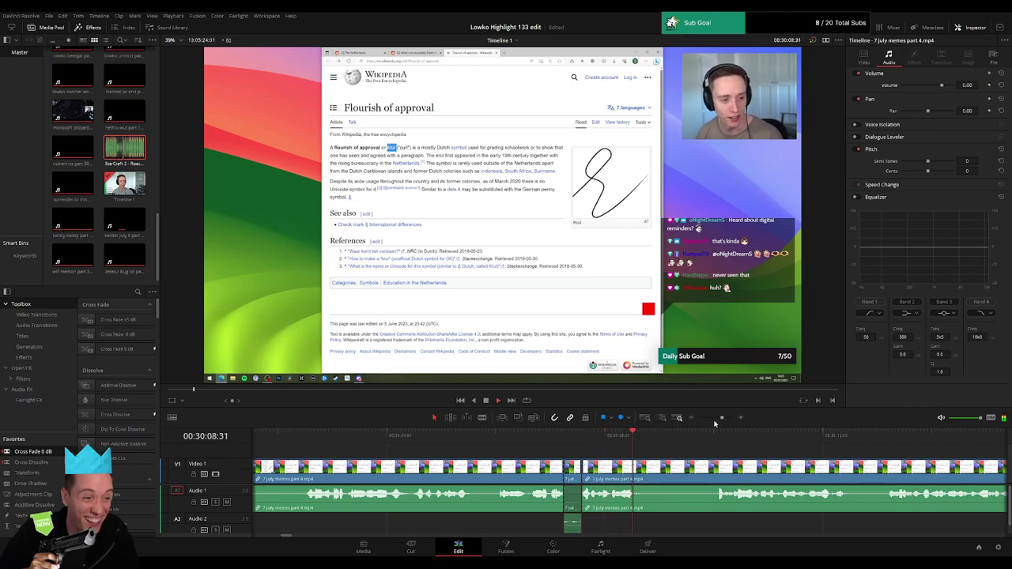
# - Cut out the section between about 00:30:16 and 00:30:18 on the Flourish of approval page
pyautogui.moveTo(722, 417); pyautogui.dragTo(717, 418)
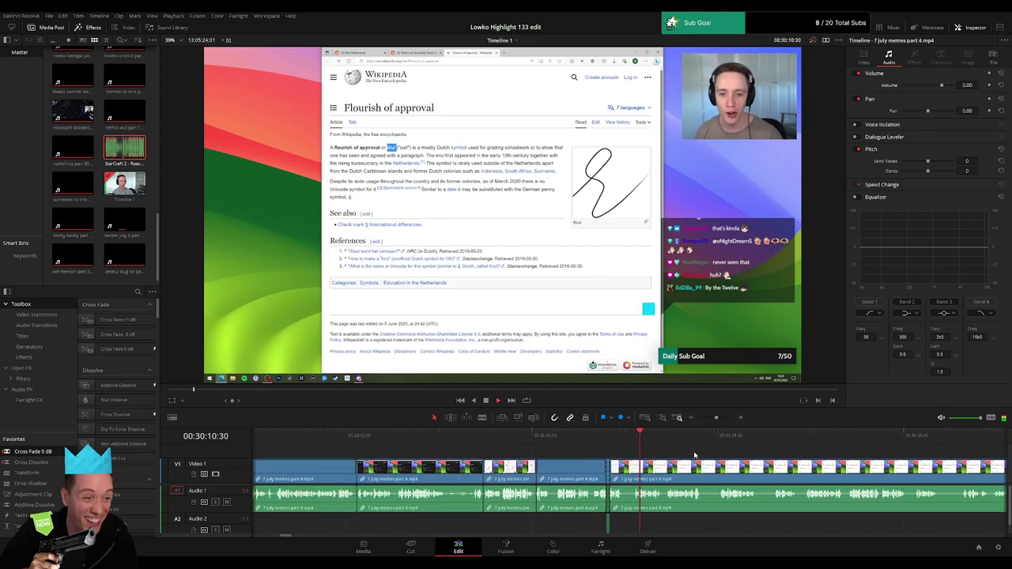
pyautogui.moveTo(695, 455); pyautogui.dragTo(495, 454)
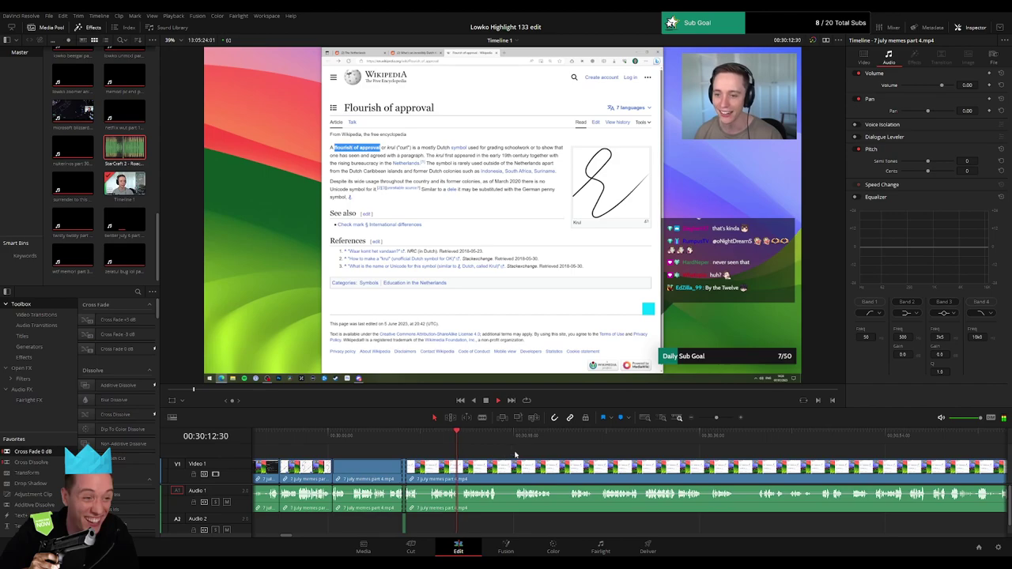
pyautogui.hscroll(3, 442, 454)
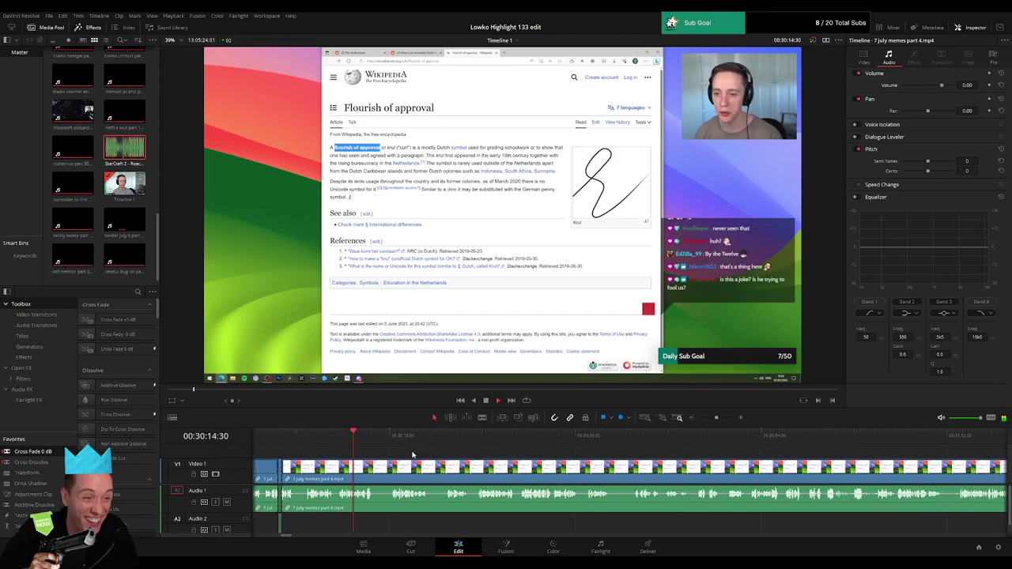
pyautogui.press('b')
pyautogui.click(375, 473)
pyautogui.click(394, 436)
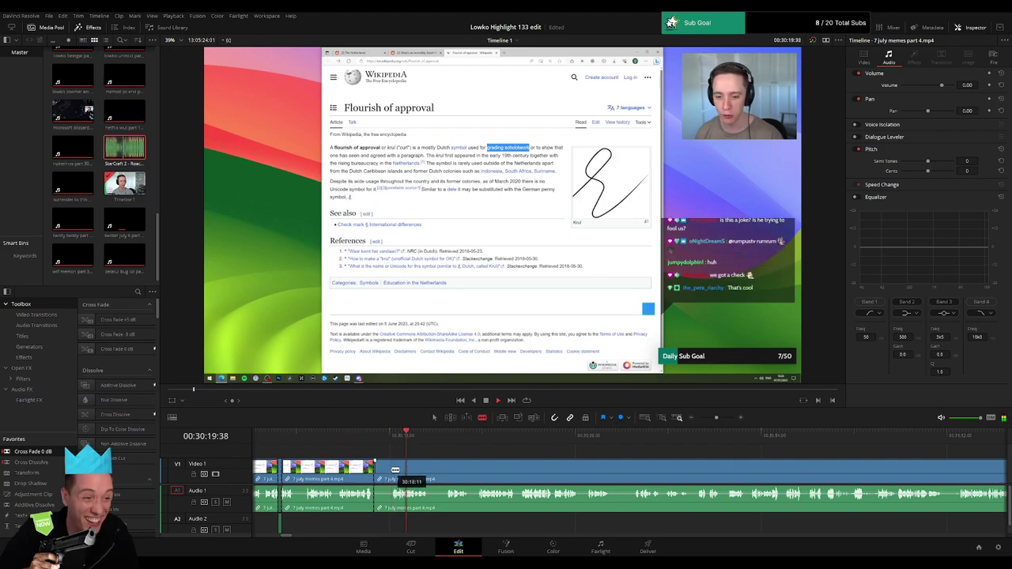
pyautogui.click(391, 470)
pyautogui.press('a')
pyautogui.click(381, 474)
pyautogui.press('Delete')
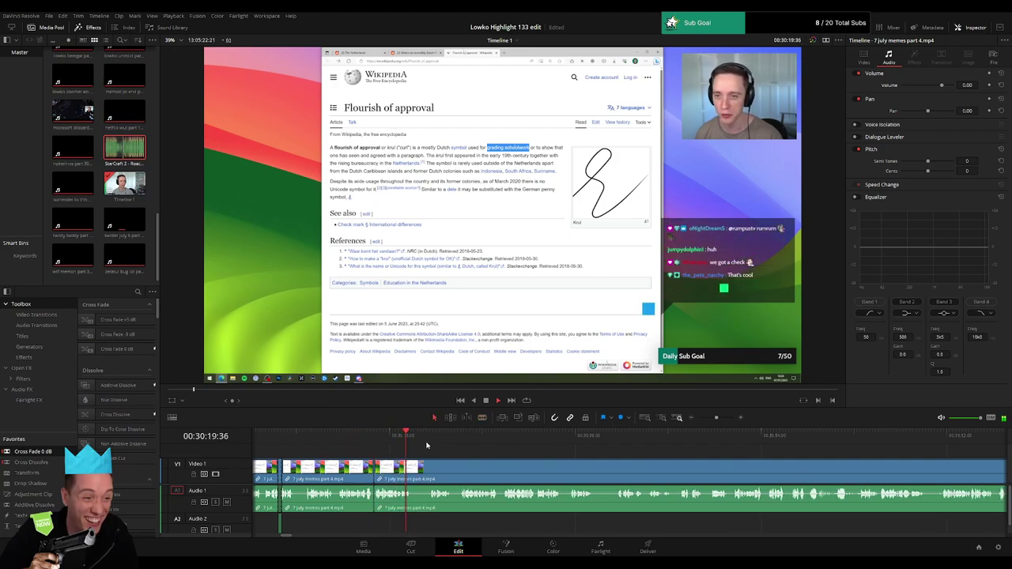
# - Remove the section between about 00:30:20 and 00:30:22, where the Wikipedia page gives way to the Reddit comments
pyautogui.click(412, 467)
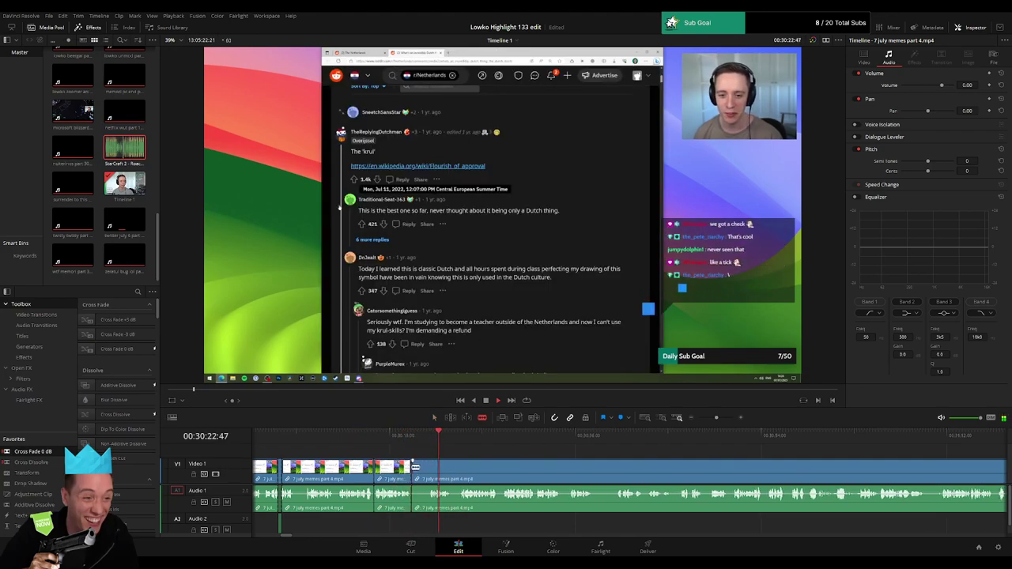
pyautogui.click(430, 468)
pyautogui.press('a')
pyautogui.click(421, 473)
pyautogui.press('Delete')
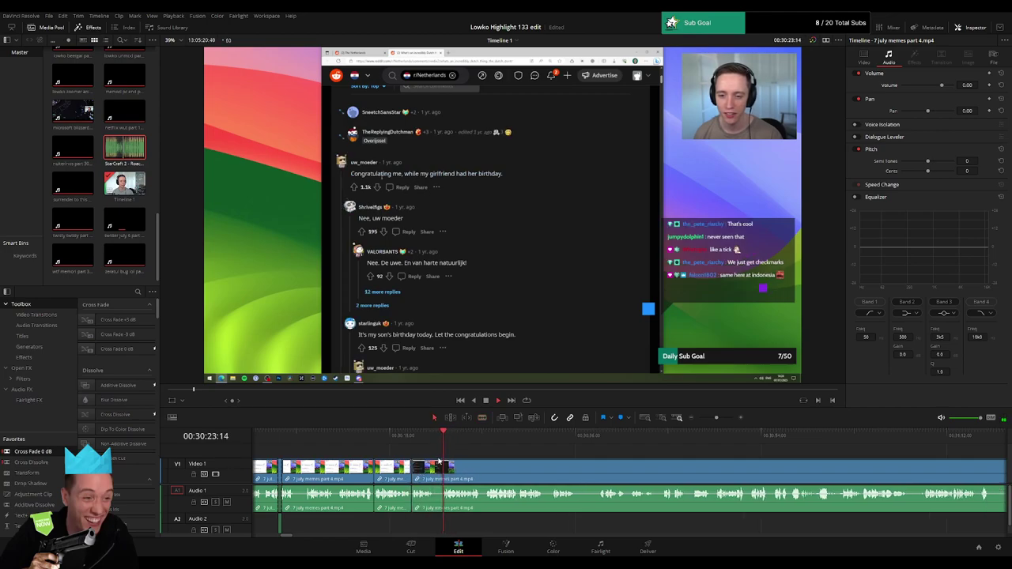
# - Cut out the short gap between about 00:30:22 and 00:30:23, as the "Congratulating me" comment comes up
pyautogui.press('b')
pyautogui.click(435, 471)
pyautogui.click(444, 470)
pyautogui.press('a')
pyautogui.click(438, 472)
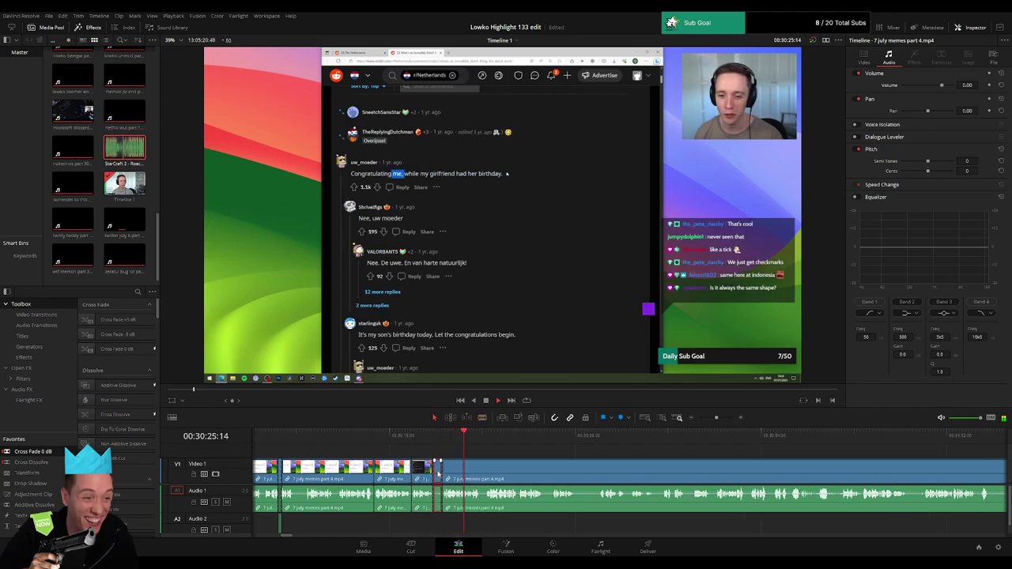
pyautogui.press('Delete')
# - Cut the short pause at about 00:30:32 and the section from about 00:30:34 to 00:30:36 on the "Congratulating me" comment
pyautogui.hscroll(3, 382, 452)
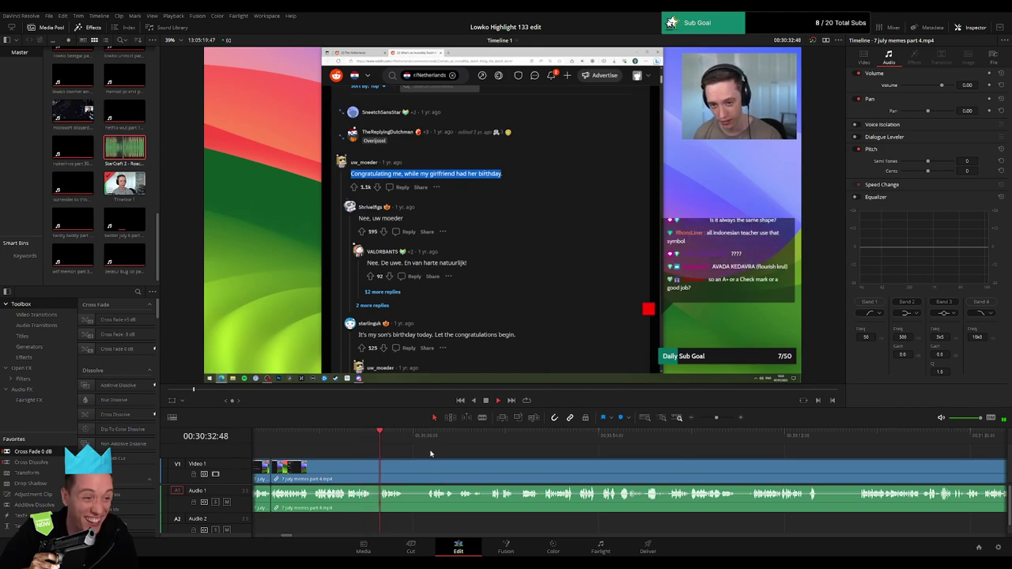
pyautogui.hotkey('ctrl', 'b')
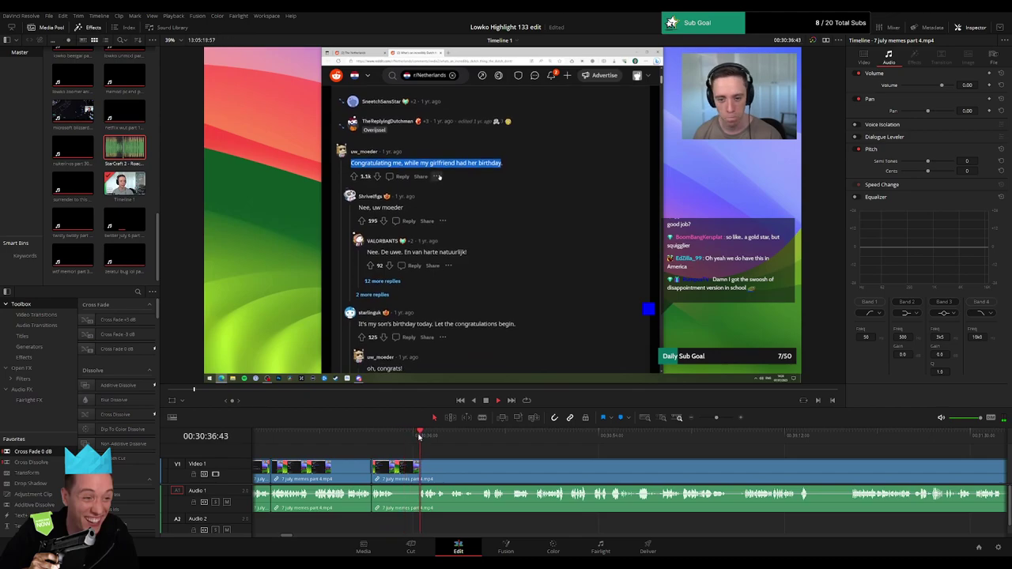
pyautogui.press('b')
pyautogui.click(394, 467)
pyautogui.click(420, 466)
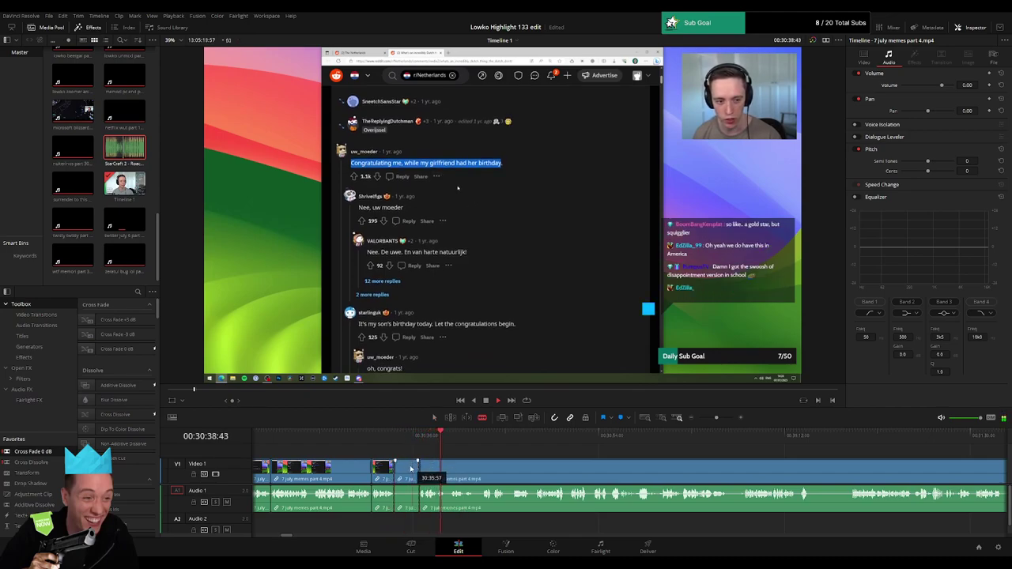
pyautogui.press('a')
pyautogui.click(411, 468)
pyautogui.press('Delete')
# - Remove the section between about 00:31:12 and 00:31:16, just before the "heh heh" sound comment is read
pyautogui.hscroll(2, 386, 456)
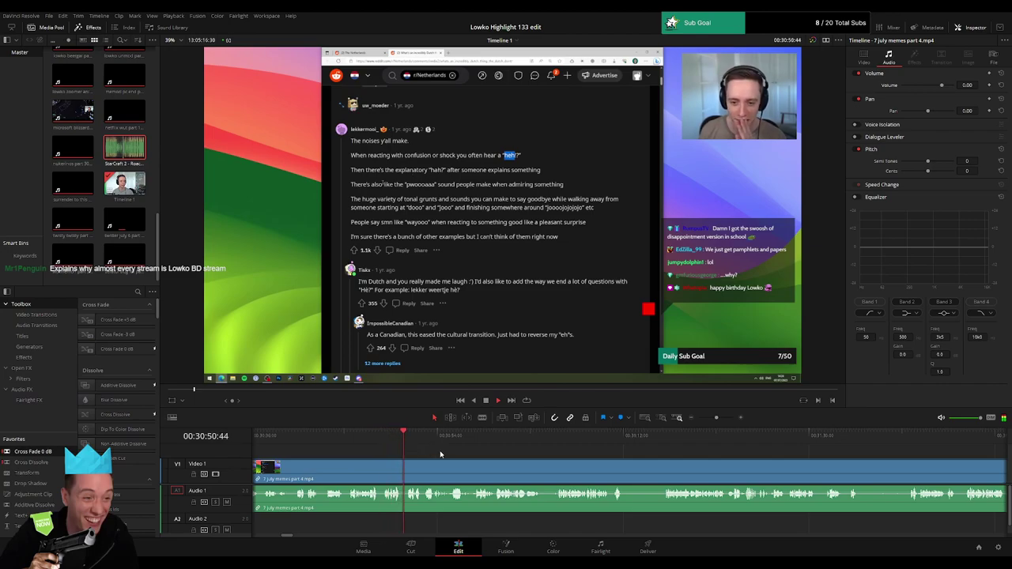
pyautogui.moveTo(441, 455); pyautogui.dragTo(387, 454)
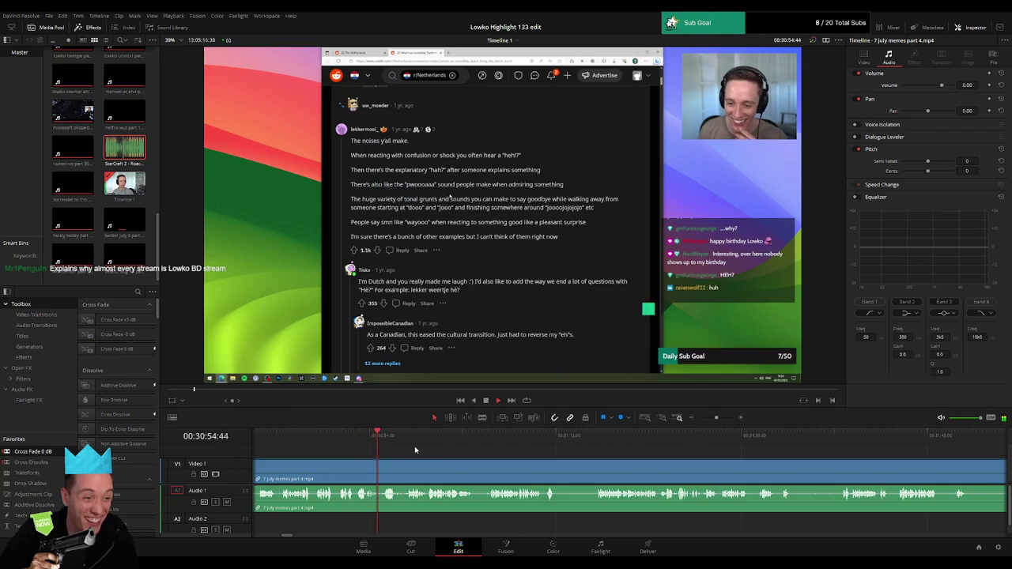
pyautogui.hscroll(1, 409, 452)
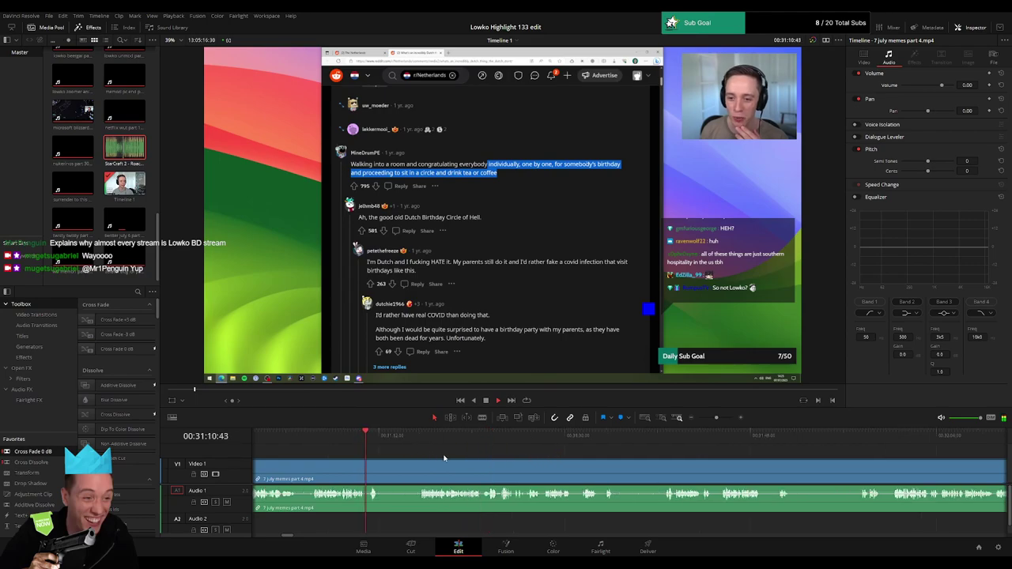
pyautogui.click(415, 440)
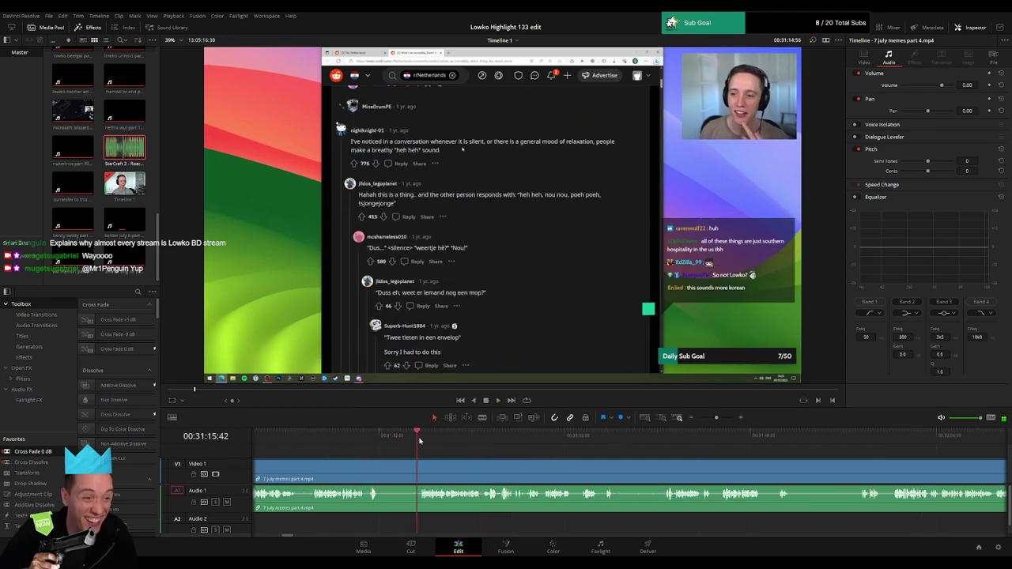
pyautogui.press('b')
pyautogui.click(379, 464)
pyautogui.click(421, 464)
pyautogui.press('a')
pyautogui.click(409, 467)
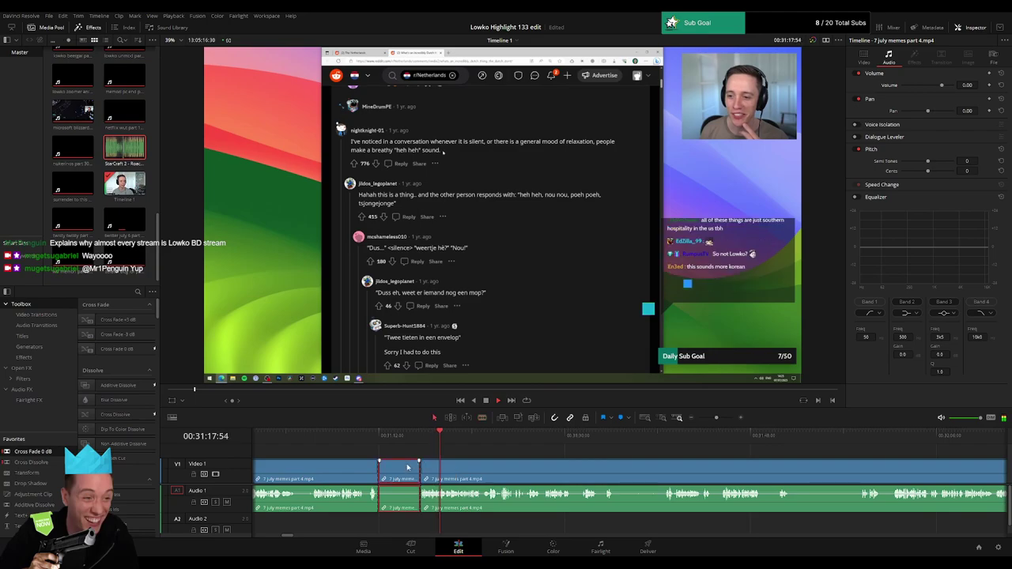
pyautogui.press('Delete')
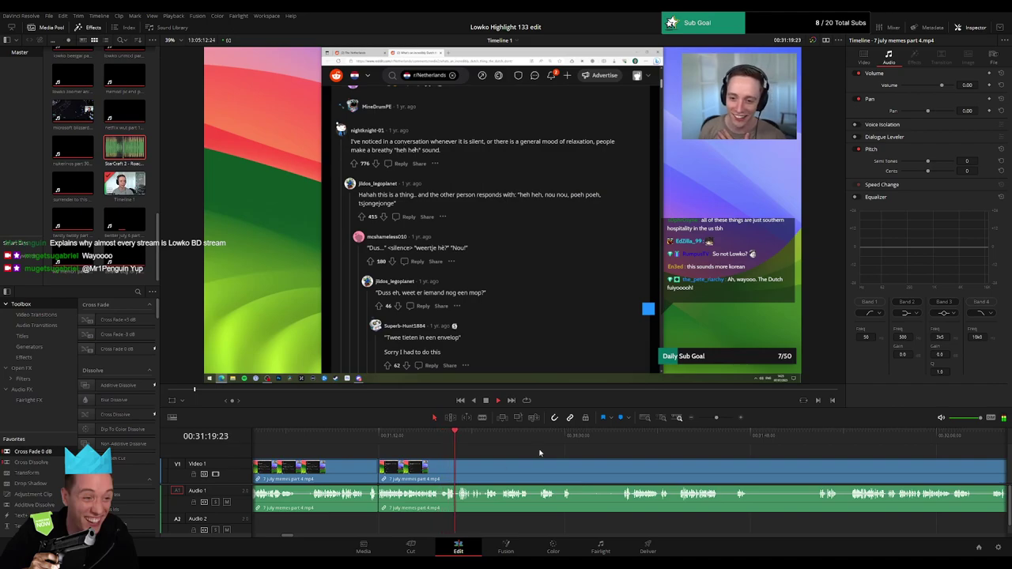
# - Split the clip at about 00:31:26, between the cheese sandwich comment and the Doorzonwoning comment
pyautogui.moveTo(536, 450); pyautogui.dragTo(449, 451)
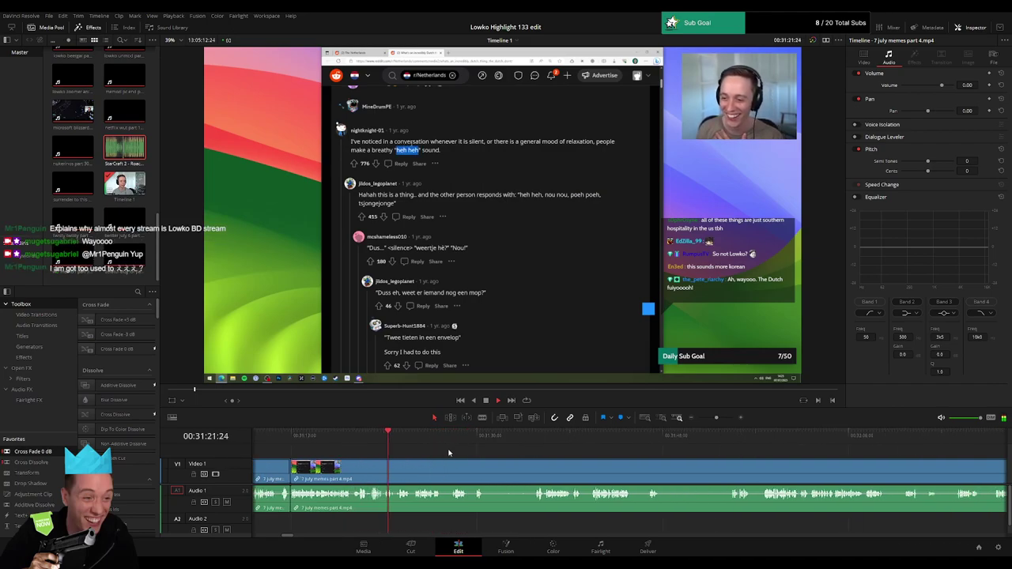
pyautogui.hscroll(4, 378, 447)
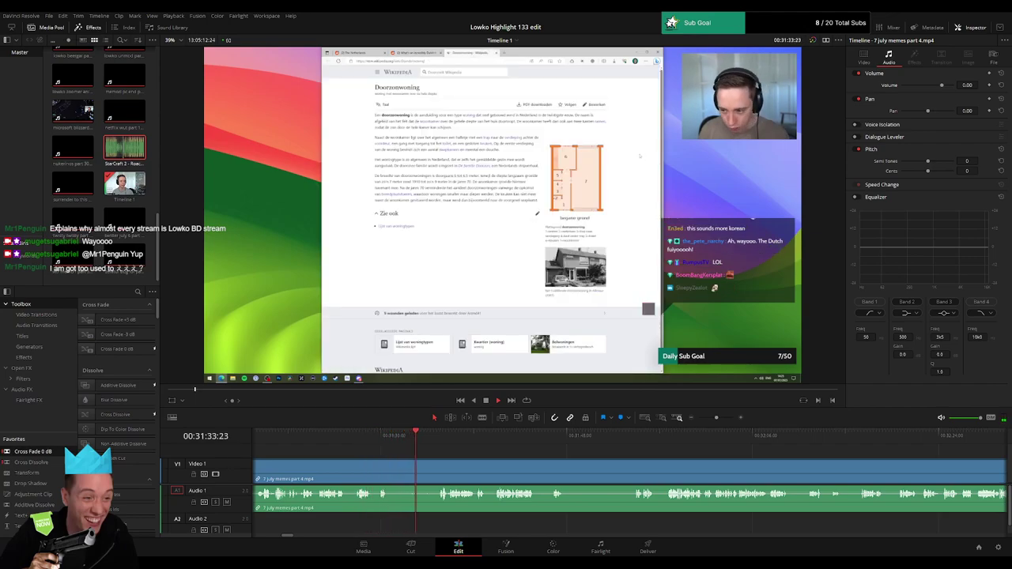
pyautogui.click(345, 436)
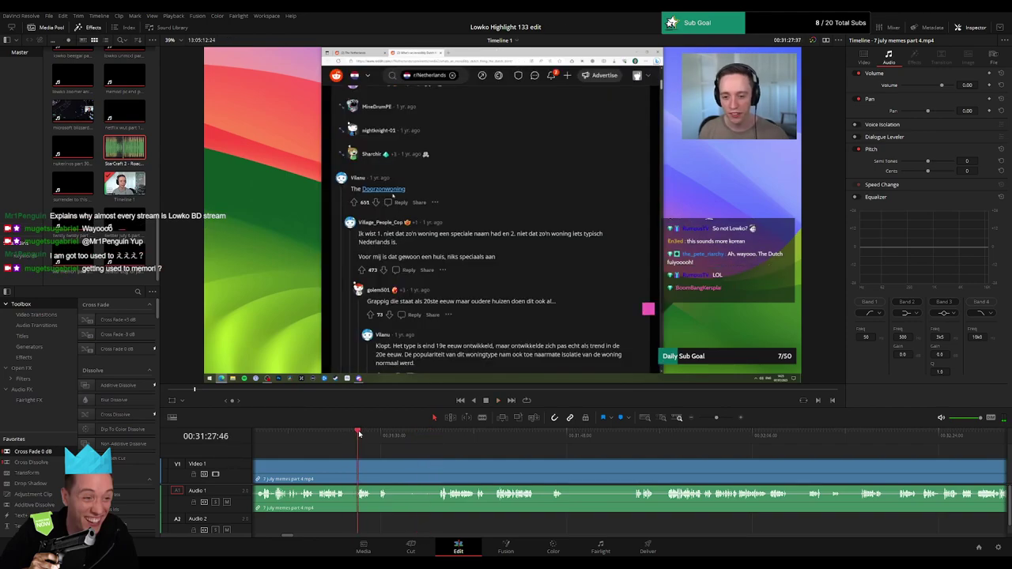
pyautogui.click(327, 438)
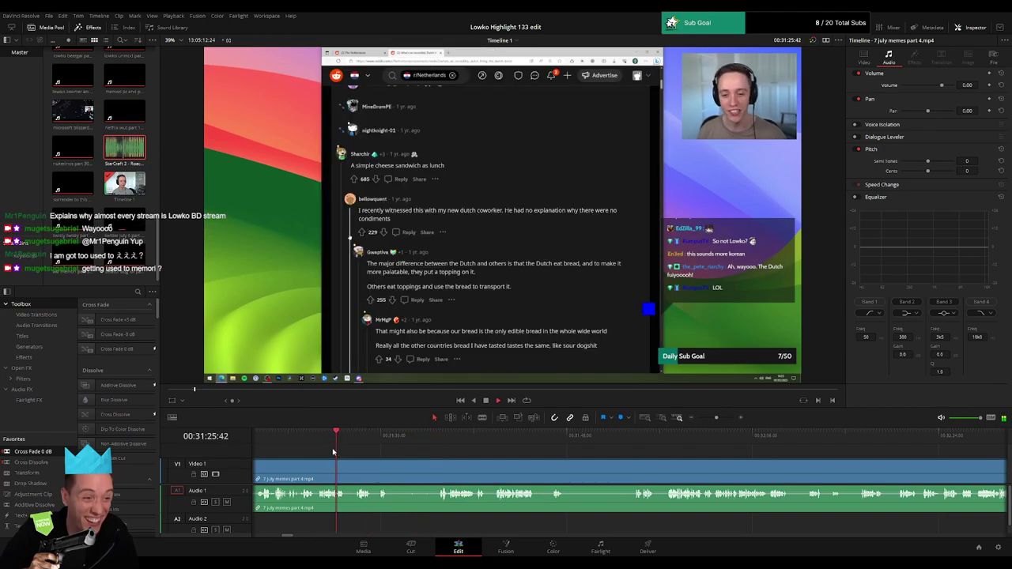
pyautogui.hotkey('ctrl', 'b')
# - Split the clip at about 00:32:23:49 and delete the whole Doorzonwoning section back to the cut at about 00:31:26
pyautogui.click(443, 436)
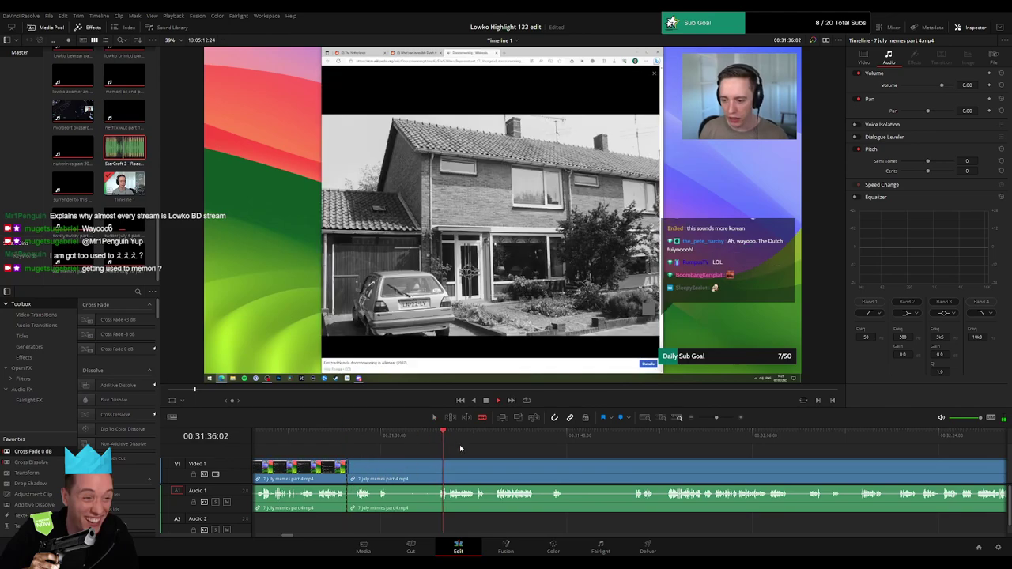
pyautogui.click(633, 439)
pyautogui.hscroll(4, 554, 445)
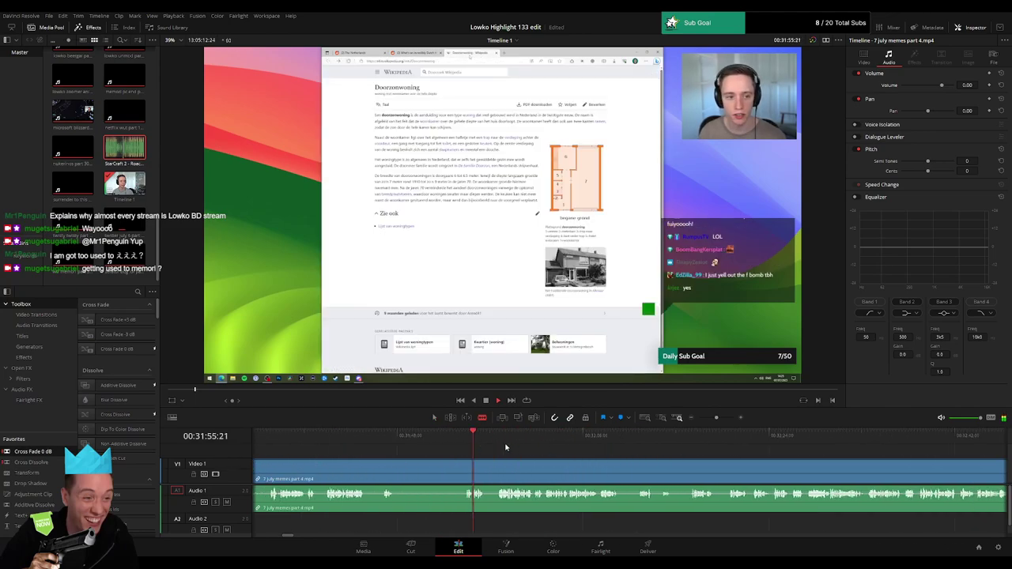
pyautogui.click(499, 440)
pyautogui.click(665, 436)
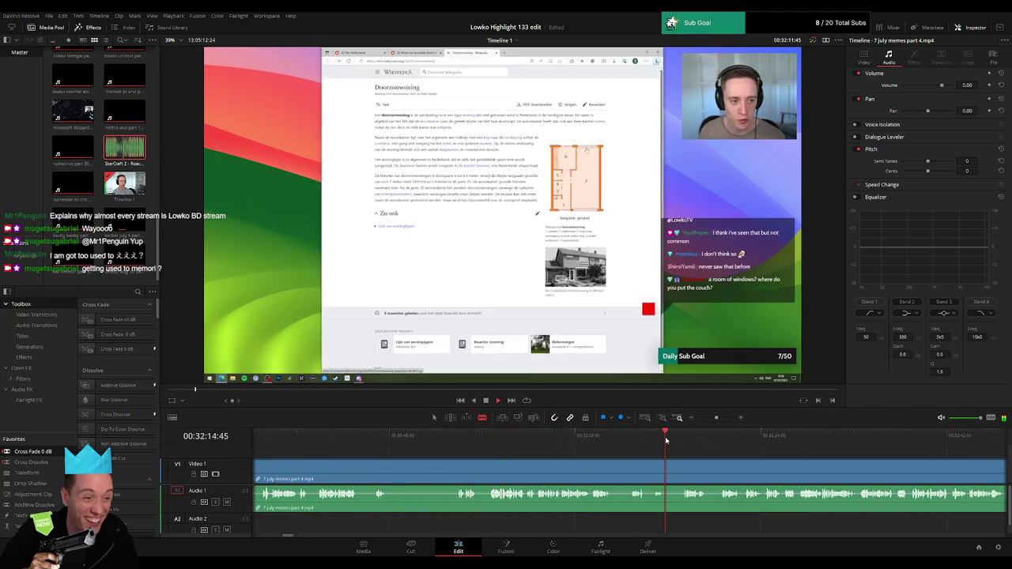
pyautogui.hscroll(3, 494, 450)
pyautogui.click(476, 440)
pyautogui.click(620, 436)
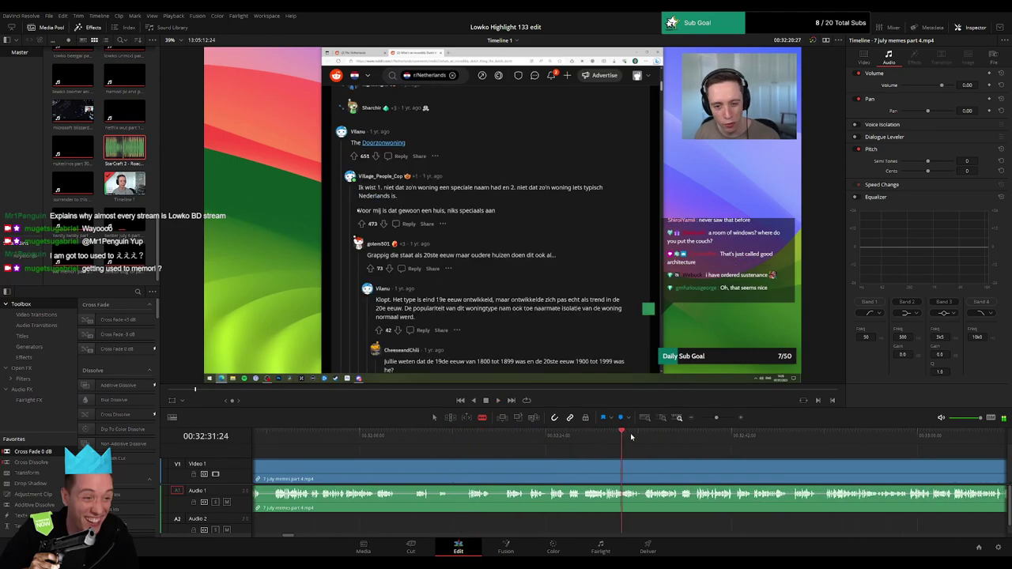
pyautogui.click(638, 438)
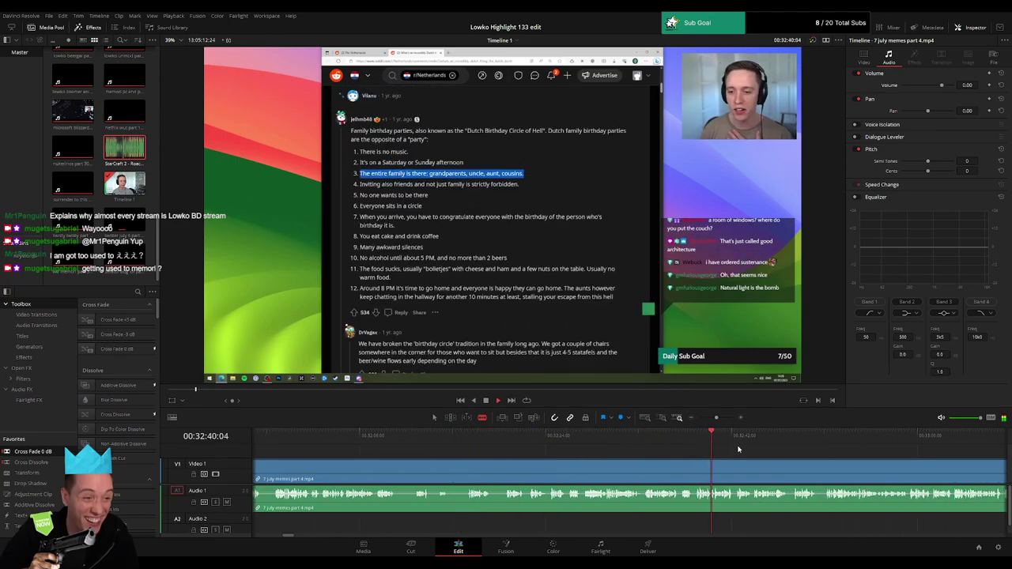
pyautogui.click(515, 435)
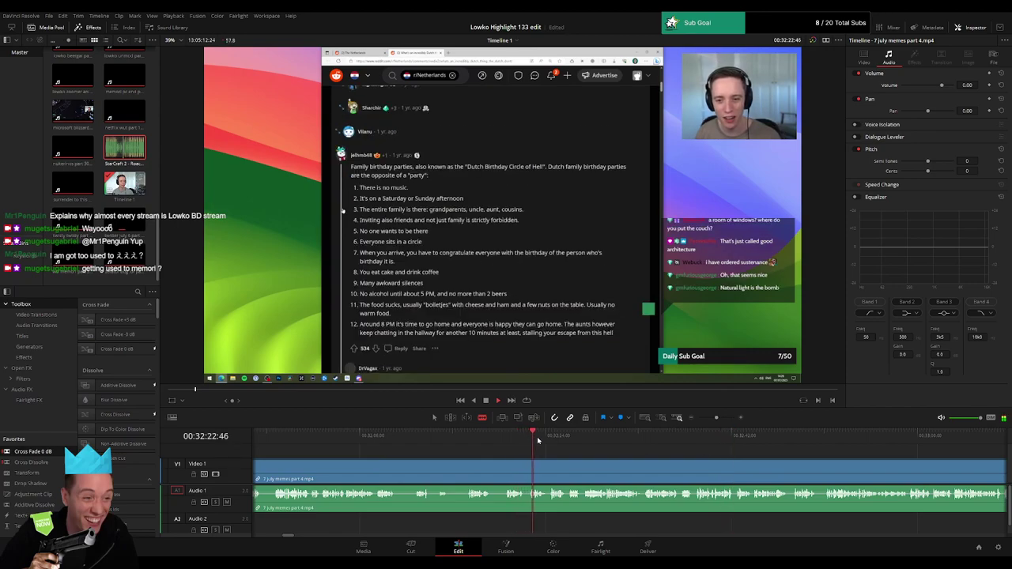
pyautogui.click(549, 463)
pyautogui.press('a')
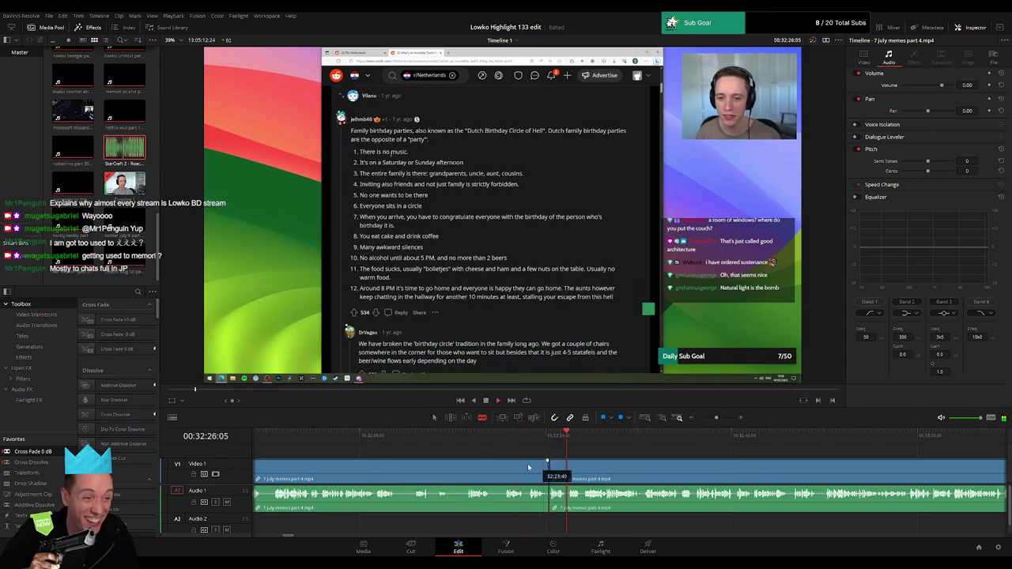
pyautogui.click(528, 467)
pyautogui.press('Delete')
pyautogui.press('space')
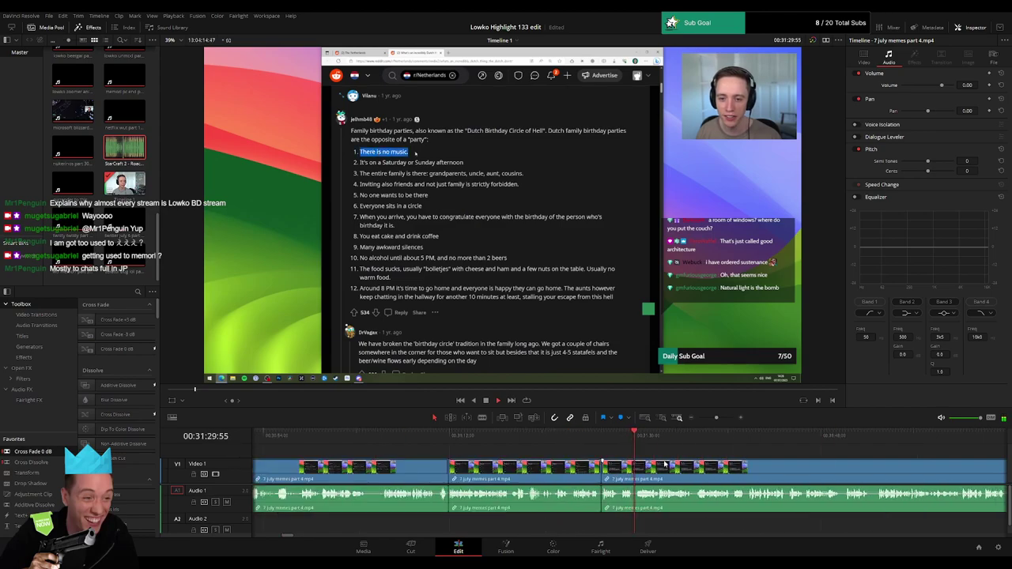
# - Play through the "Dutch Birthday Circle of Hell" comment from about 00:31:30, checking the footage for pauses
pyautogui.moveTo(696, 463); pyautogui.dragTo(439, 451)
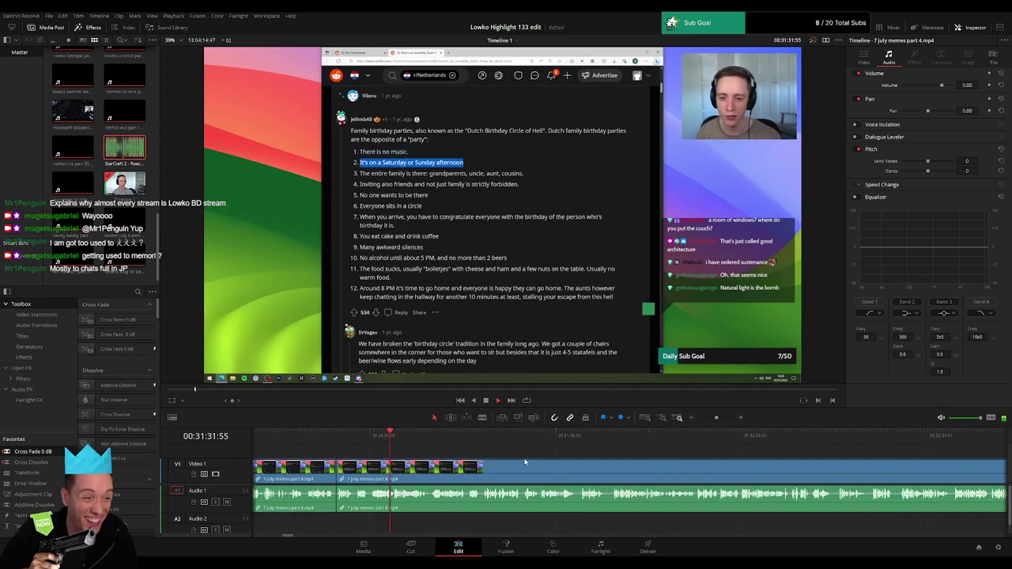
pyautogui.hscroll(3, 525, 463)
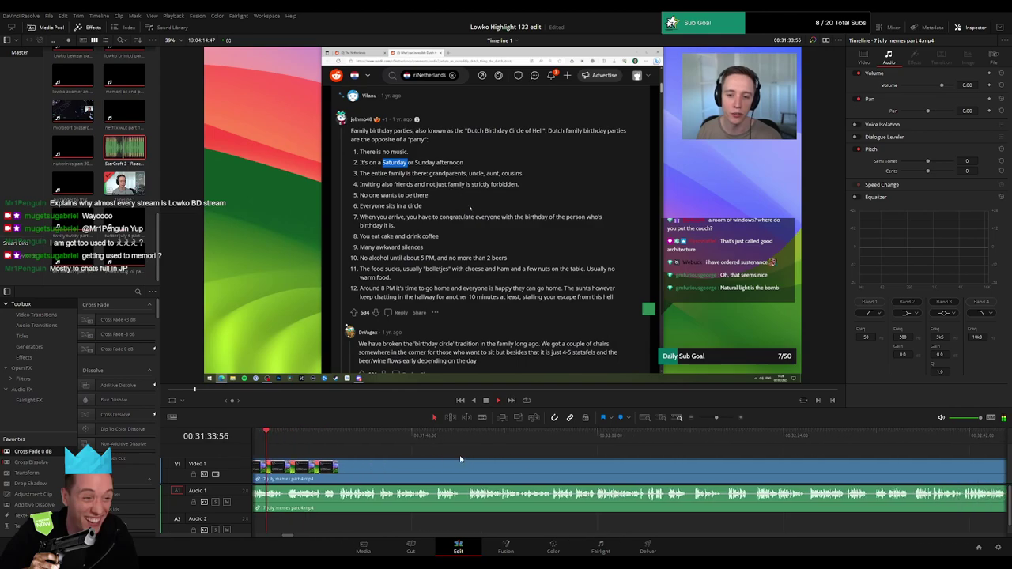
pyautogui.hscroll(3, 466, 458)
pyautogui.moveTo(717, 418)
pyautogui.mouseDown()
pyautogui.moveTo(703, 420)
pyautogui.moveTo(717, 420)
pyautogui.mouseUp()
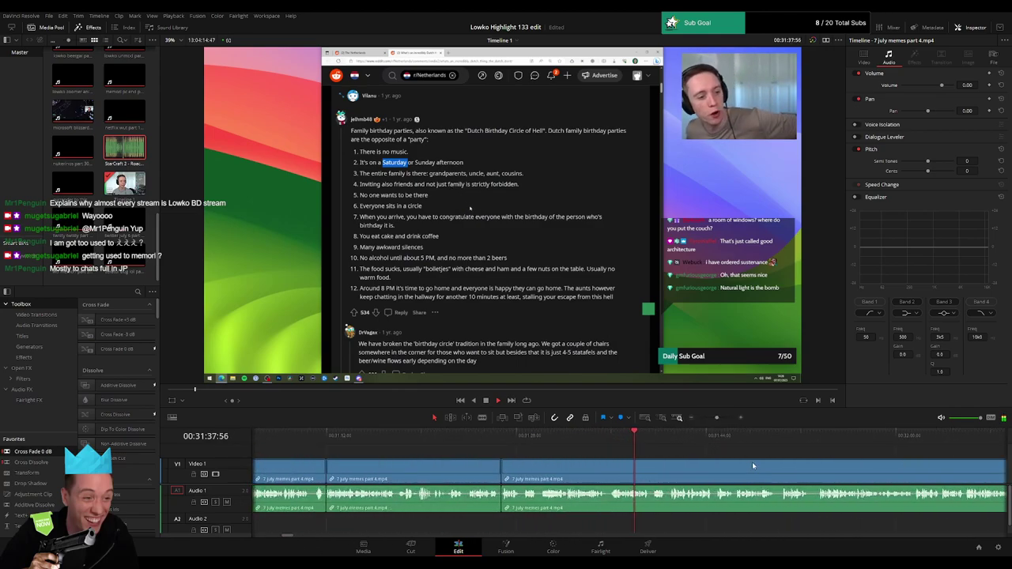
pyautogui.moveTo(752, 462); pyautogui.dragTo(509, 451)
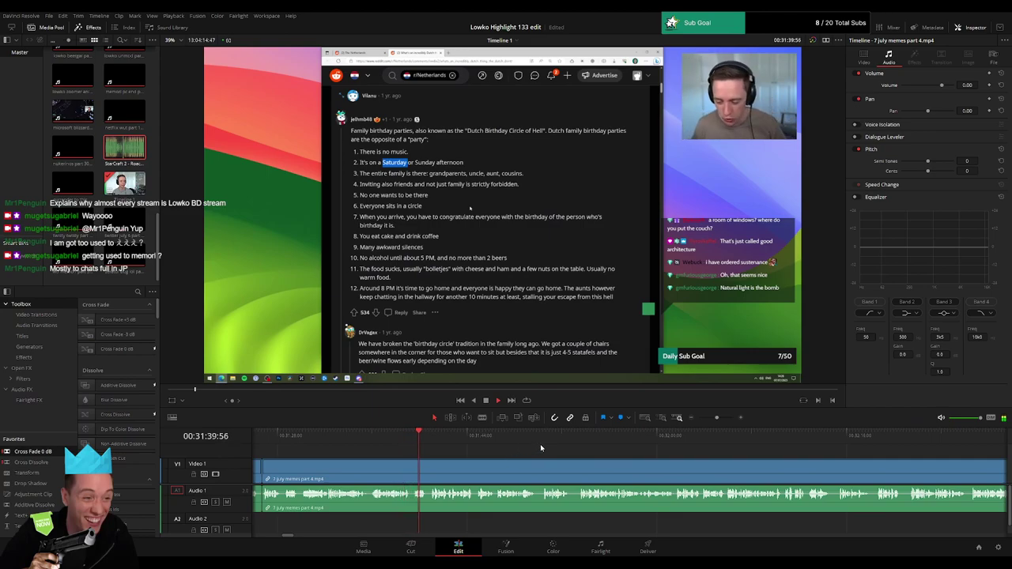
pyautogui.moveTo(316, 459); pyautogui.dragTo(518, 464)
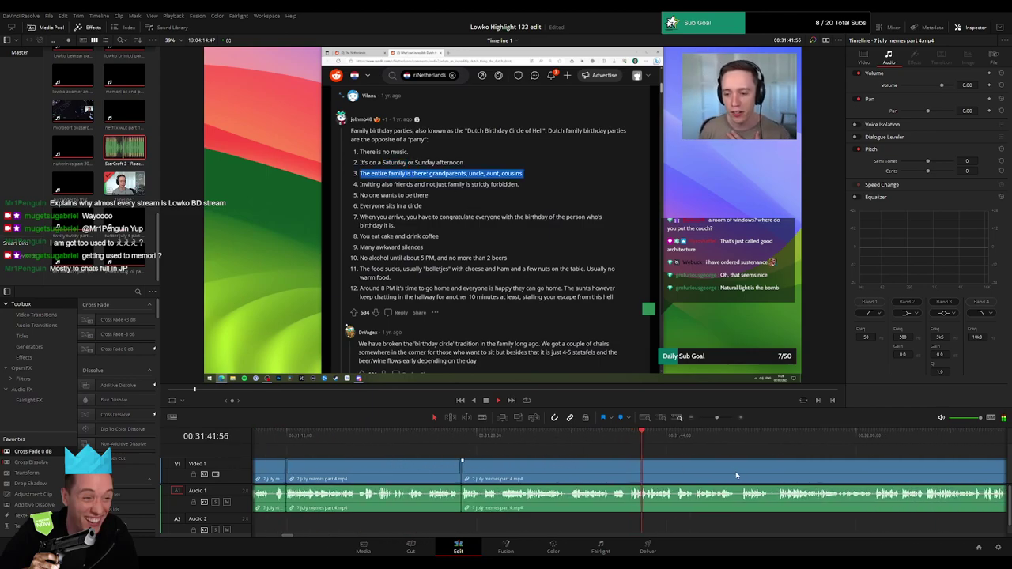
pyautogui.moveTo(728, 474); pyautogui.dragTo(435, 475)
pyautogui.hscroll(1, 431, 475)
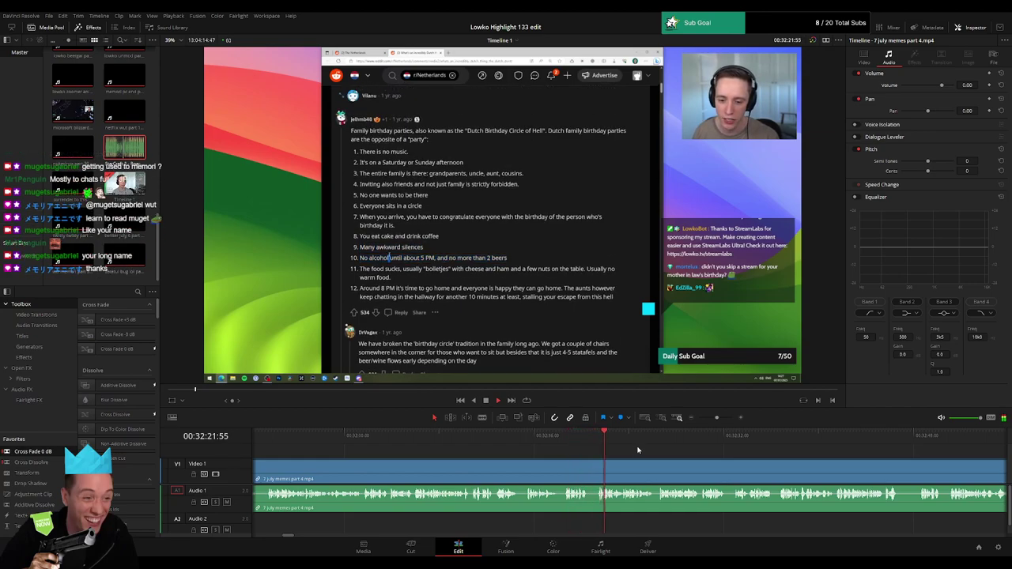
# - Cut out the pause between about 00:32:47 and 00:32:48 in the Dutch Birthday Circle of Hell section, closing the gap
pyautogui.hscroll(4, 638, 450)
pyautogui.click(430, 462)
pyautogui.click(427, 453)
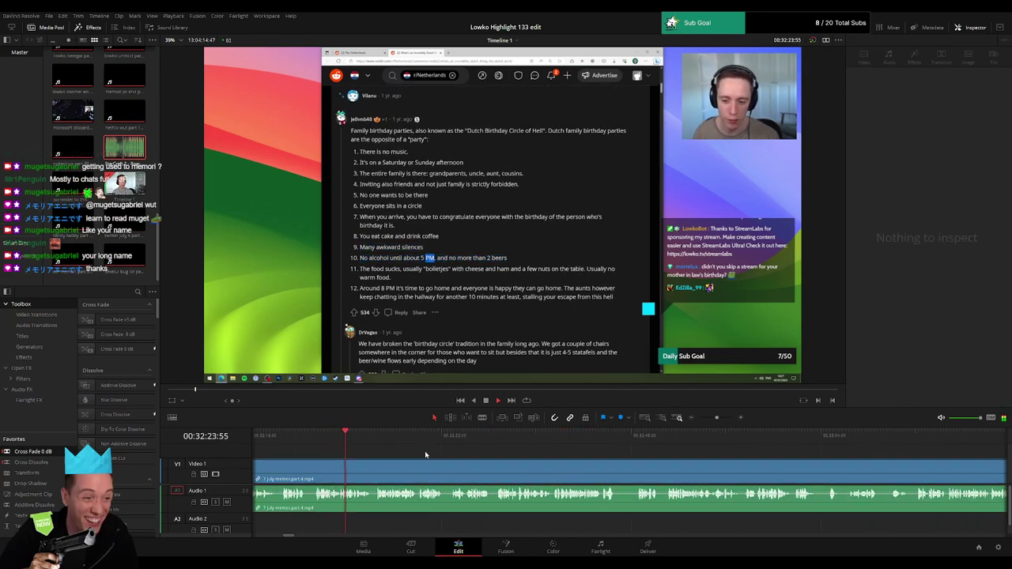
pyautogui.hscroll(1, 380, 457)
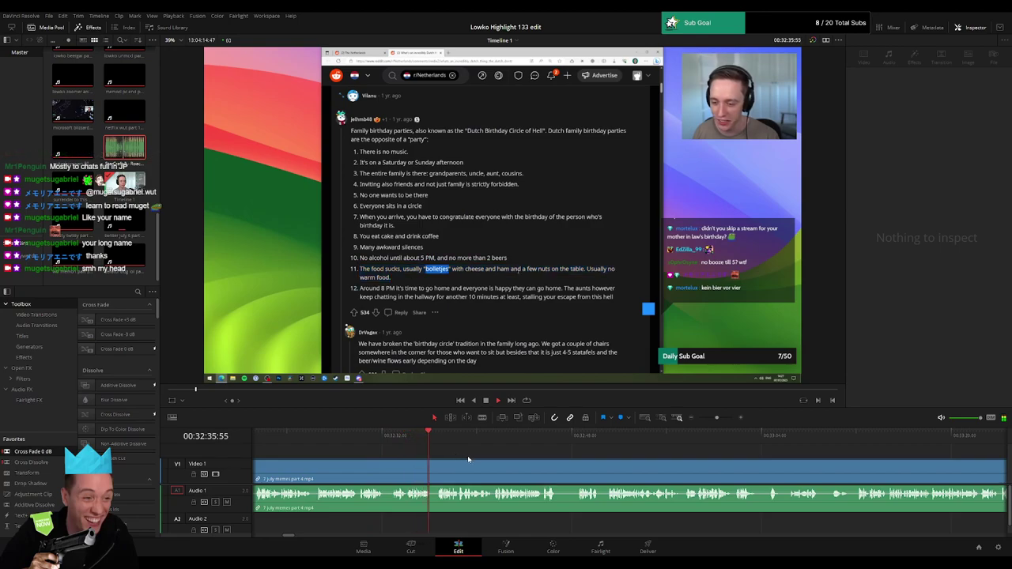
pyautogui.moveTo(533, 452); pyautogui.dragTo(481, 448)
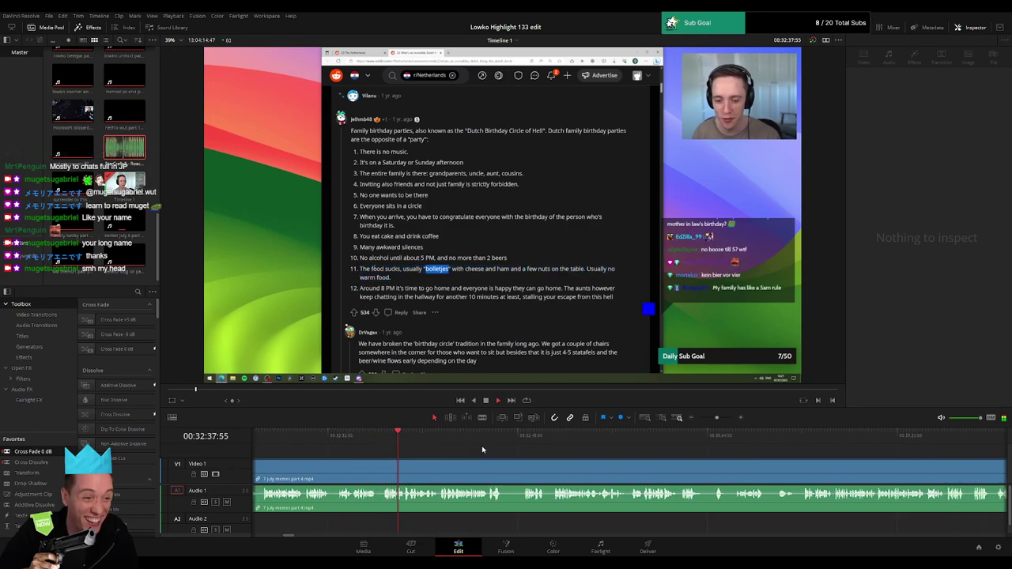
pyautogui.press('b')
pyautogui.click(503, 466)
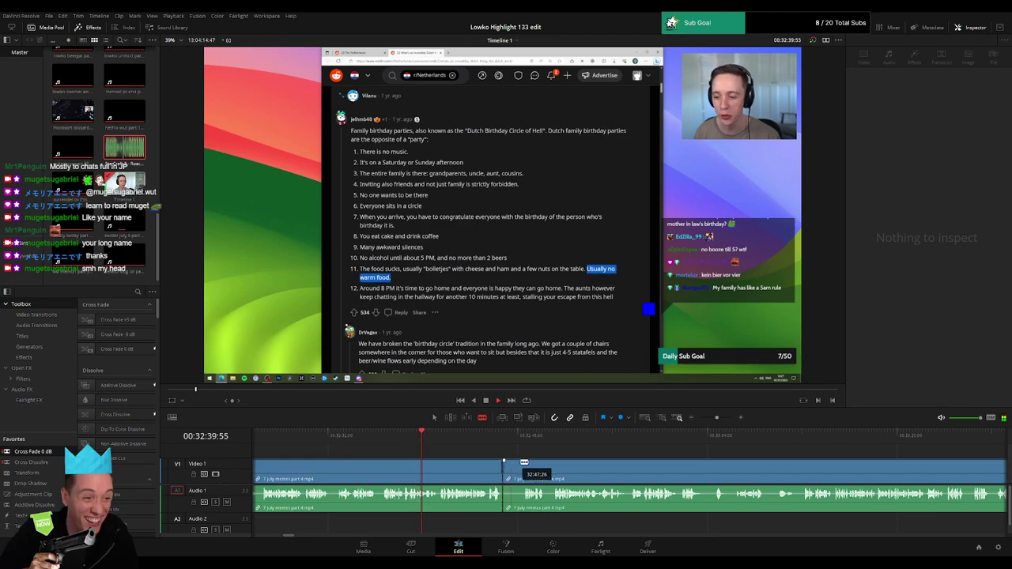
pyautogui.click(522, 467)
pyautogui.press('a')
pyautogui.click(517, 469)
pyautogui.press('Delete')
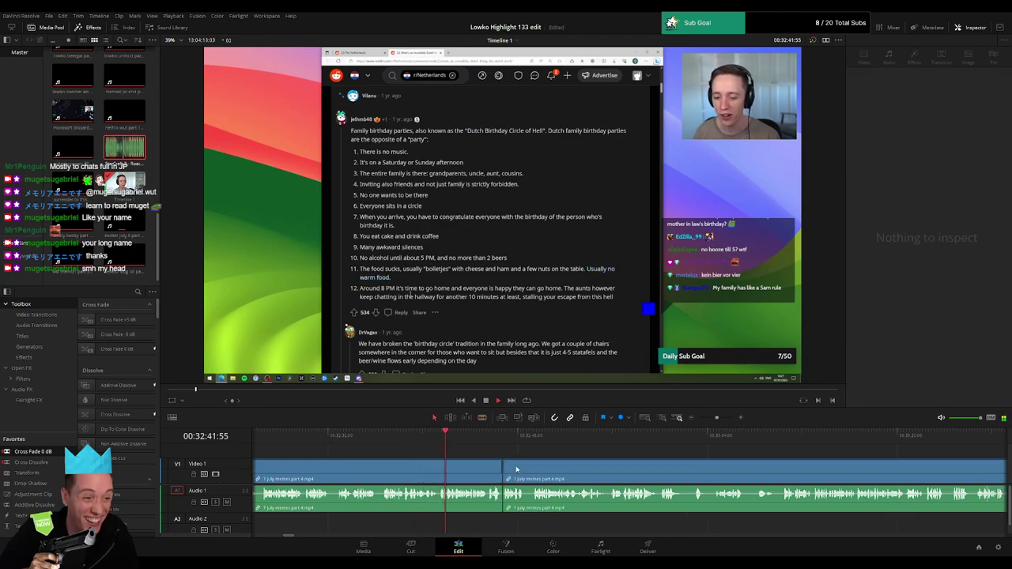
# - Remove the roughly half-second pause at about 00:32:49, shortly after the preceding cut
pyautogui.hscroll(2, 402, 451)
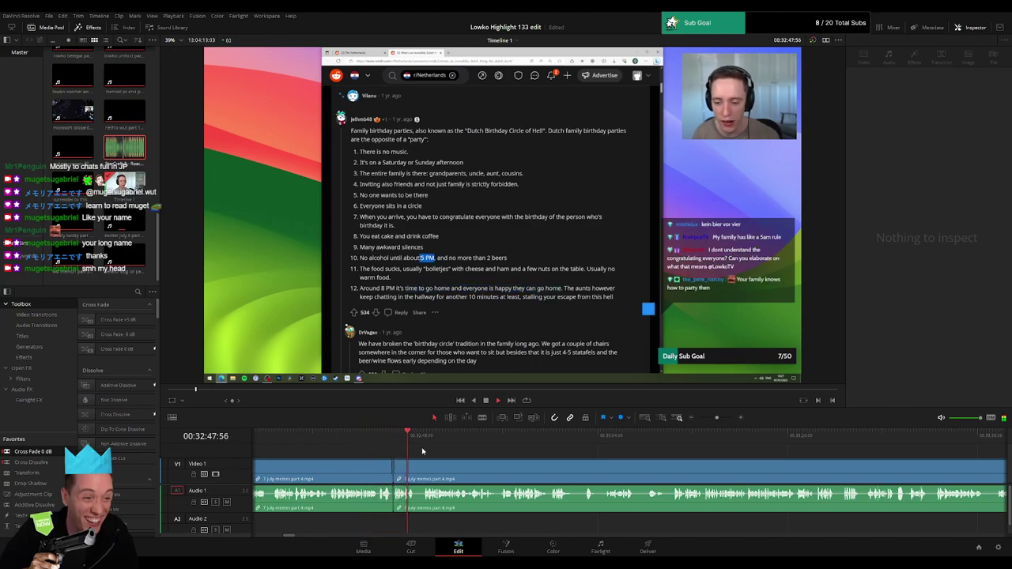
pyautogui.click(427, 441)
pyautogui.press('b')
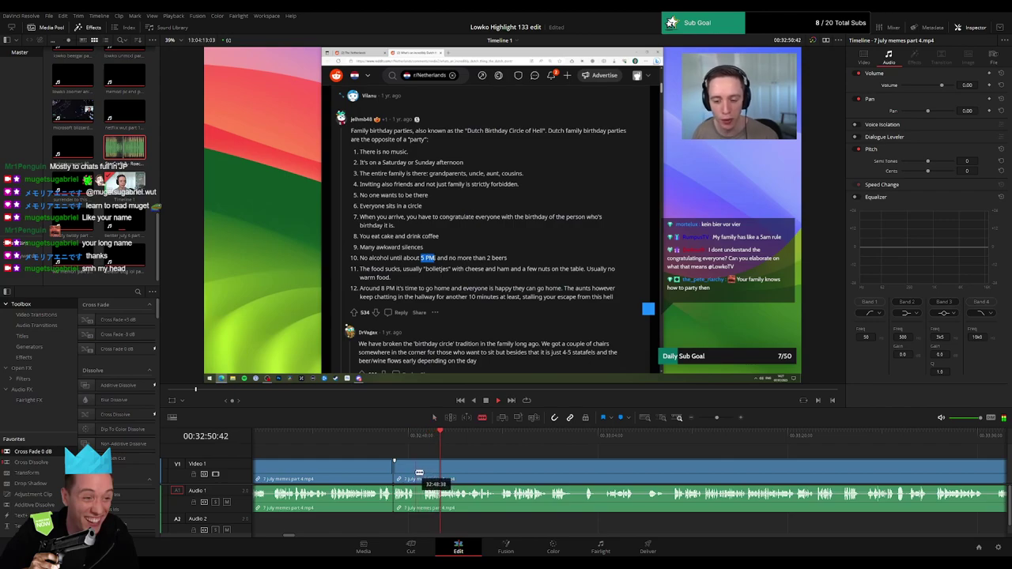
pyautogui.click(418, 472)
pyautogui.click(423, 473)
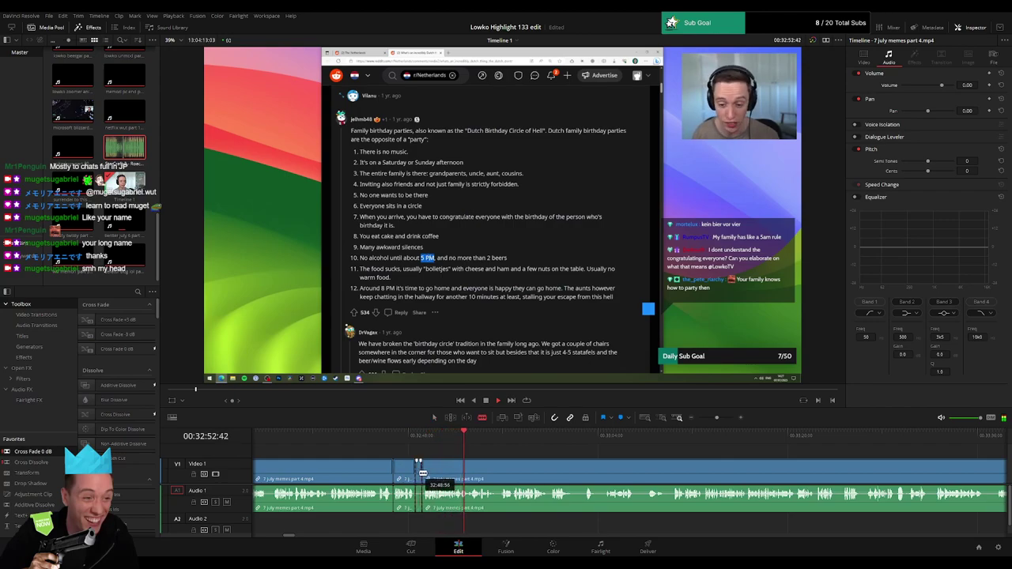
pyautogui.press('a')
pyautogui.click(420, 477)
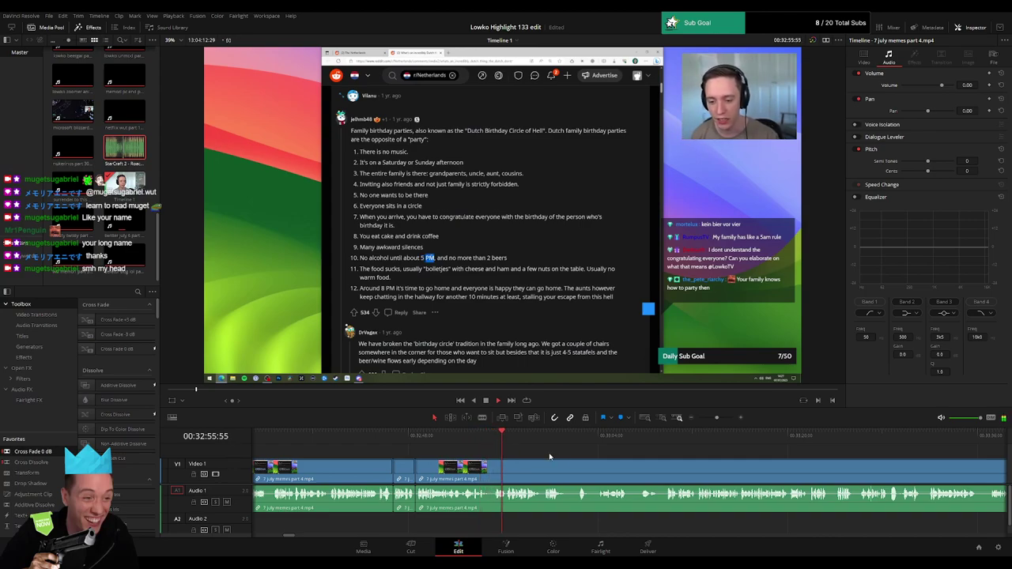
# - Split the clip at about 00:33:03 and 00:33:10 and delete the section in between
pyautogui.hscroll(5, 454, 456)
pyautogui.press('space')
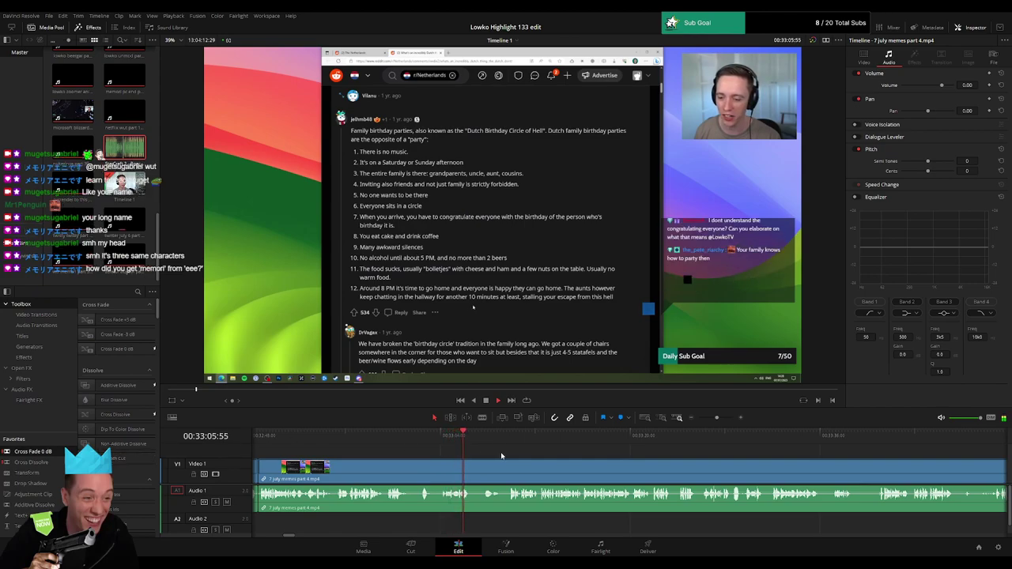
pyautogui.click(427, 436)
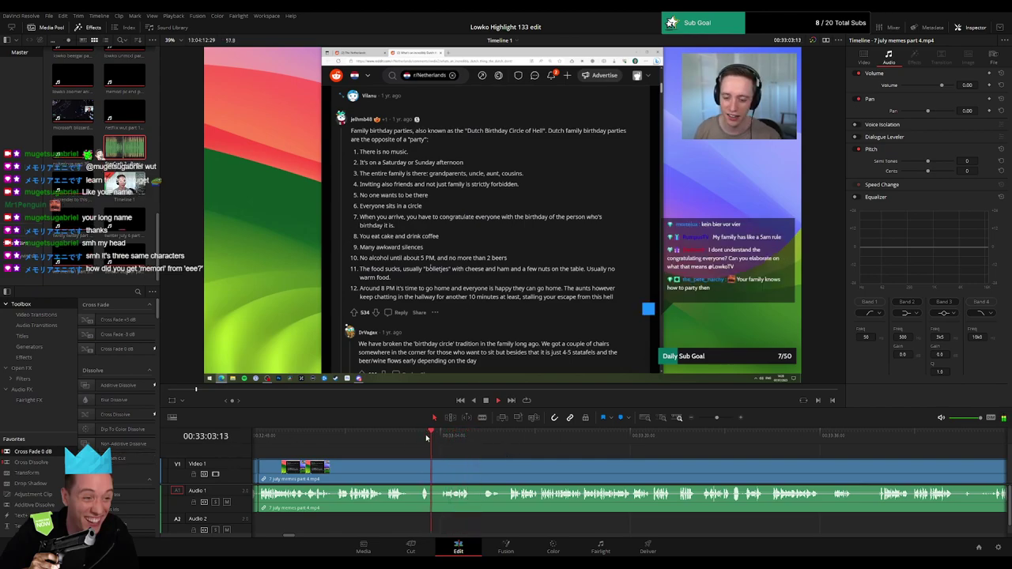
pyautogui.press('b')
pyautogui.click(434, 466)
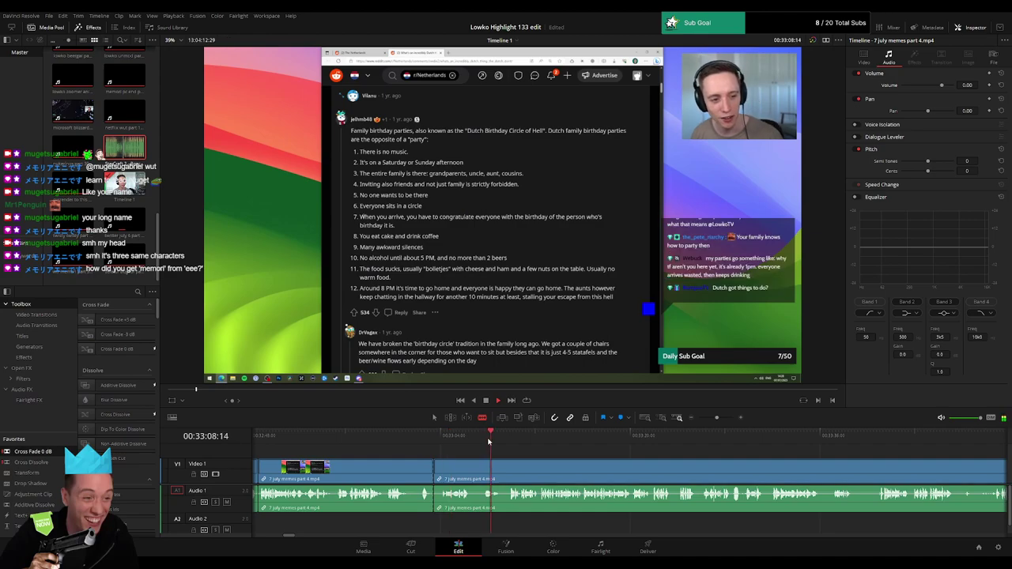
pyautogui.click(511, 478)
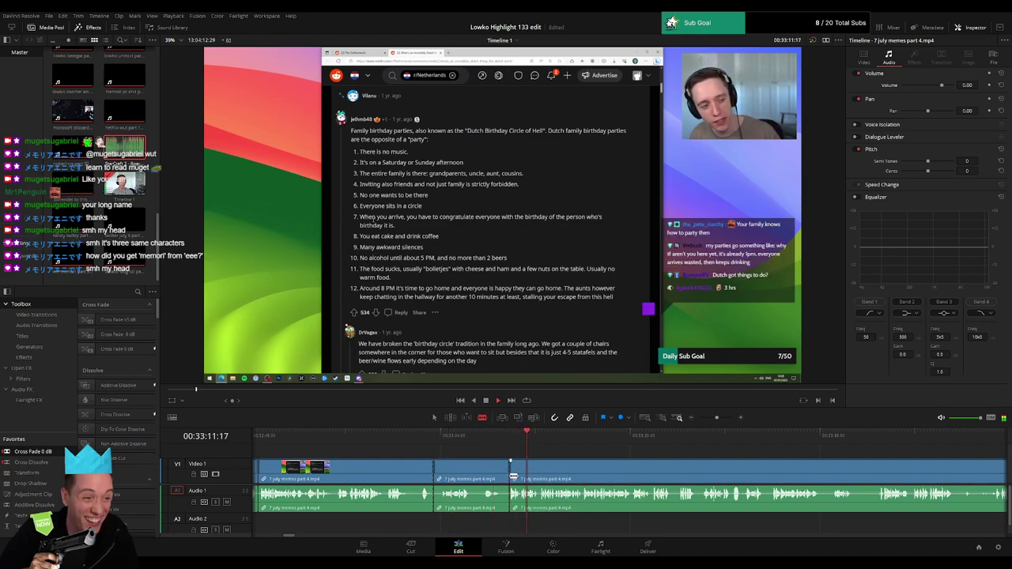
pyautogui.press('a')
pyautogui.click(486, 476)
pyautogui.press('Delete')
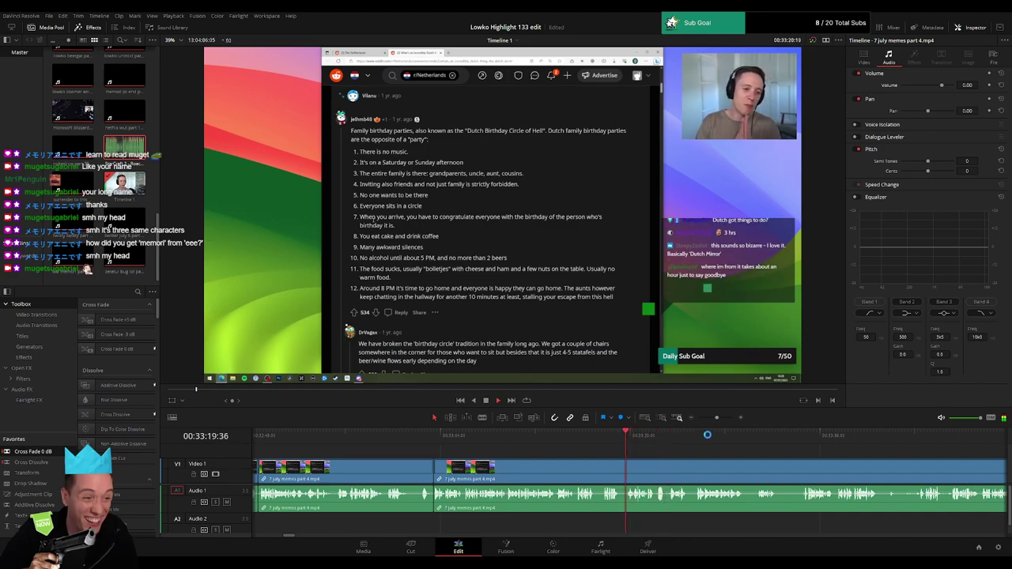
pyautogui.moveTo(718, 417); pyautogui.dragTo(726, 420)
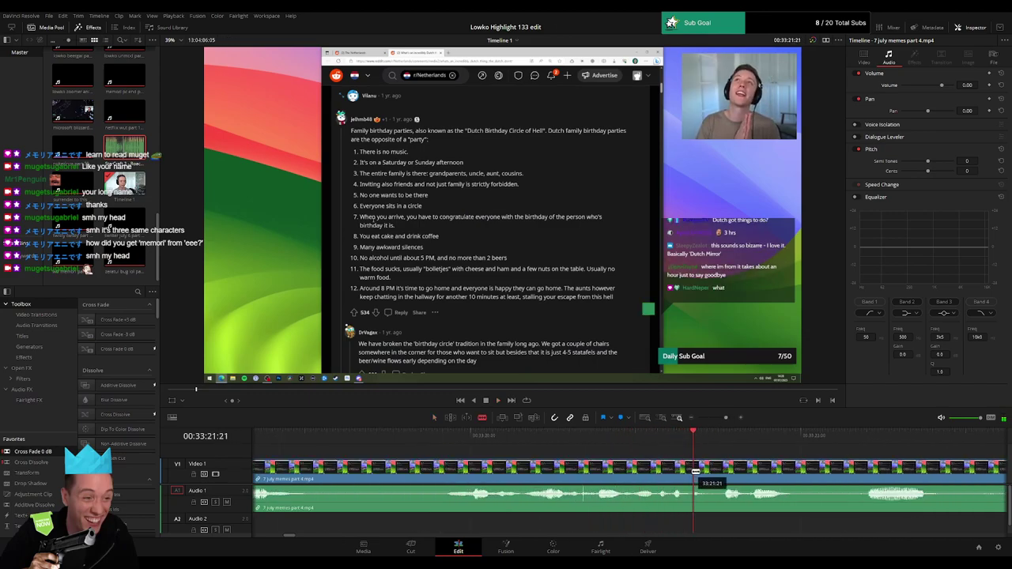
pyautogui.click(696, 472)
pyautogui.press('space')
pyautogui.click(686, 437)
pyautogui.press('space')
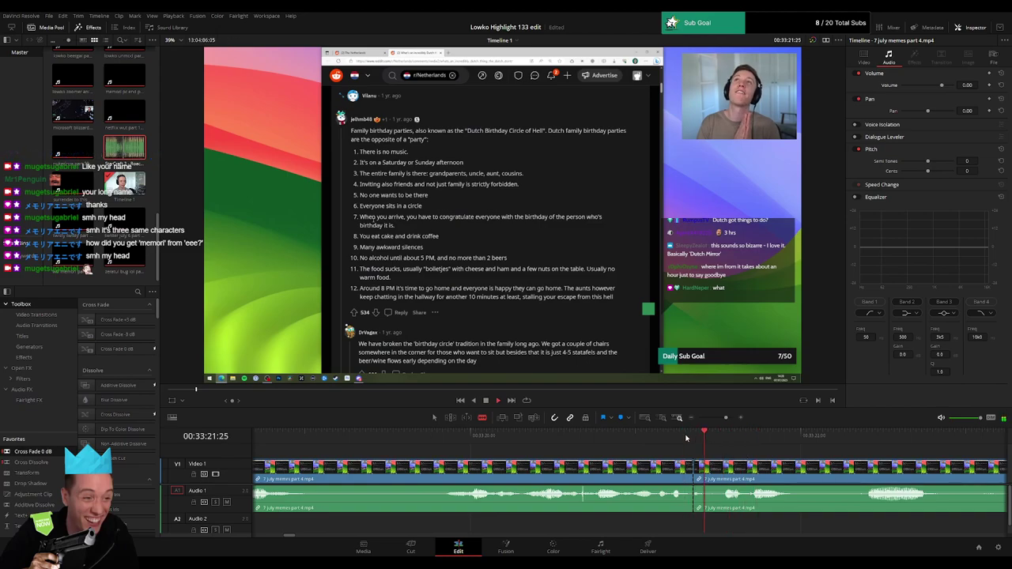
pyautogui.press('space')
pyautogui.hotkey('ctrl', 'z')
# - Isolate the word between about 00:33:21:29 and 00:33:21:45 with two splits and mute its audio on Audio 1
pyautogui.click(716, 437)
pyautogui.click(722, 470)
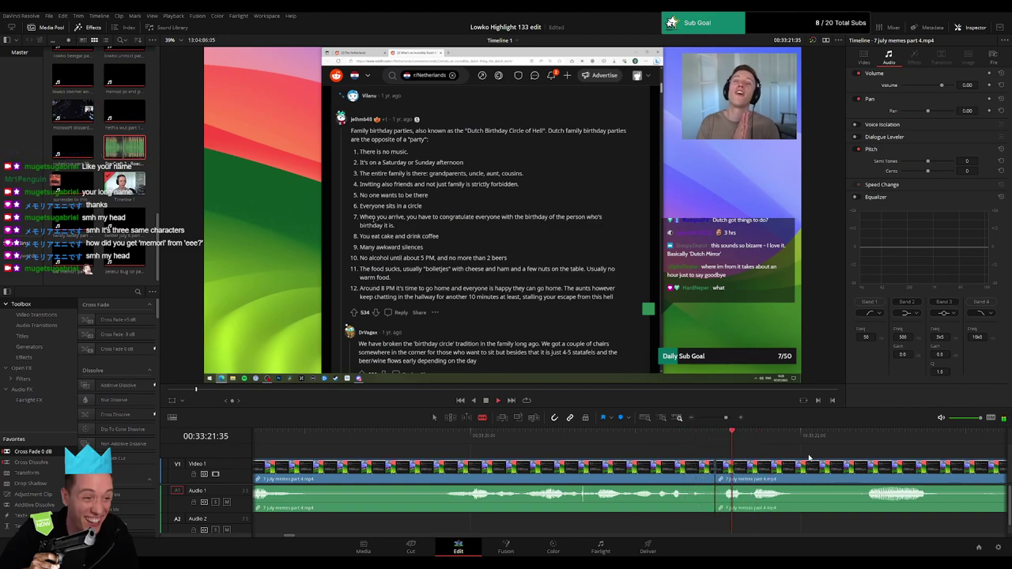
pyautogui.click(741, 440)
pyautogui.moveTo(741, 440); pyautogui.dragTo(714, 440)
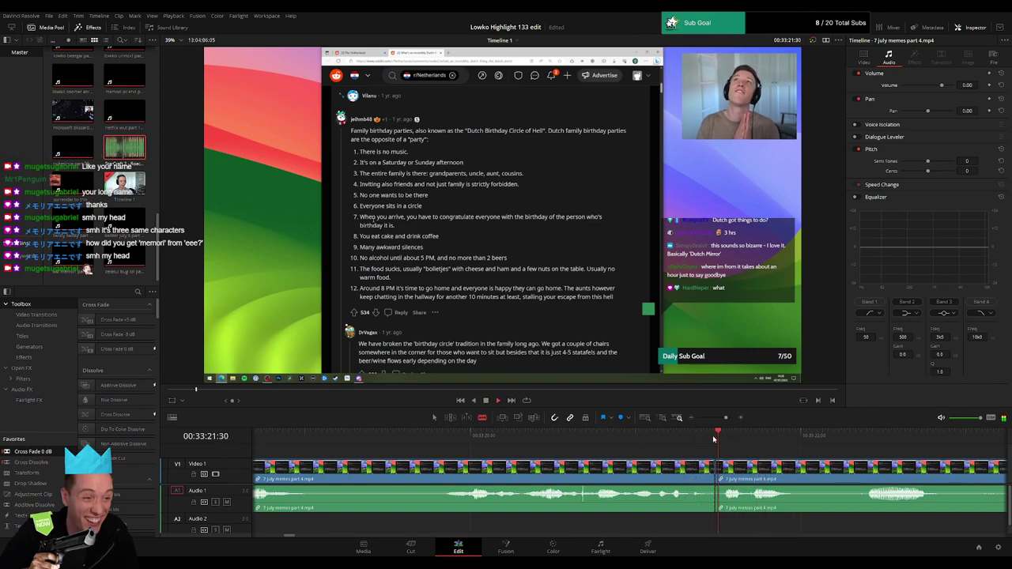
pyautogui.click(761, 470)
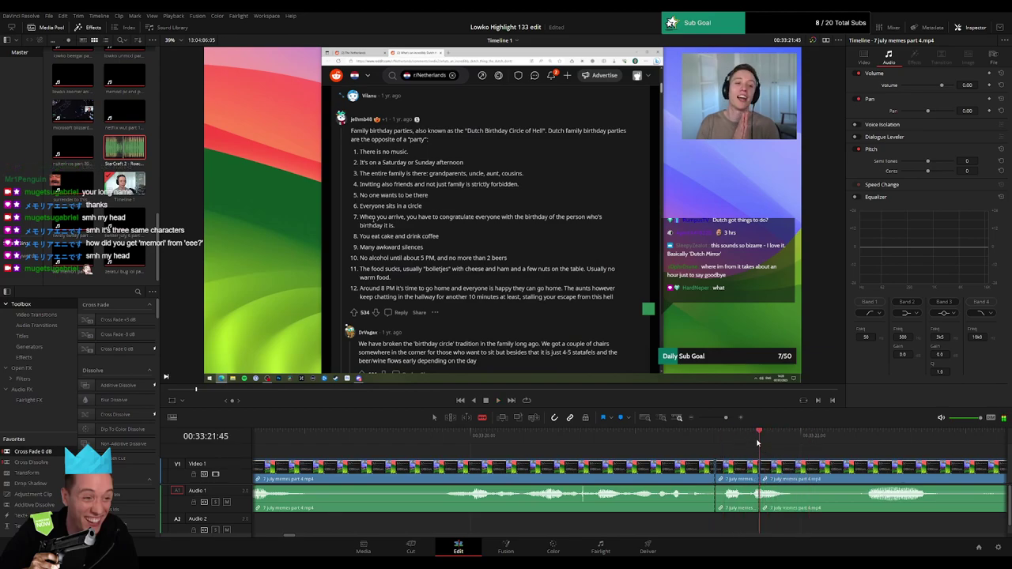
pyautogui.moveTo(746, 496); pyautogui.dragTo(754, 512)
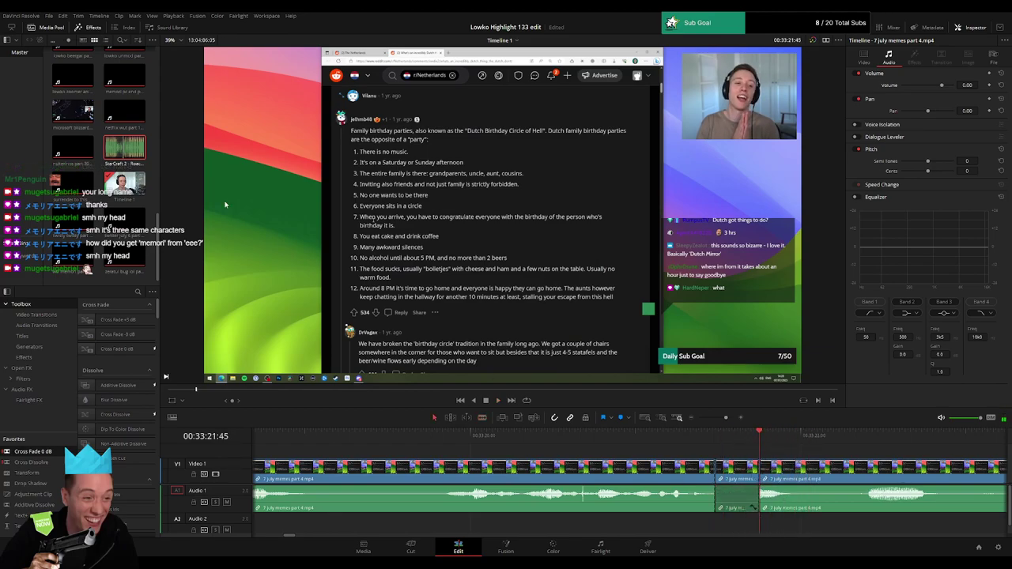
# - Place the StarCraft 2 Roach Quotes sound on Audio 2 under the muted word, trim it to match, set its volume to -23 and preview it
pyautogui.moveTo(126, 150); pyautogui.dragTo(735, 526)
pyautogui.moveTo(813, 523); pyautogui.dragTo(759, 524)
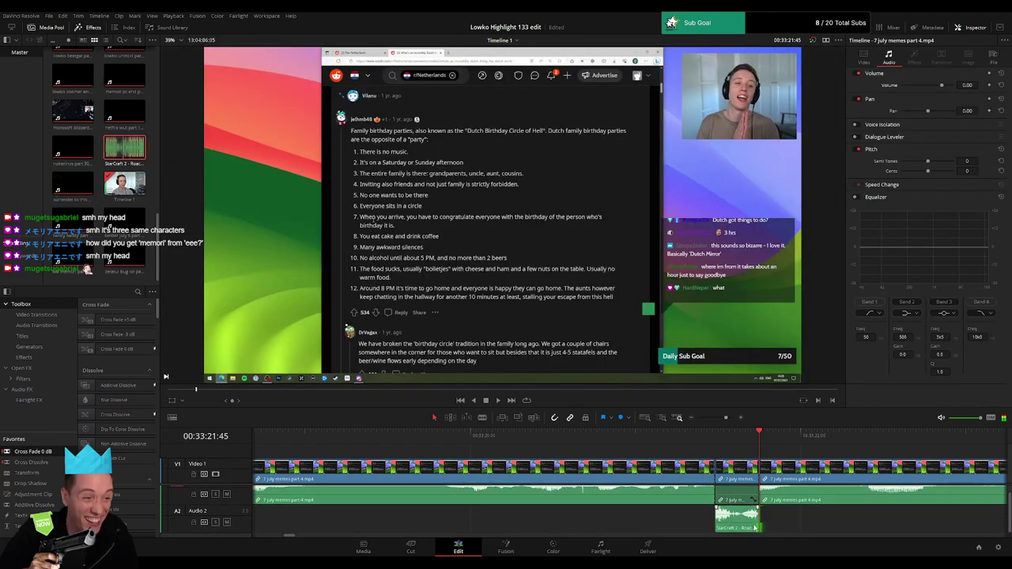
pyautogui.click(972, 82)
pyautogui.write('-')
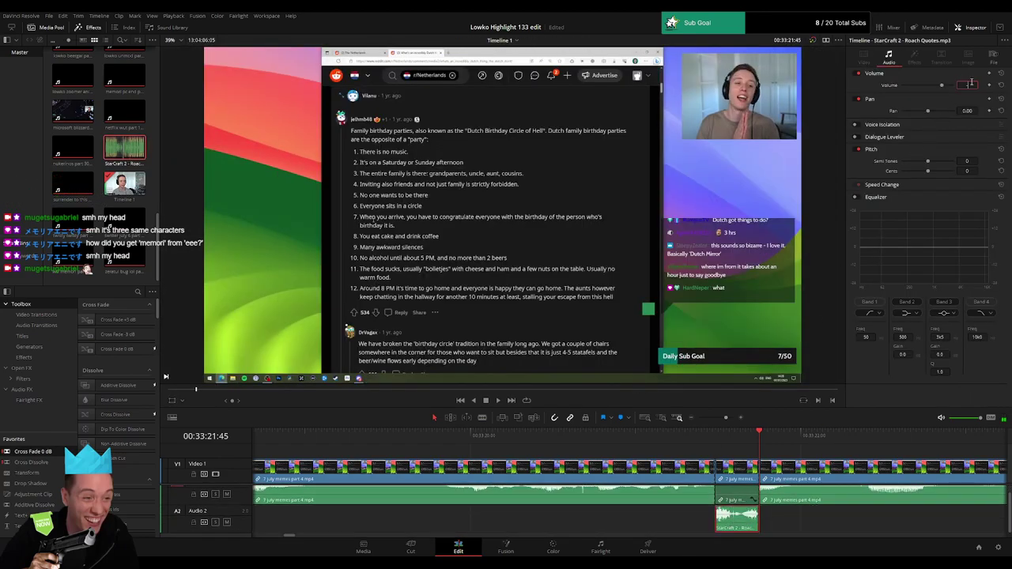
pyautogui.write('23')
pyautogui.press('Return')
pyautogui.click(819, 503)
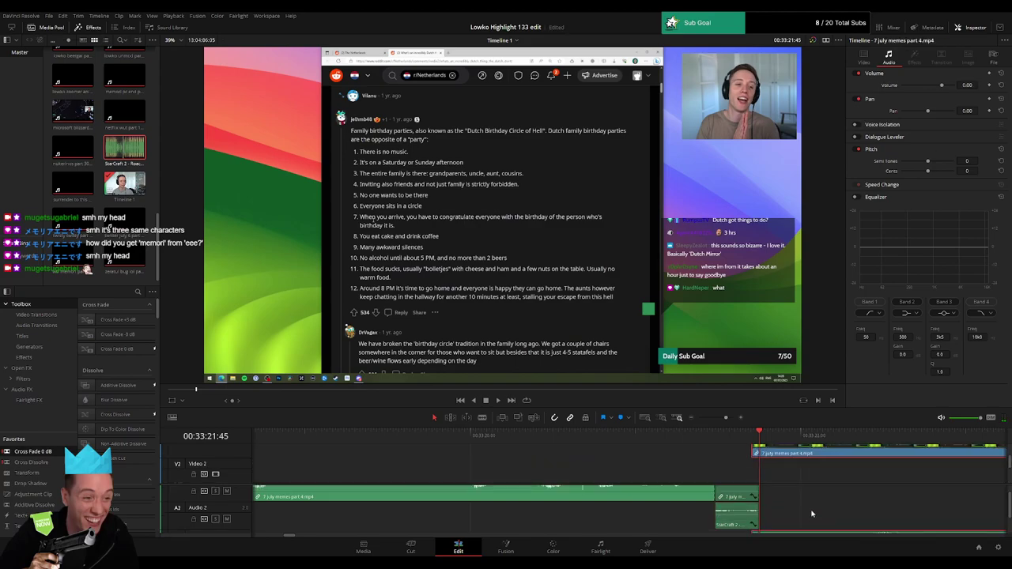
pyautogui.click(684, 435)
pyautogui.press('space')
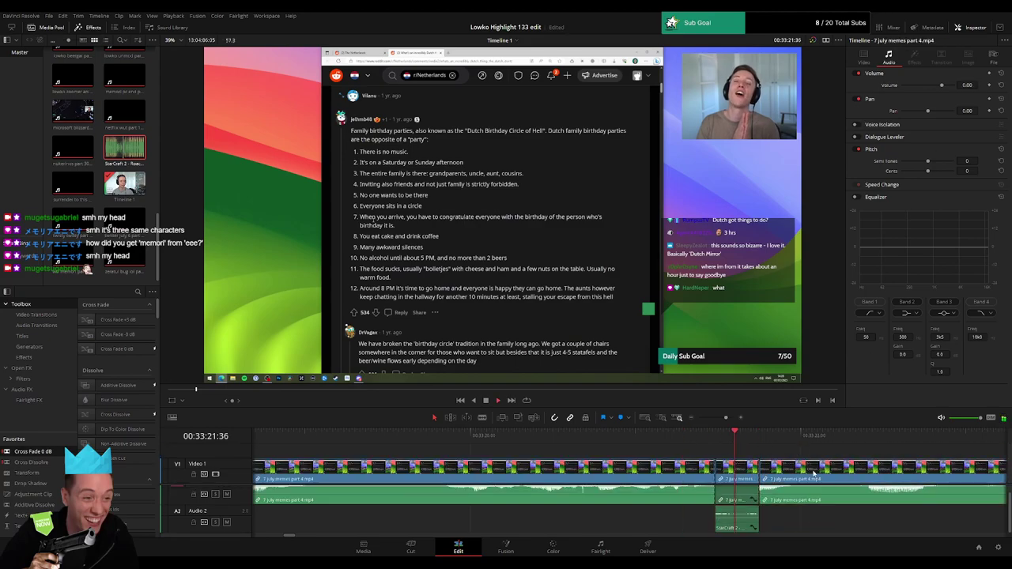
# - Cut out the roughly one-second pause starting at about 00:33:29:40, after the covered word
pyautogui.moveTo(726, 418); pyautogui.dragTo(714, 418)
pyautogui.scroll(1, 682, 524)
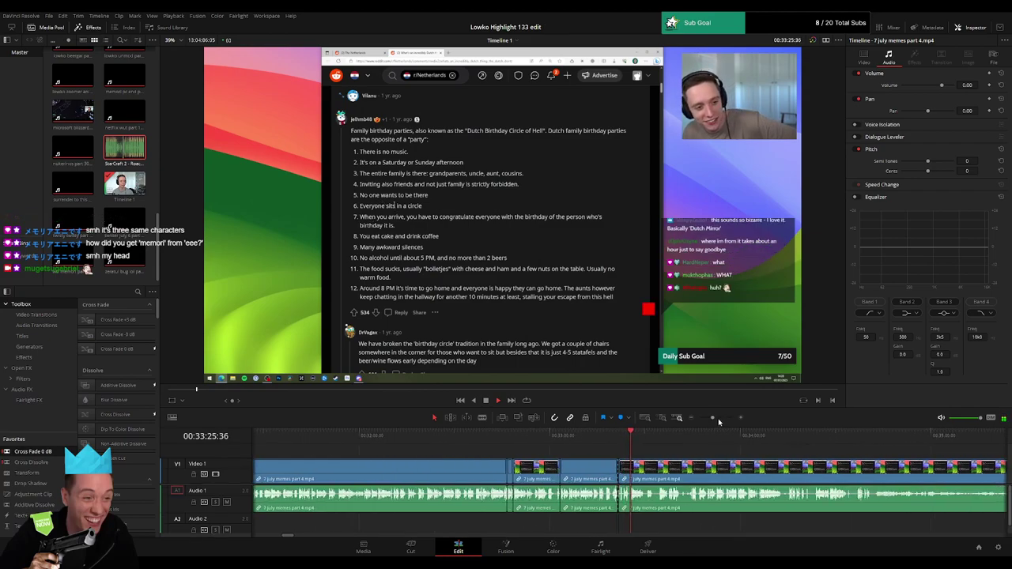
pyautogui.moveTo(714, 417); pyautogui.dragTo(717, 418)
pyautogui.moveTo(672, 472); pyautogui.dragTo(513, 458)
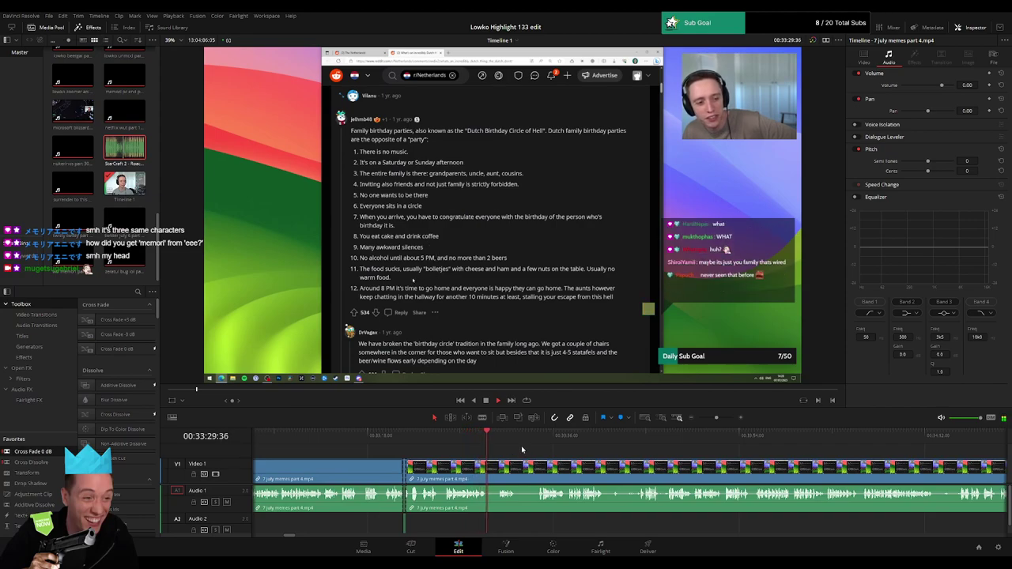
pyautogui.press('b')
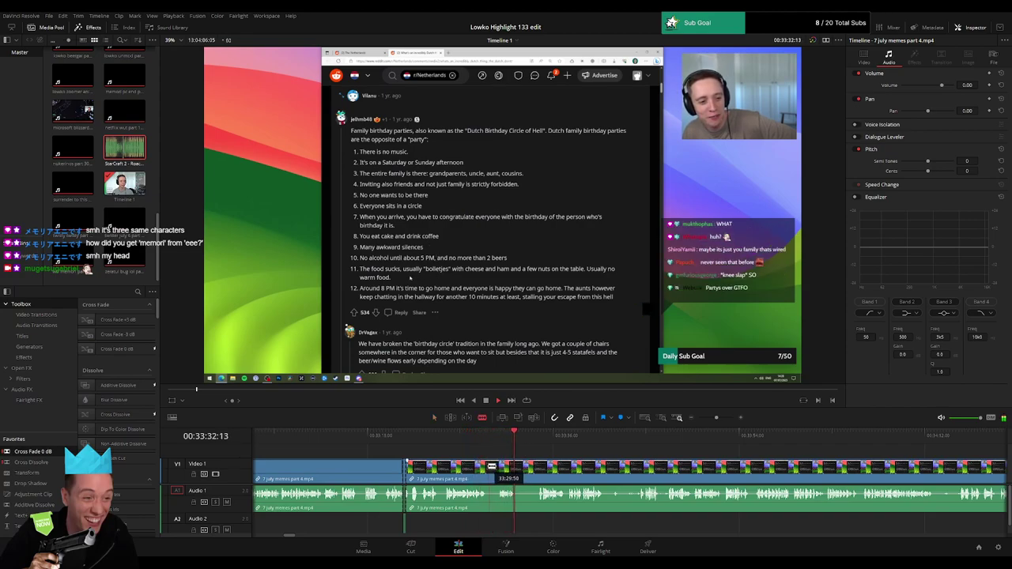
pyautogui.click(498, 468)
pyautogui.press('a')
pyautogui.click(493, 469)
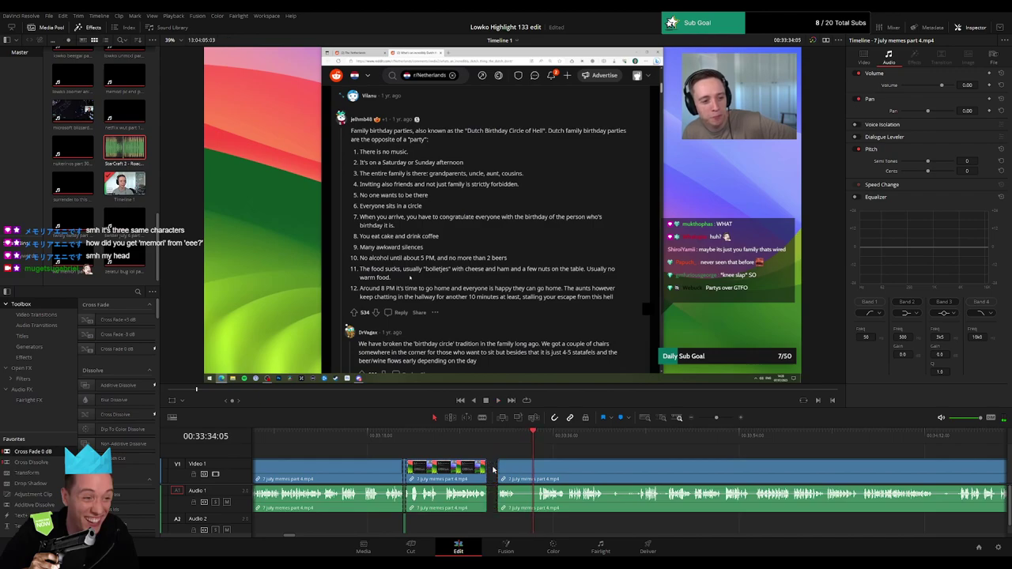
pyautogui.press('Delete')
# - Remove the section between about 00:33:32 and 00:33:34, closing the gap
pyautogui.press('b')
pyautogui.click(506, 472)
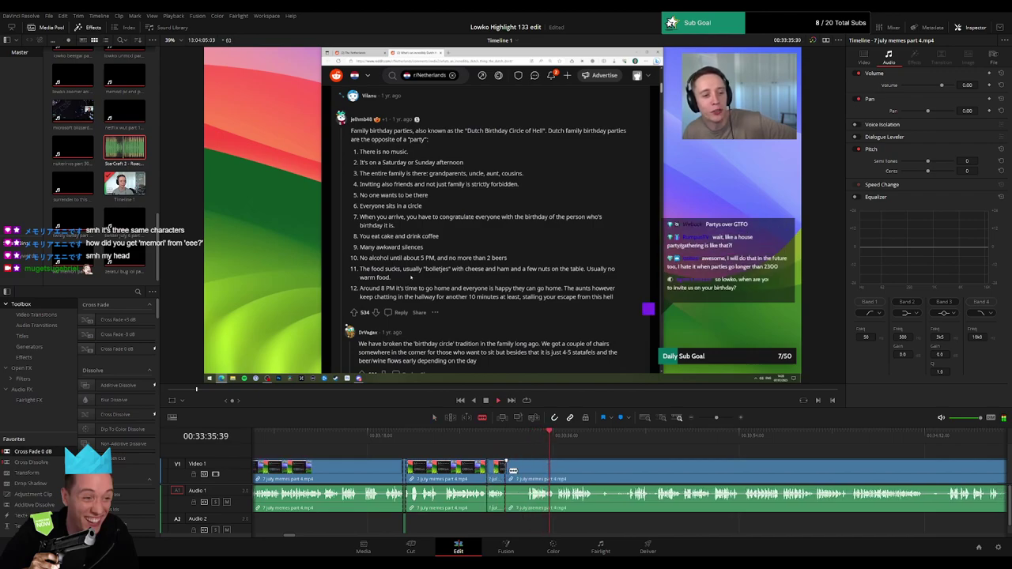
pyautogui.click(526, 472)
pyautogui.press('a')
pyautogui.click(518, 473)
pyautogui.press('BackSpace')
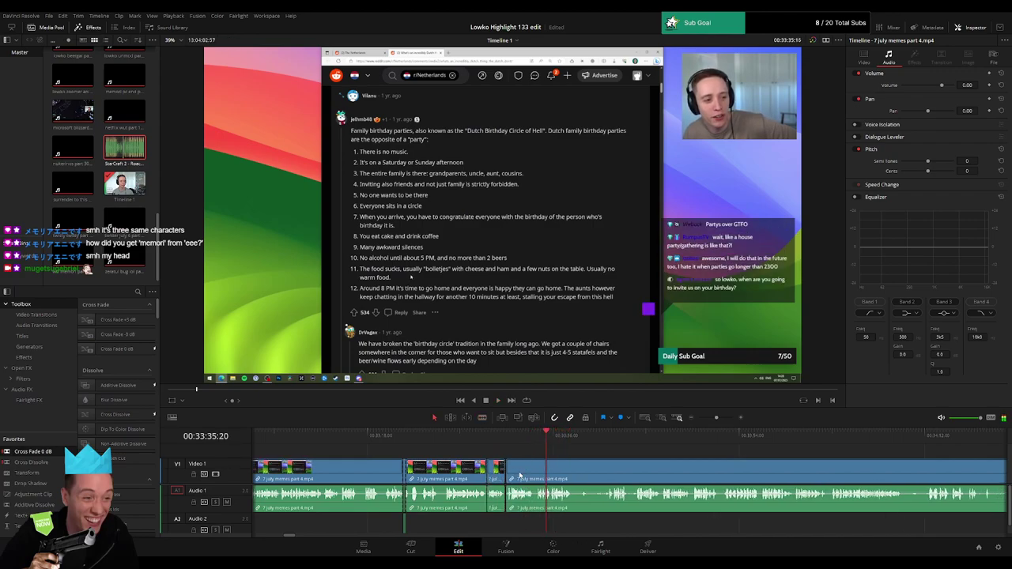
# - Remove the section between about 00:33:38 and 00:33:41 and apply Cross Fade 0 dB to the audio join
pyautogui.moveTo(615, 459); pyautogui.dragTo(456, 455)
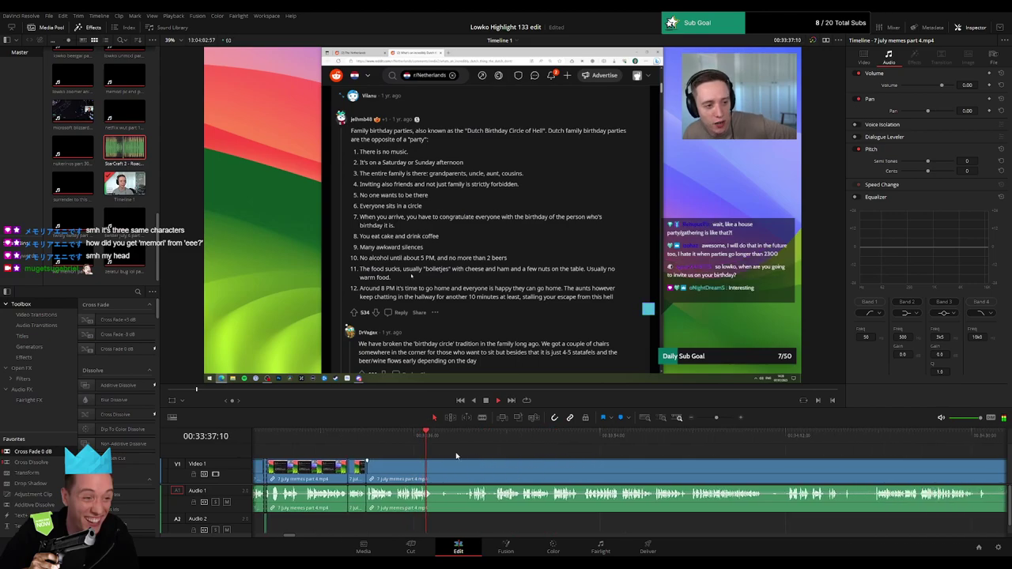
pyautogui.click(461, 437)
pyautogui.press('b')
pyautogui.click(432, 472)
pyautogui.click(467, 473)
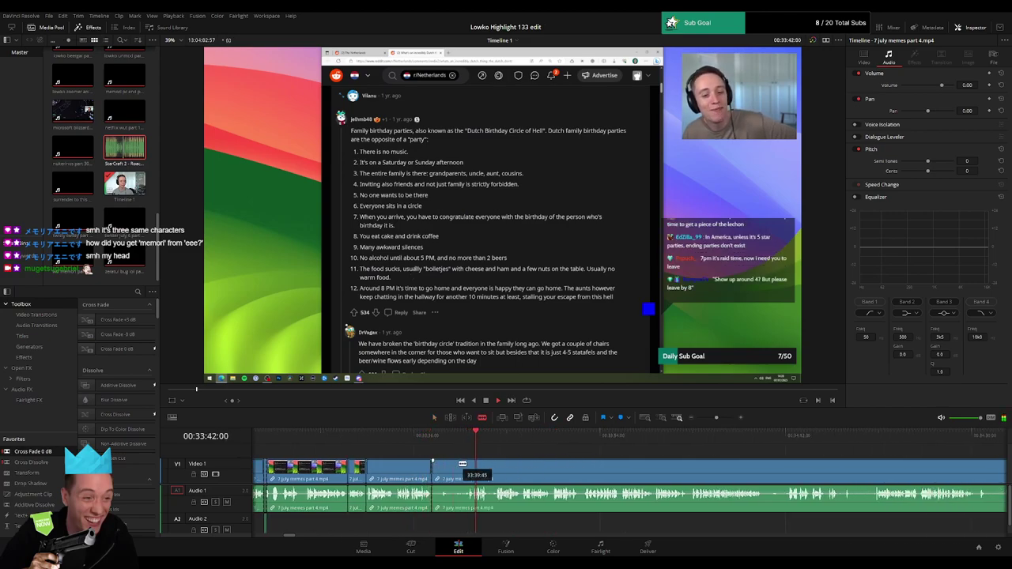
pyautogui.press('a')
pyautogui.press('BackSpace')
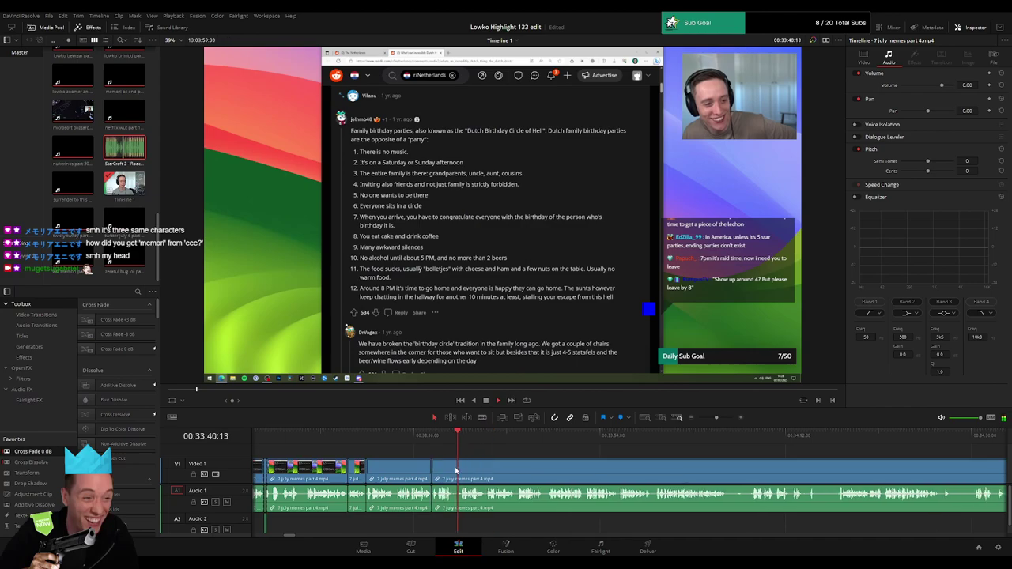
pyautogui.moveTo(37, 454); pyautogui.dragTo(432, 496)
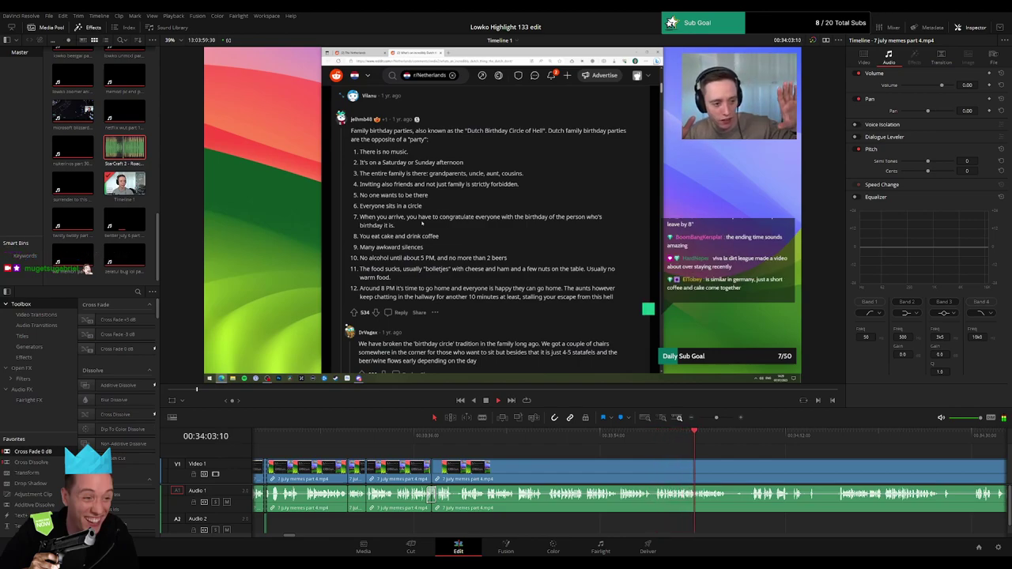
pyautogui.hscroll(5, 522, 459)
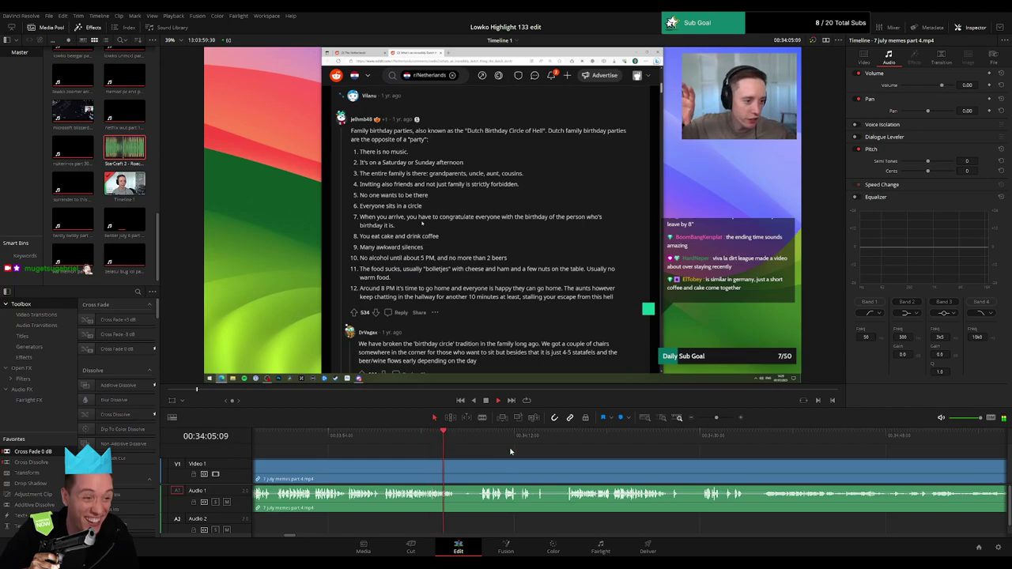
# - Remove the pause between about 00:34:06 and 00:34:08:30 from the video and audio, closing the gap
pyautogui.press('b')
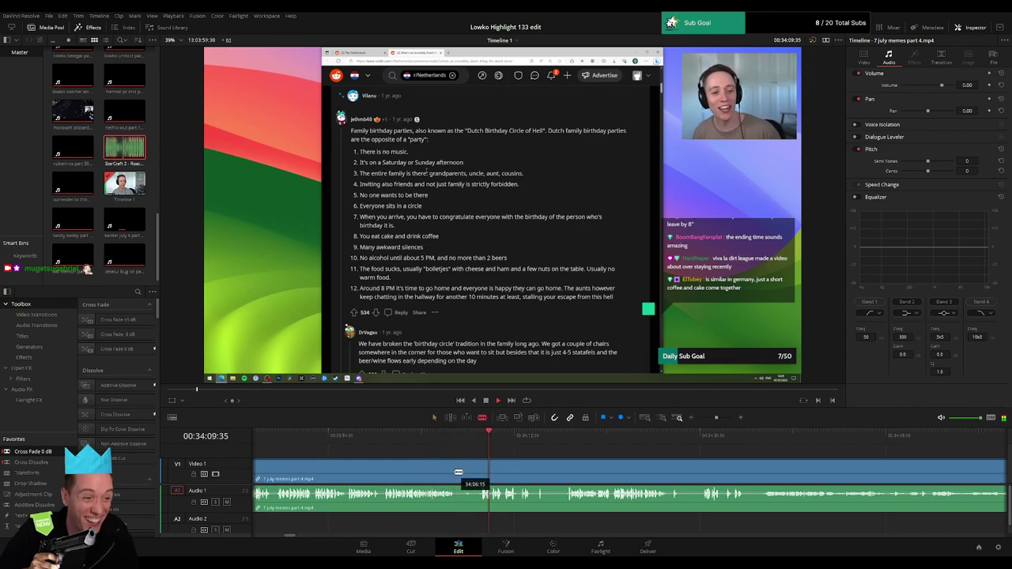
pyautogui.click(456, 472)
pyautogui.click(480, 471)
pyautogui.press('a')
pyautogui.click(477, 471)
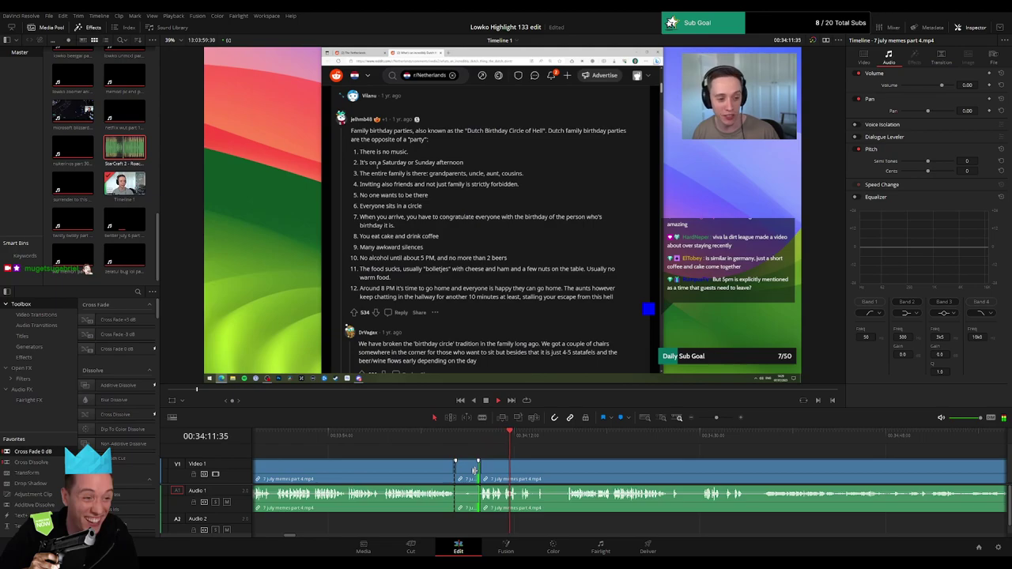
pyautogui.click(470, 473)
pyautogui.press('Delete')
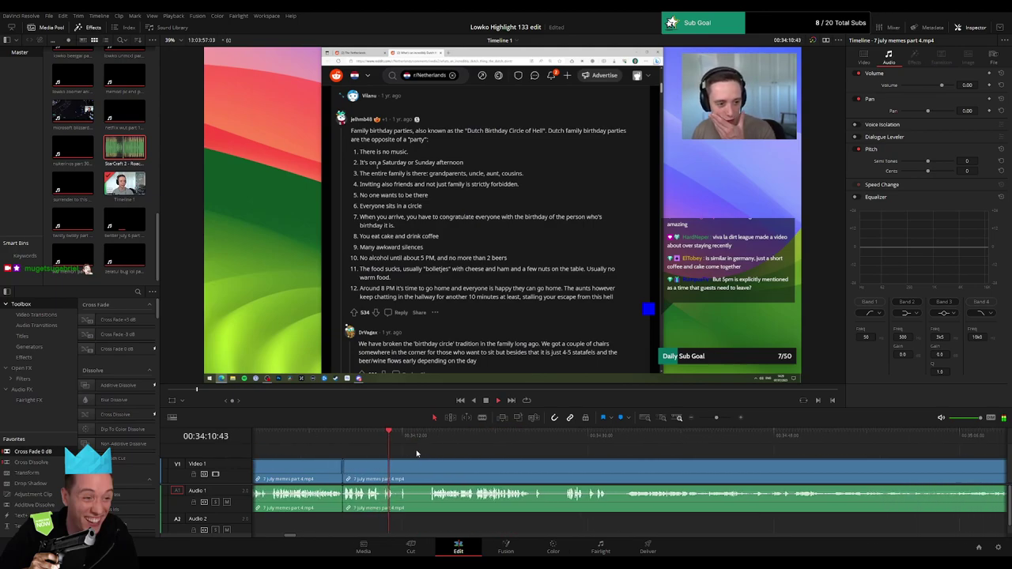
# - Split out the short word between about 00:34:10:35 and 00:34:10:46 and lower its audio to silence
pyautogui.press('b')
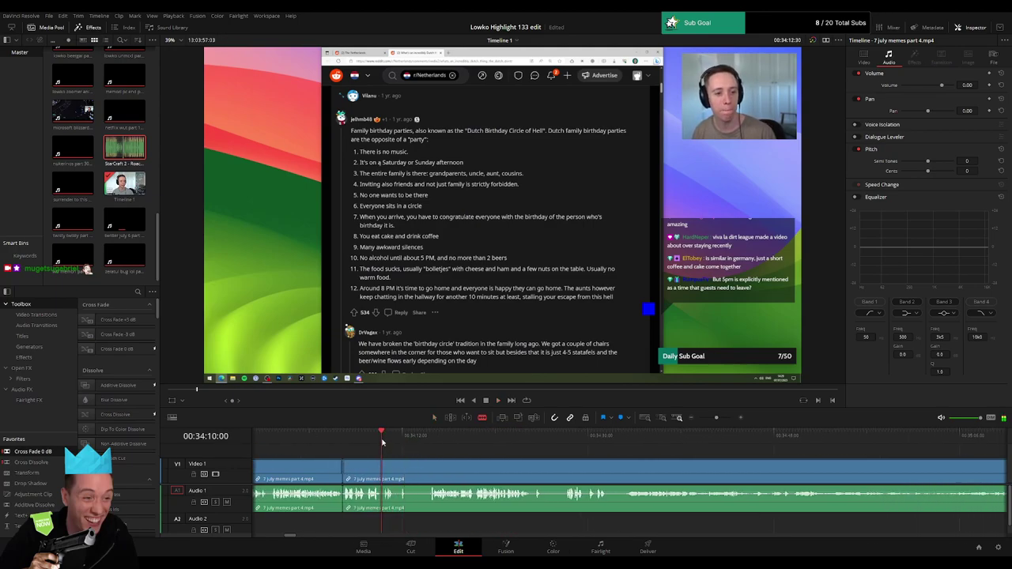
pyautogui.press('space')
pyautogui.moveTo(708, 419); pyautogui.dragTo(723, 420)
pyautogui.press('space')
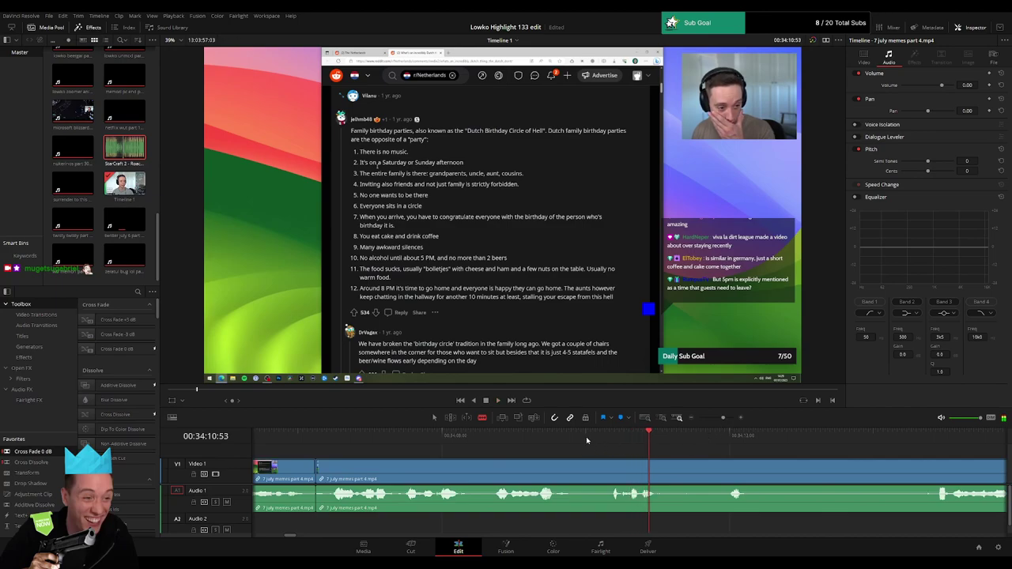
pyautogui.click(587, 440)
pyautogui.click(630, 495)
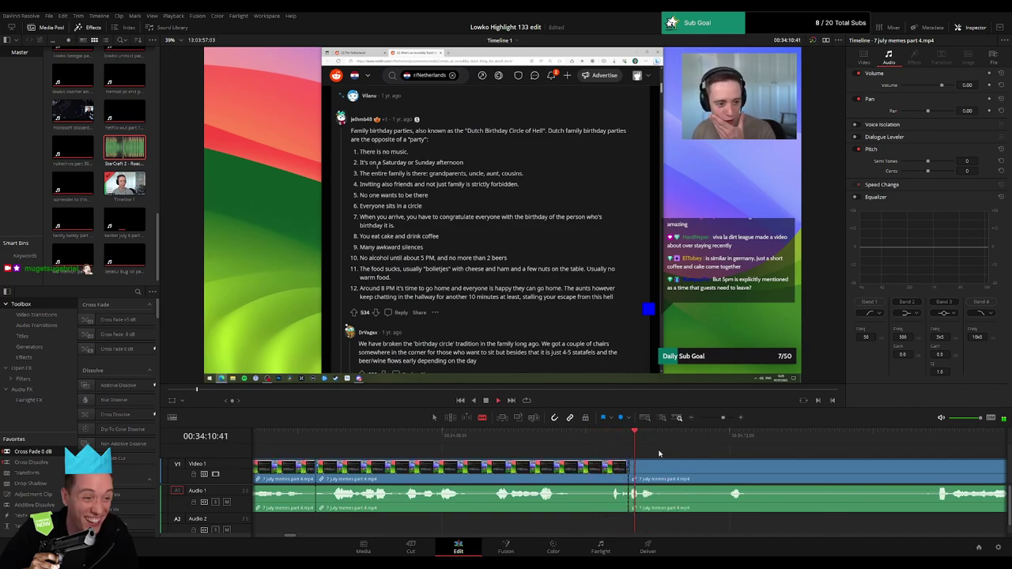
pyautogui.press('space')
pyautogui.press('a')
pyautogui.moveTo(635, 495); pyautogui.dragTo(636, 514)
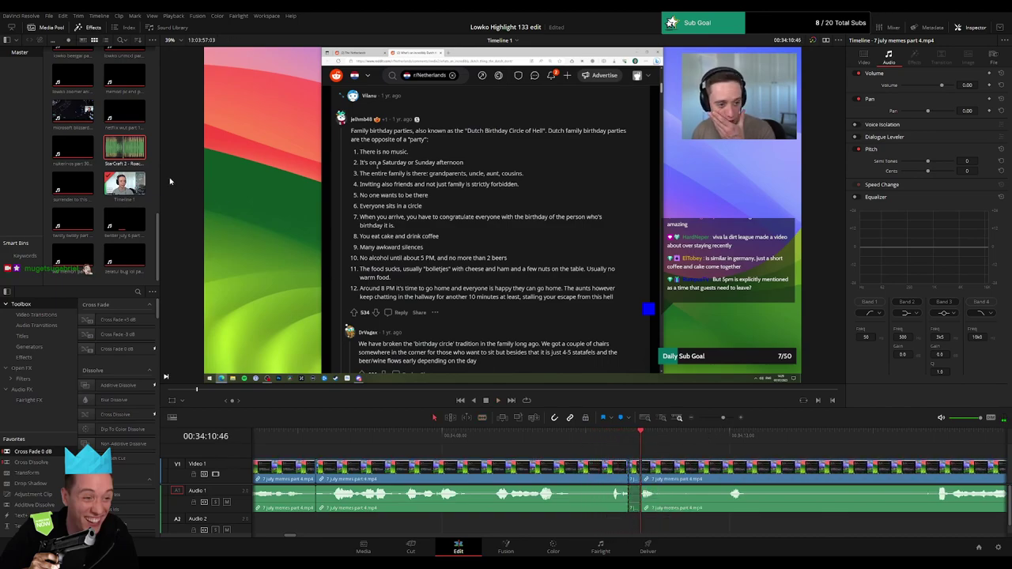
# - Place the StarCraft 2 Roach Quotes sound on Audio 2 under the silenced word, trimmed to match with volume -23, and preview it
pyautogui.moveTo(124, 148); pyautogui.dragTo(640, 527)
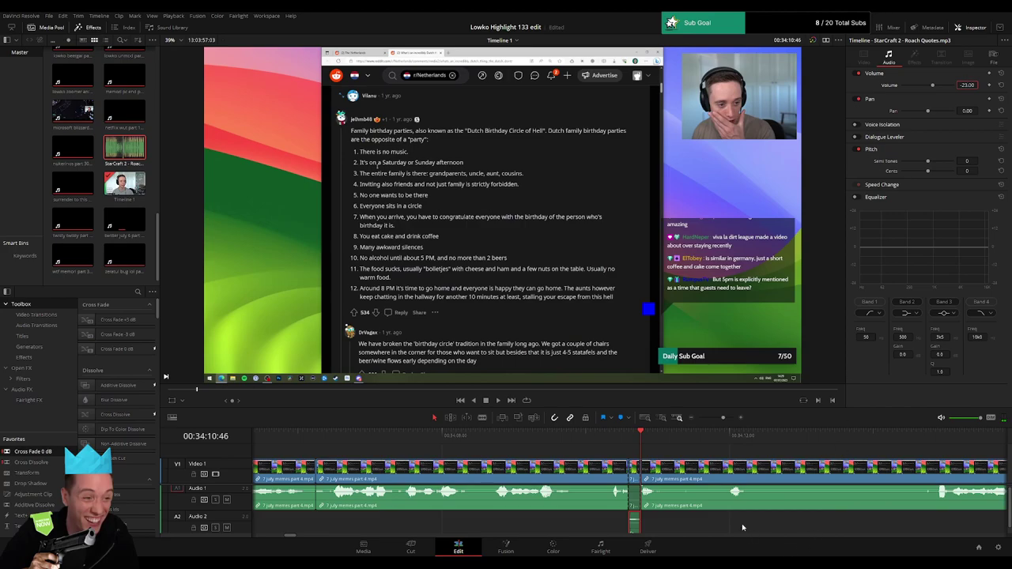
pyautogui.click(748, 503)
pyautogui.press('space')
pyautogui.moveTo(722, 417); pyautogui.dragTo(717, 417)
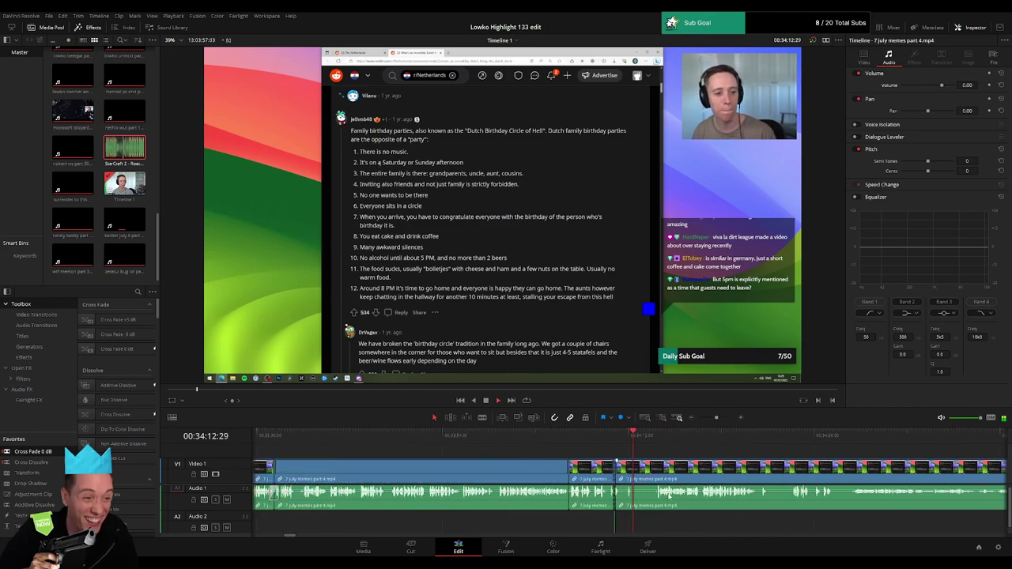
# - Remove the pause between about 00:34:12:30 and 00:34:14:50, just before the speech resumes, closing the gap
pyautogui.moveTo(670, 477); pyautogui.dragTo(671, 461)
pyautogui.hotkey('ctrl', 'z')
pyautogui.press('b')
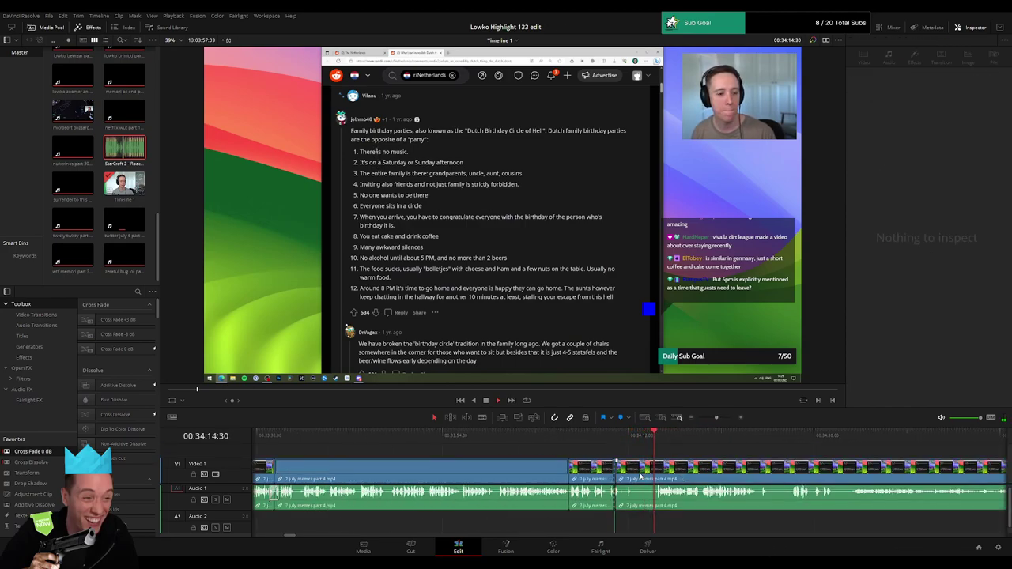
pyautogui.click(636, 470)
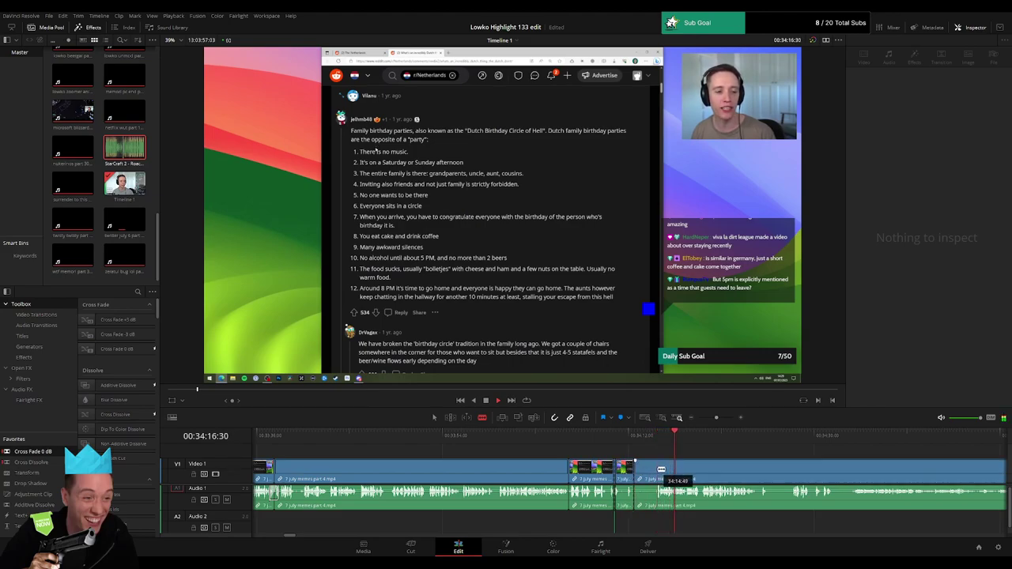
pyautogui.click(655, 438)
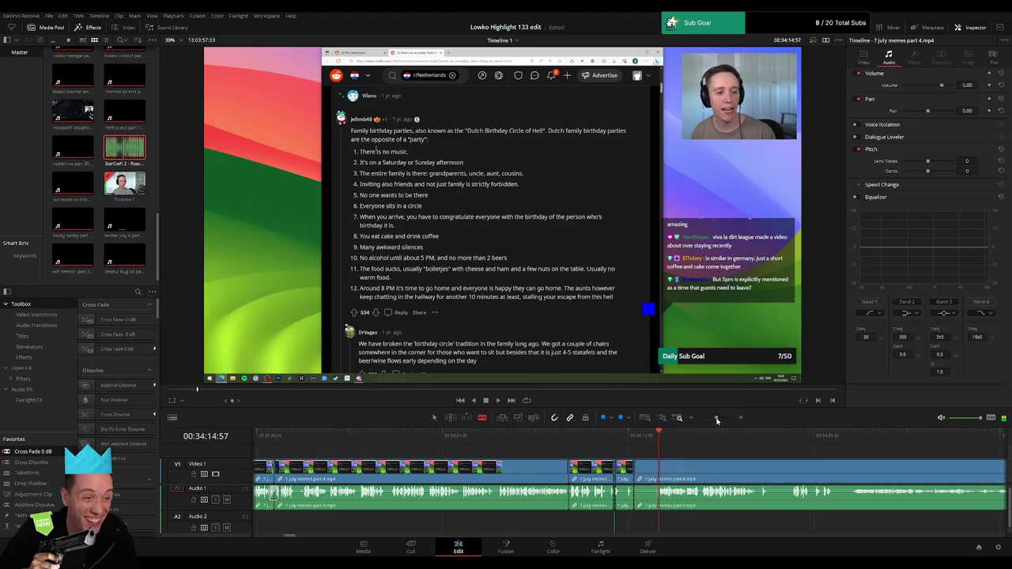
pyautogui.moveTo(718, 418); pyautogui.dragTo(726, 419)
pyautogui.click(578, 437)
pyautogui.press('space')
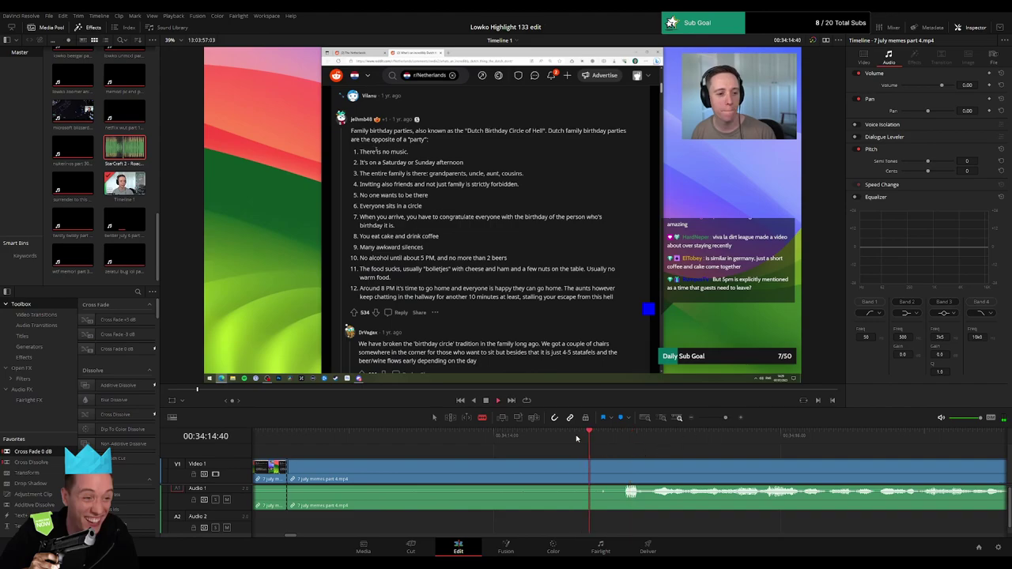
pyautogui.press('space')
pyautogui.click(612, 470)
pyautogui.press('a')
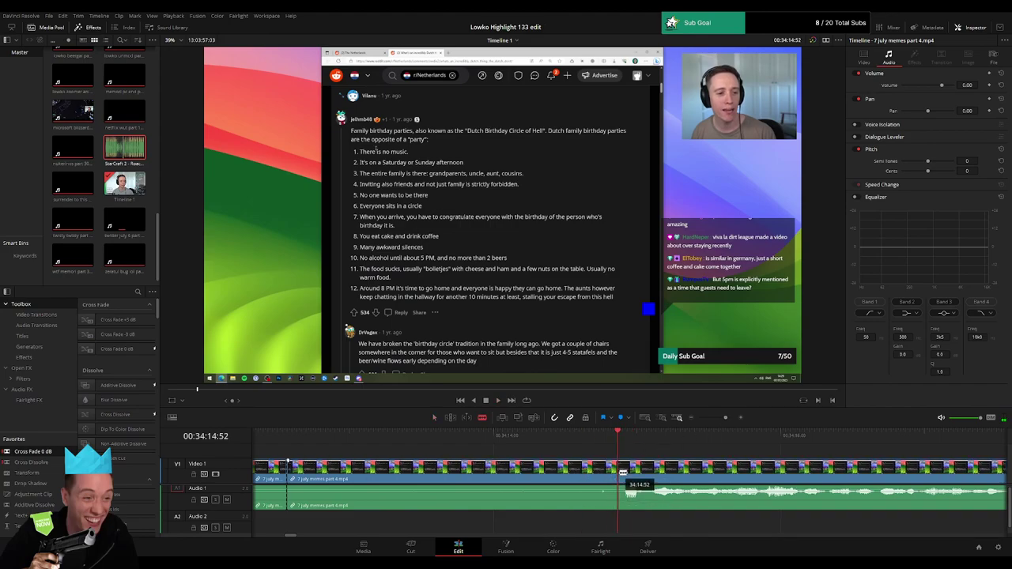
pyautogui.click(586, 480)
pyautogui.press('Delete')
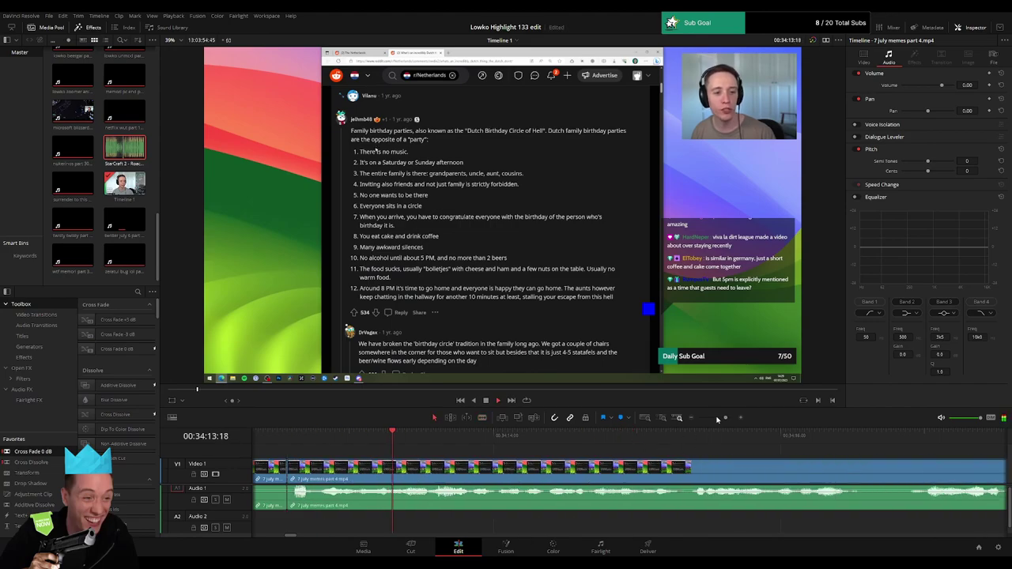
# - Remove the section between about 00:34:23 and 00:34:25 from the video and audio, closing the gap
pyautogui.moveTo(717, 419); pyautogui.dragTo(714, 418)
pyautogui.moveTo(684, 483); pyautogui.dragTo(464, 473)
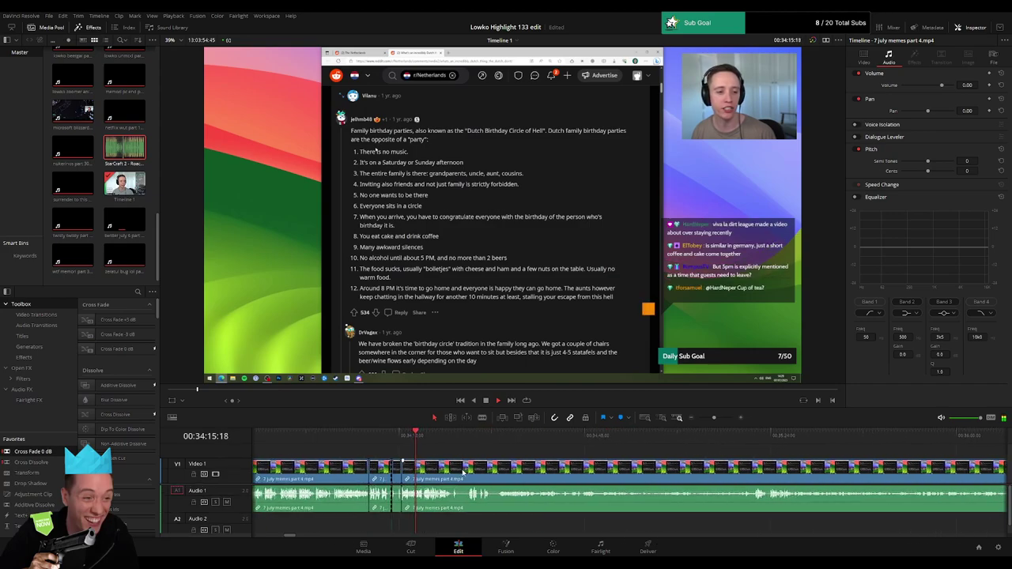
pyautogui.moveTo(713, 418); pyautogui.dragTo(720, 417)
pyautogui.moveTo(757, 475); pyautogui.dragTo(463, 468)
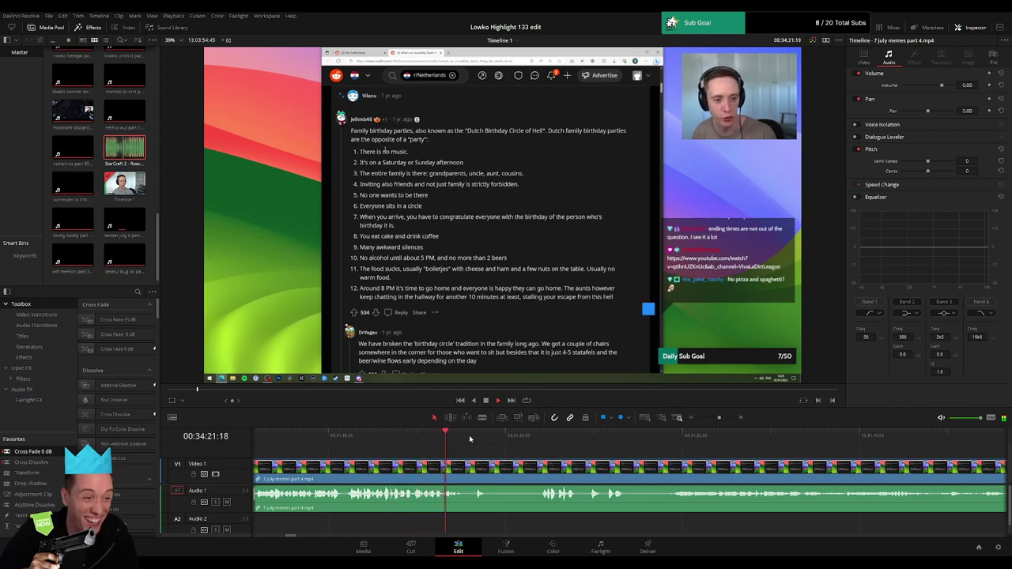
pyautogui.click(534, 437)
pyautogui.press('b')
pyautogui.click(489, 468)
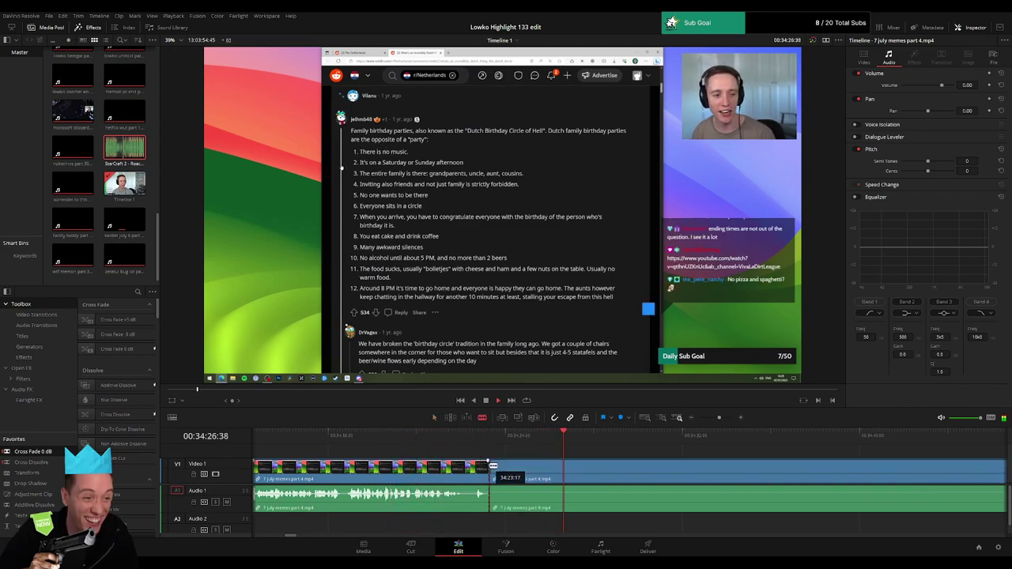
pyautogui.click(541, 467)
pyautogui.press('a')
pyautogui.click(517, 472)
pyautogui.press('Delete')
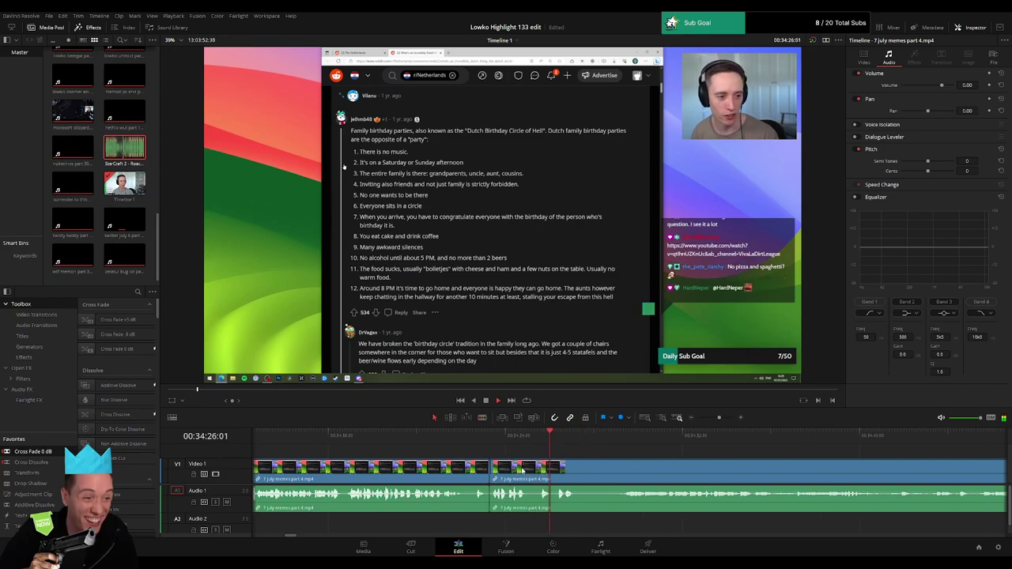
# - Cut out the section between about 00:34:27 and 00:34:29, just before the YouTube sketch starts, closing the gap
pyautogui.moveTo(590, 461); pyautogui.dragTo(472, 456)
pyautogui.click(497, 437)
pyautogui.press('b')
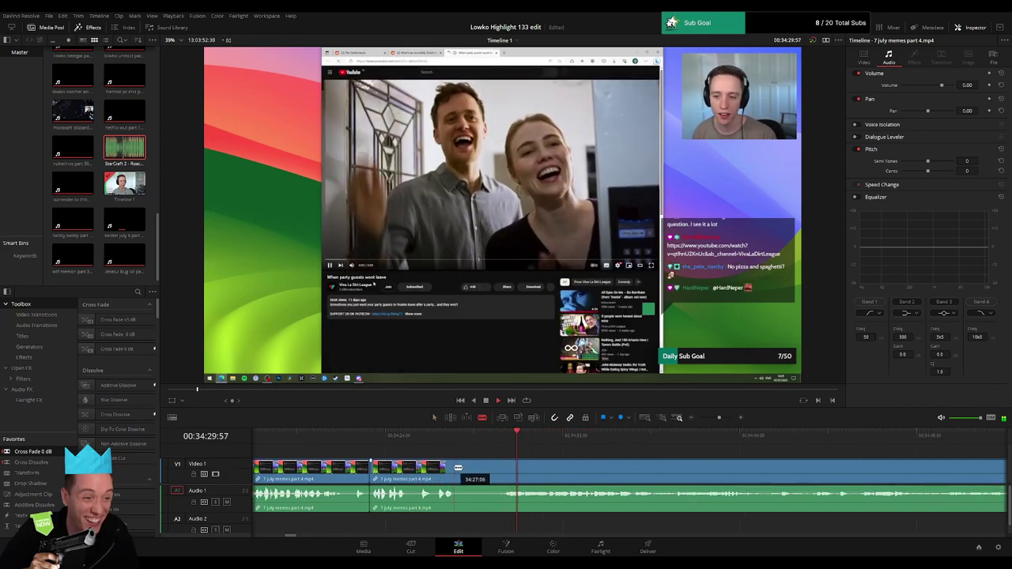
pyautogui.click(455, 467)
pyautogui.click(503, 467)
pyautogui.press('a')
pyautogui.click(490, 472)
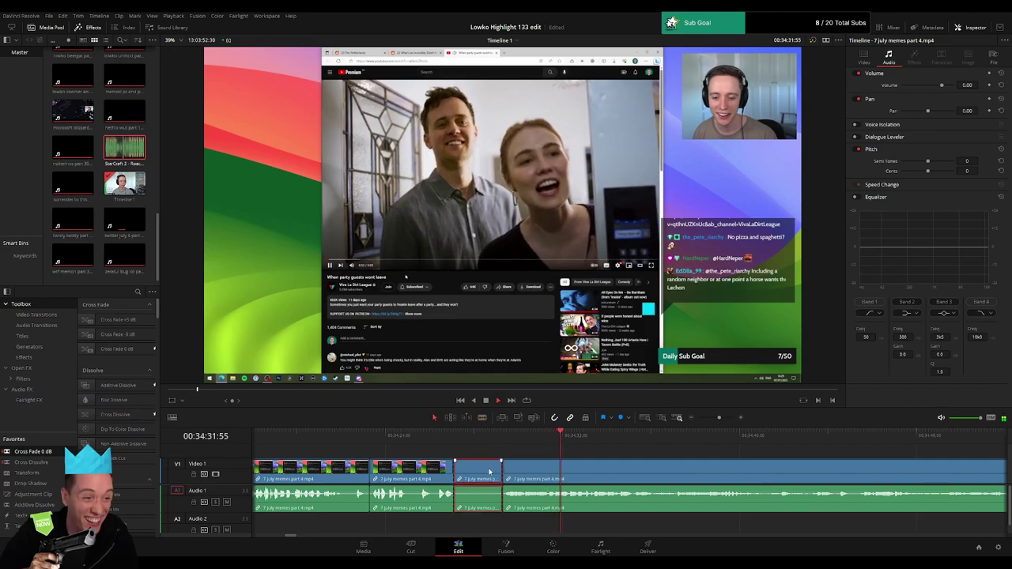
pyautogui.press('Delete')
pyautogui.click(489, 472)
pyautogui.press('Delete')
# - Preview the new join at the start of the YouTube sketch and review the footage up to about 00:36:15 for further cuts
pyautogui.click(436, 434)
pyautogui.press('space')
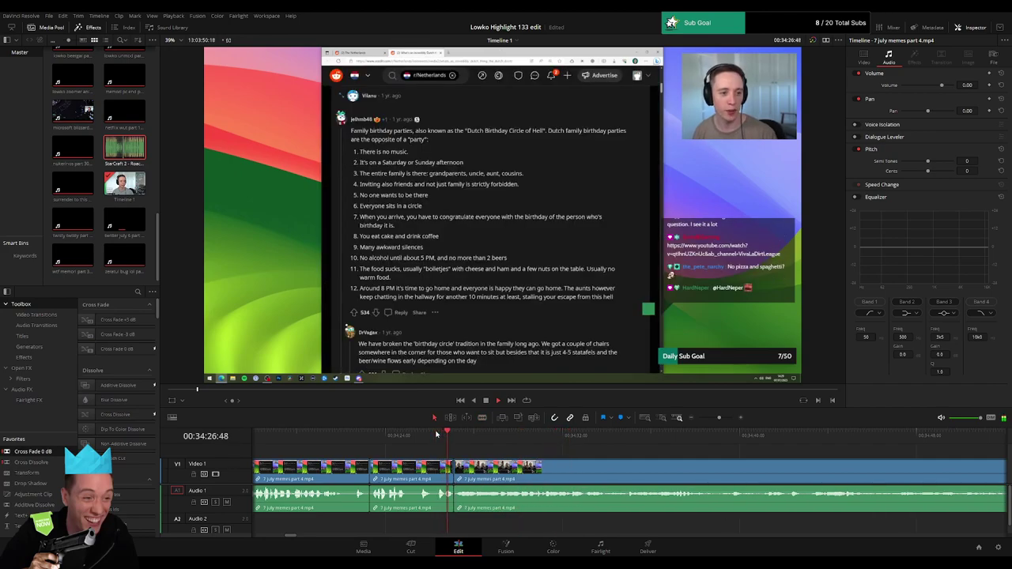
pyautogui.press('space')
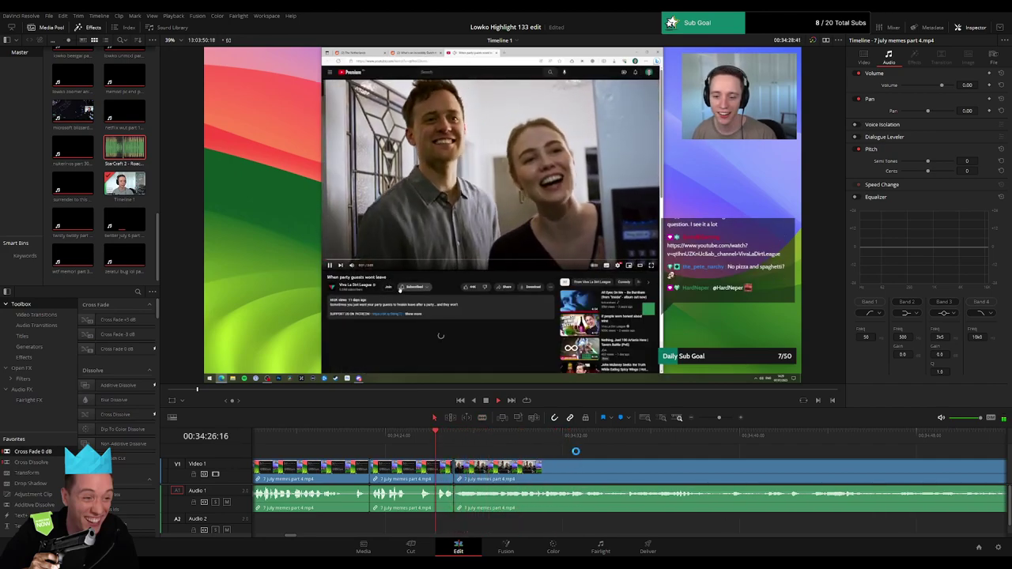
pyautogui.hscroll(2, 641, 442)
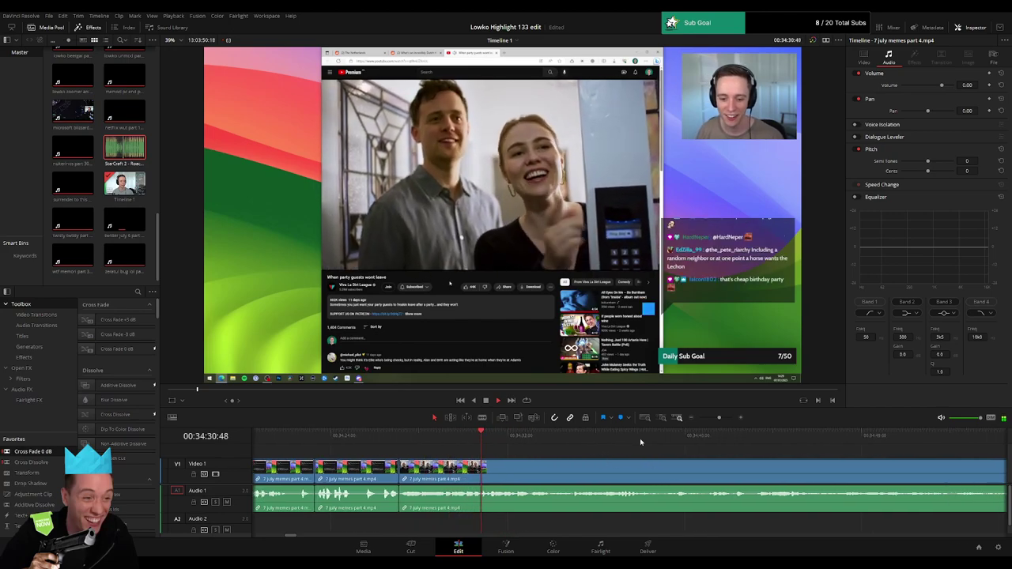
pyautogui.moveTo(719, 419); pyautogui.dragTo(715, 421)
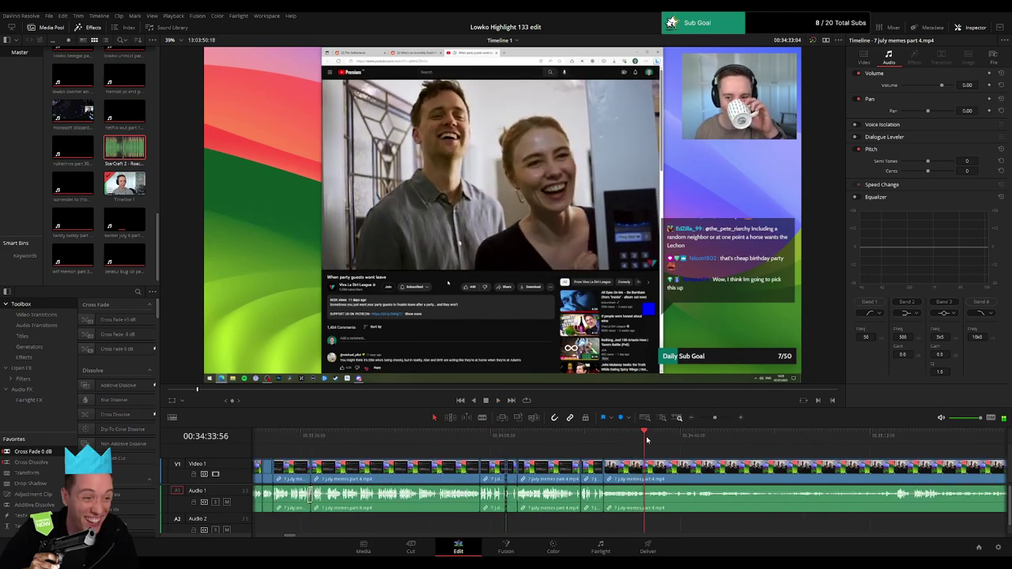
pyautogui.hscroll(3, 552, 459)
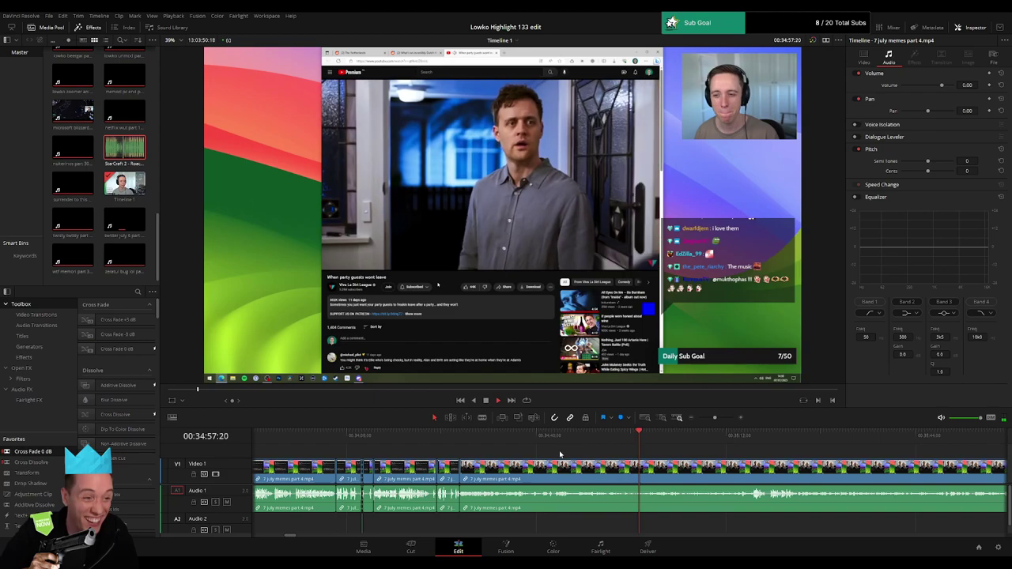
pyautogui.moveTo(676, 474); pyautogui.dragTo(508, 439)
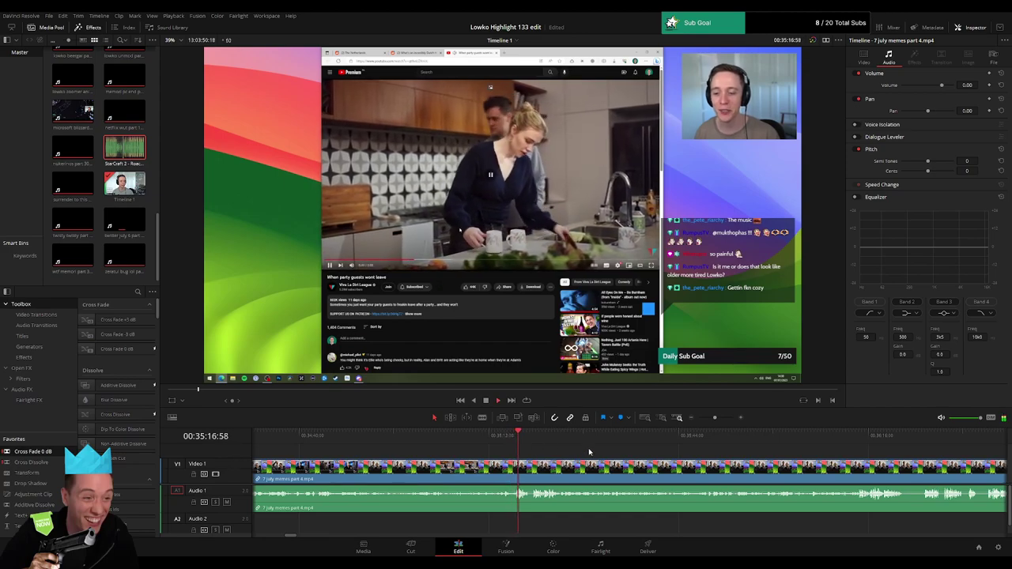
pyautogui.hscroll(3, 474, 443)
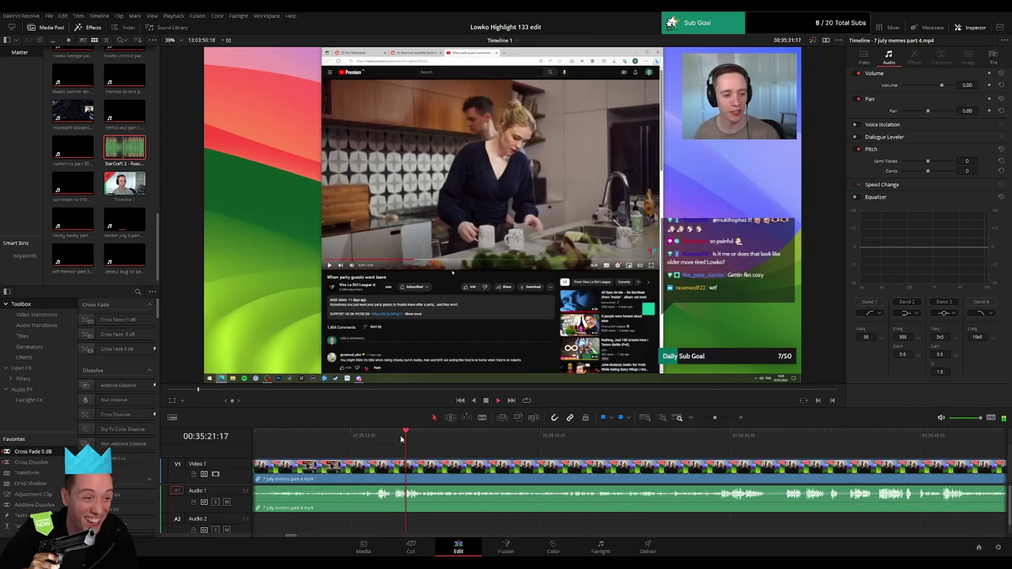
pyautogui.moveTo(419, 445); pyautogui.dragTo(726, 445)
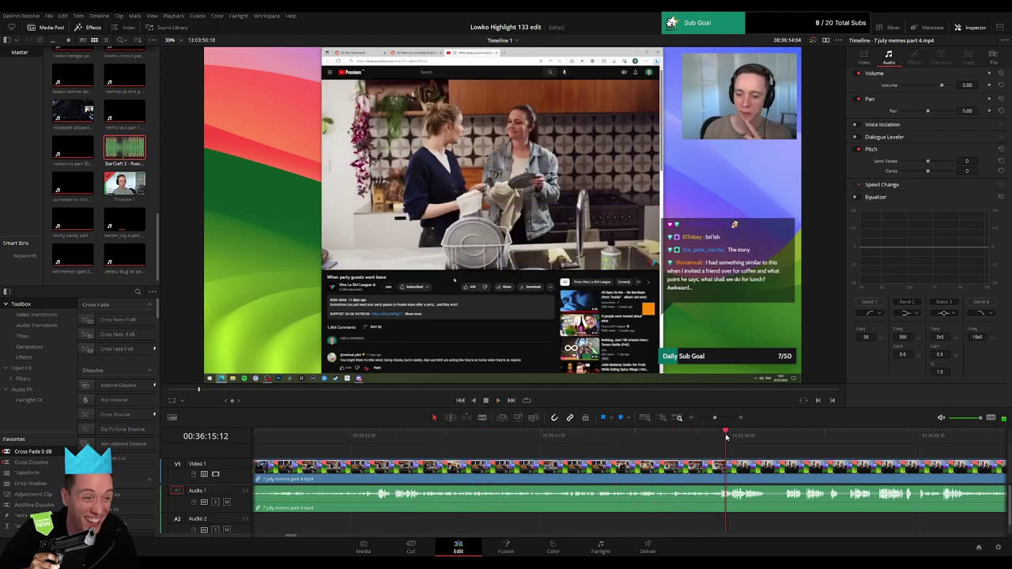
pyautogui.hscroll(5, 744, 451)
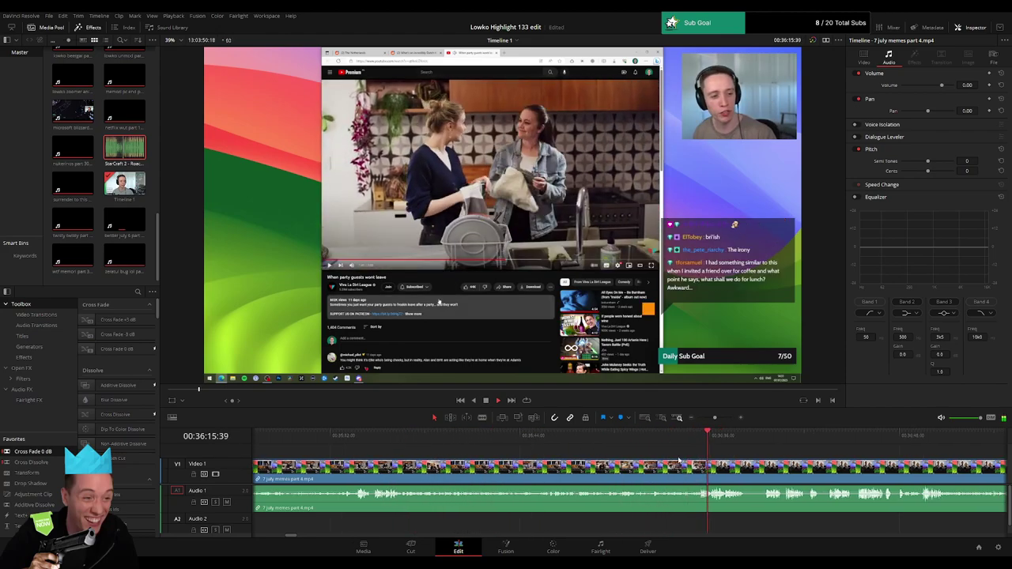
# - Remove the section between about 00:36:22 and 00:36:25, while the sketch is paused, closing the gap
pyautogui.press('b')
pyautogui.click(479, 466)
pyautogui.click(496, 466)
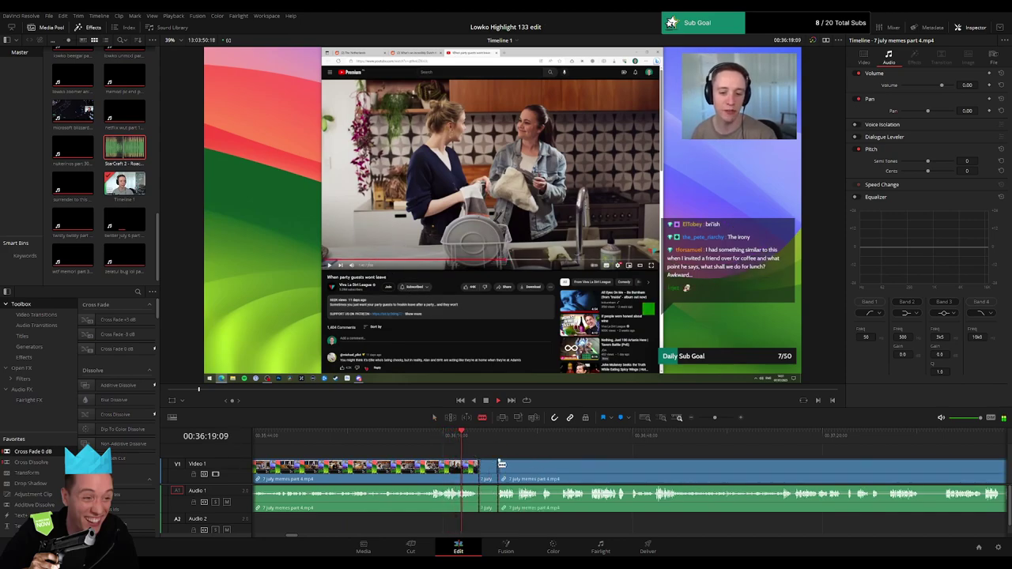
pyautogui.press('Delete')
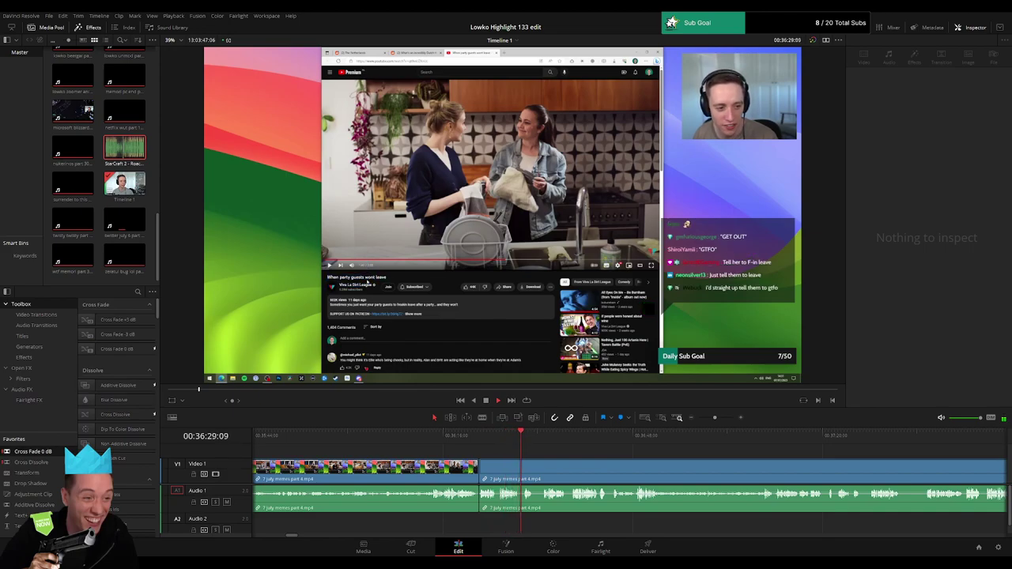
# - Remove the pause between about 00:36:31 and 00:36:33 from the video and audio, closing the gap
pyautogui.moveTo(715, 418); pyautogui.dragTo(717, 418)
pyautogui.click(651, 445)
pyautogui.press('b')
pyautogui.click(631, 472)
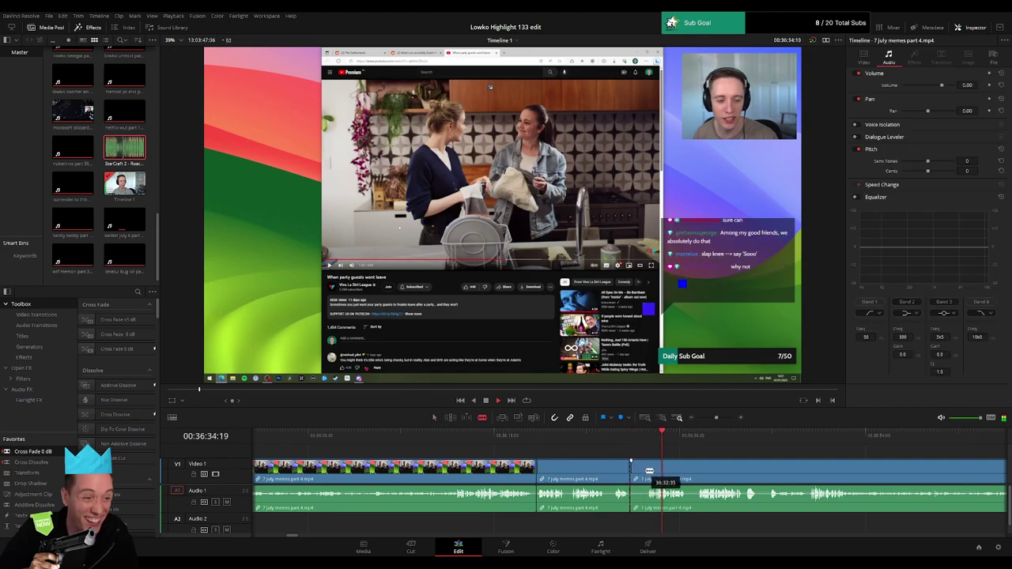
pyautogui.click(647, 472)
pyautogui.press('a')
pyautogui.click(639, 472)
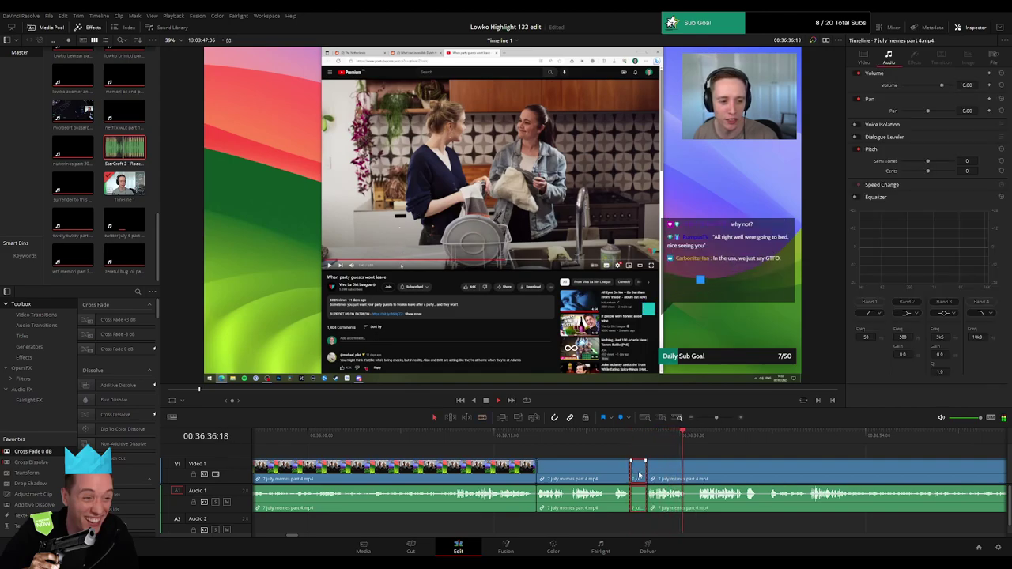
pyautogui.press('Delete')
# - Remove the short pause at about 00:36:30 from the video and audio, closing the gap
pyautogui.click(608, 466)
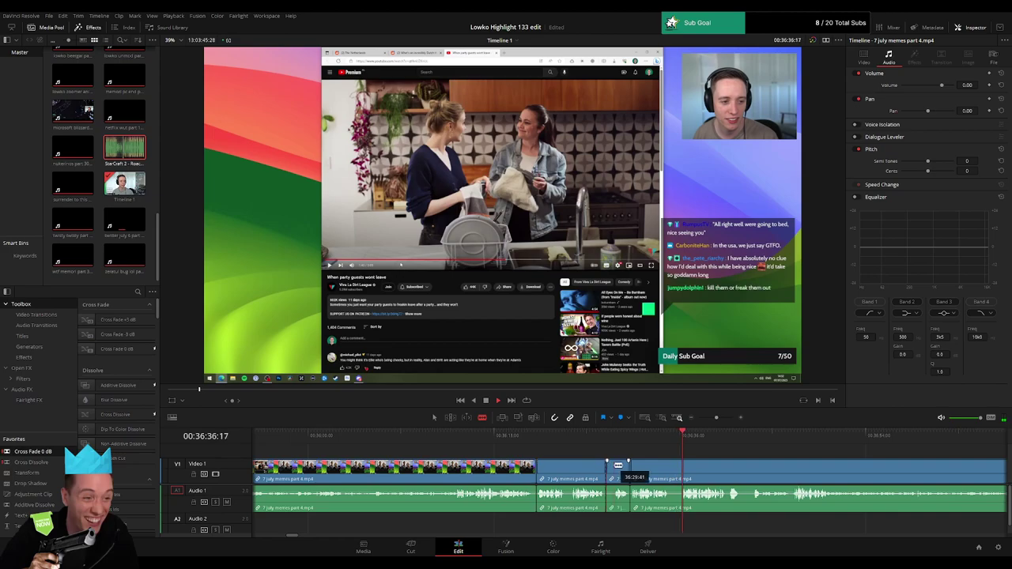
pyautogui.click(616, 466)
pyautogui.press('a')
pyautogui.press('Delete')
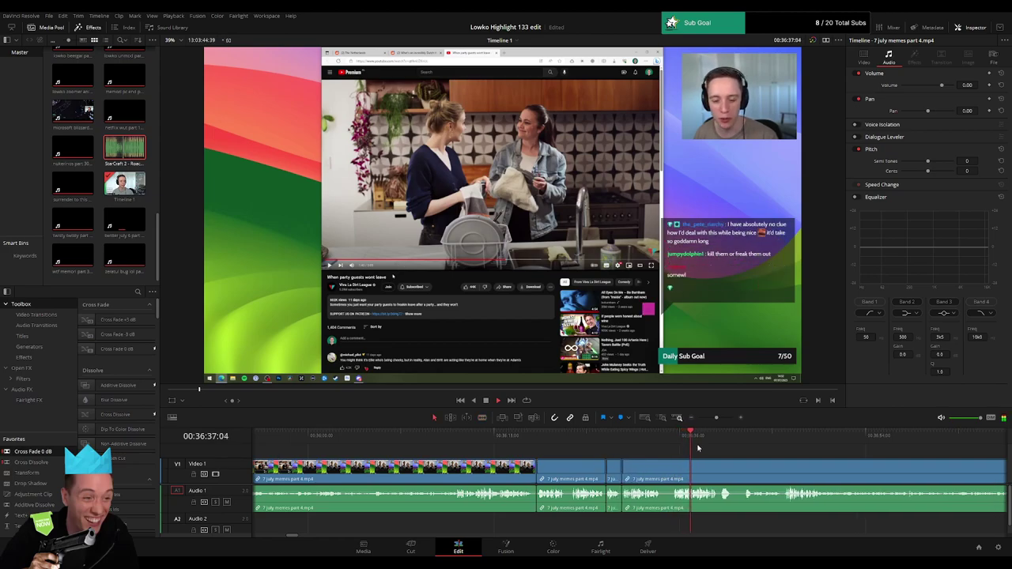
# - Cut out the section between about 00:36:35 and 00:36:36, while the sketch is paused, closing the gap
pyautogui.press('b')
pyautogui.click(665, 463)
pyautogui.click(676, 462)
pyautogui.press('a')
pyautogui.click(666, 466)
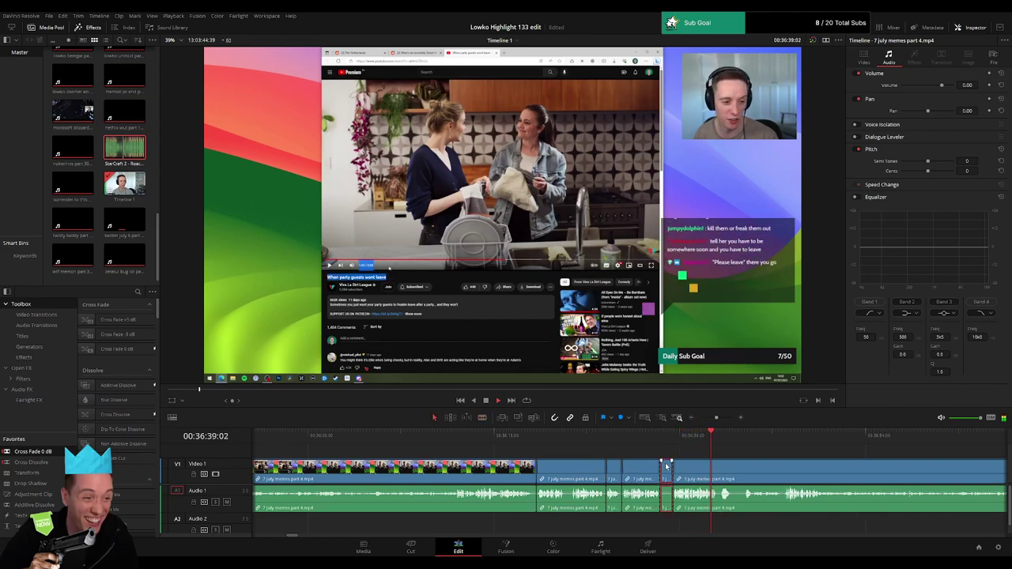
pyautogui.press('Delete')
# - Isolate the word just before 00:36:38 and cover it on Audio 2 with a lowered-volume piece of StarCraft 2 - Roach Quotes.mp3
pyautogui.click(678, 436)
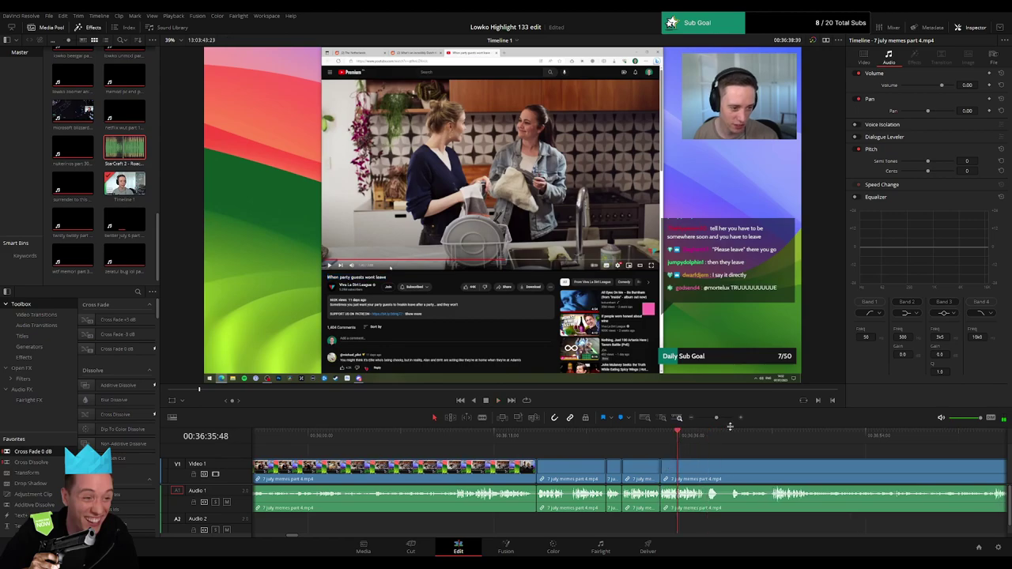
pyautogui.press('space')
pyautogui.moveTo(716, 417); pyautogui.dragTo(720, 419)
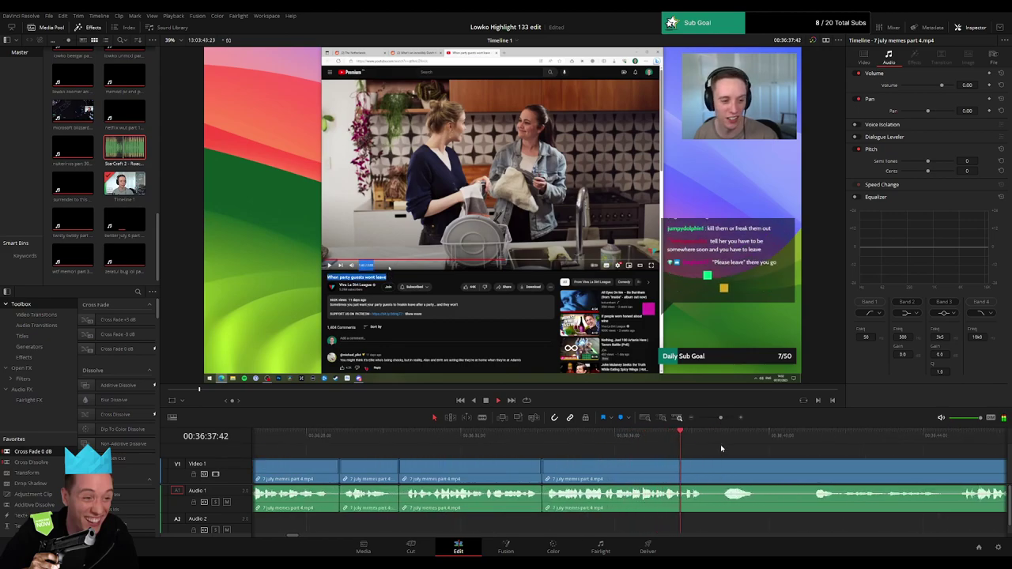
pyautogui.press('b')
pyautogui.click(691, 466)
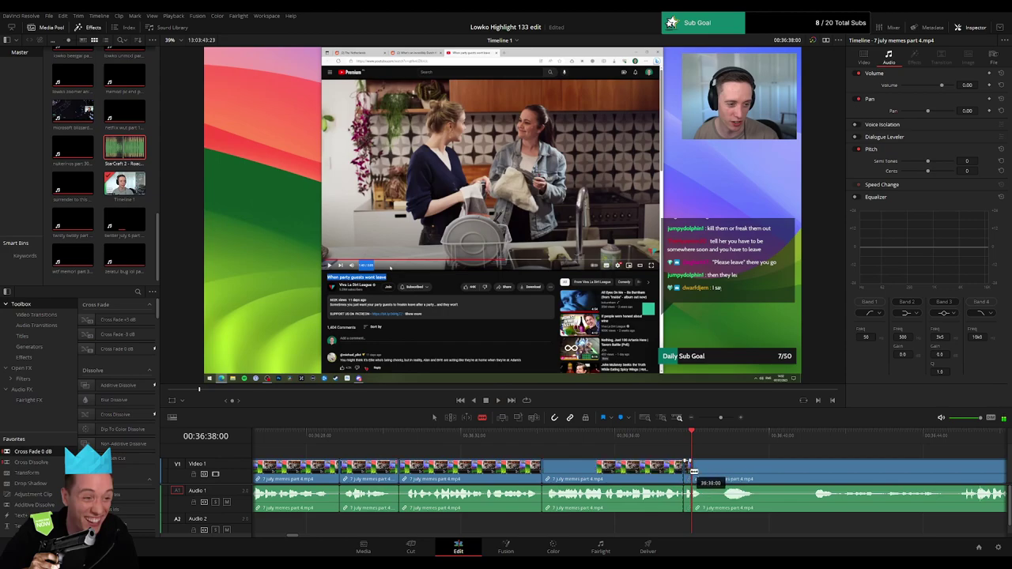
pyautogui.moveTo(689, 510)
pyautogui.mouseDown()
pyautogui.moveTo(672, 528)
pyautogui.moveTo(687, 522)
pyautogui.mouseUp()
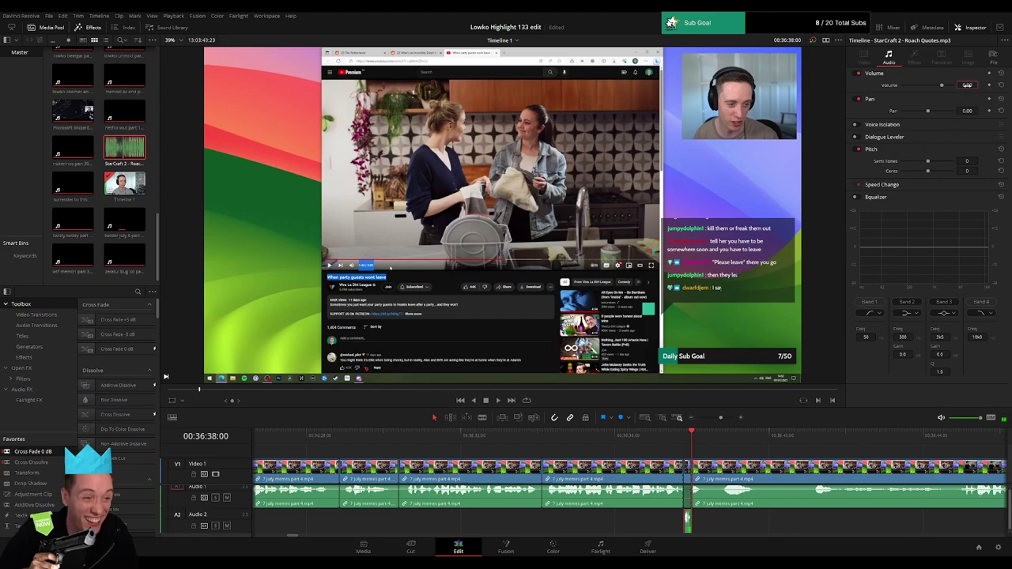
pyautogui.click(756, 529)
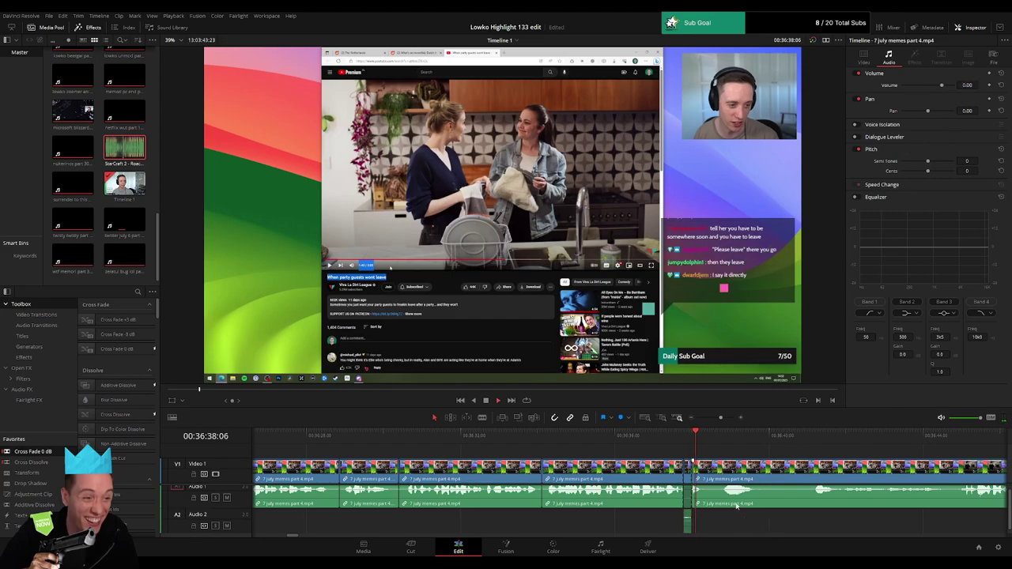
# - Preview the covered word and review the rest of the sketch up to about 00:37:18 for further cuts
pyautogui.press('space')
pyautogui.scroll(-5, 739, 434)
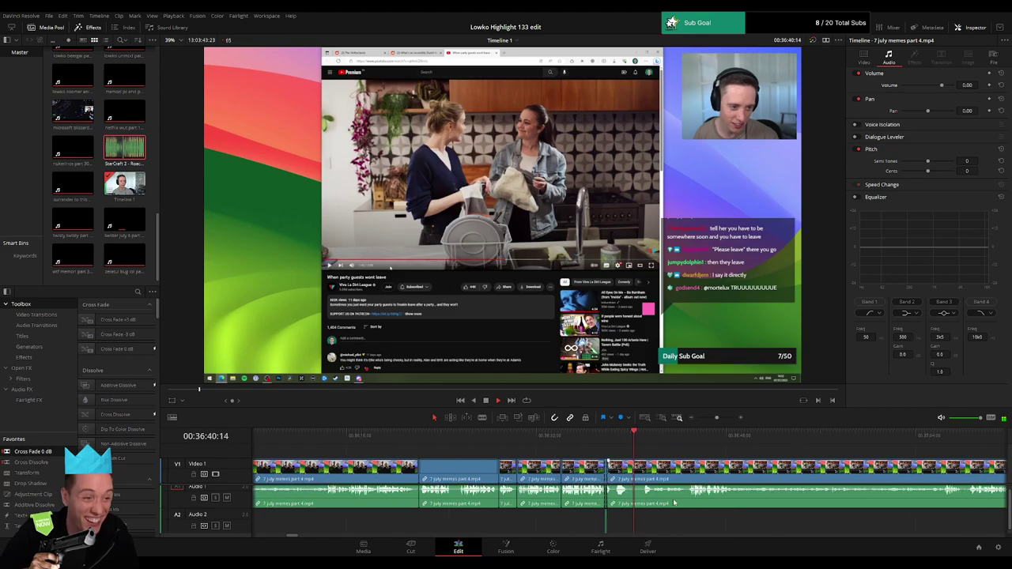
pyautogui.hscroll(2, 532, 454)
pyautogui.hscroll(1, 532, 453)
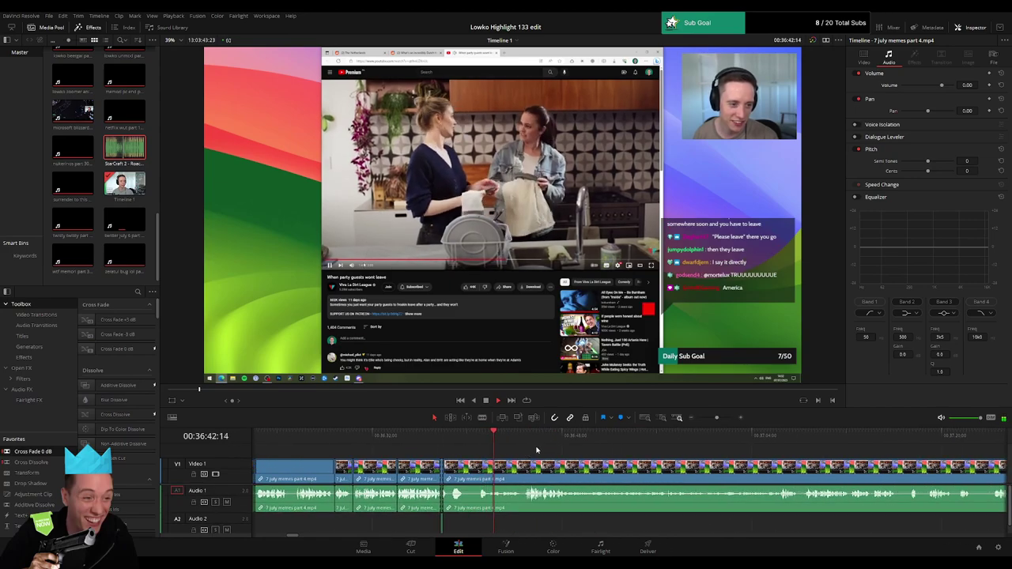
pyautogui.click(519, 440)
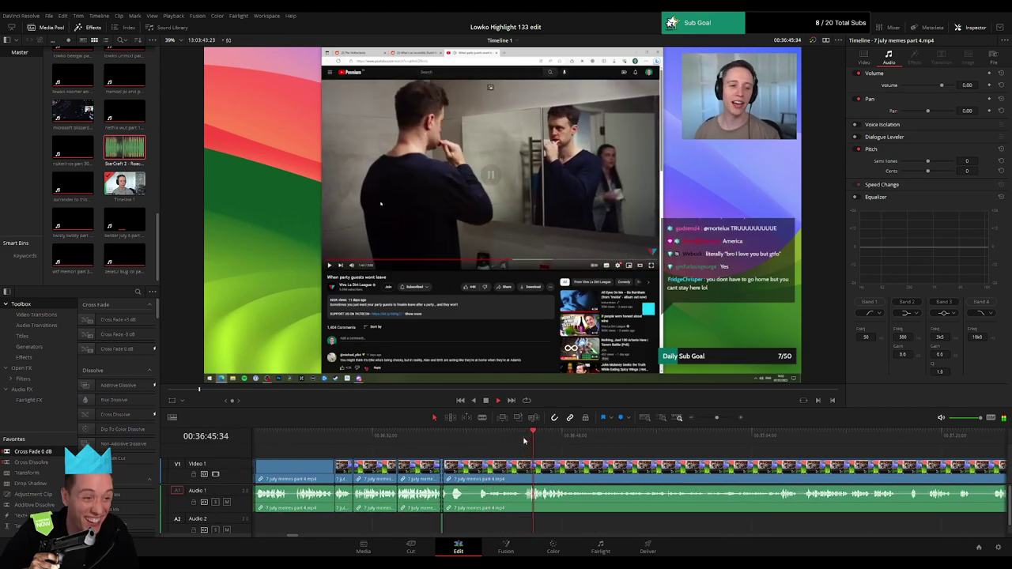
pyautogui.hscroll(3, 504, 475)
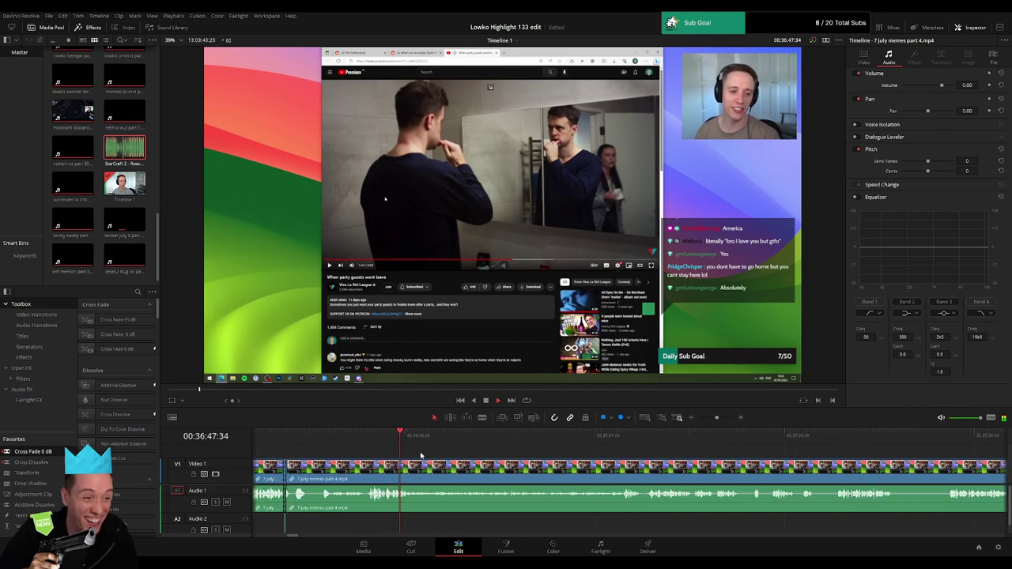
pyautogui.moveTo(429, 440); pyautogui.dragTo(617, 444)
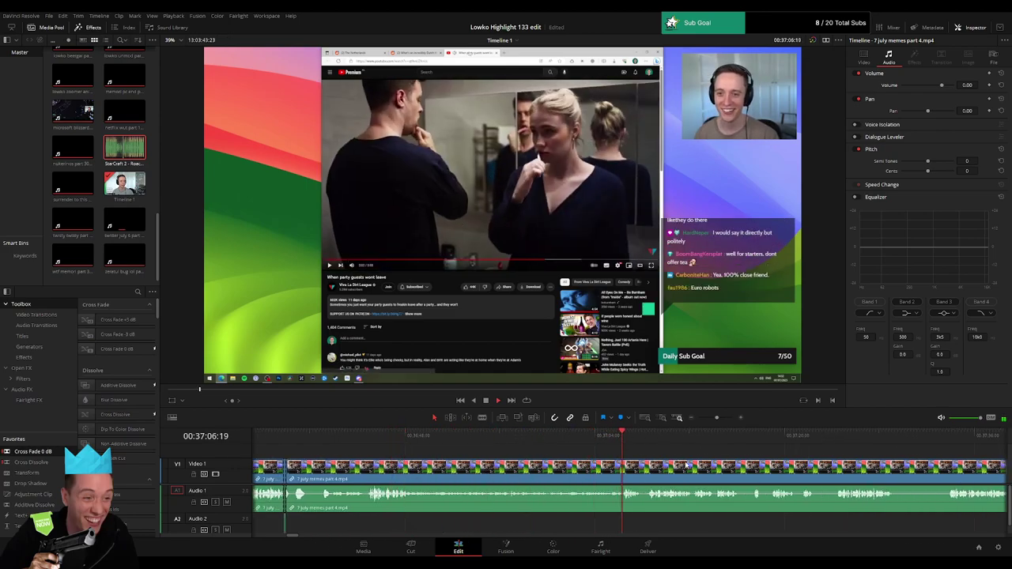
pyautogui.hscroll(4, 687, 466)
pyautogui.click(452, 441)
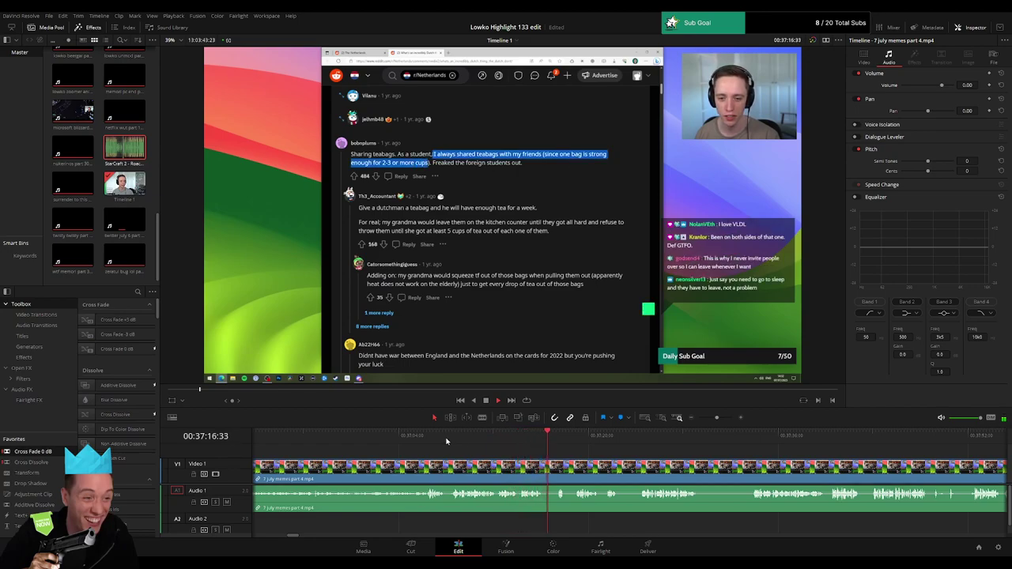
pyautogui.moveTo(646, 469); pyautogui.dragTo(374, 449)
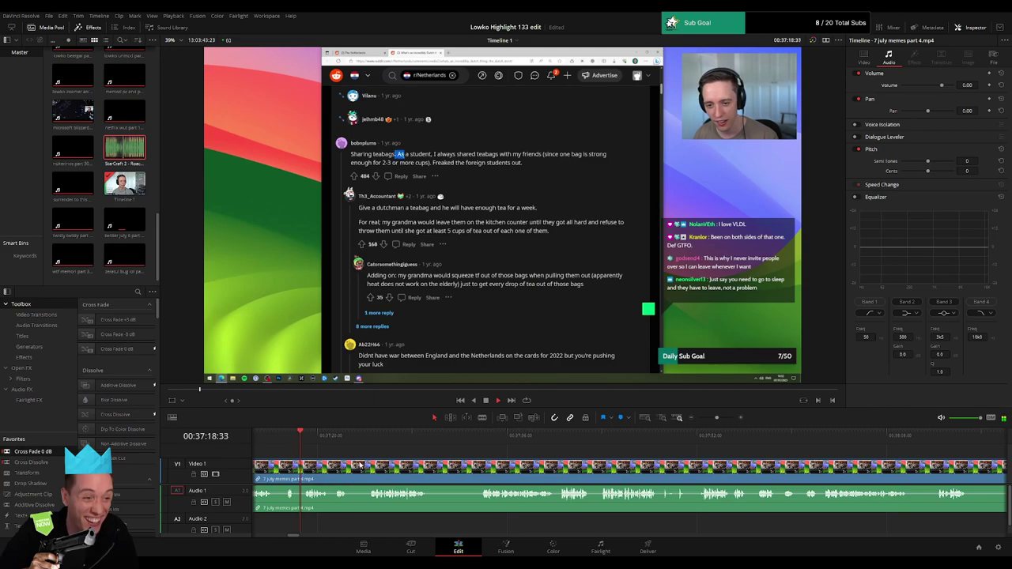
# - Remove the section between about 00:37:22 and 00:37:24, after the teabag comment, closing the gap
pyautogui.press('b')
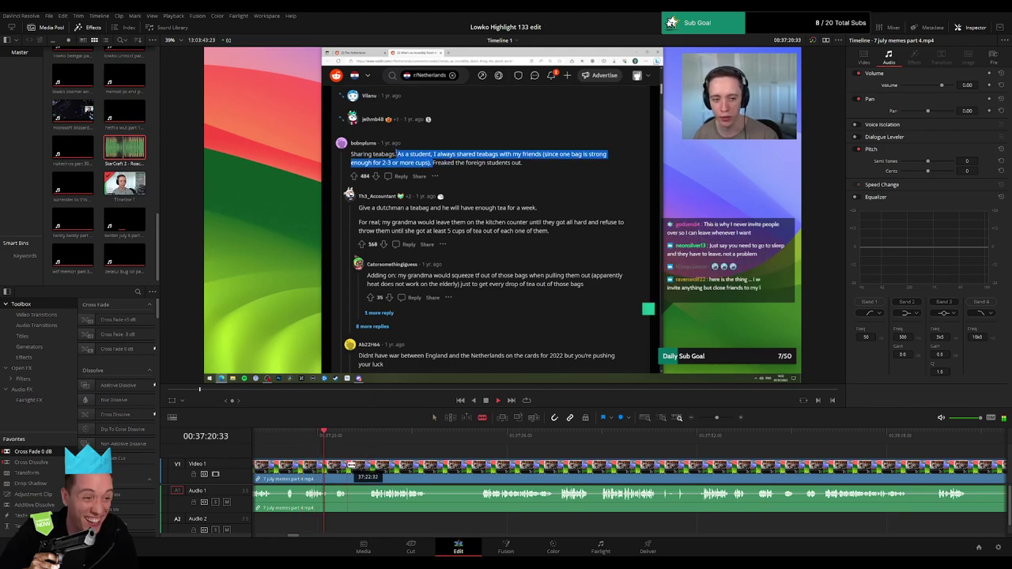
pyautogui.click(348, 466)
pyautogui.click(369, 466)
pyautogui.press('a')
pyautogui.click(360, 468)
pyautogui.press('Delete')
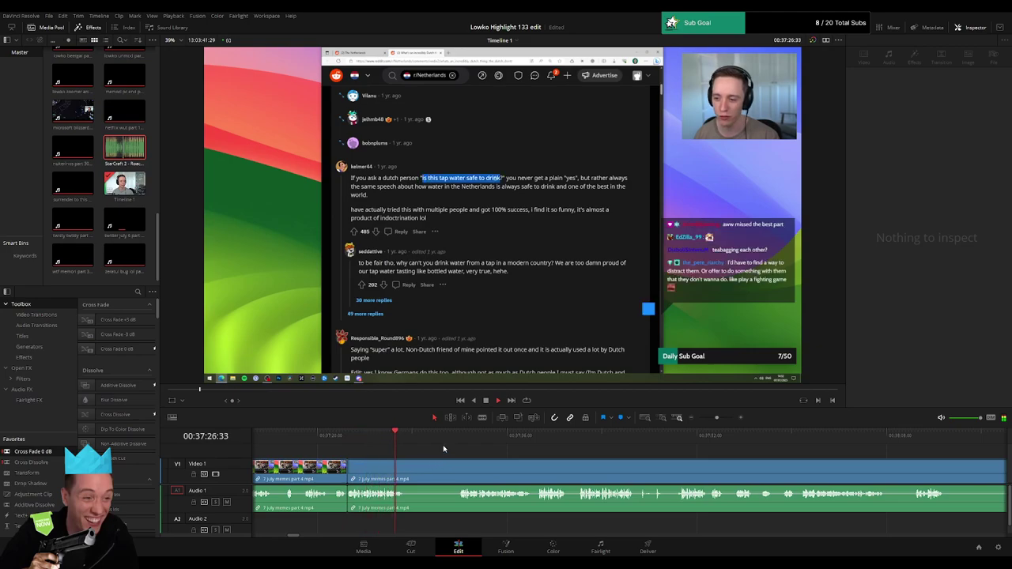
# - Remove the section between about 00:37:27 and 00:37:32, before the tap water comment is read, closing the gap
pyautogui.press('b')
pyautogui.click(405, 469)
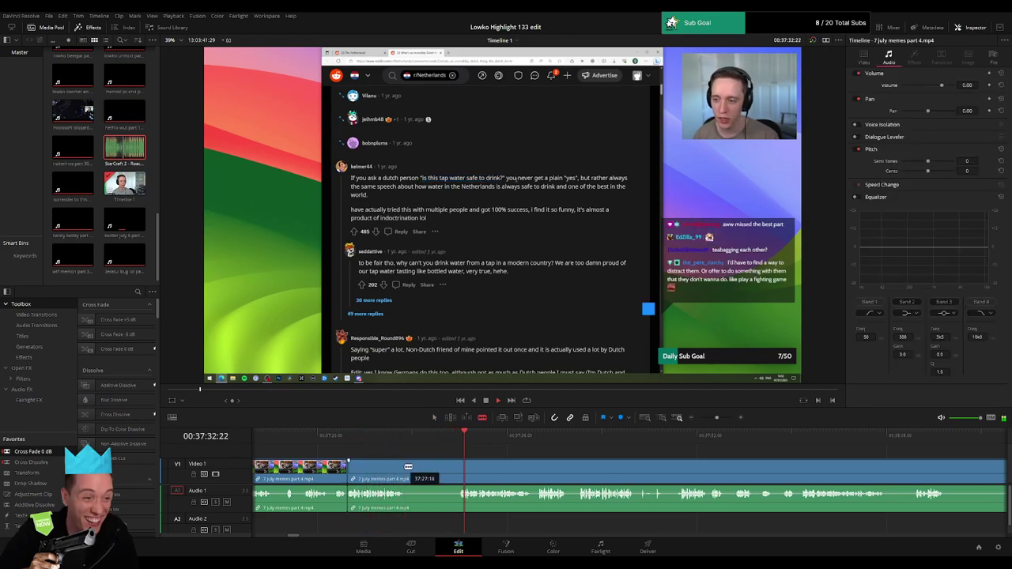
pyautogui.click(457, 469)
pyautogui.press('a')
pyautogui.click(443, 472)
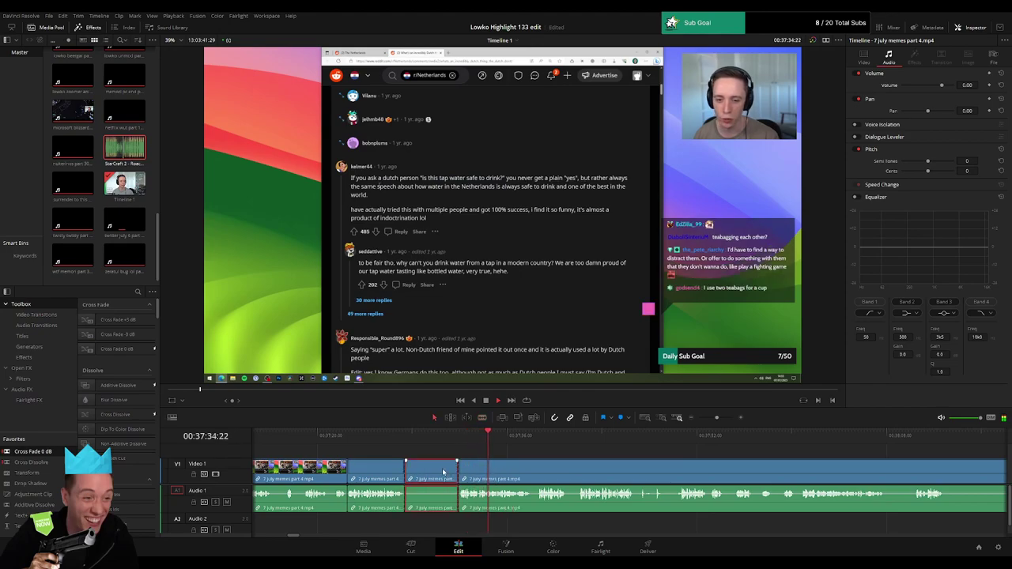
pyautogui.press('Delete')
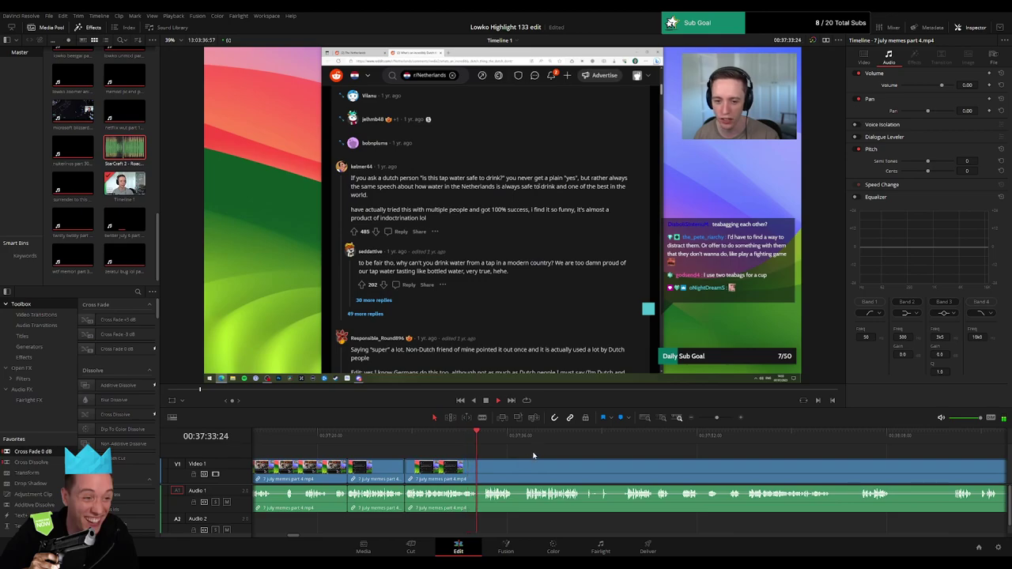
# - Cut out the pause between about 00:38:03 and 00:38:06, during the birth cards comment, closing the gap
pyautogui.moveTo(573, 456); pyautogui.dragTo(450, 456)
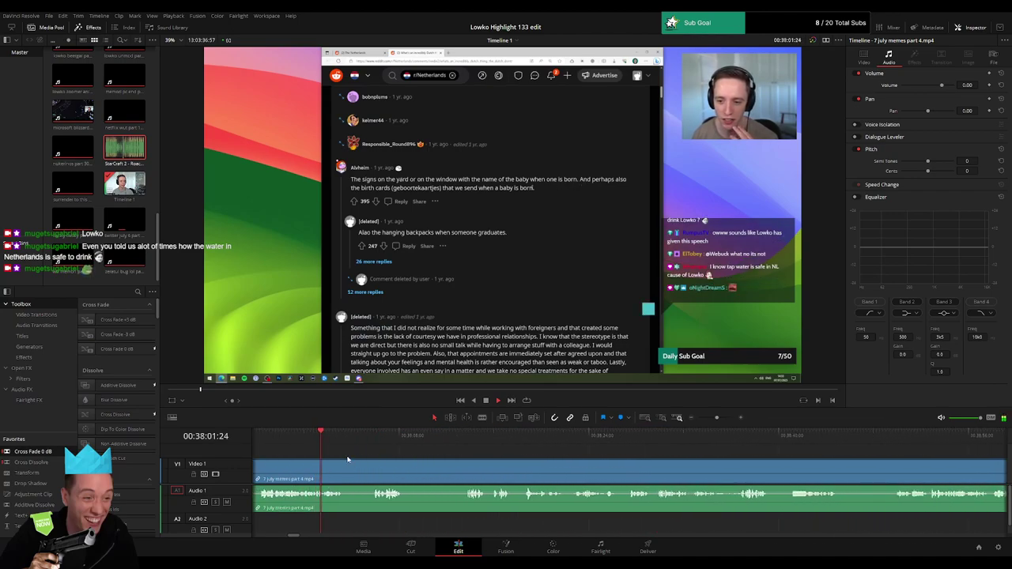
pyautogui.click(369, 438)
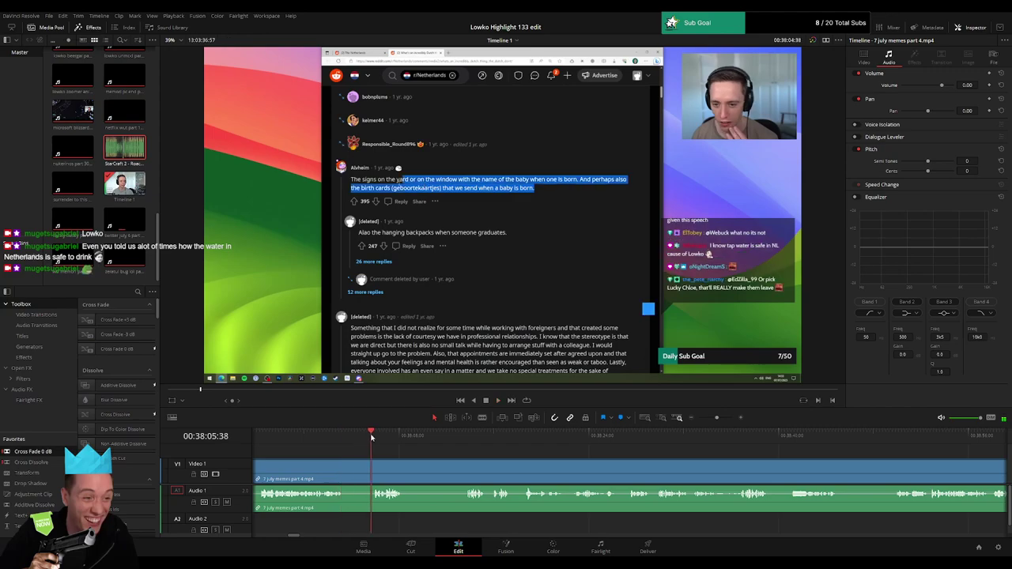
pyautogui.press('b')
pyautogui.click(344, 467)
pyautogui.click(374, 465)
pyautogui.press('a')
pyautogui.click(353, 471)
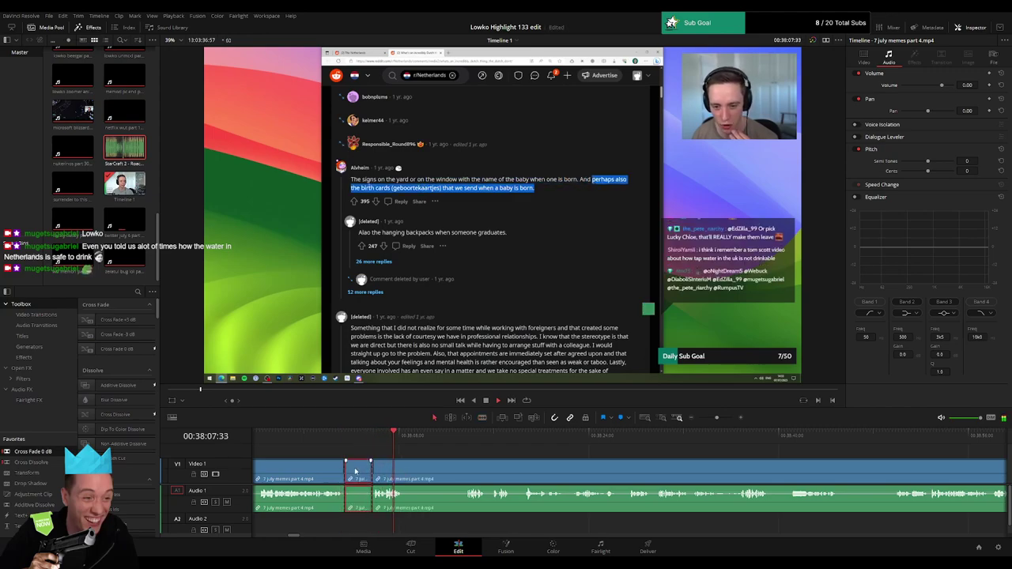
pyautogui.press('Delete')
# - Remove the section between about 00:38:06 and 00:38:11, still on the birth cards comment, closing the gap
pyautogui.click(424, 439)
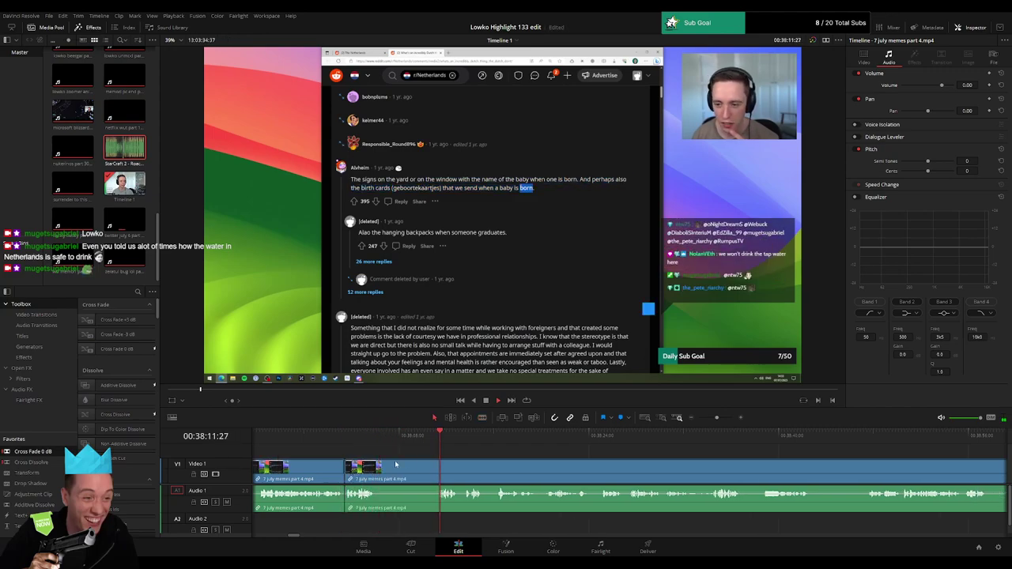
pyautogui.press('b')
pyautogui.click(374, 467)
pyautogui.click(436, 469)
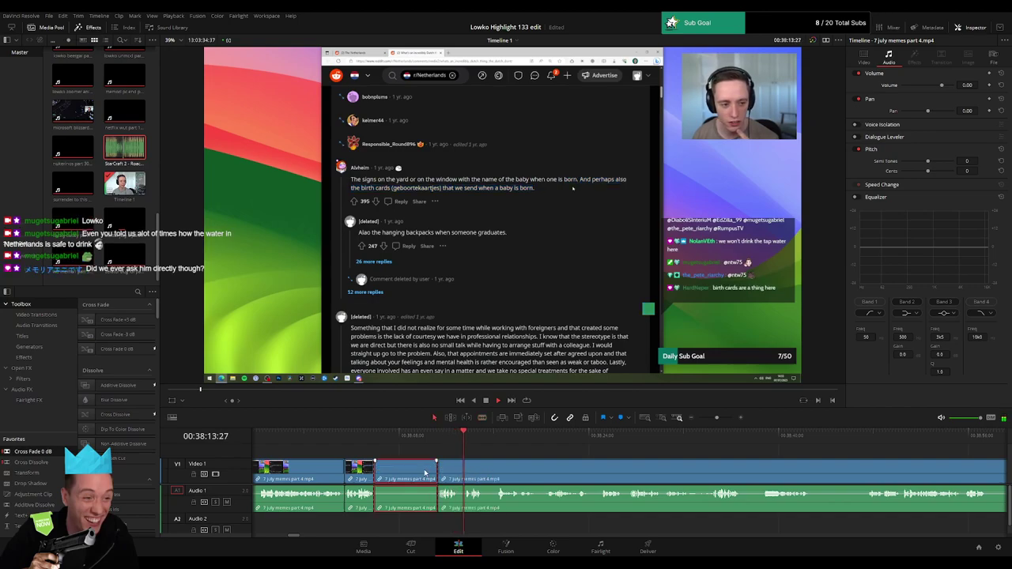
pyautogui.press('a')
pyautogui.click(424, 472)
pyautogui.press('Delete')
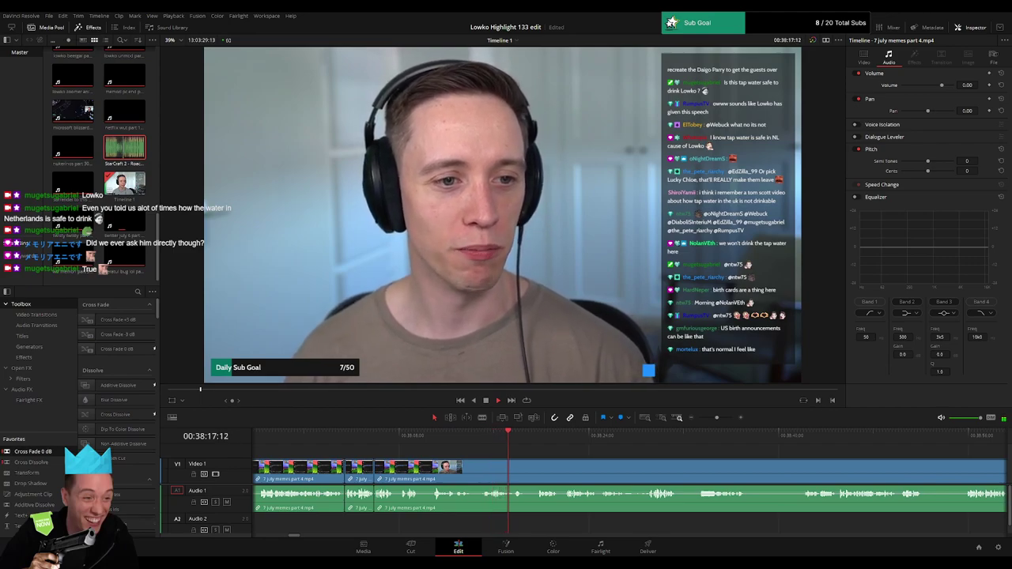
# - Remove the pause of about one second near 00:38:19 in the full-screen webcam shot, closing the gap
pyautogui.moveTo(576, 457); pyautogui.dragTo(459, 460)
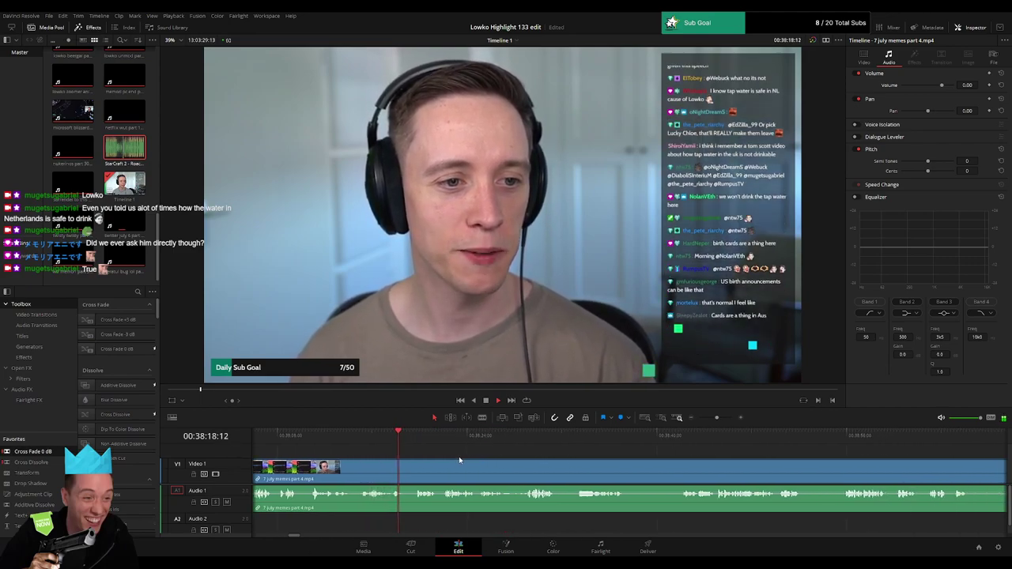
pyautogui.press('b')
pyautogui.click(403, 469)
pyautogui.click(415, 469)
pyautogui.press('a')
pyautogui.click(409, 468)
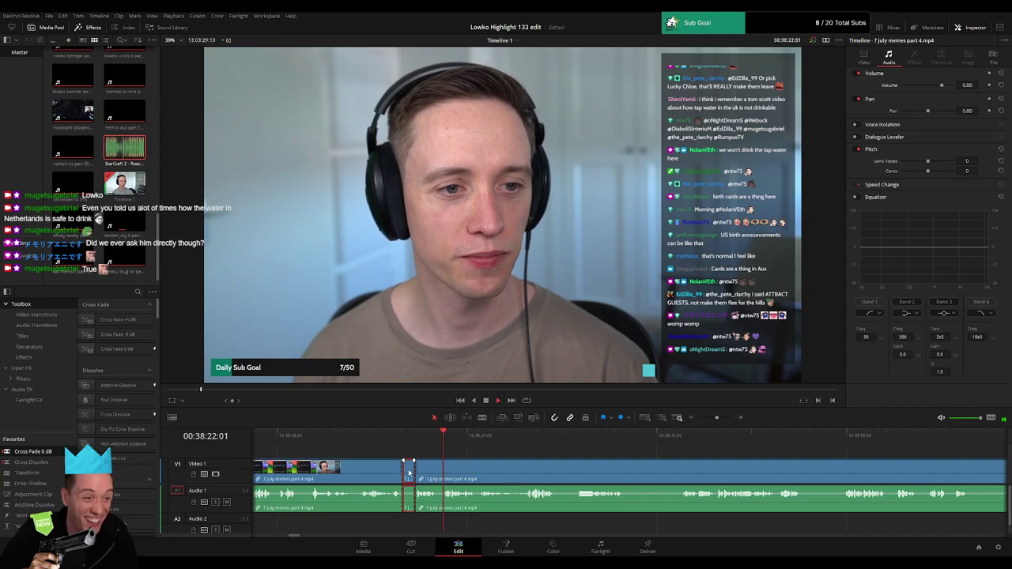
pyautogui.press('Delete')
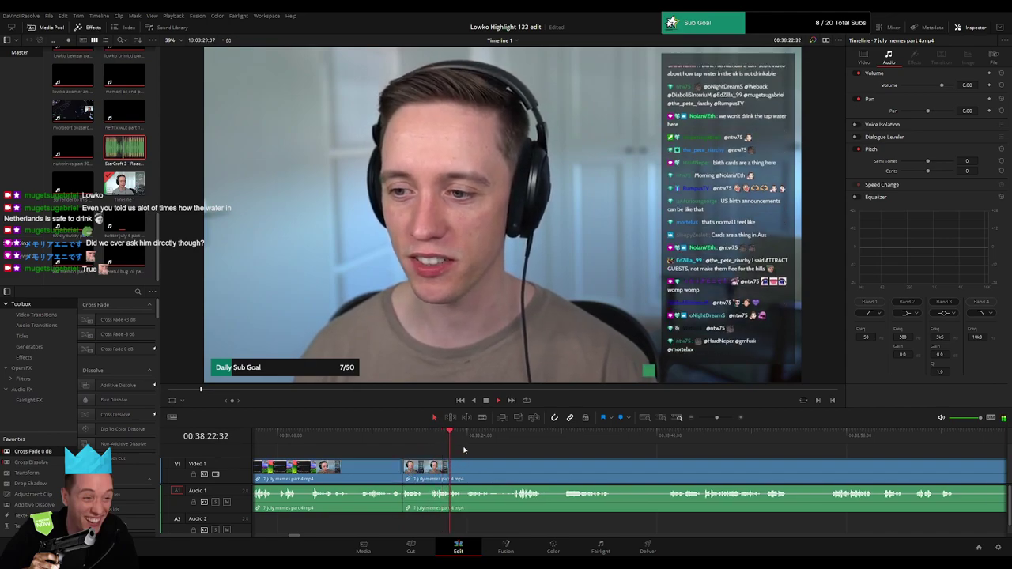
# - Review the webcam talk up to about 00:38:28 and split the video and audio at about 00:38:26
pyautogui.click(514, 439)
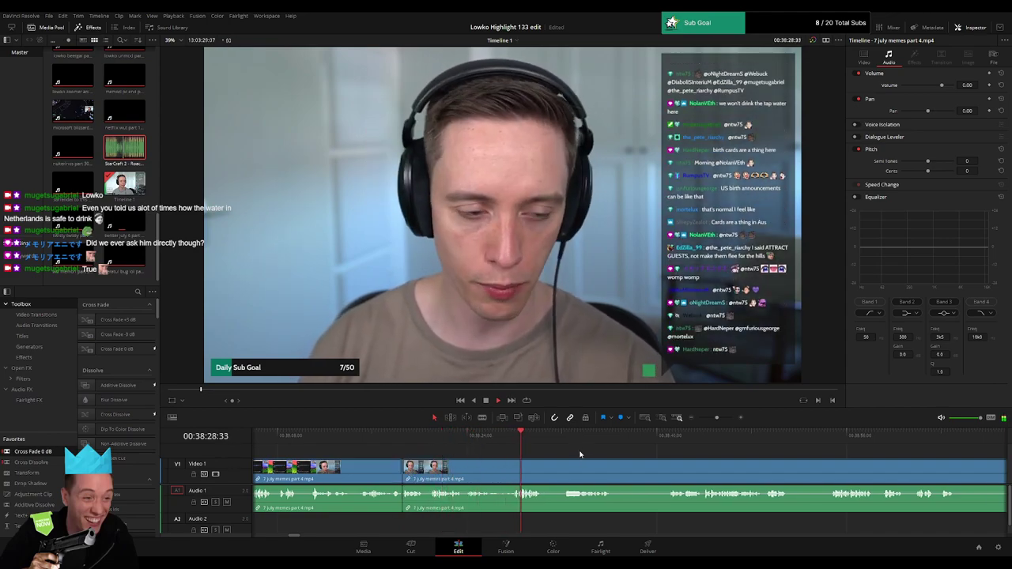
pyautogui.click(479, 439)
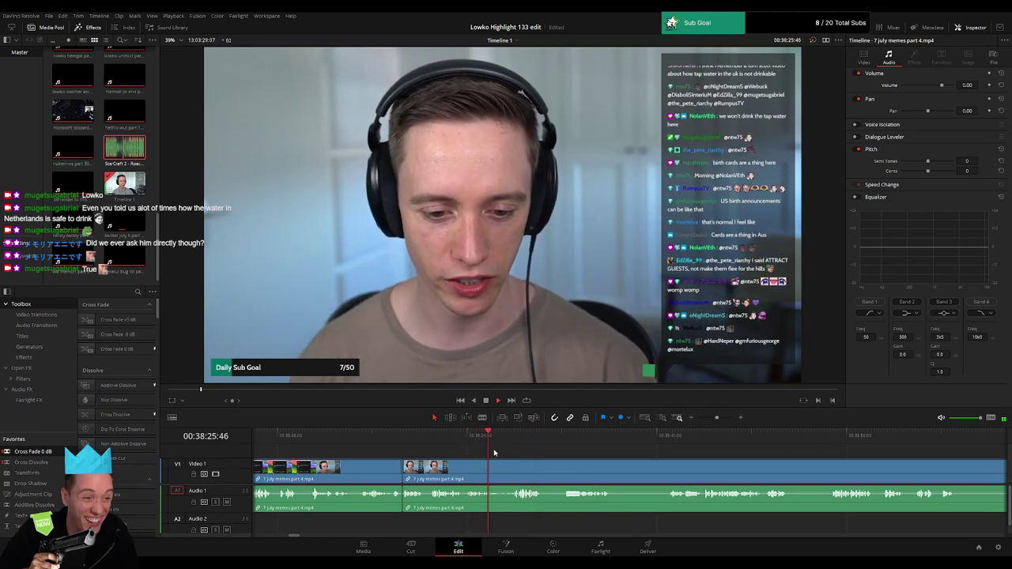
pyautogui.press('space')
pyautogui.press('b')
pyautogui.click(491, 473)
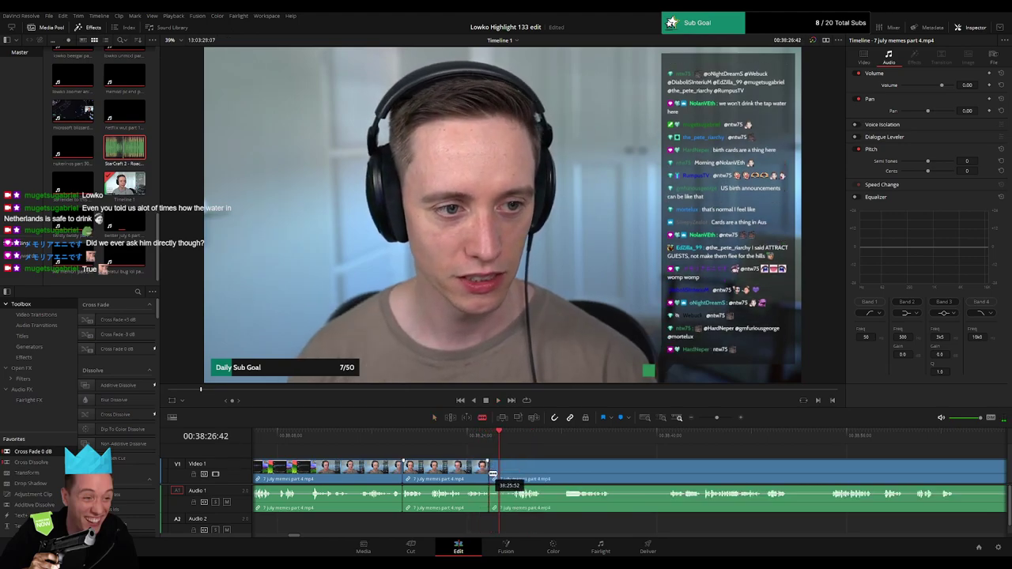
# - Remove the section from about 00:38:26 to 00:39:12, ahead of the Animorphs image discussion, closing the gap
pyautogui.moveTo(551, 451); pyautogui.dragTo(710, 418)
pyautogui.press('space')
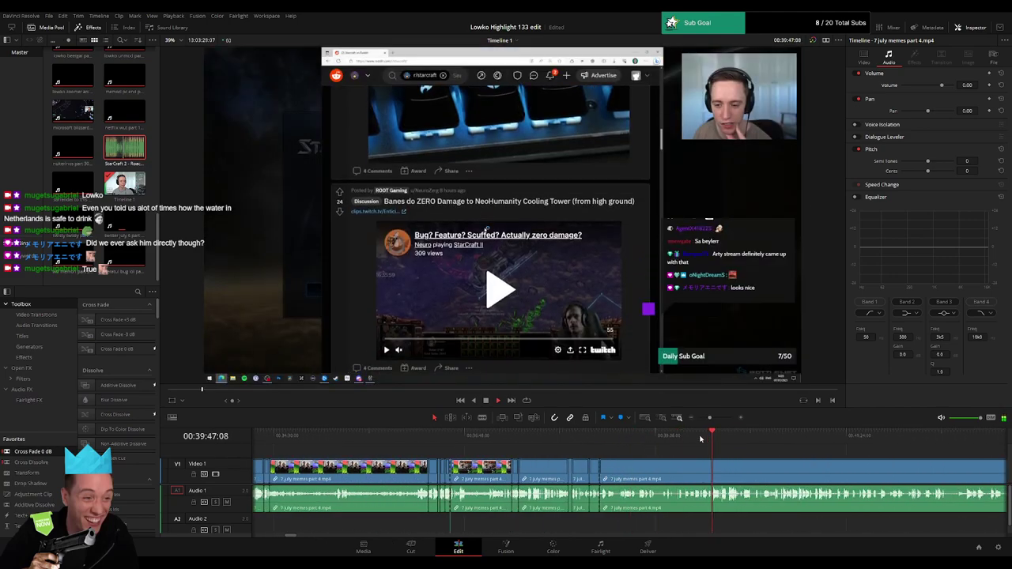
pyautogui.click(684, 437)
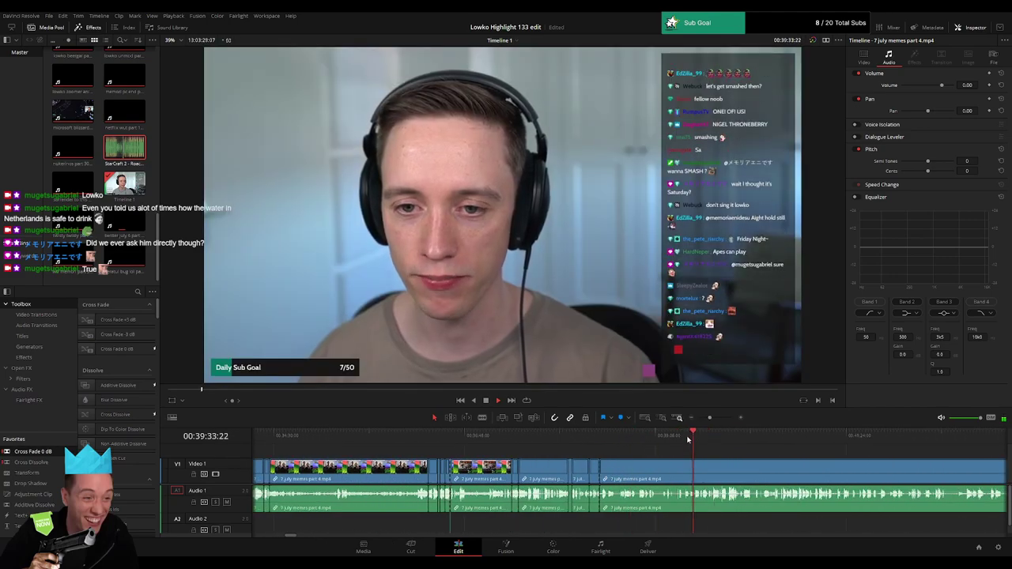
pyautogui.click(673, 440)
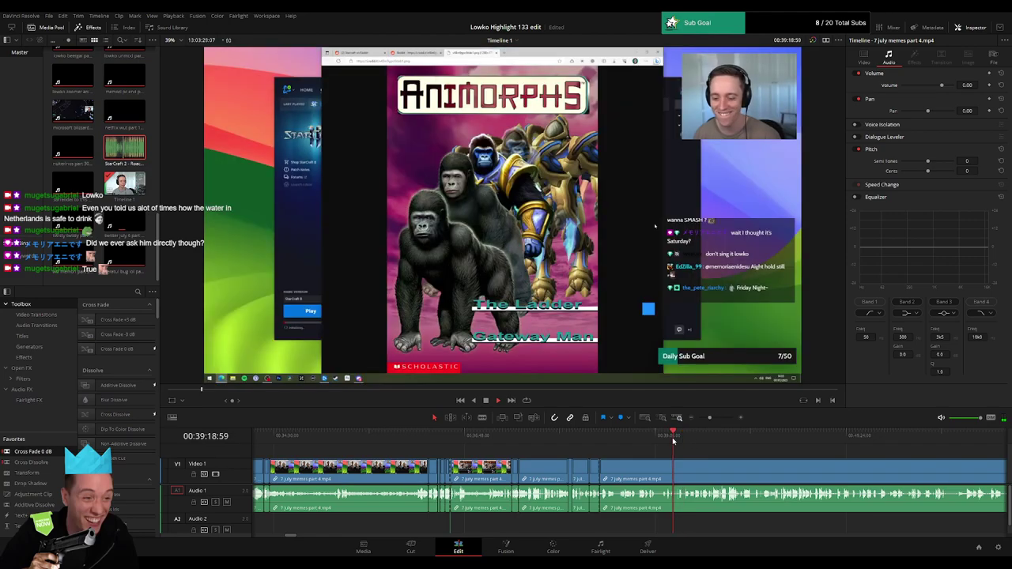
pyautogui.moveTo(713, 417); pyautogui.dragTo(717, 419)
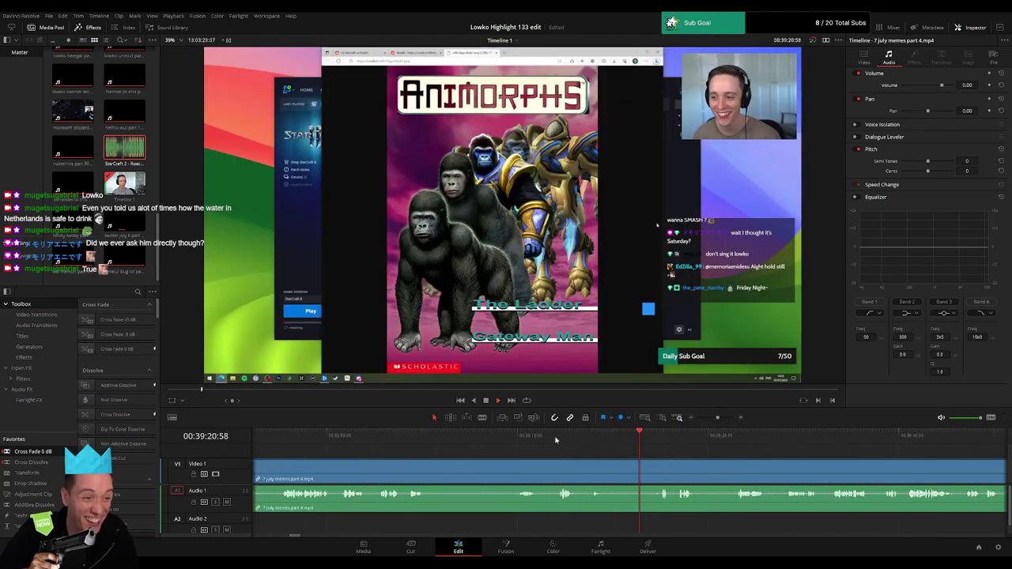
pyautogui.click(519, 440)
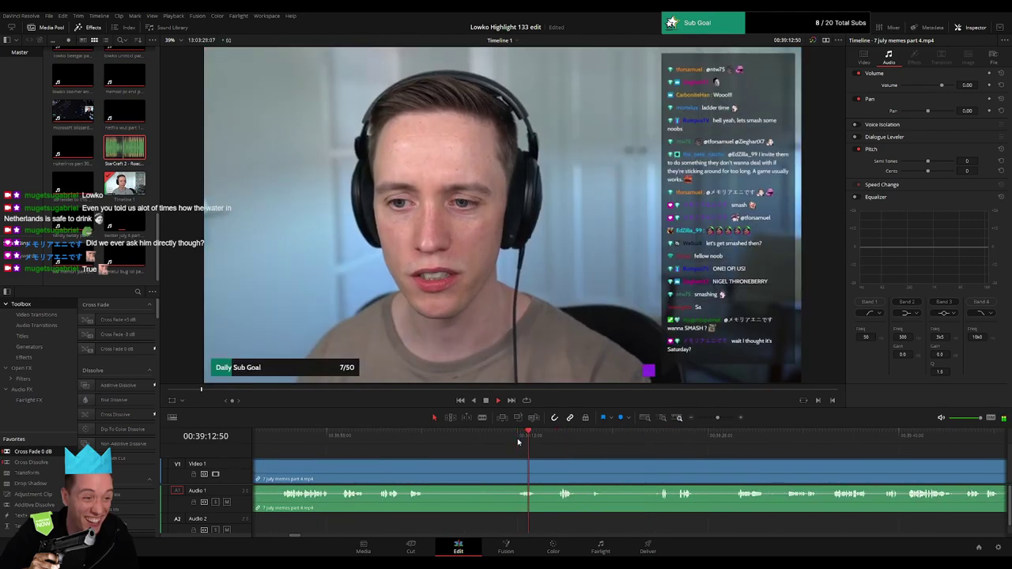
pyautogui.press('b')
pyautogui.click(508, 462)
pyautogui.press('a')
pyautogui.click(482, 472)
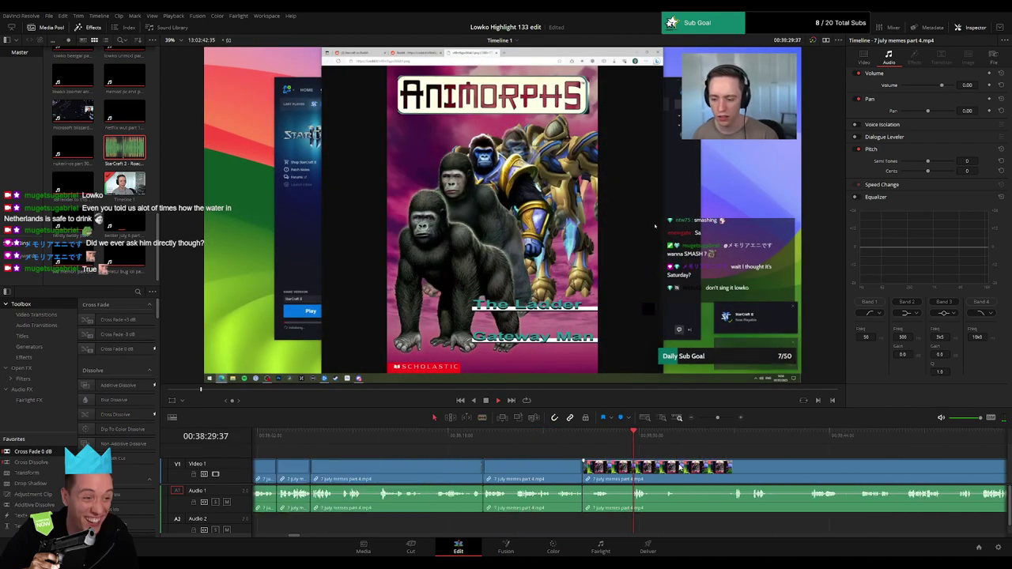
pyautogui.press('Delete')
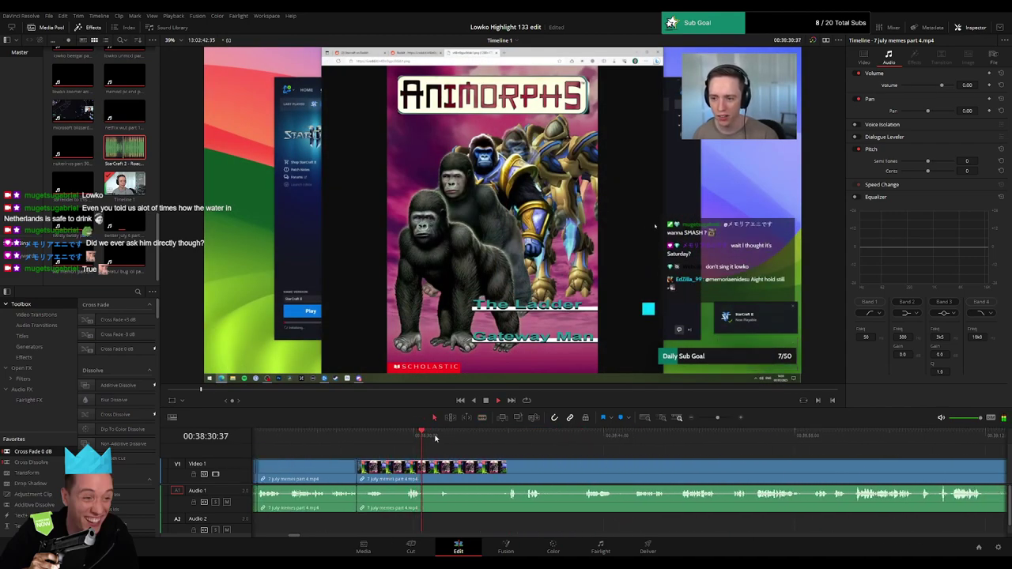
# - Cut out the section between about 00:38:31 and 00:38:37, during the Animorphs image, closing the gap
pyautogui.click(436, 438)
pyautogui.press('b')
pyautogui.click(429, 468)
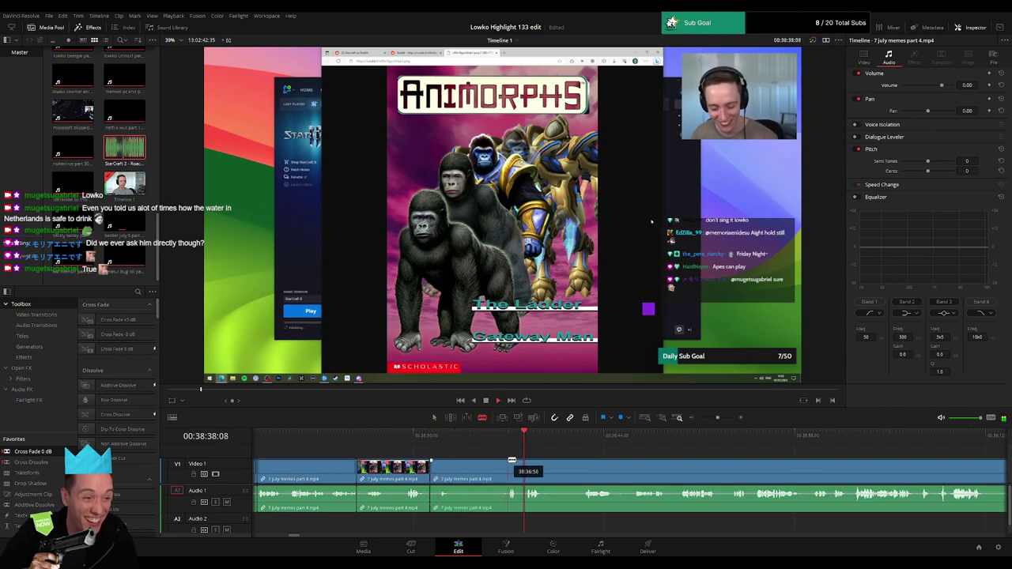
pyautogui.click(510, 461)
pyautogui.press('a')
pyautogui.click(495, 464)
pyautogui.press('Delete')
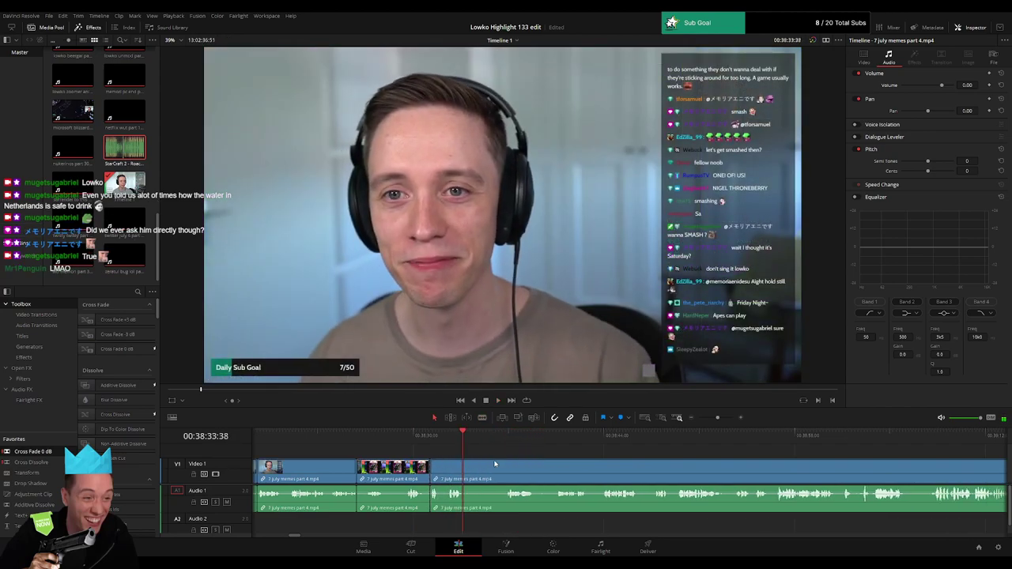
# - Play across the Animorphs join and remove the section between about 00:38:34 and 00:38:37, closing the gap
pyautogui.click(384, 436)
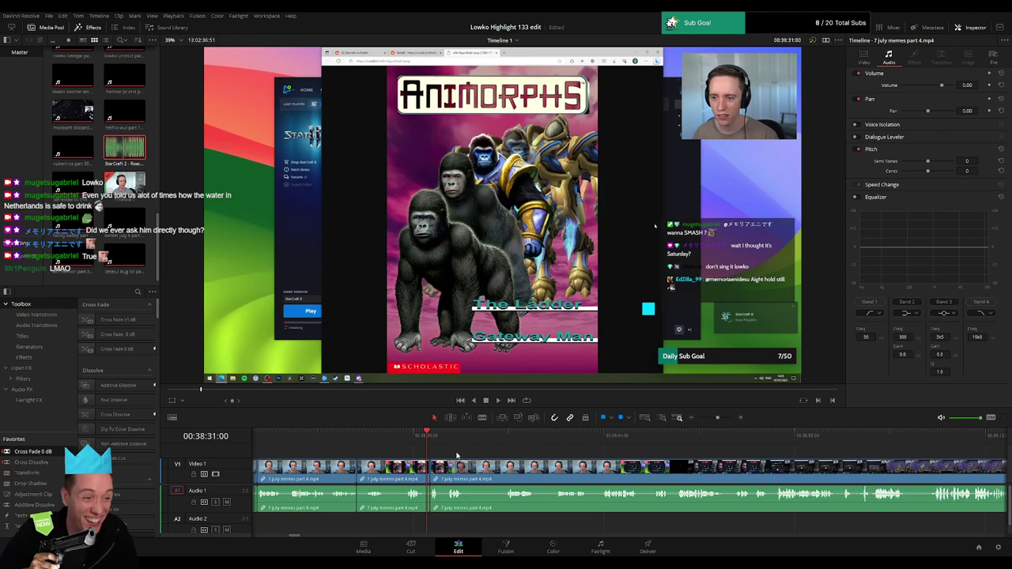
pyautogui.press('space')
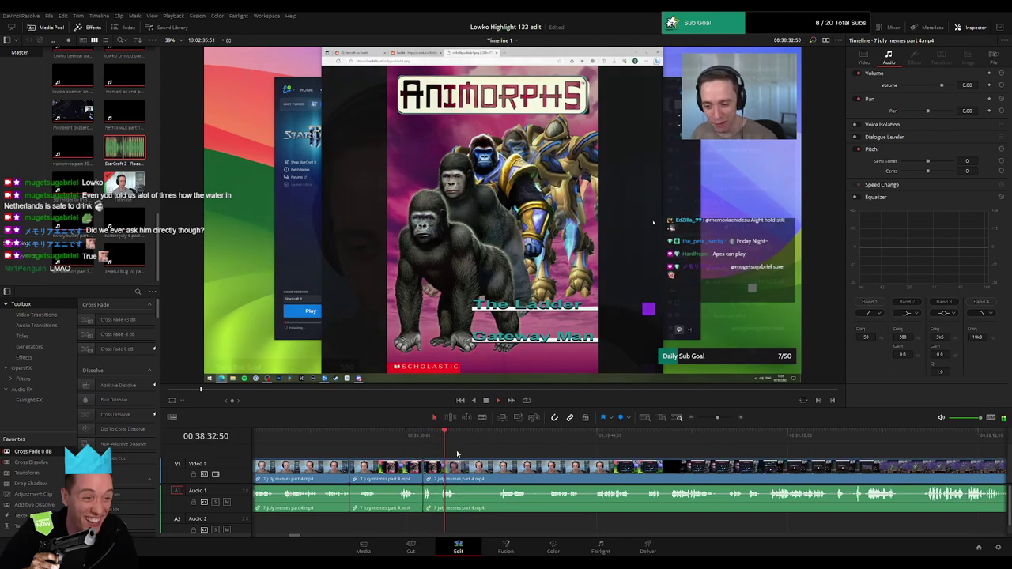
pyautogui.hscroll(1, 457, 454)
pyautogui.click(466, 438)
pyautogui.press('b')
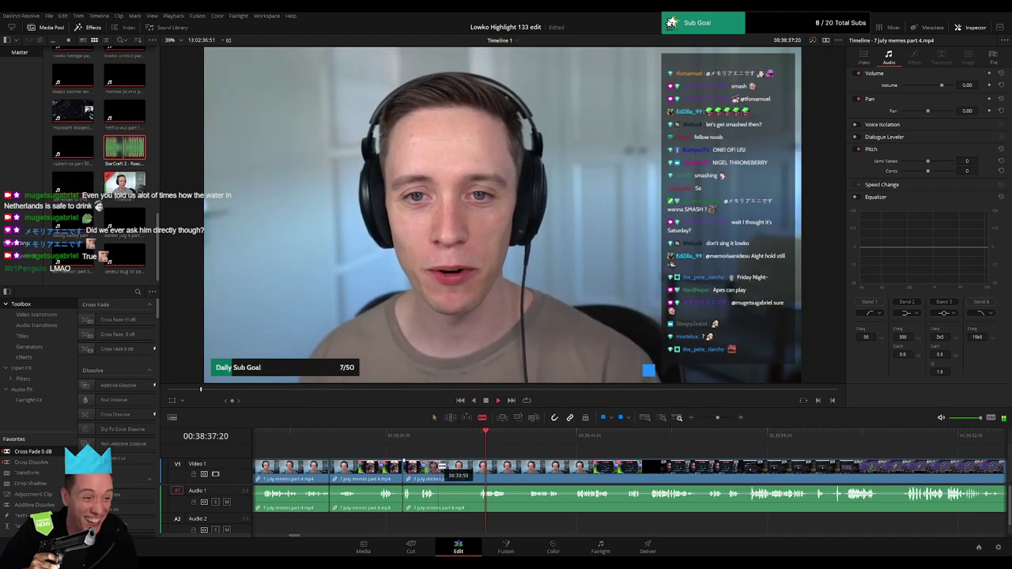
pyautogui.click(442, 466)
pyautogui.click(482, 467)
pyautogui.press('a')
pyautogui.click(470, 467)
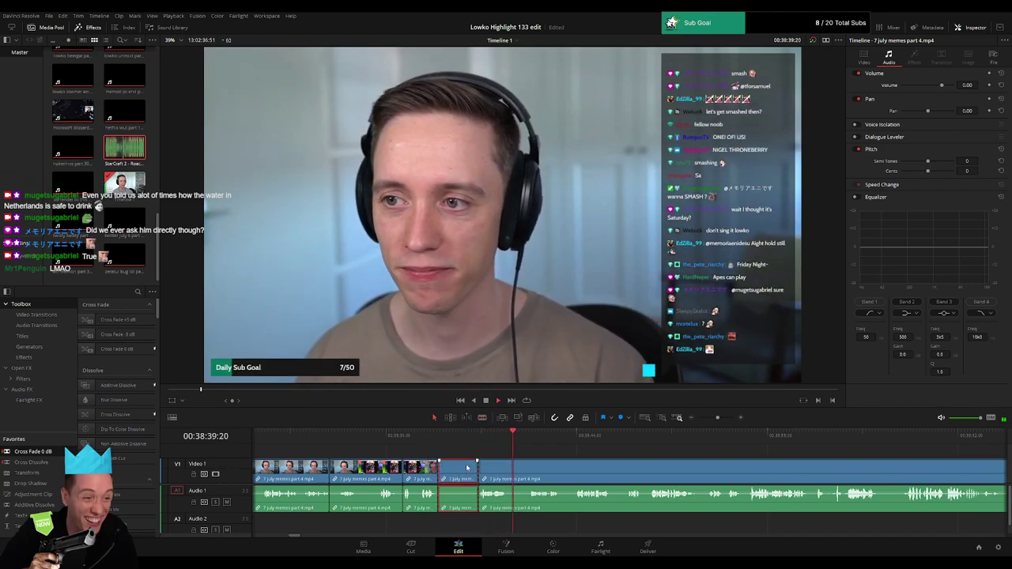
pyautogui.press('Delete')
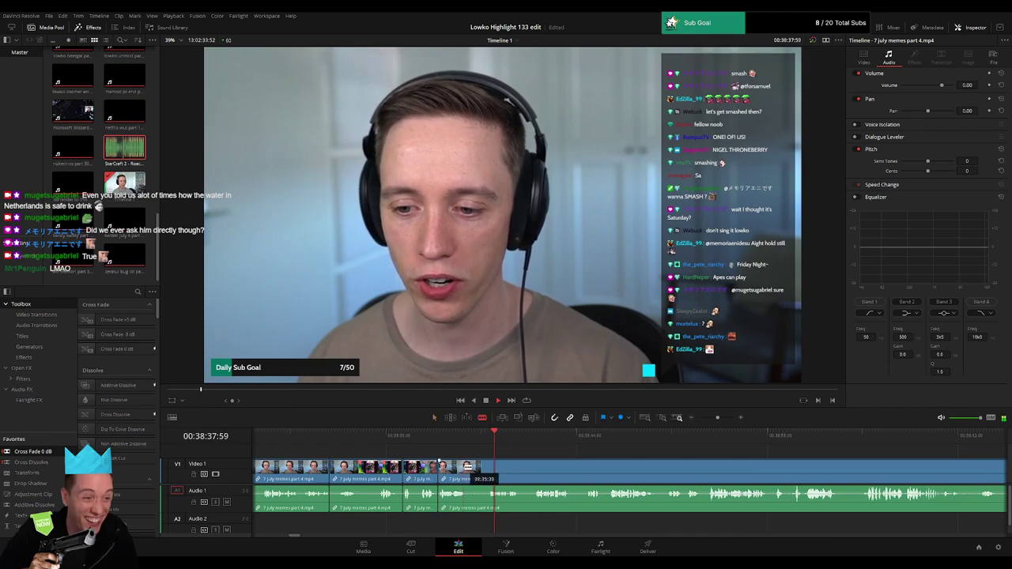
# - Remove the pause between about 00:38:36 and 00:38:37 in the full-screen webcam talk, closing the gap
pyautogui.click(469, 468)
pyautogui.click(491, 467)
pyautogui.press('a')
pyautogui.click(481, 469)
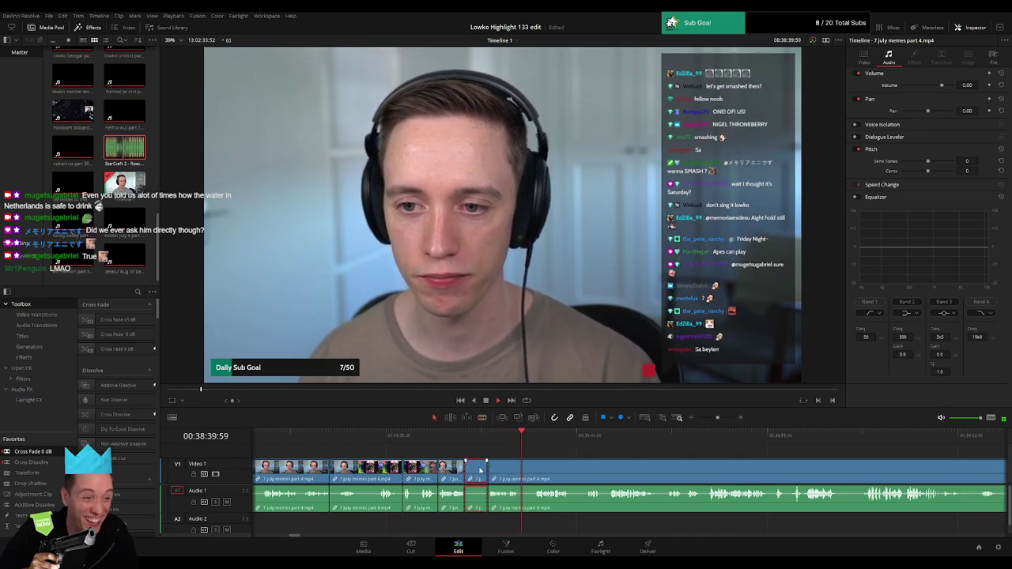
pyautogui.press('Delete')
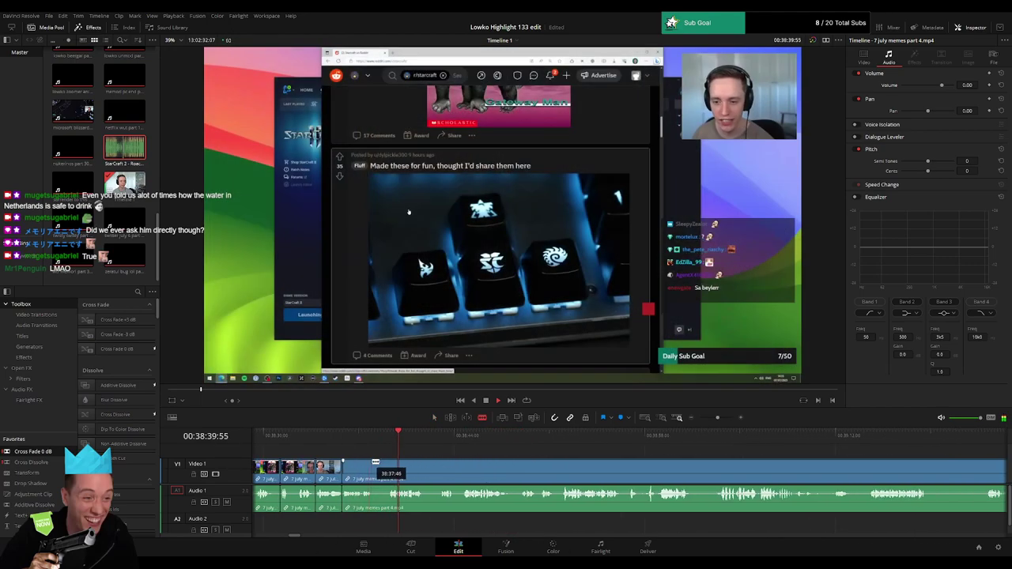
# - Cut out the pause of about one second starting near 00:38:38, just before the StarCraft keycaps post comment, closing the gap
pyautogui.click(375, 463)
pyautogui.click(390, 463)
pyautogui.press('a')
pyautogui.click(380, 467)
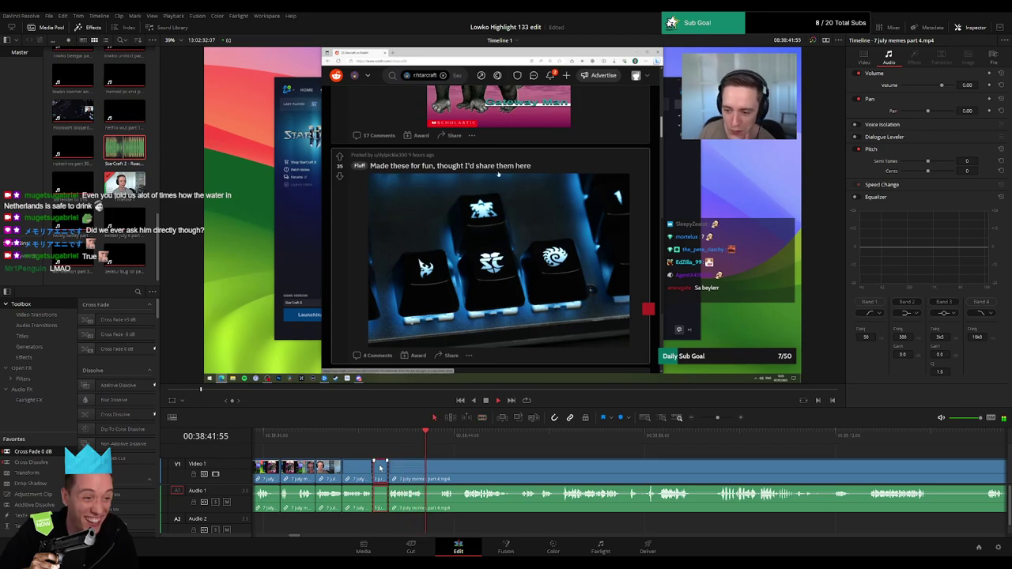
pyautogui.press('Delete')
# - Remove the pause of about one second near 00:38:41, during the StarCraft keycaps post, closing the gap
pyautogui.press('b')
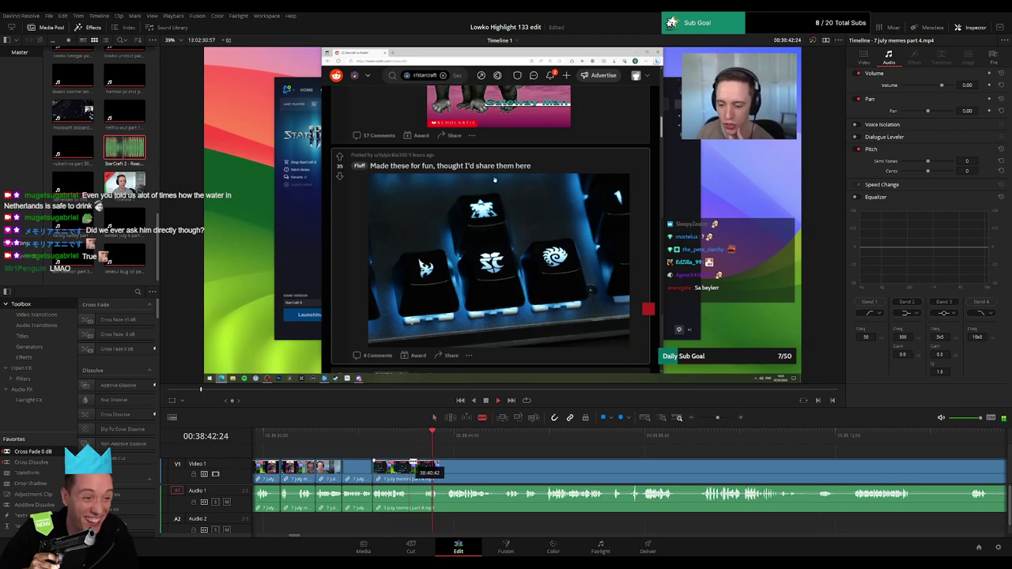
pyautogui.click(409, 461)
pyautogui.click(422, 461)
pyautogui.press('a')
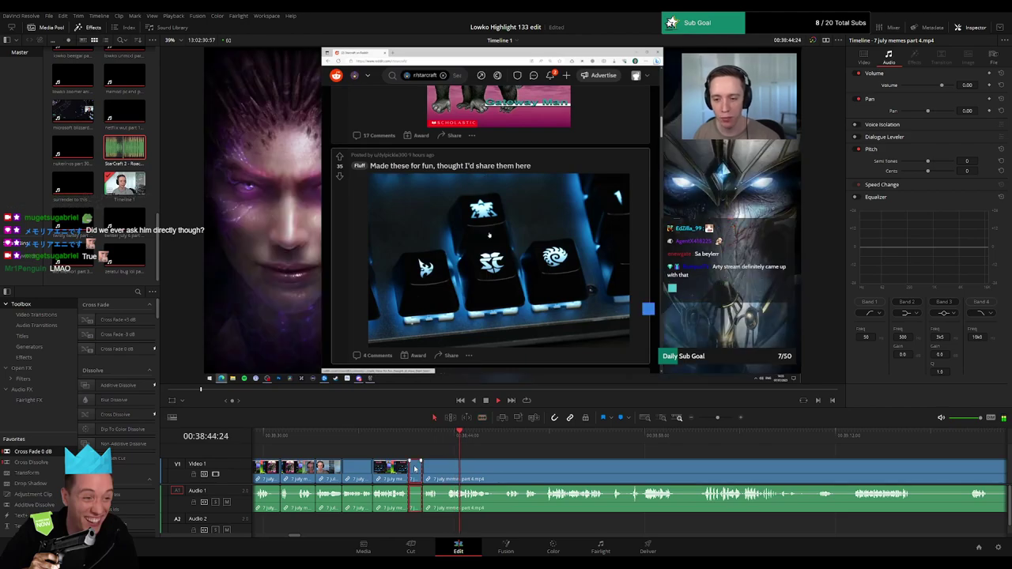
pyautogui.click(416, 468)
pyautogui.press('Delete')
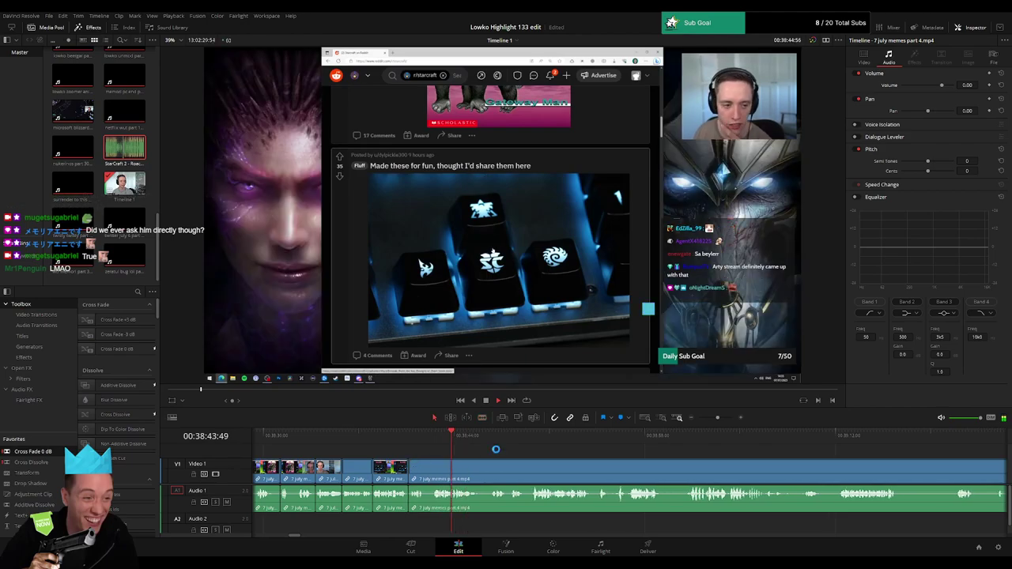
# - Review the footage from the keycaps post through the baneling damage clip to the Houston meme, up to about 00:39:12
pyautogui.hscroll(2, 496, 449)
pyautogui.click(403, 441)
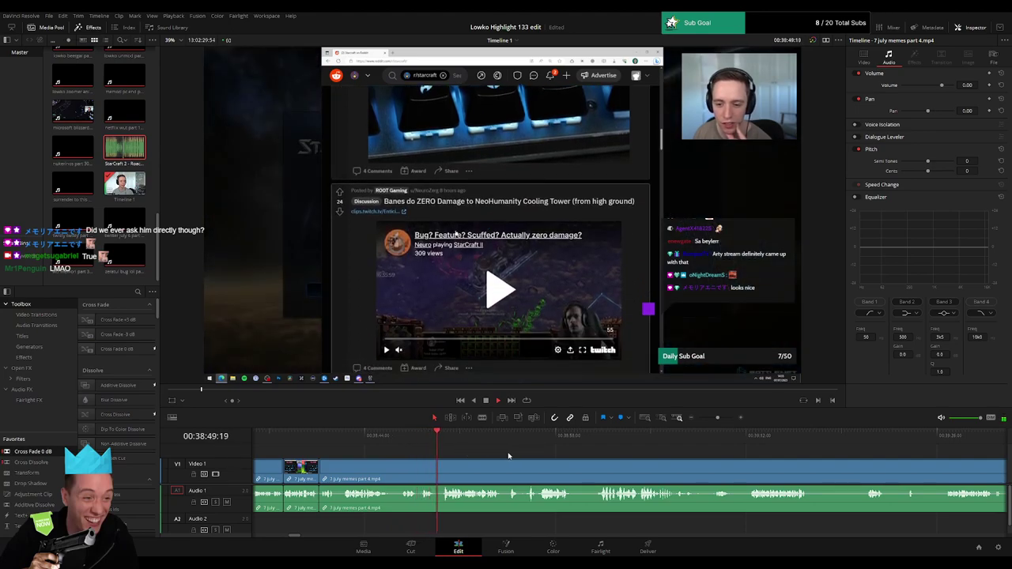
pyautogui.hscroll(2, 415, 451)
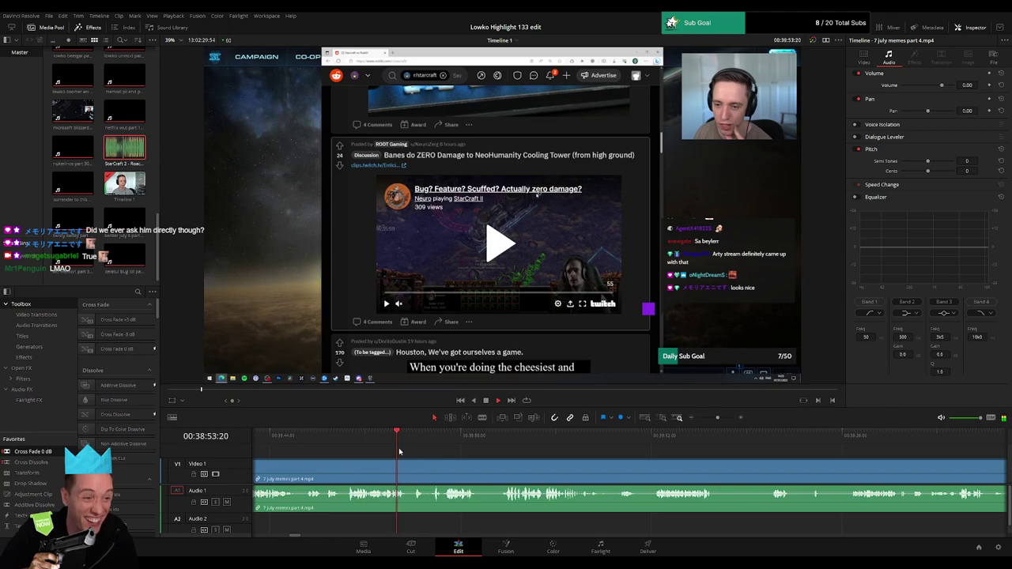
pyautogui.click(413, 437)
pyautogui.click(433, 438)
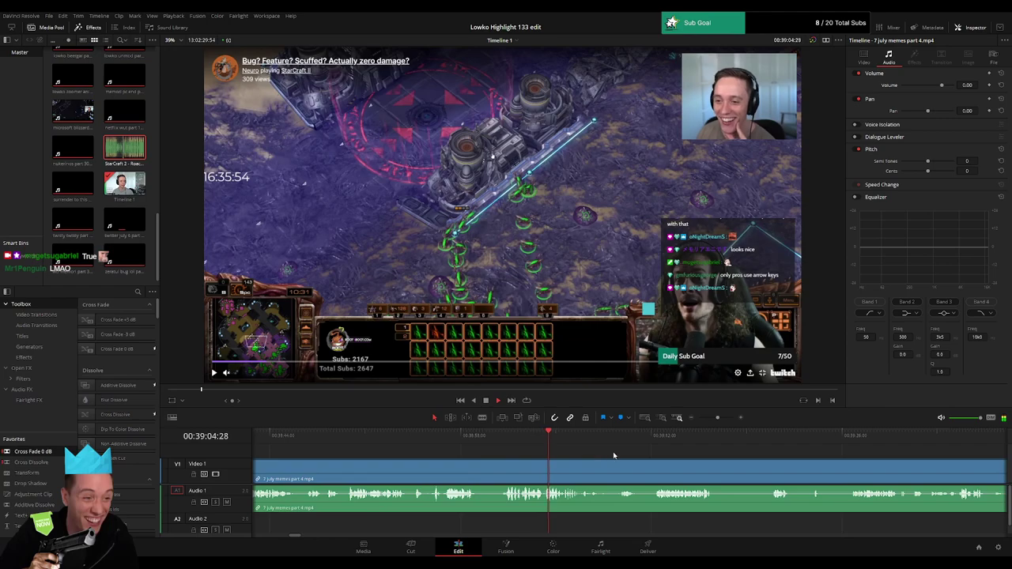
pyautogui.moveTo(613, 454); pyautogui.dragTo(541, 453)
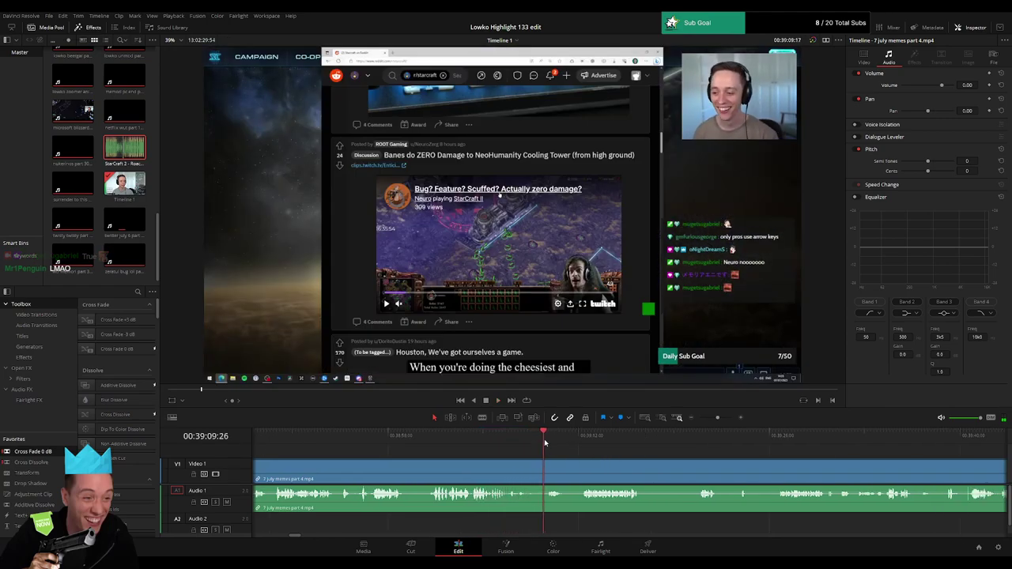
pyautogui.click(581, 443)
pyautogui.moveTo(628, 454); pyautogui.dragTo(501, 458)
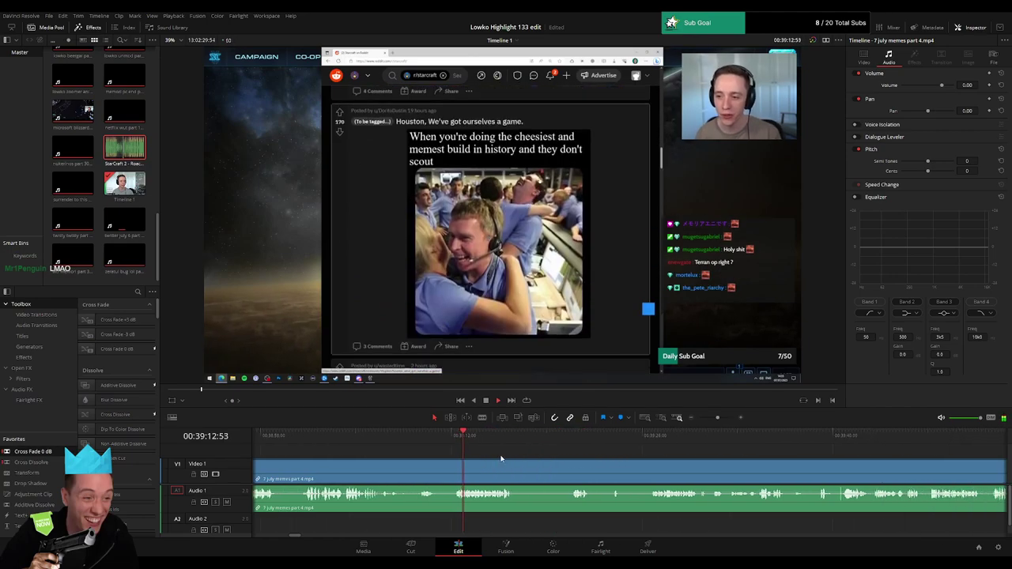
# - Cut out the pause between about 00:39:11 and 00:39:12, at the start of the Houston meme comment, closing the gap
pyautogui.click(440, 467)
pyautogui.click(457, 467)
pyautogui.press('a')
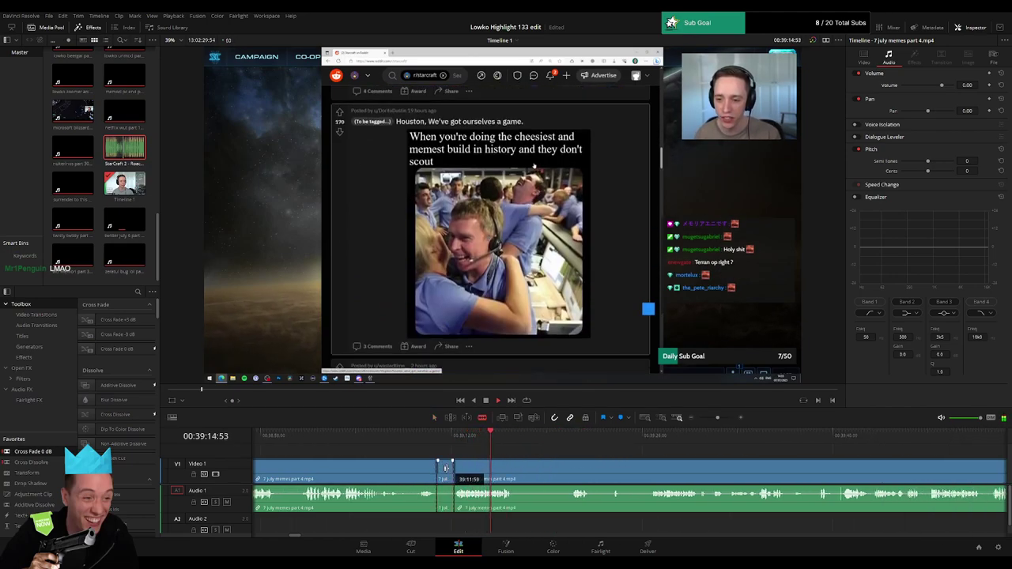
pyautogui.click(446, 472)
pyautogui.press('Delete')
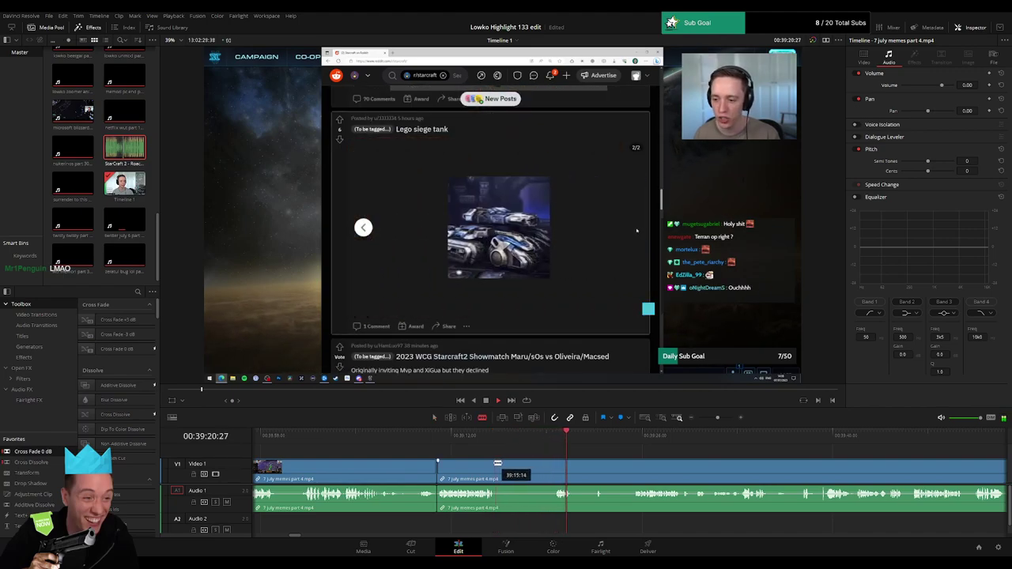
# - Split at about 00:39:15 and remove the rest of the 7 july memes part 4 clip, up to the july 7 part 5 clip
pyautogui.click(498, 468)
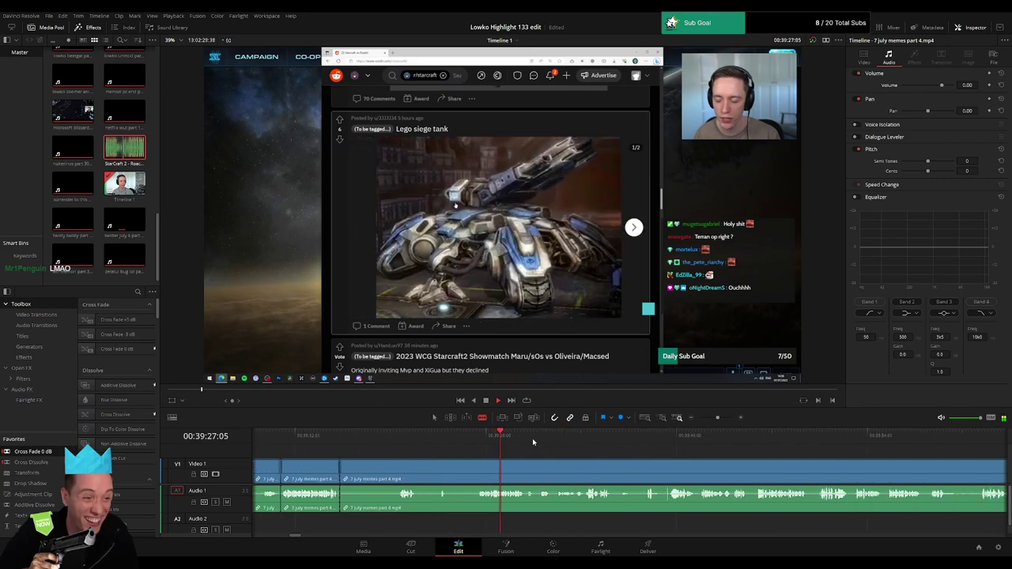
pyautogui.click(645, 441)
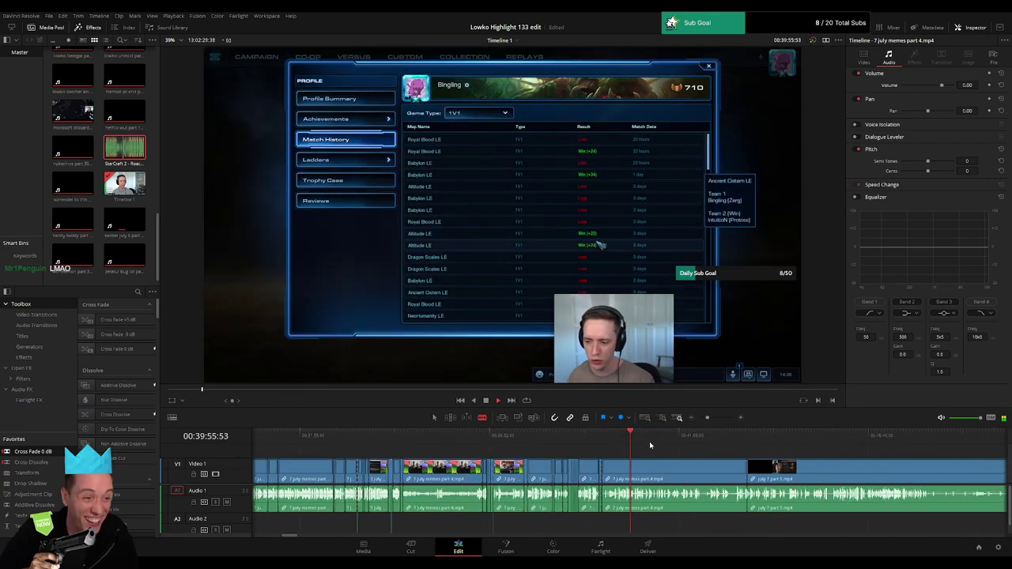
pyautogui.click(695, 435)
pyautogui.click(680, 476)
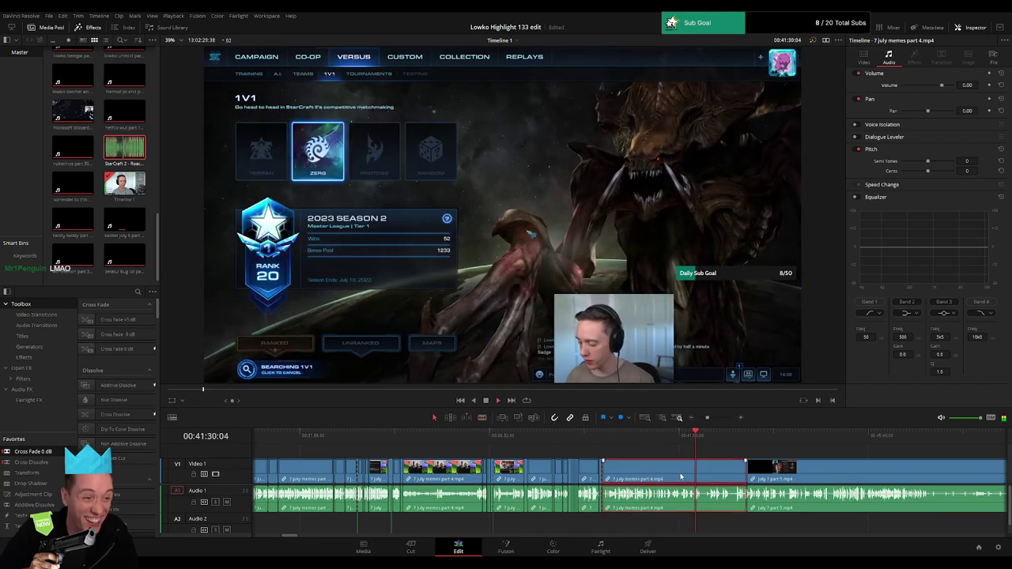
pyautogui.press('Delete')
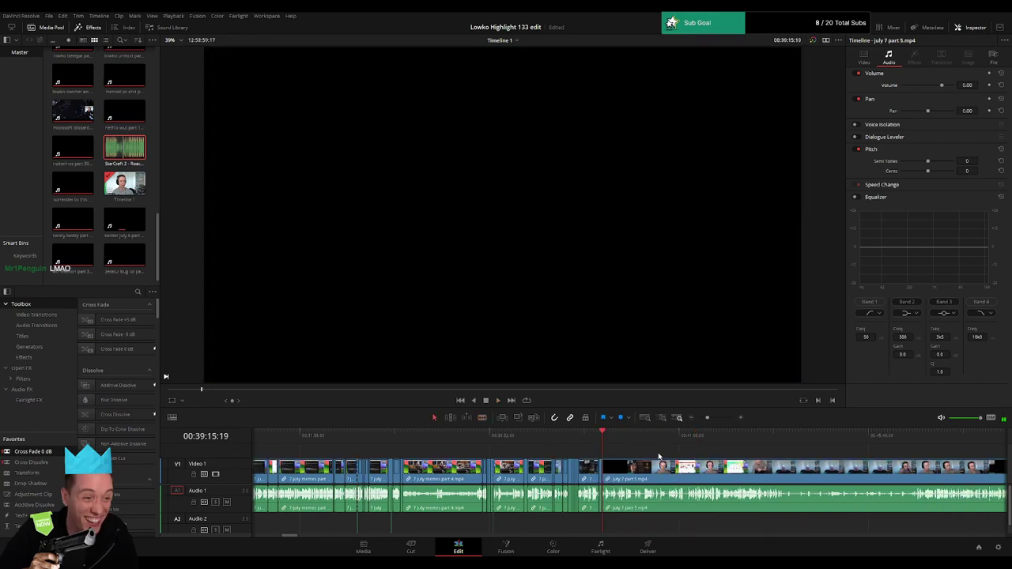
# - Survey the remaining unedited clips to the timeline's end, then return the playhead to the start of july 7 part 5 at 00:39:15
pyautogui.click(637, 468)
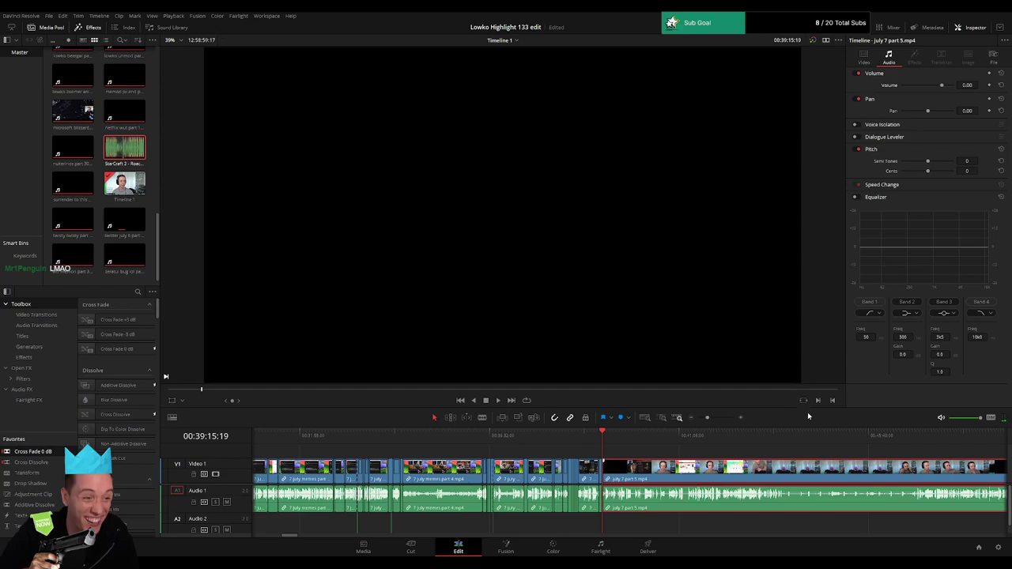
pyautogui.click(682, 449)
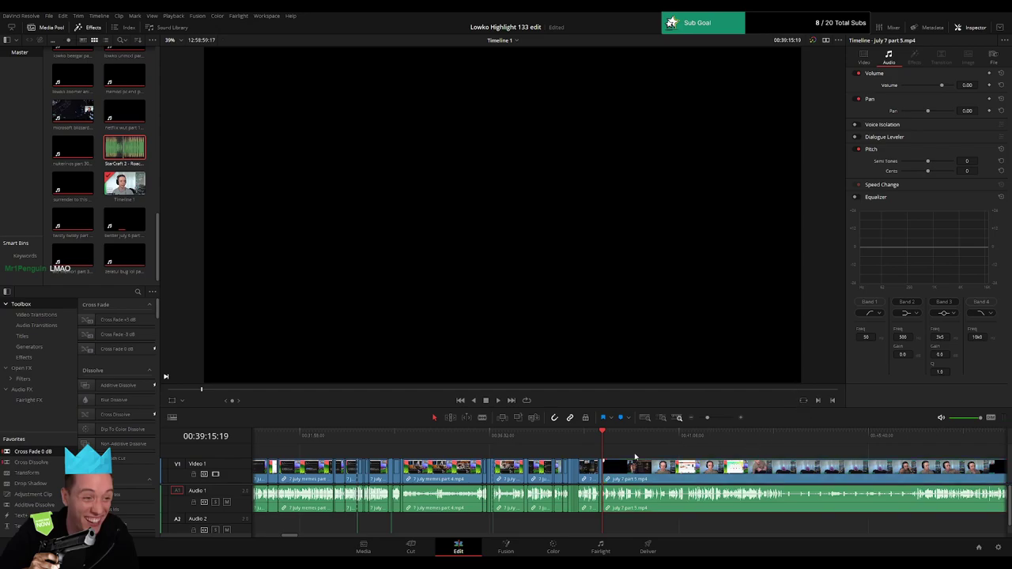
pyautogui.moveTo(707, 418); pyautogui.dragTo(698, 419)
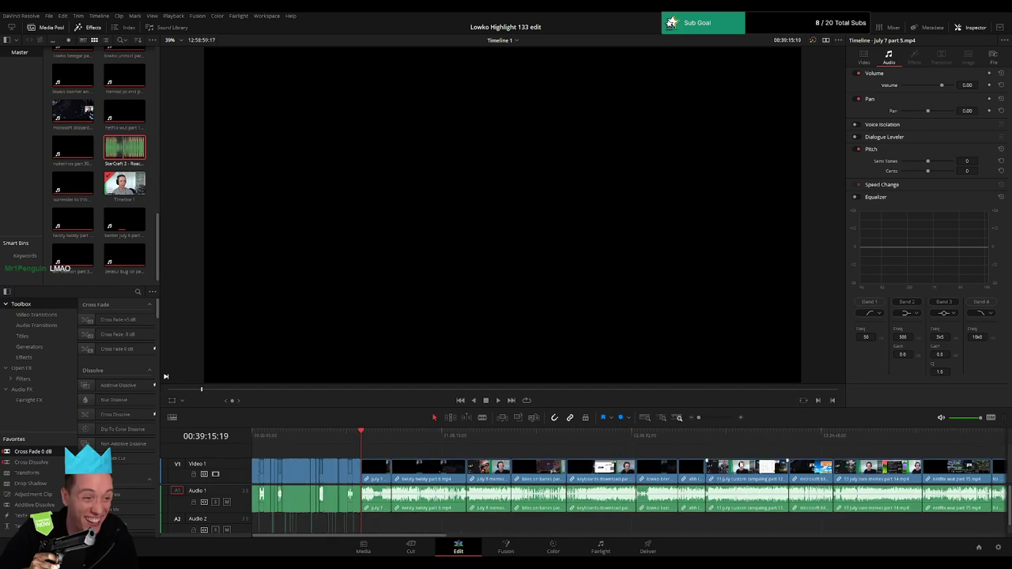
pyautogui.hscroll(15, 530, 459)
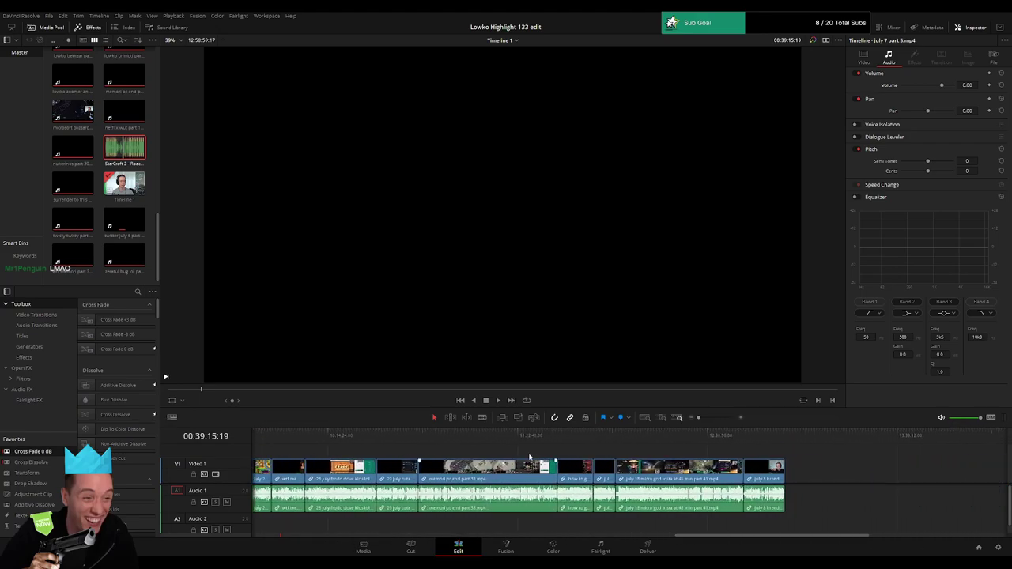
pyautogui.press('Home')
pyautogui.hscroll(-15, 625, 459)
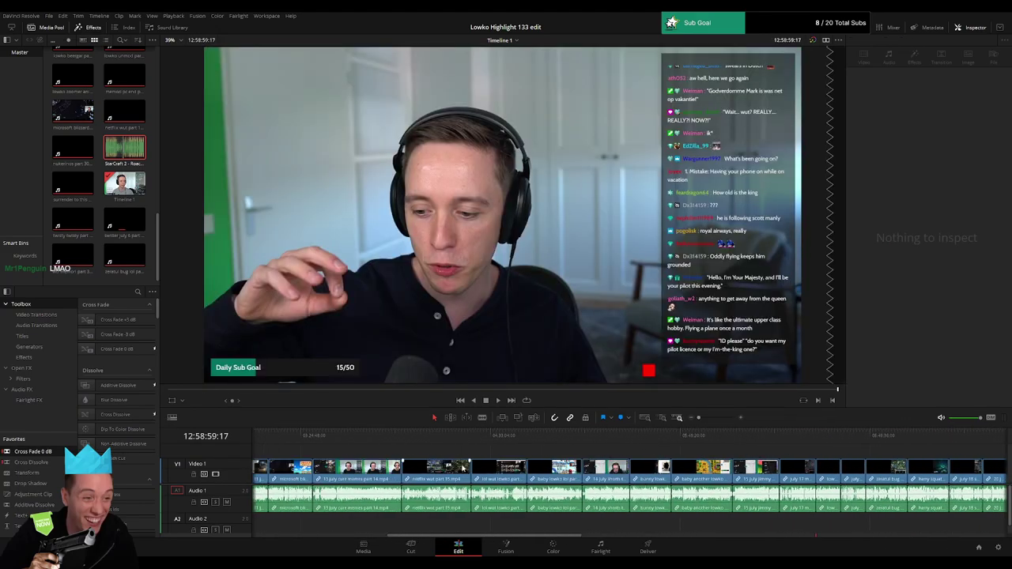
pyautogui.moveTo(368, 440); pyautogui.dragTo(362, 439)
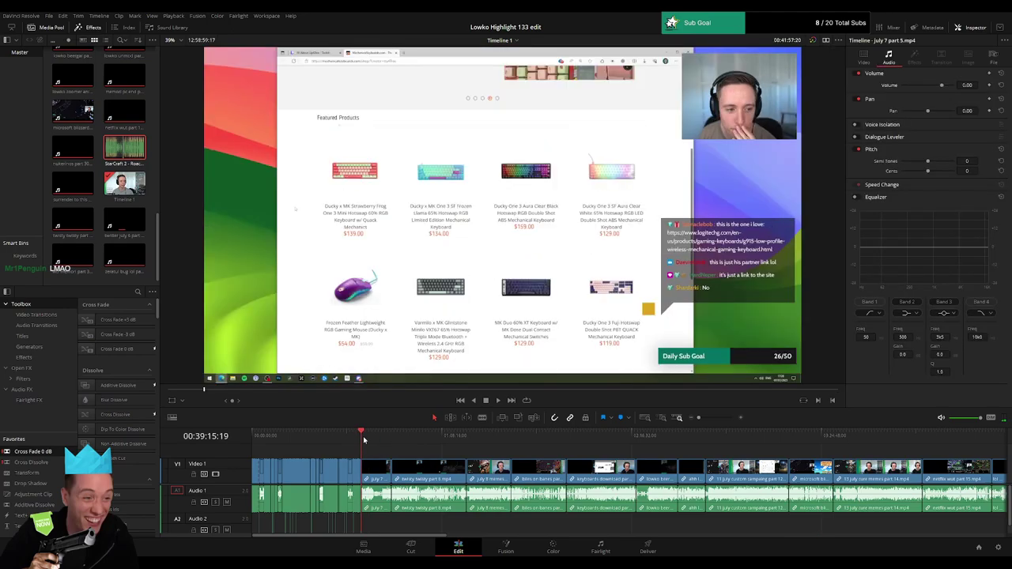